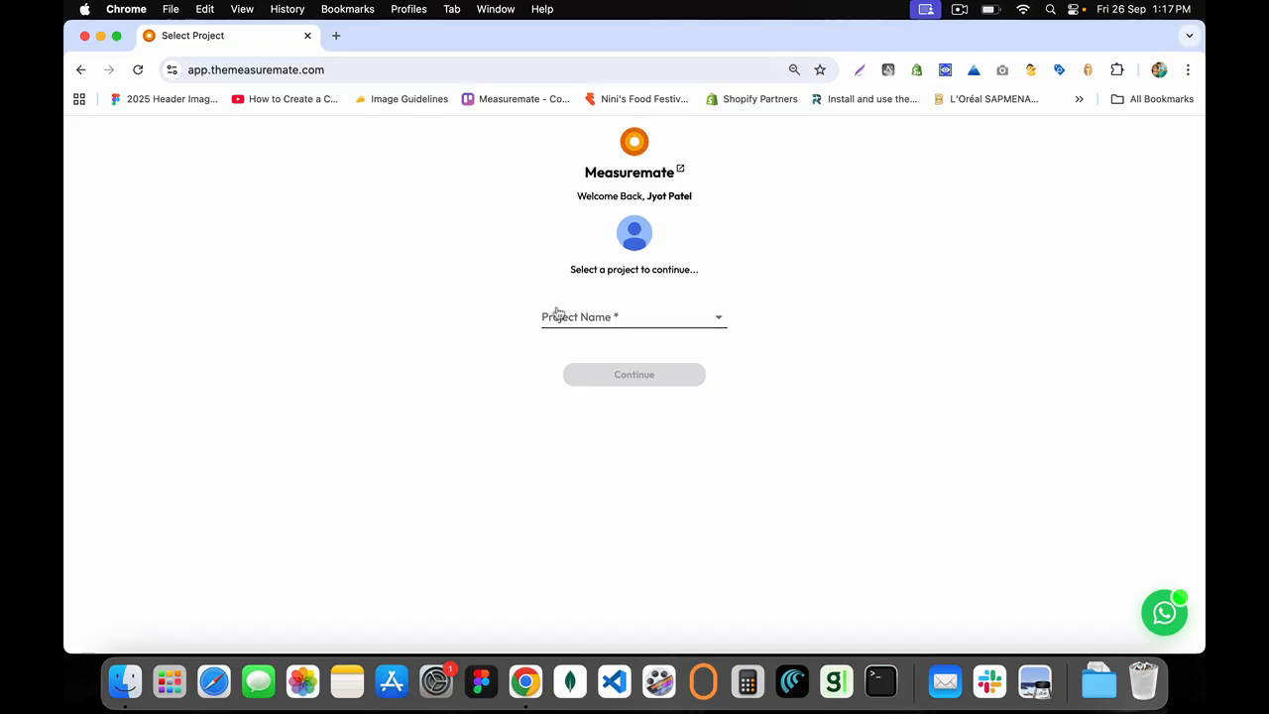
Select the Measuremate Demo project and continue into its workspace
click(557, 315)
click(591, 297)
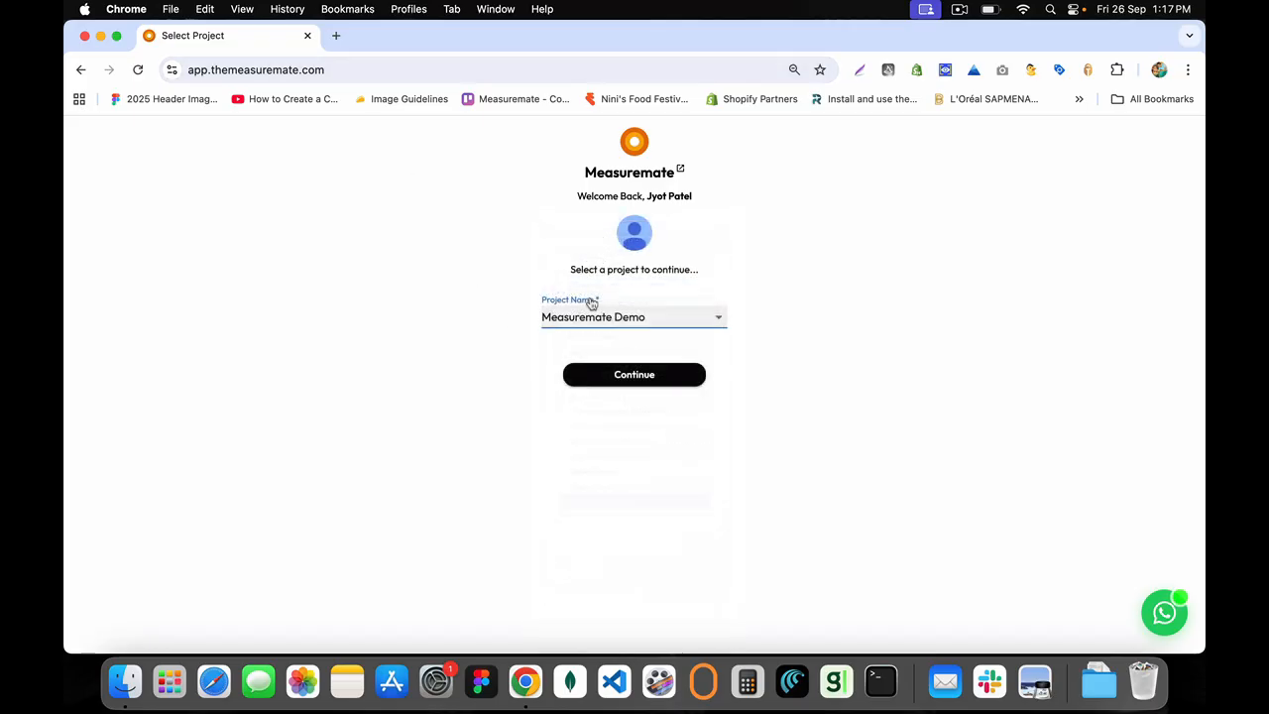
click(626, 378)
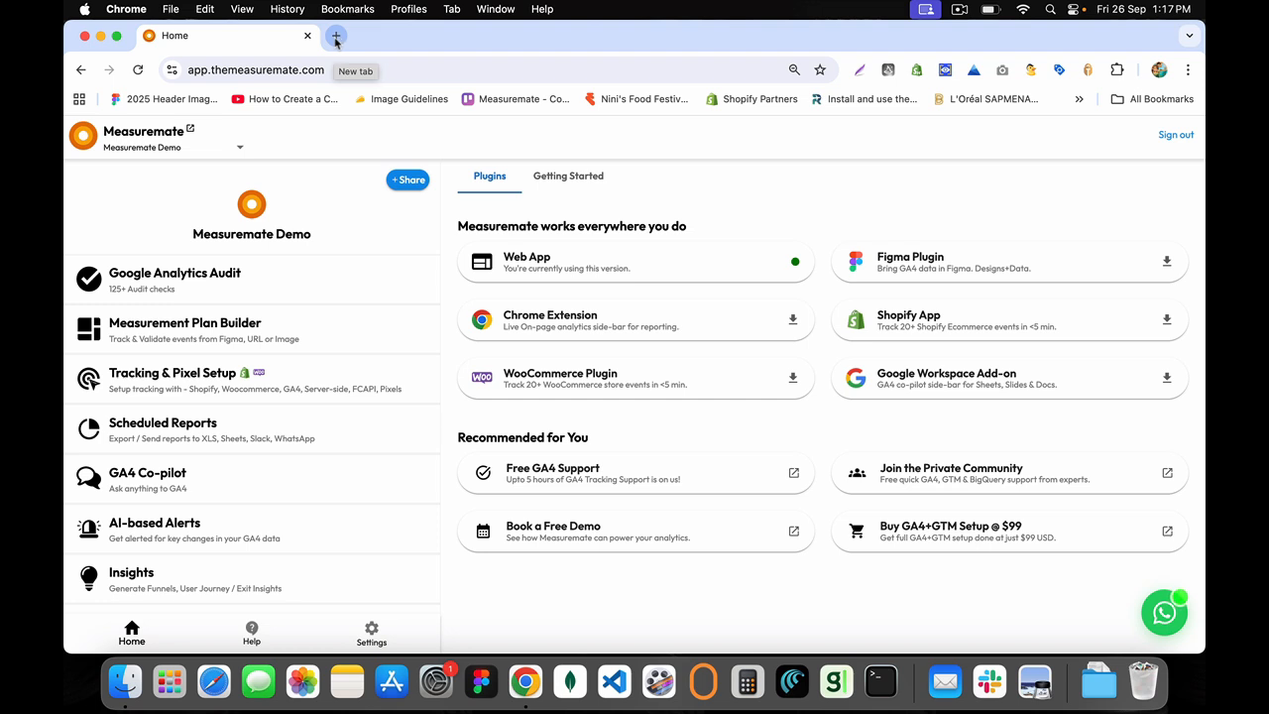
Load the Shopify store pherdal.com in a new browser tab
click(335, 37)
text(shop)
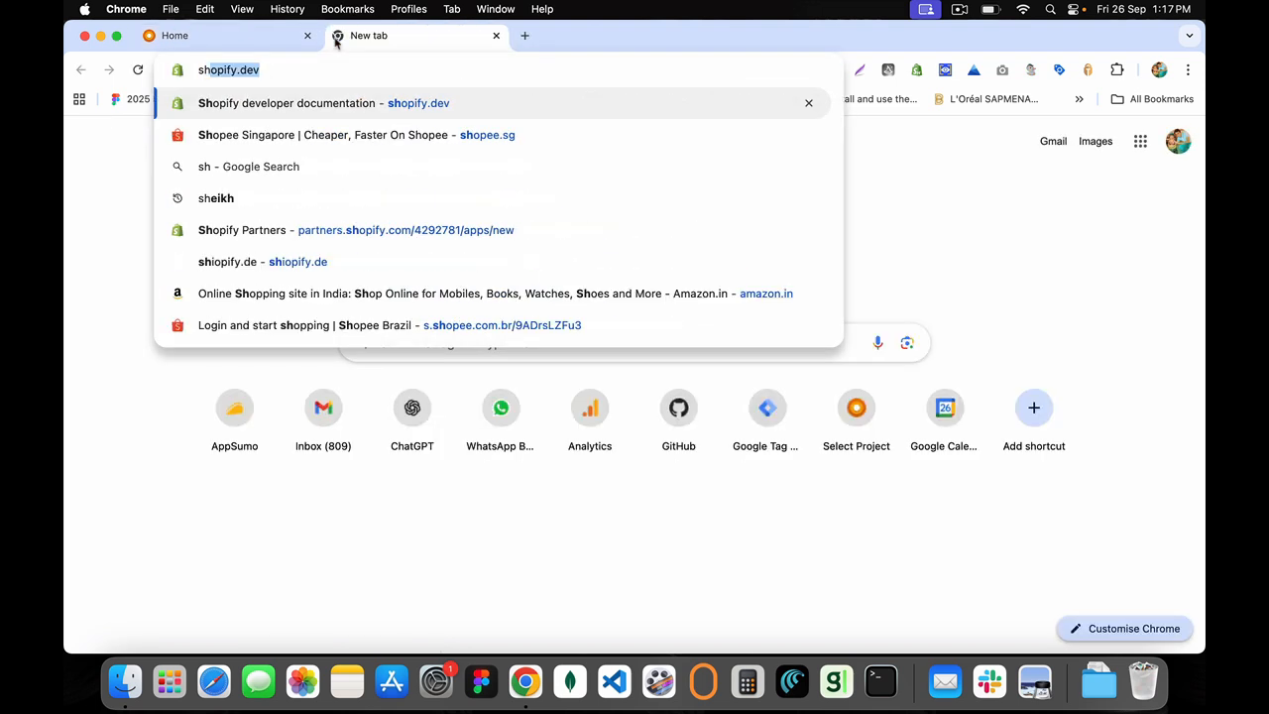
key(BackSpace)
key(BackSpace)
key(BackSpace)
key(BackSpace)
key(BackSpace)
text(pherdal.com)
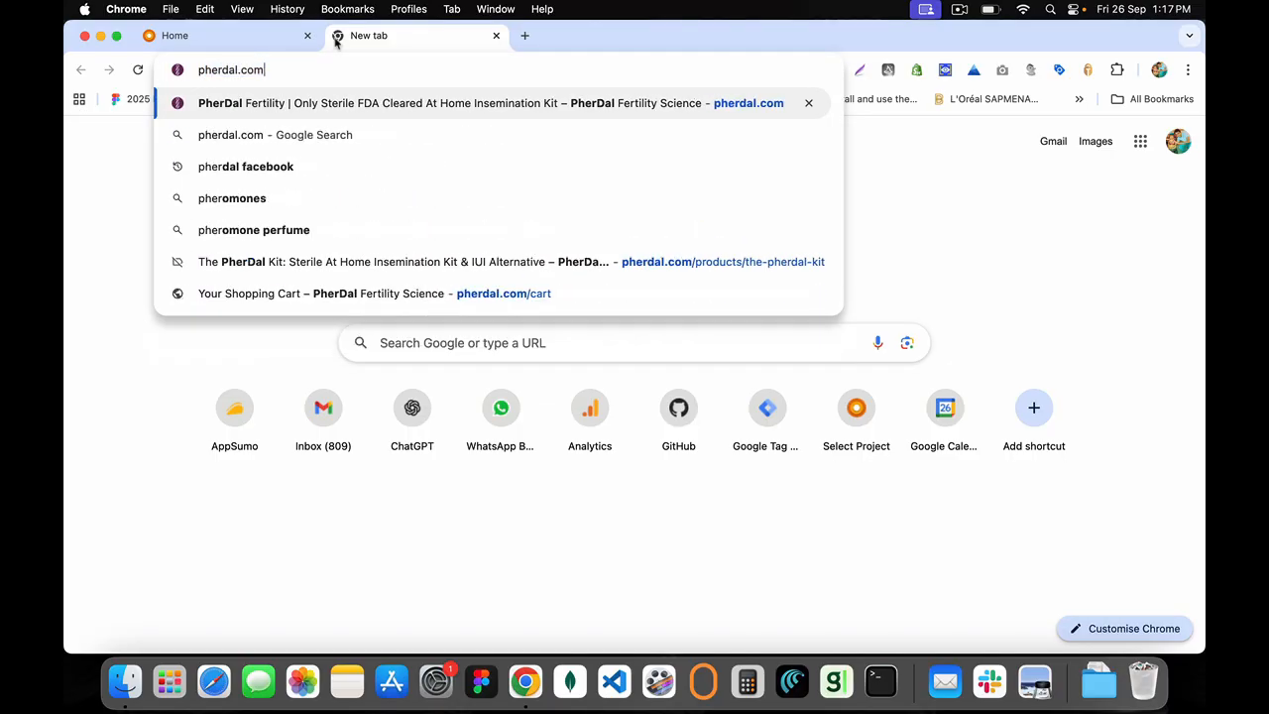
key(Return)
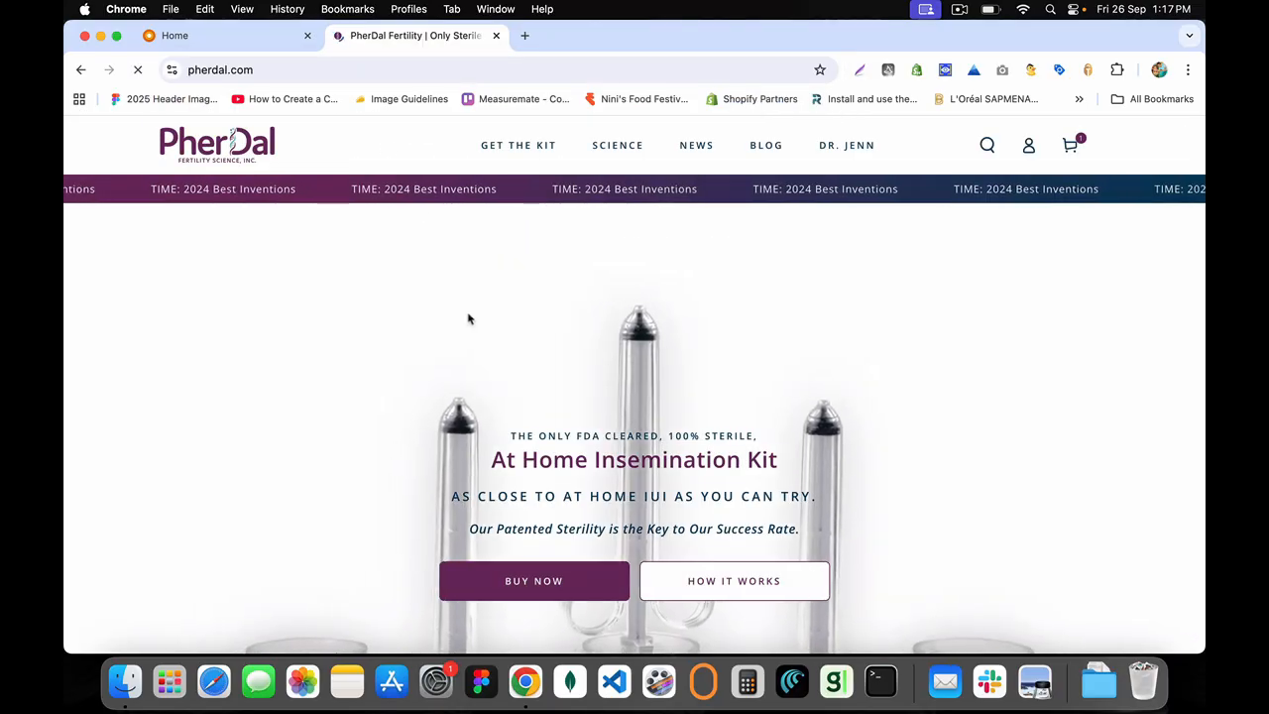
Browse the PherDal home page, view the kit's product page via Buy Now, and close the store
scroll(476, 298, down, 7)
scroll(526, 238, up, 3)
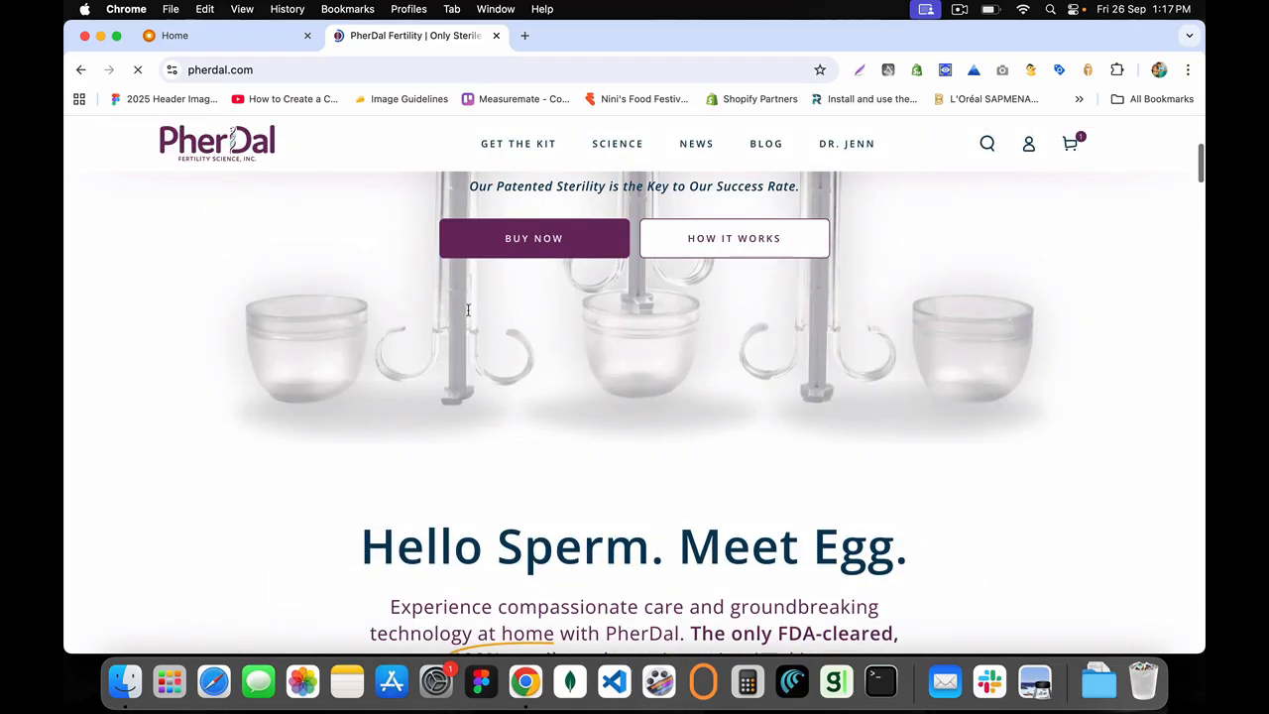
click(526, 238)
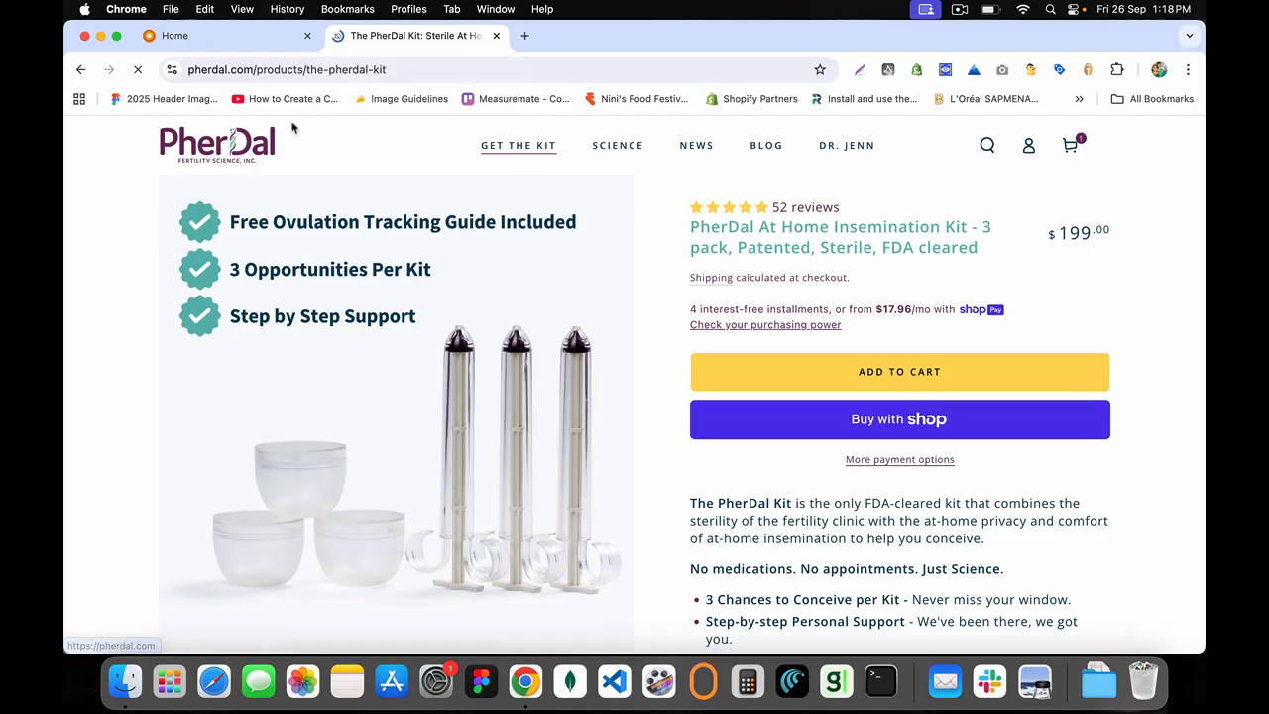
click(495, 36)
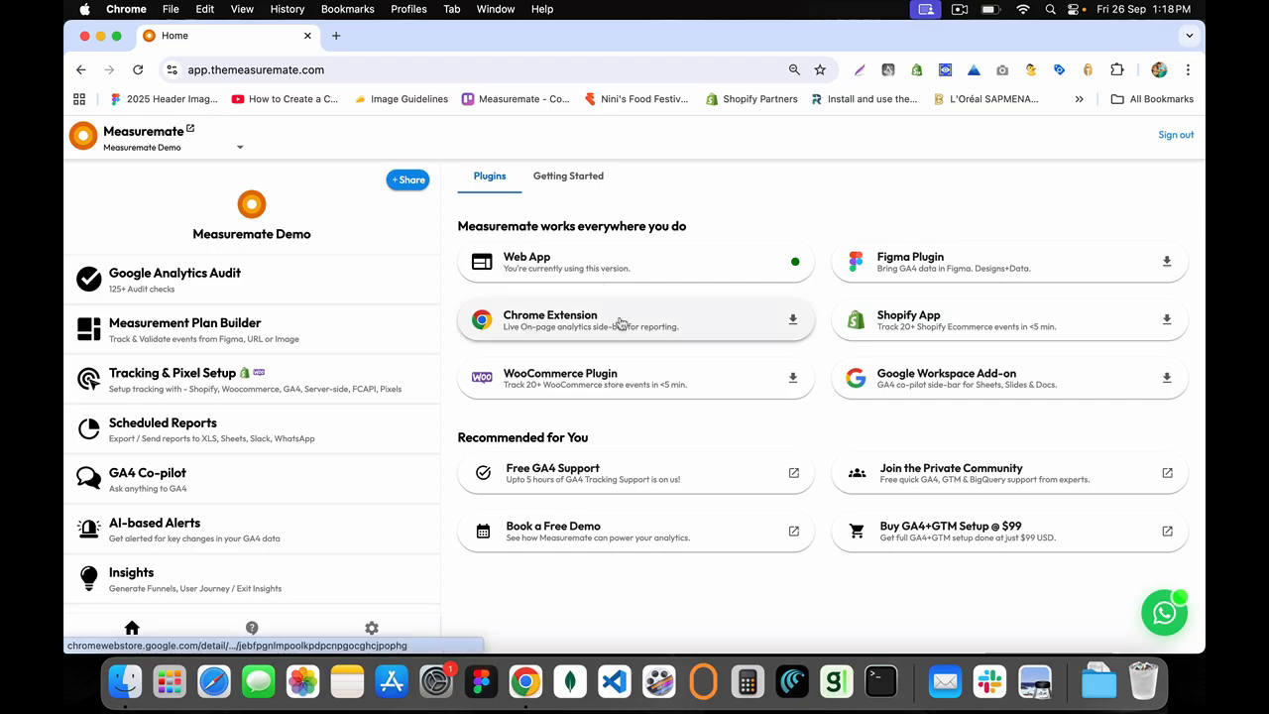
View the Measurement Plan Builder and Tracking & Pixel Setup sections, and return to the project's home page
click(189, 337)
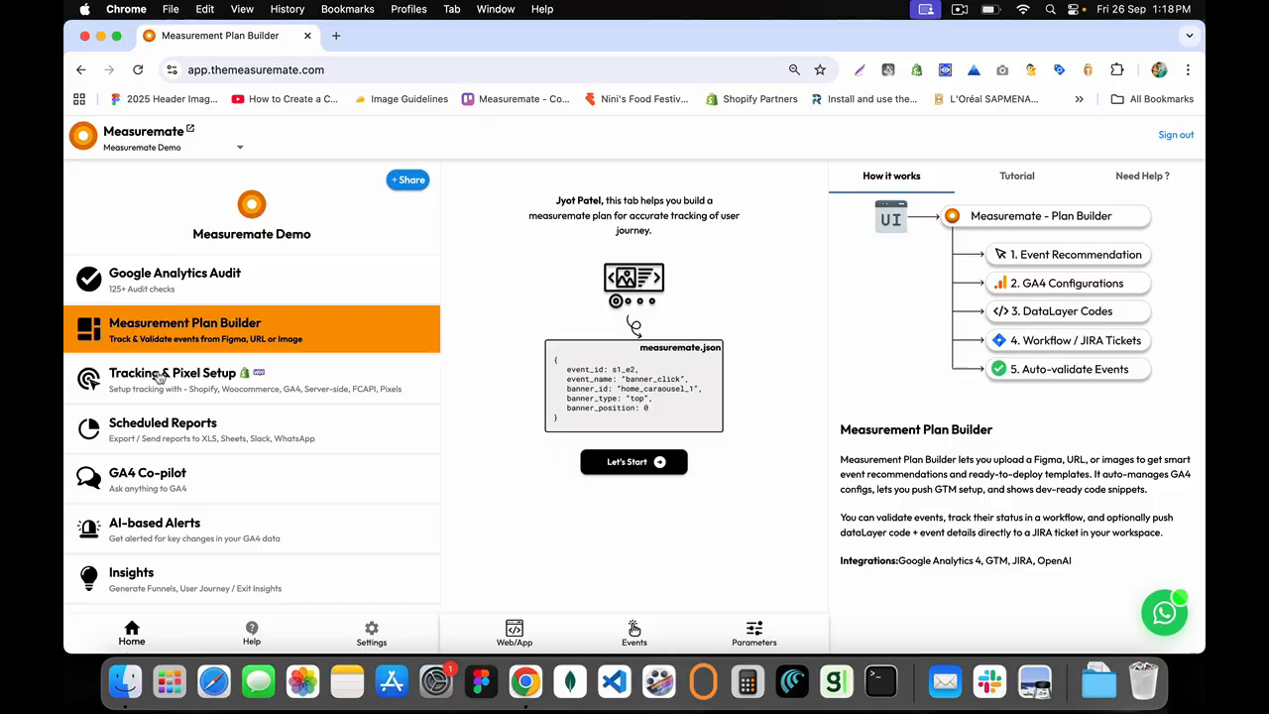
click(163, 369)
click(168, 340)
click(83, 144)
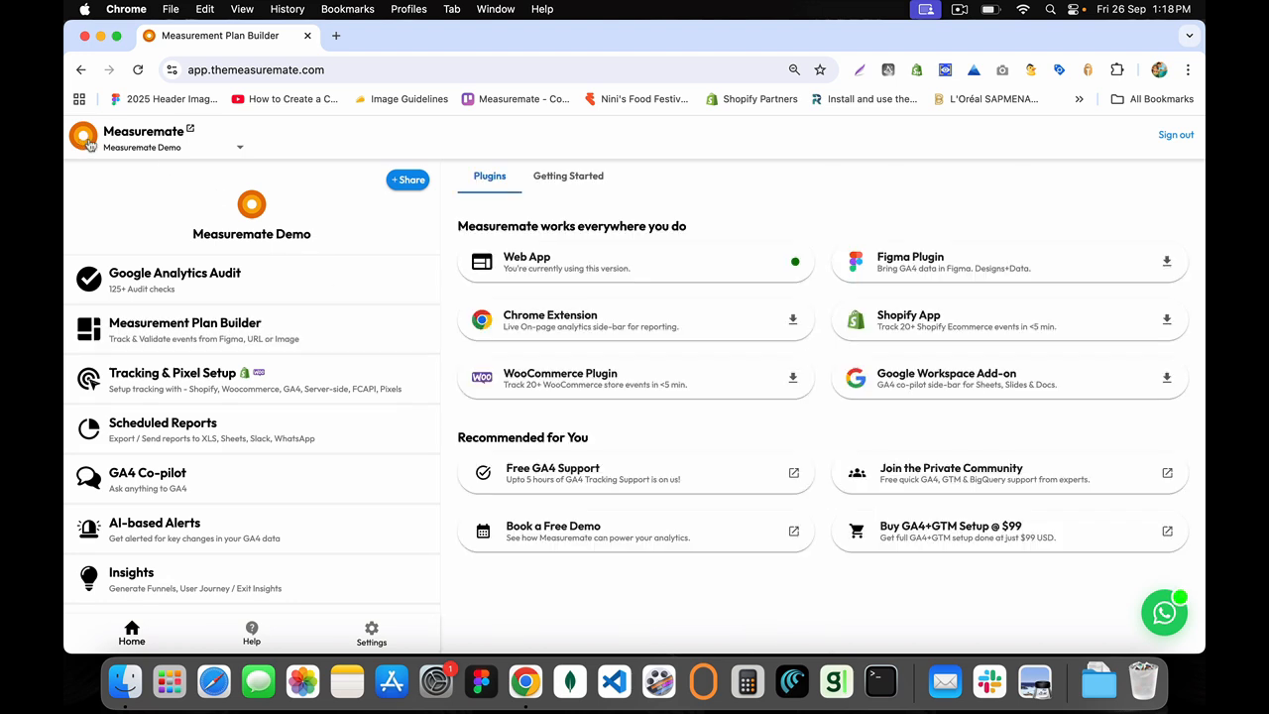
View Measuremate's Shopify App Store listing, highlight its app name, and return to the Measuremate home page
click(907, 335)
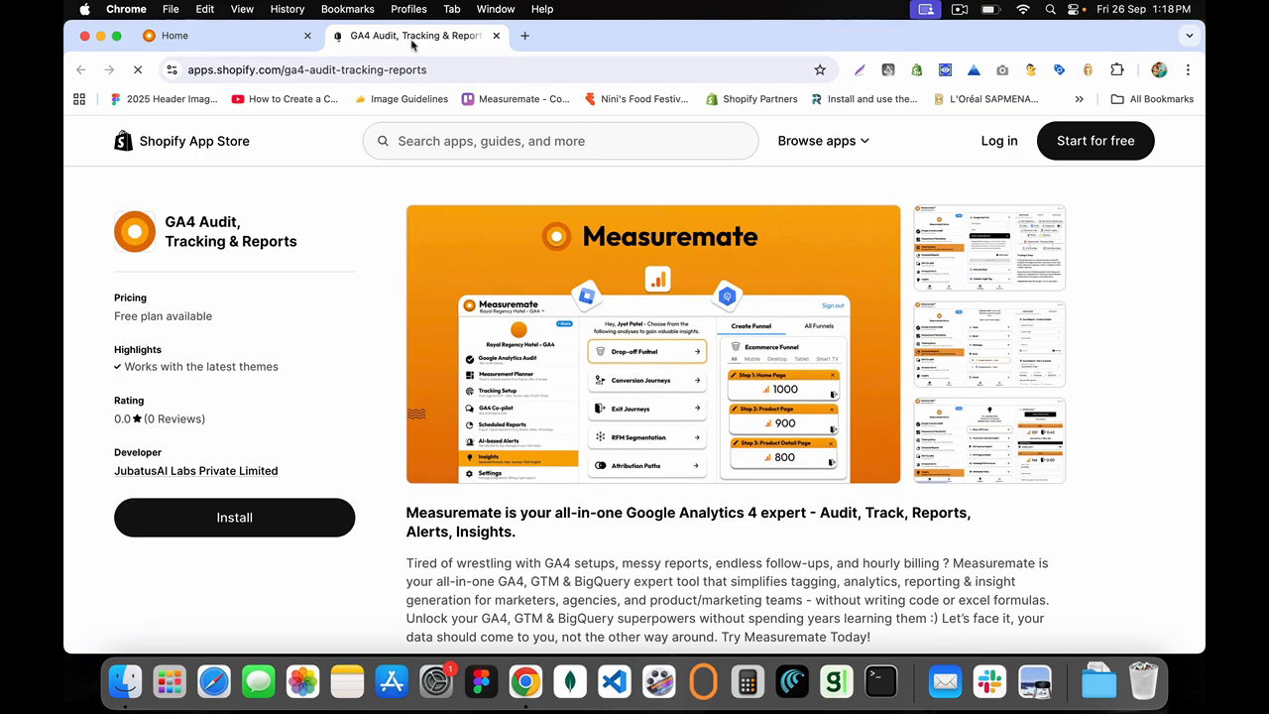
drag(168, 222, 285, 257)
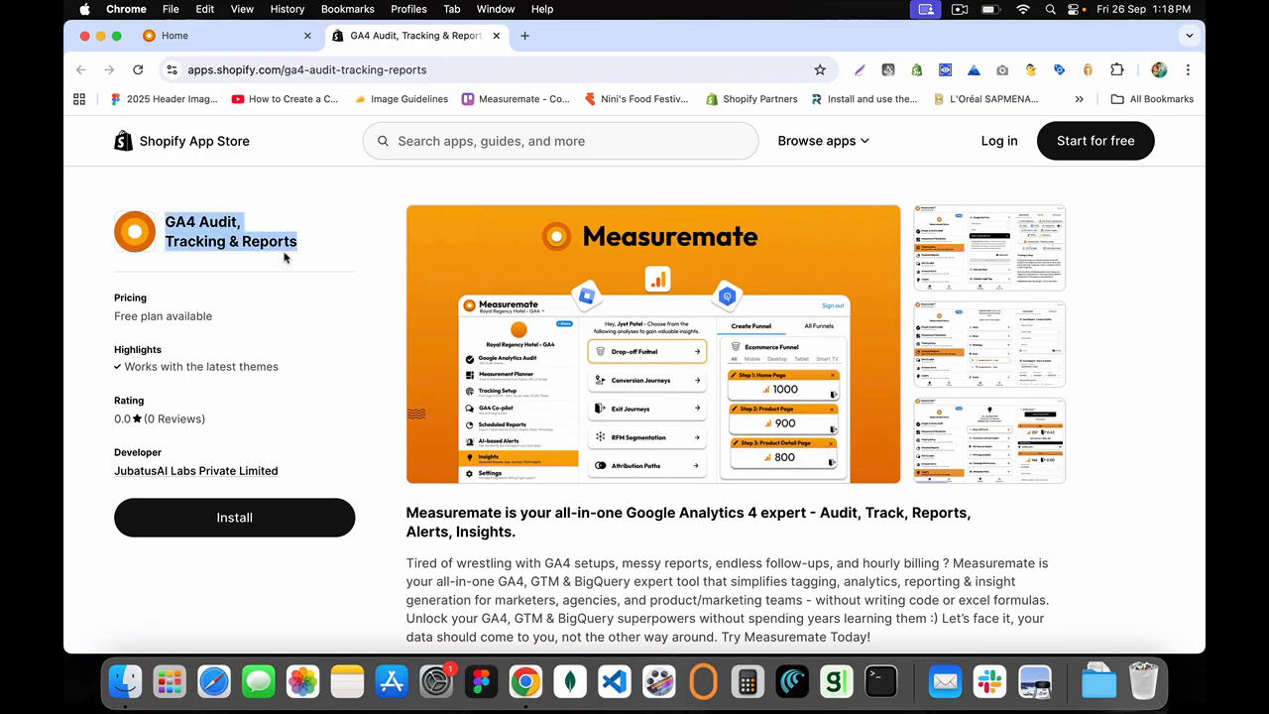
click(254, 40)
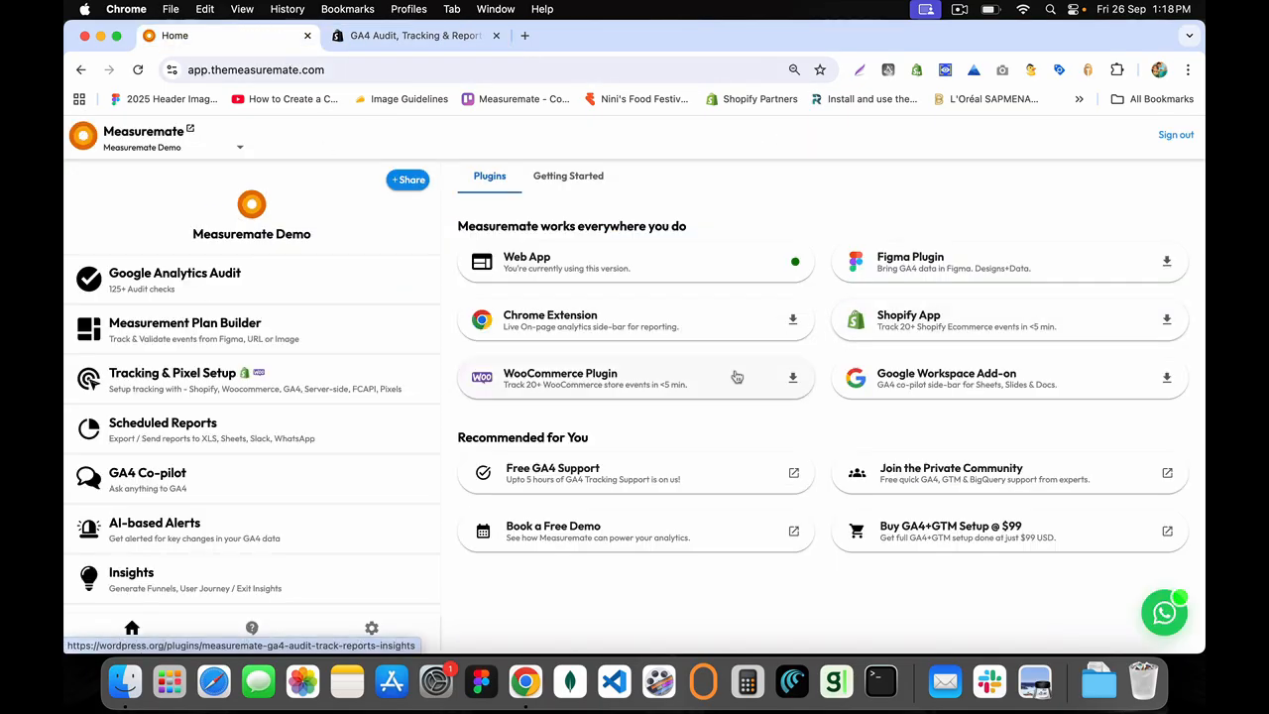
Review Measuremate's WooCommerce plugin page on WordPress.org, and close both the plugin and Shopify listing pages
click(580, 387)
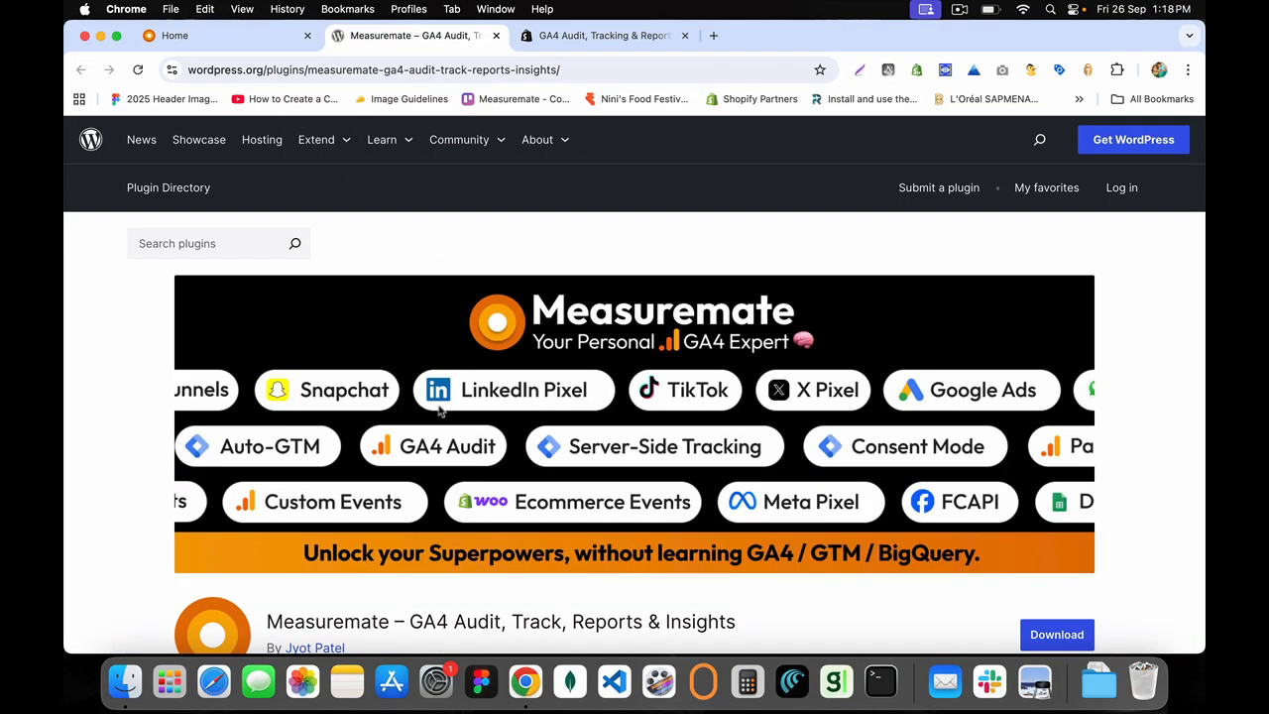
scroll(485, 463, down, 10)
scroll(484, 463, up, 5)
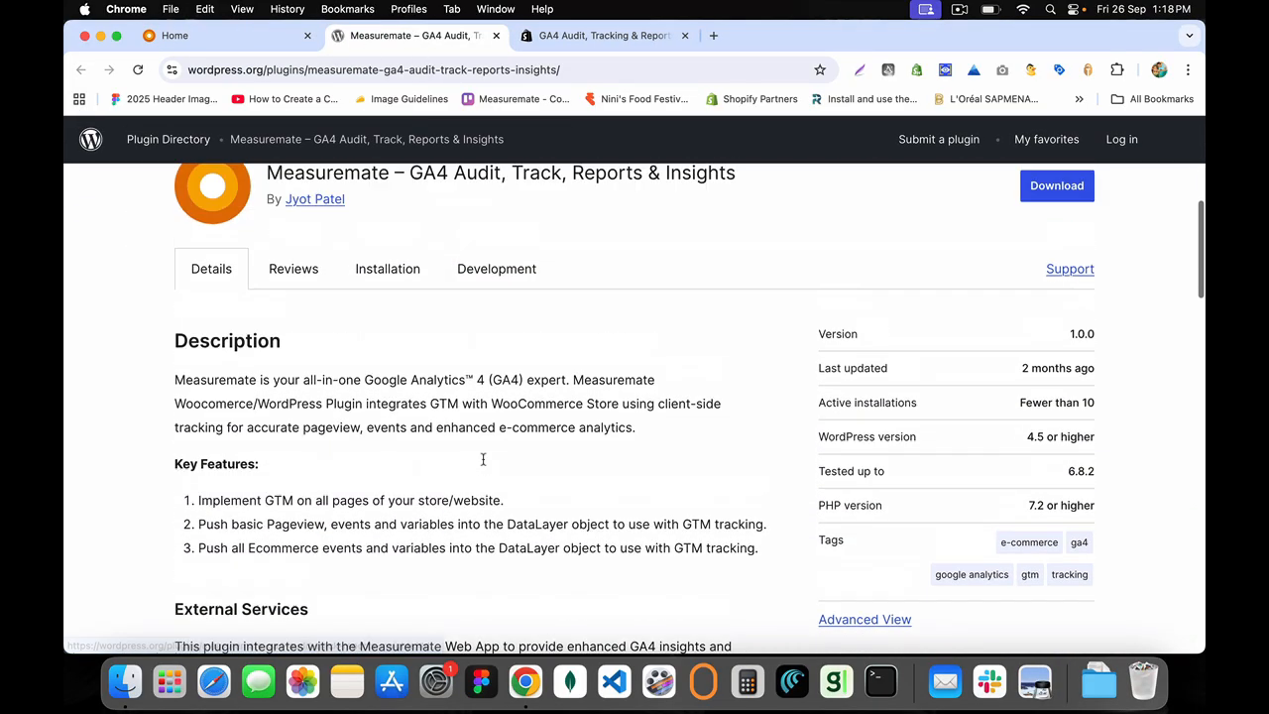
click(429, 72)
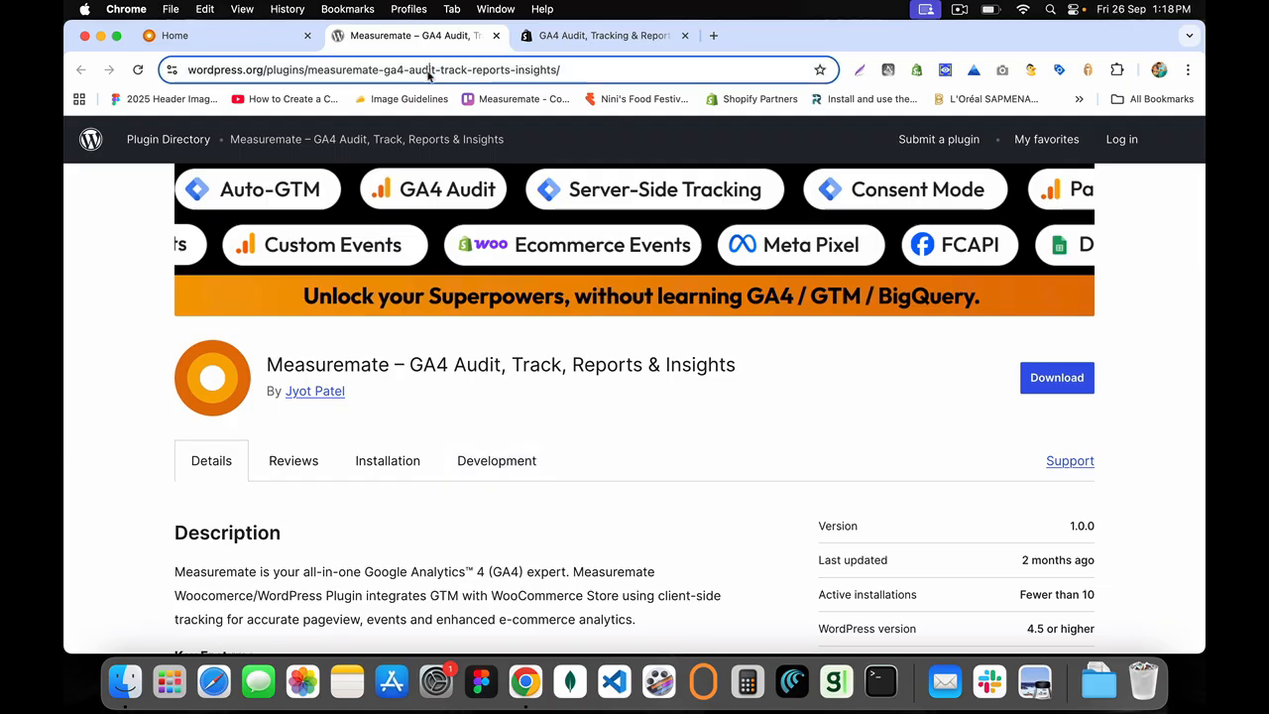
click(496, 37)
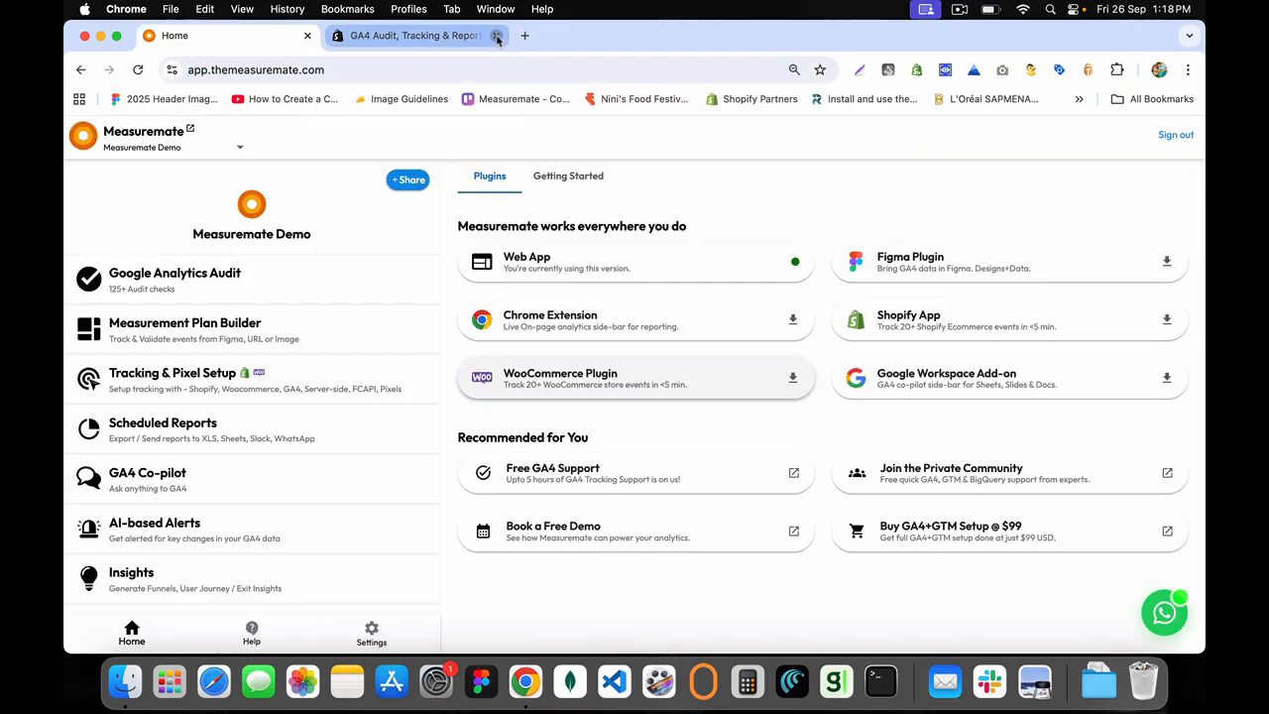
click(497, 37)
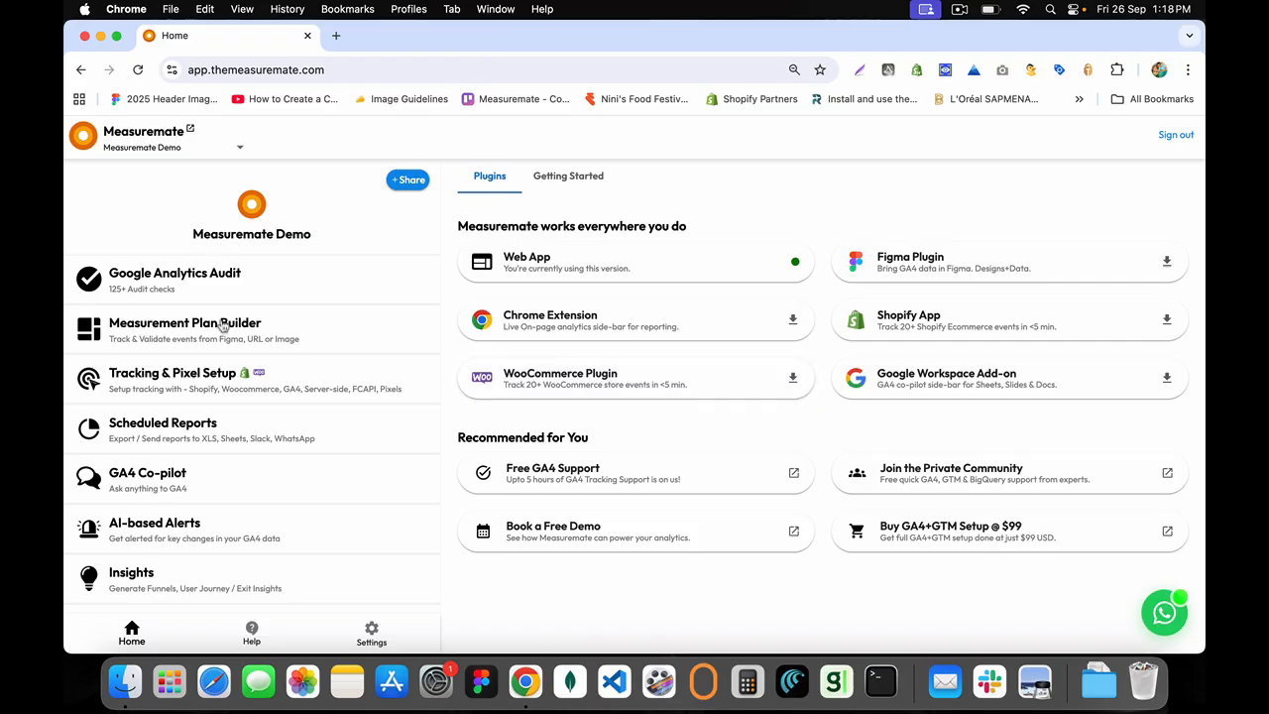
Open Tracking & Pixel Setup and inspect the Shopify Tracking options, collapsing them again
click(210, 389)
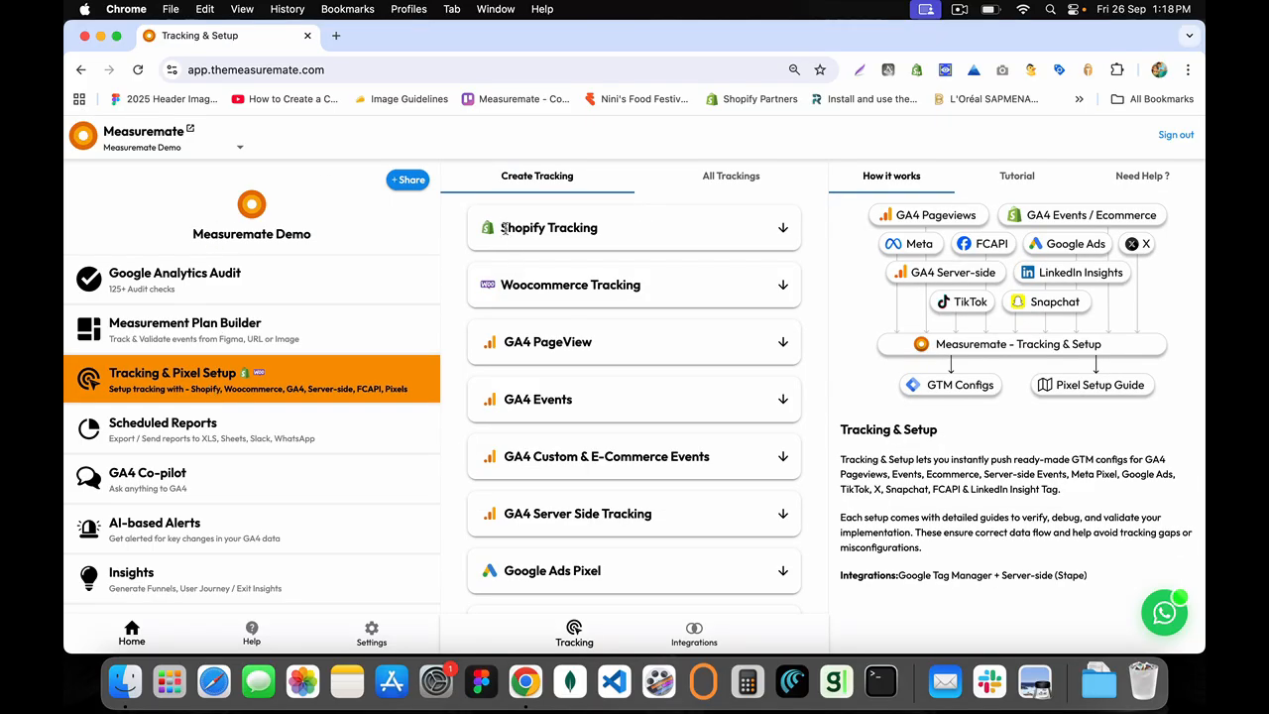
drag(503, 228, 607, 231)
click(782, 229)
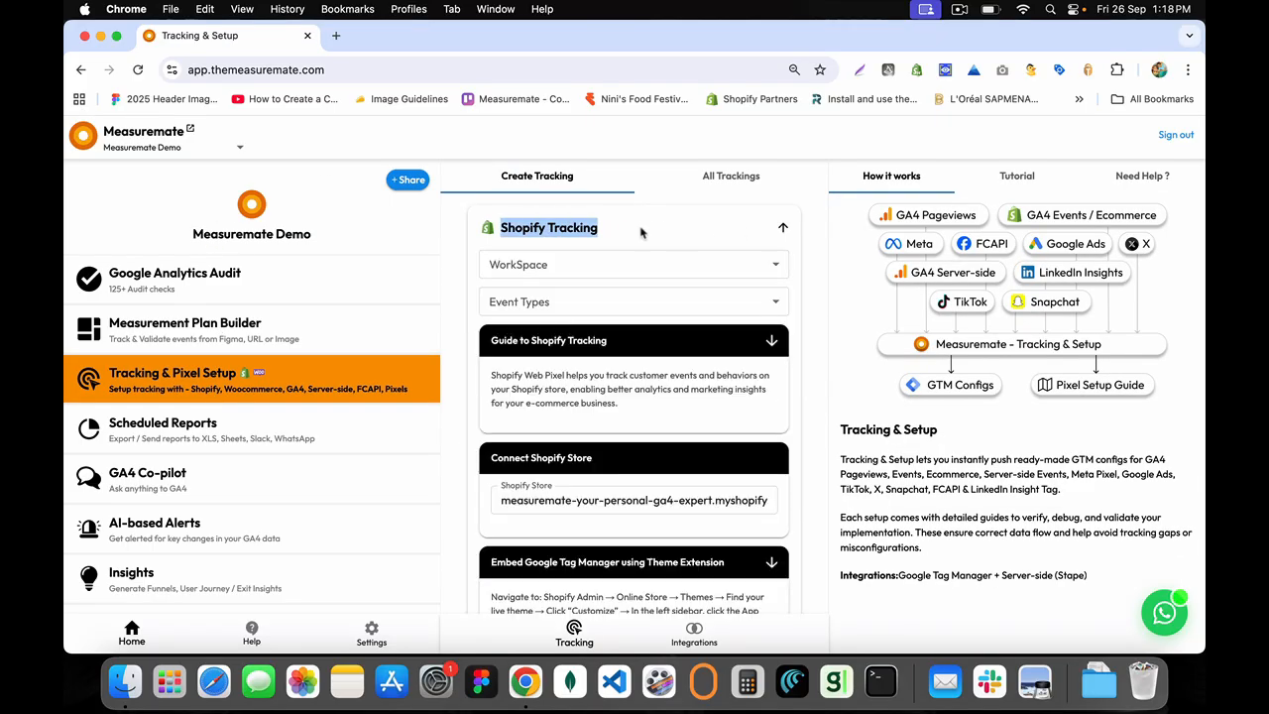
click(783, 229)
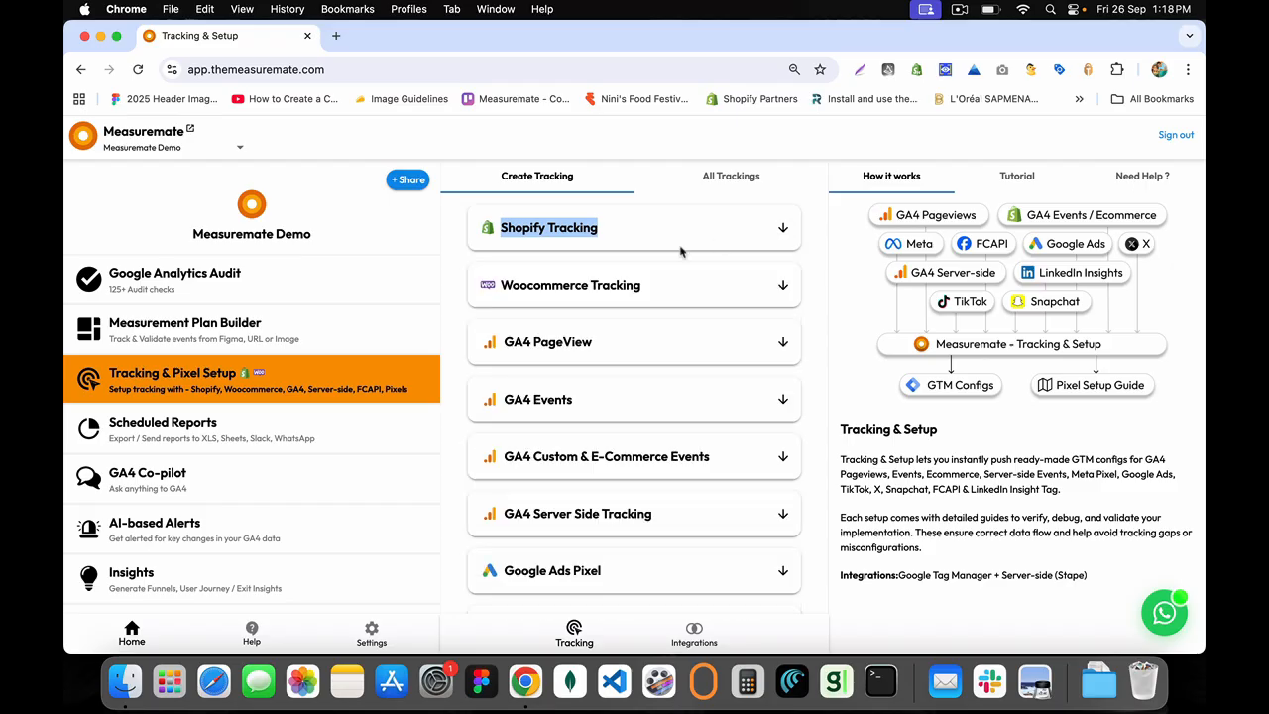
Expand Woocommerce Tracking, read its guide instructions and store connection notes, and collapse the section
click(779, 285)
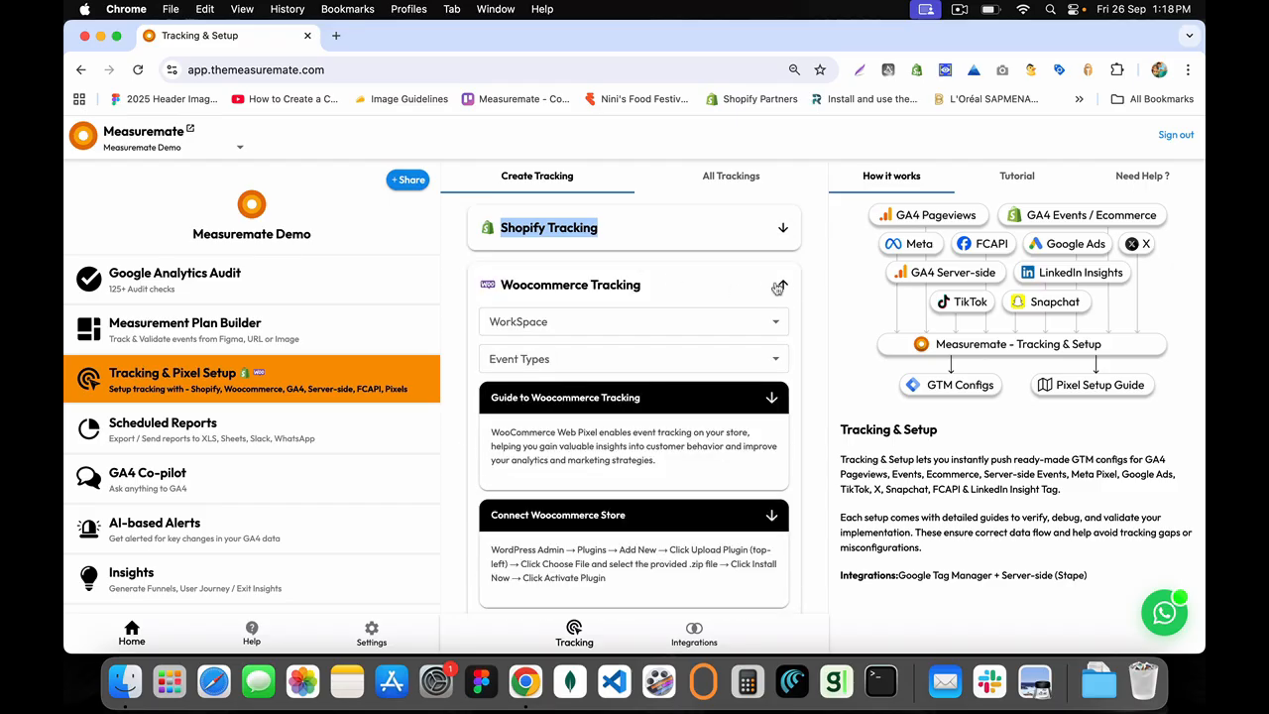
click(557, 398)
scroll(526, 377, down, 3)
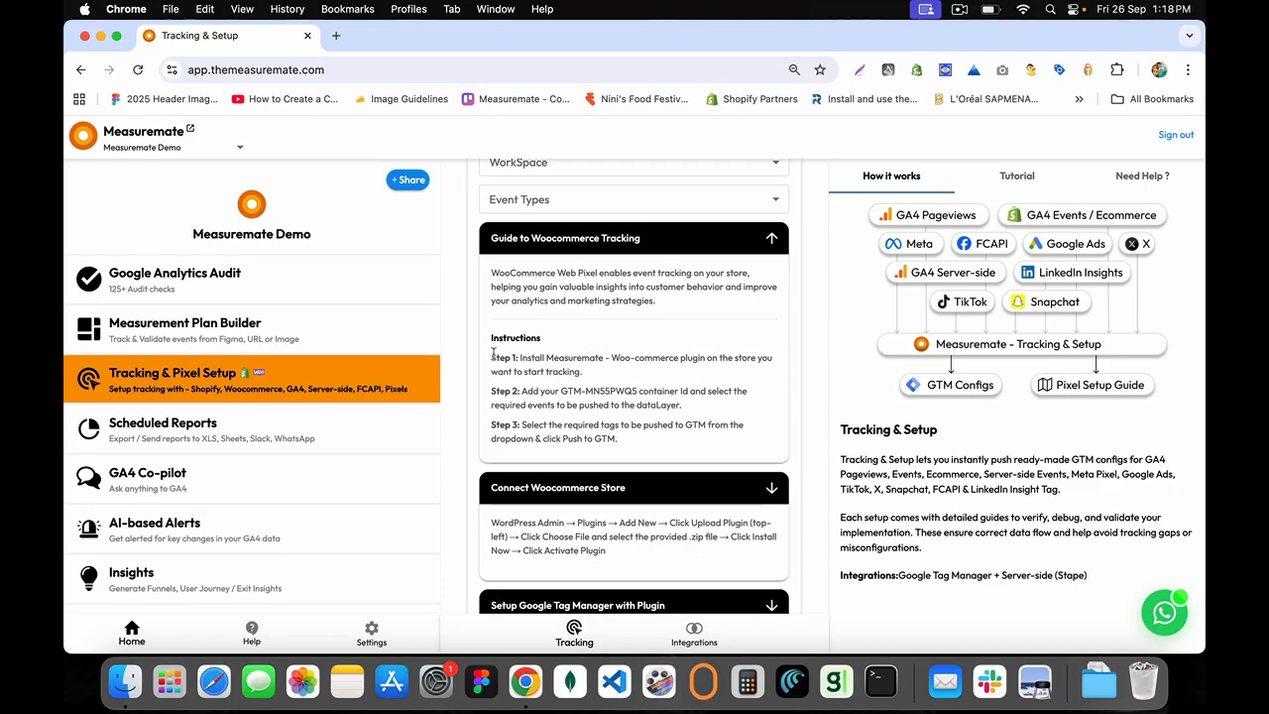
drag(492, 353, 646, 453)
click(647, 454)
scroll(646, 451, down, 3)
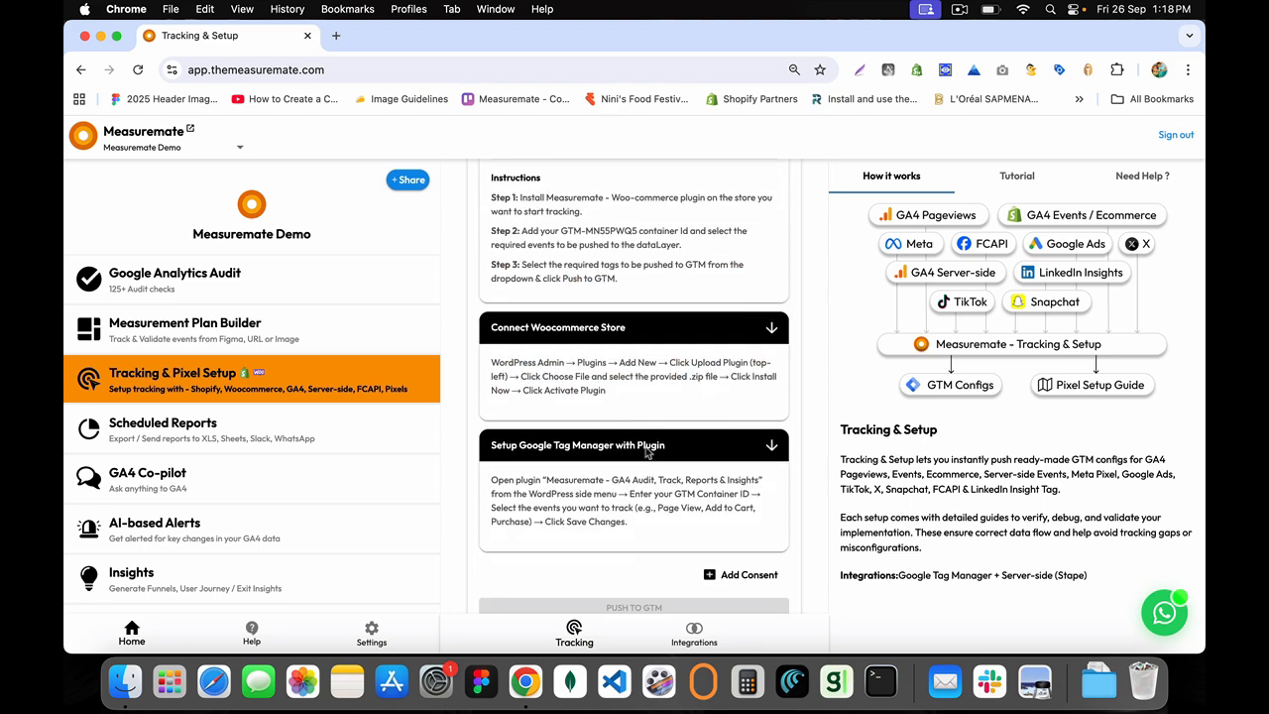
scroll(606, 333, up, 6)
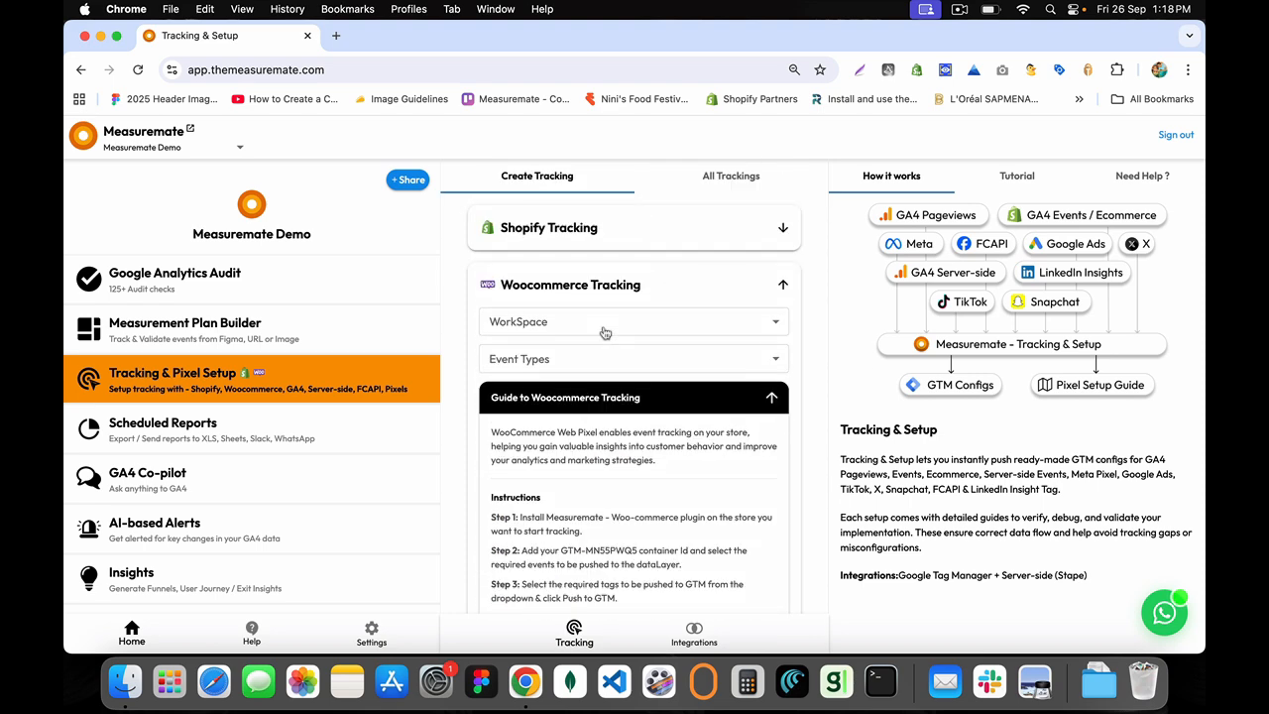
click(768, 285)
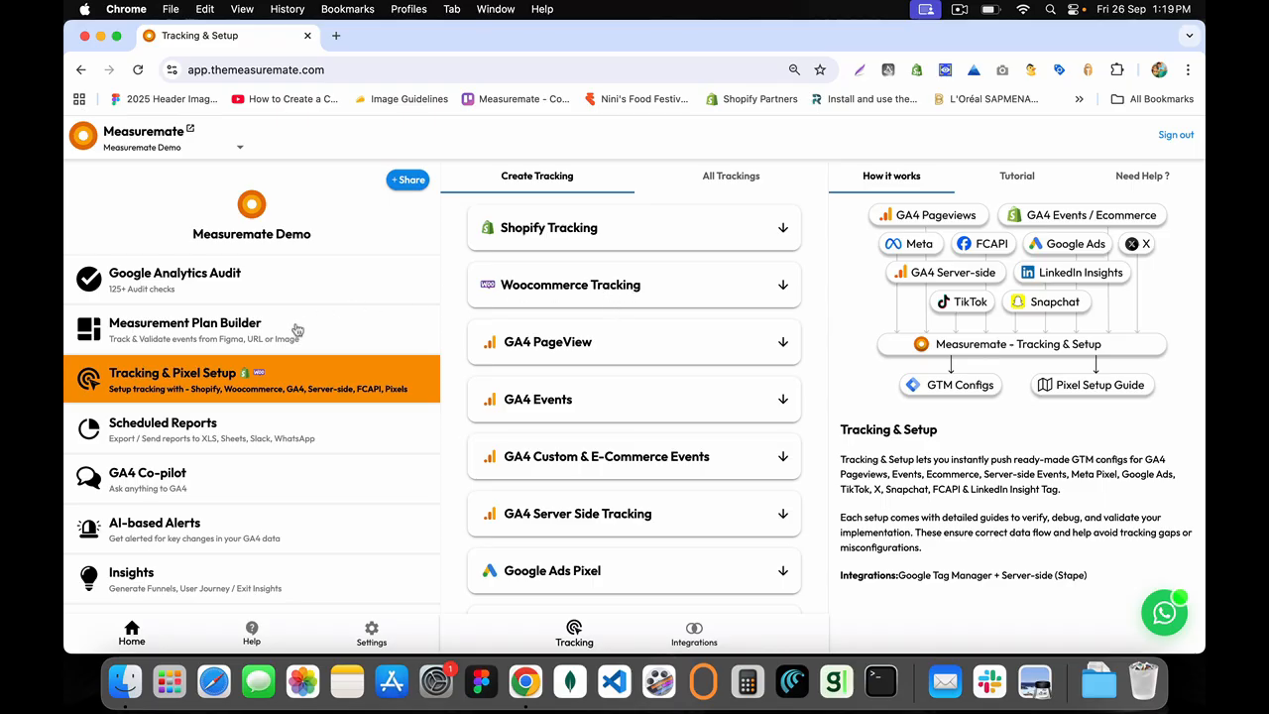
Load subastashilcoacetec.mx/lp/7532-25/ in a new browser tab and dismiss the translation pop-up
click(337, 36)
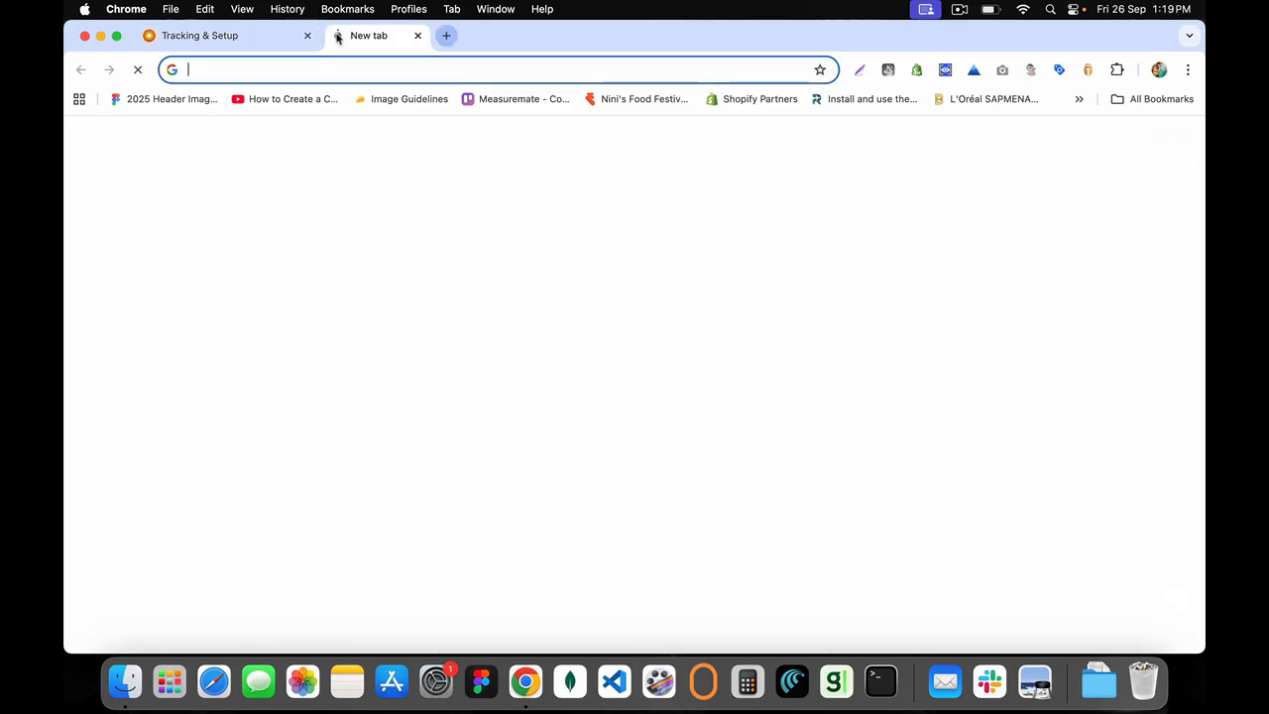
click(330, 69)
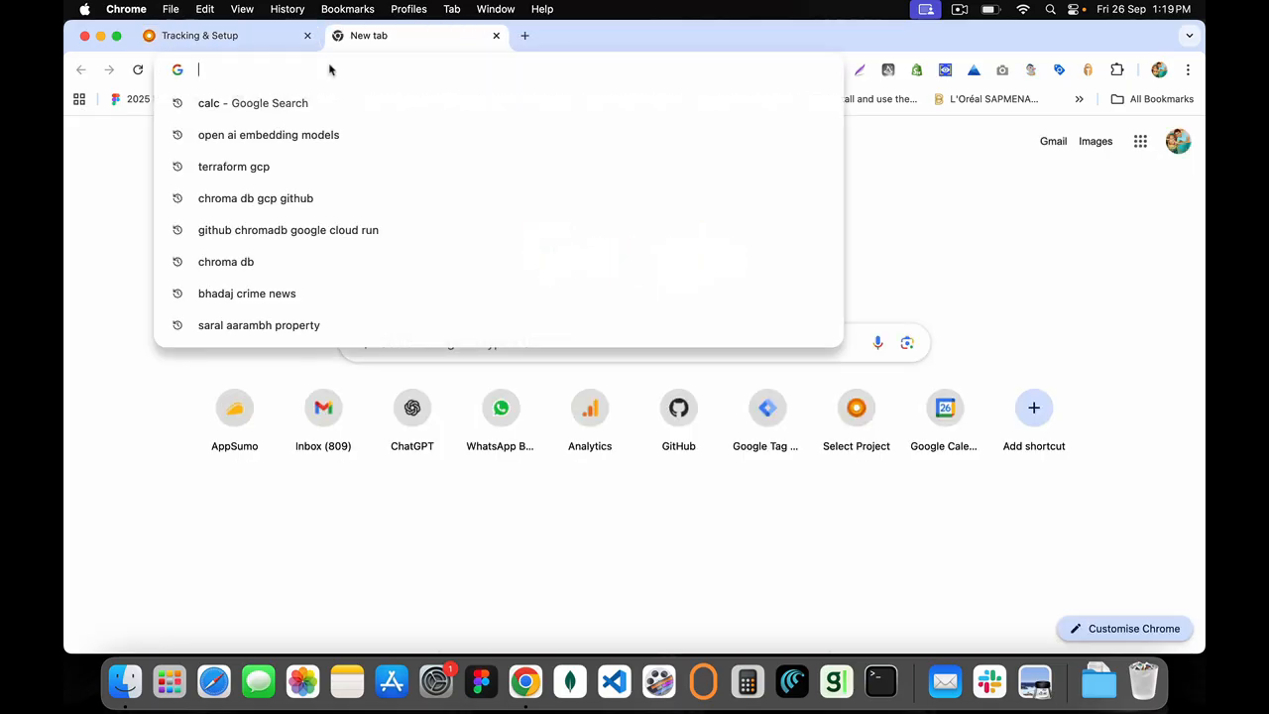
text(su)
key(Return)
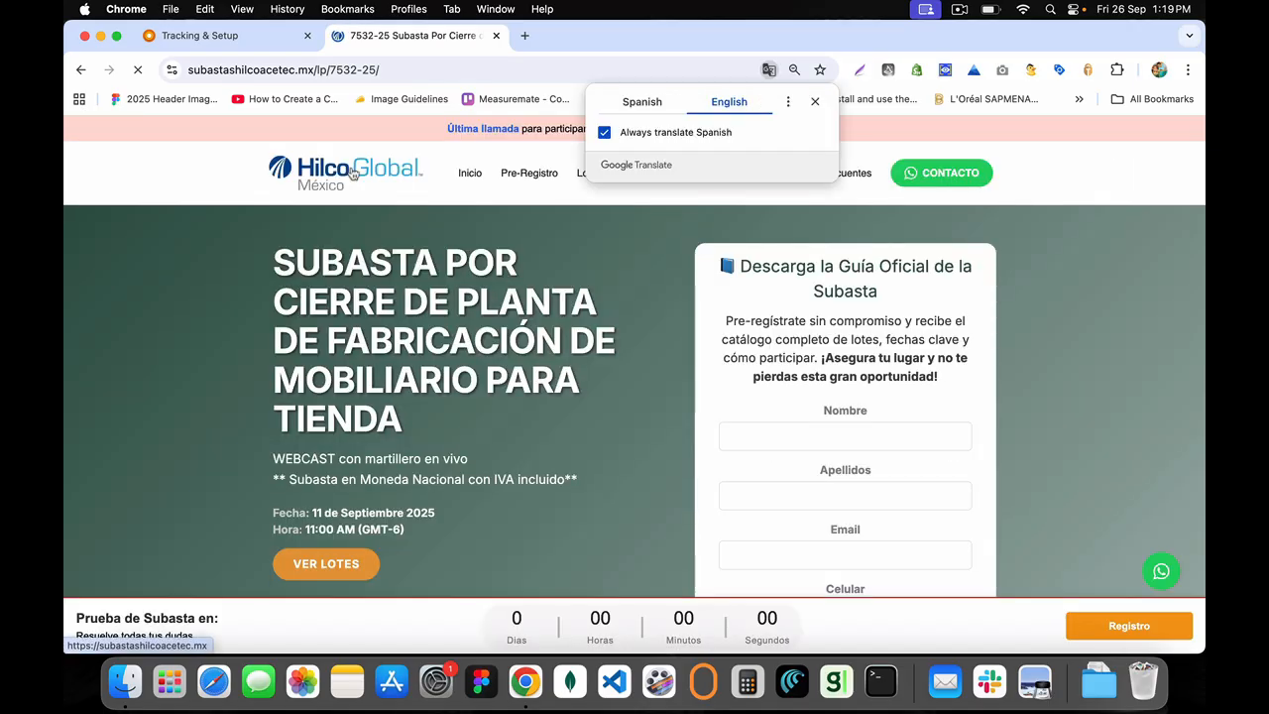
click(808, 98)
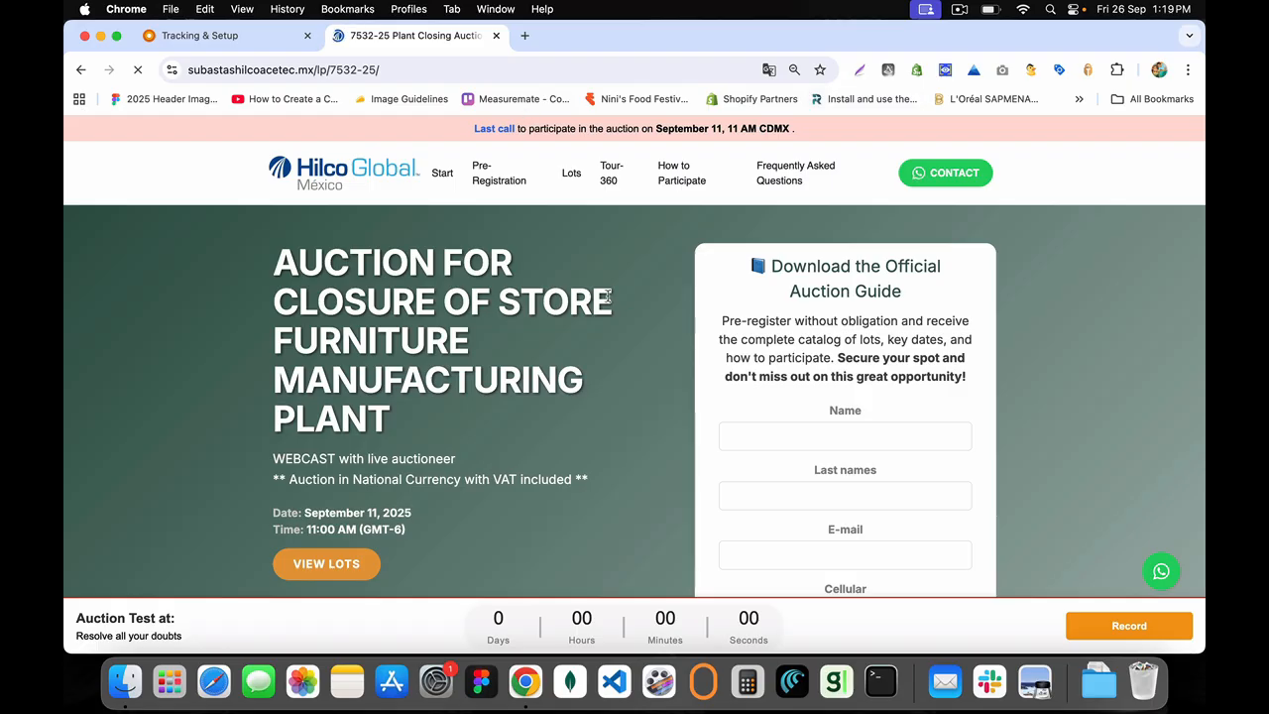
Look through the auction landing page, from its registration form to the lots, virtual tour and participation sections
scroll(608, 295, down, 2)
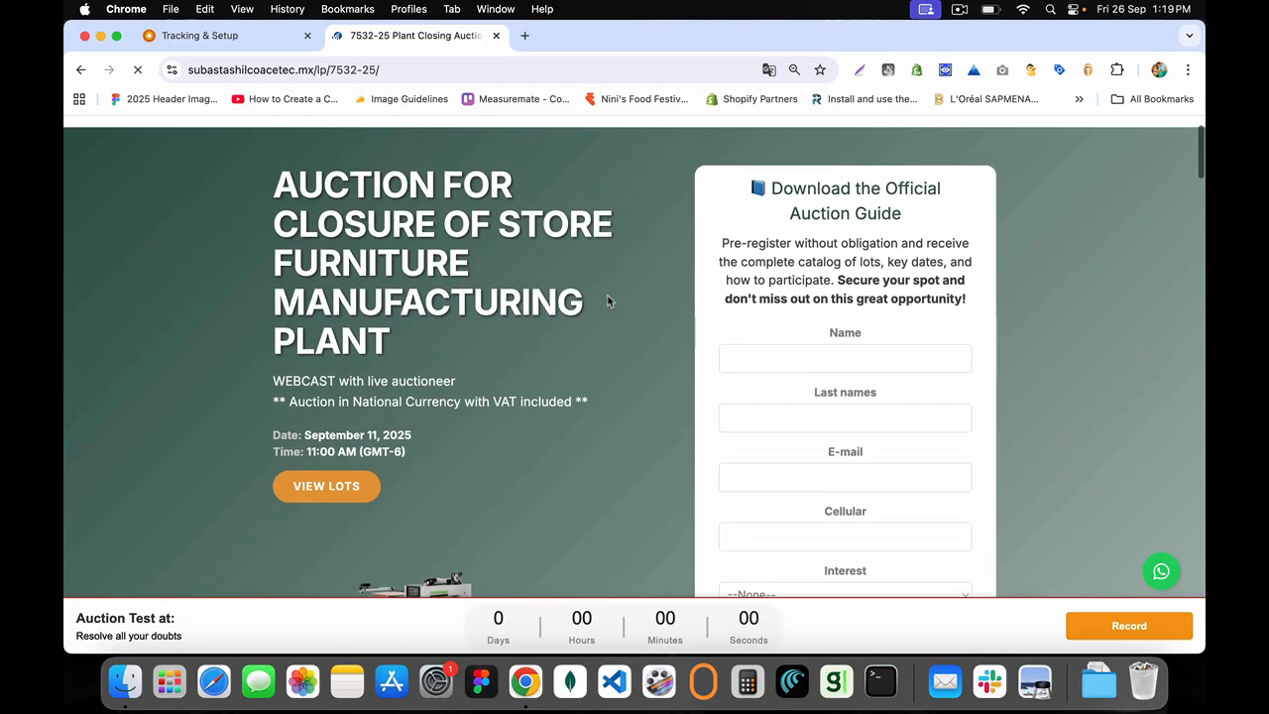
scroll(607, 295, up, 2)
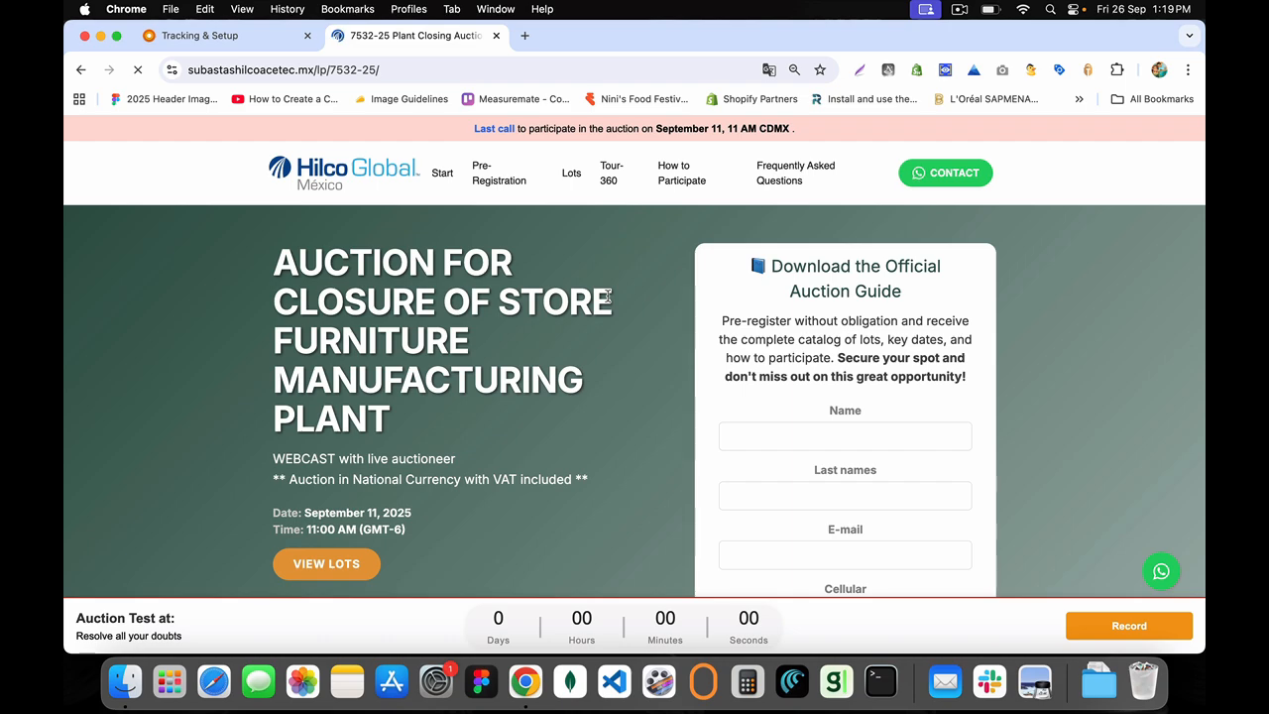
scroll(608, 296, down, 6)
scroll(607, 301, down, 6)
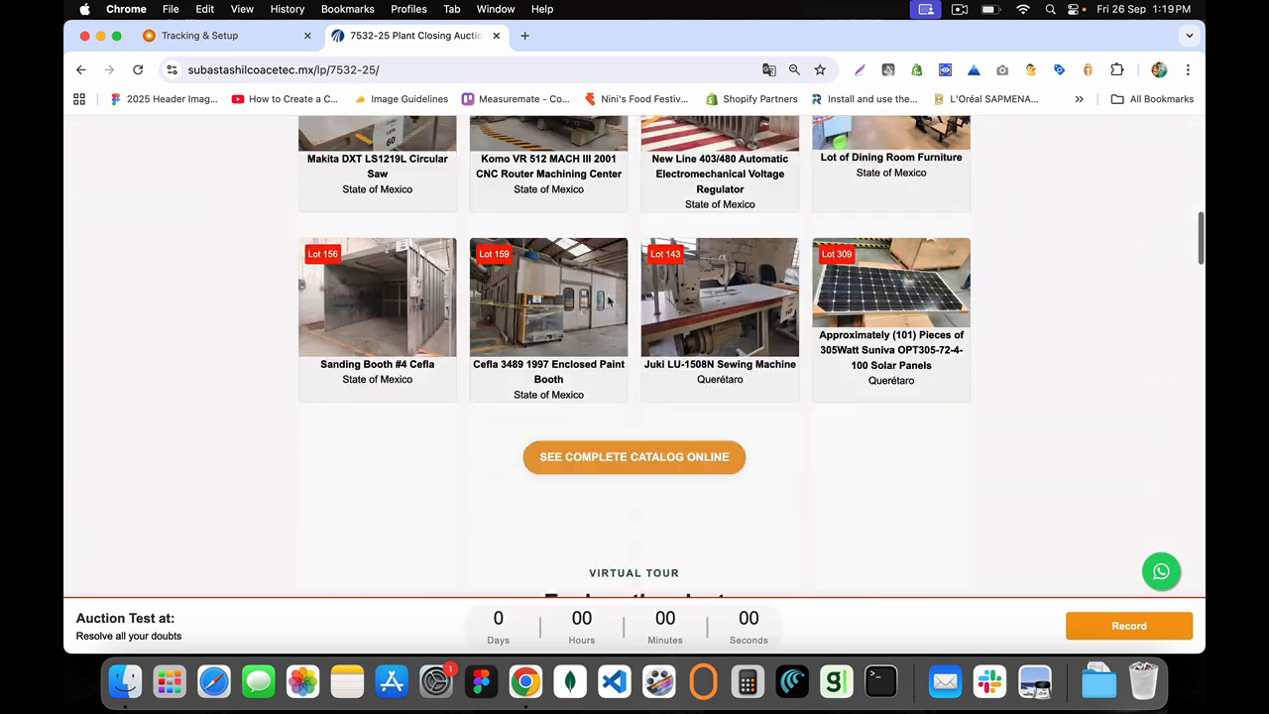
scroll(607, 301, down, 5)
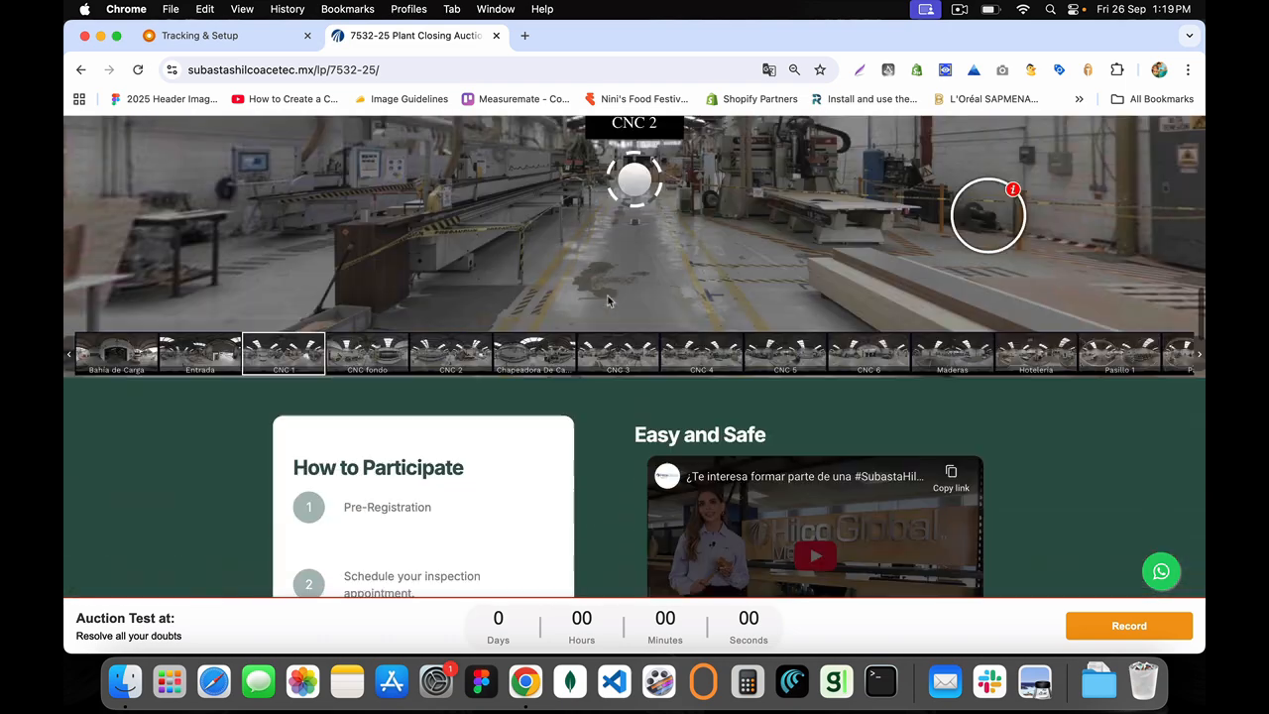
scroll(607, 301, up, 5)
scroll(607, 301, up, 15)
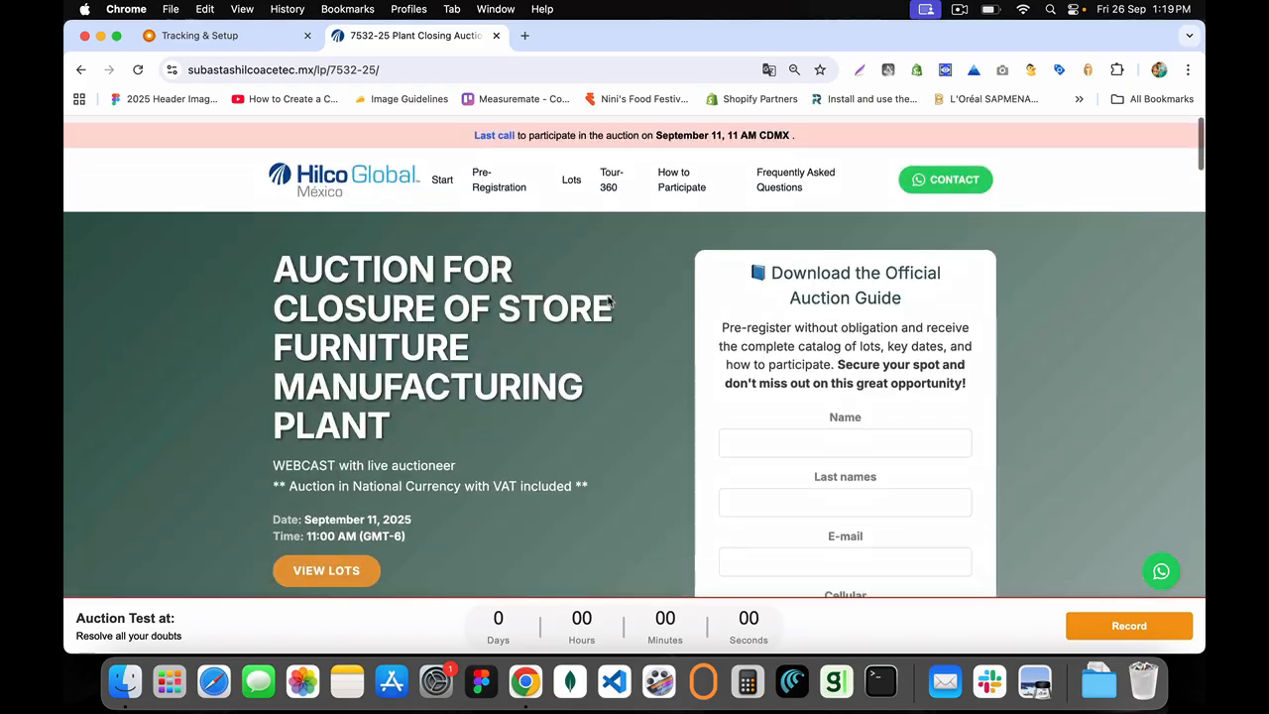
Examine the auction landing page from its header and featured lots through the asset categories, FAQ and testimonials, returning to its start
scroll(607, 296, down, 1)
scroll(607, 296, up, 2)
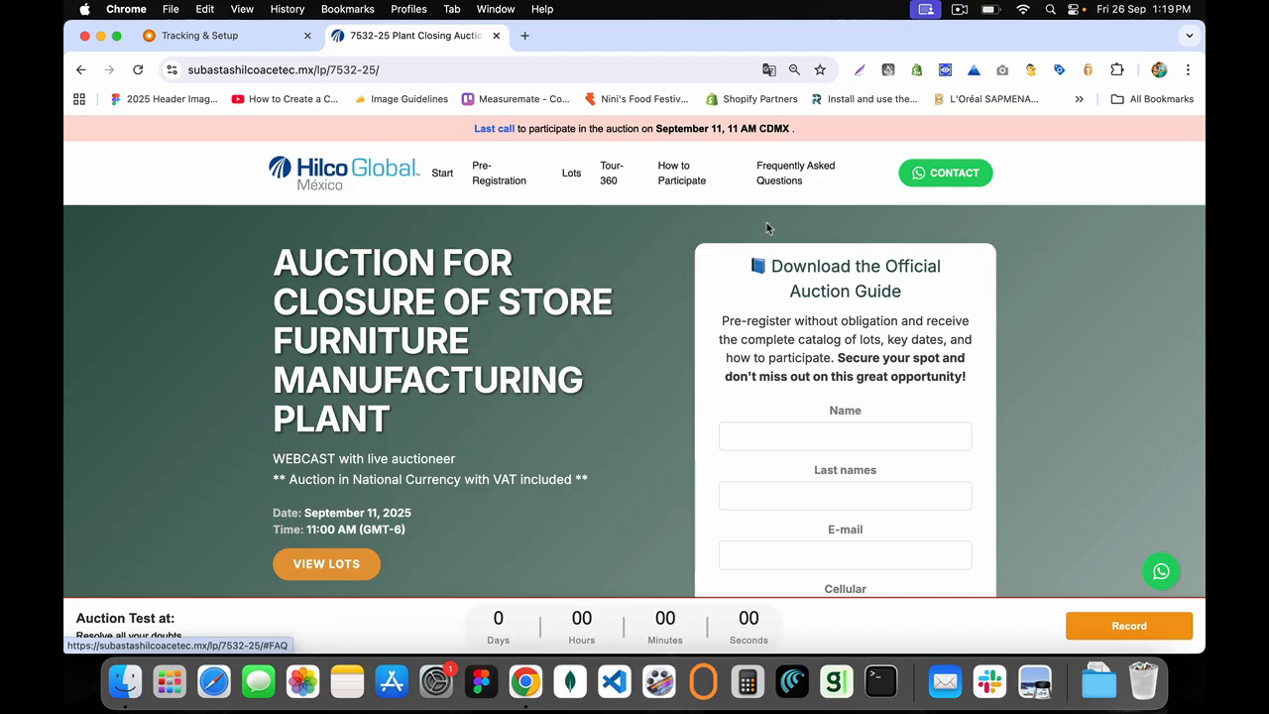
scroll(787, 390, down, 2)
scroll(833, 397, down, 7)
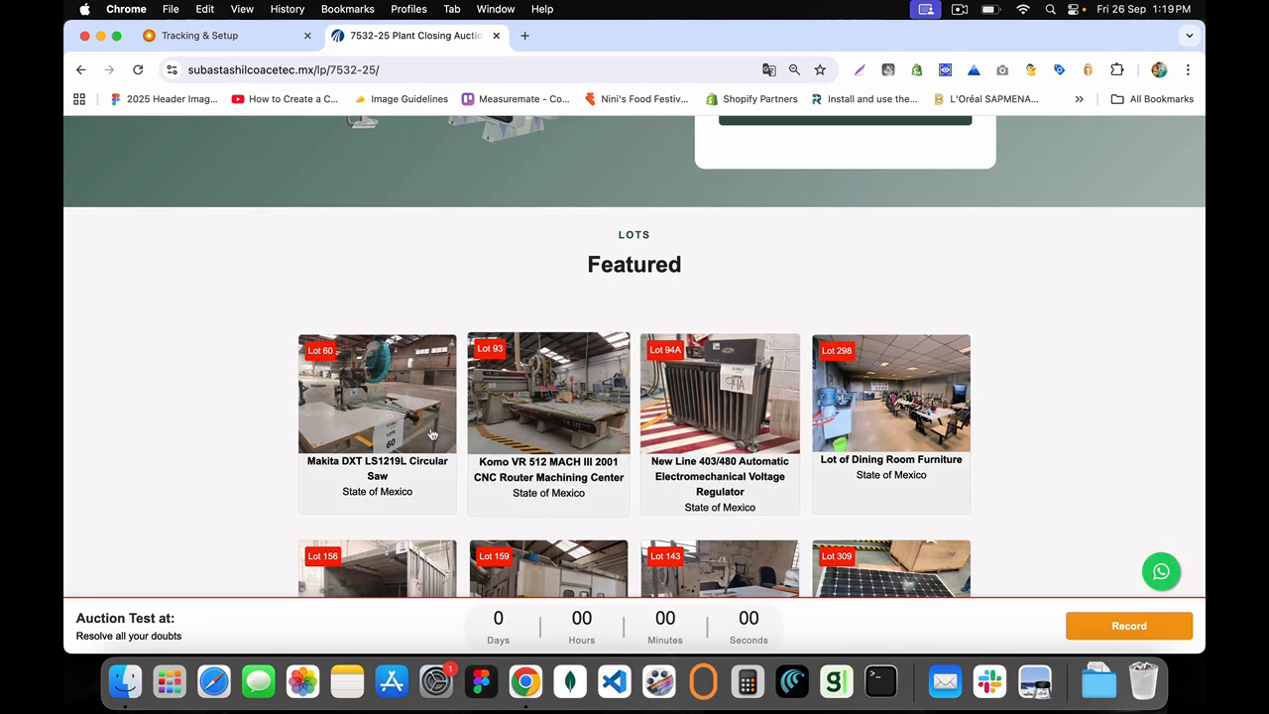
scroll(825, 405, down, 5)
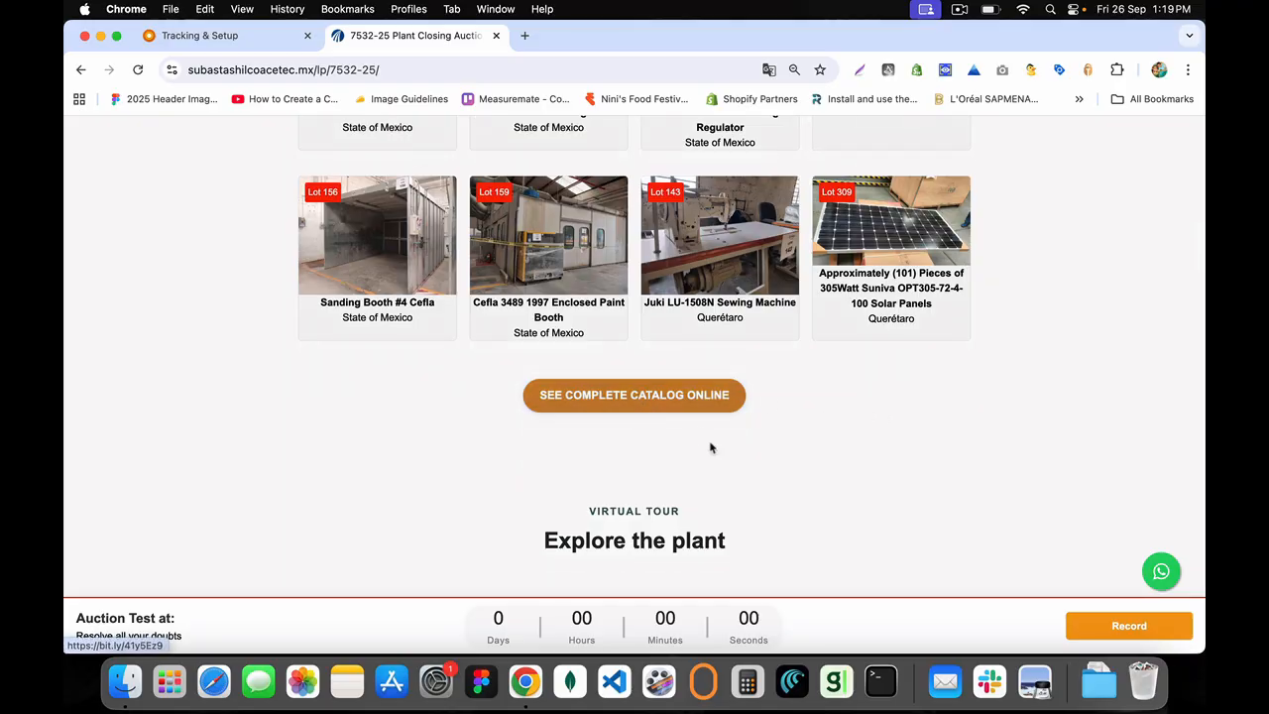
scroll(709, 446, down, 15)
scroll(711, 449, down, 15)
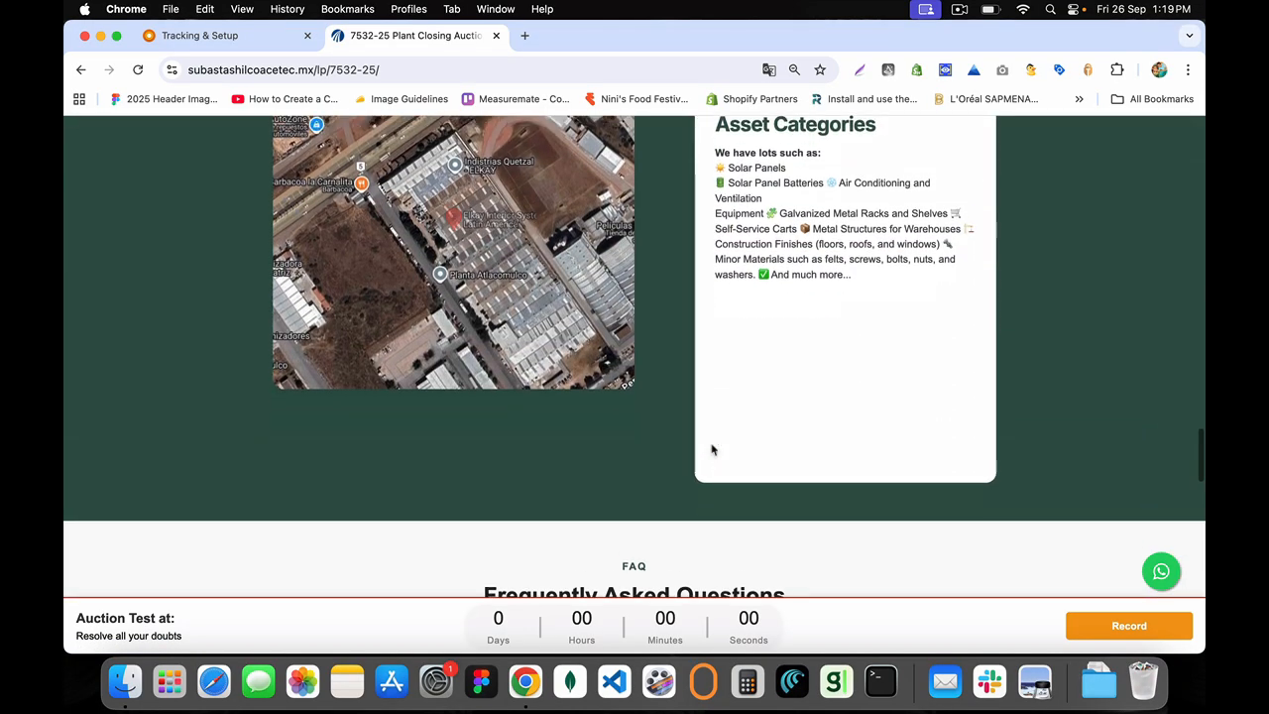
scroll(535, 302, up, 5)
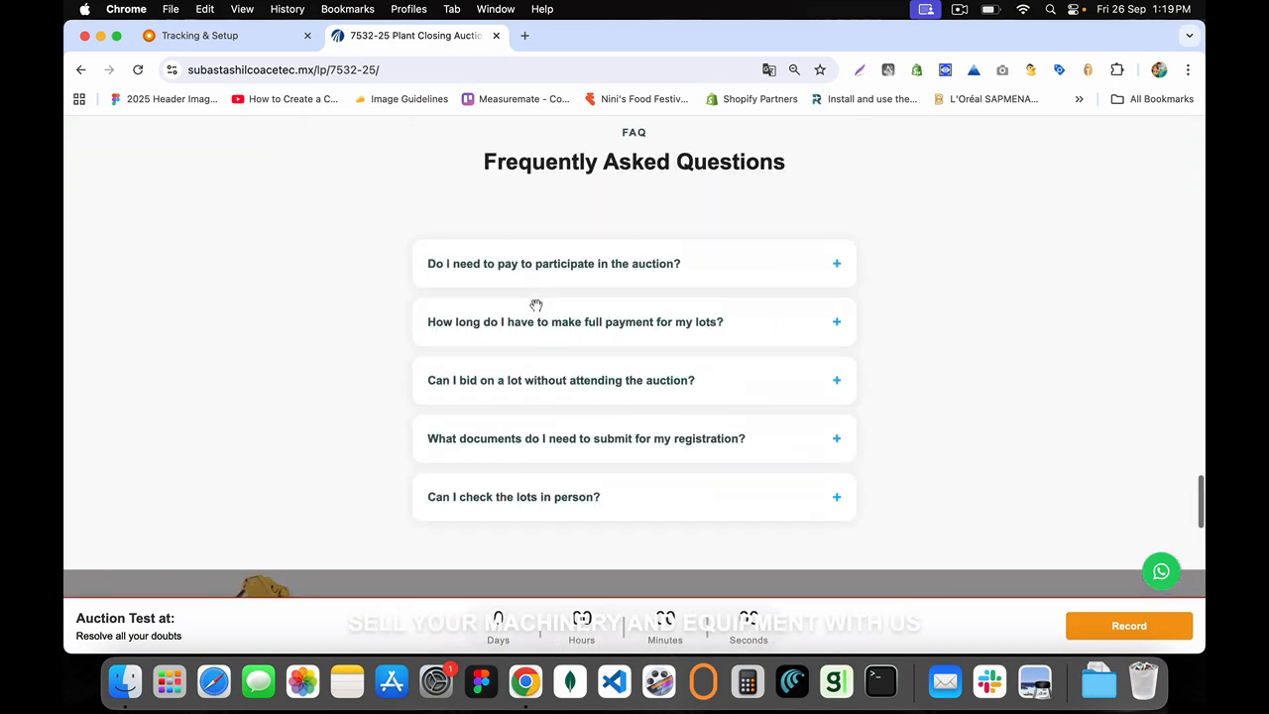
scroll(671, 449, down, 5)
scroll(671, 450, down, 10)
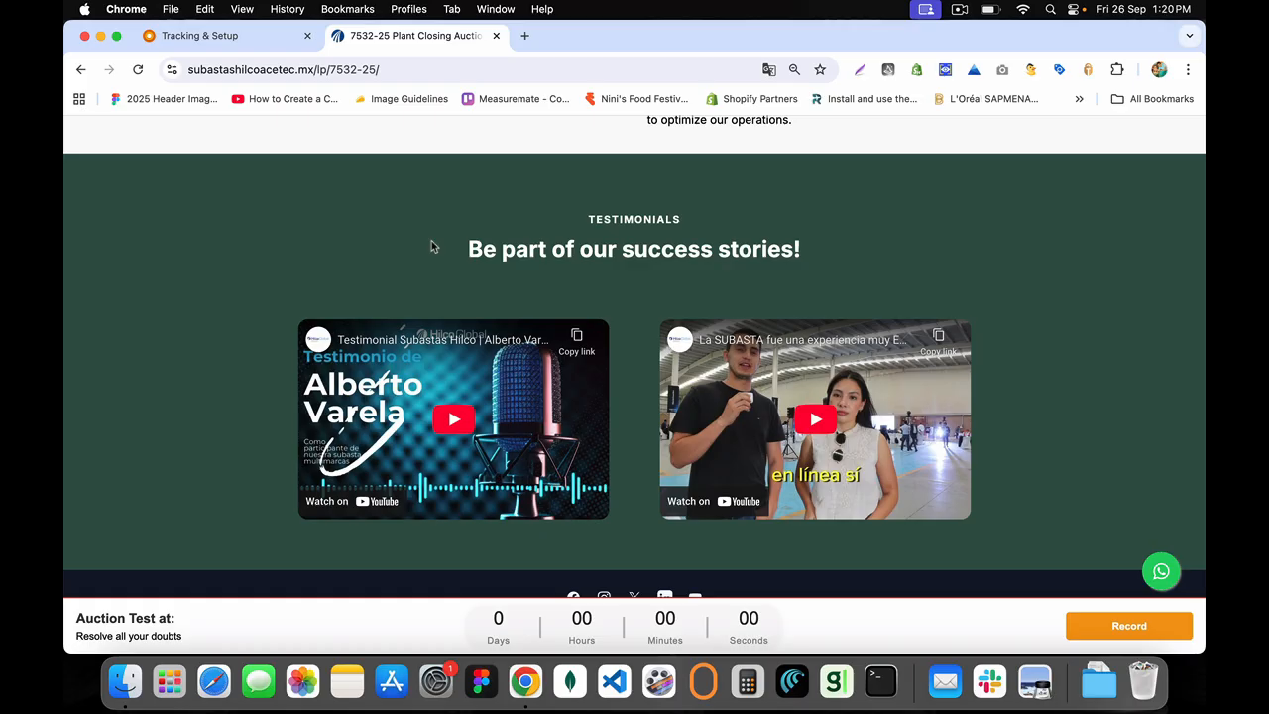
scroll(432, 246, up, 20)
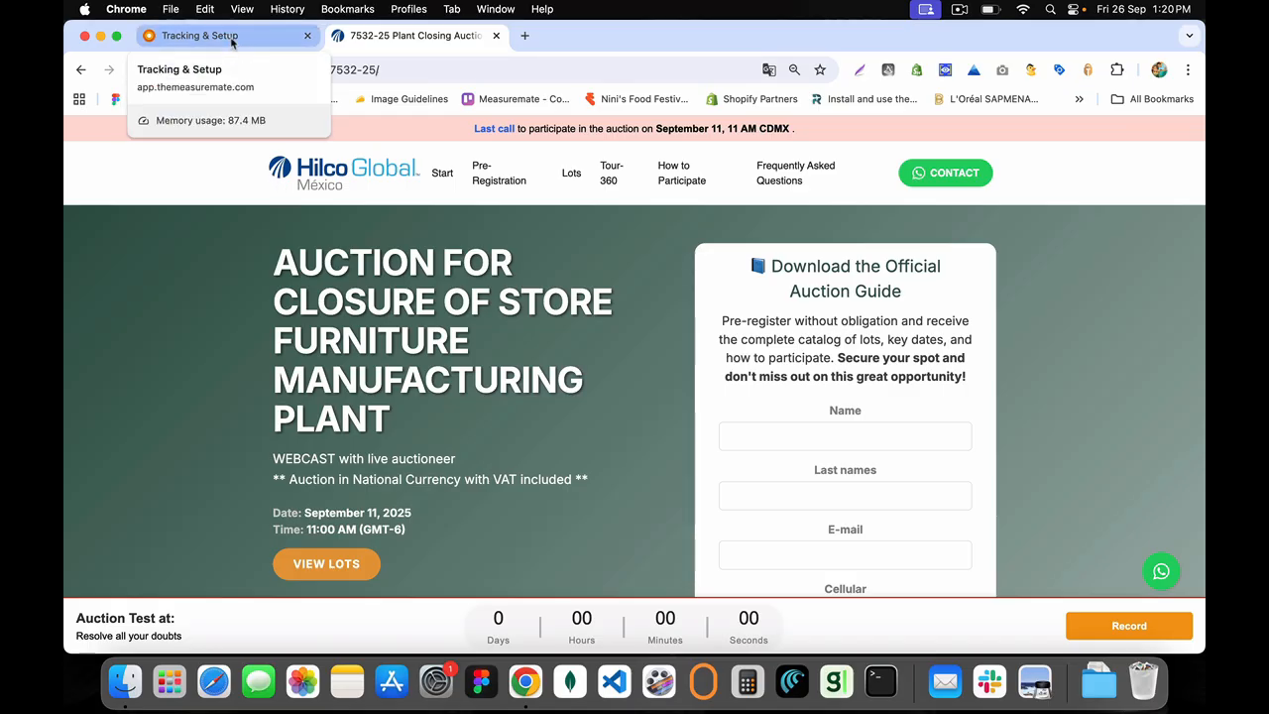
Switch back to Measuremate, open Measurement Plan Builder and start it to reach the options for creating UI pages for tracking
click(231, 39)
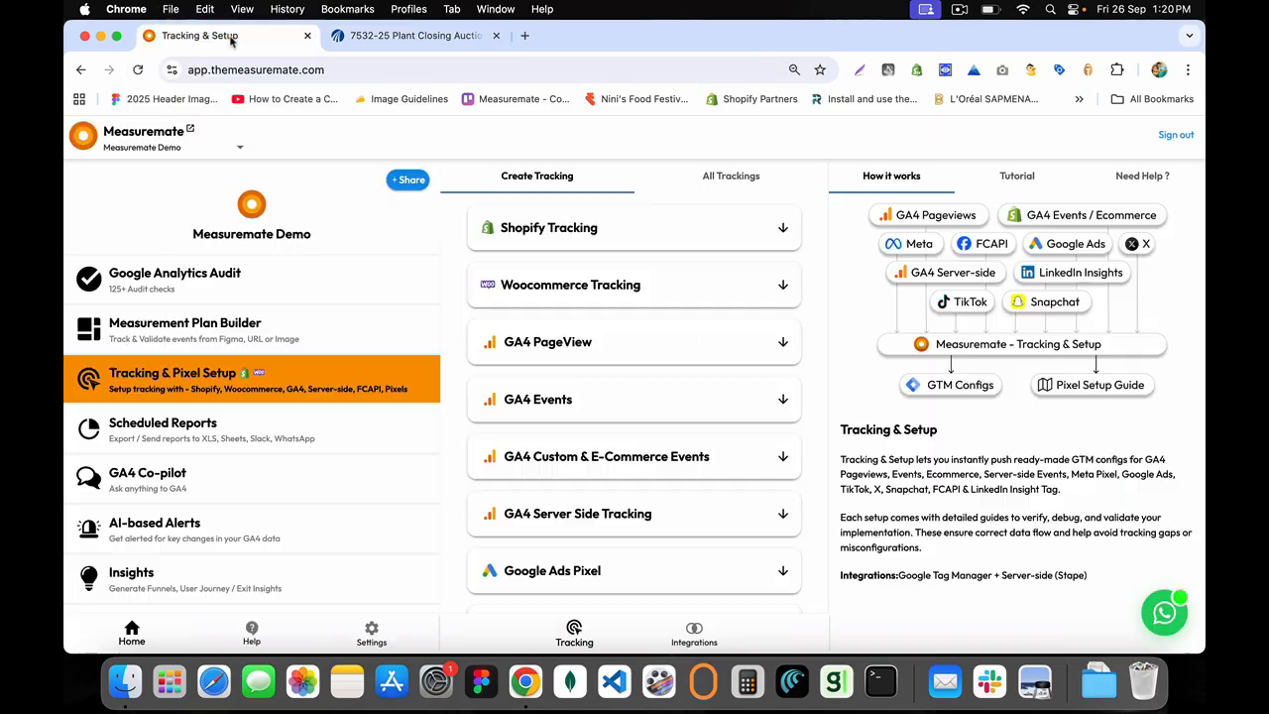
click(339, 335)
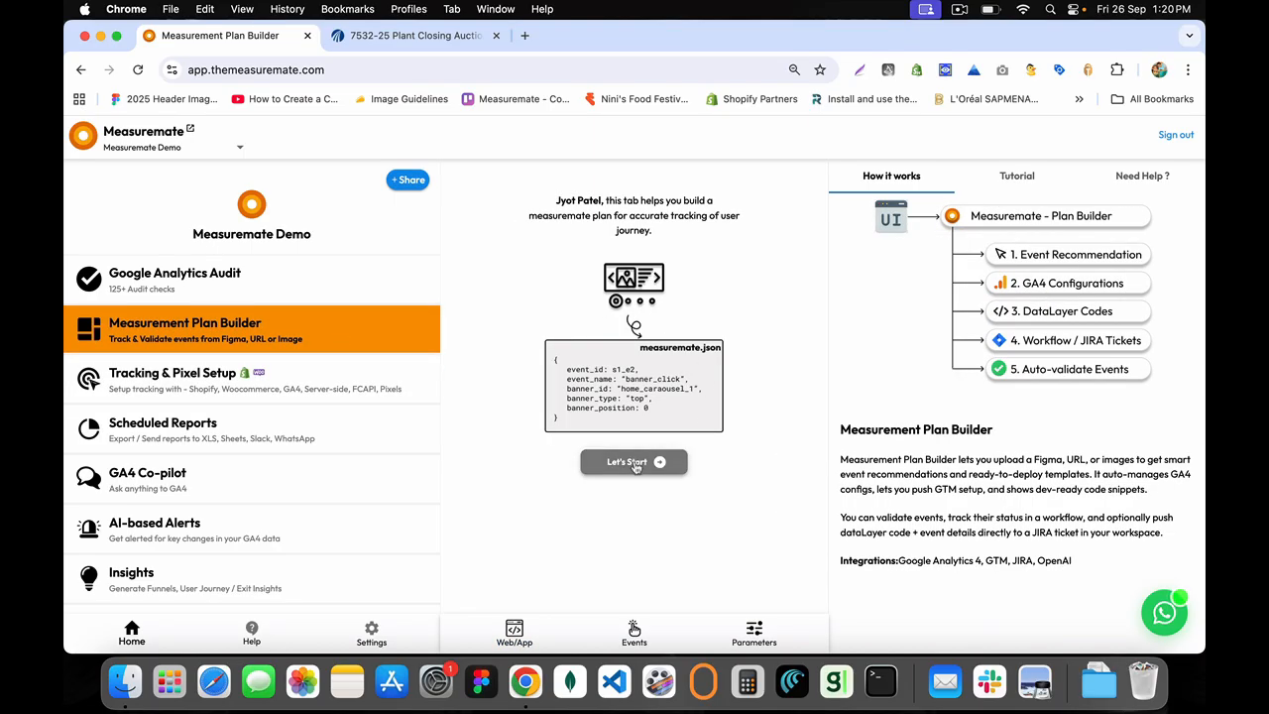
drag(558, 201, 711, 243)
click(711, 243)
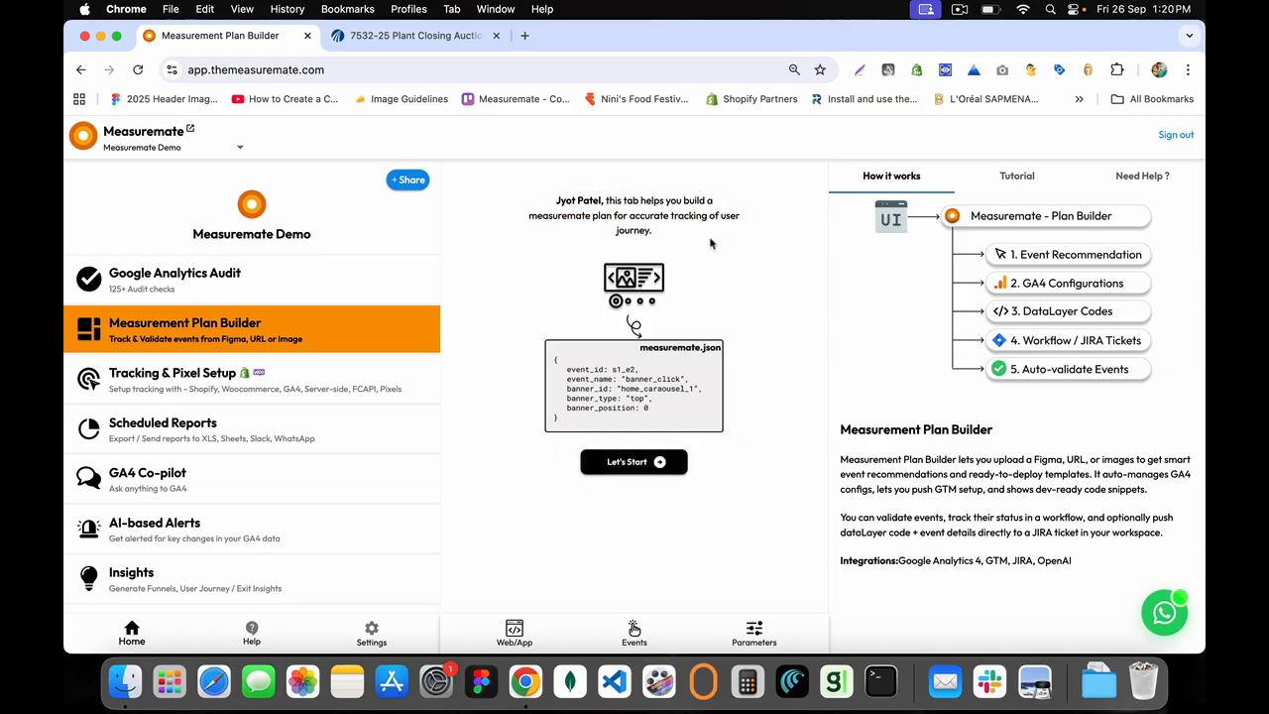
click(626, 465)
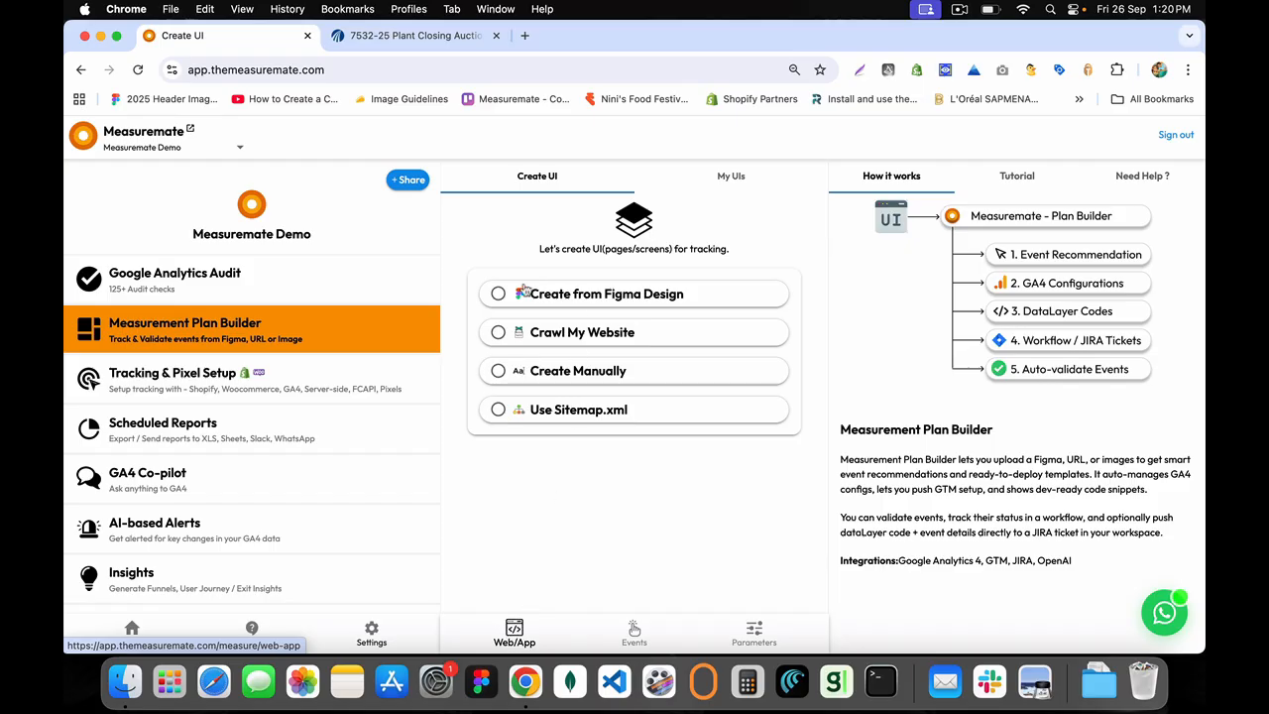
mouse_move(540, 253)
mouse_down()
mouse_move(739, 259)
mouse_move(542, 248)
mouse_up()
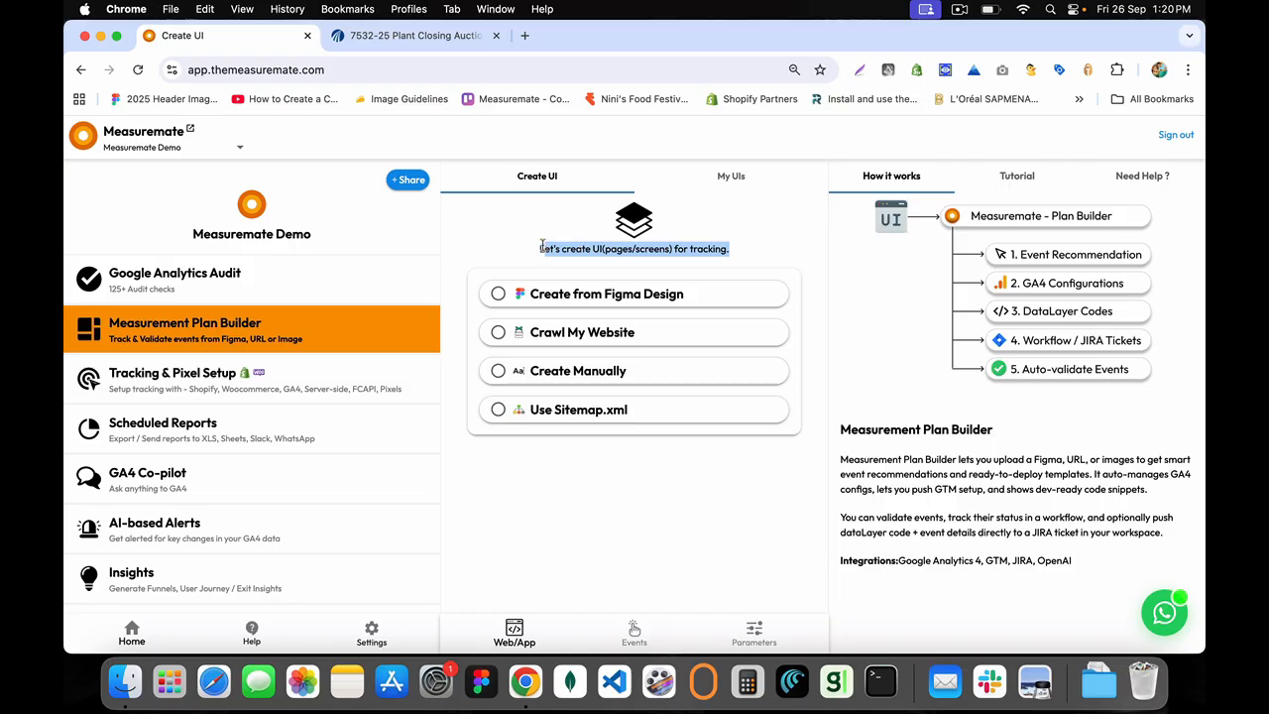
Return to the auction website and load machinesitalia.org in its place
click(416, 35)
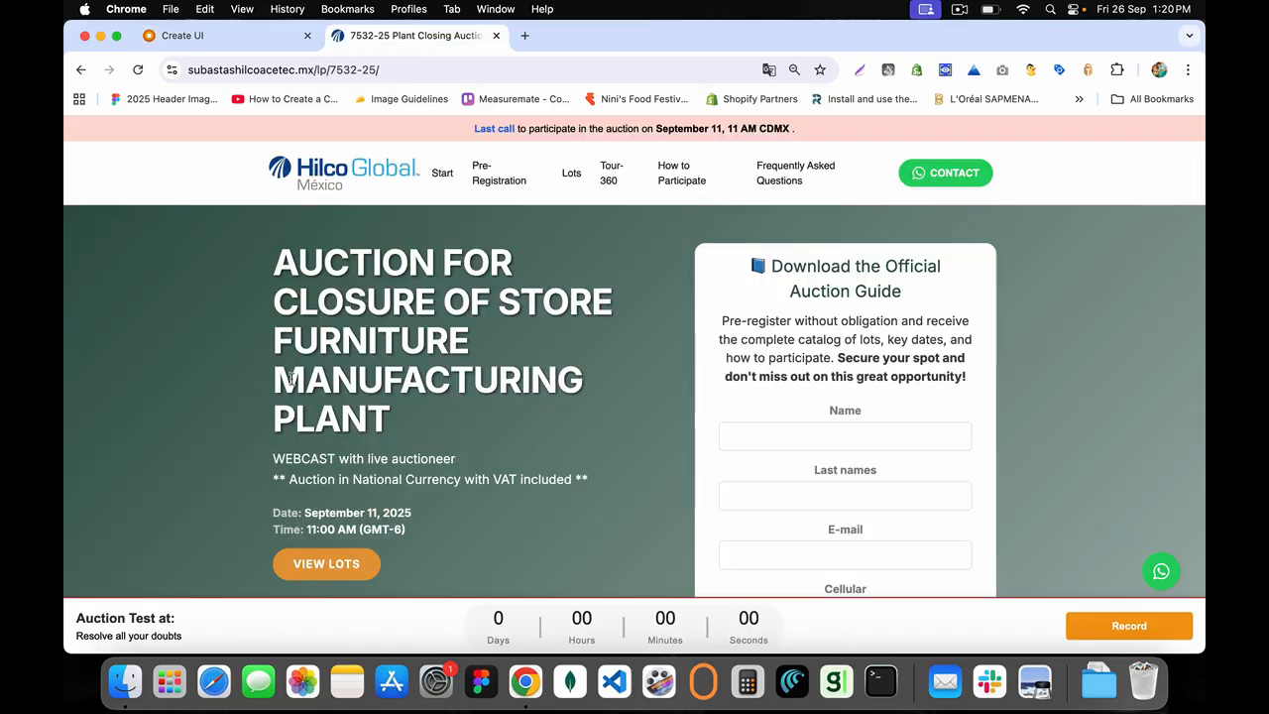
scroll(418, 401, down, 10)
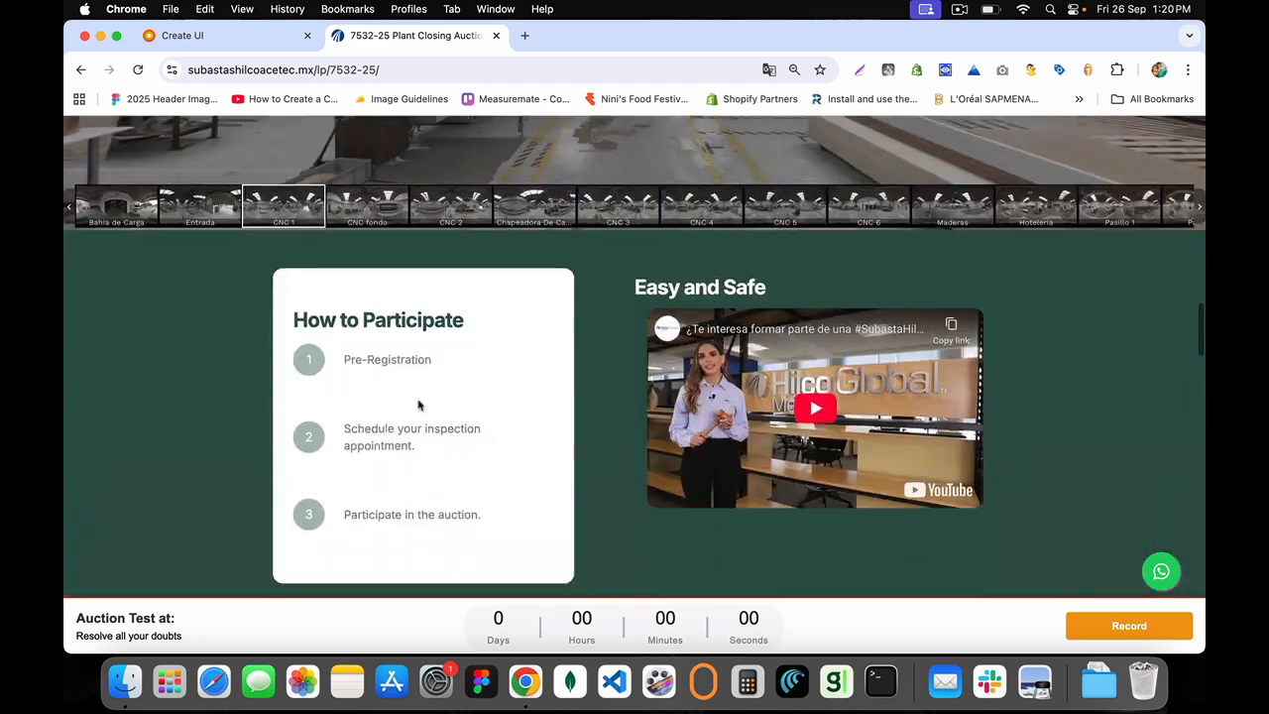
scroll(419, 402, up, 10)
click(416, 70)
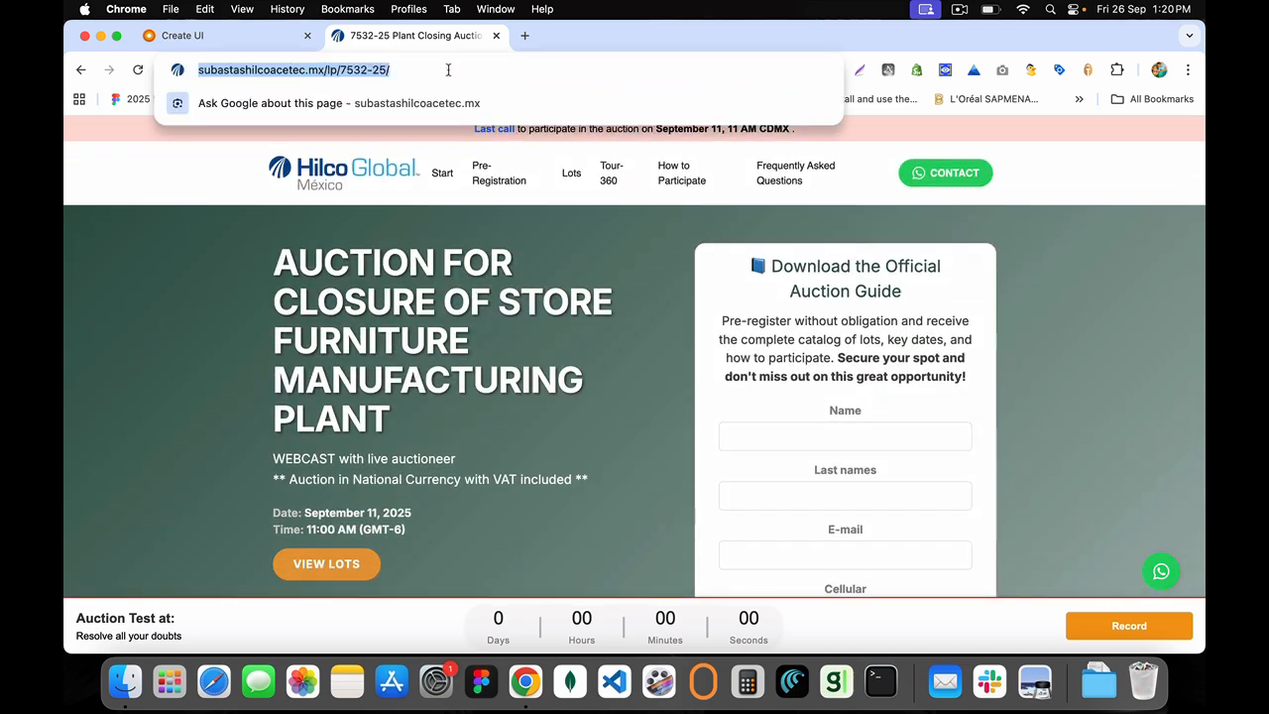
text(machin)
key(Return)
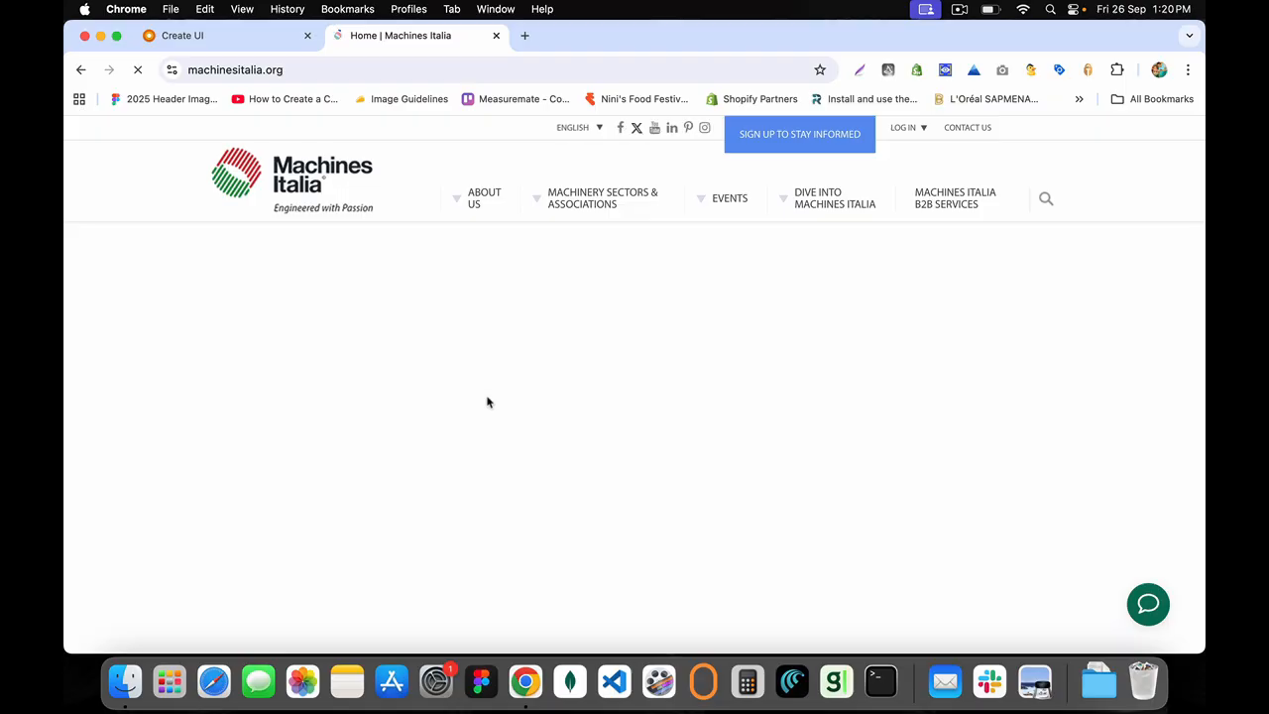
Look over the Machines Italia home page, its About Us menu and its machinery sectors
mouse_move(476, 204)
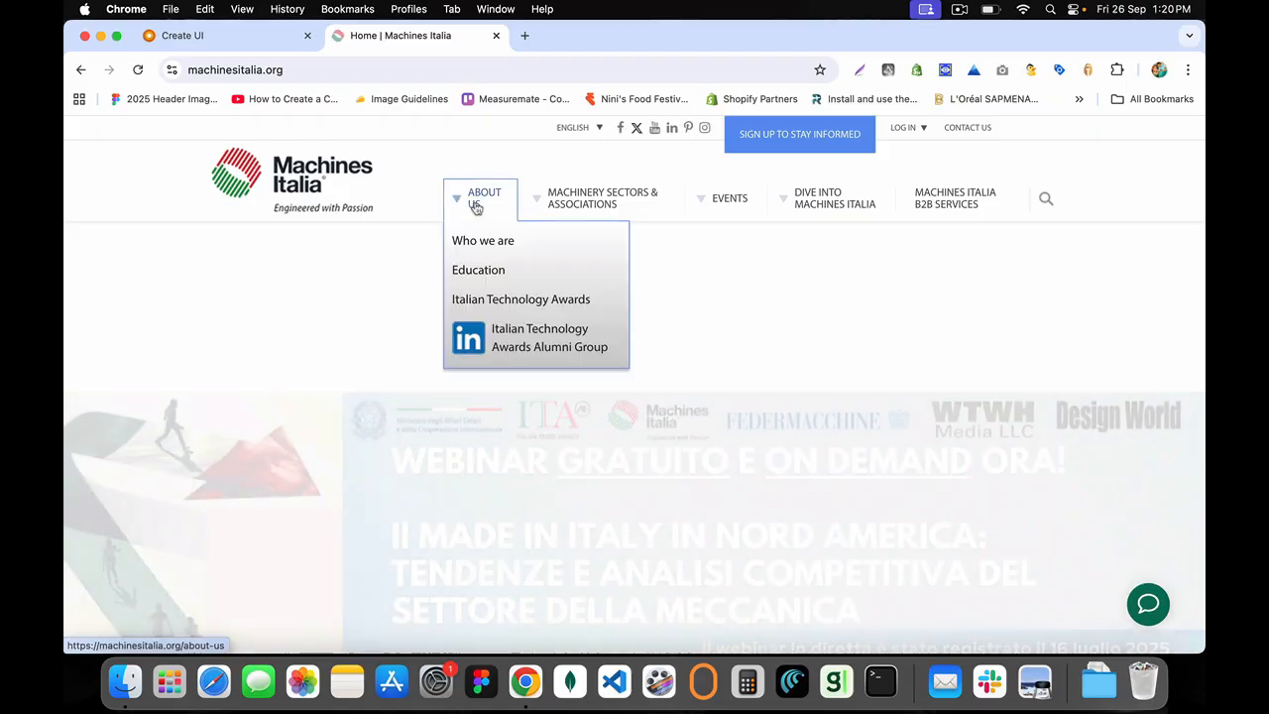
scroll(306, 331, down, 20)
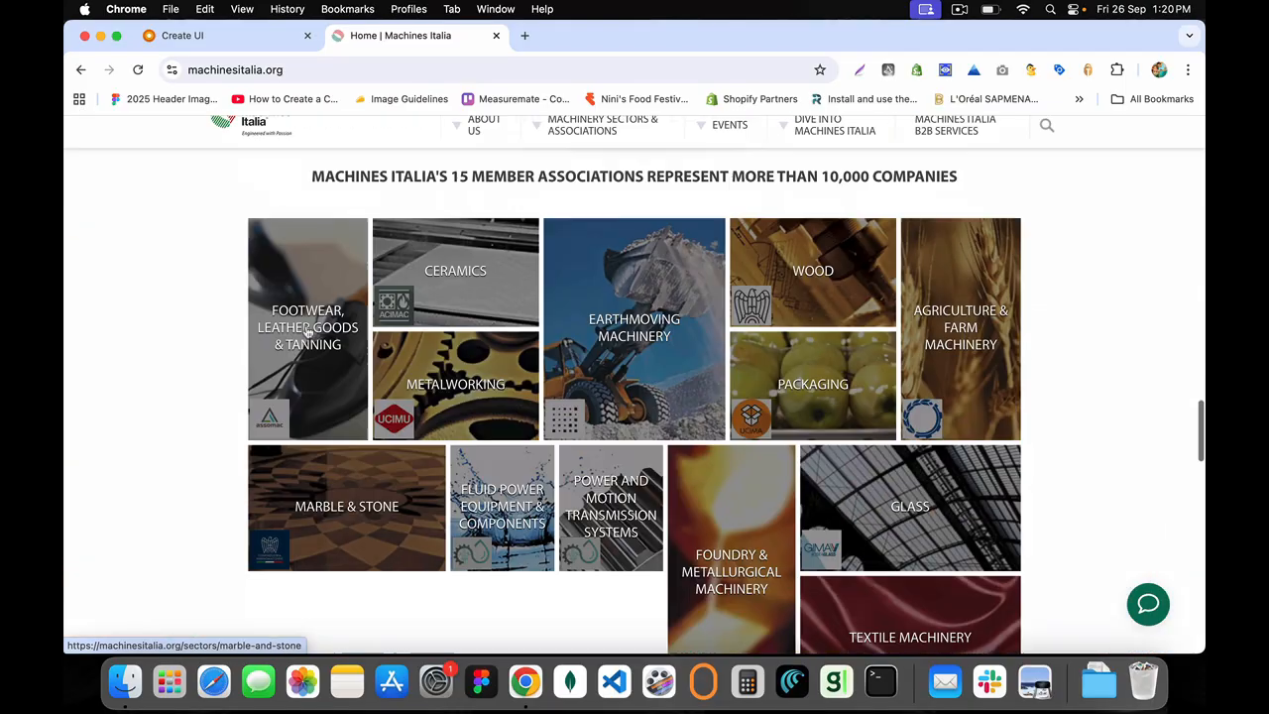
scroll(306, 331, up, 20)
scroll(576, 160, down, 1)
mouse_move(560, 210)
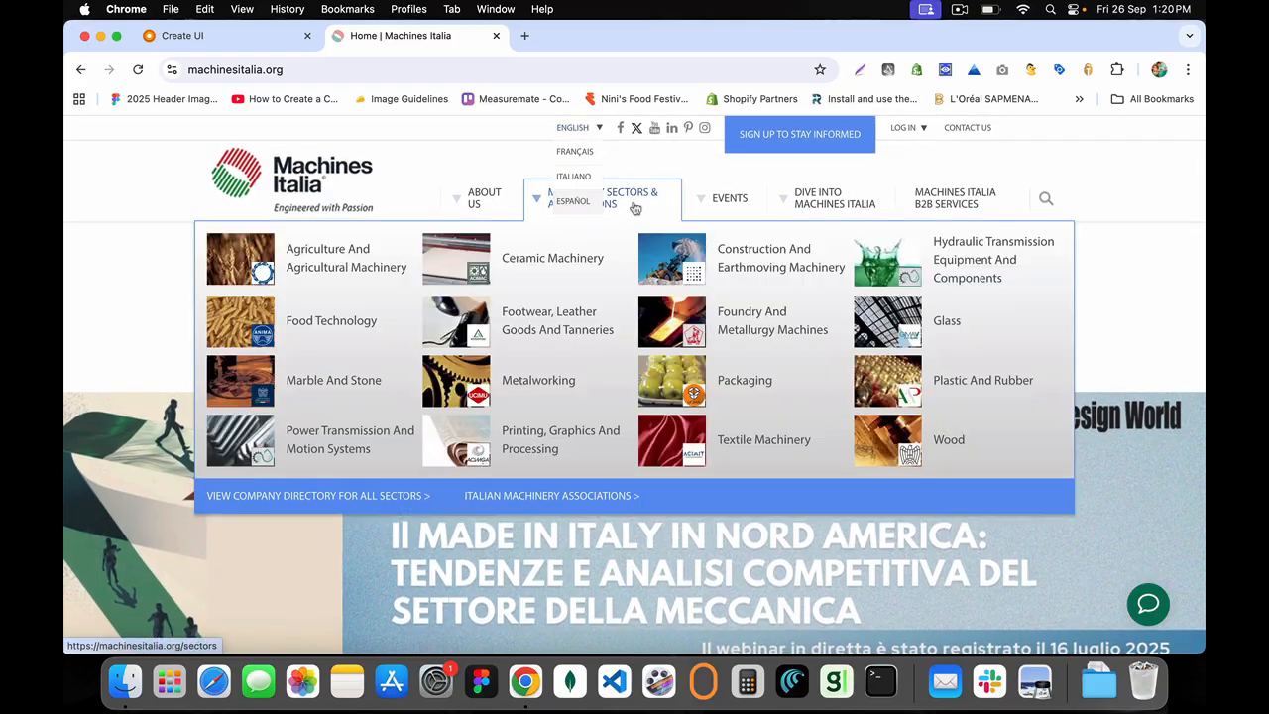
Open the Ceramic Machinery sector page and look through it down to the footer and back up
click(553, 263)
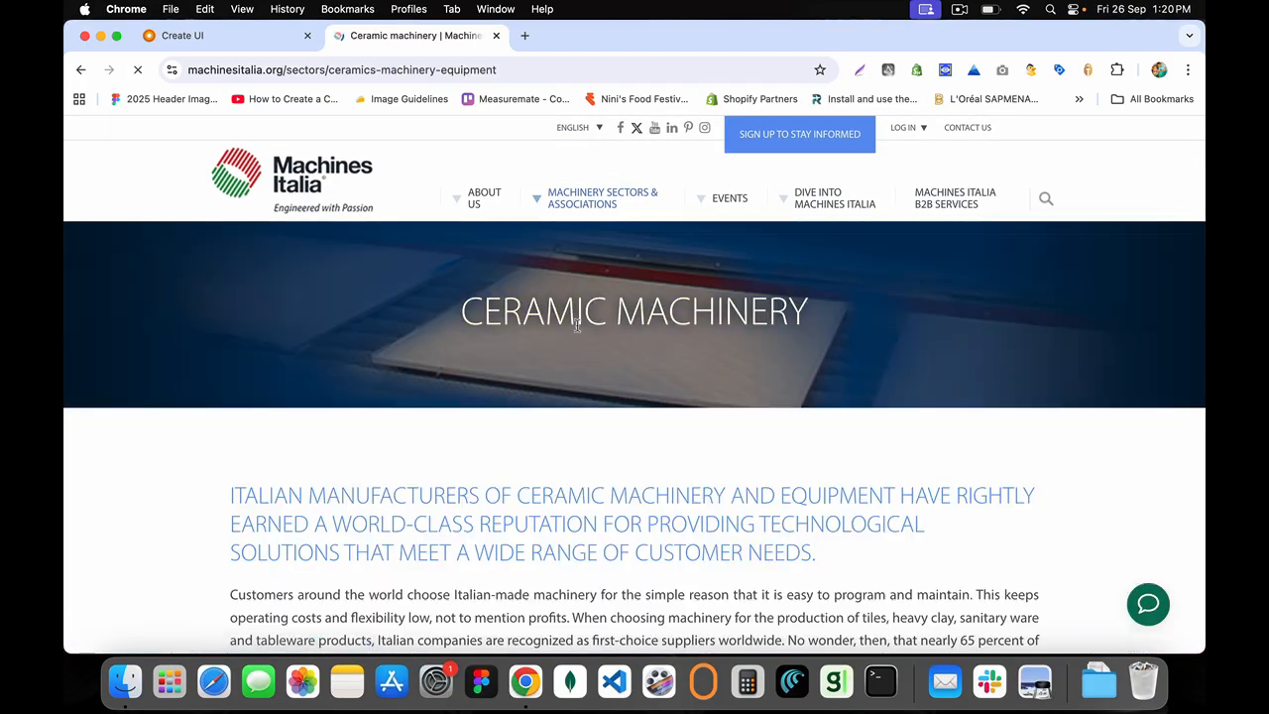
scroll(582, 356, down, 15)
scroll(582, 357, down, 5)
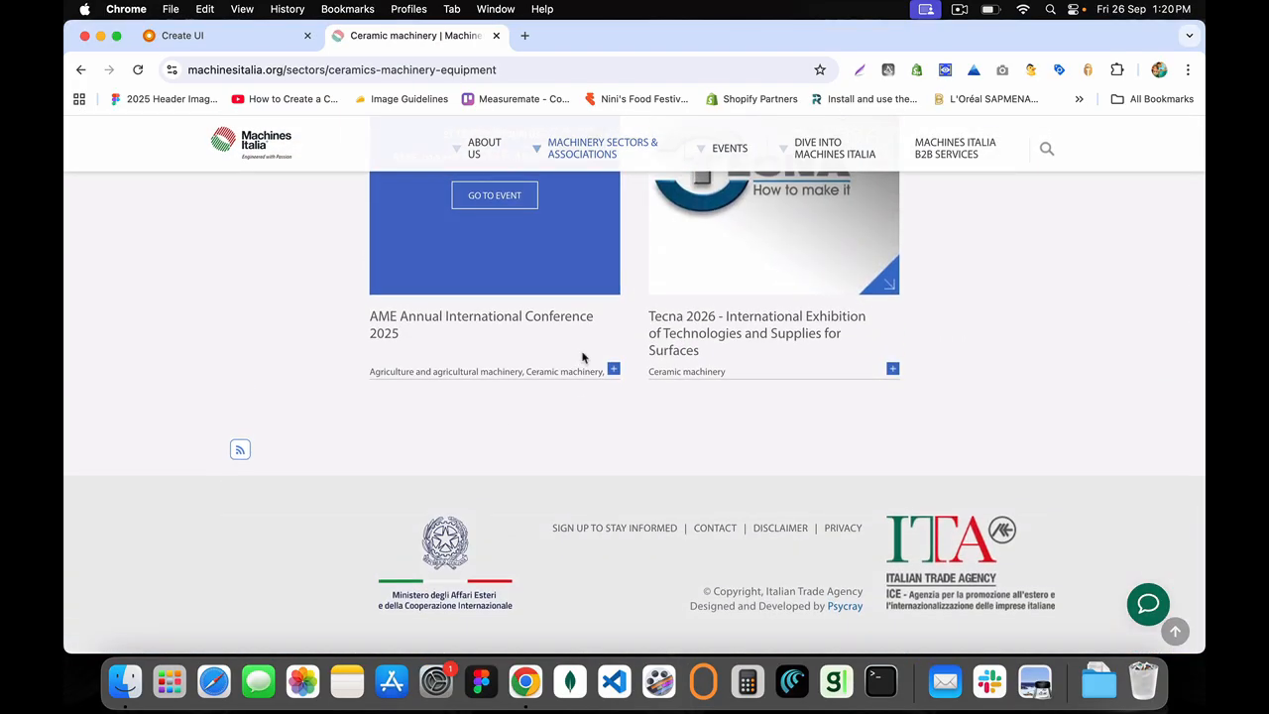
scroll(582, 357, up, 20)
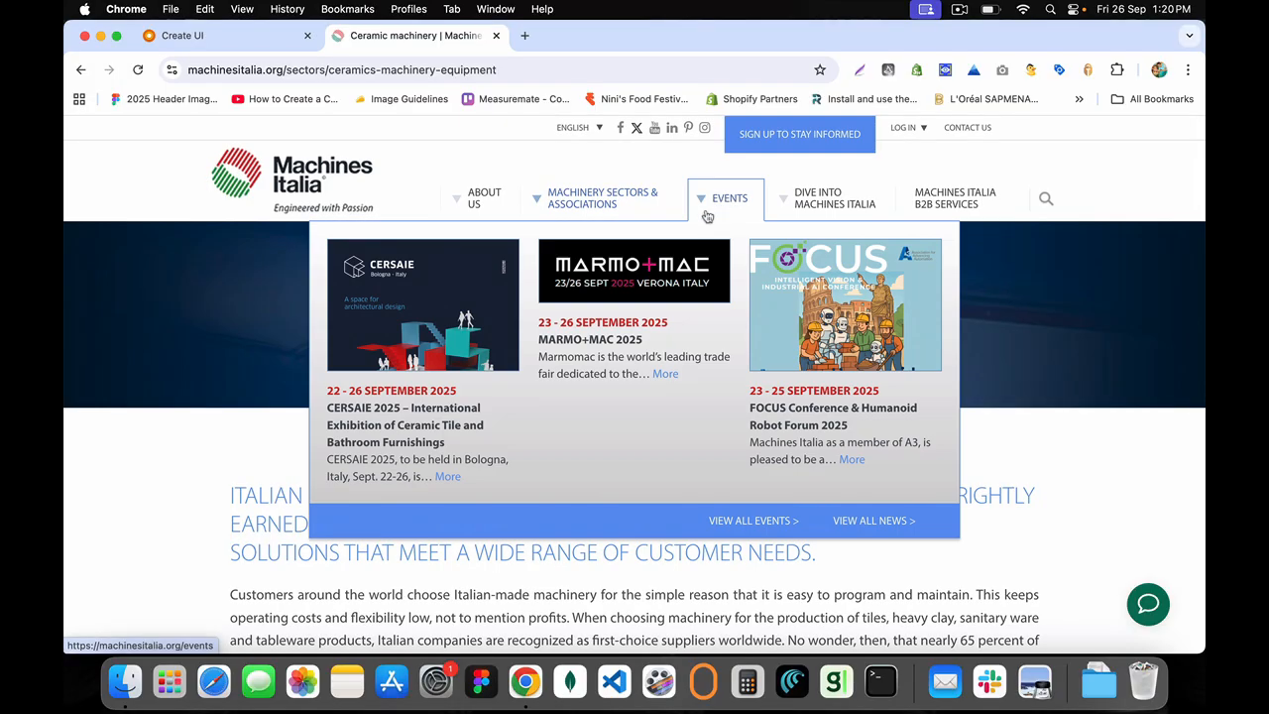
Check the site's remaining navigation and login form, and open the newsletter sign-up page to view its email forms
mouse_move(815, 194)
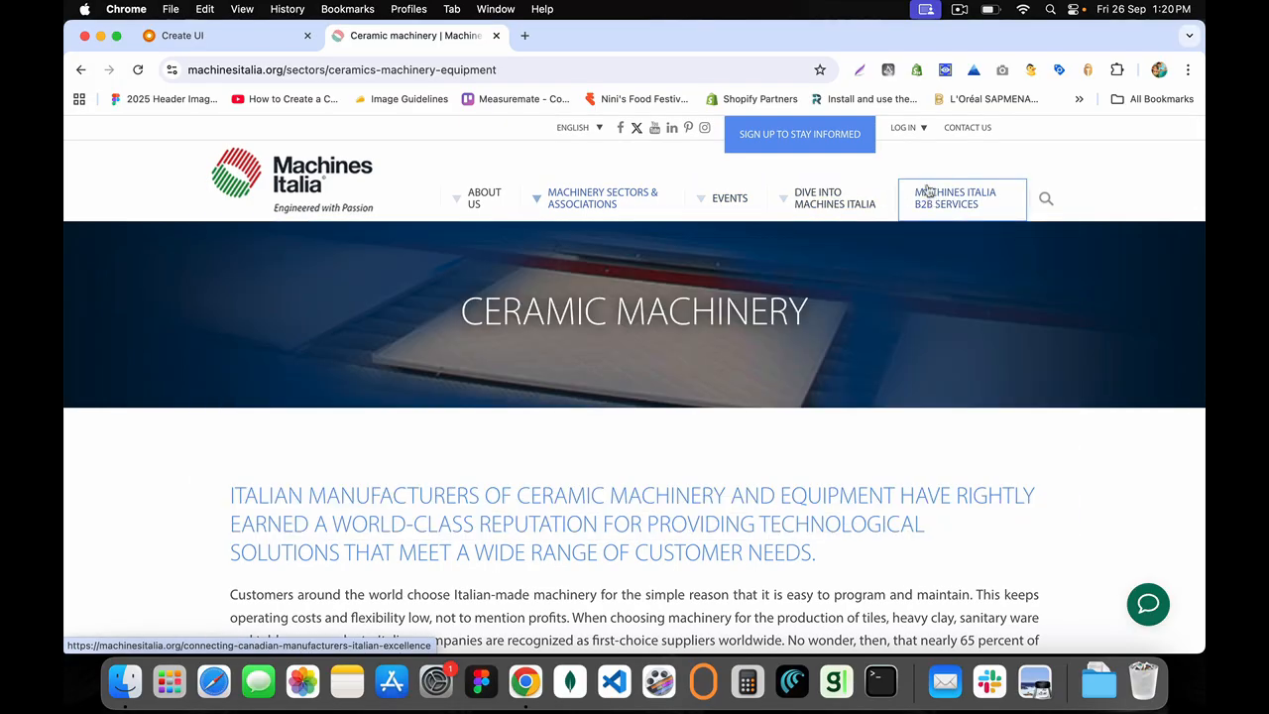
mouse_move(898, 133)
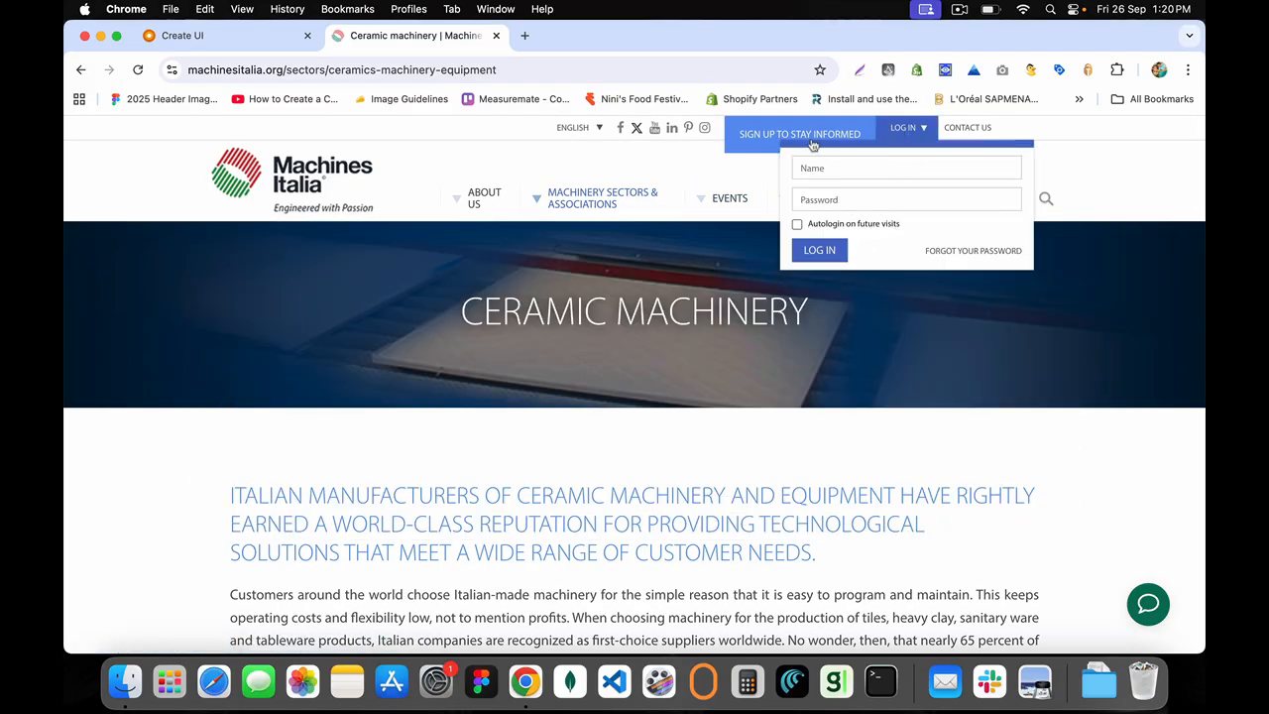
click(738, 141)
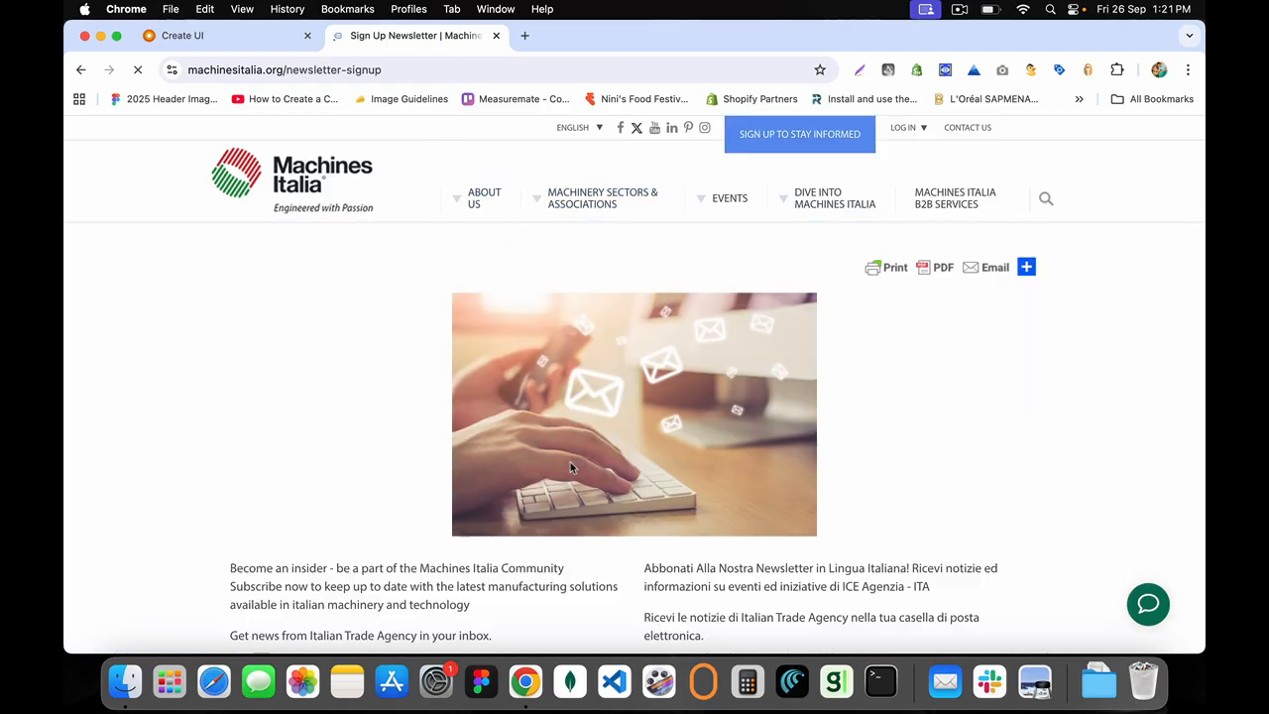
scroll(570, 467, down, 5)
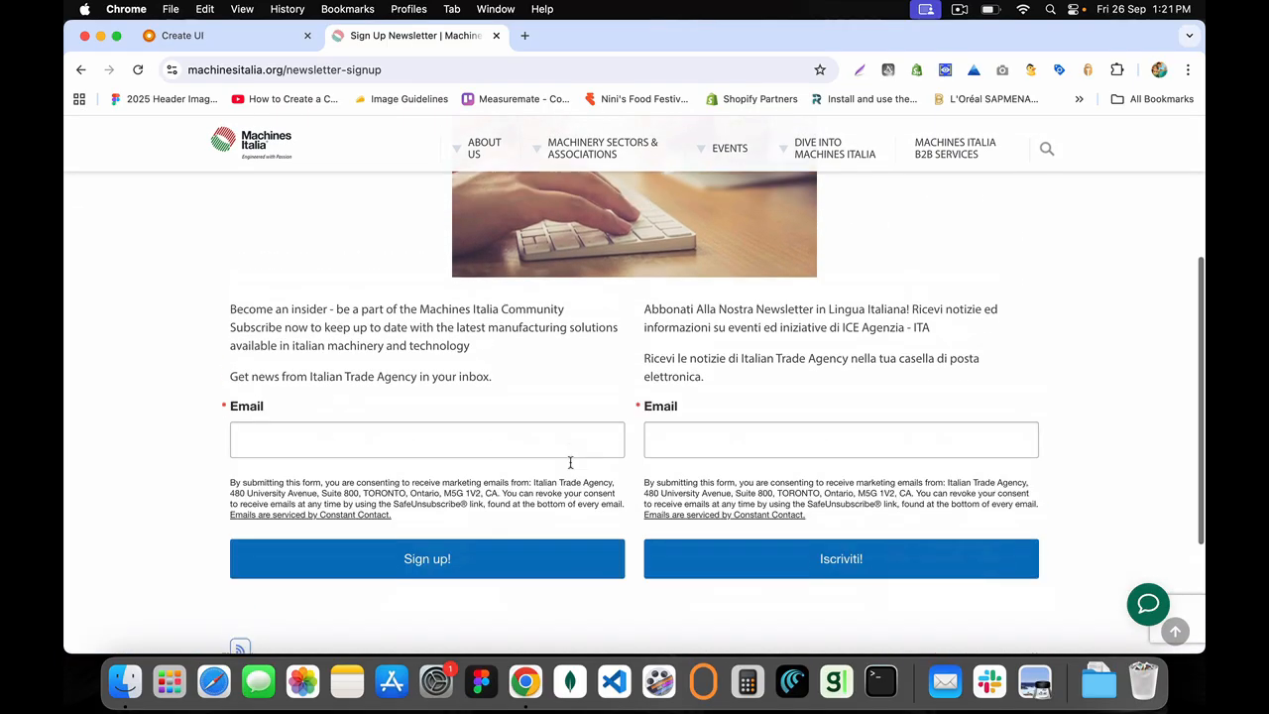
scroll(570, 462, down, 4)
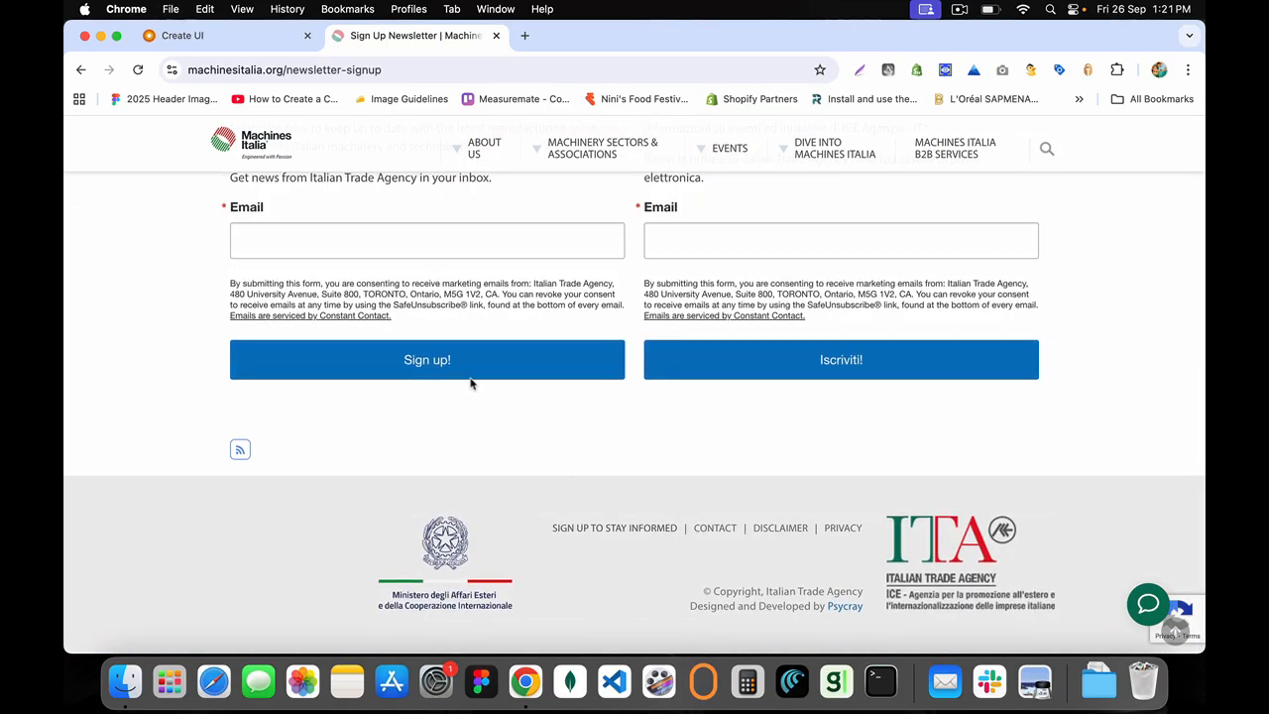
Go back to Measuremate's Create UI page and review its introduction and the ways to create pages for tracking
click(198, 35)
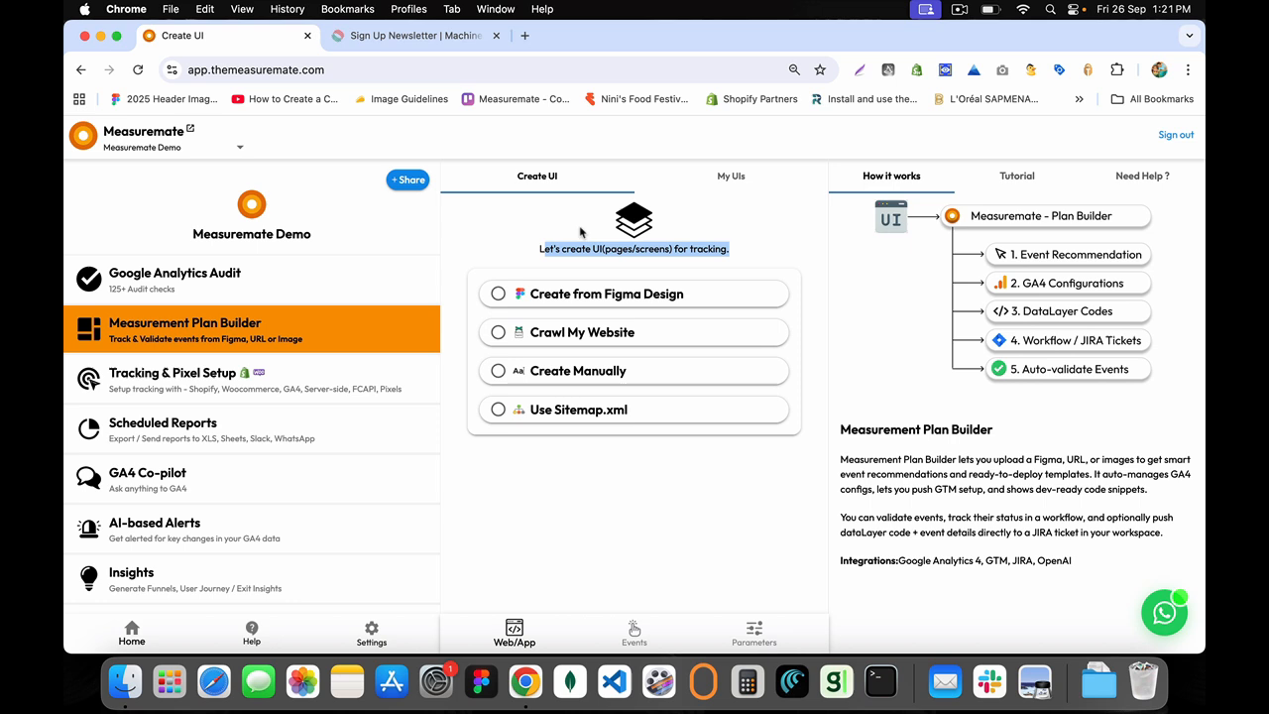
click(538, 230)
drag(540, 246, 730, 248)
click(730, 249)
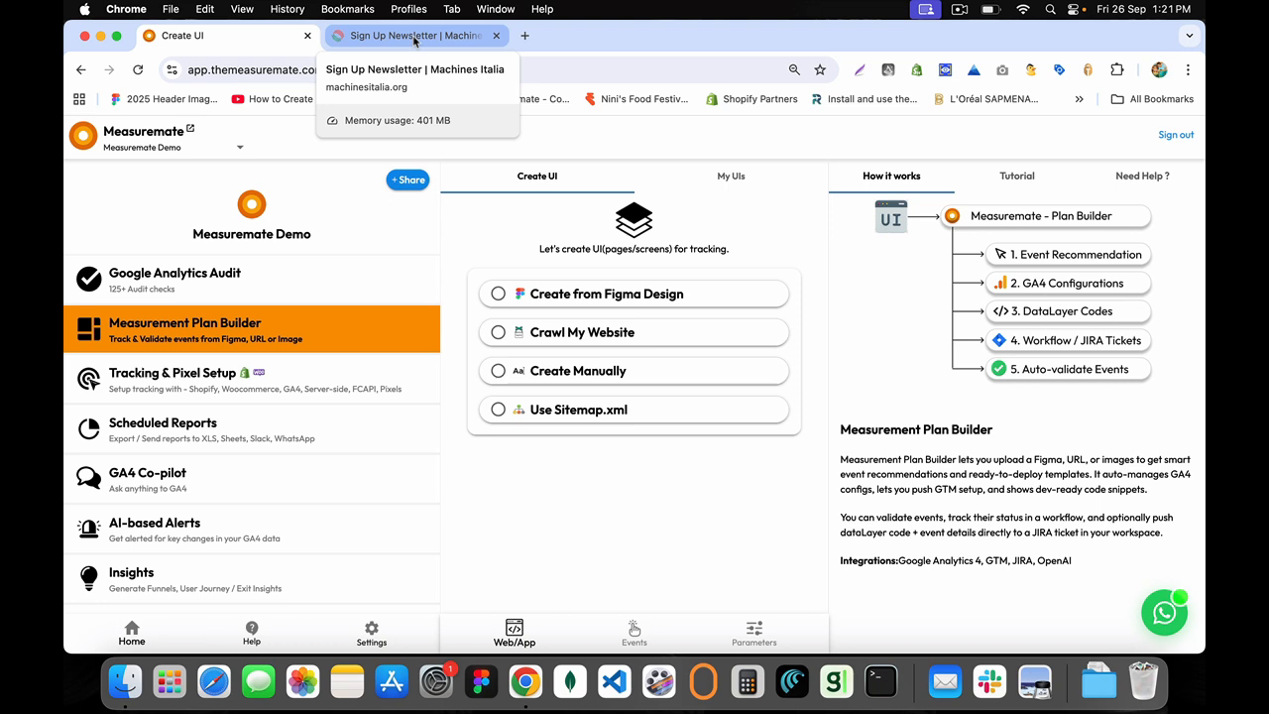
click(523, 36)
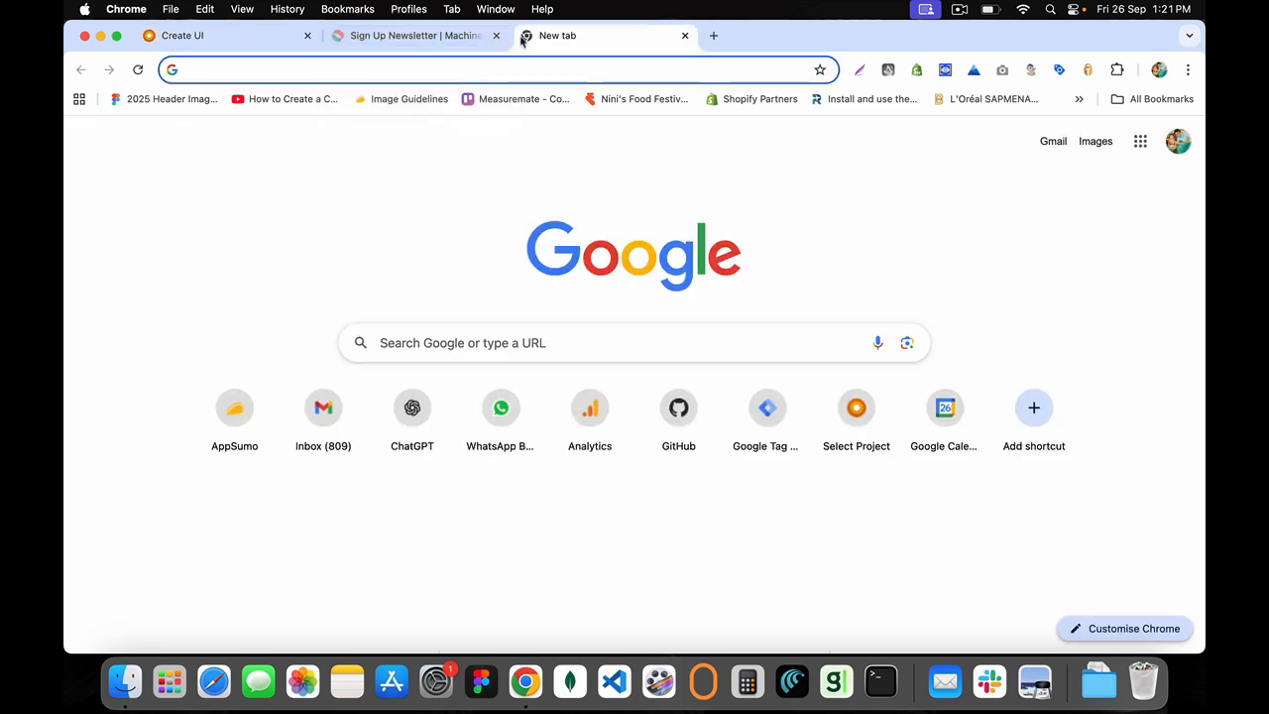
click(684, 36)
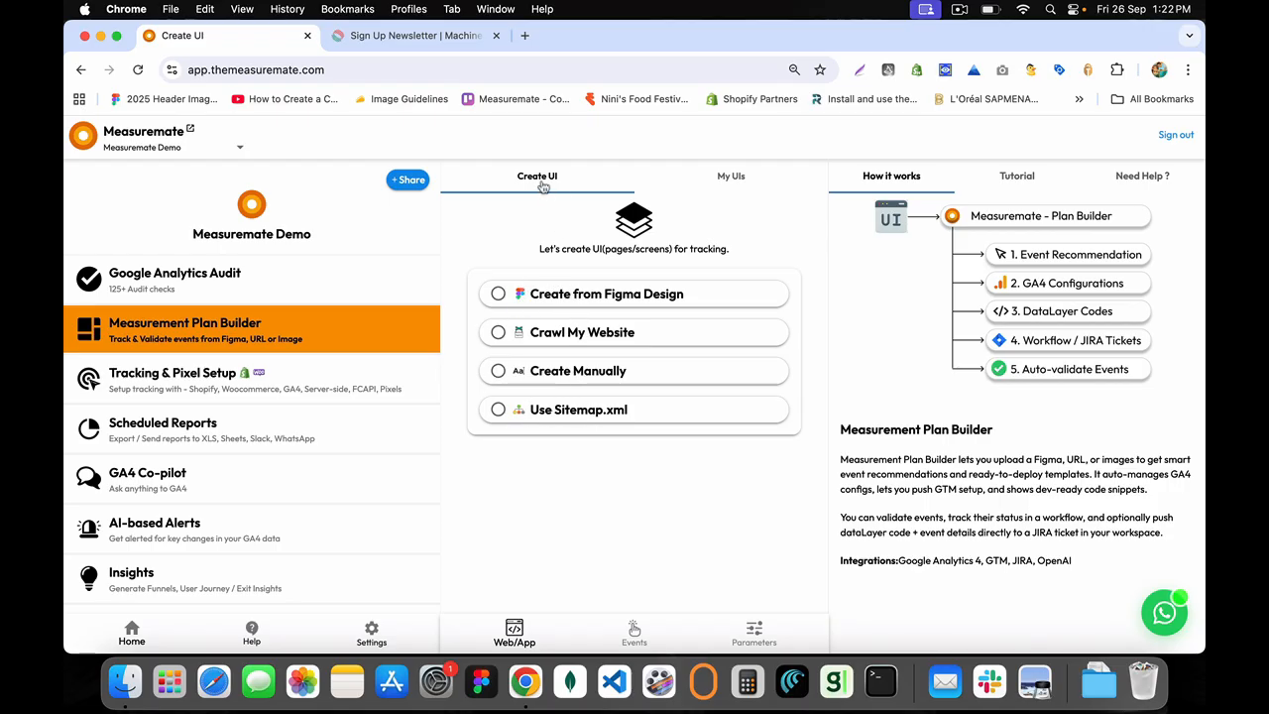
Open the Google Analytics 4 (GA4) extension's side panel in a new browser tab and make the panel narrower
click(526, 38)
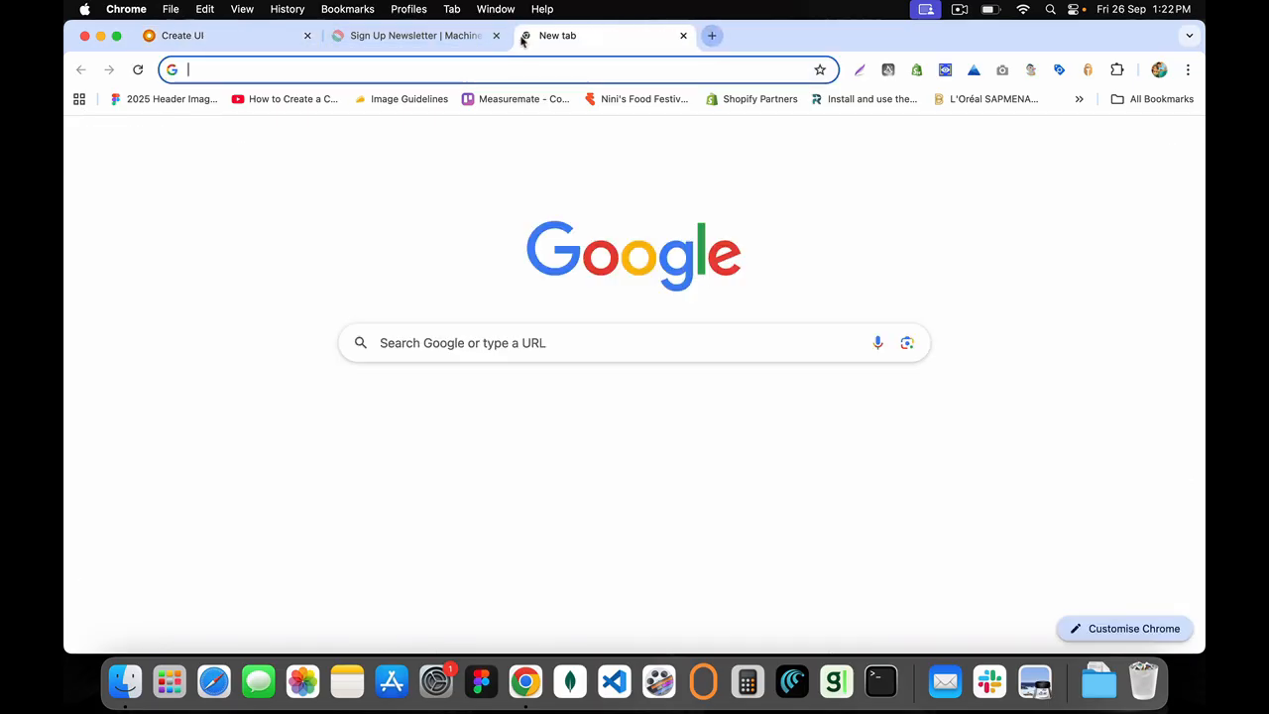
click(441, 70)
click(1117, 69)
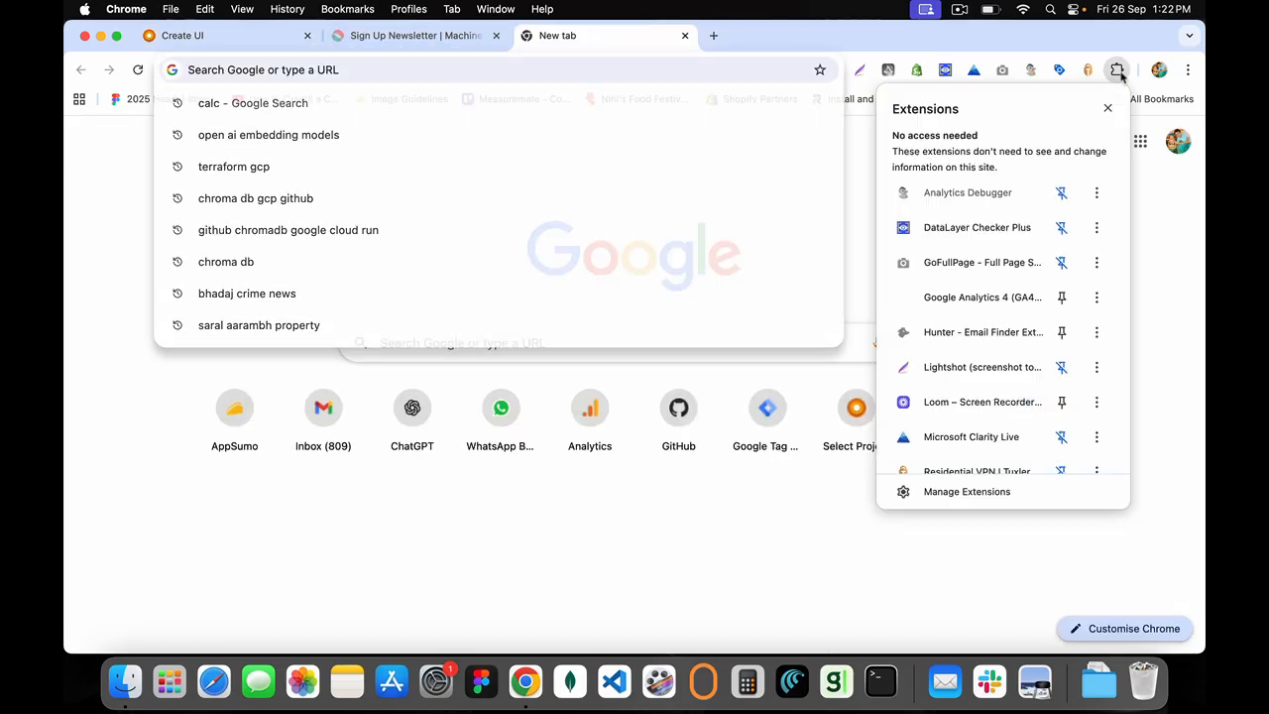
click(966, 299)
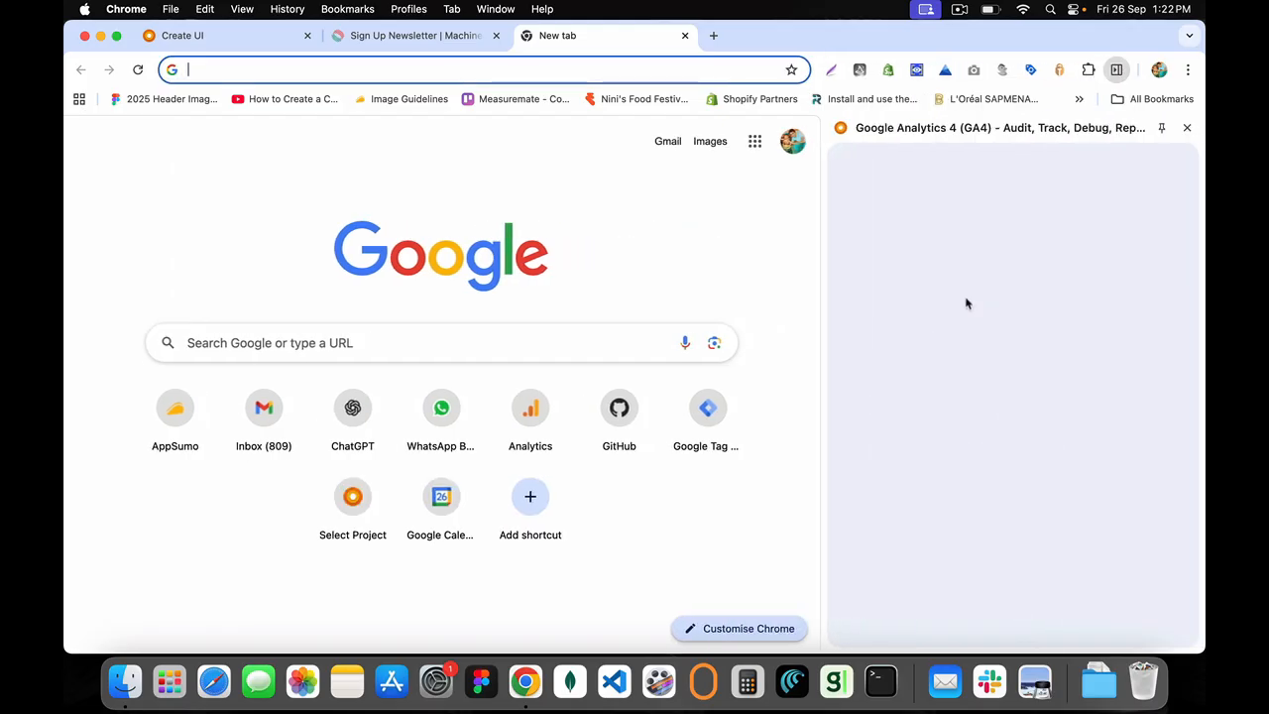
drag(824, 189, 900, 201)
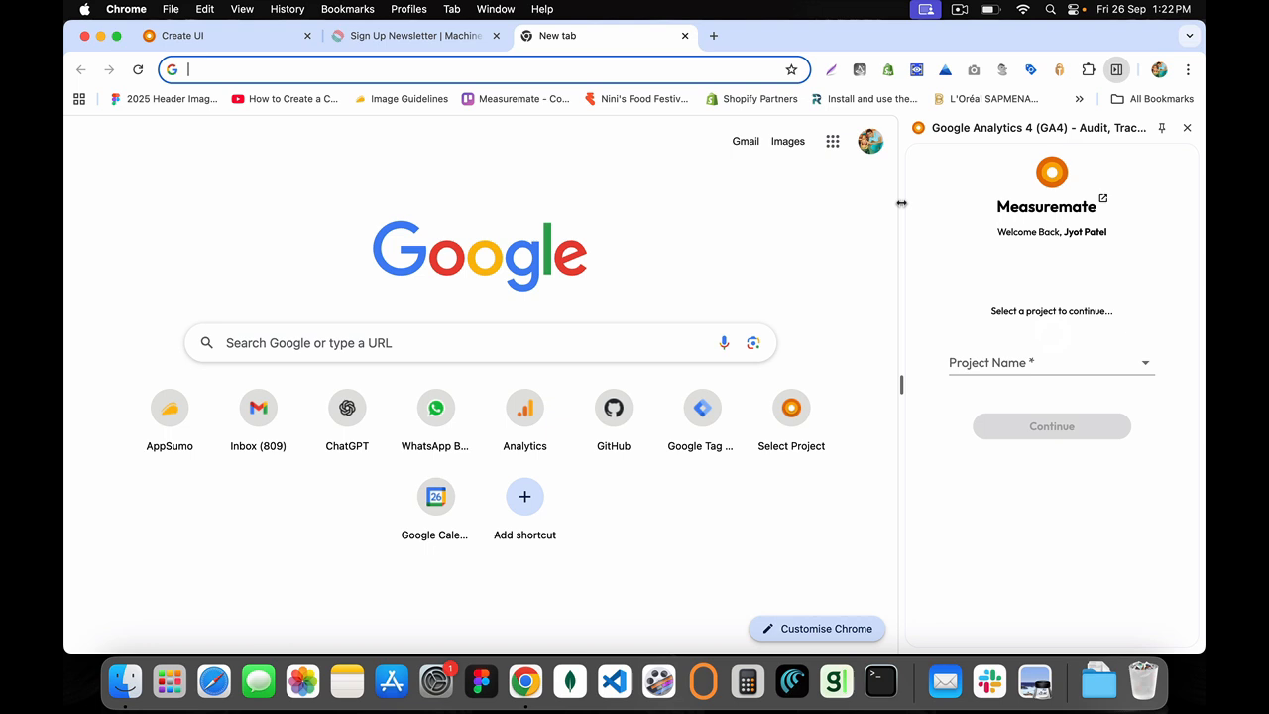
Continue with the Measuremate Demo project in the extension and open the Measurement Plan Builder's options for creating UI pages
click(986, 360)
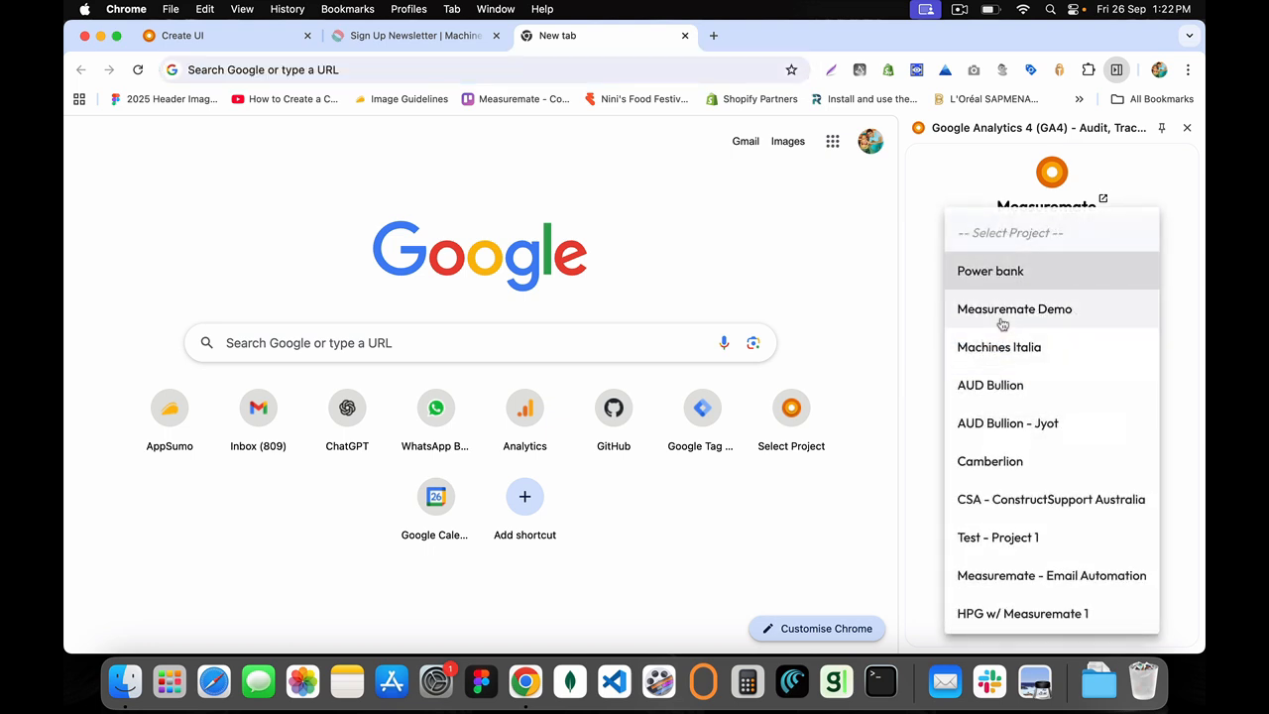
click(999, 319)
click(1024, 428)
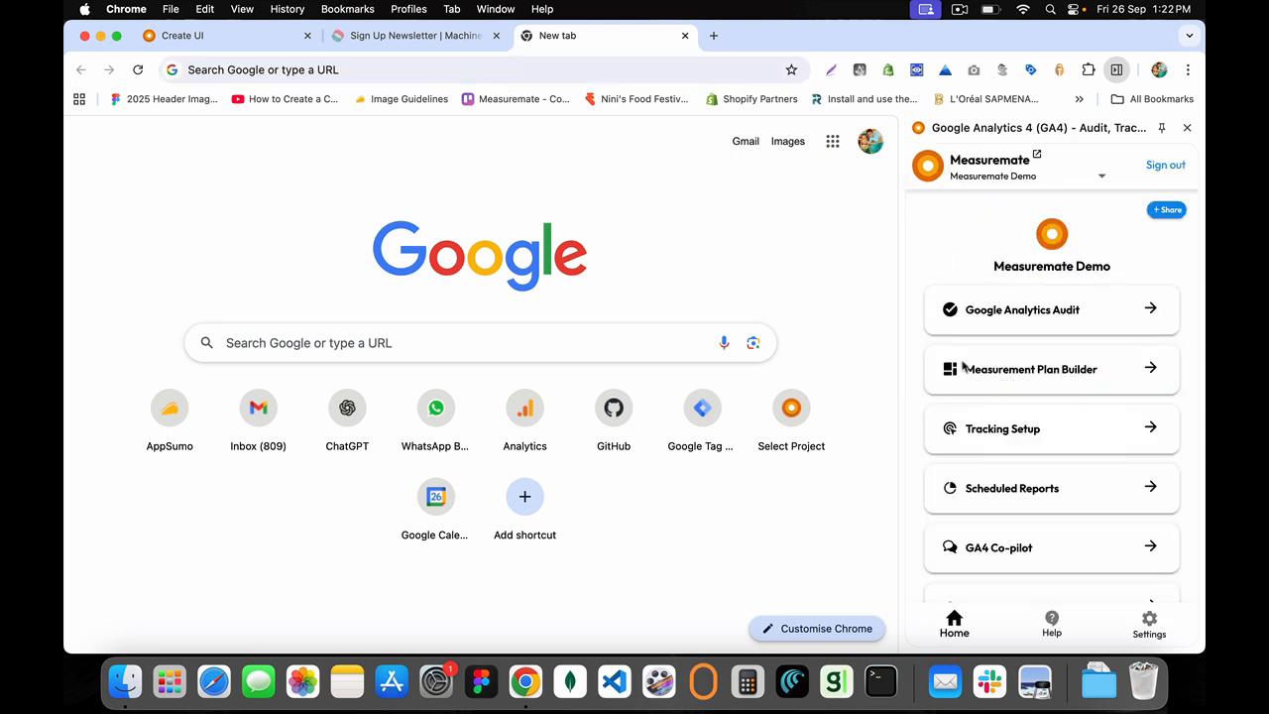
click(1147, 370)
click(1039, 436)
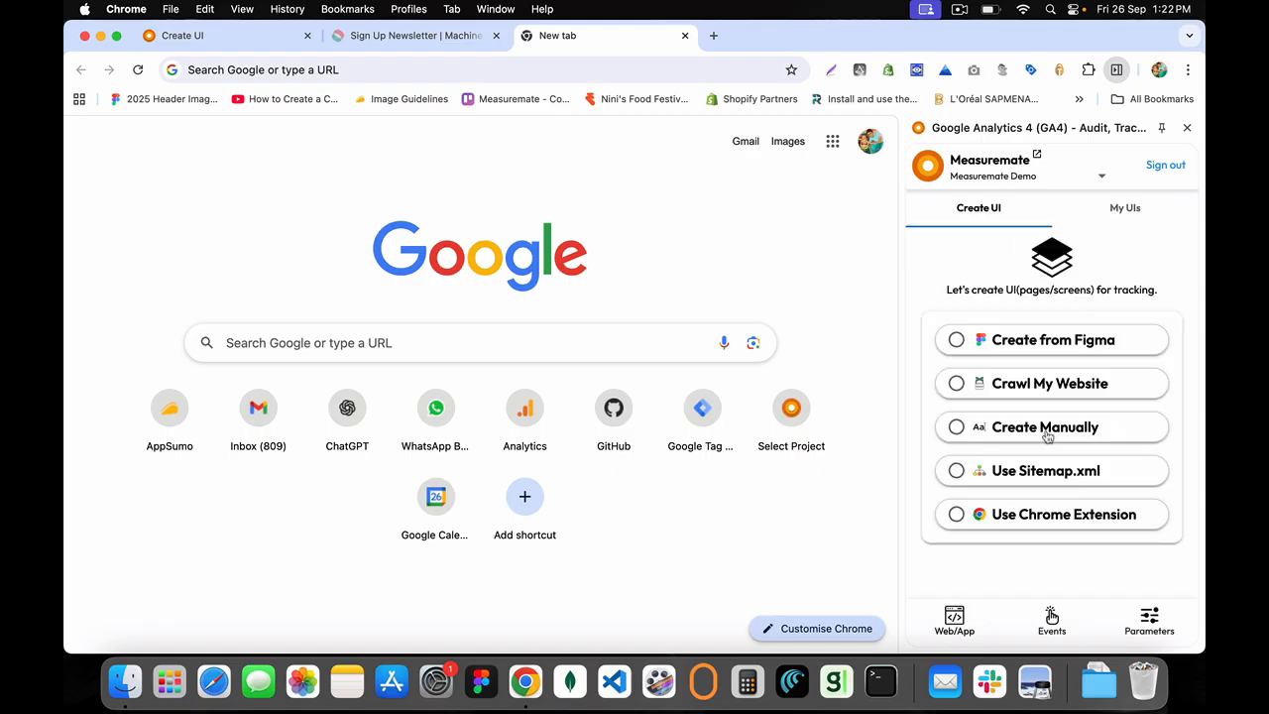
Close the Machines Italia newsletter page and open wereport.work in the empty browser tab beside the extension
click(250, 40)
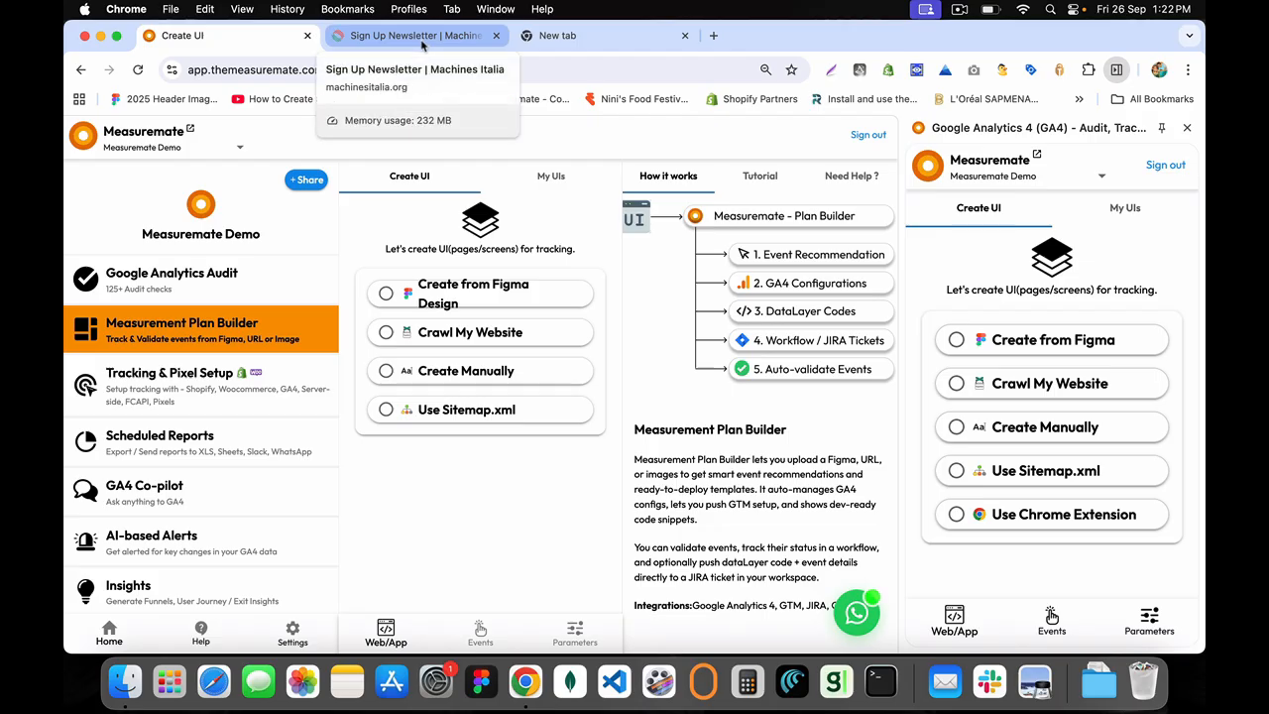
click(496, 36)
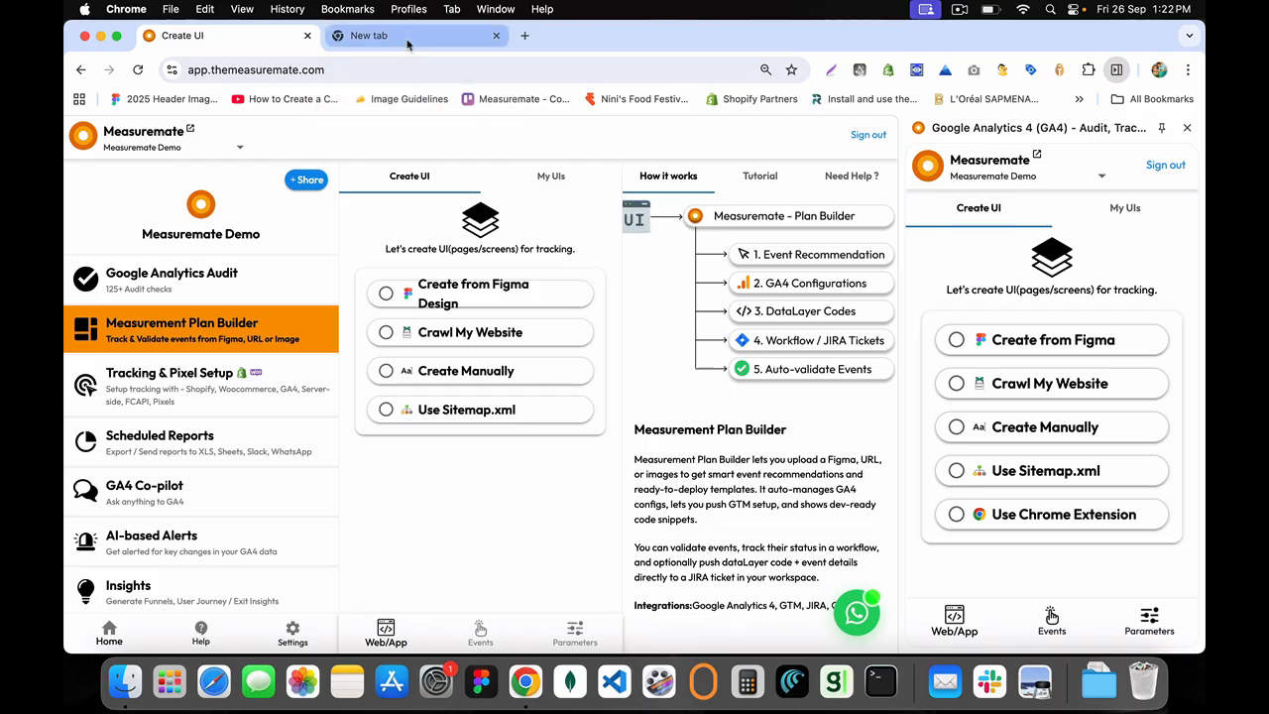
click(391, 36)
click(393, 69)
text(wereport.work)
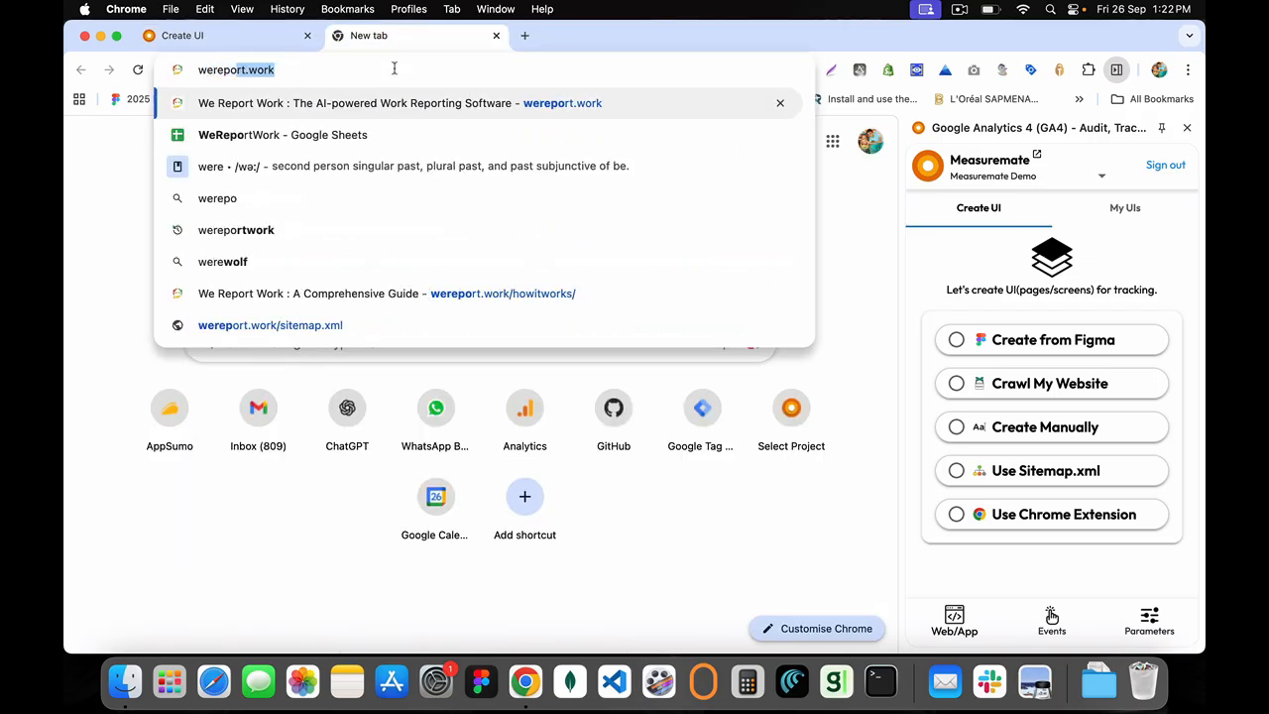
key(Return)
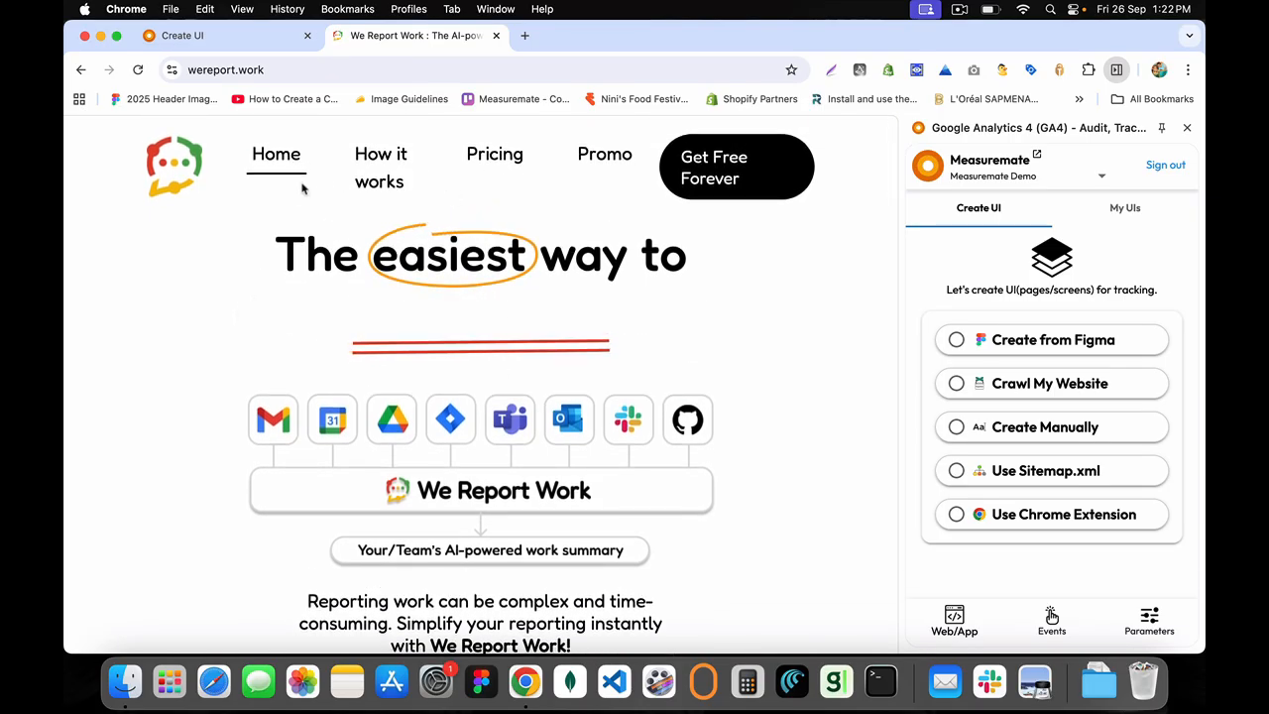
Look through the We Report Work home page and its How it works page down to the footer
scroll(536, 297, down, 10)
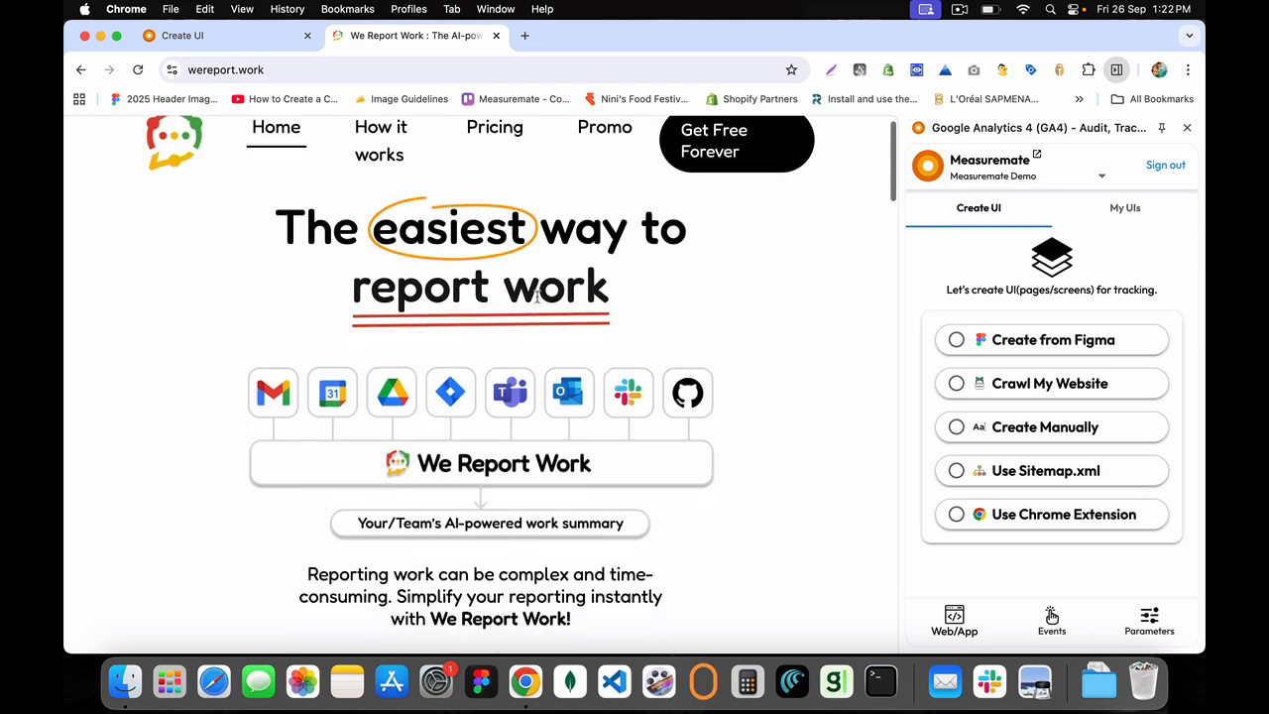
scroll(536, 296, up, 10)
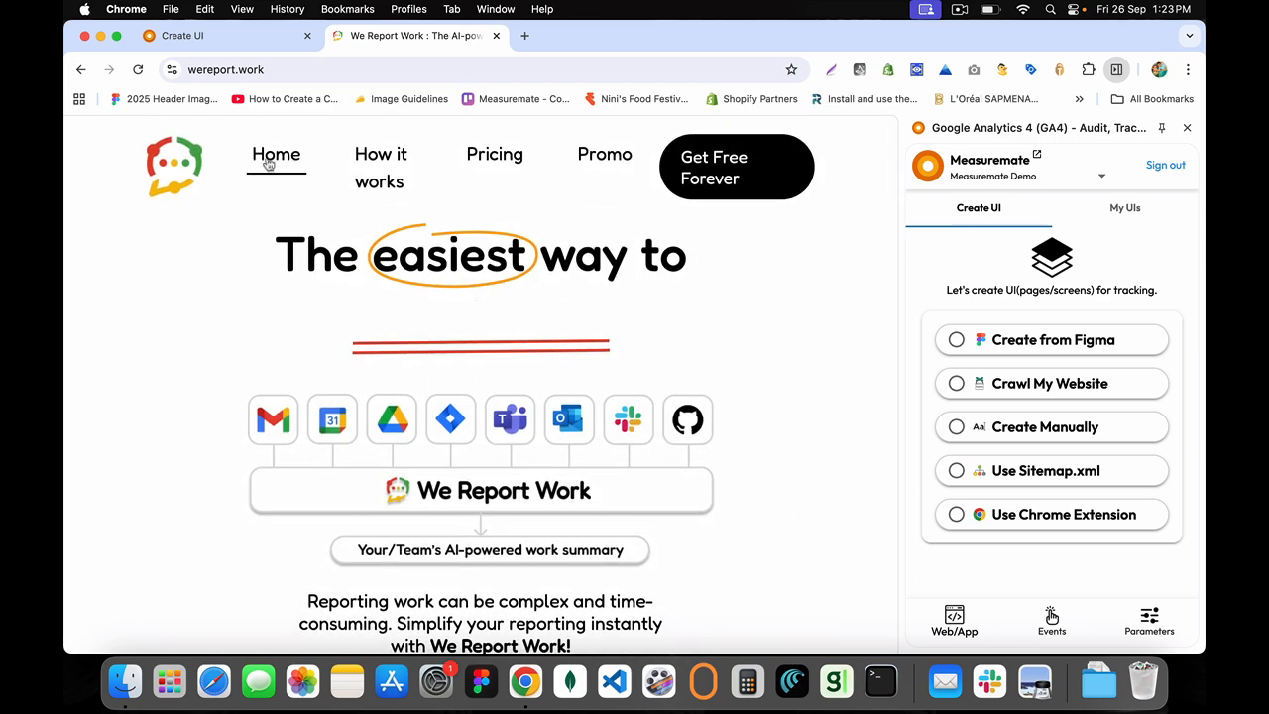
scroll(717, 352, down, 9)
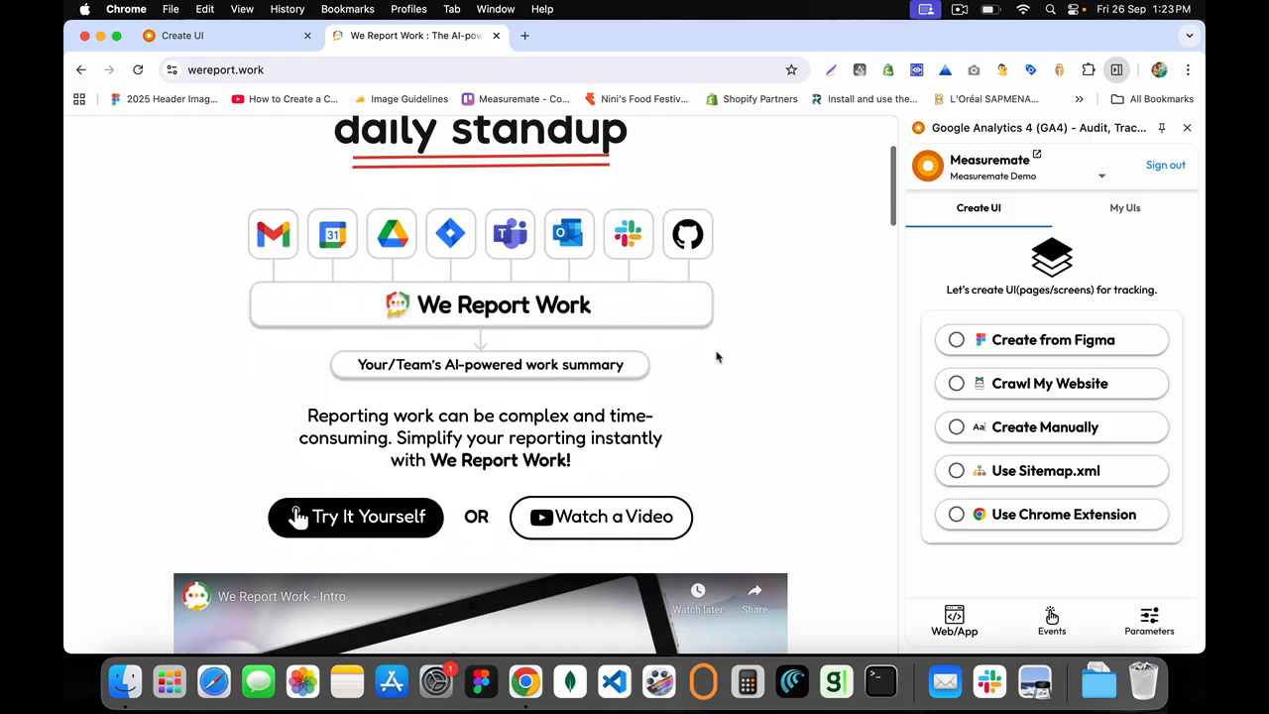
scroll(717, 357, up, 10)
click(385, 166)
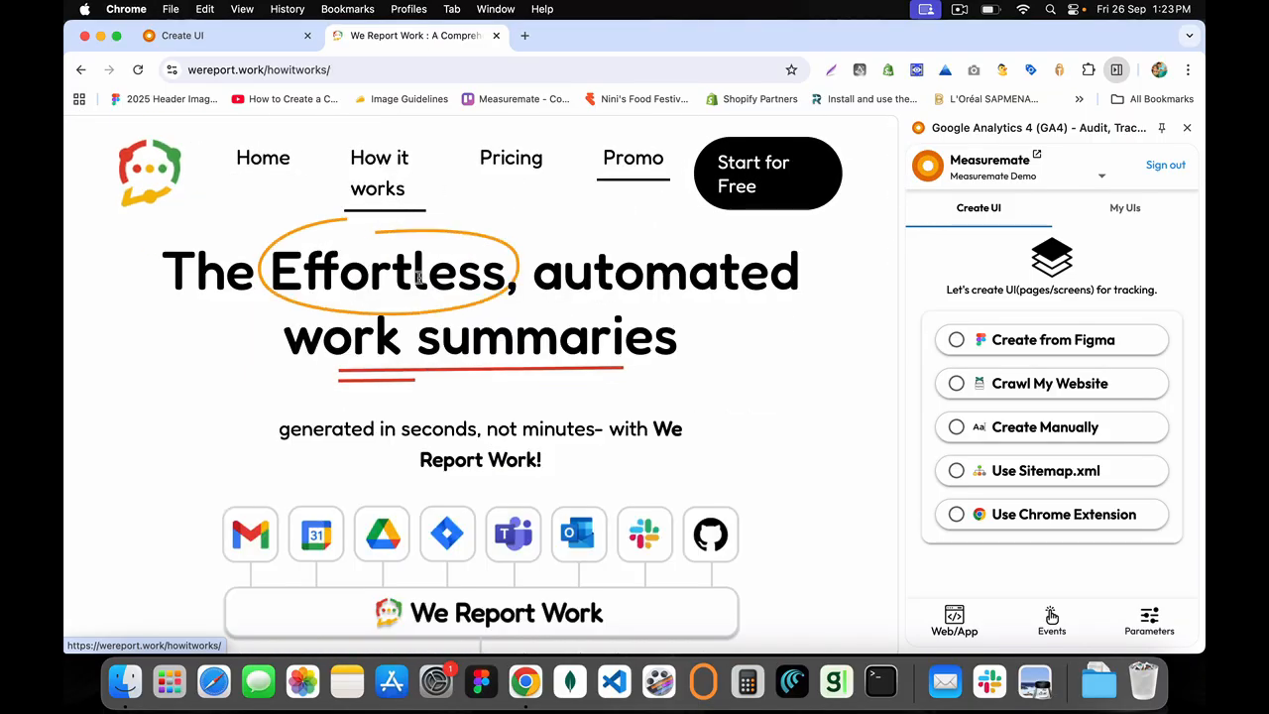
scroll(436, 357, down, 15)
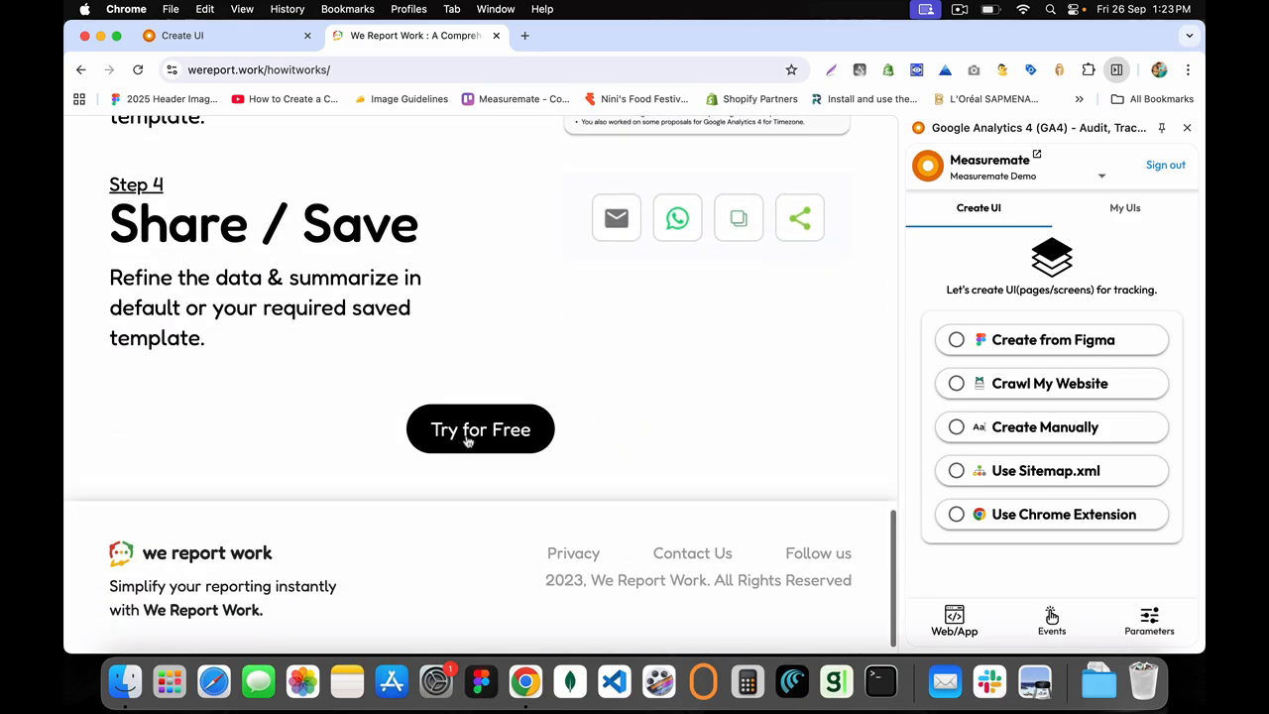
click(486, 431)
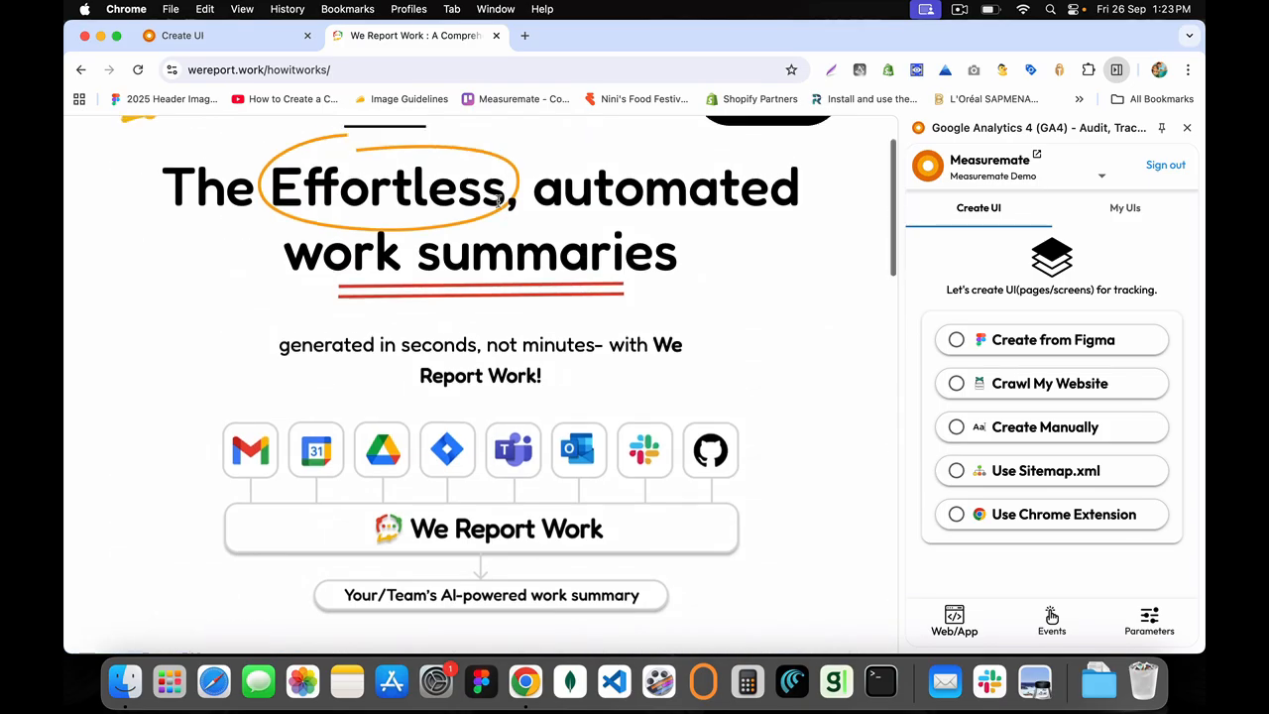
Open the Pricing page and look through its plans, reseller form link, frequently asked questions and footer
click(511, 161)
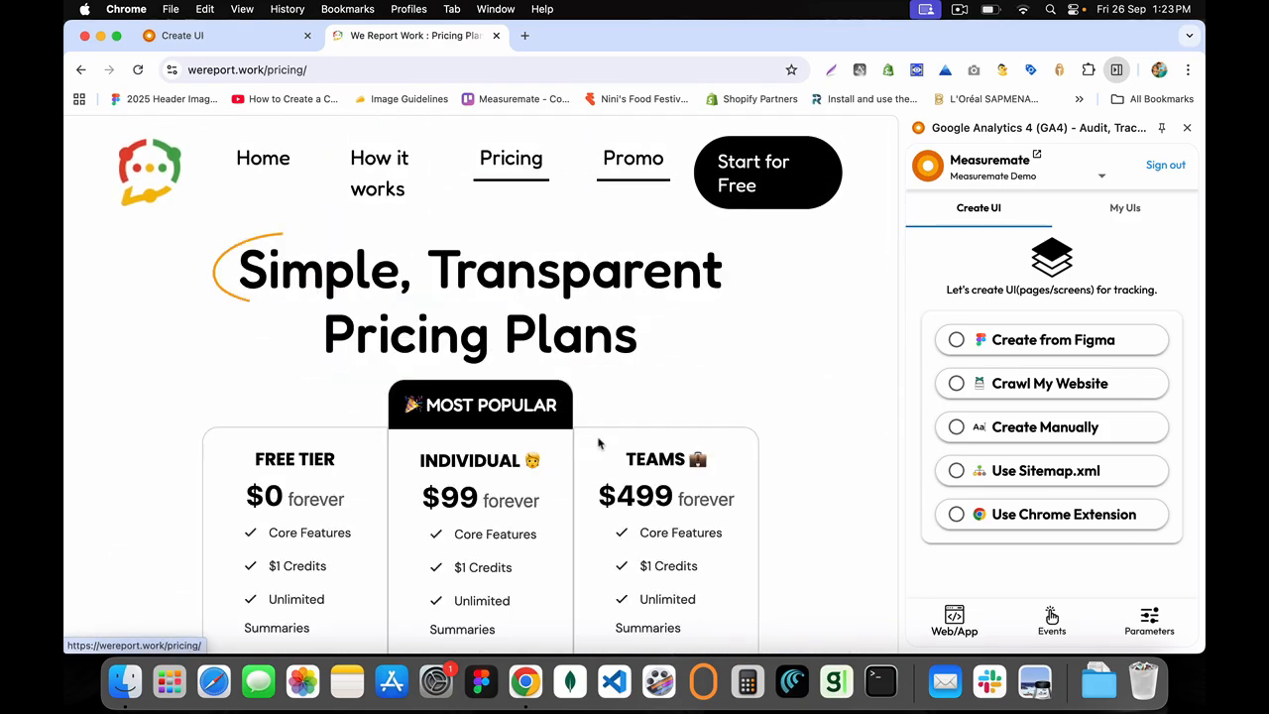
scroll(599, 443, down, 12)
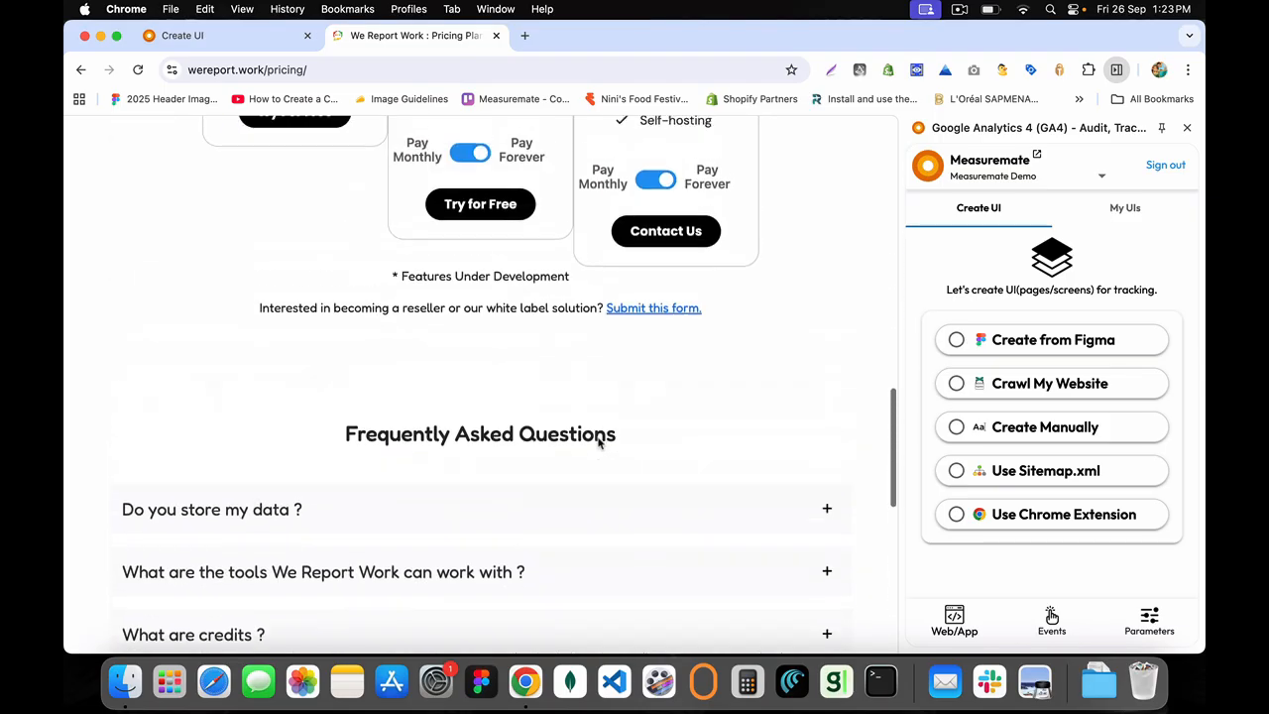
scroll(599, 443, up, 3)
scroll(641, 336, down, 3)
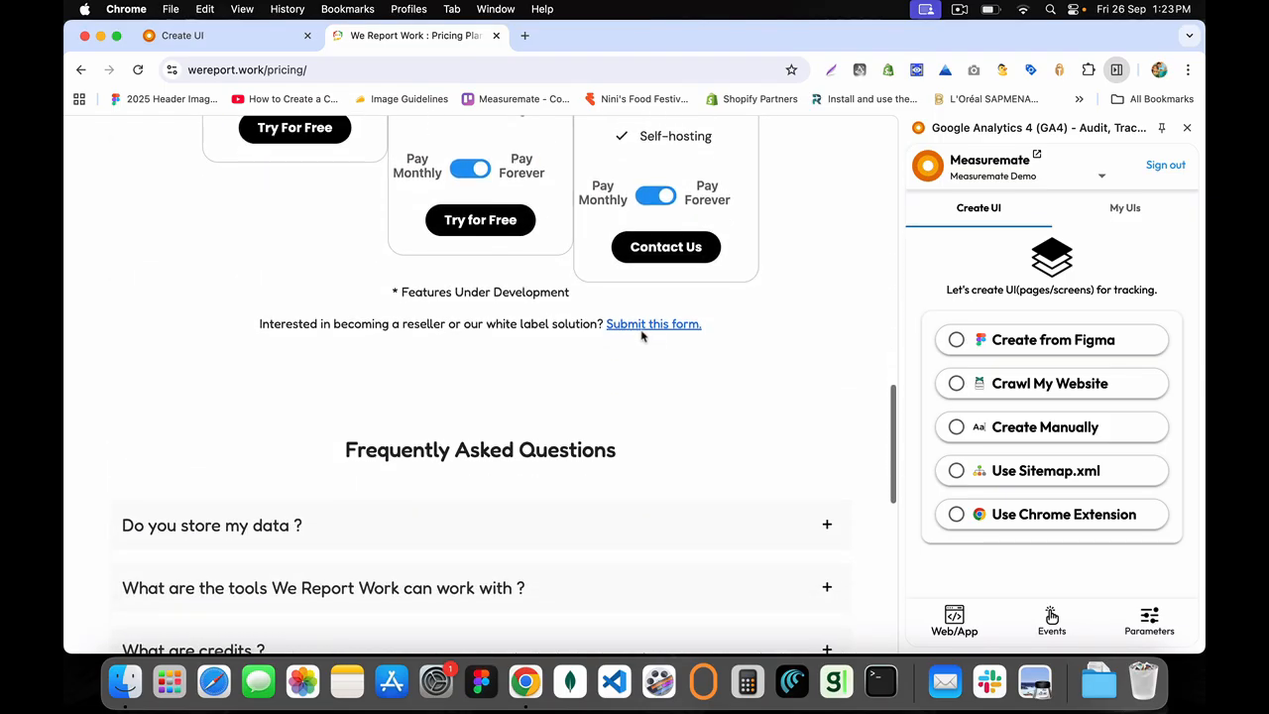
scroll(640, 481, down, 3)
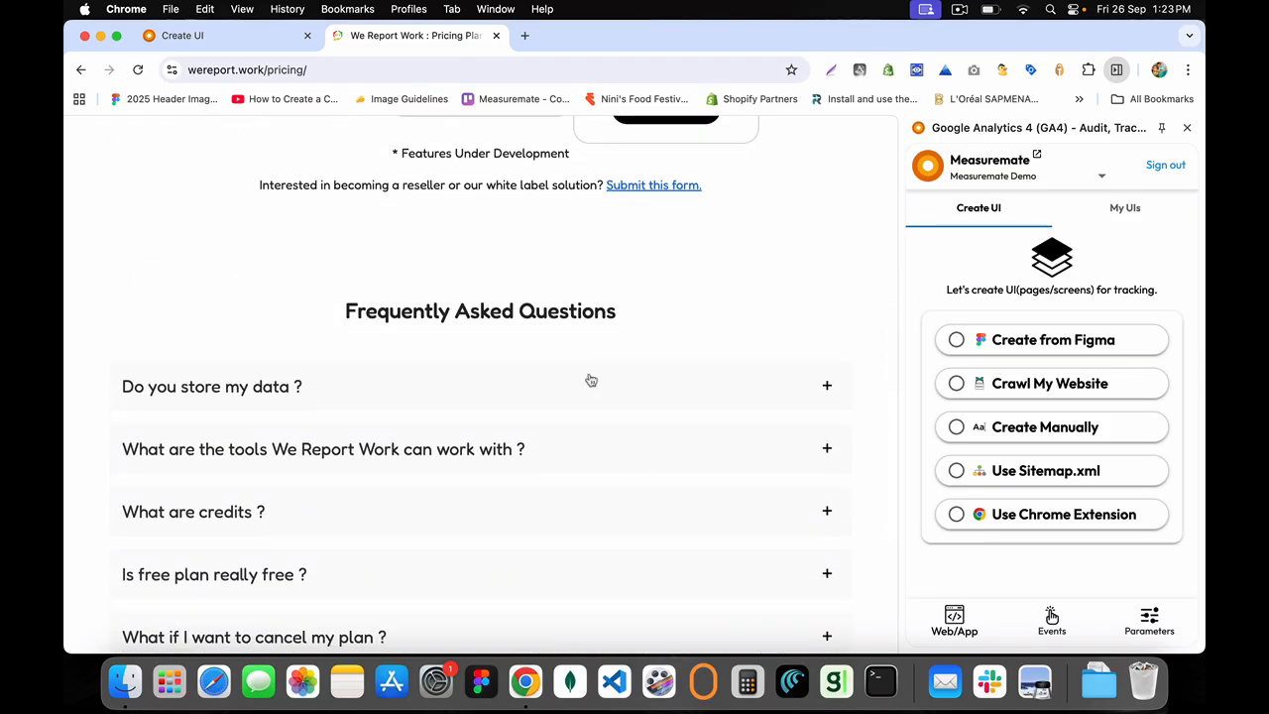
click(591, 380)
scroll(591, 381, down, 10)
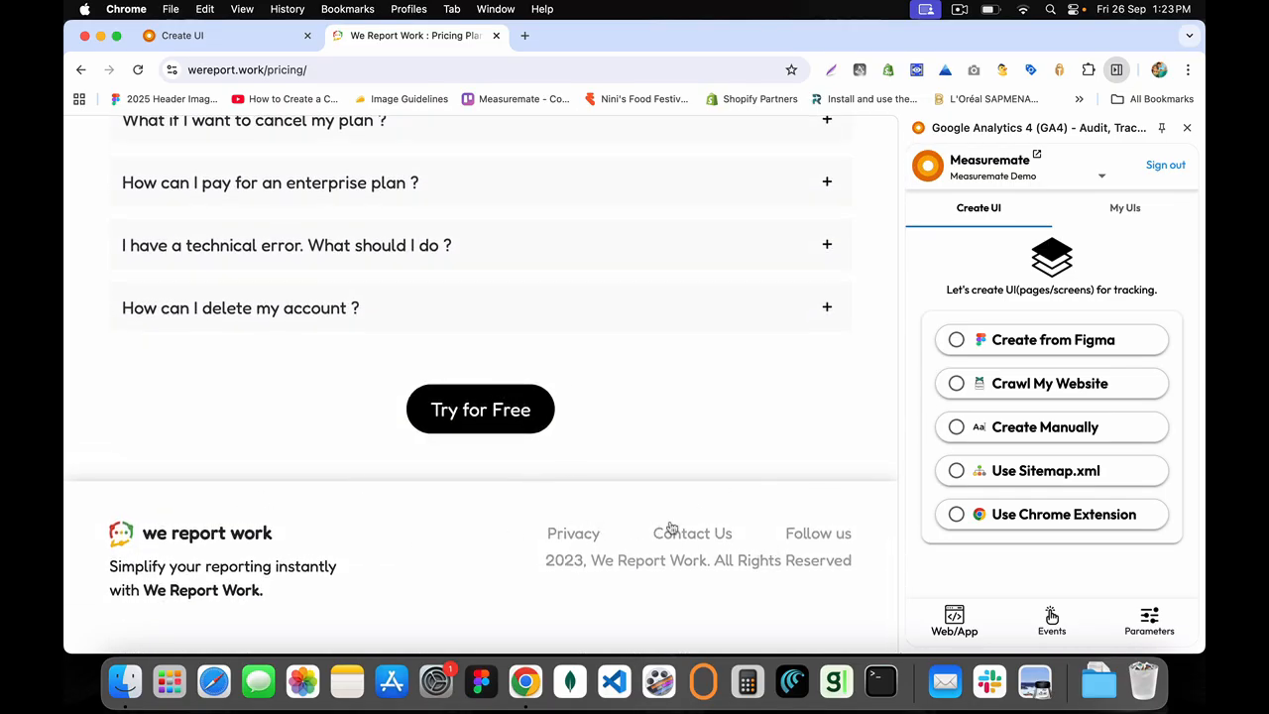
scroll(657, 340, up, 20)
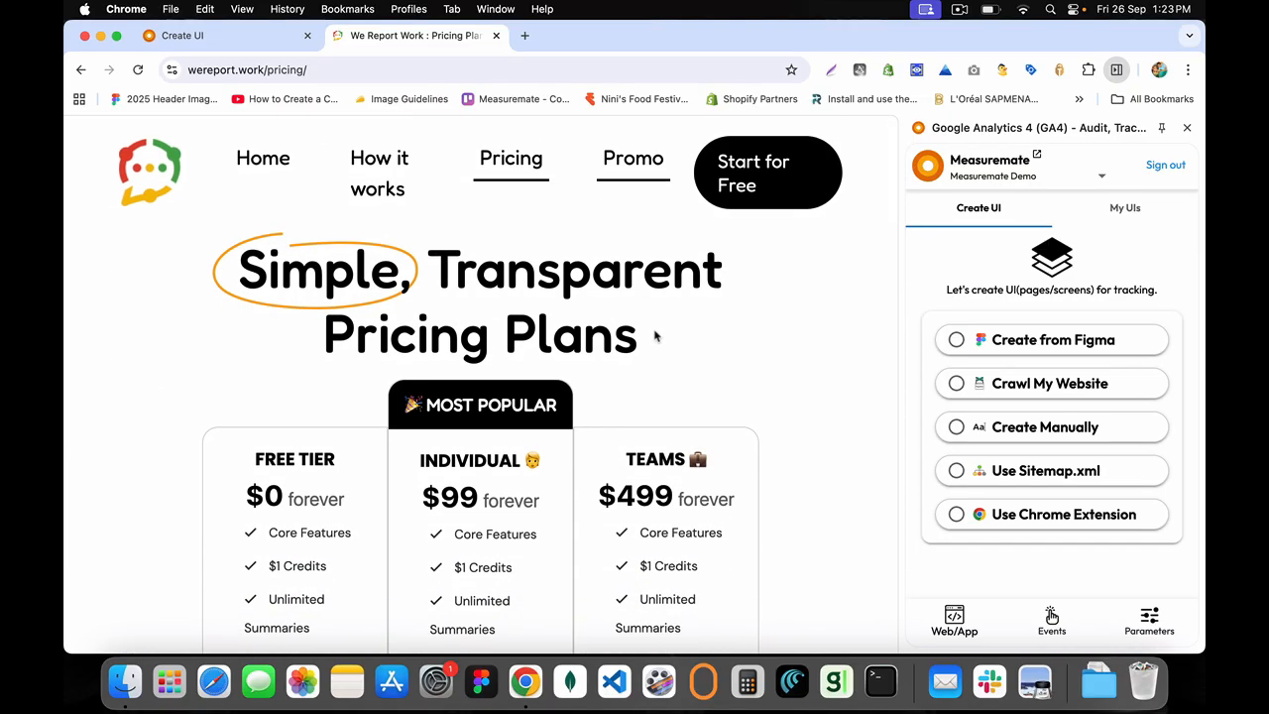
Check Measuremate's Create UI page once more, and return to the We Report Work site's Home page
click(200, 40)
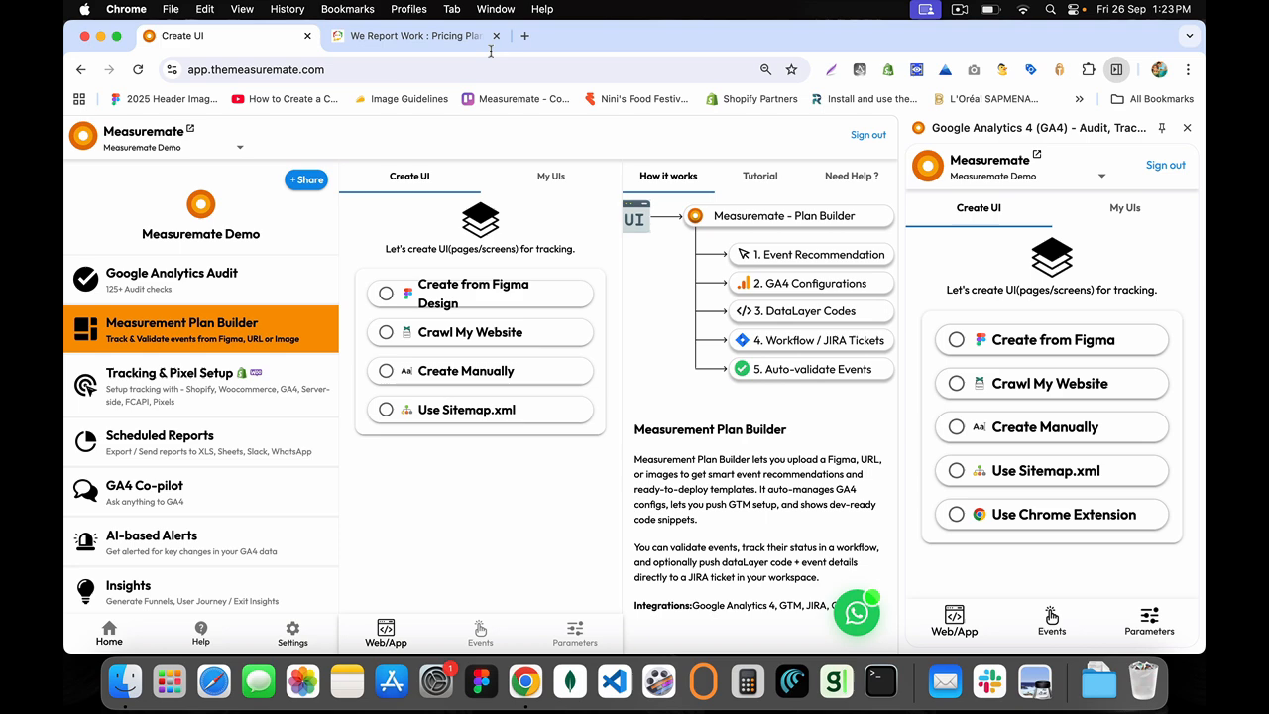
click(450, 38)
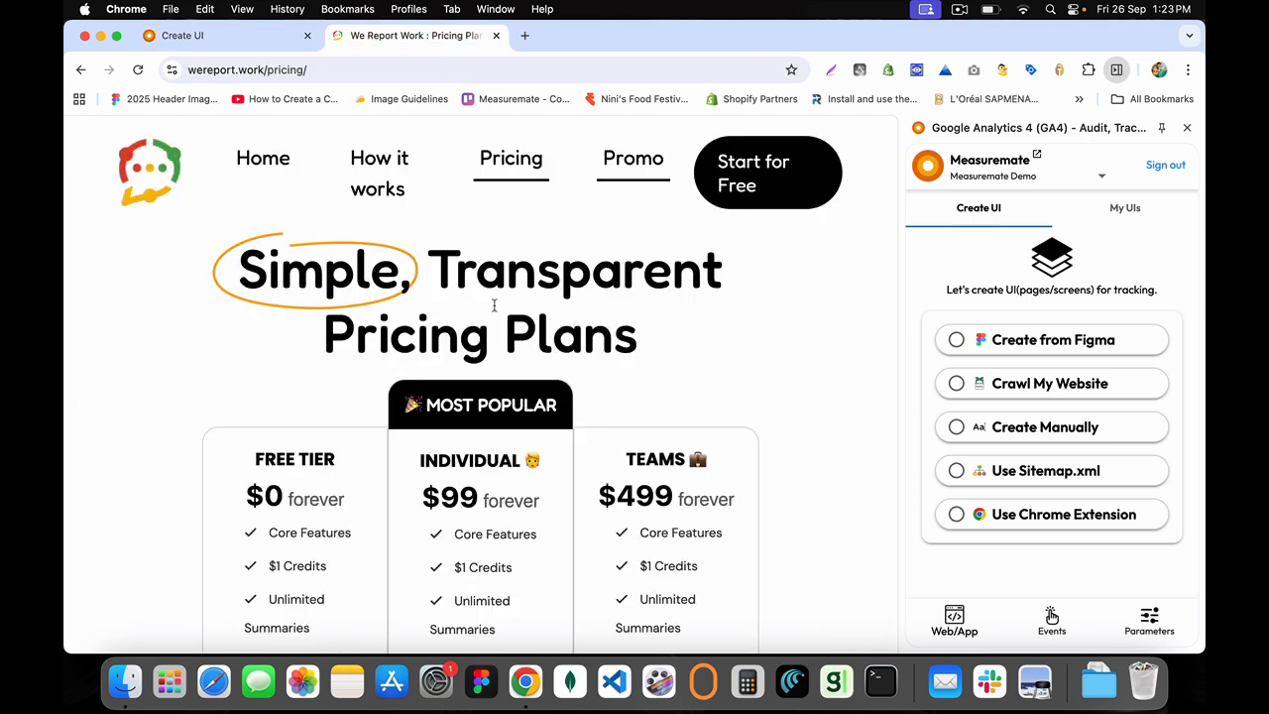
click(298, 173)
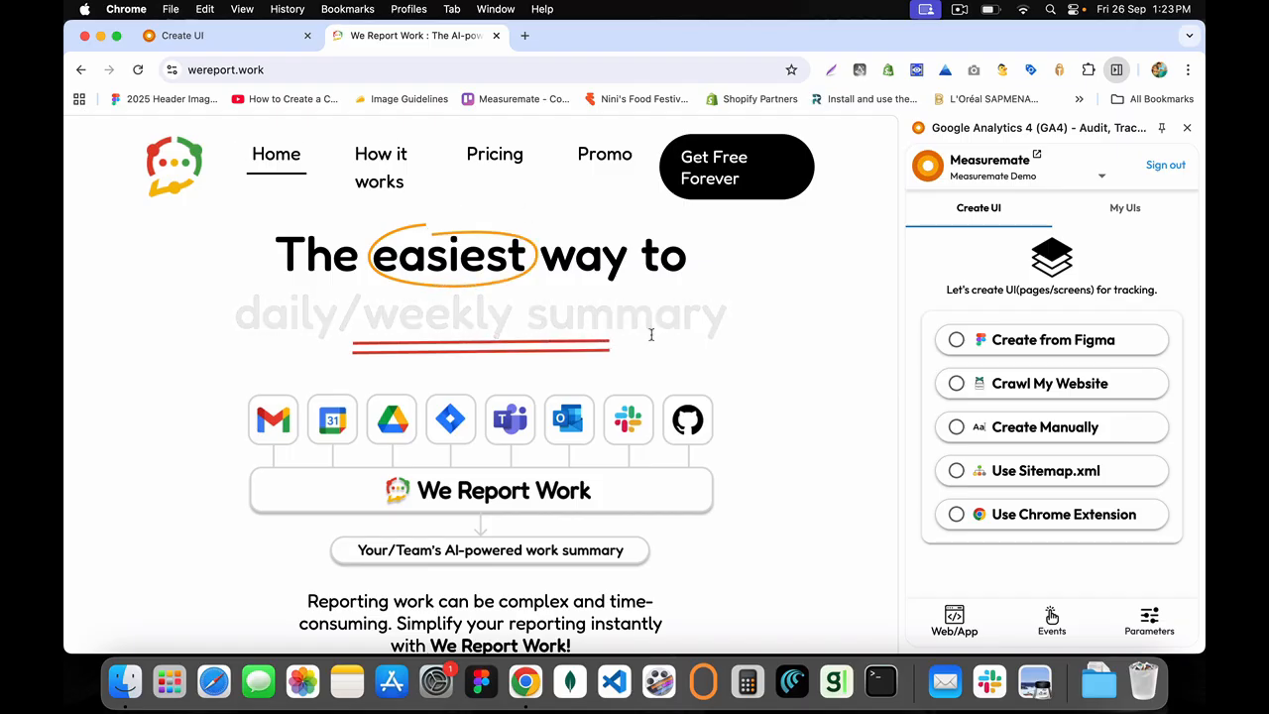
Choose Use Chrome Extension as the UI creation method, set the platform to Web-HTML, and review the form's fields and capture options
click(957, 515)
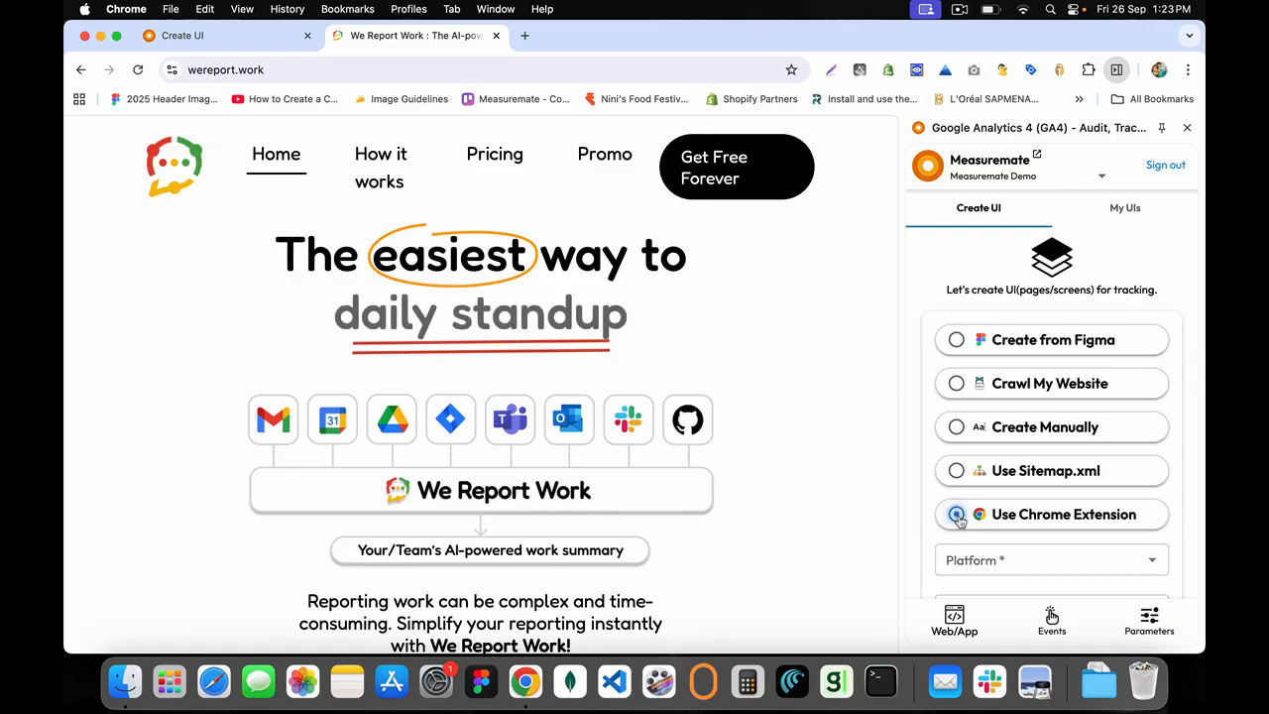
click(971, 420)
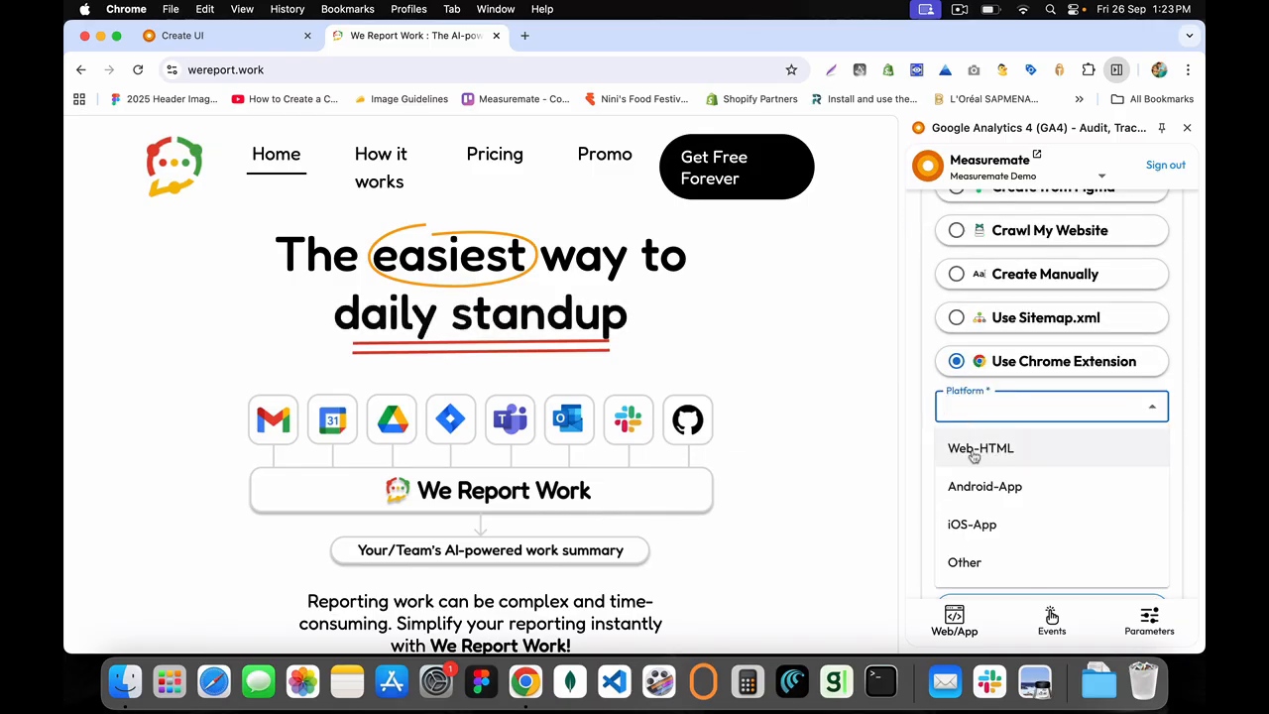
click(969, 446)
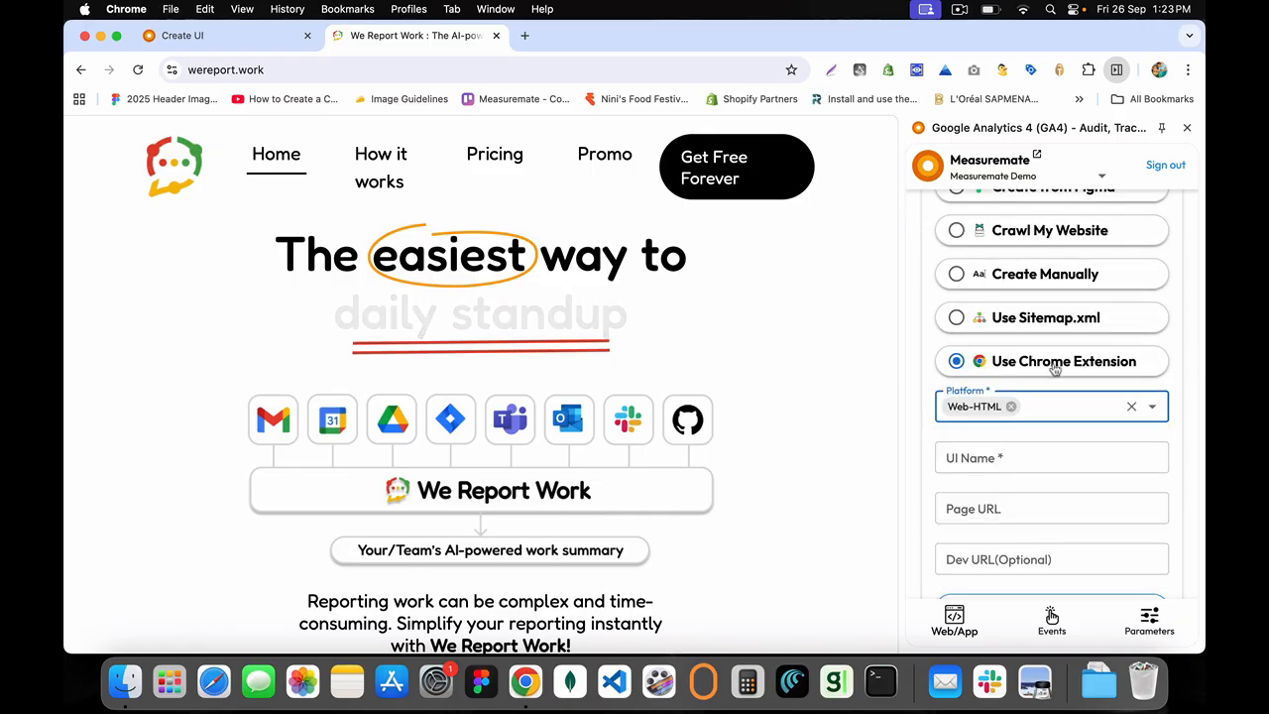
click(975, 452)
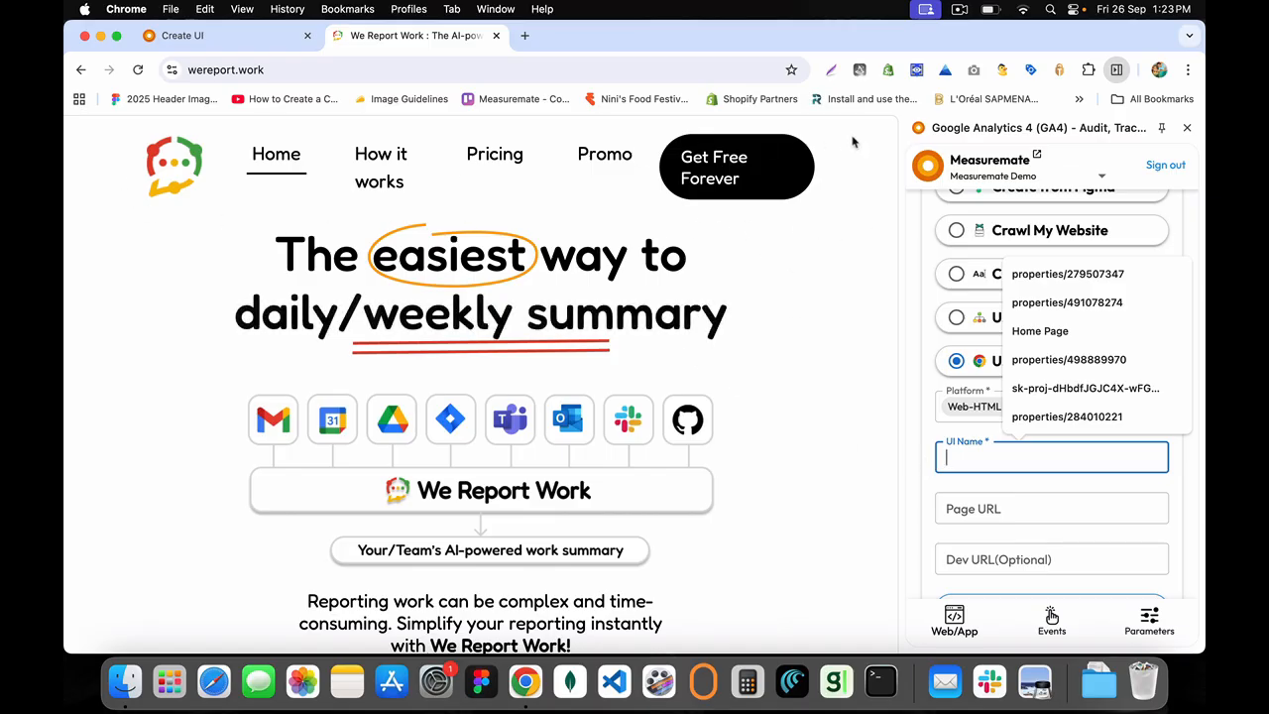
click(850, 229)
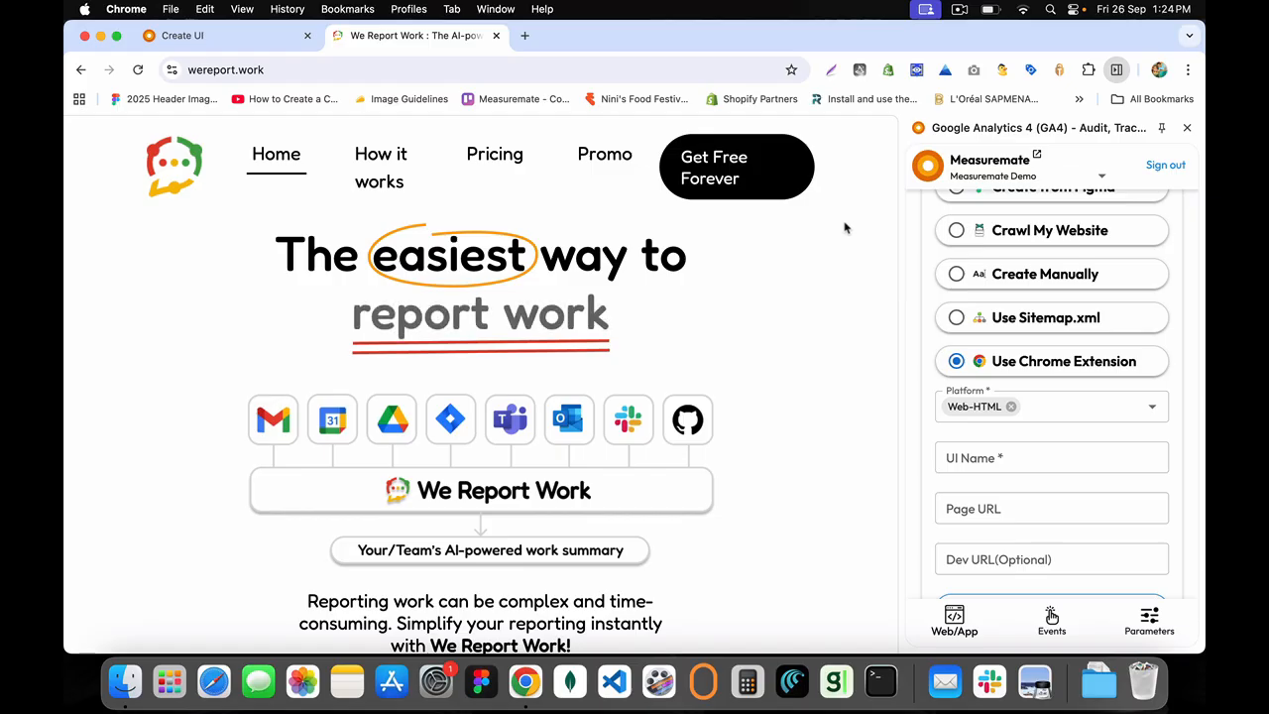
scroll(1029, 280, up, 2)
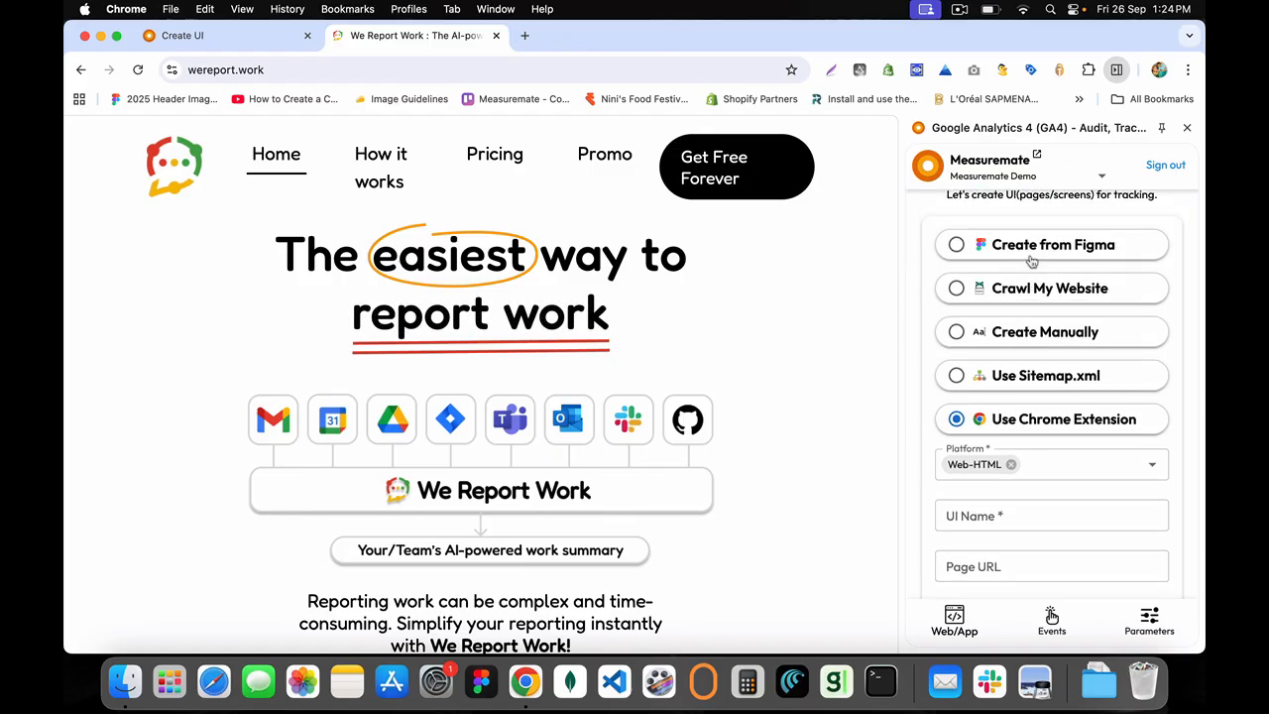
scroll(988, 326, down, 5)
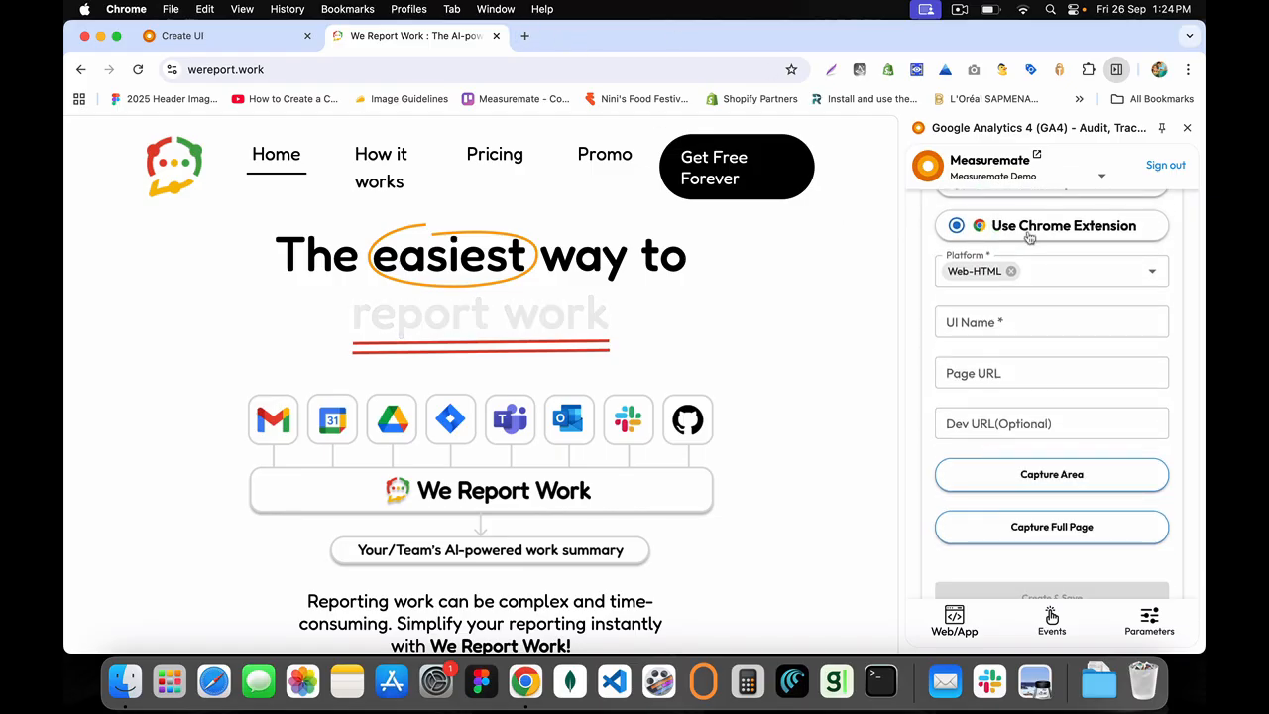
Name the new UI "Header - WeReportWork"
click(1028, 320)
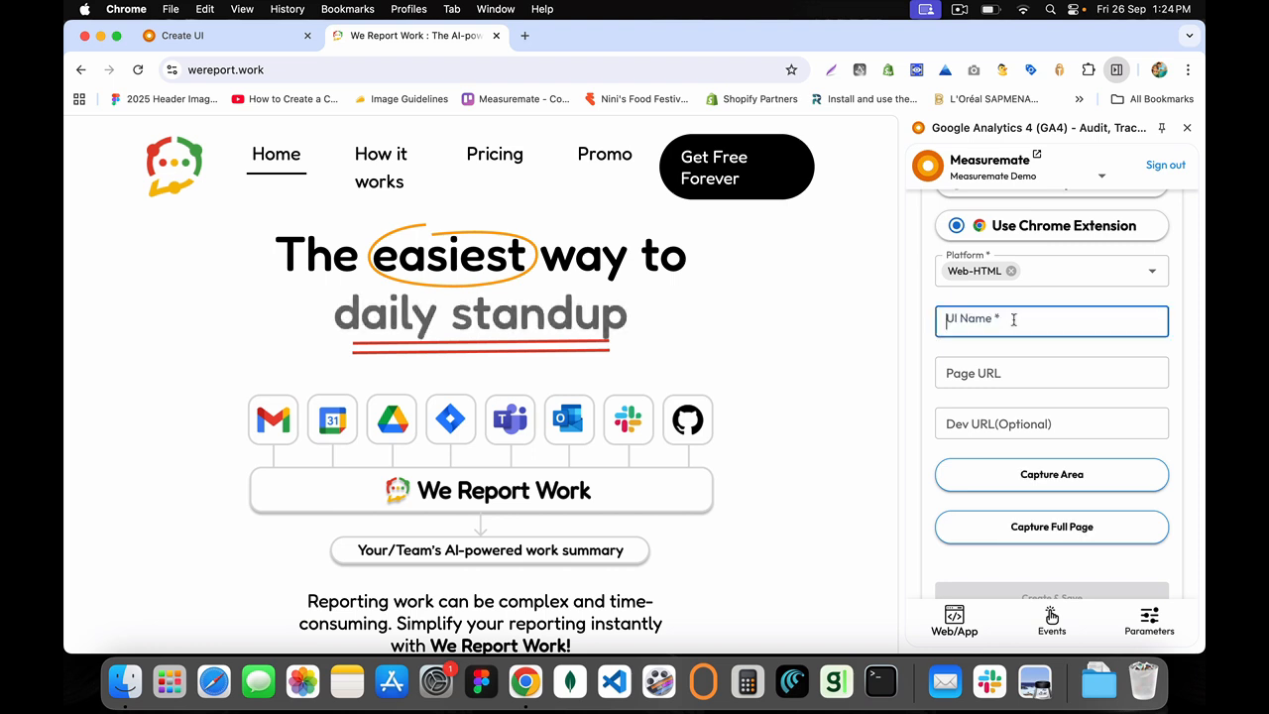
text(Header)
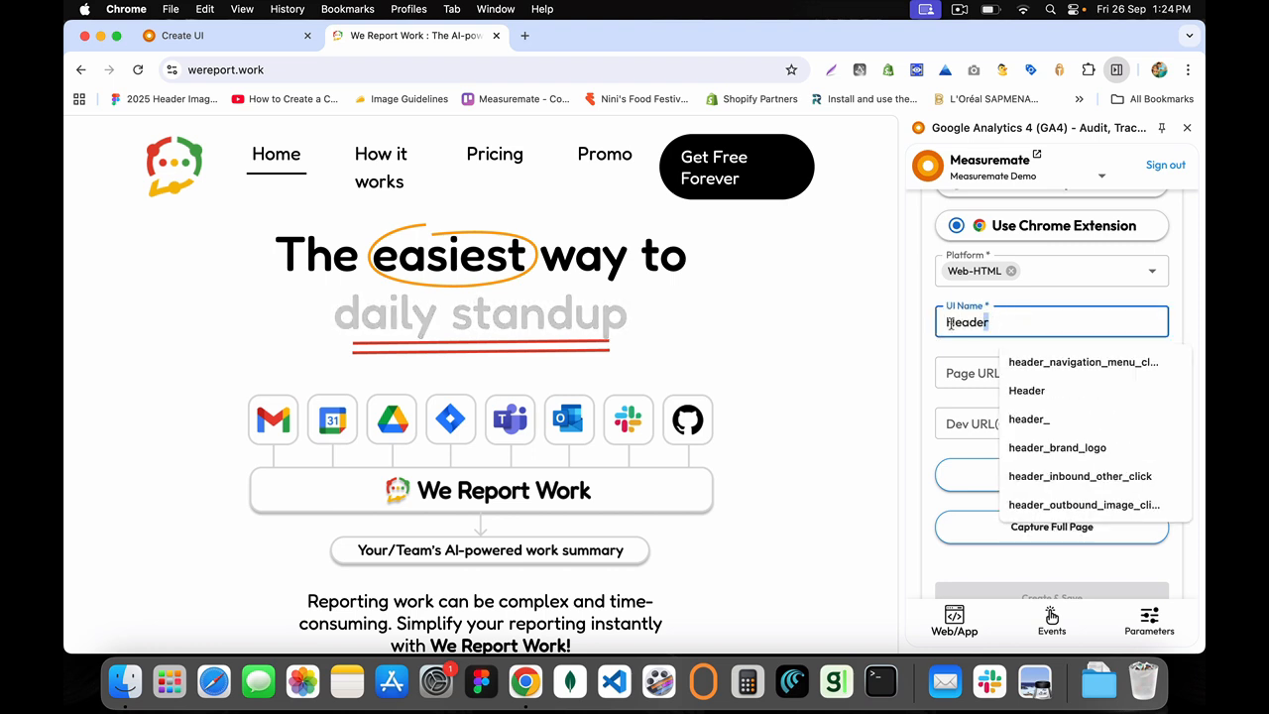
drag(951, 322, 933, 330)
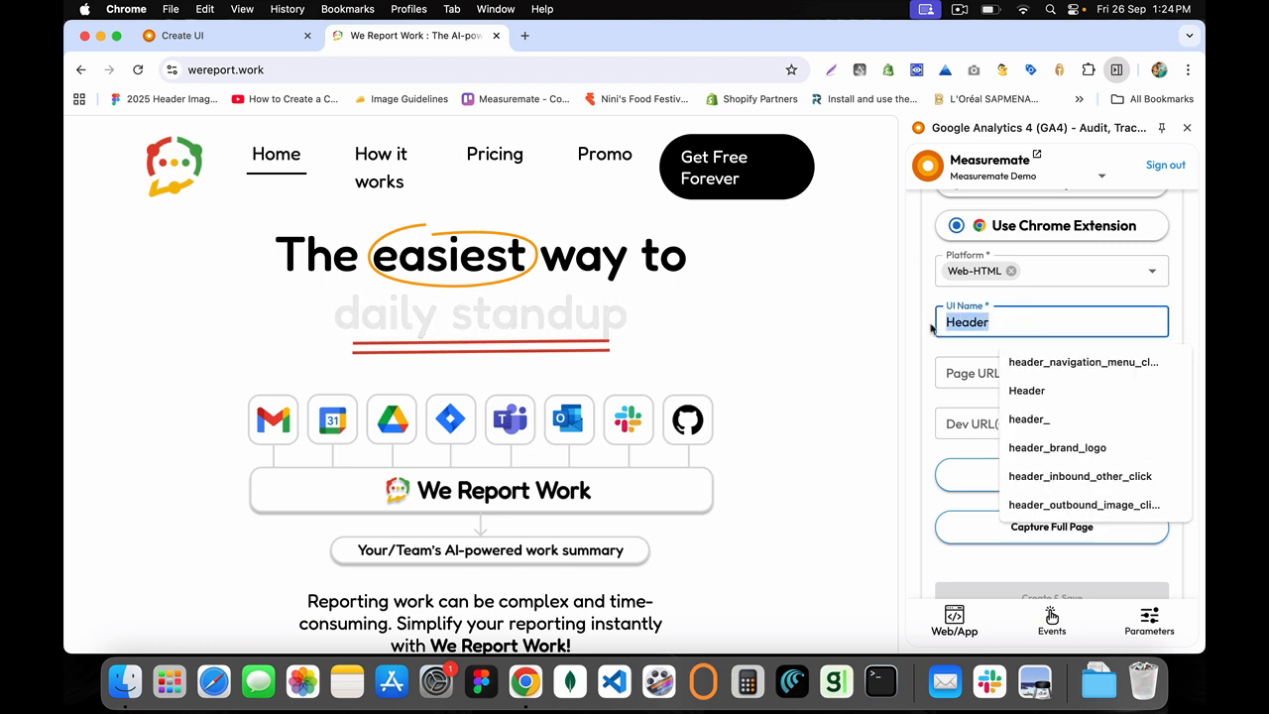
click(949, 370)
click(995, 323)
text(- W)
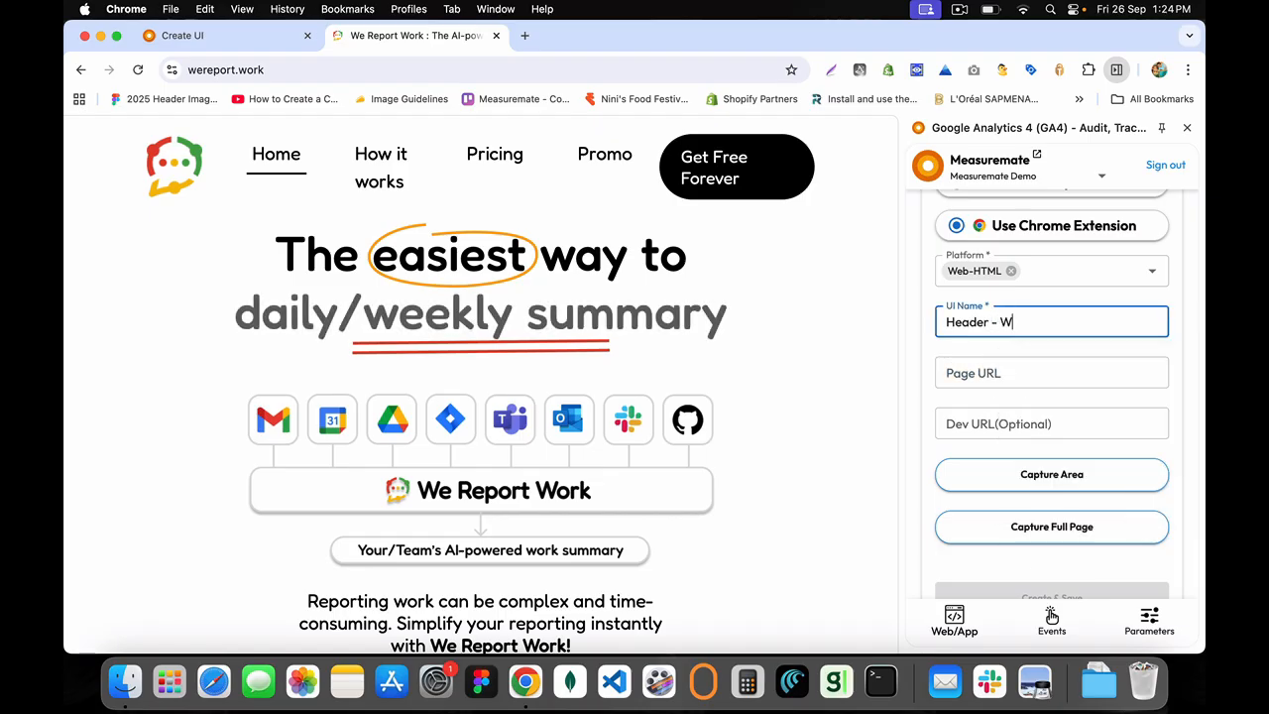
text(eReport)
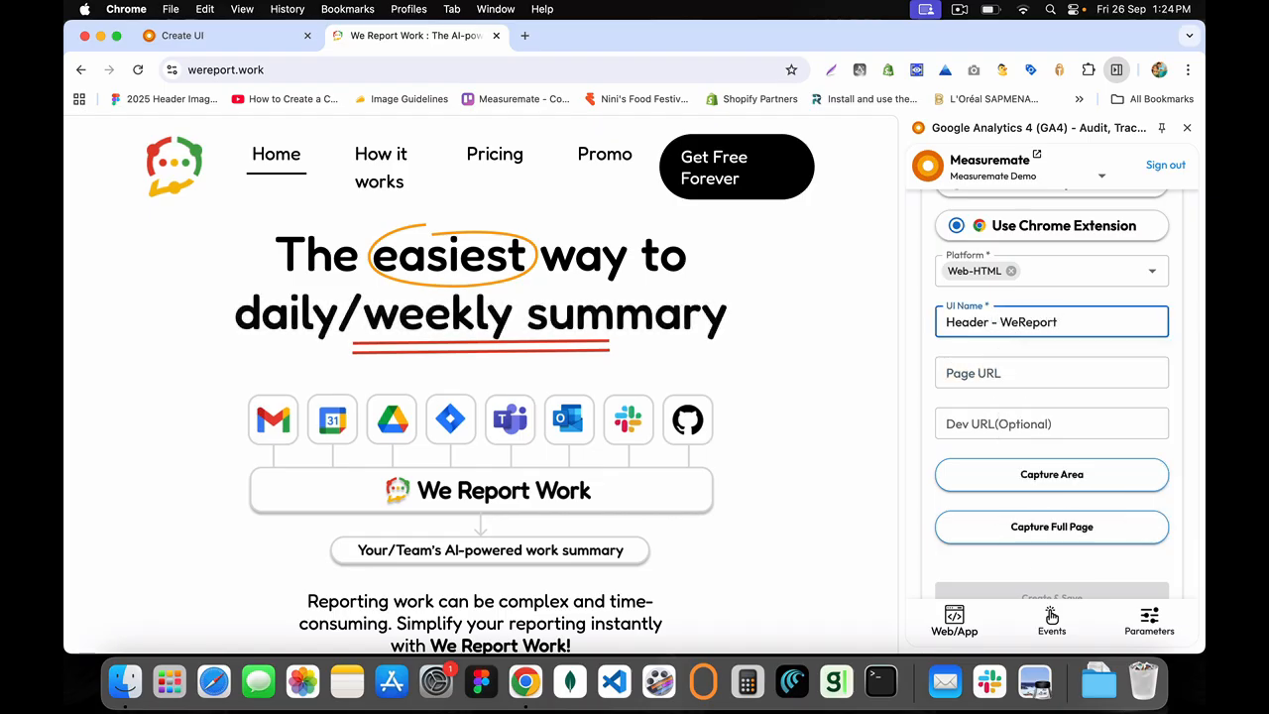
text(Work)
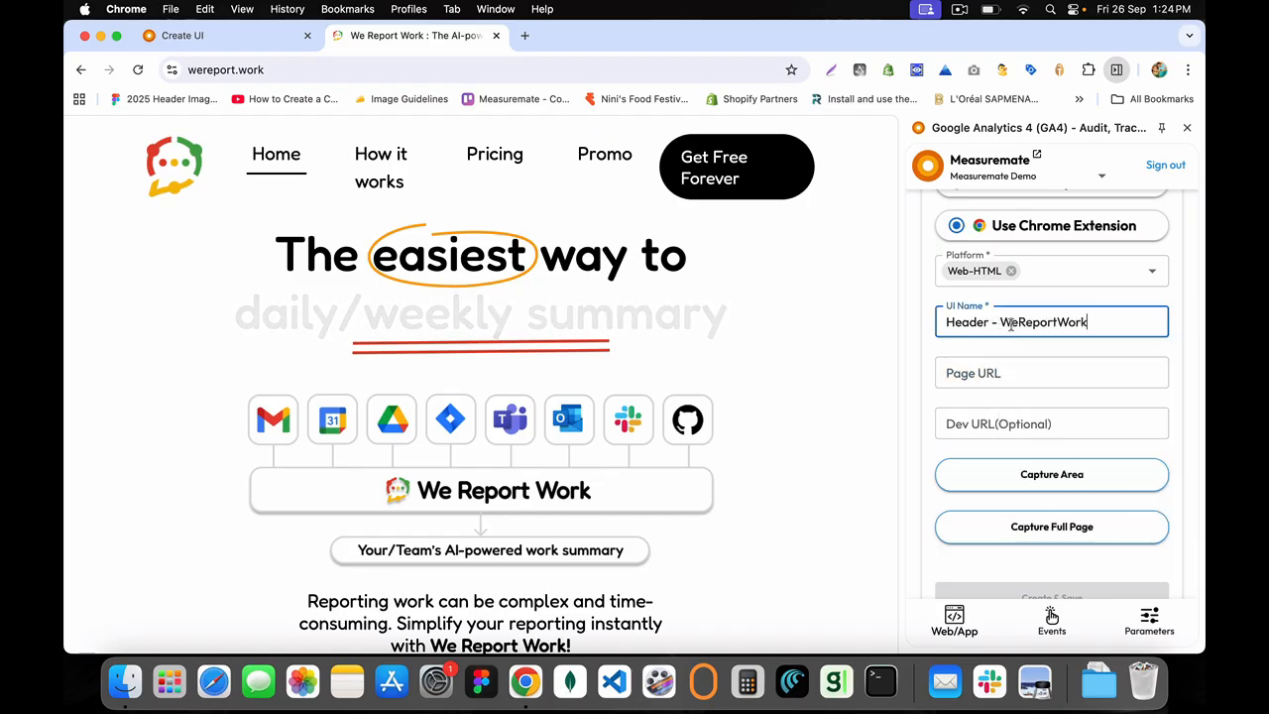
Reorder the UI name so that it reads "WeReportWork - Header"
double_click(1030, 325)
key(ctrl+c)
key(BackSpace)
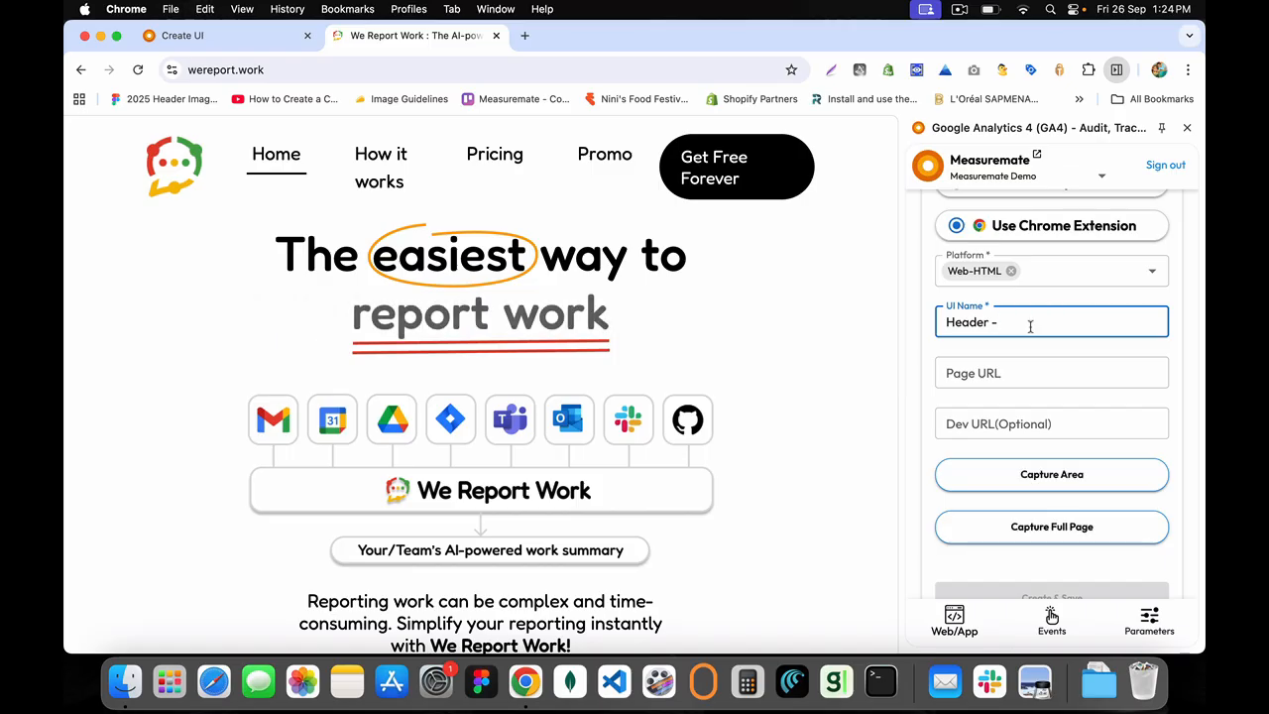
key(BackSpace)
key(BackSpace)
key(ctrl+v)
text(-)
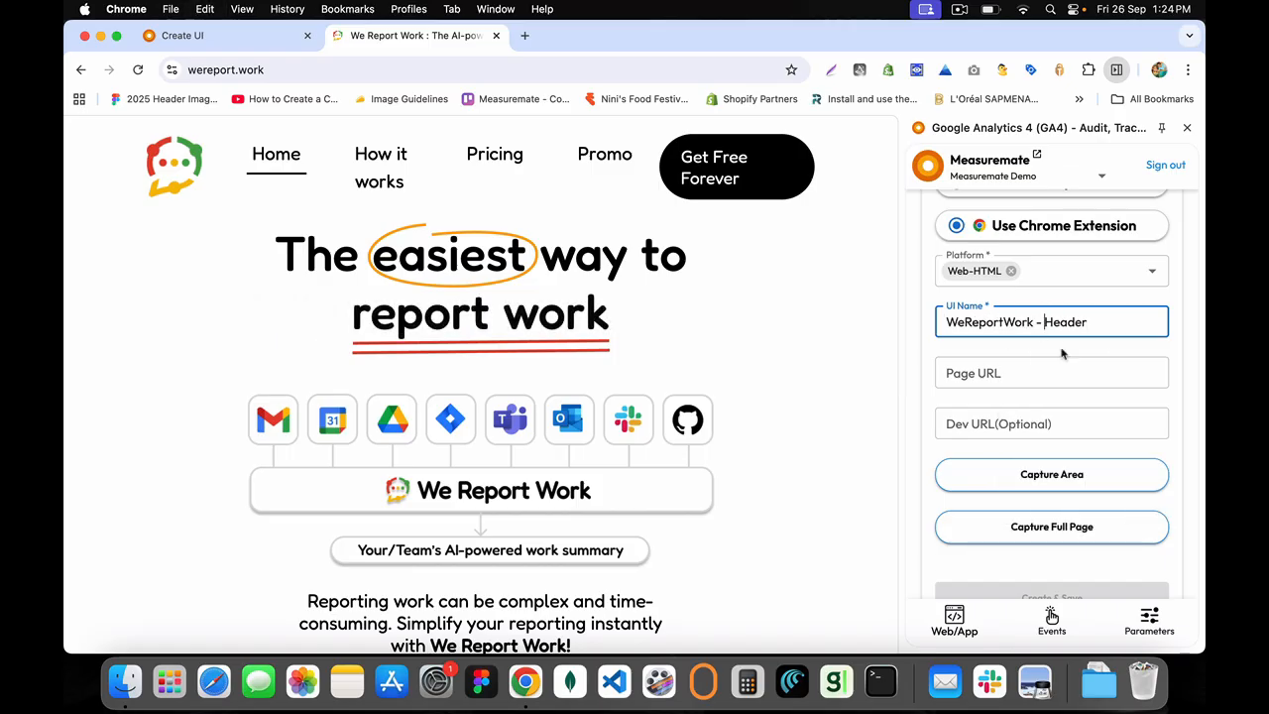
key(Tab)
click(383, 65)
key(super+c)
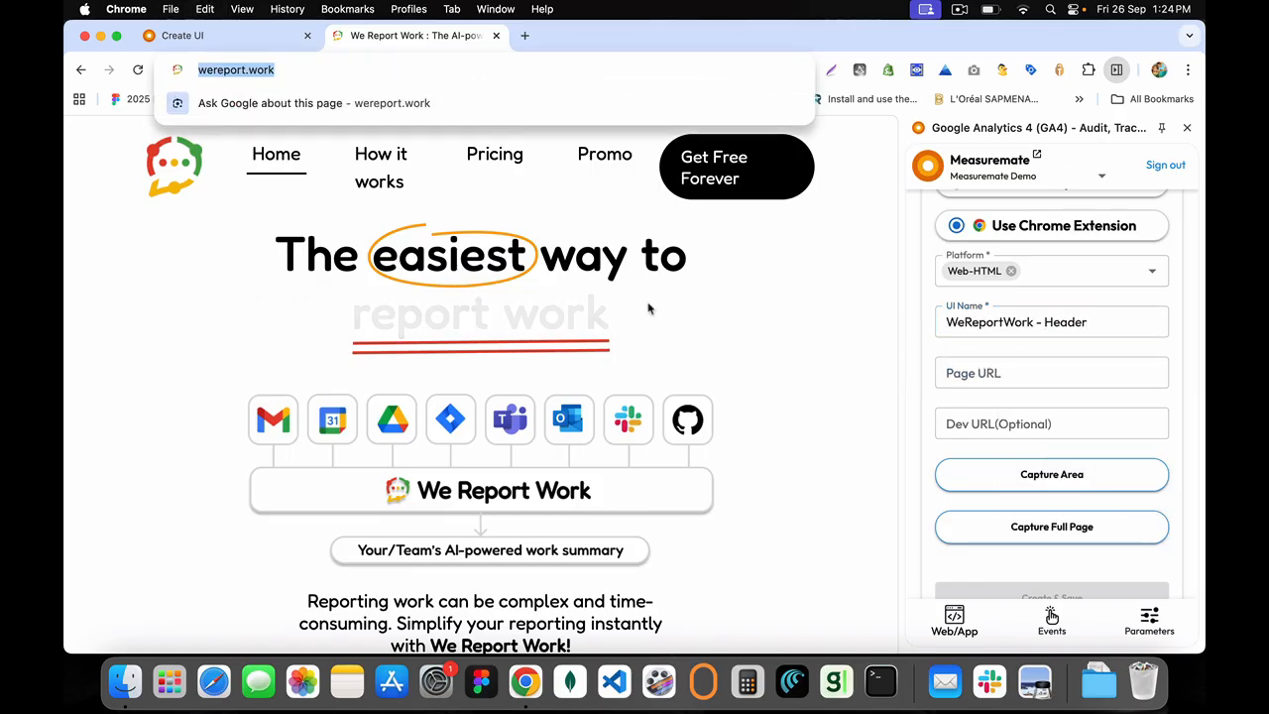
click(949, 367)
key(super+v)
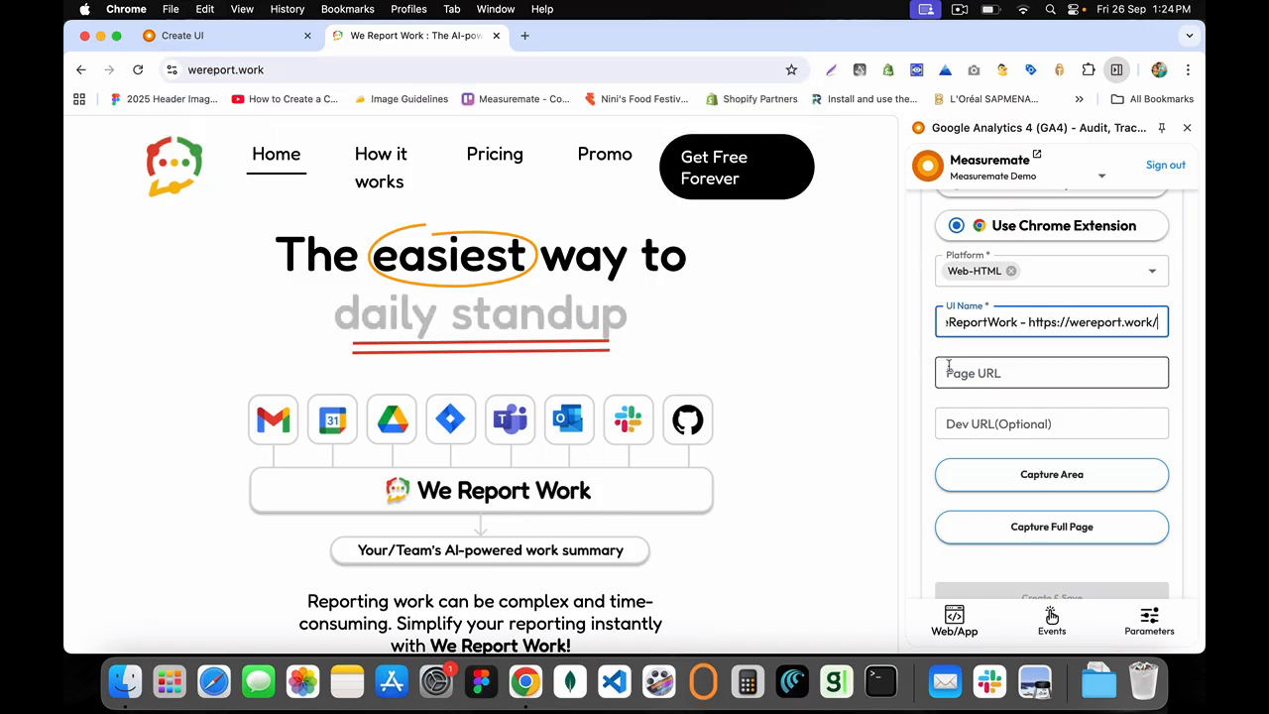
key(super+z)
click(1001, 378)
key(super+v)
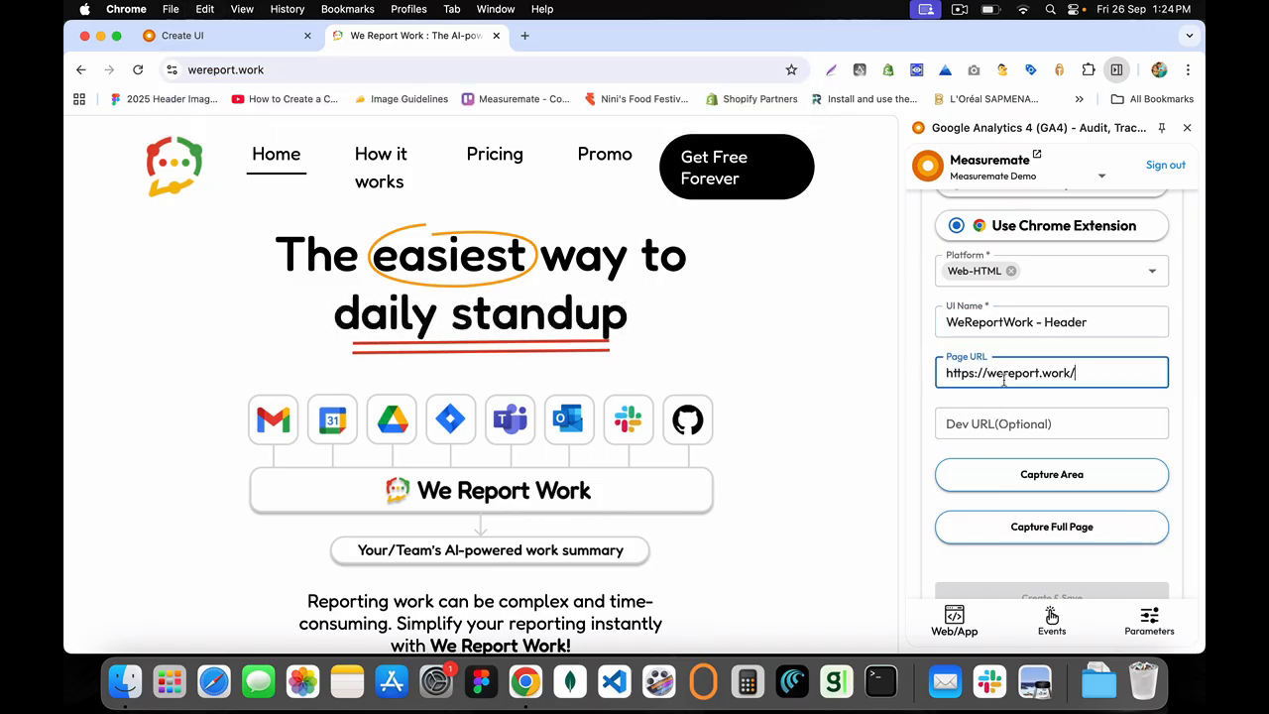
click(956, 422)
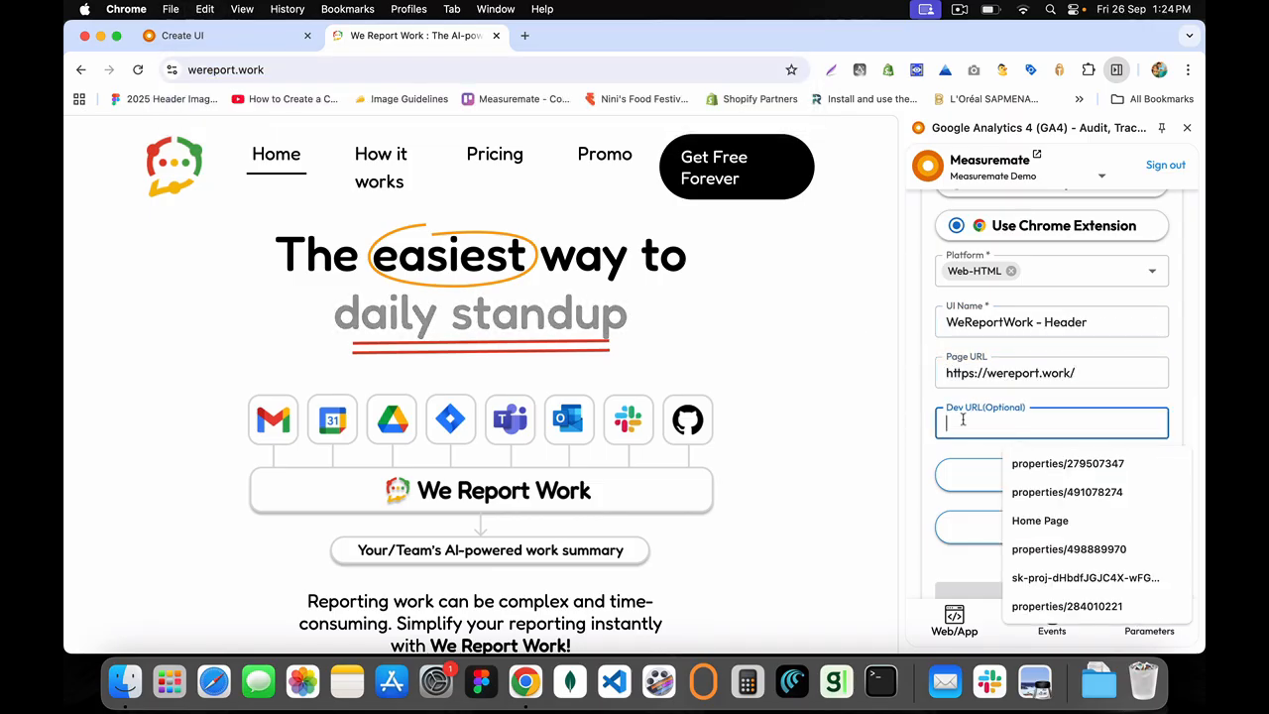
click(920, 392)
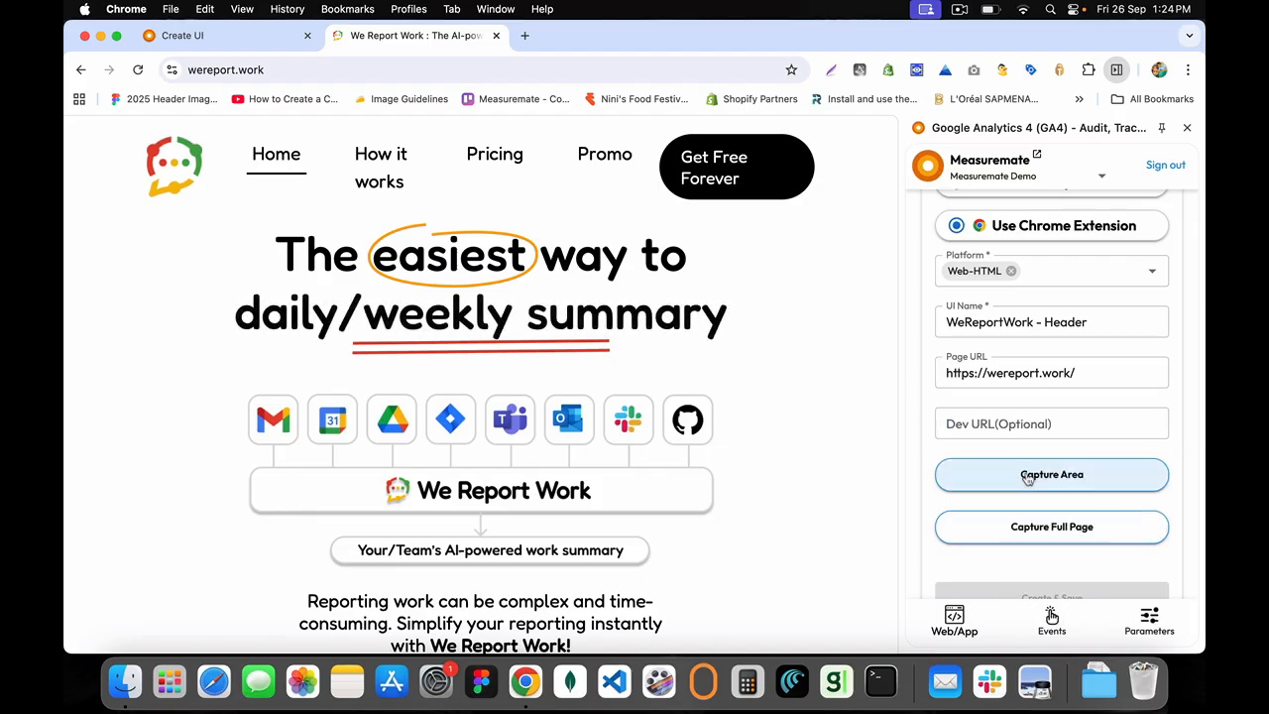
Try to capture the home page's header area, from the logo to the Get Free Forever button, for the UI
click(1037, 532)
click(1042, 323)
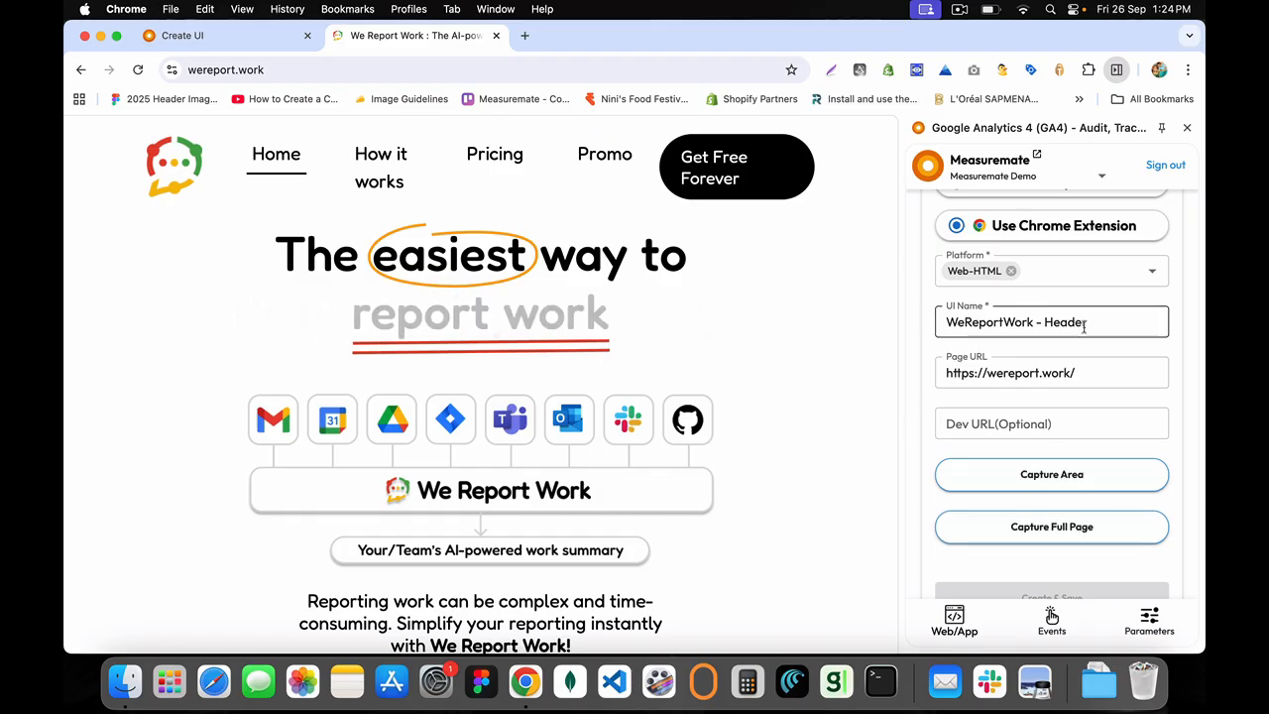
triple_click(1042, 323)
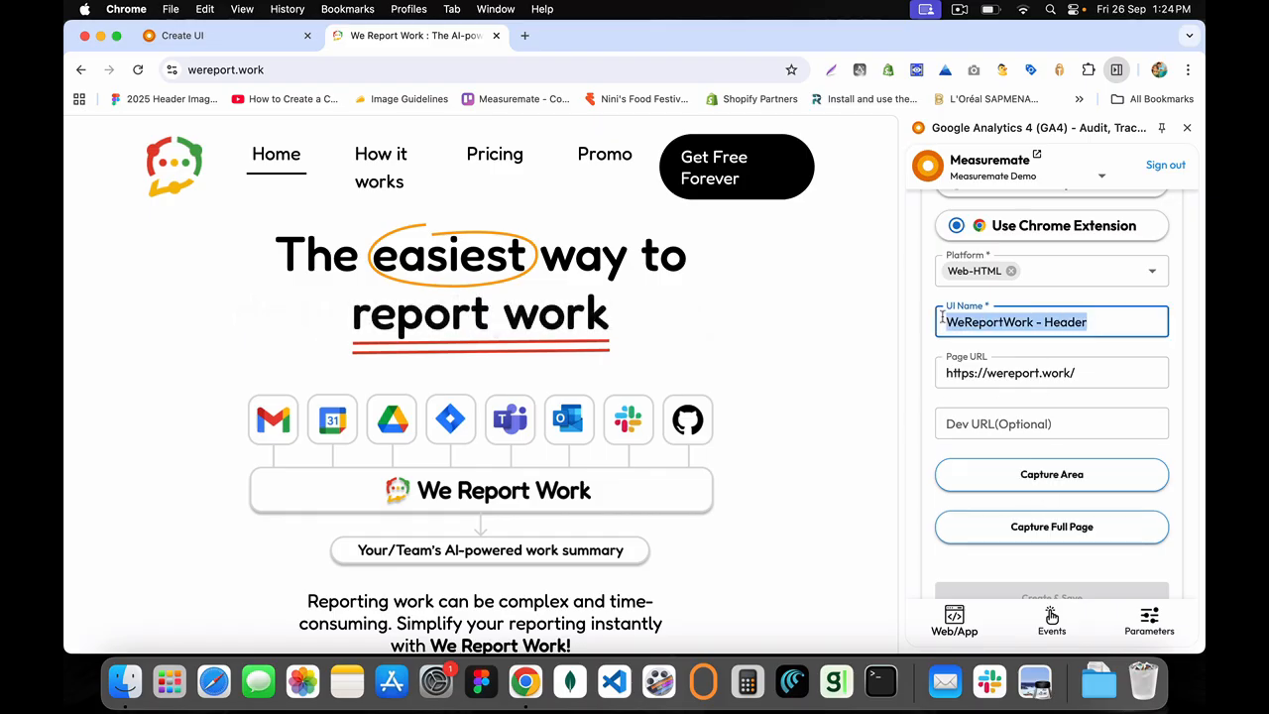
click(1029, 471)
click(1033, 476)
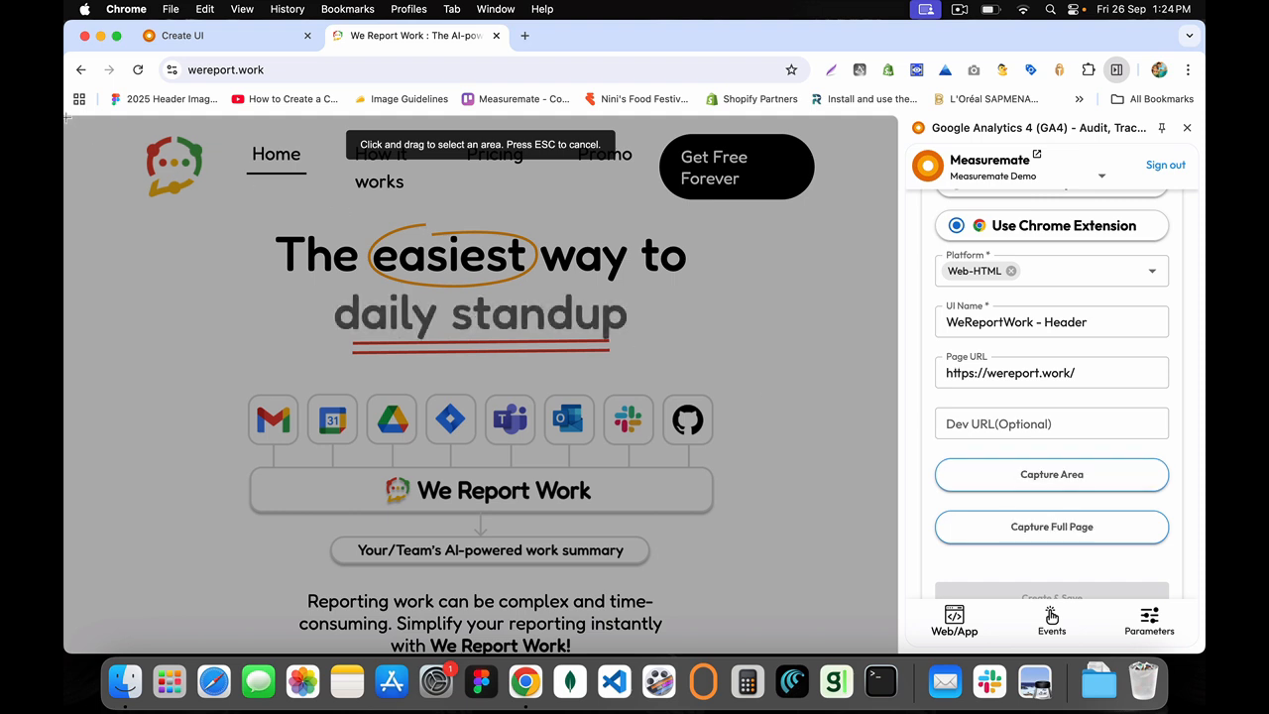
drag(66, 116, 758, 216)
drag(841, 225, 889, 224)
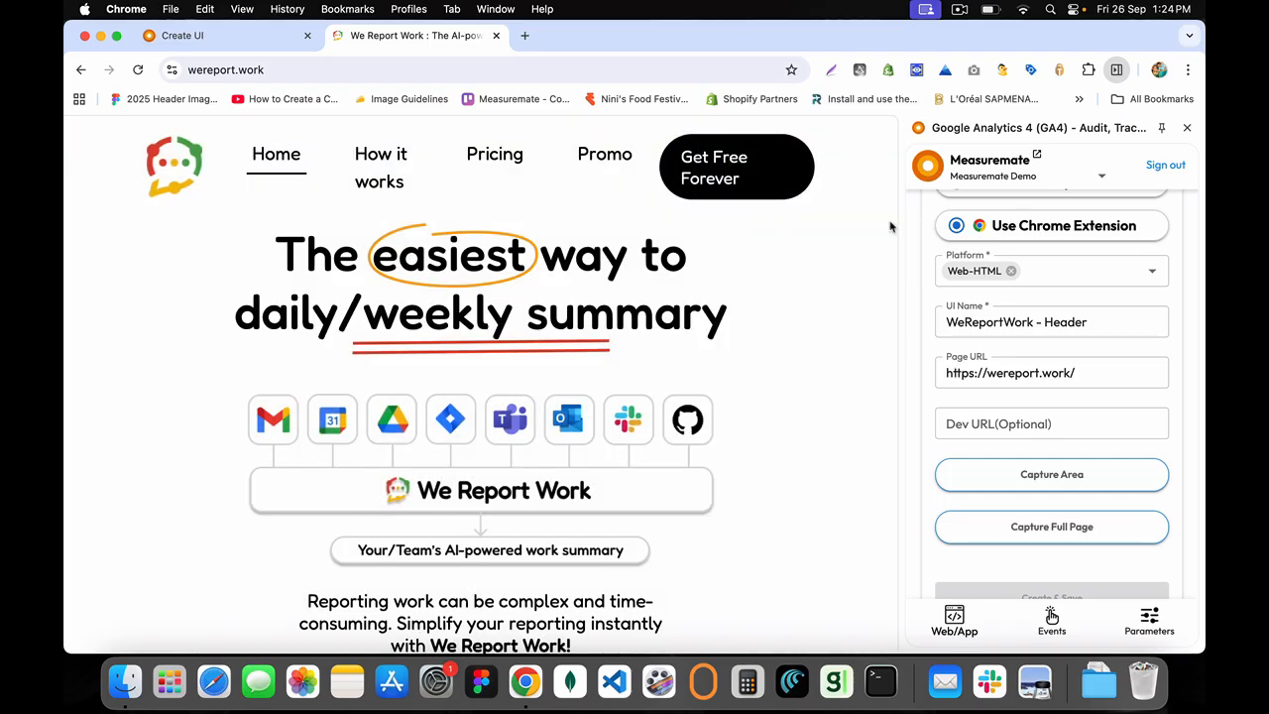
Capture the home page's header area, covering the logo, navigation links and Get Free Forever button, as the UI's screenshot
scroll(1031, 381, down, 2)
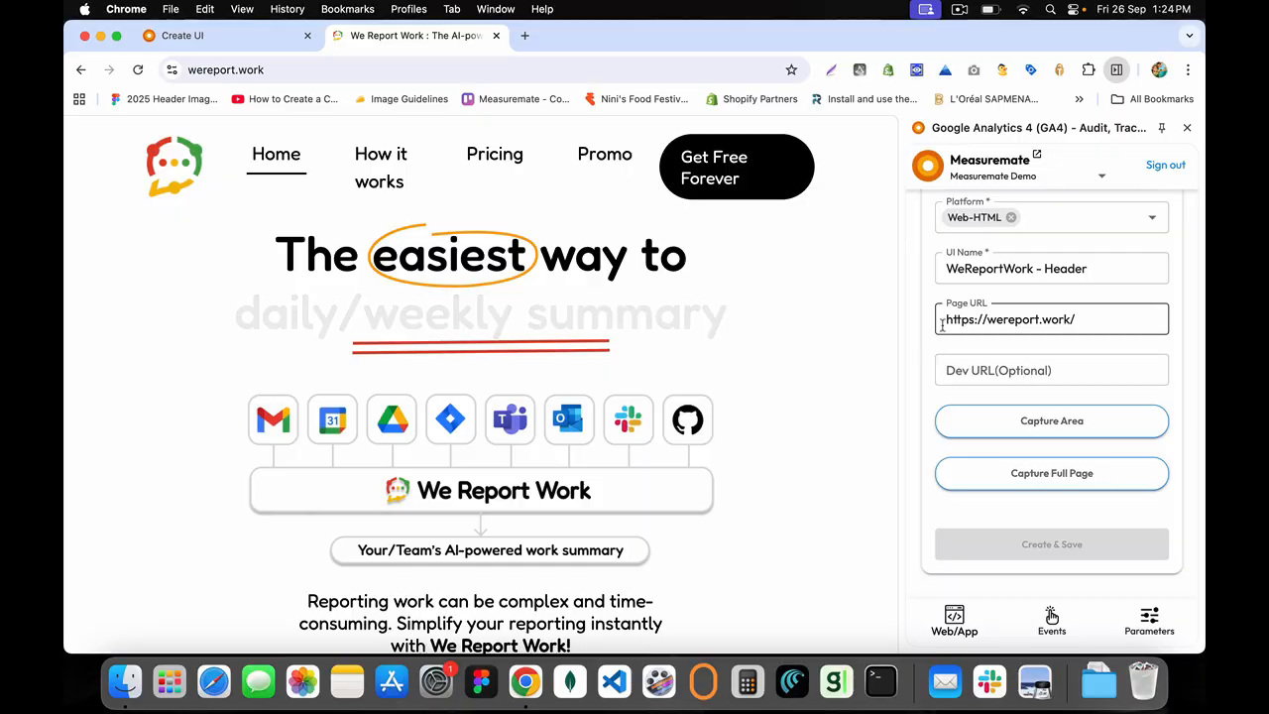
drag(902, 312, 934, 311)
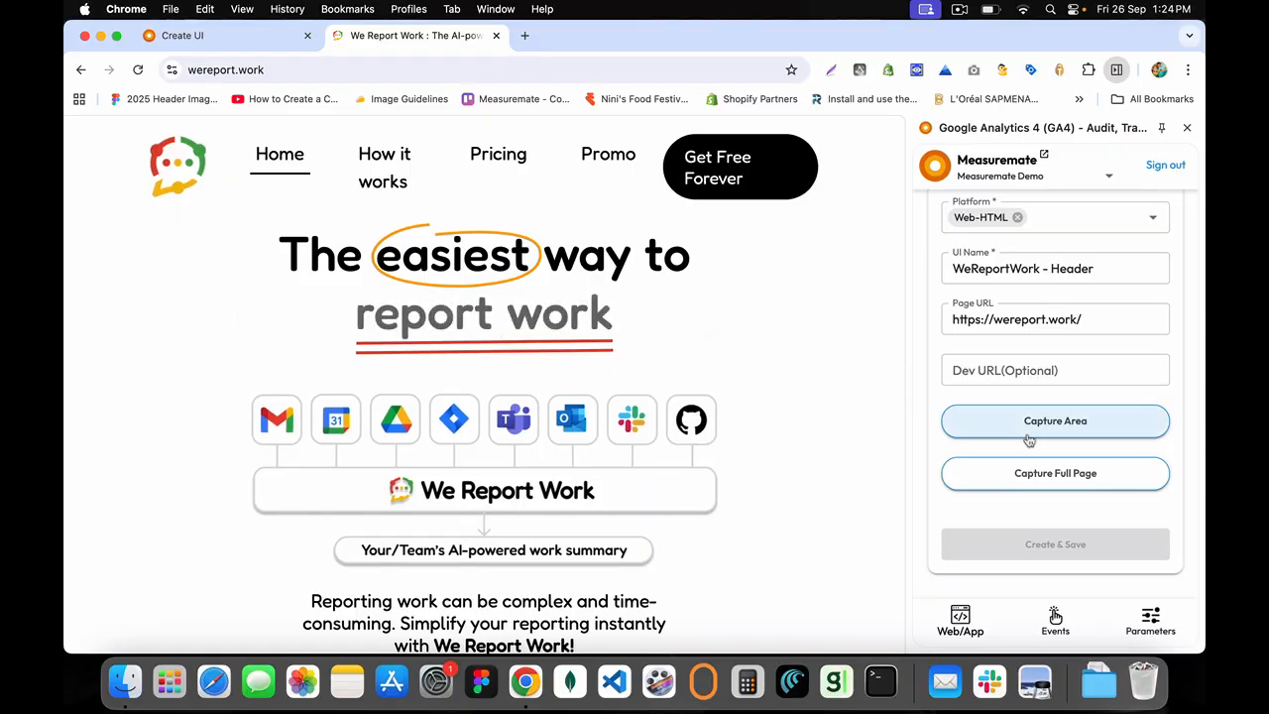
click(945, 419)
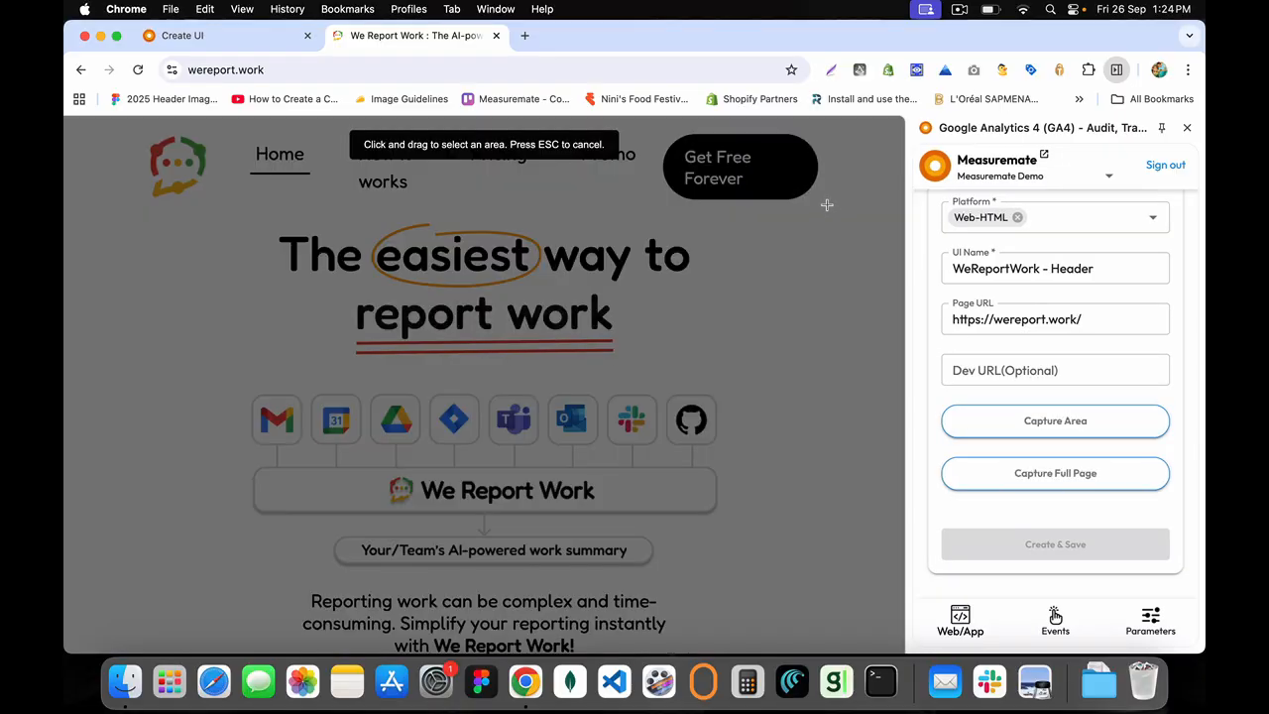
drag(750, 196, 493, 132)
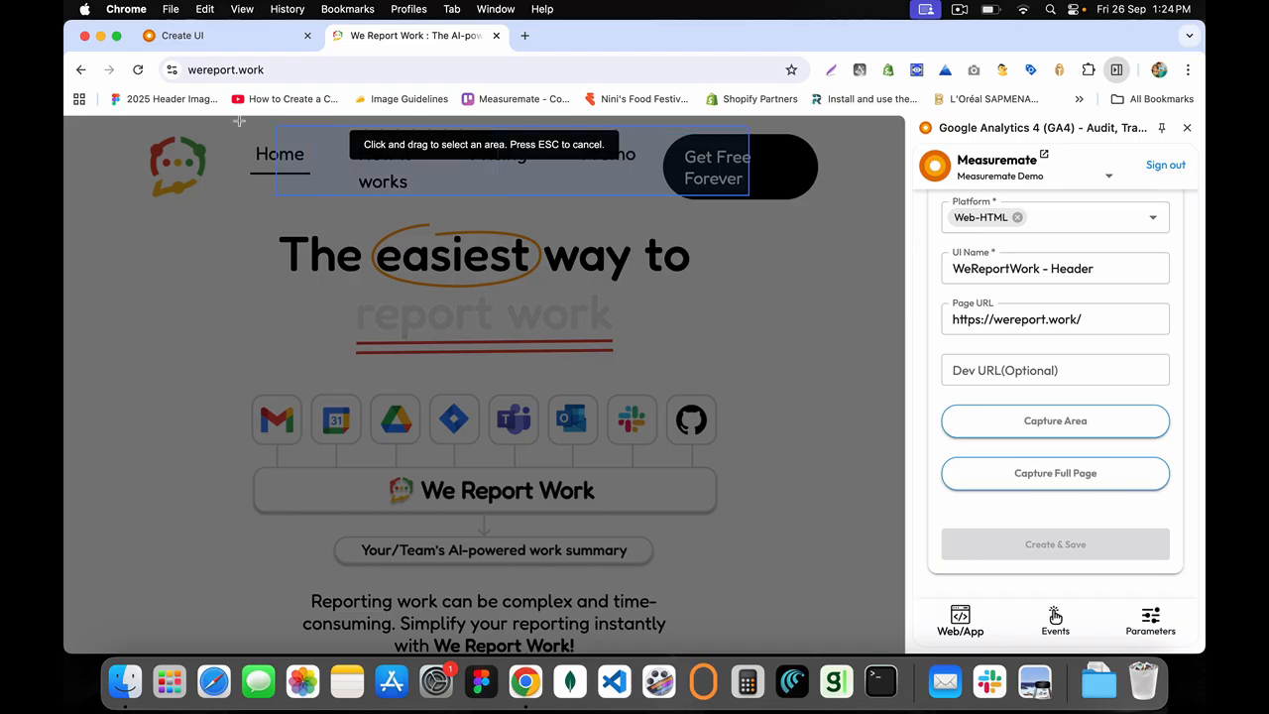
drag(103, 127, 103, 127)
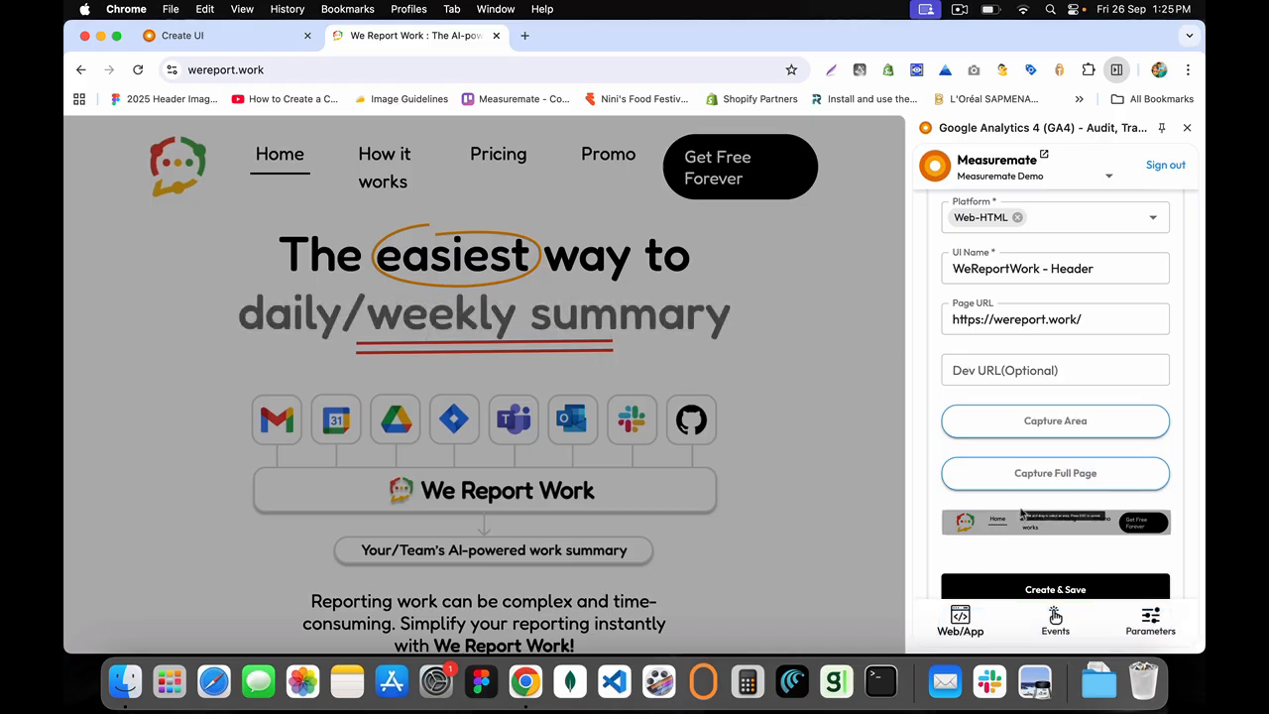
Check the UI name, and create and save the "WeReportWork - Header" UI
click(991, 265)
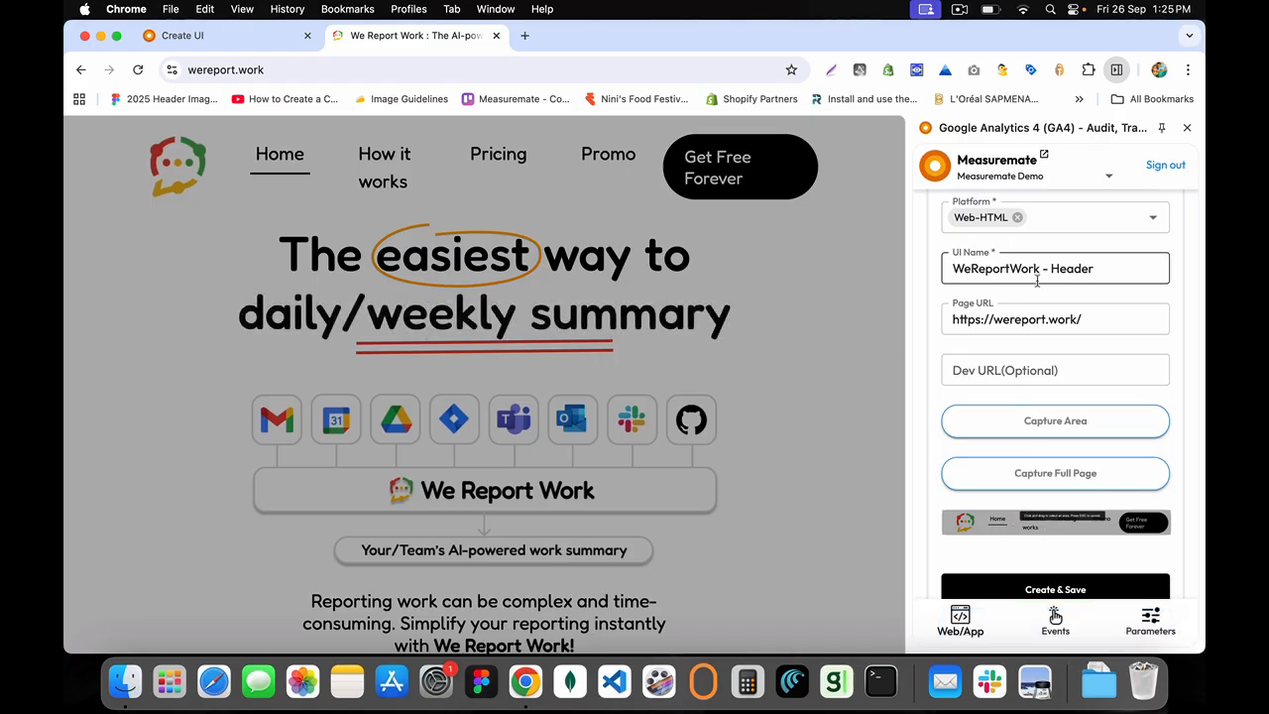
drag(1090, 269, 908, 269)
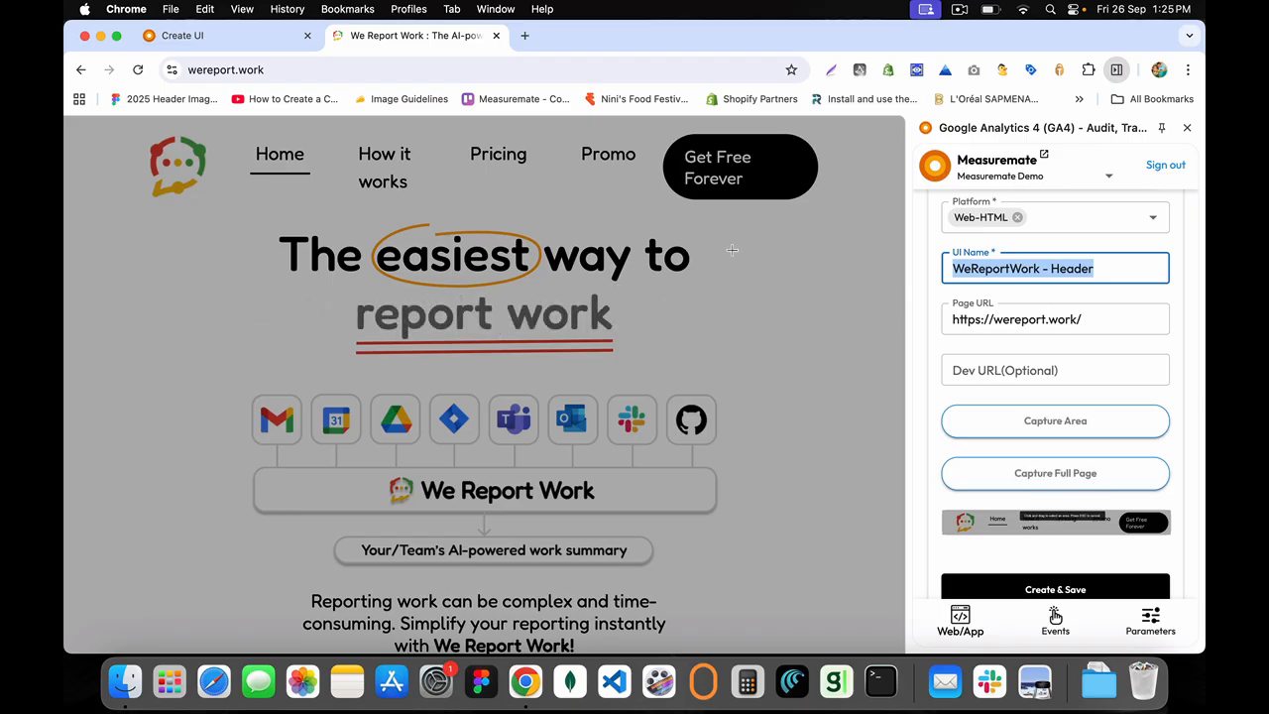
click(1048, 589)
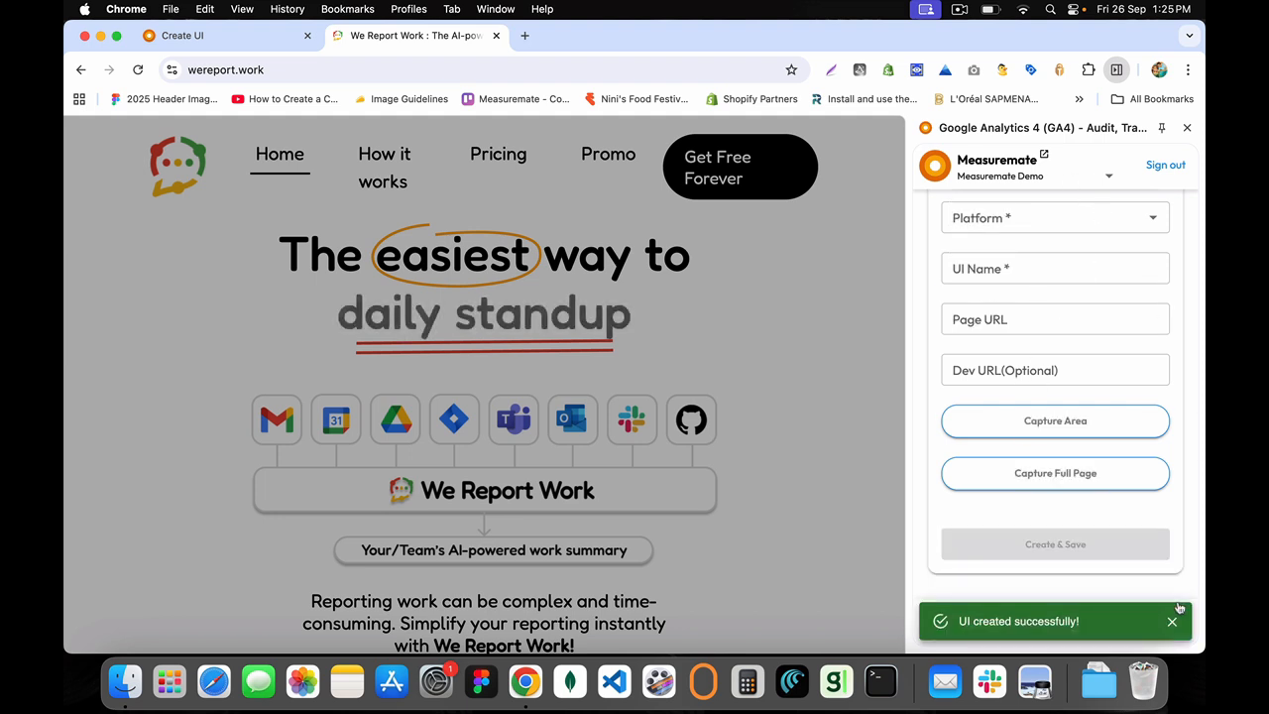
Find "WeReportWork - Header" in the list of saved UIs and open it for editing
scroll(1101, 294, up, 5)
click(1122, 211)
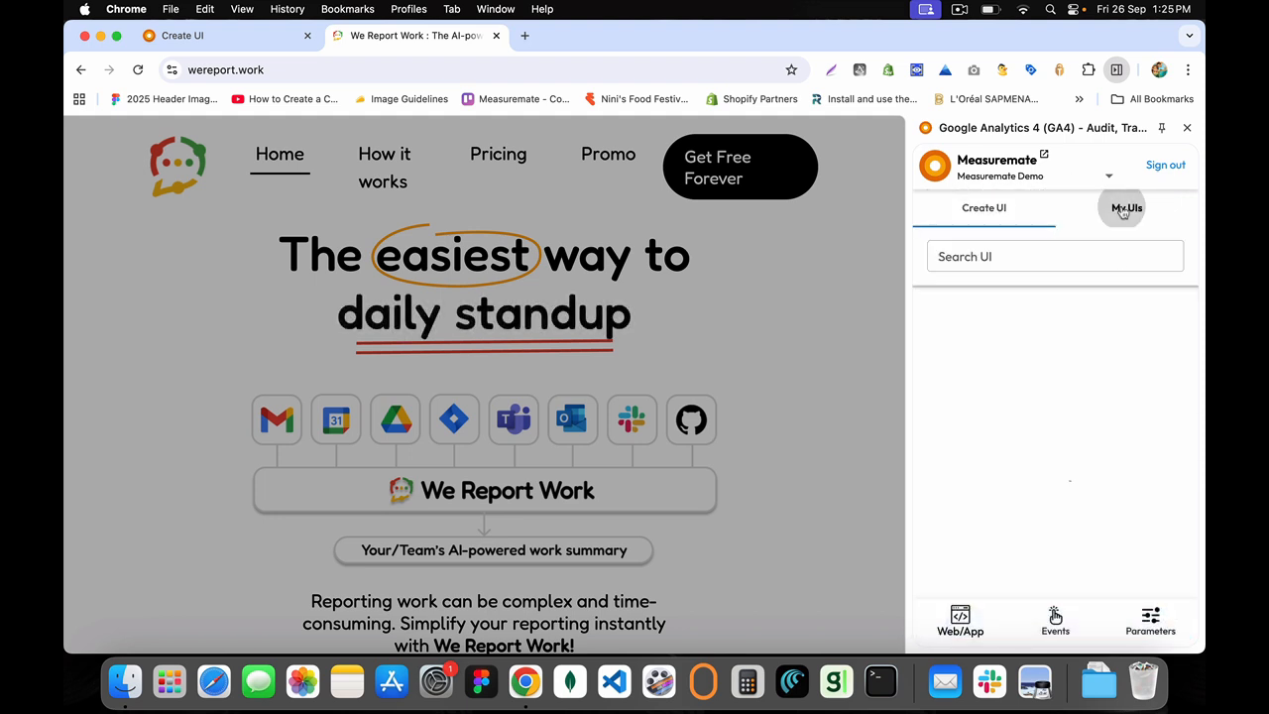
scroll(1060, 480, down, 5)
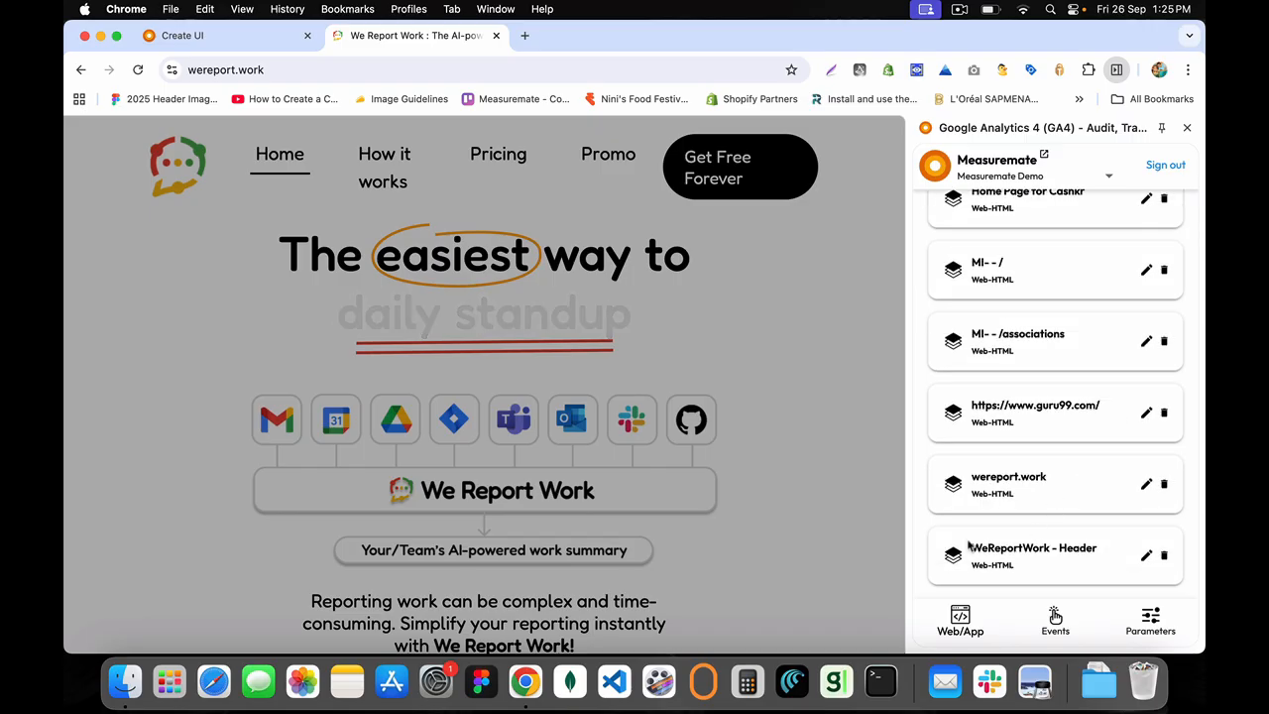
drag(968, 548, 1100, 550)
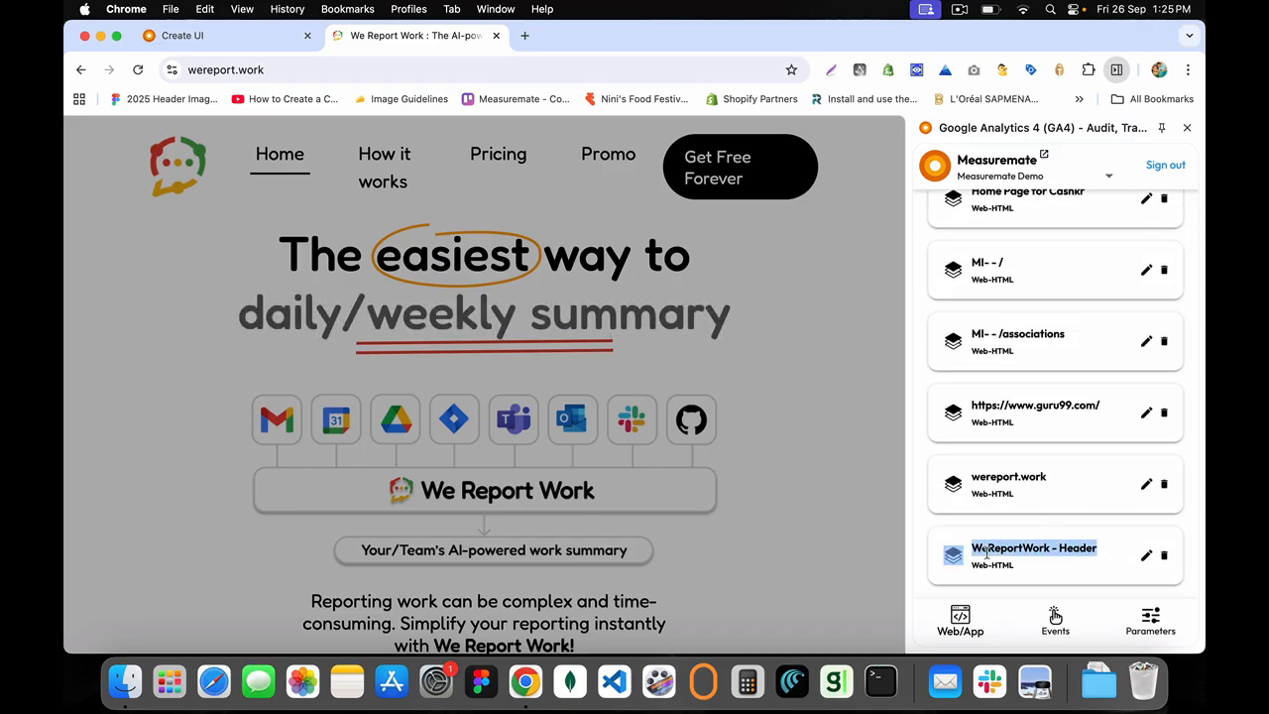
click(1146, 555)
scroll(1021, 547, down, 1)
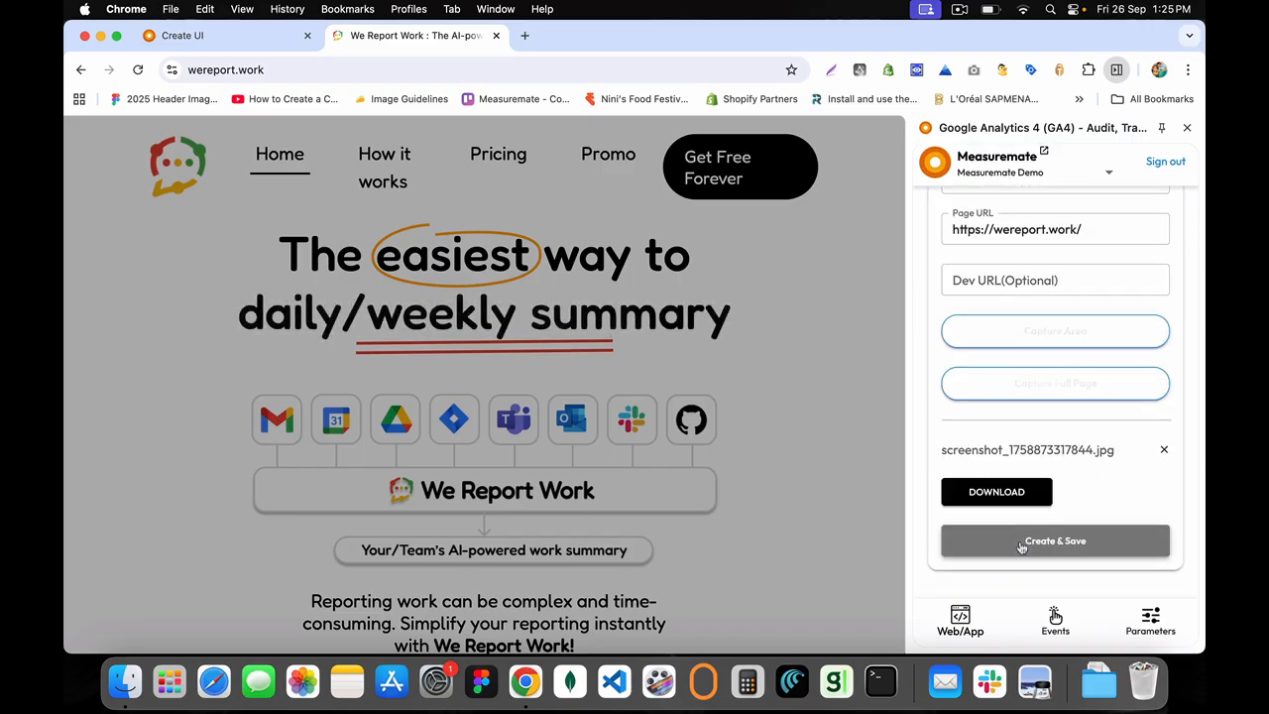
Download the header UI's captured screenshot to the Desktop and check the image in Preview
drag(942, 453, 1114, 453)
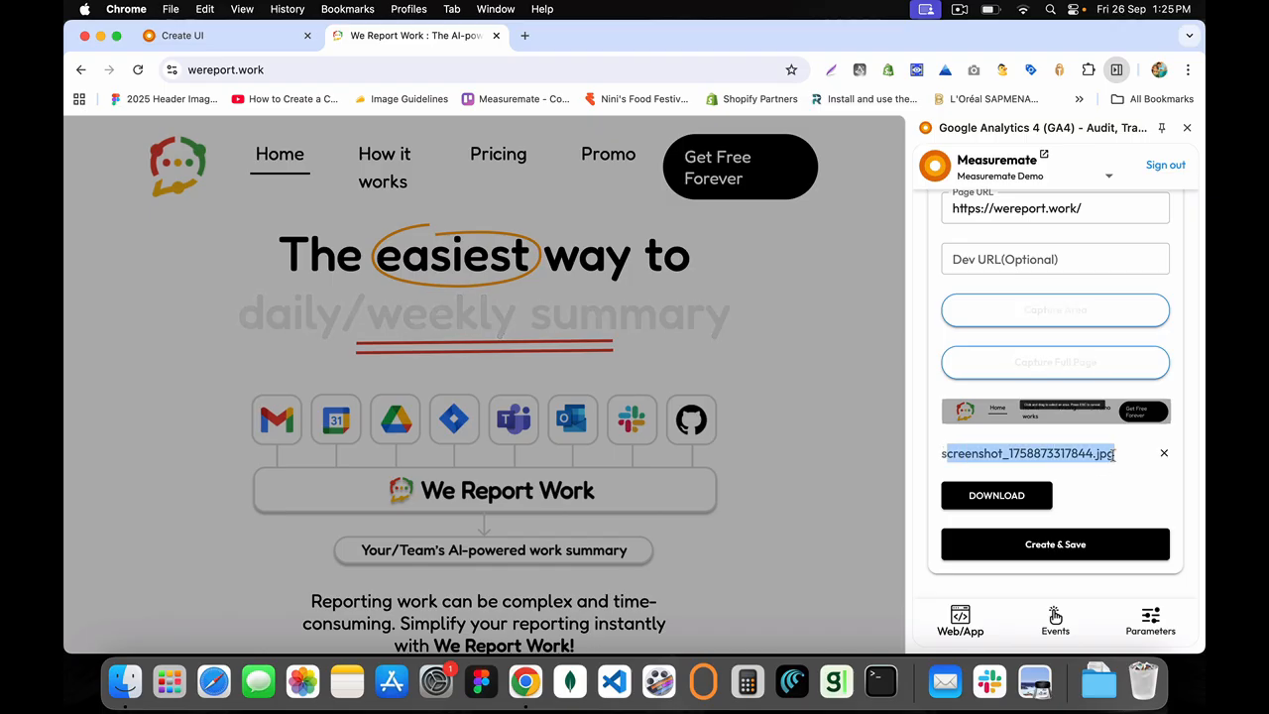
click(1113, 455)
click(996, 495)
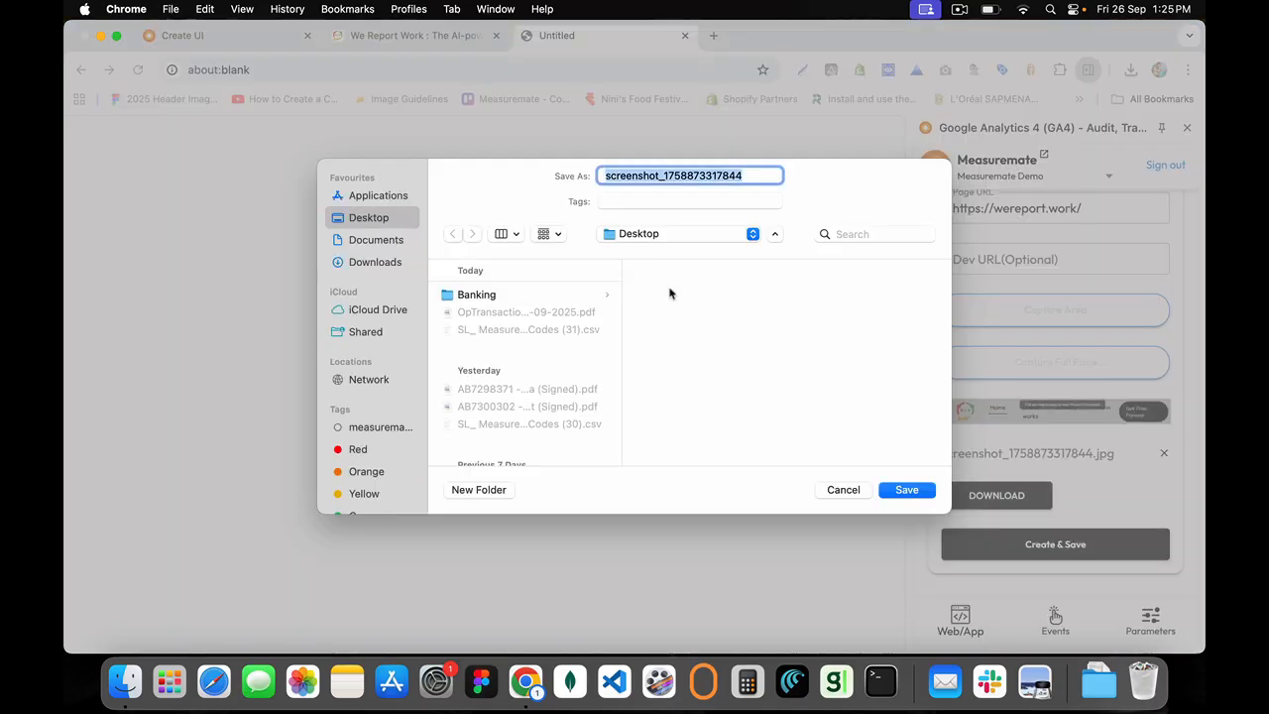
key(Return)
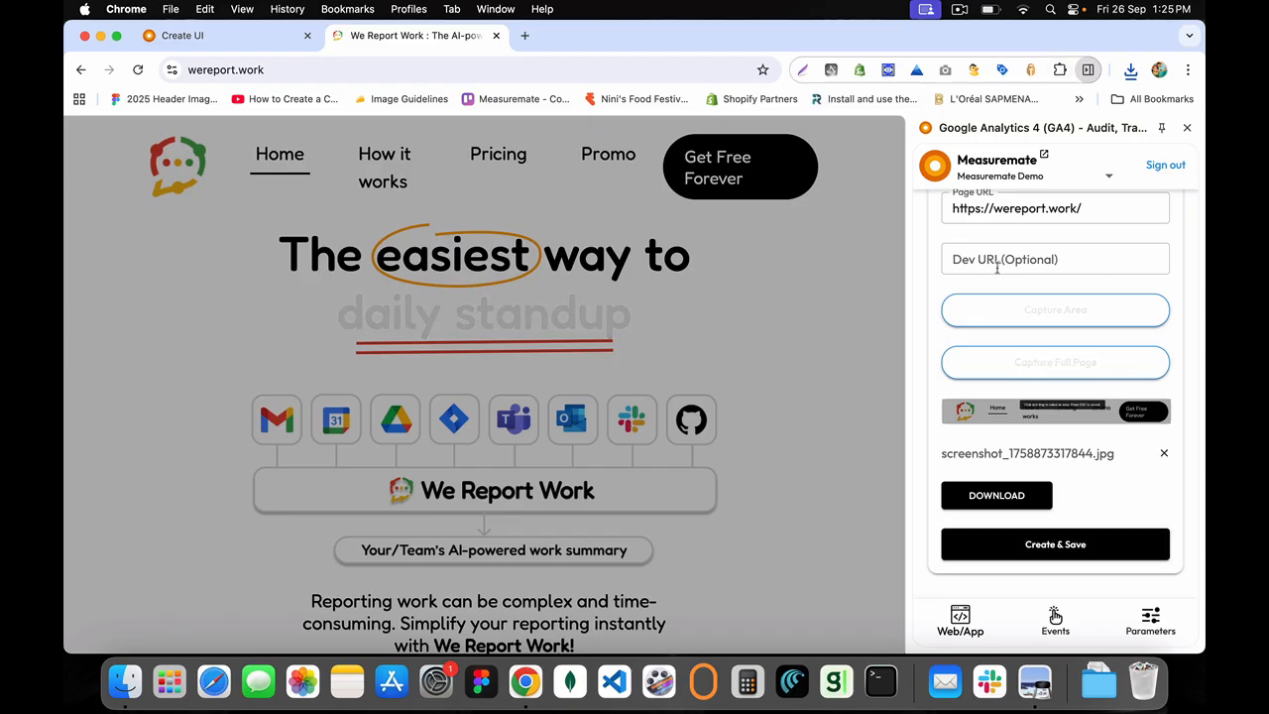
click(1034, 682)
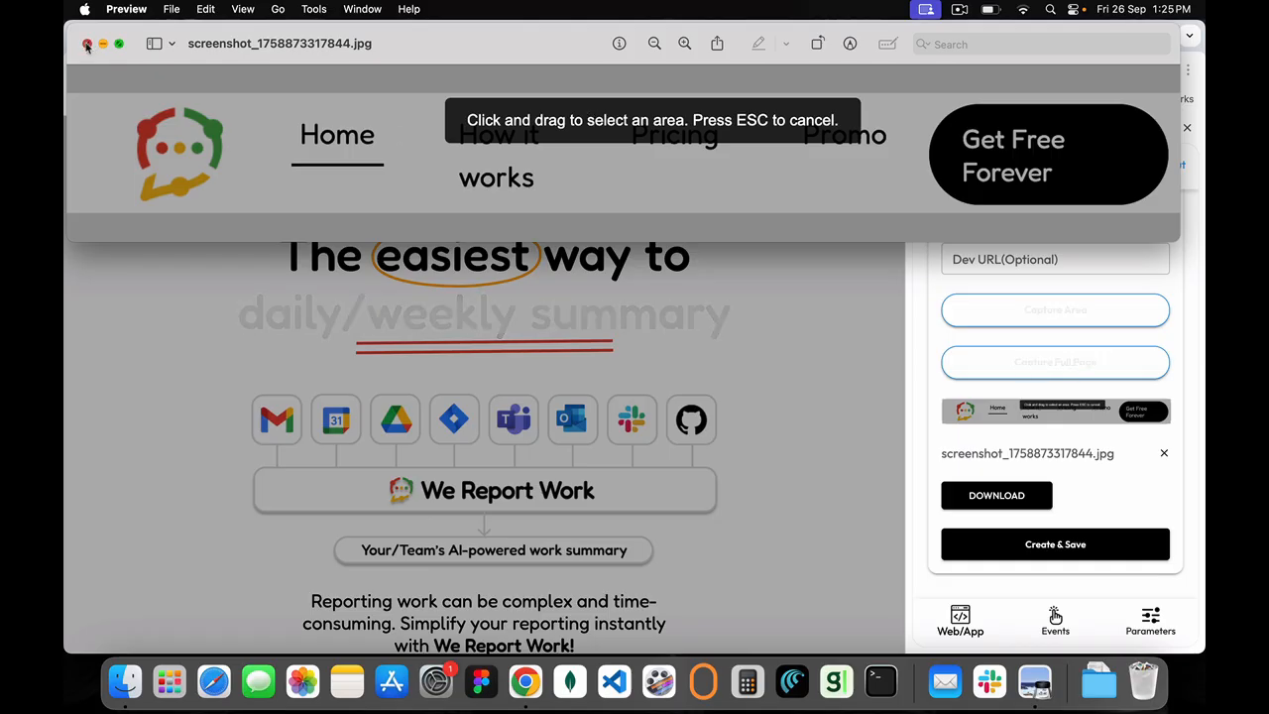
click(86, 44)
Return to the list of saved UIs and compare the "wereport.work" and "WeReportWork - Header" entries
scroll(1085, 416, up, 5)
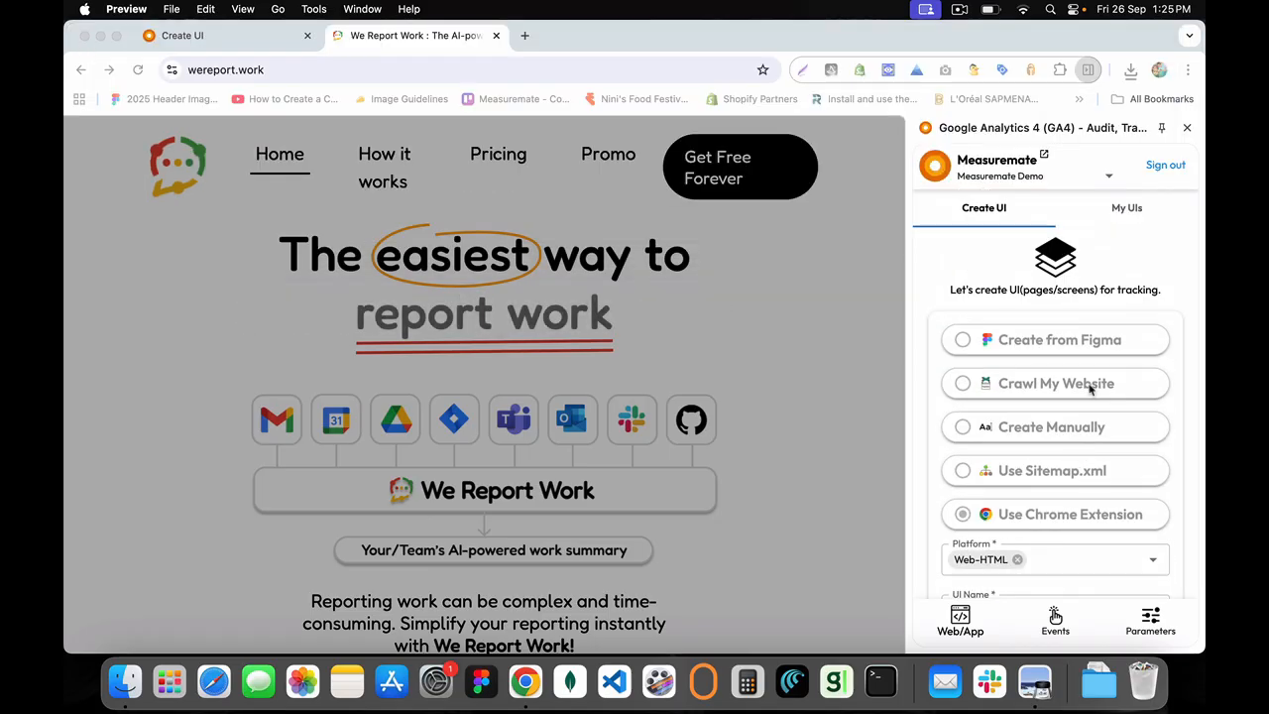
click(1119, 212)
scroll(1071, 456, down, 5)
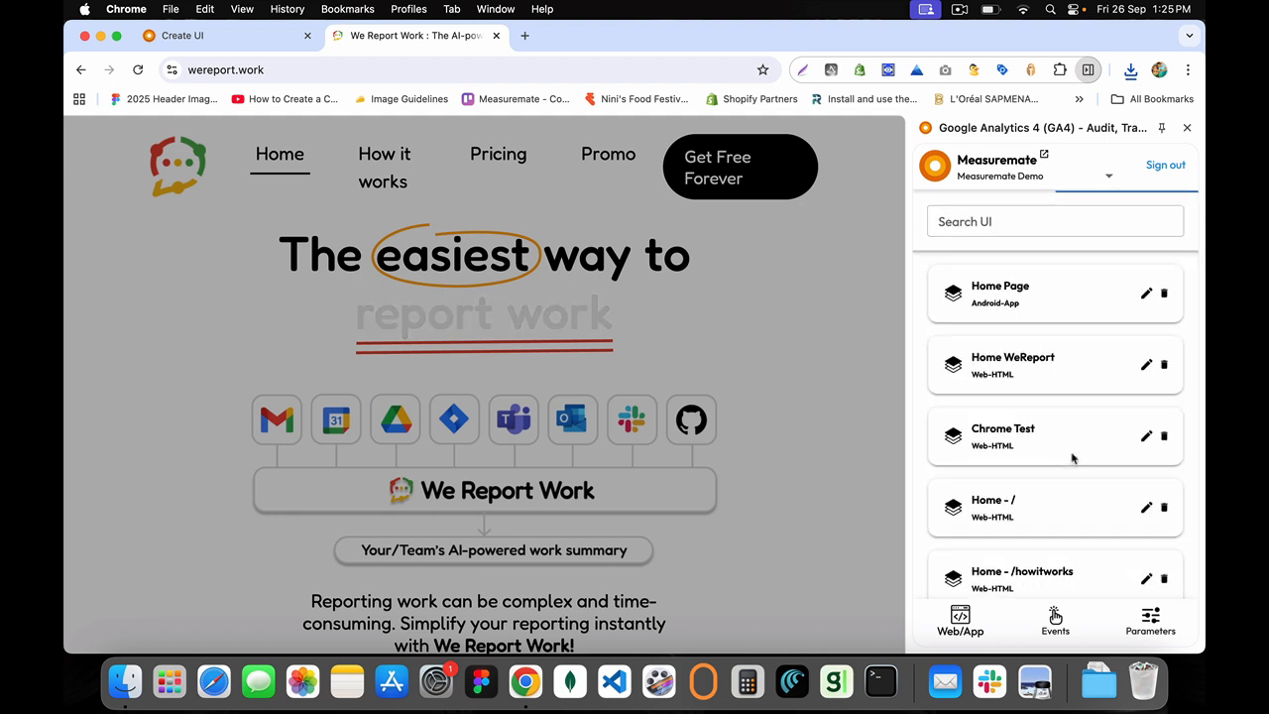
scroll(1071, 457, down, 3)
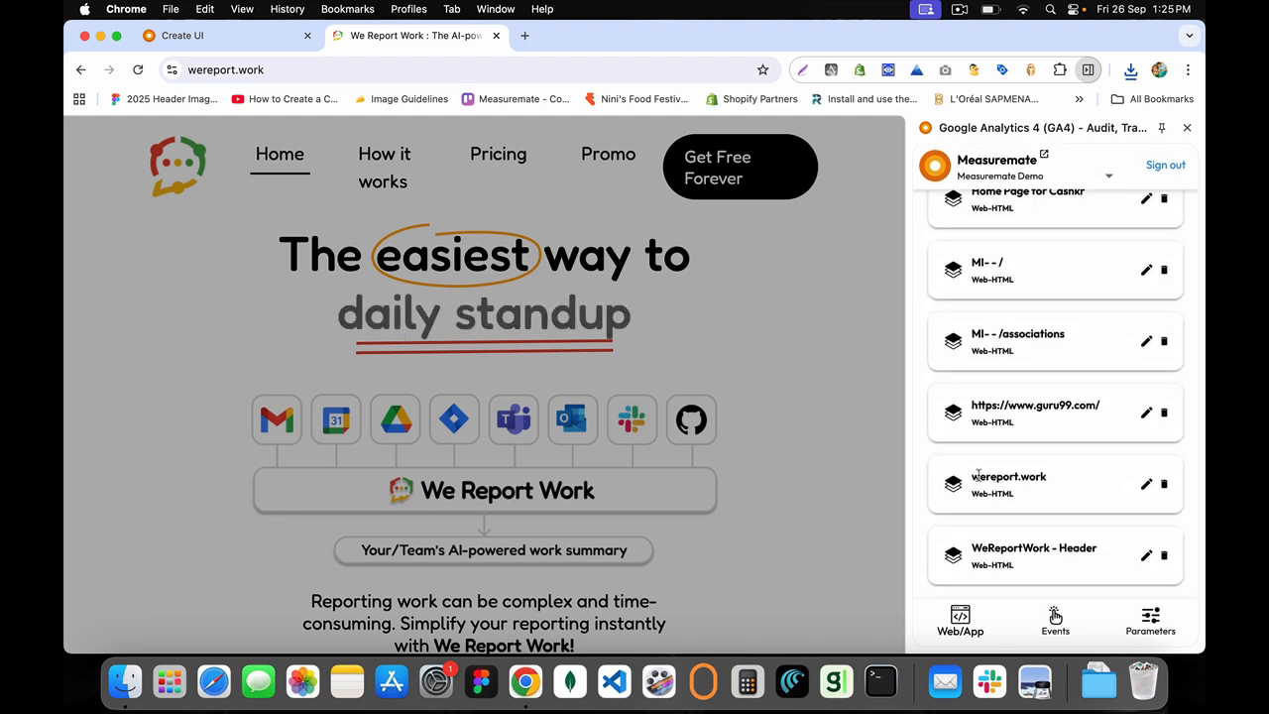
drag(973, 476, 1058, 495)
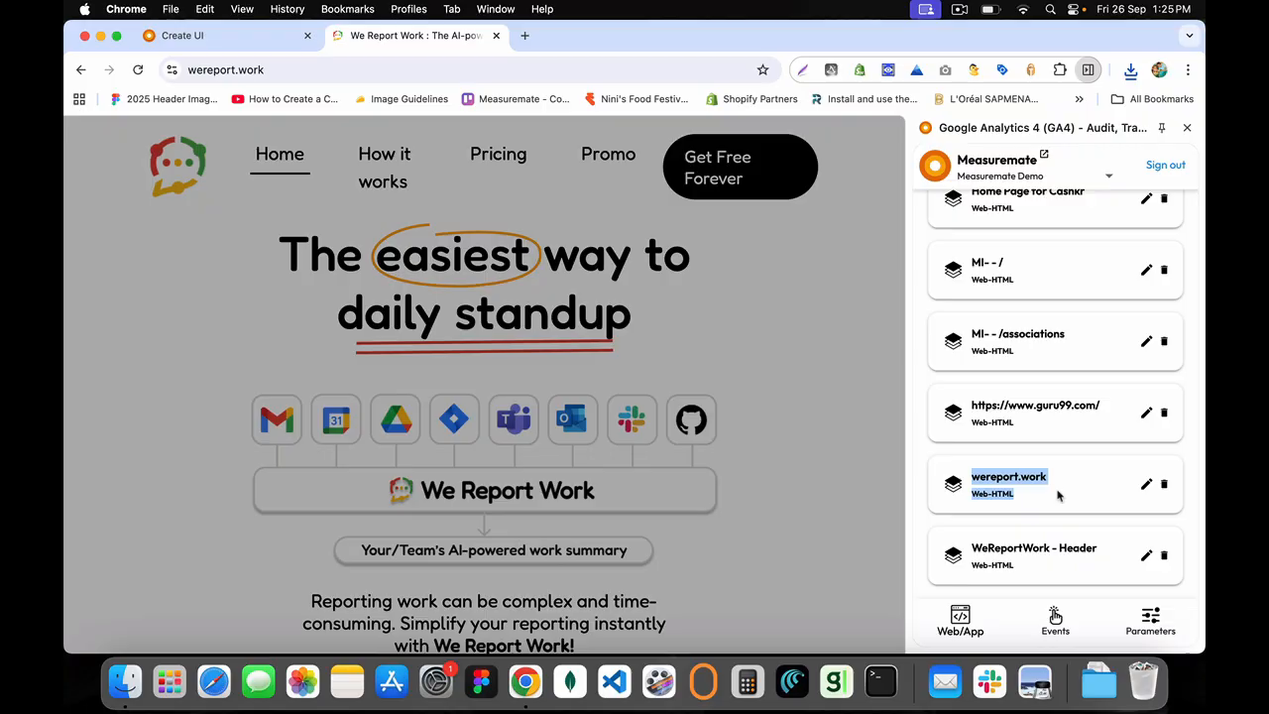
drag(1067, 567, 976, 545)
click(973, 544)
click(1025, 568)
double_click(983, 546)
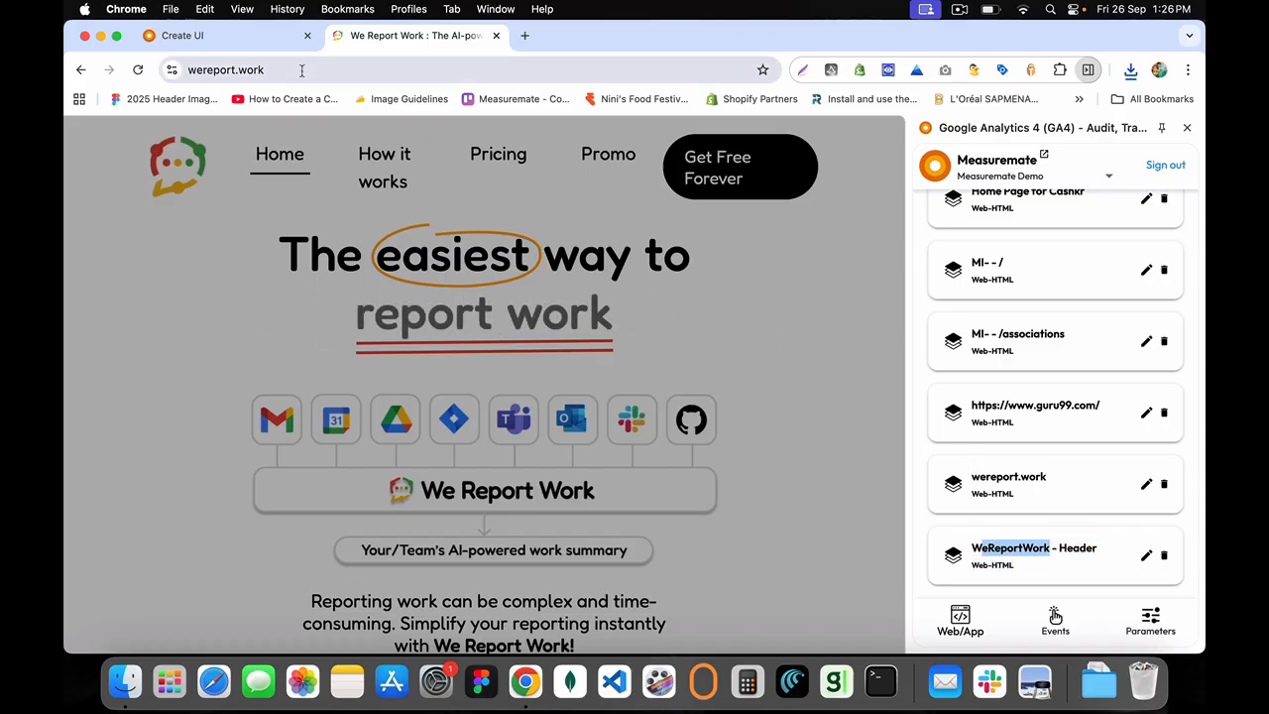
Reload the wereport.work home page and look over its headline, integrations and demo options
click(276, 69)
key(Return)
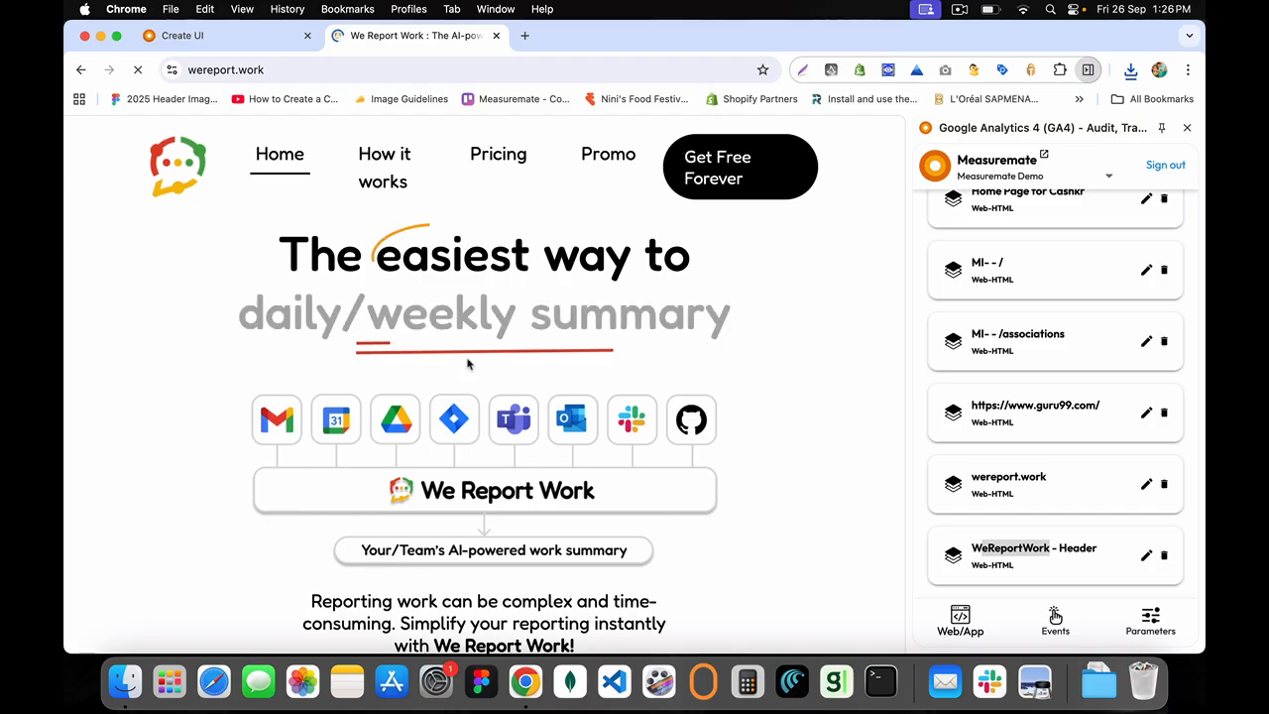
drag(269, 252, 744, 334)
click(756, 343)
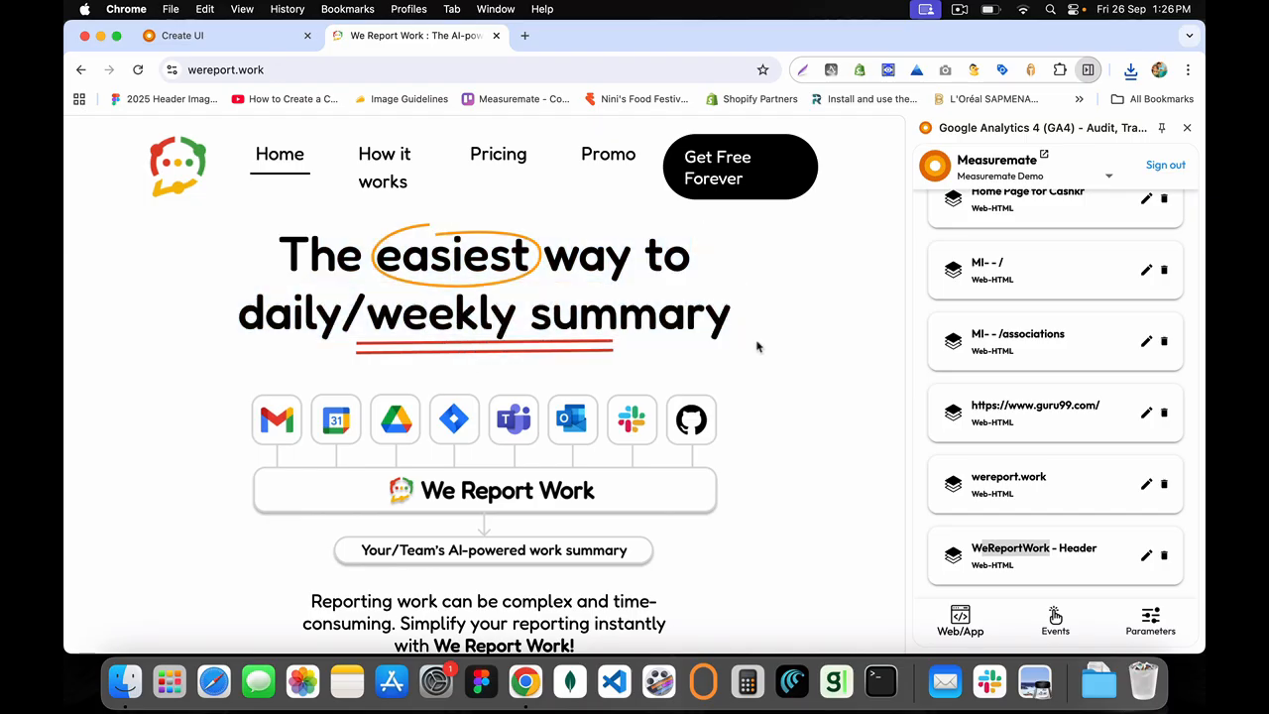
scroll(753, 436, down, 3)
scroll(754, 436, down, 2)
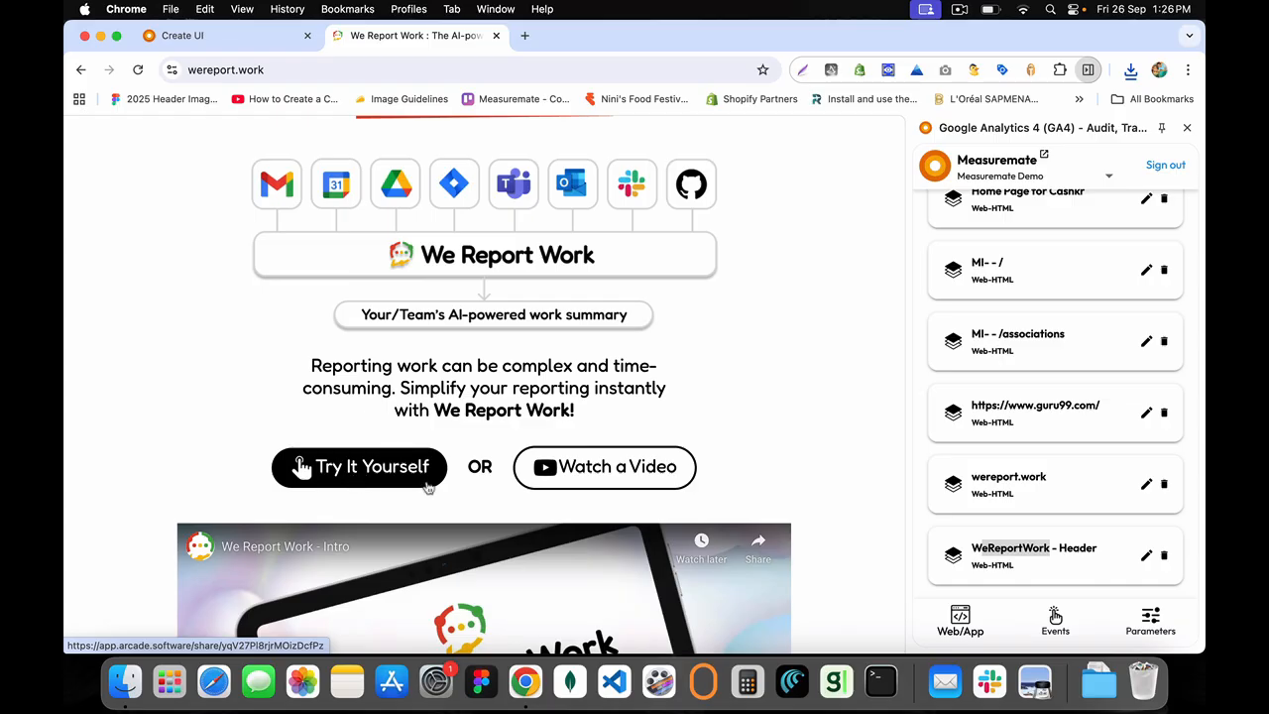
Look over the intro video area of the home page and open the saved "wereport.work" UI for editing
scroll(639, 460, down, 5)
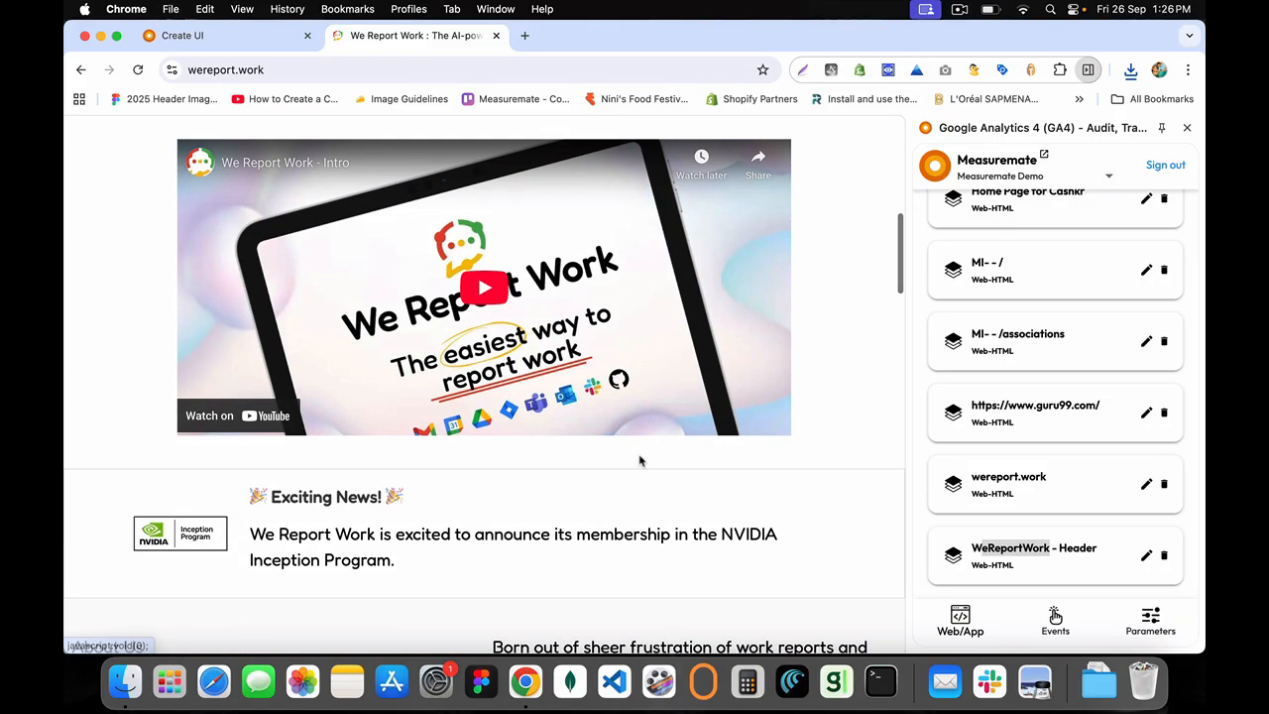
scroll(640, 460, up, 3)
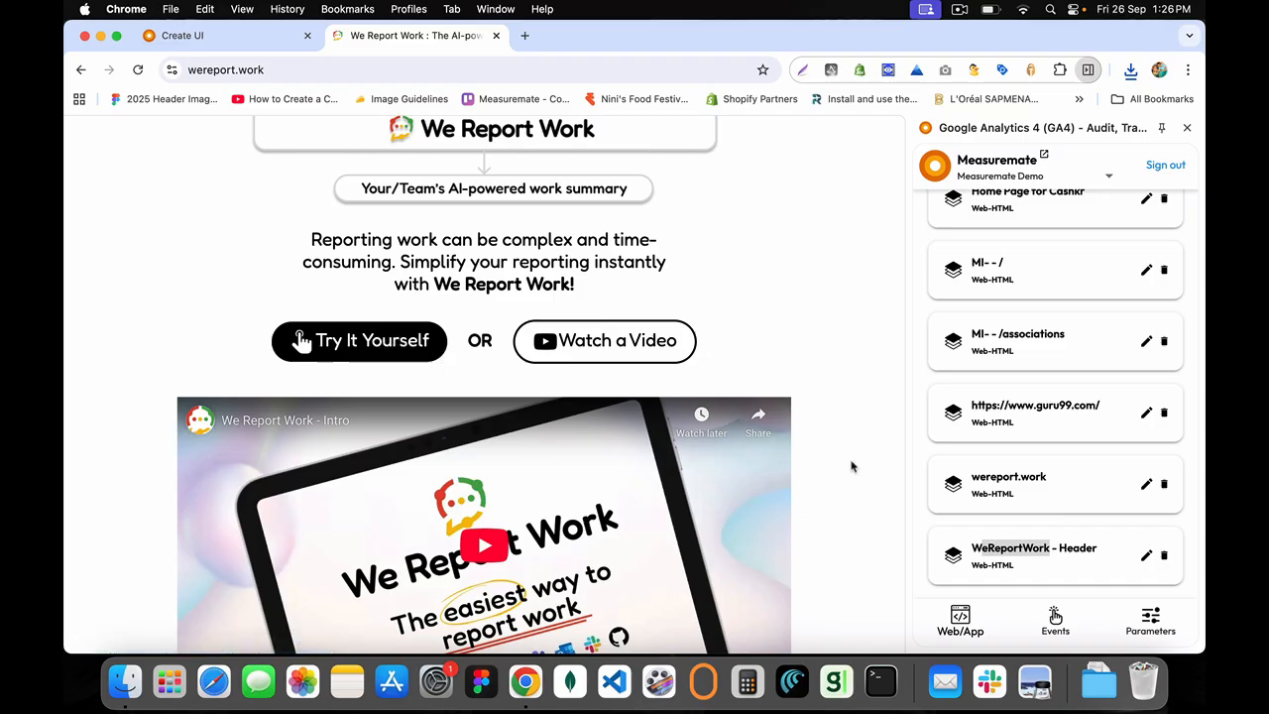
click(1053, 540)
drag(971, 475, 1046, 479)
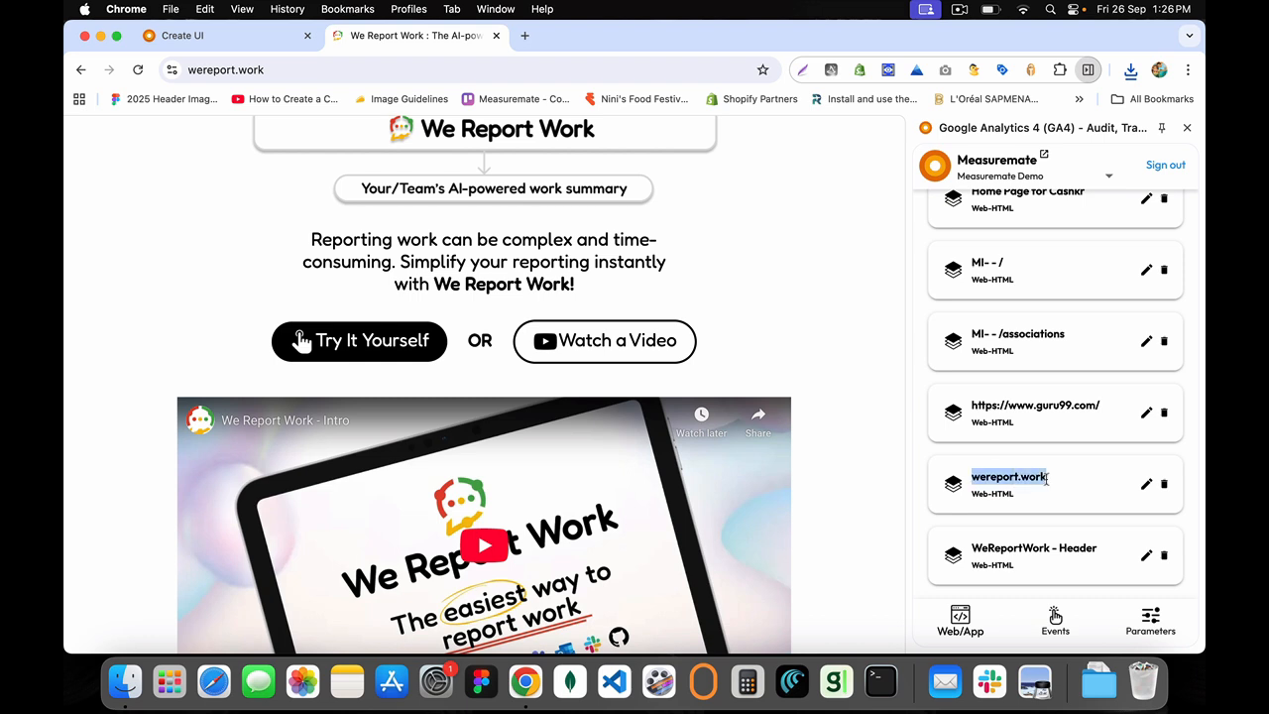
click(1147, 485)
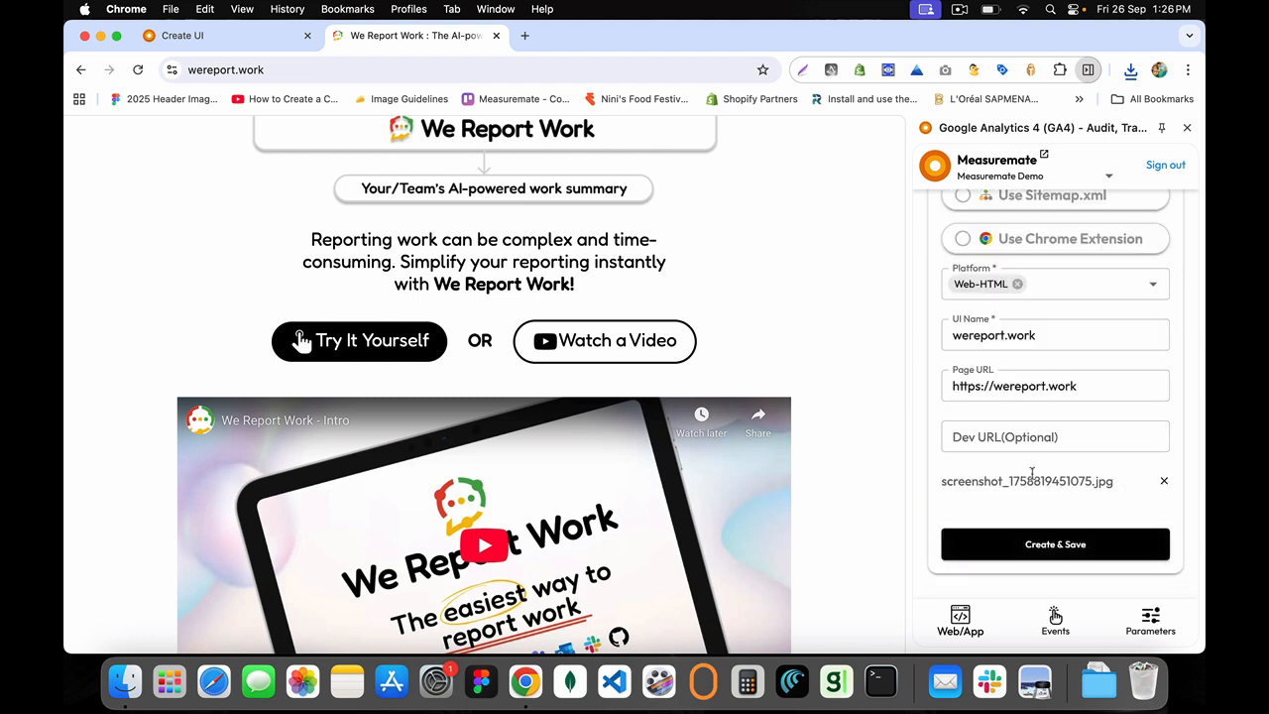
Open the "wereport.work" UI's captured screenshot, inspect the full-page image at full size, and close it
drag(941, 455, 1112, 454)
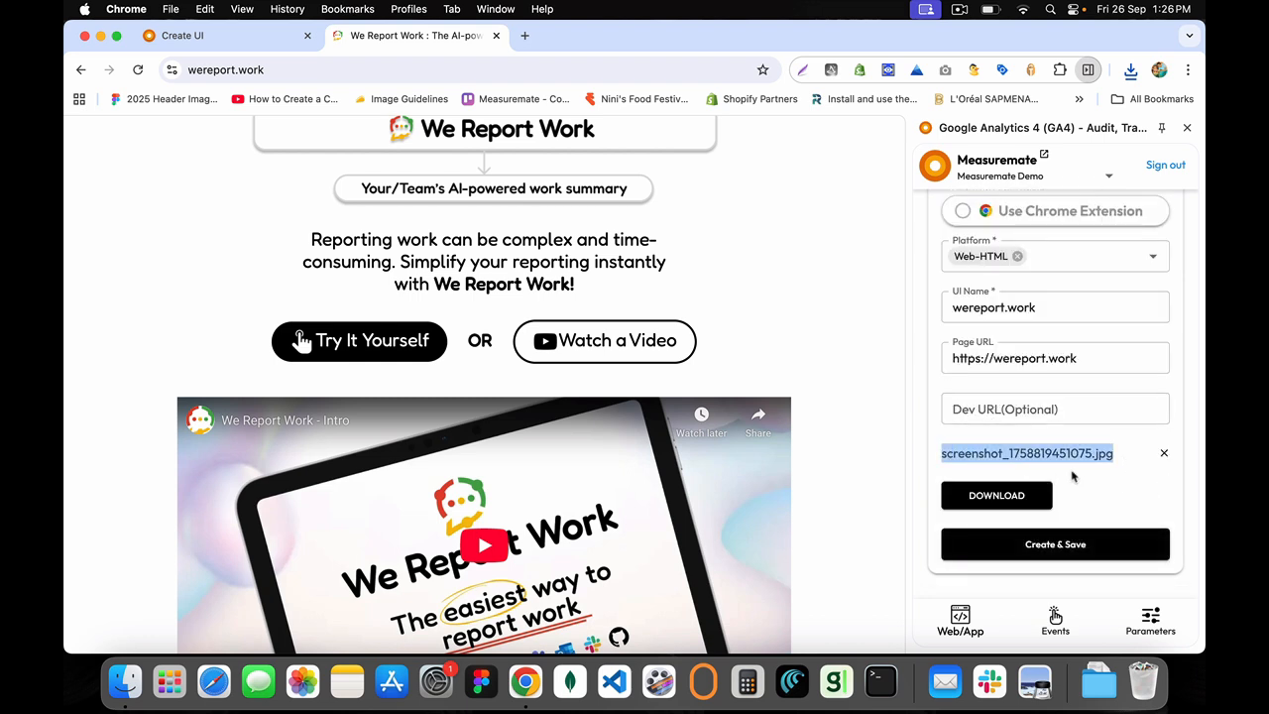
click(996, 495)
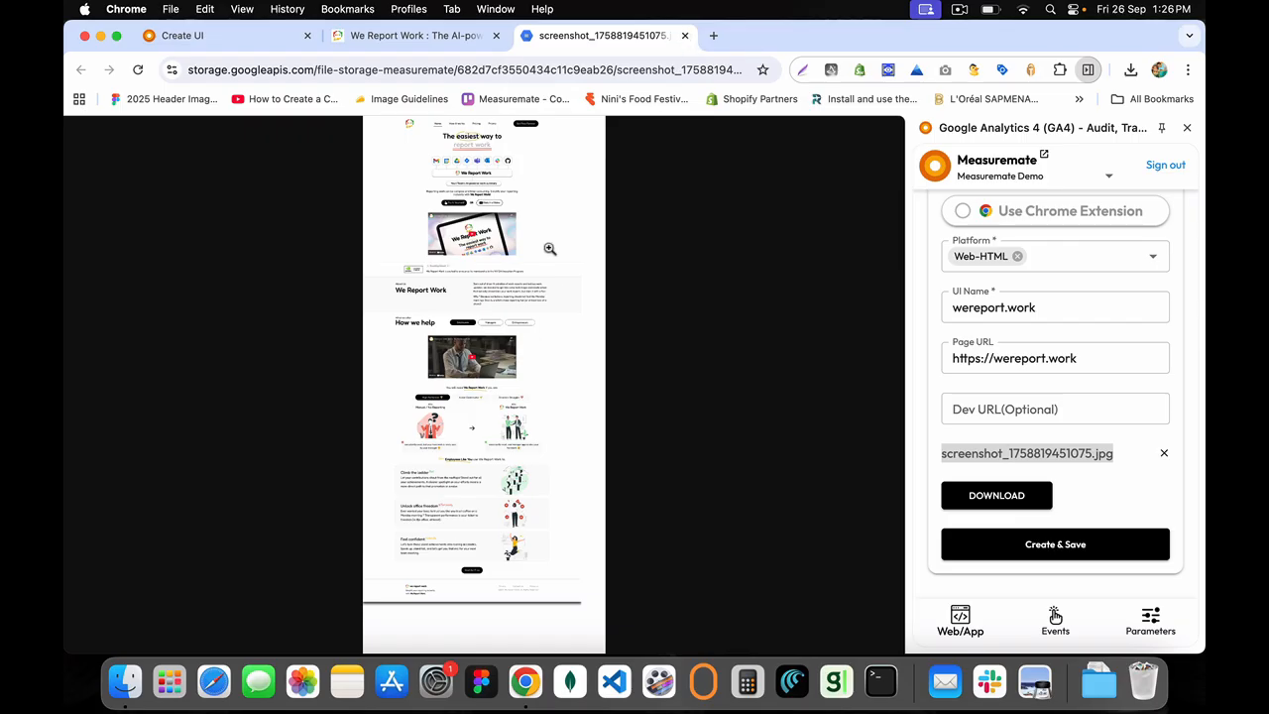
click(459, 382)
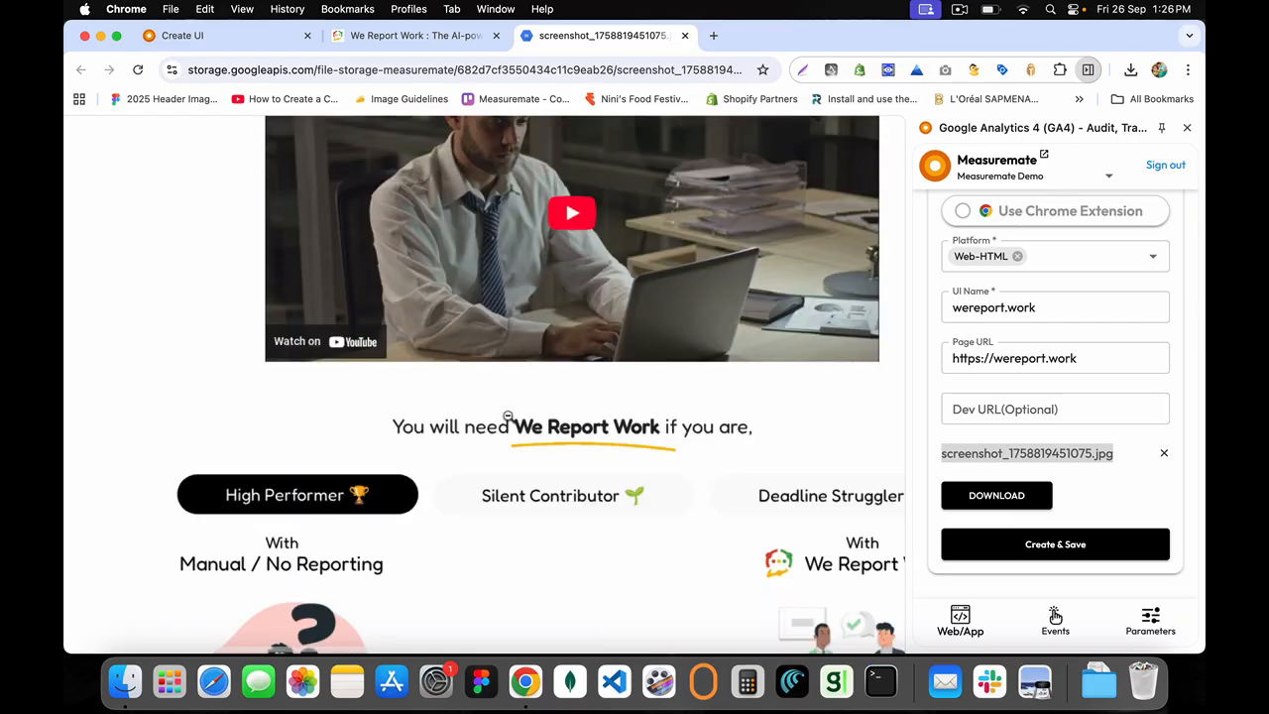
scroll(475, 466, down, 15)
click(683, 36)
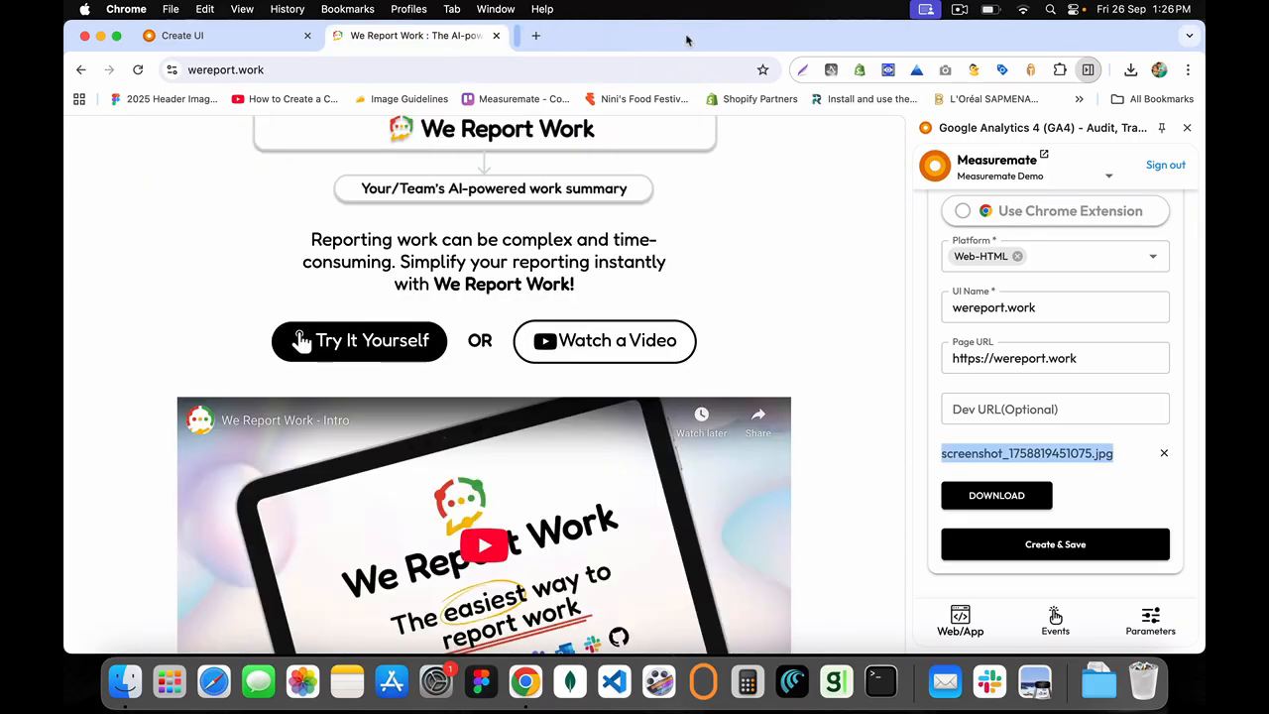
Return to the list of saved UIs in the extension and open its Events section
click(979, 452)
scroll(1081, 296, up, 4)
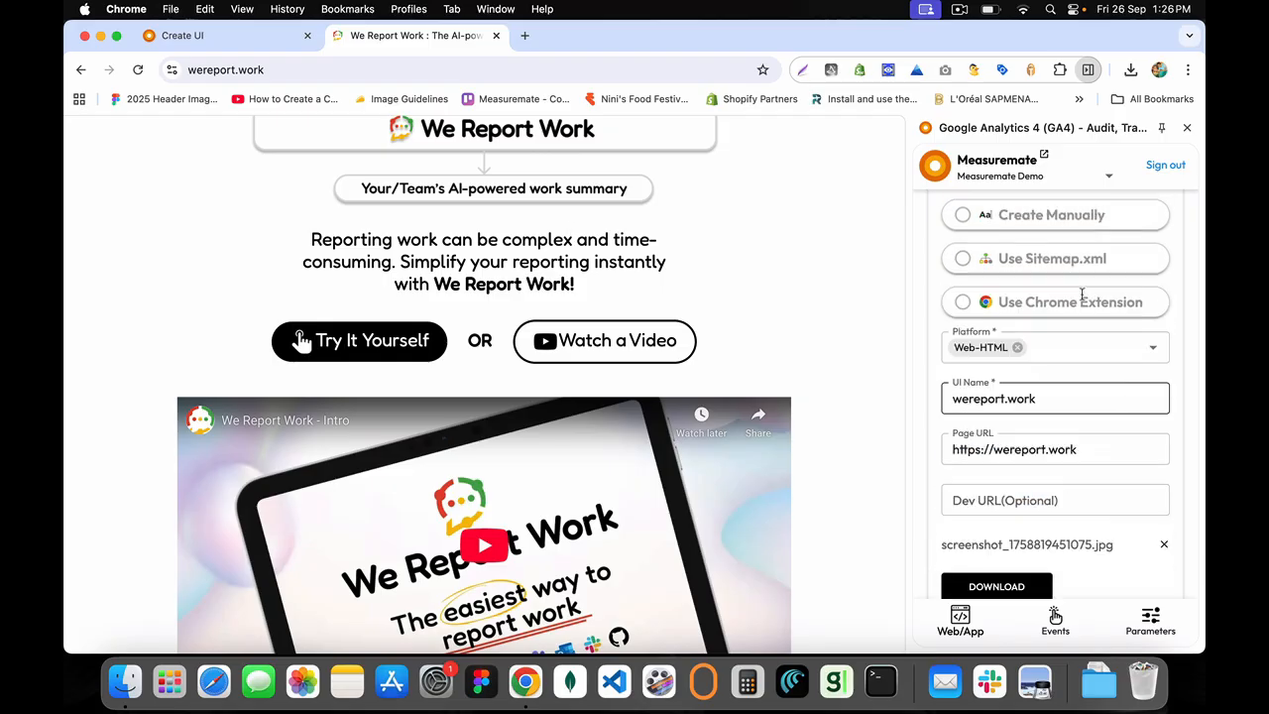
click(1126, 210)
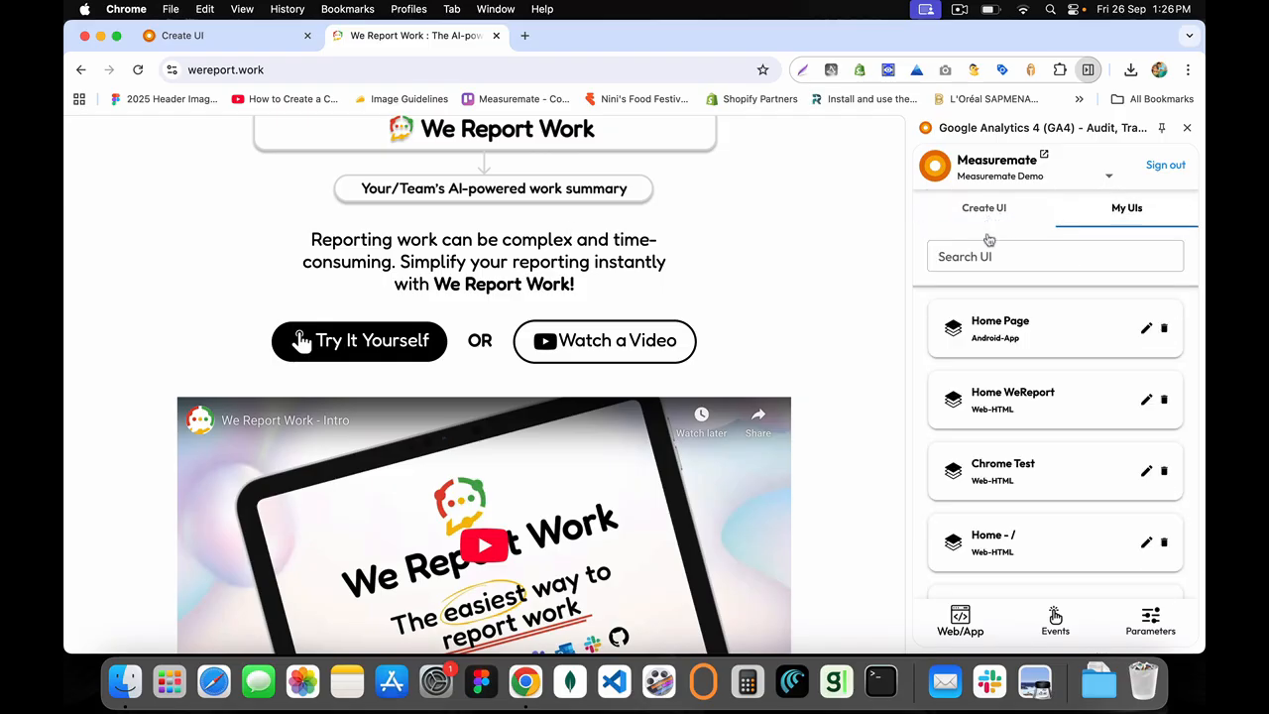
click(1054, 618)
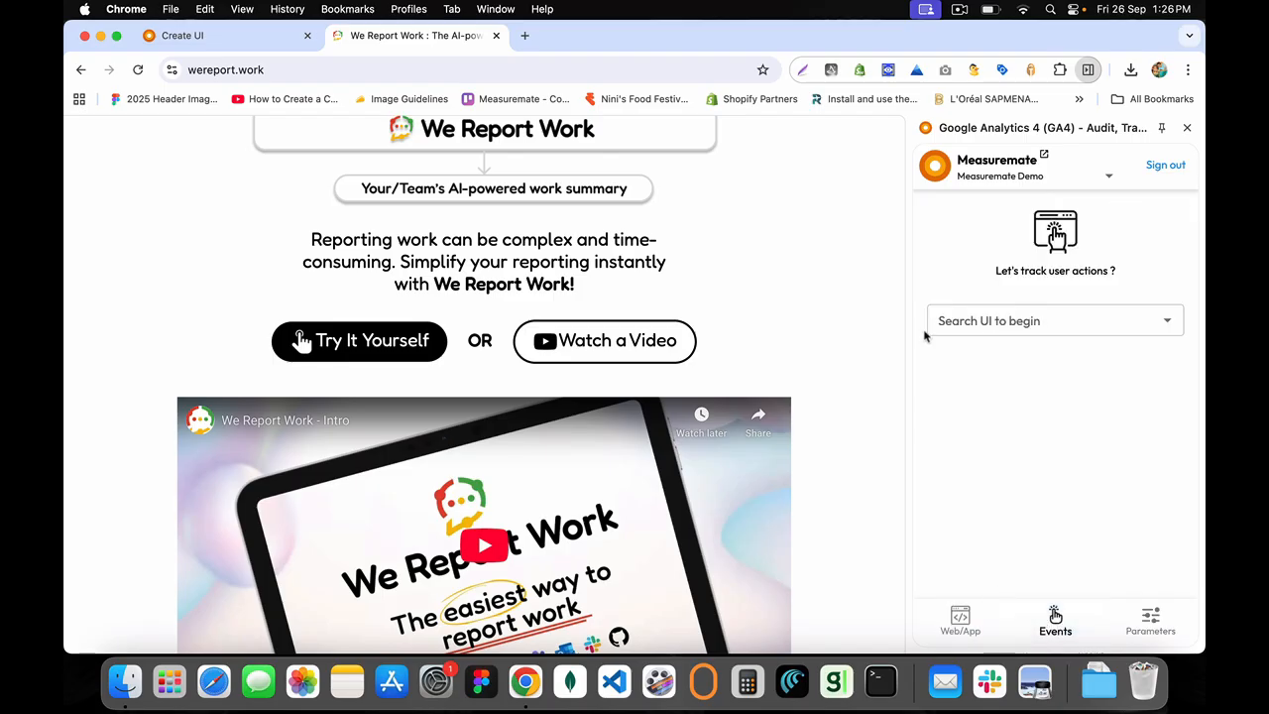
Review the saved UIs, Events and Parameters sections of Measurement Plan Builder in the Measuremate web app
click(234, 36)
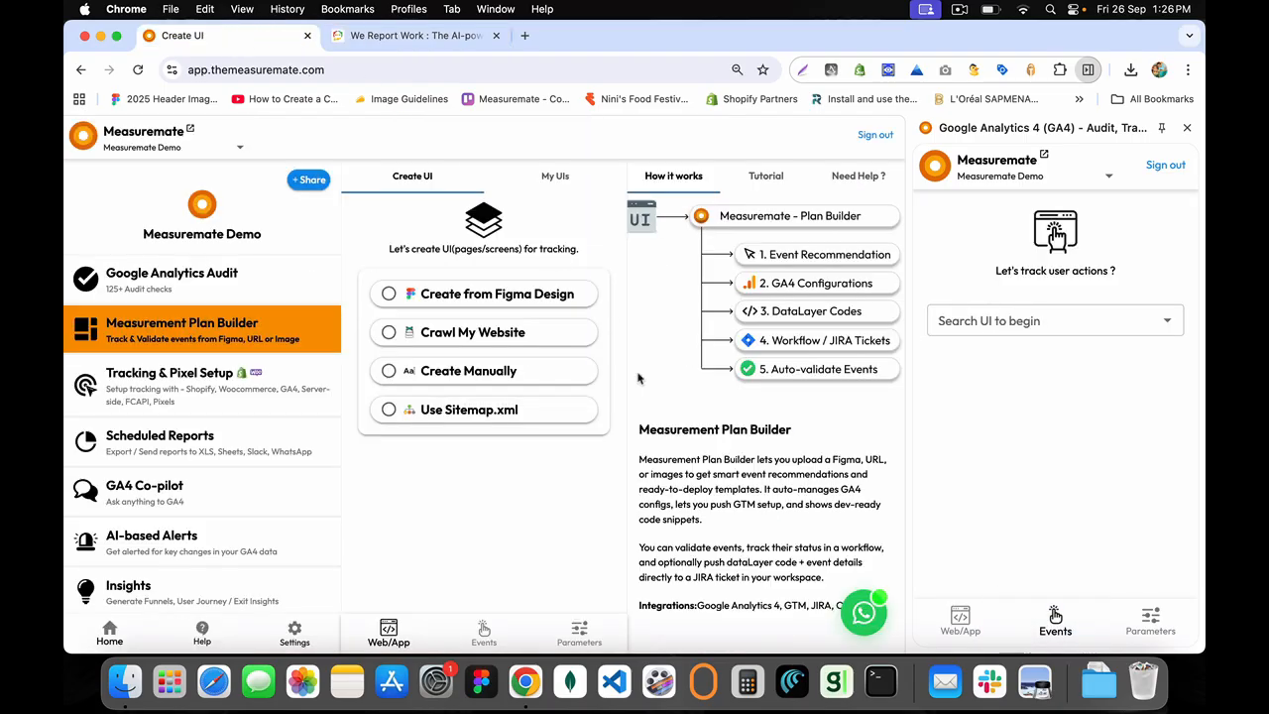
click(543, 176)
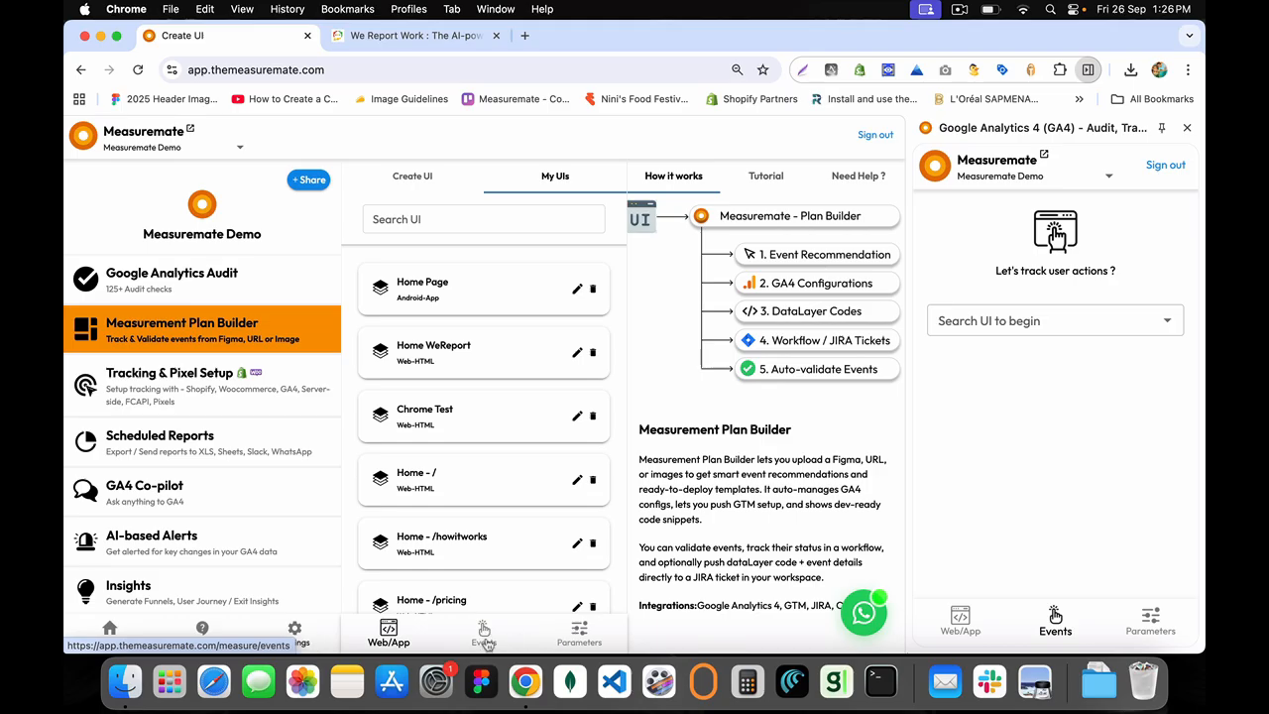
click(486, 643)
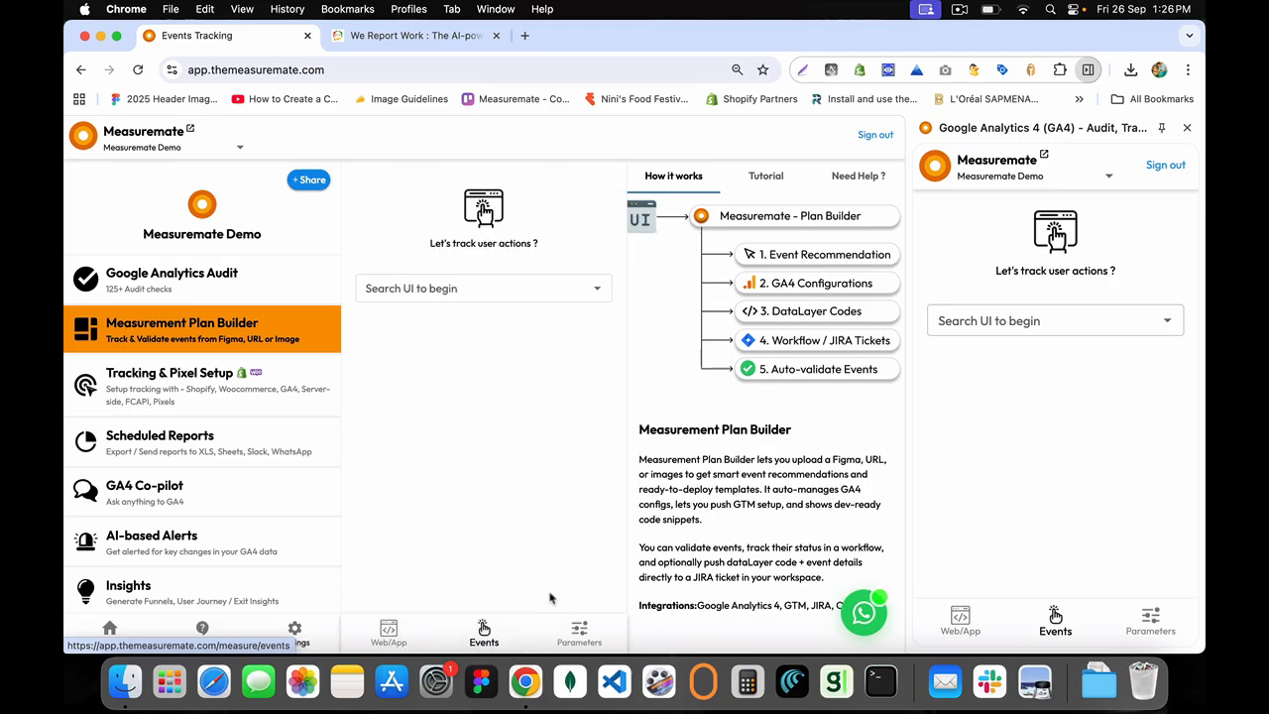
click(577, 635)
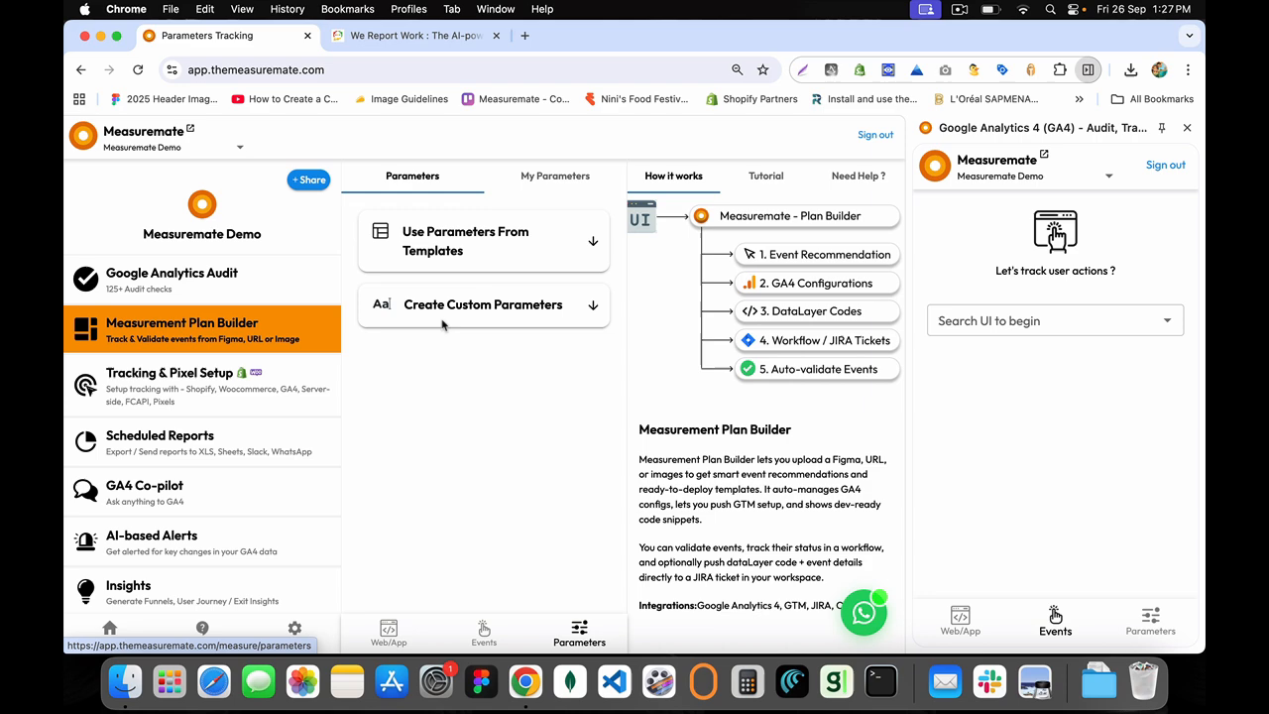
Open Google Analytics in a new browser tab and return to the wereport.work page
click(525, 36)
text(analytics)
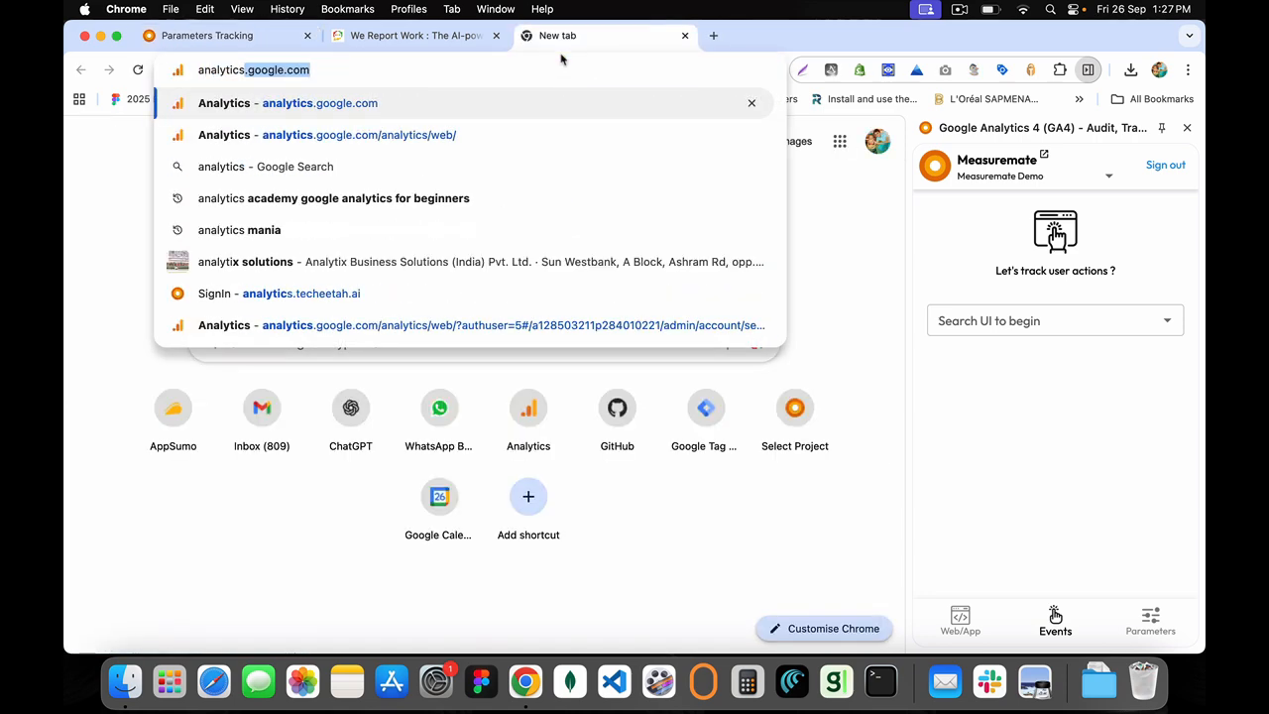
key(Return)
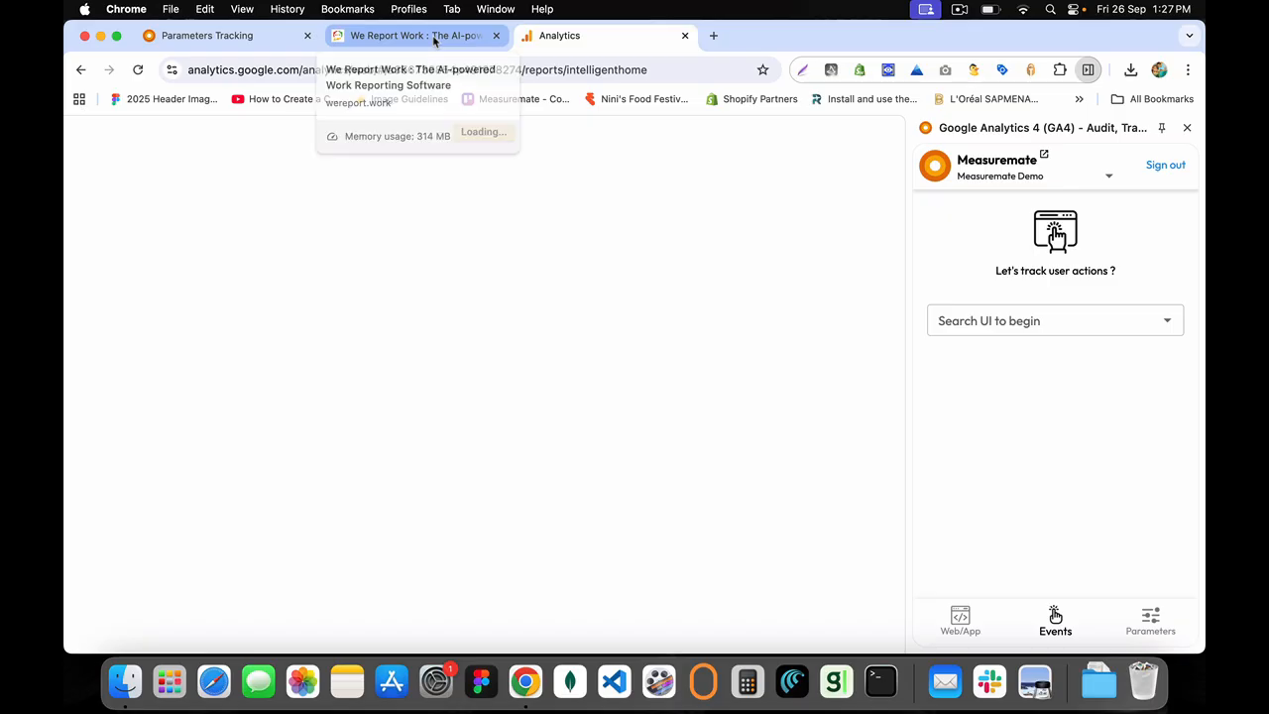
click(713, 36)
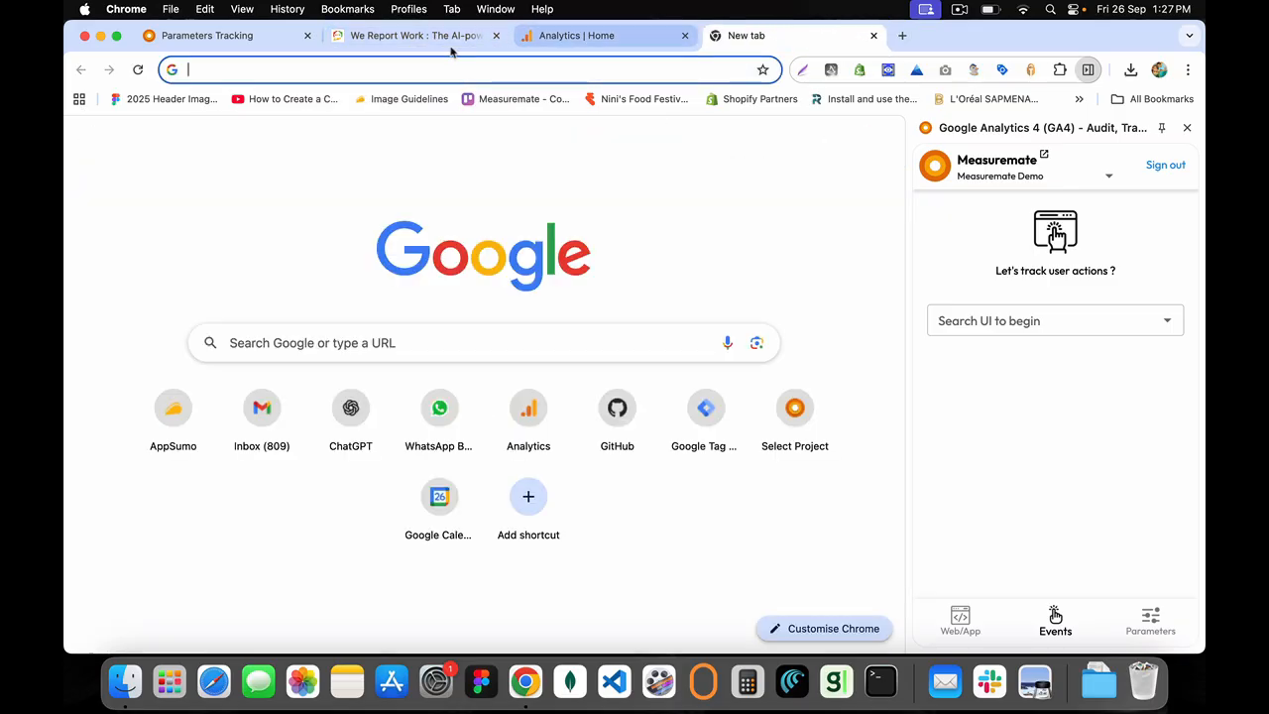
click(380, 71)
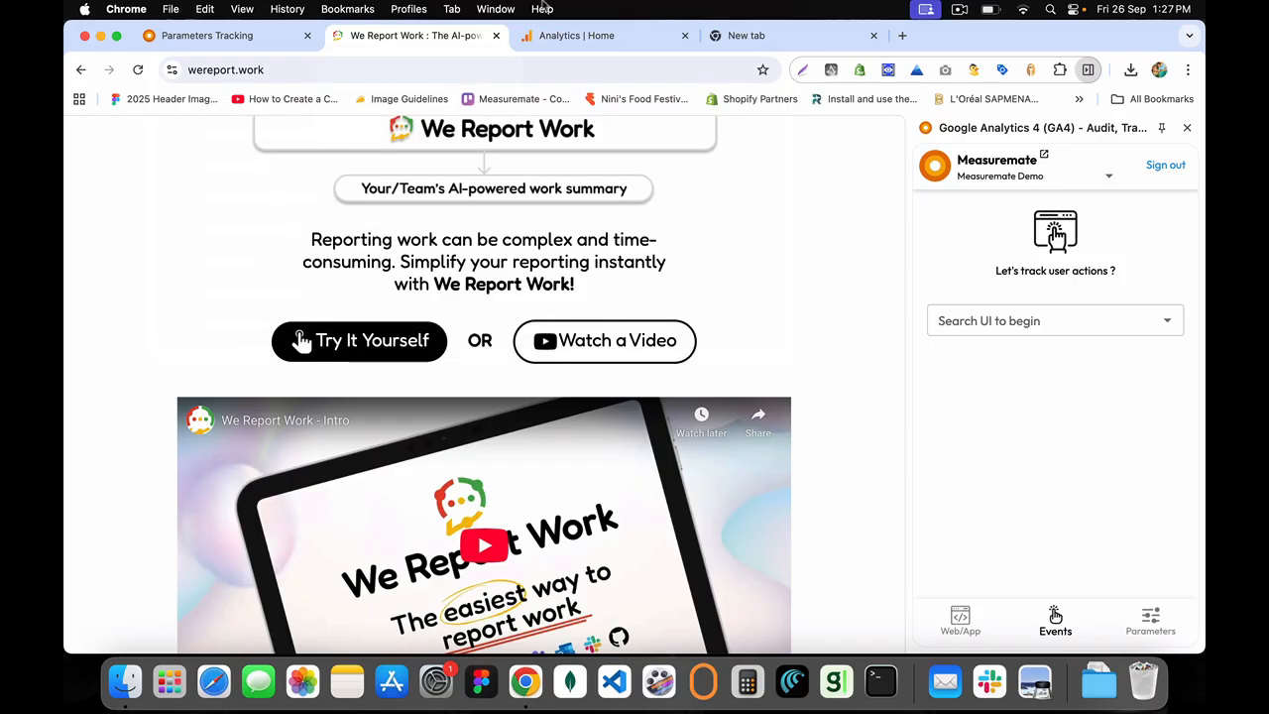
click(873, 36)
Check the intro video on the home page and write "video_click" in a new note in Notes
scroll(421, 467, down, 3)
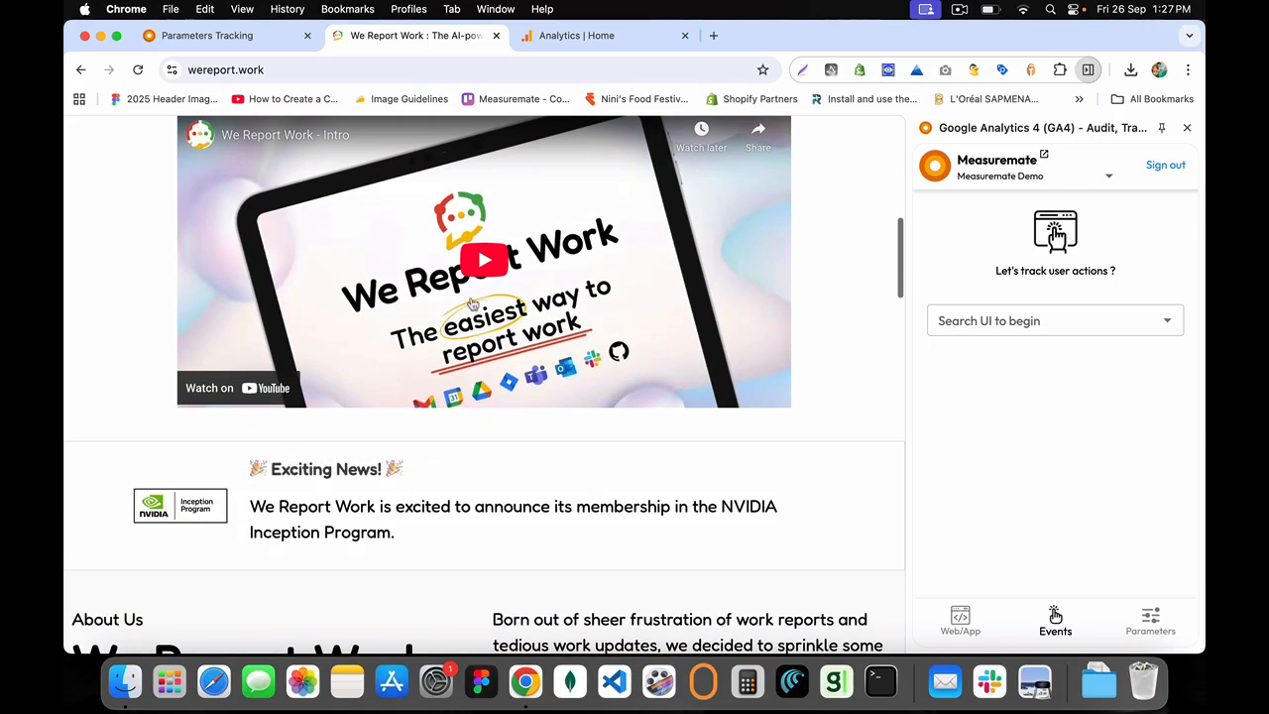
scroll(485, 264, up, 1)
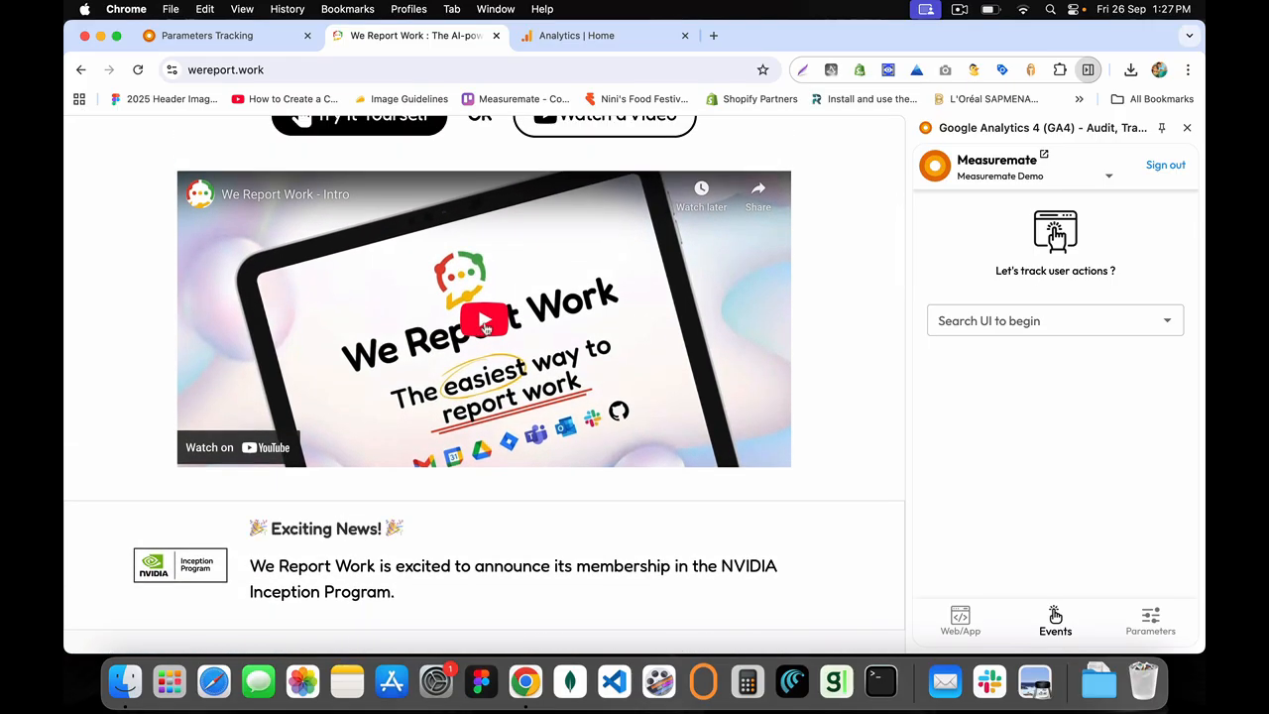
click(347, 681)
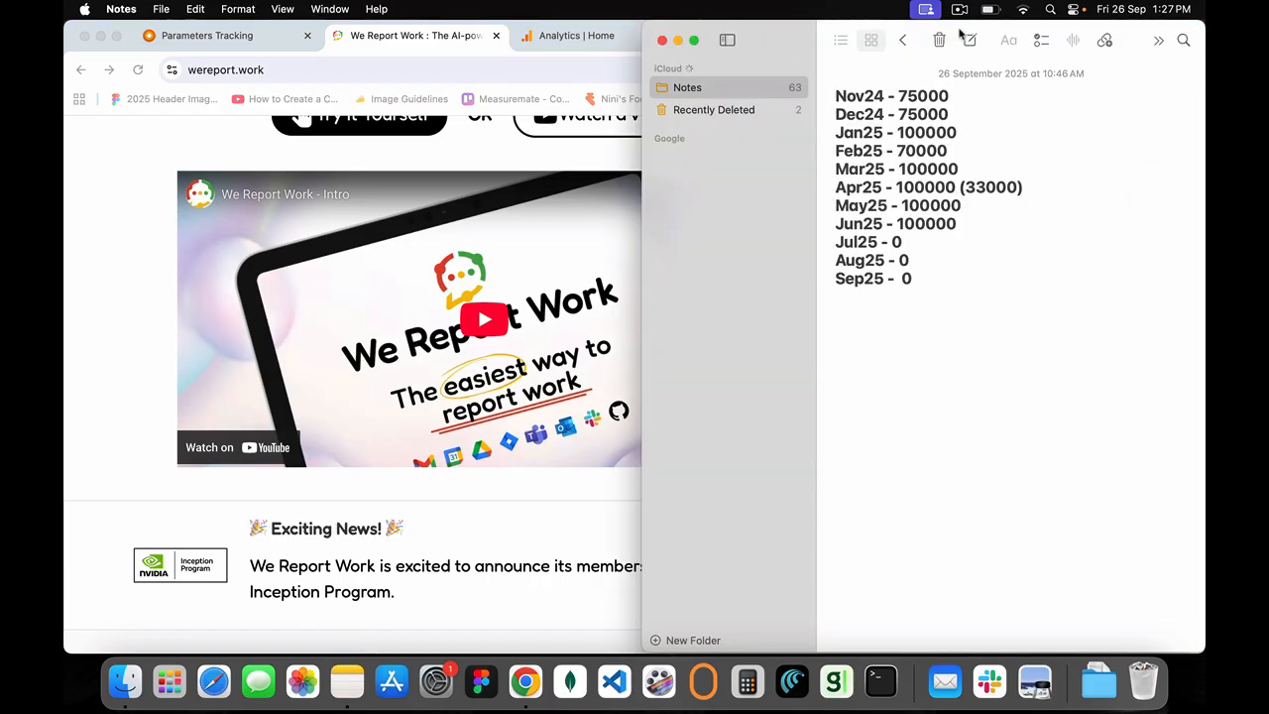
click(969, 39)
text(vide)
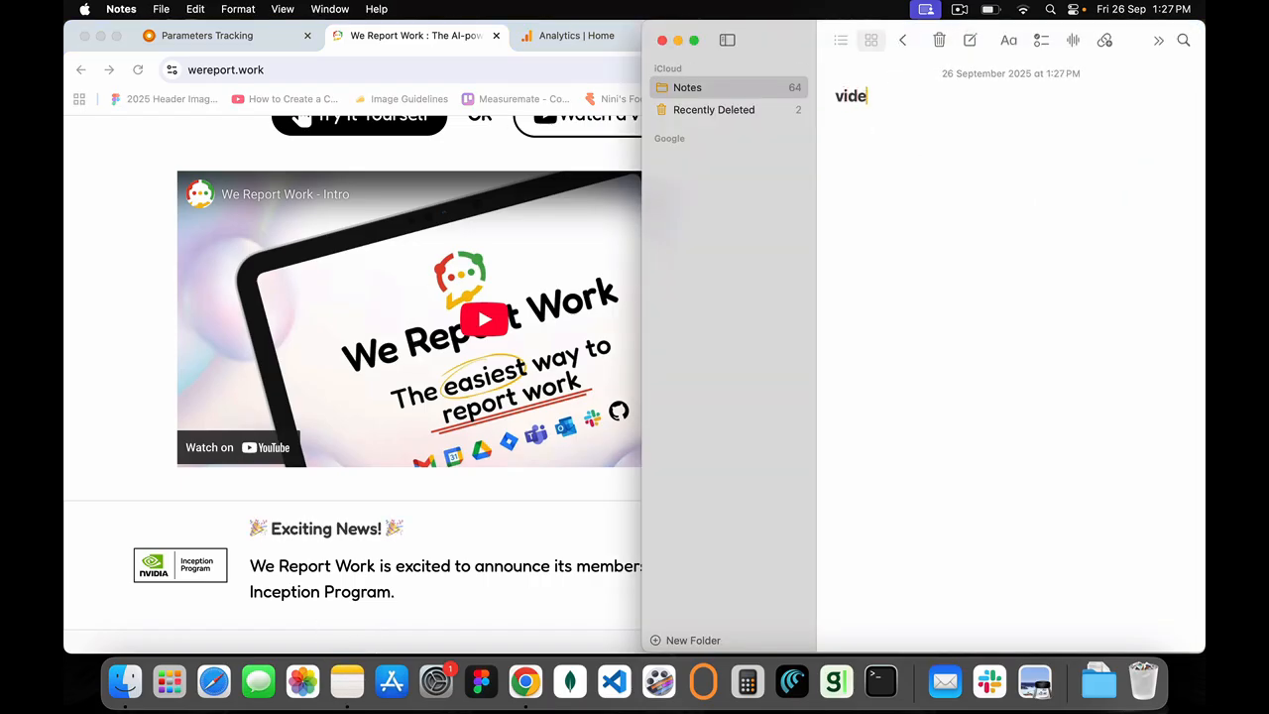
text(o_click)
key(super+a)
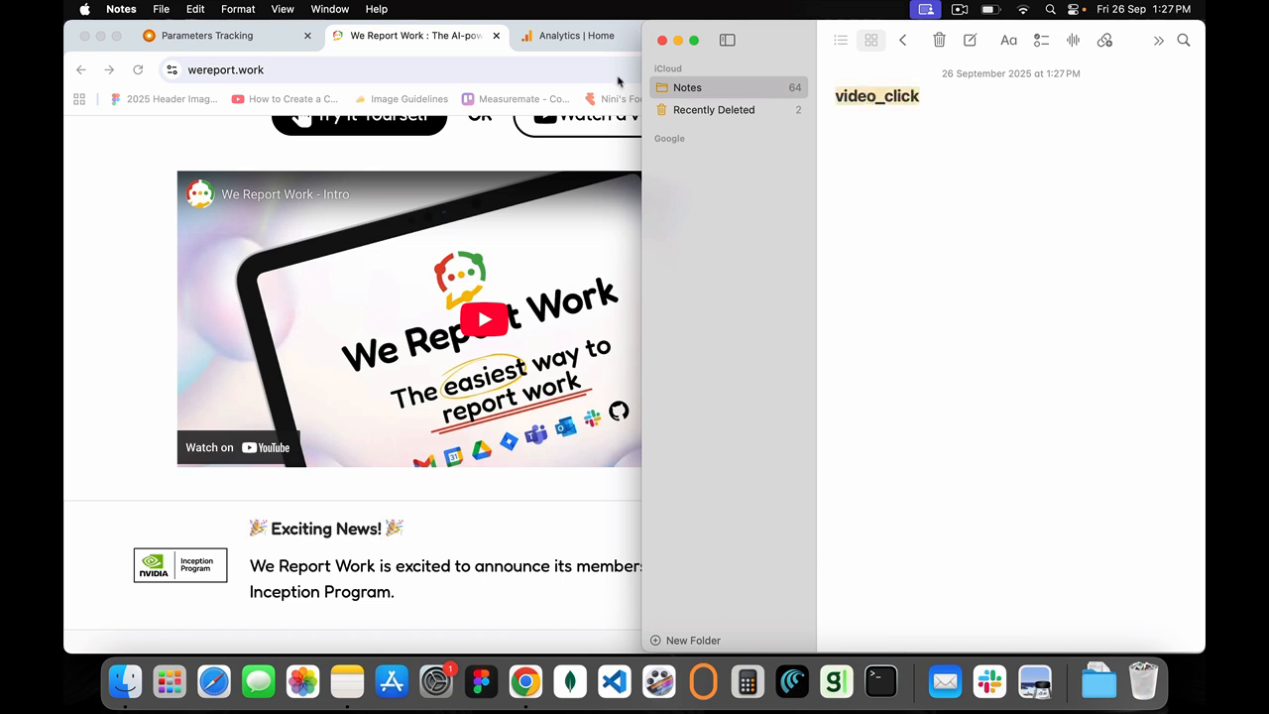
Switch to Google Analytics and examine the event names in the Events report under user engagement and retention
key(super+Tab)
click(598, 37)
mouse_move(77, 247)
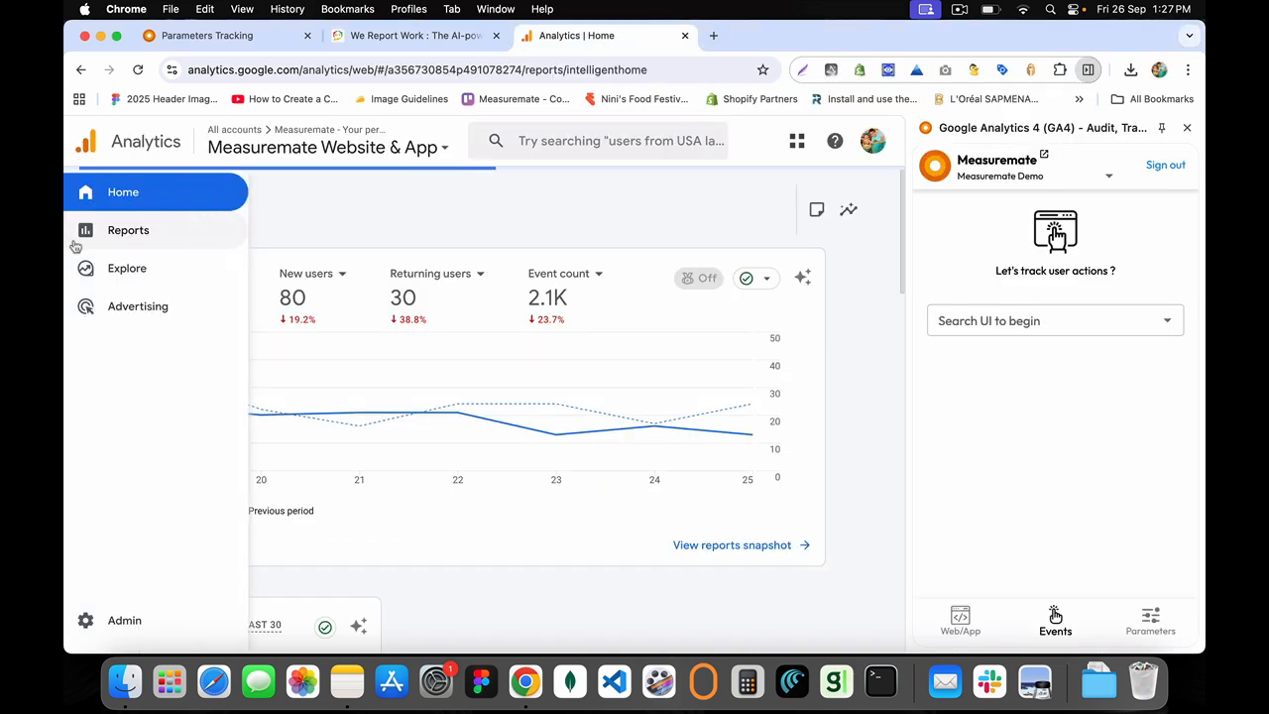
click(147, 239)
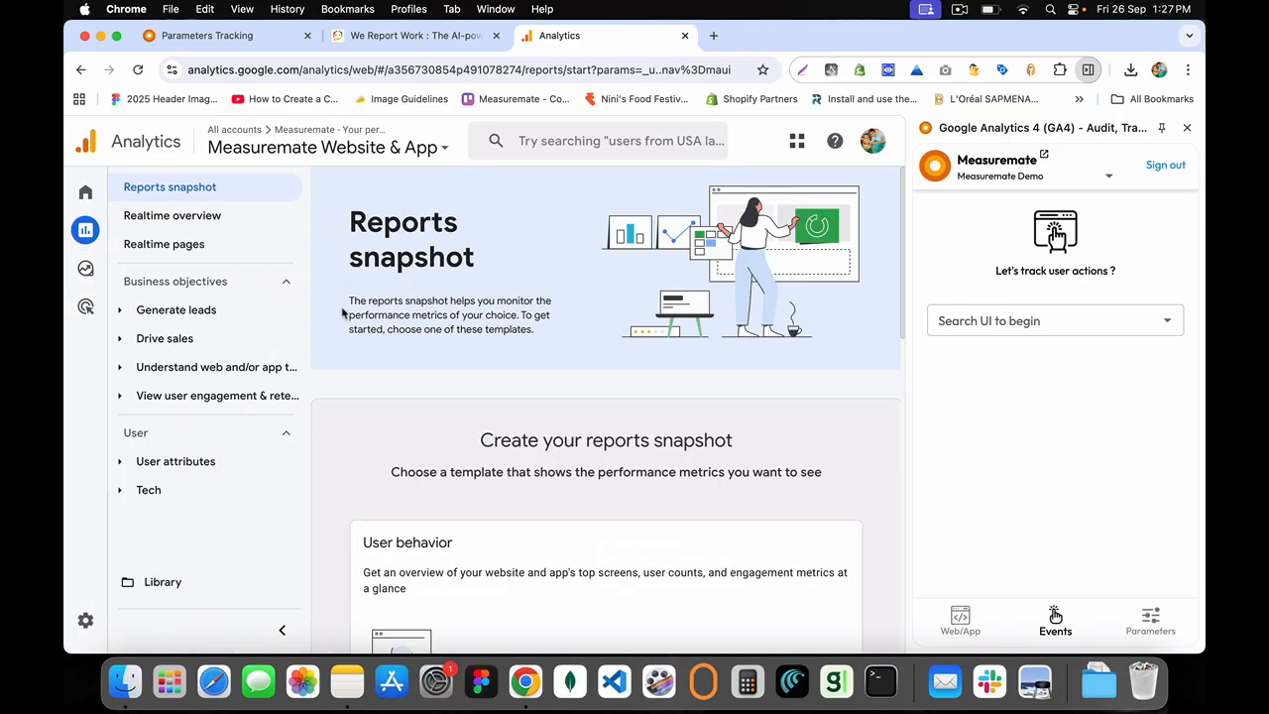
click(182, 398)
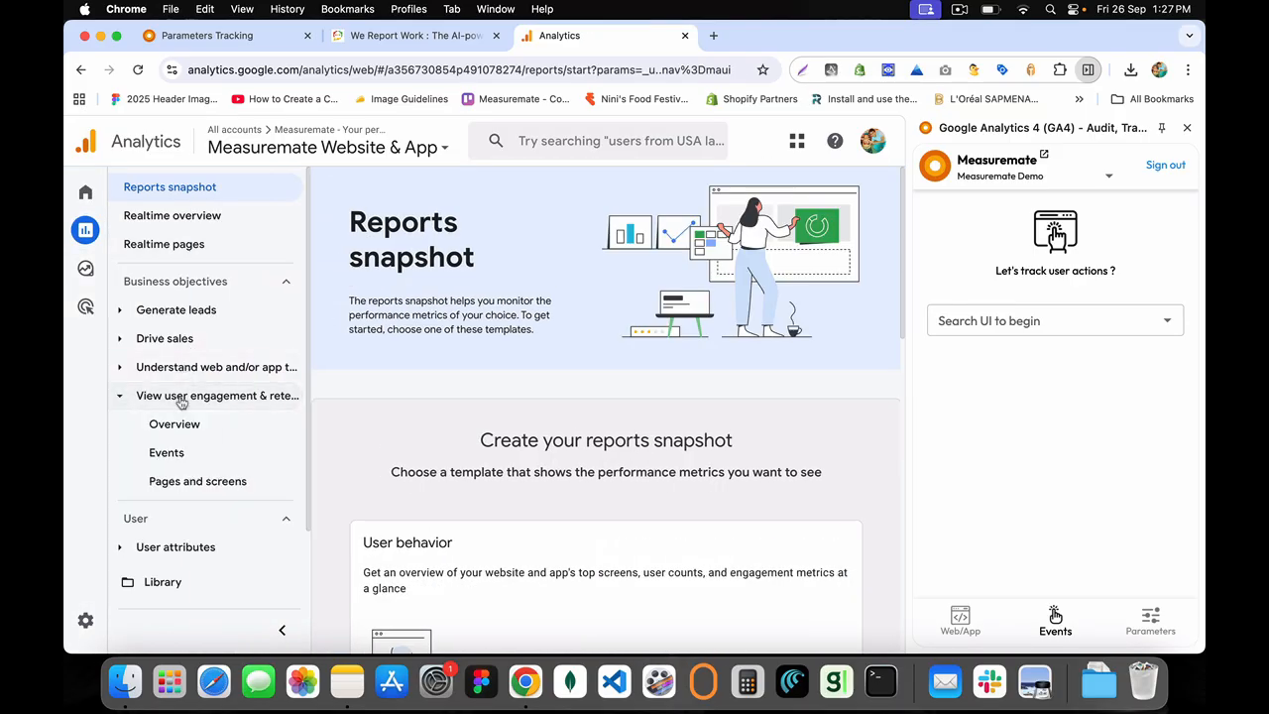
click(178, 451)
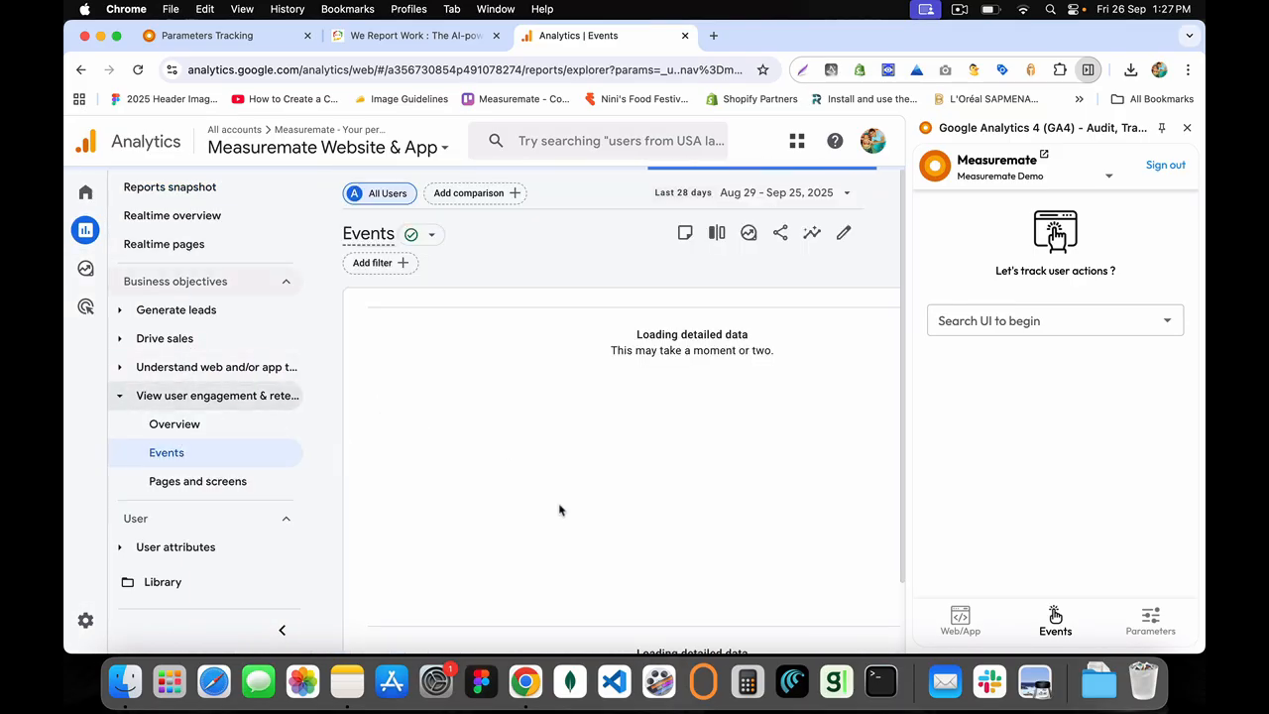
scroll(555, 495, down, 3)
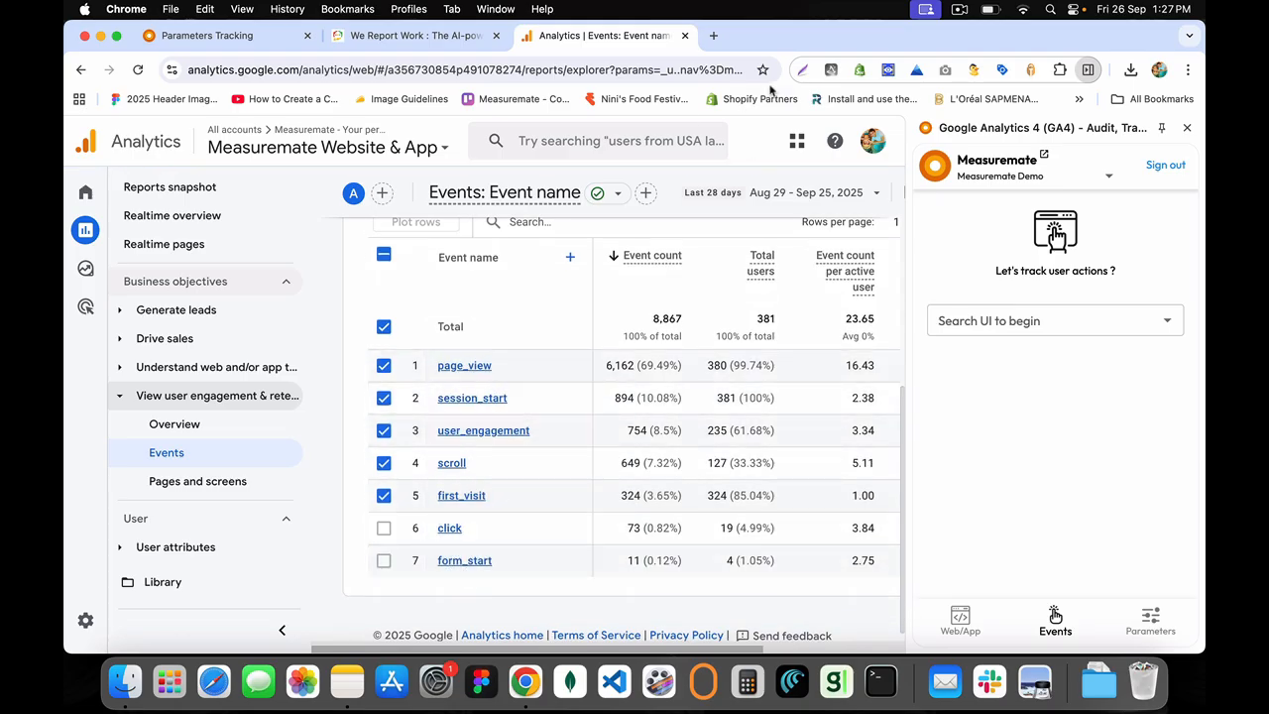
Switch to Notes and paste a copy of "video_click" below the original, leaving a blank line between them
key(super+Tab)
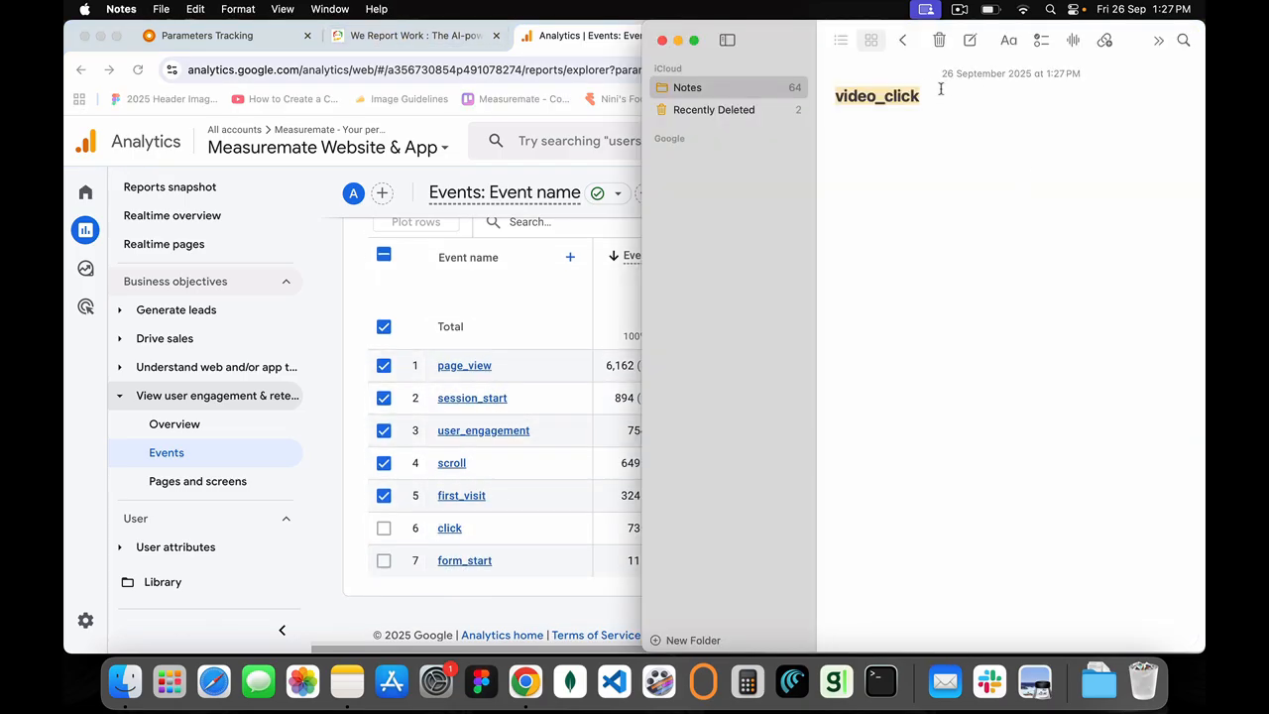
click(847, 95)
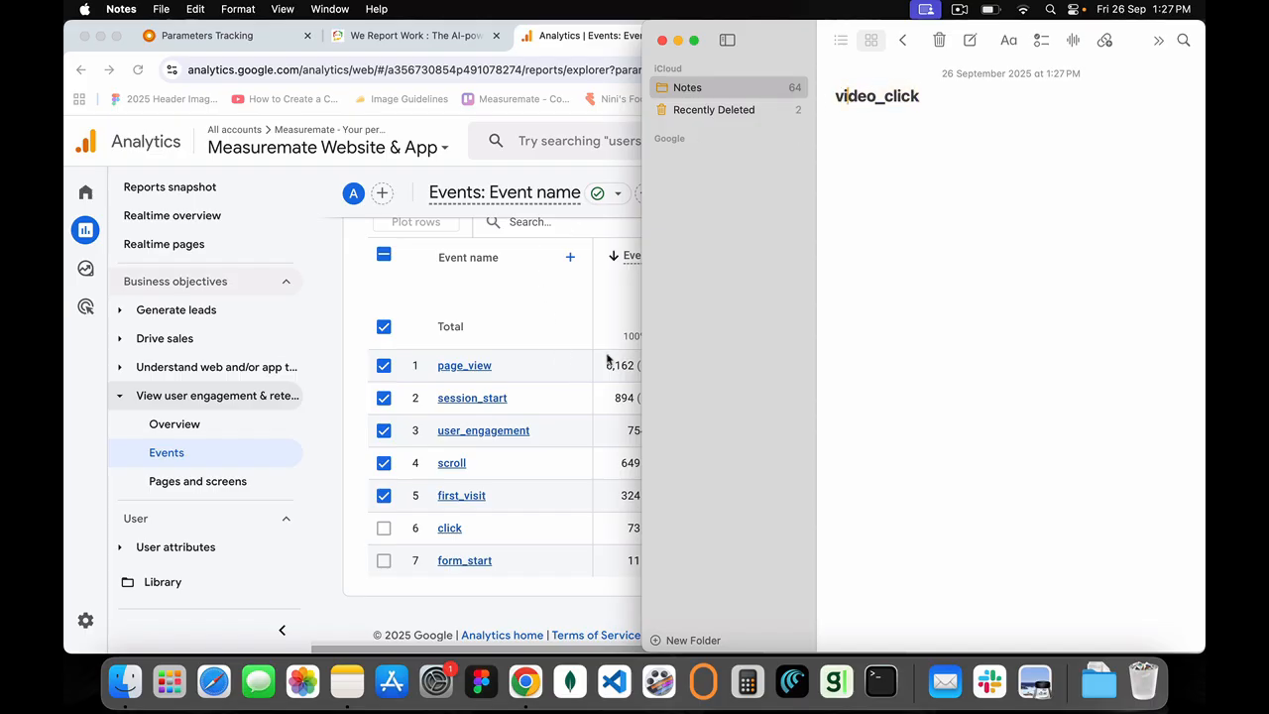
double_click(863, 106)
click(942, 94)
key(shift+super+Right)
key(super+c)
key(Right)
key(Return)
key(Return)
key(super+v)
Change the copied "video_click" line in the note to "video_title"
key(shift+super+Left)
text(-)
key(super+z)
key(shift+super+Left)
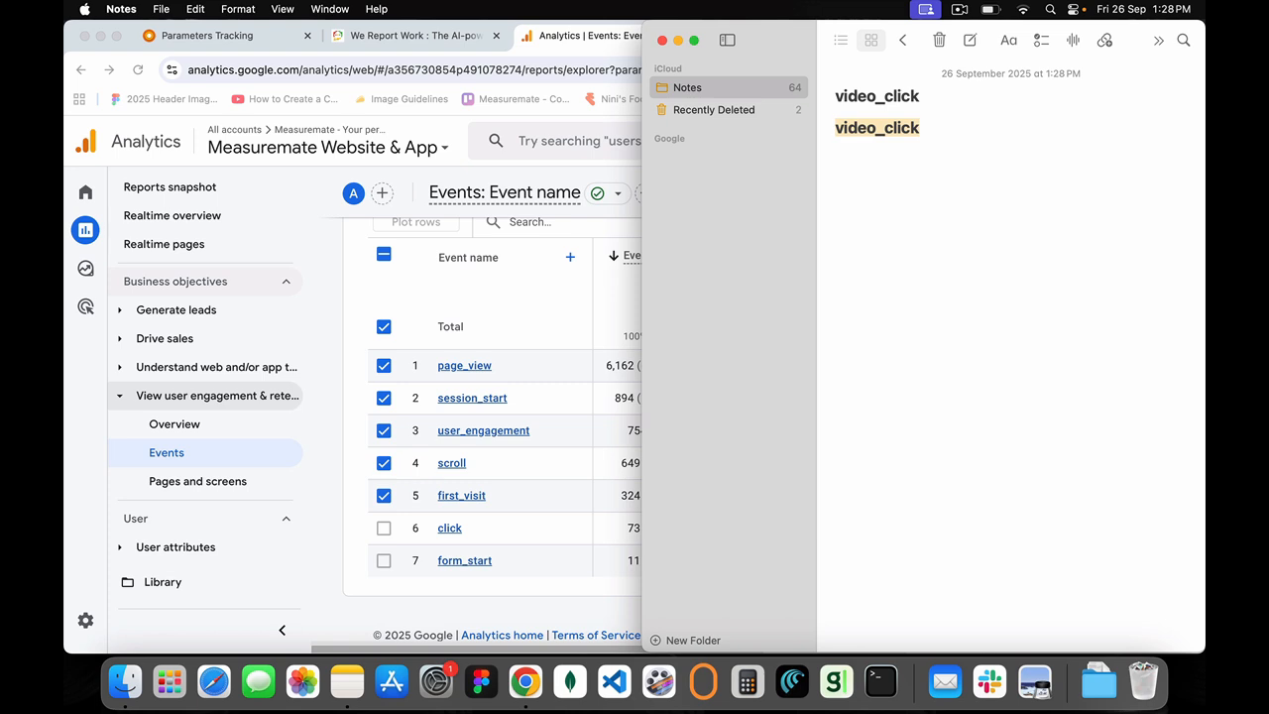
key(Right)
key(shift+Left)
text(ti)
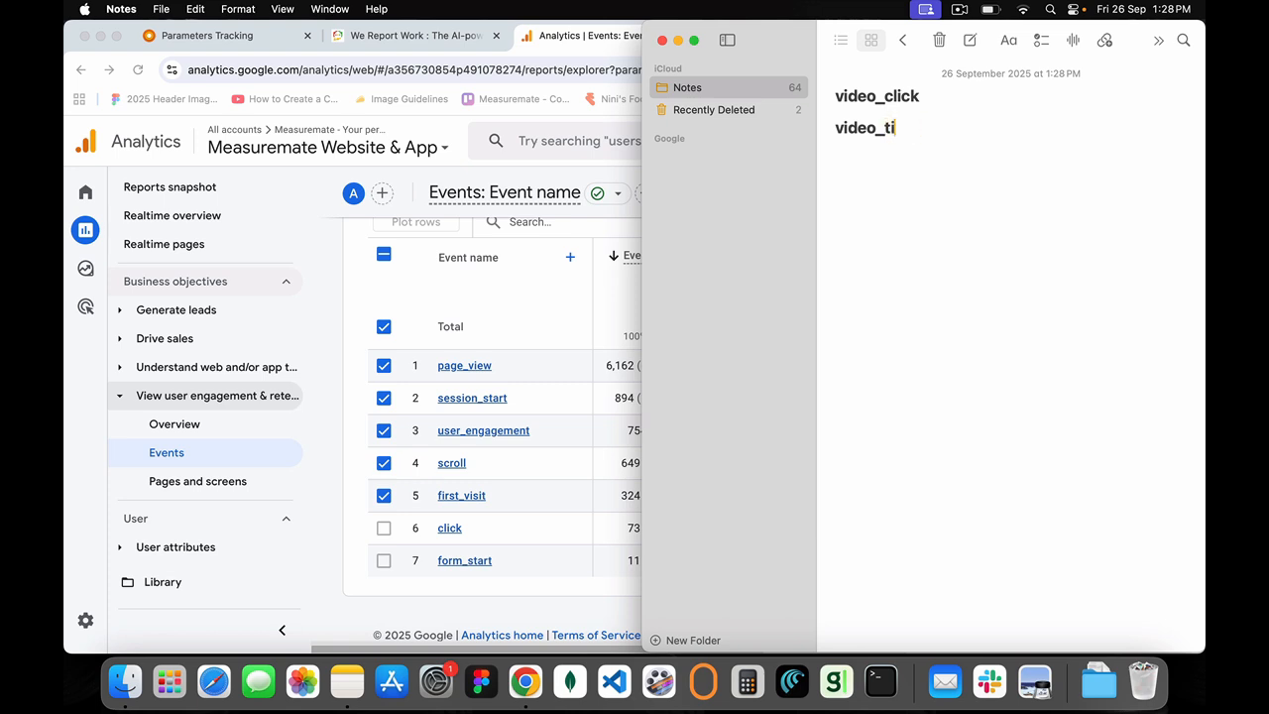
Paste a copy of the "video_title" line below it in the note and change the copy to "video_id"
key(shift+super+Left)
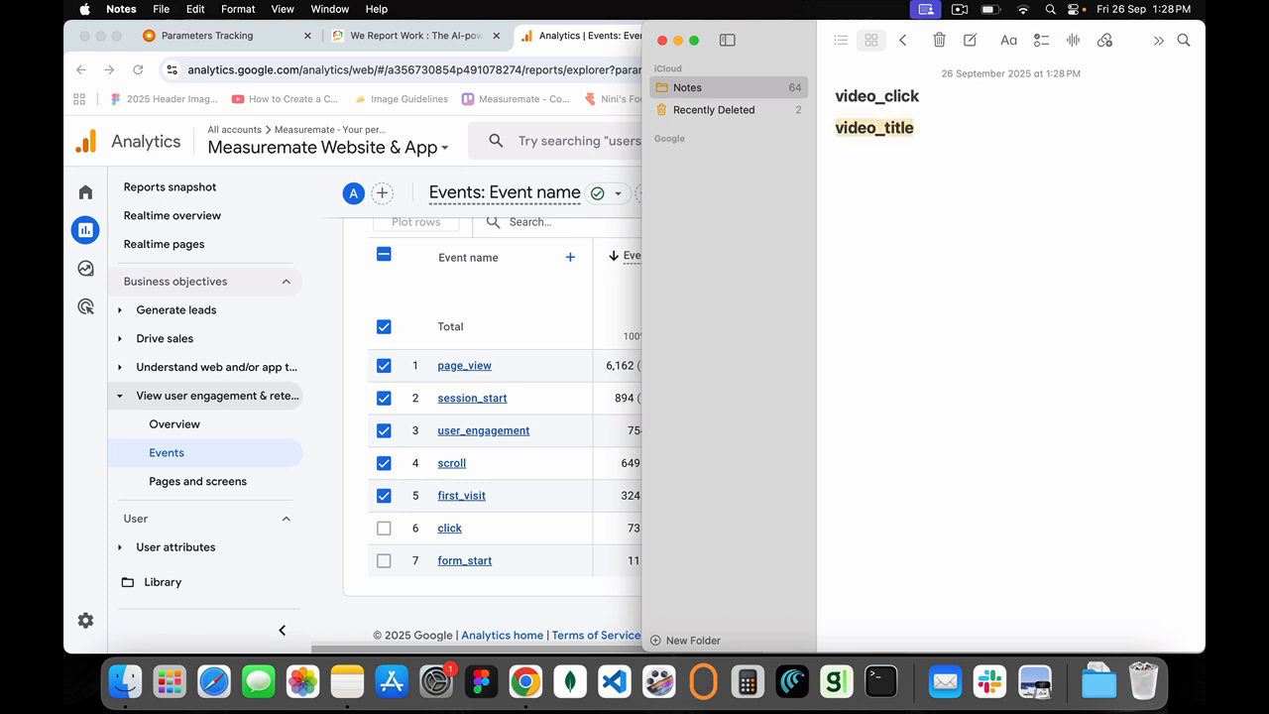
key(super+c)
key(Right)
key(Return)
key(super+v)
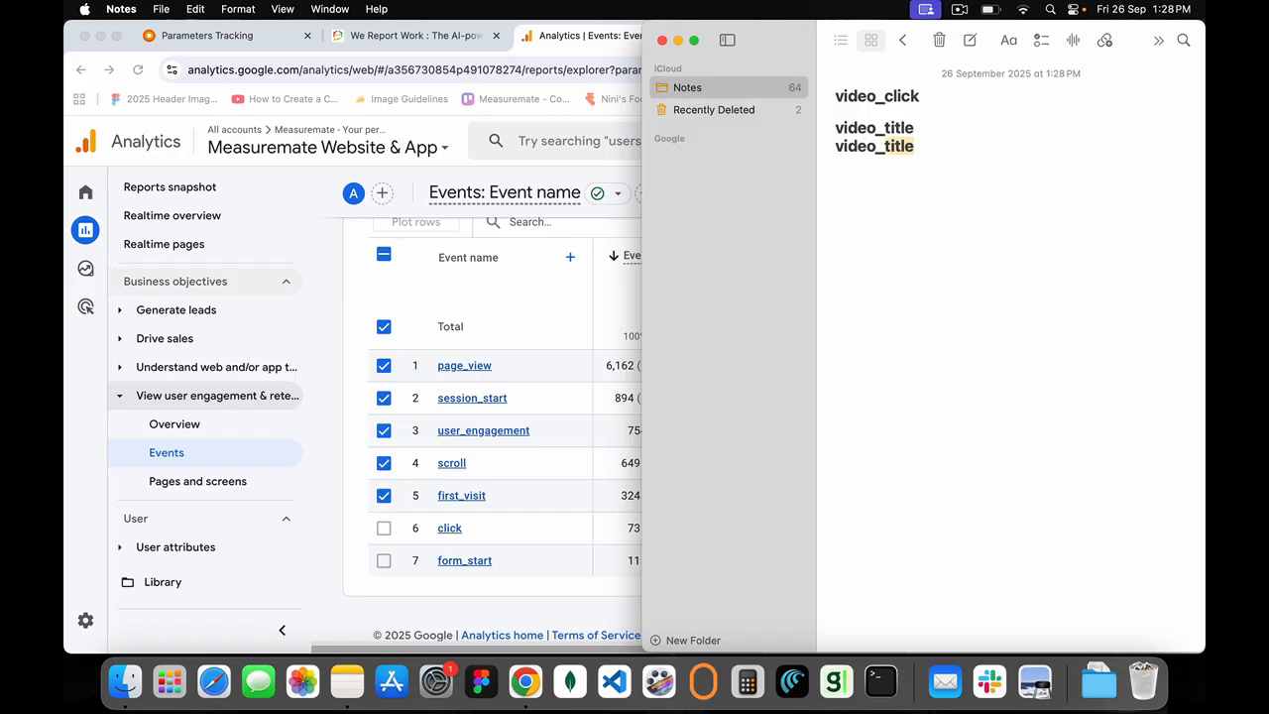
text(id)
Duplicate the "video_id" line, add ", video_progress" after "video_click" on the first line, and change the duplicate to "video_progress_percetage"
key(shift+super+Left)
key(super+c)
key(Right)
key(super+v)
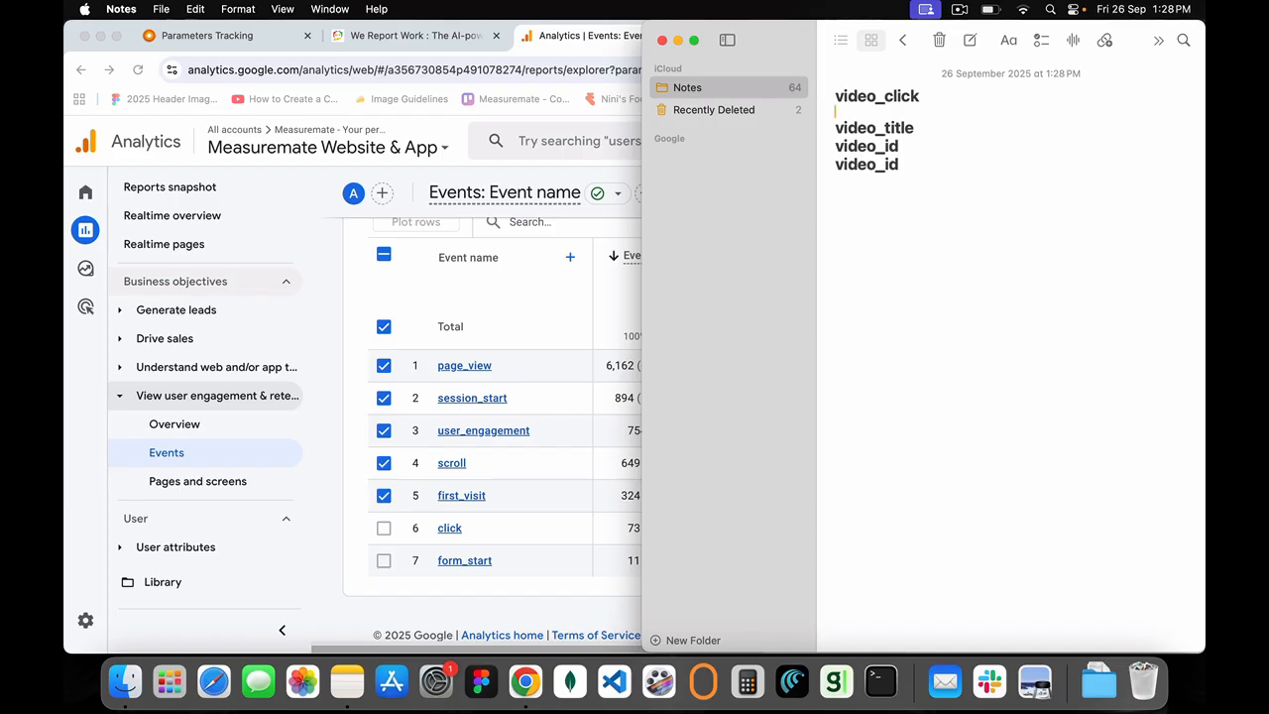
key(Up)
key(shift+super+Right)
key(Right)
text(,)
key(super+v)
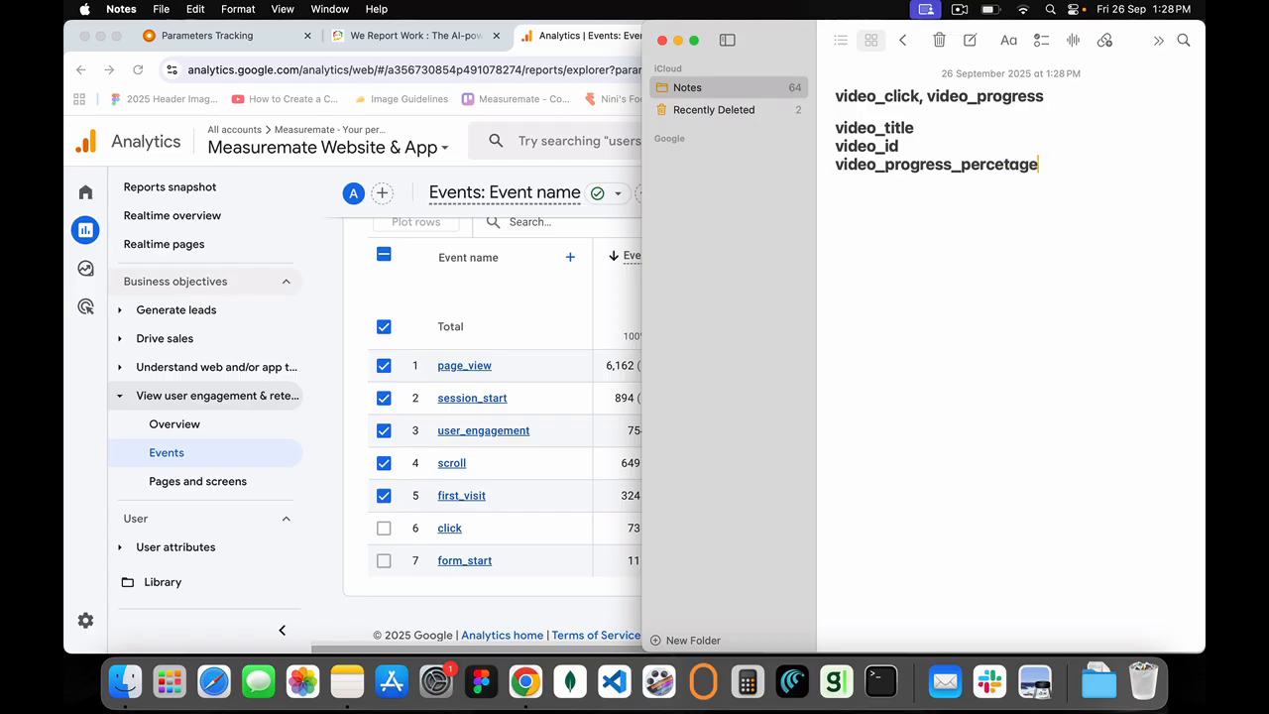
Review the video event names on the note's first line against the parameter names listed below them
key(shift+Up)
key(shift+Up)
key(shift+Up)
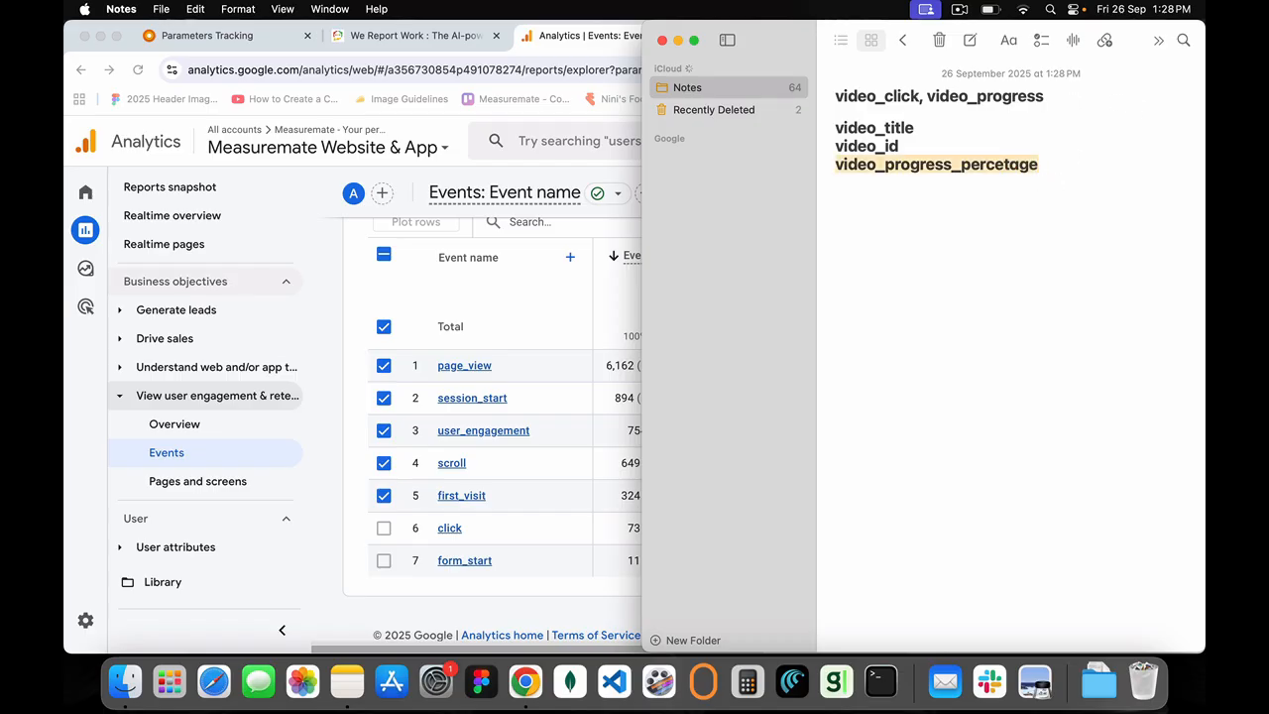
key(Left)
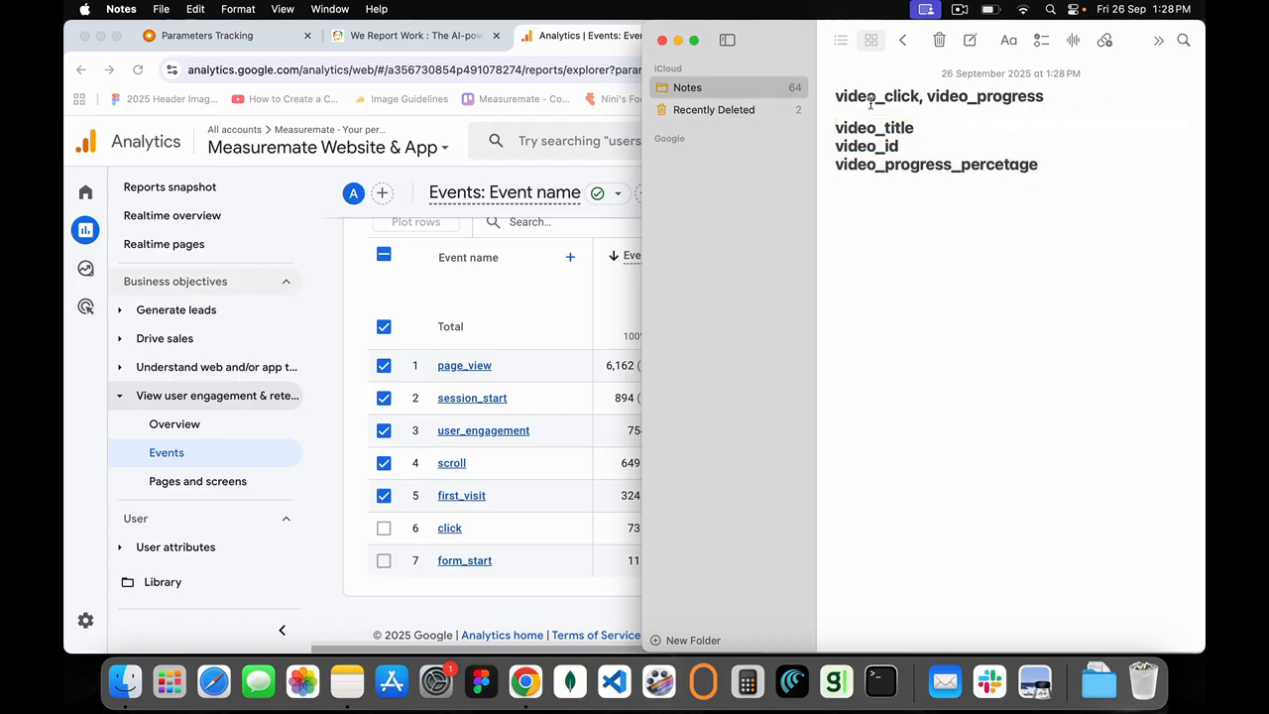
double_click(835, 95)
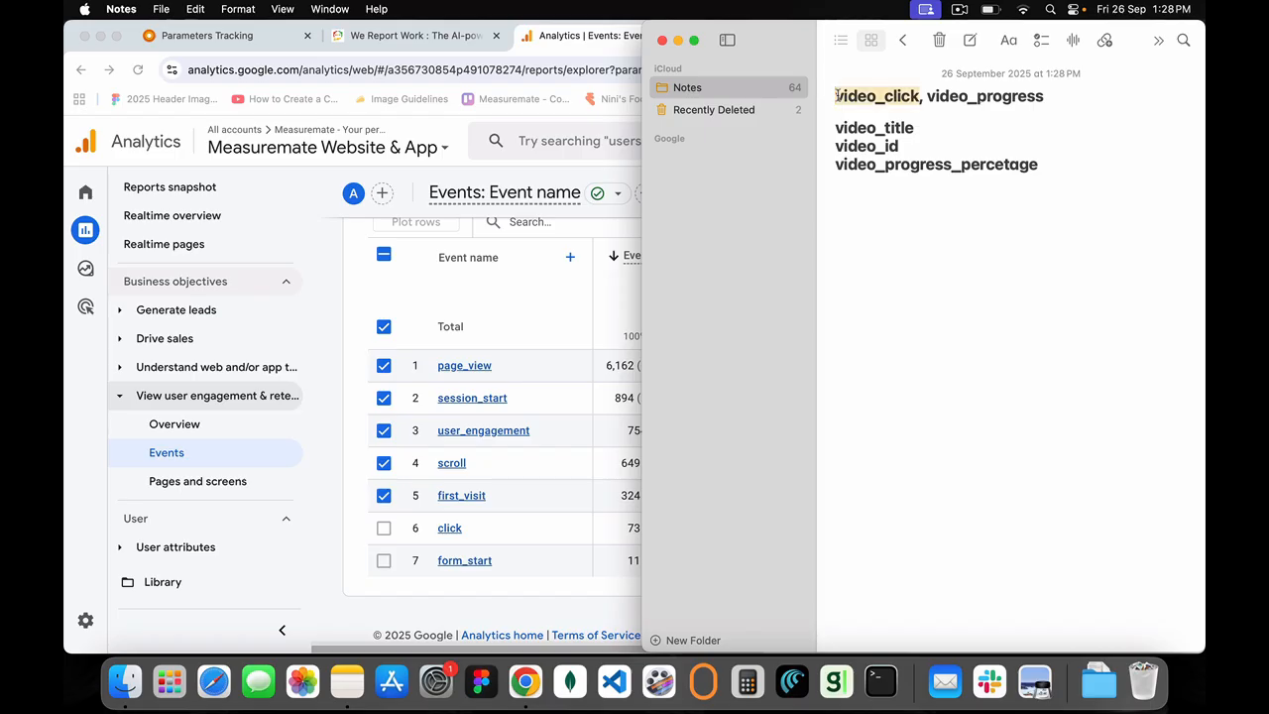
click(919, 96)
double_click(876, 96)
Switch to Google Analytics in Chrome and search the Events table for "form_start"
click(567, 336)
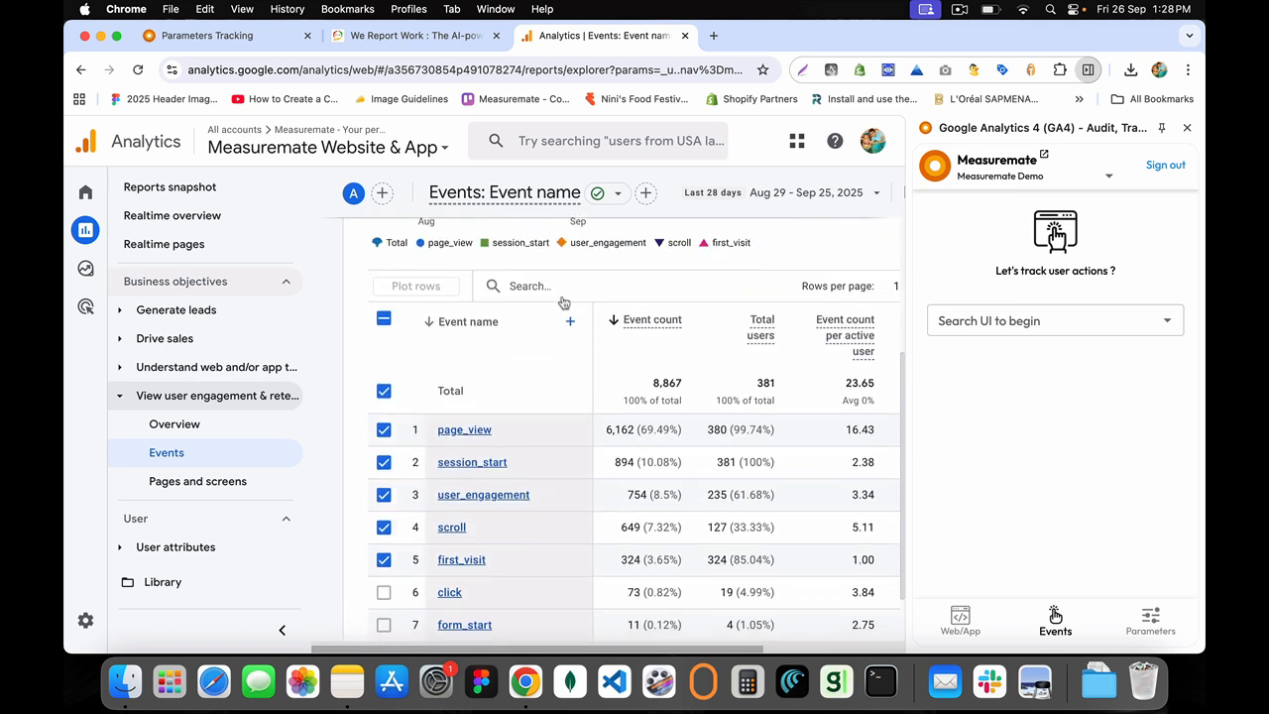
click(510, 273)
text(form_start)
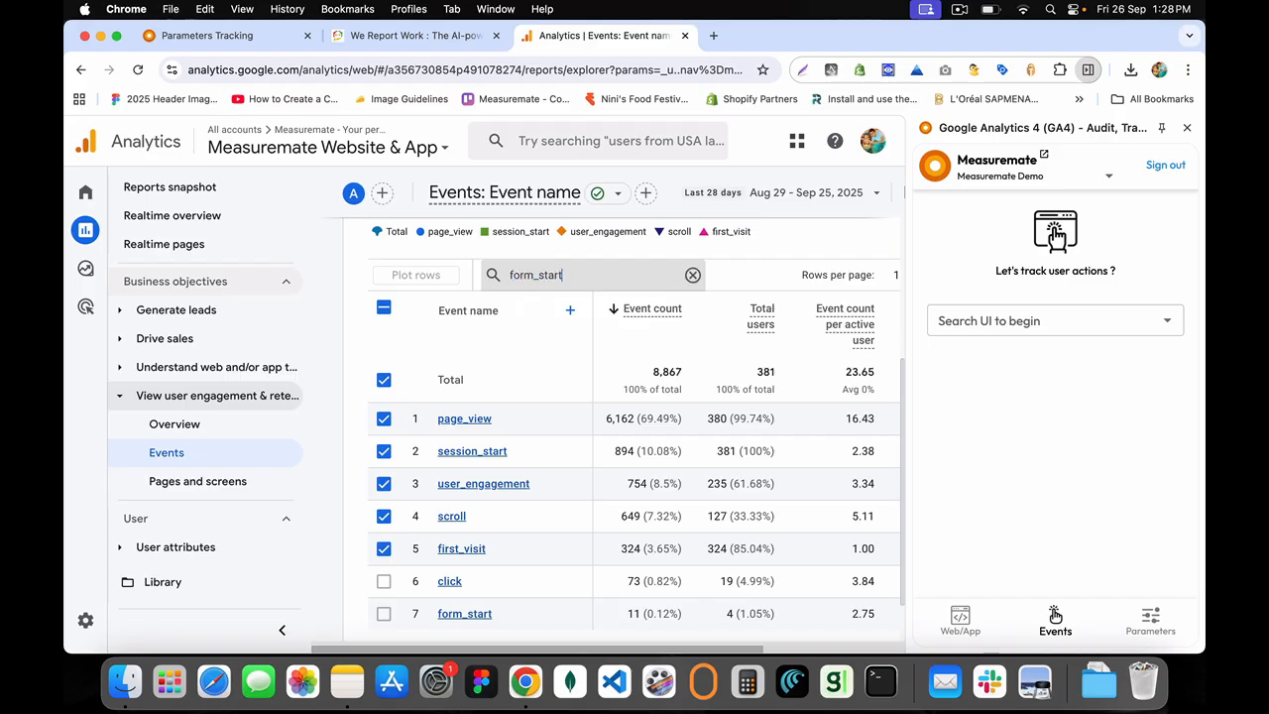
key(Return)
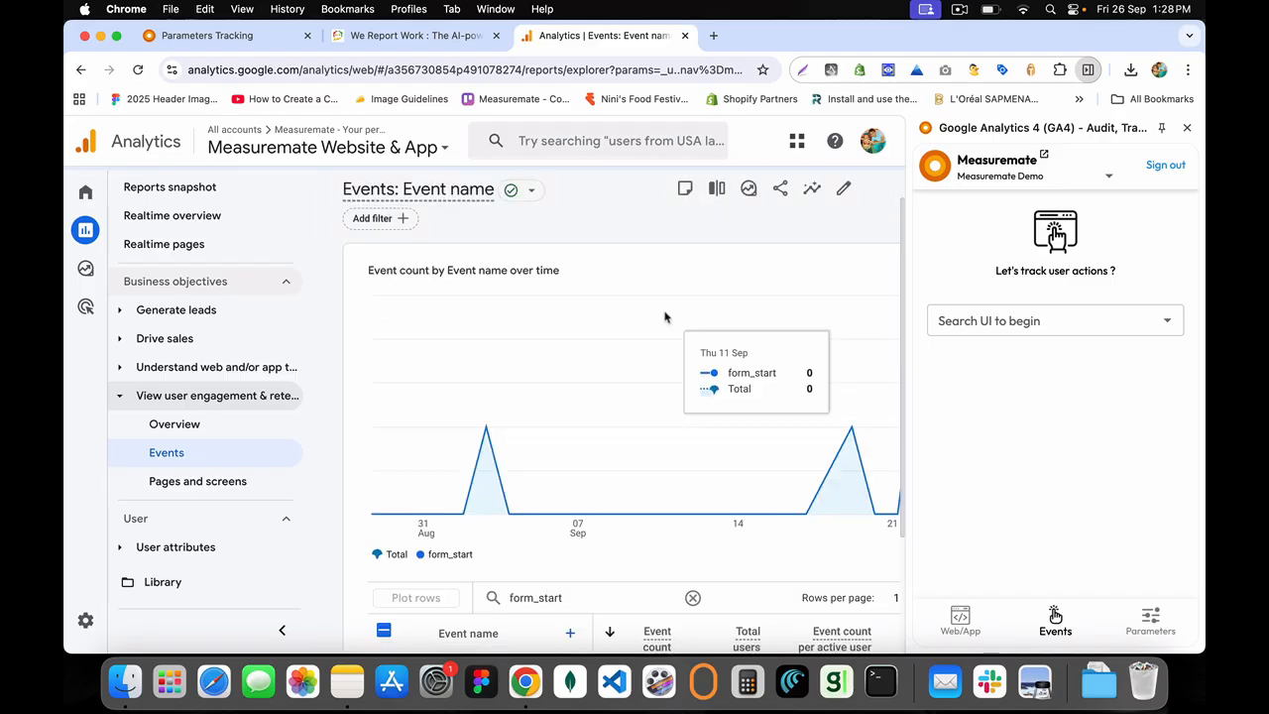
Add the custom dimension Form Name as a secondary dimension in the events table and replace it with Page URL
scroll(595, 445, down, 4)
click(569, 456)
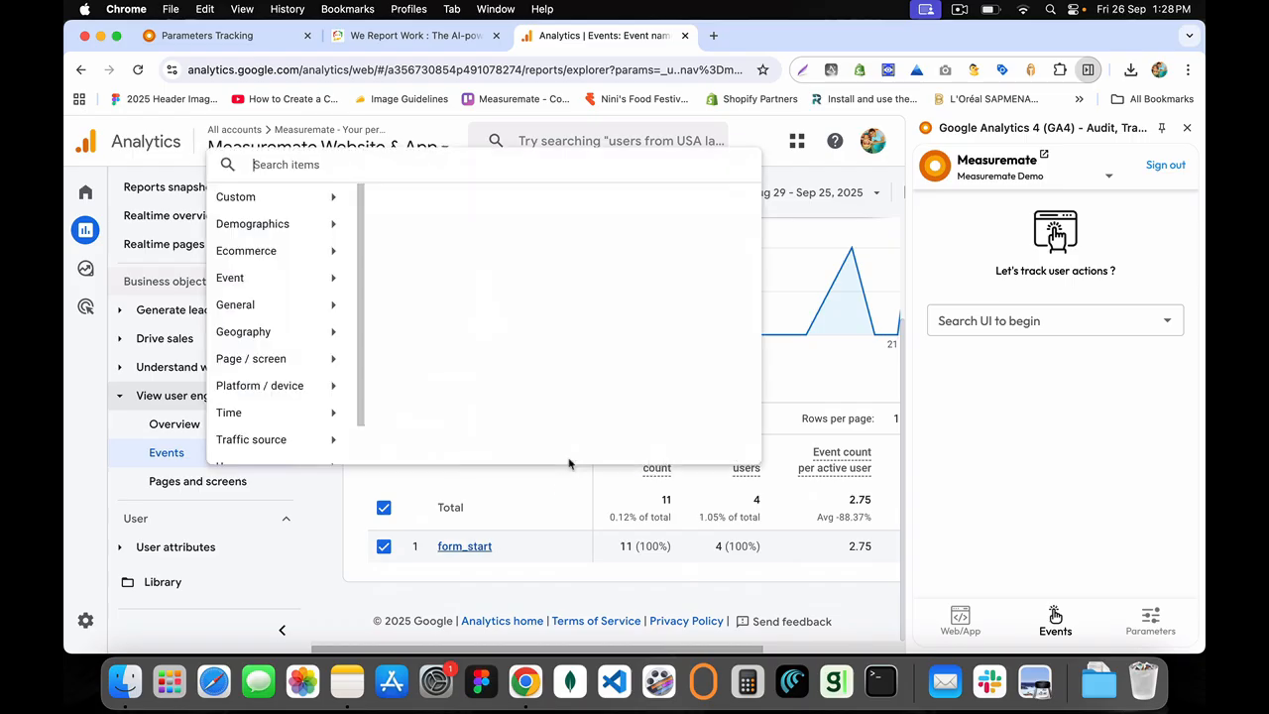
mouse_move(277, 198)
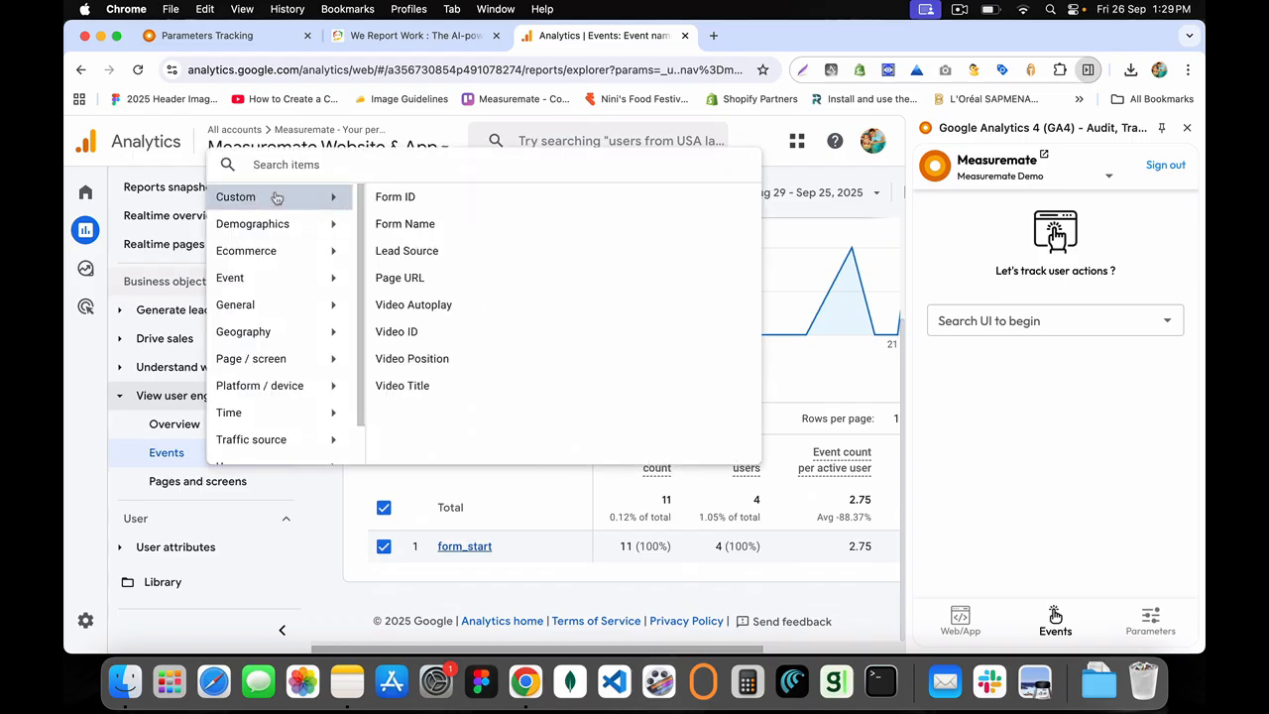
click(441, 226)
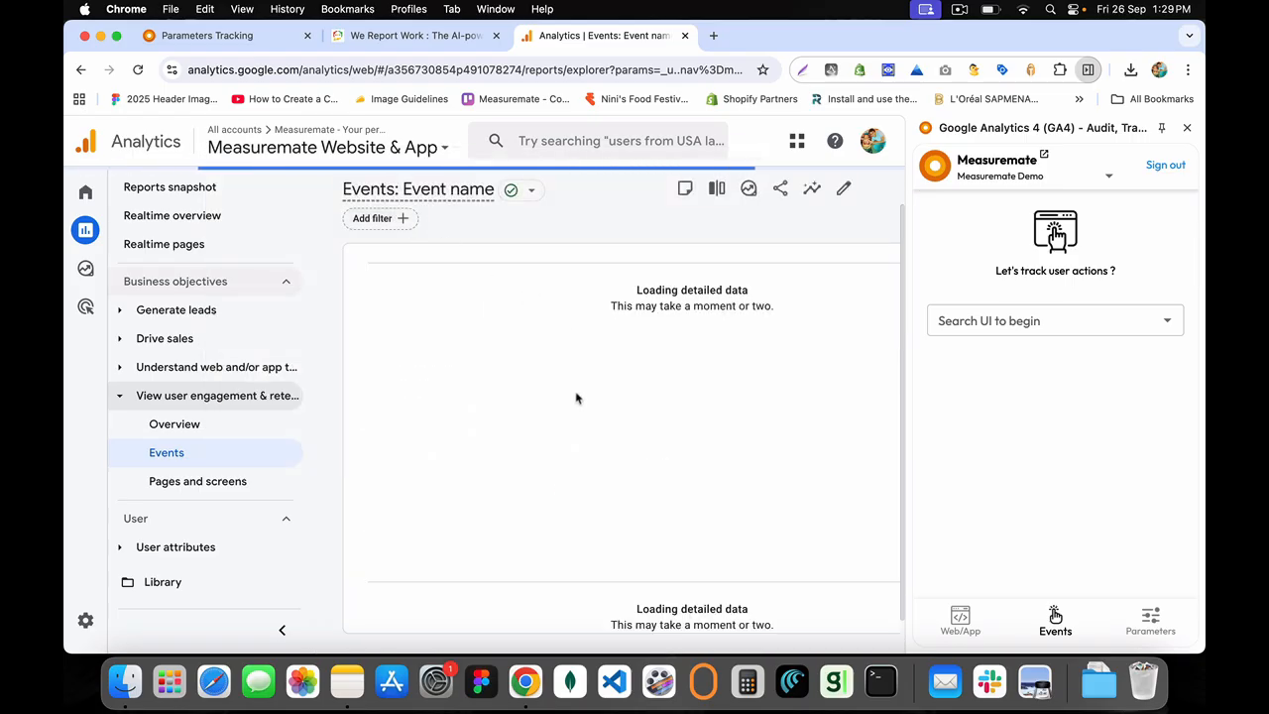
scroll(576, 398, down, 5)
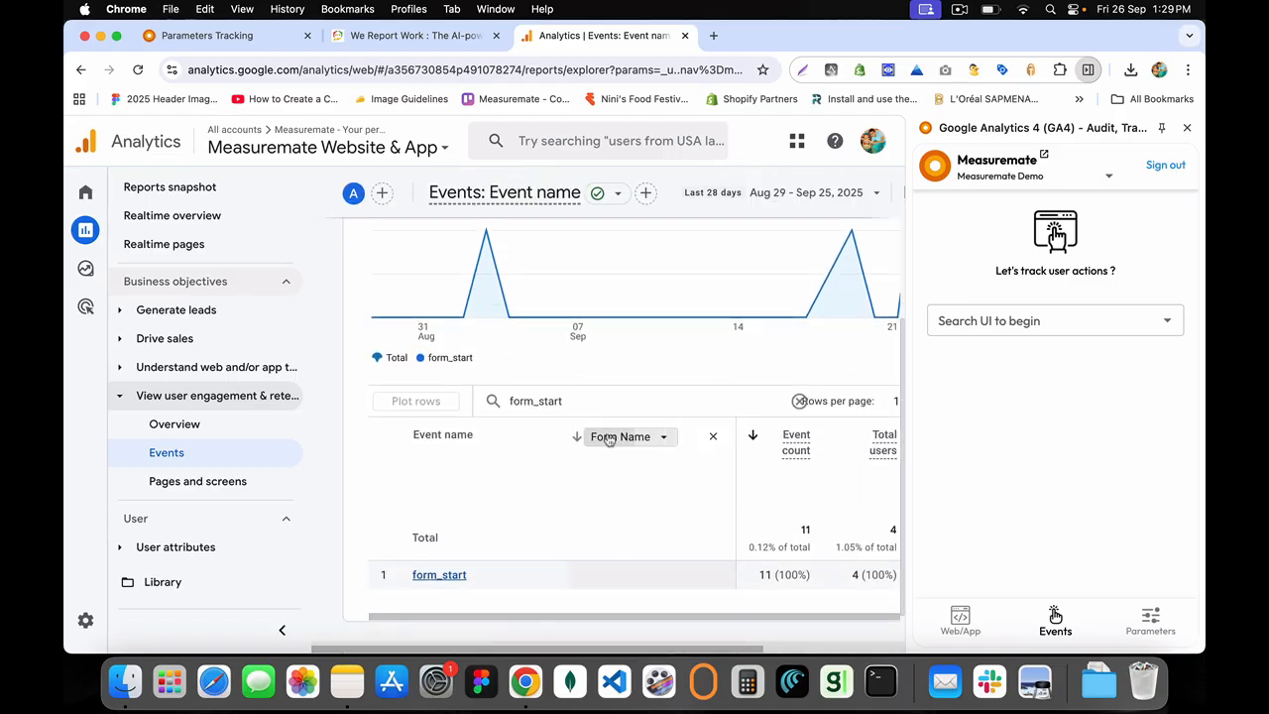
click(609, 438)
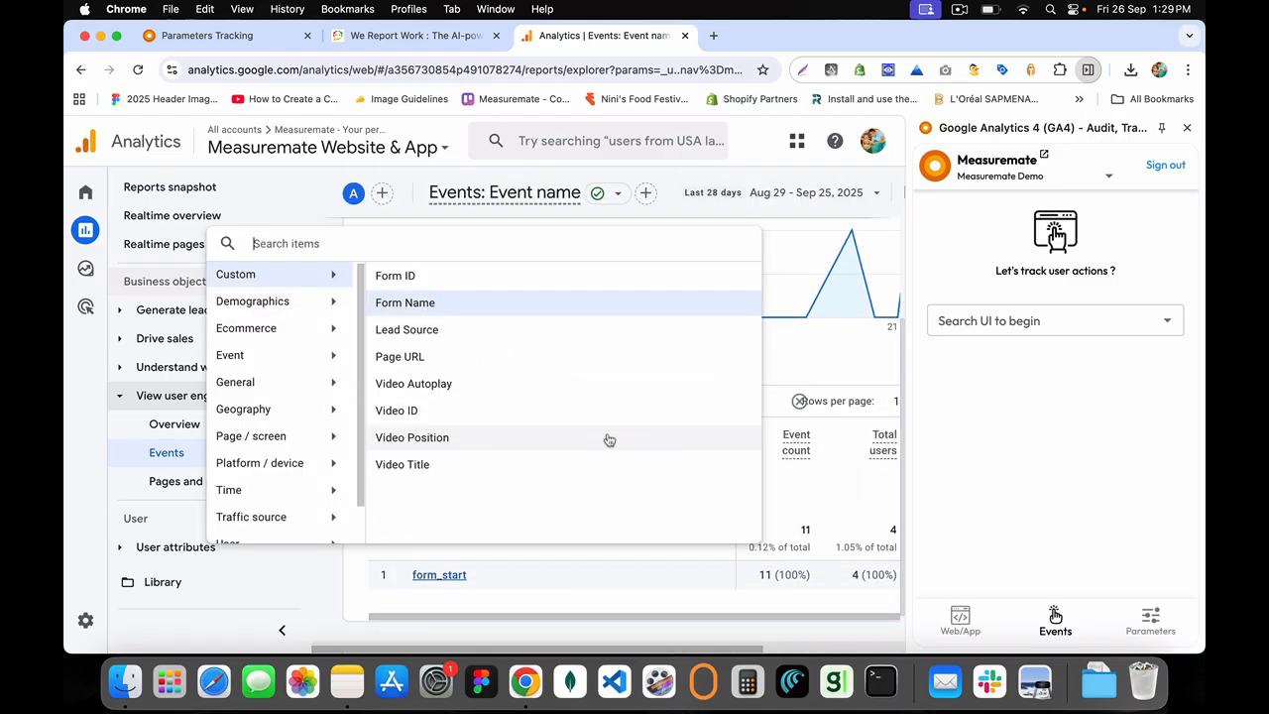
click(443, 365)
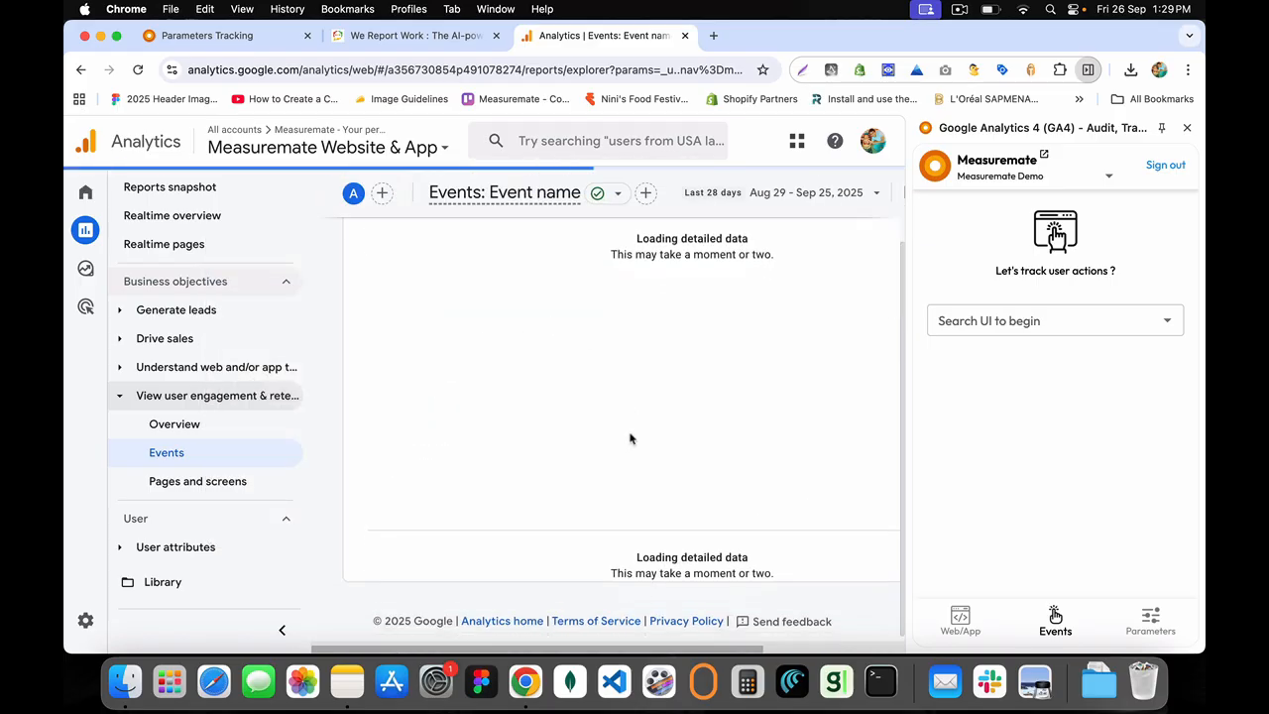
Change the table's secondary dimension to Page path and screen class and check the path of the form_start row
click(604, 396)
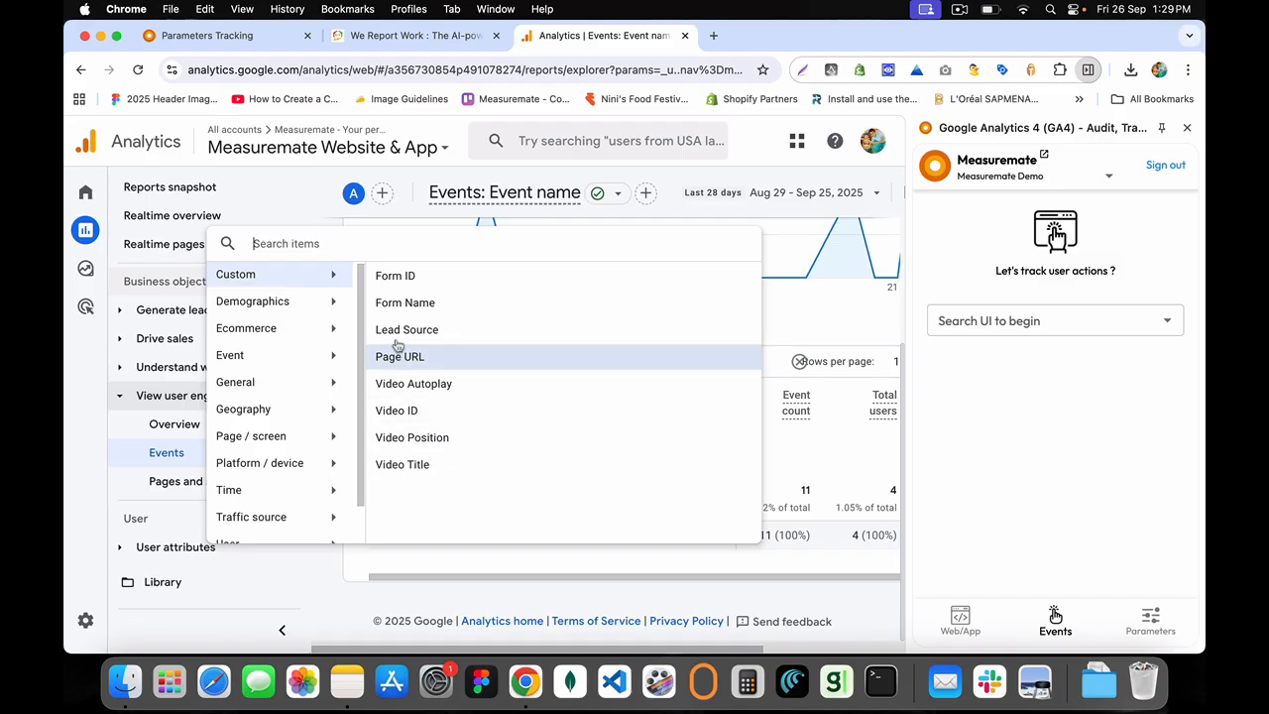
click(273, 357)
click(276, 386)
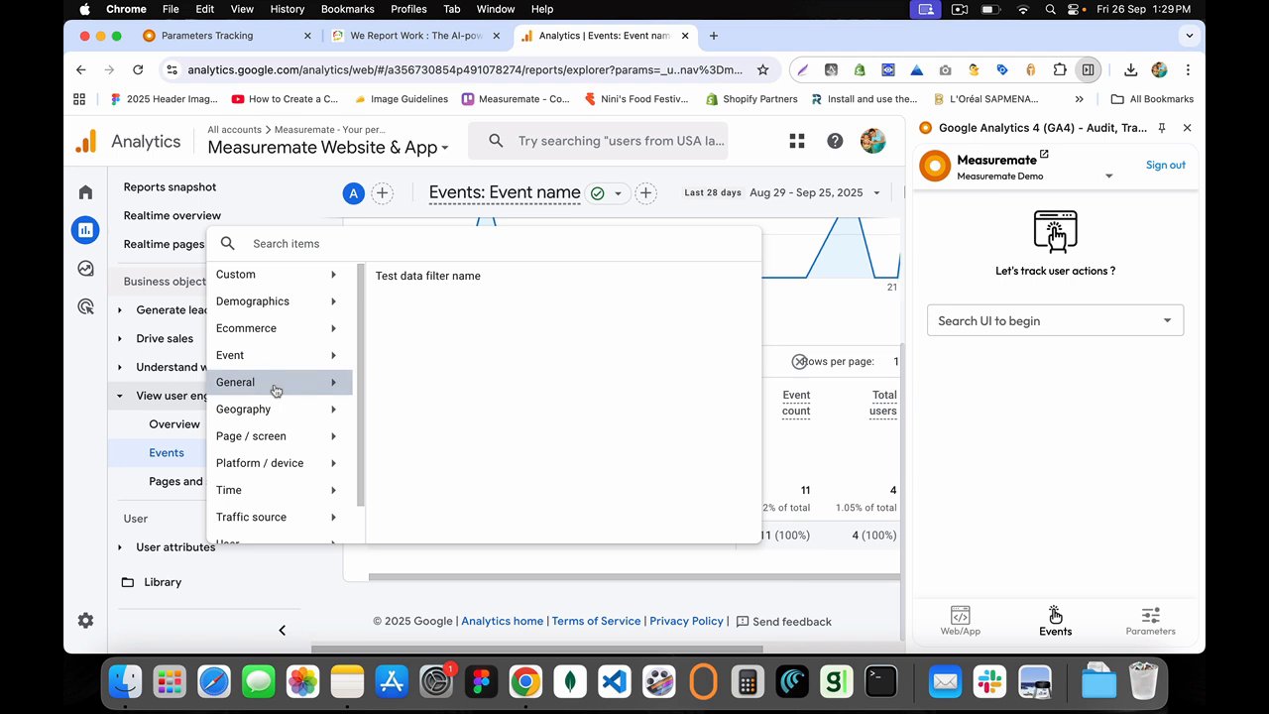
click(291, 410)
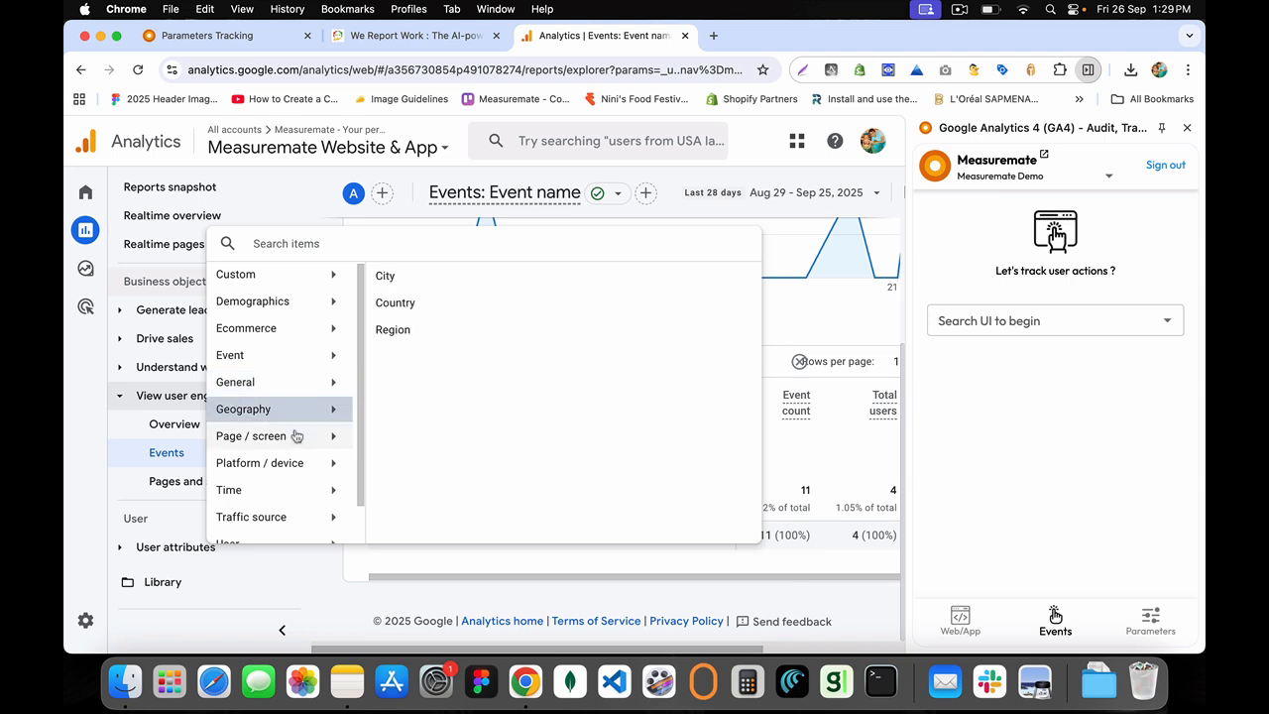
click(295, 436)
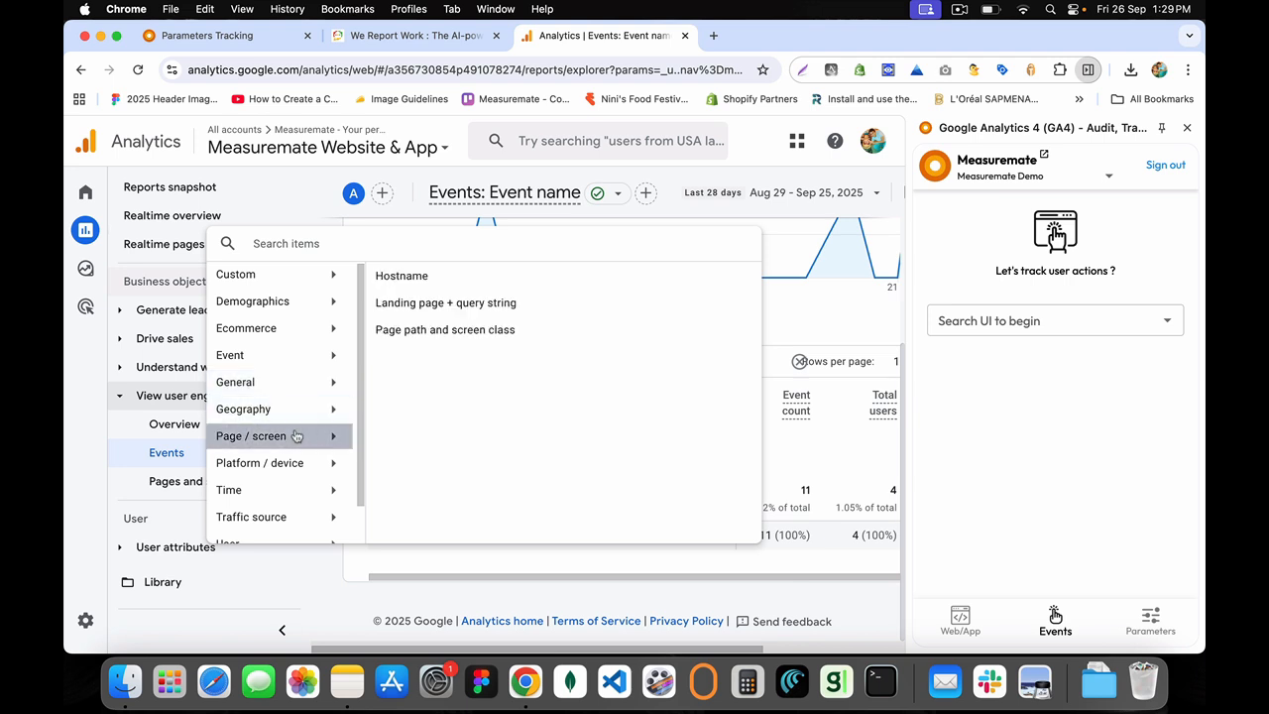
click(428, 331)
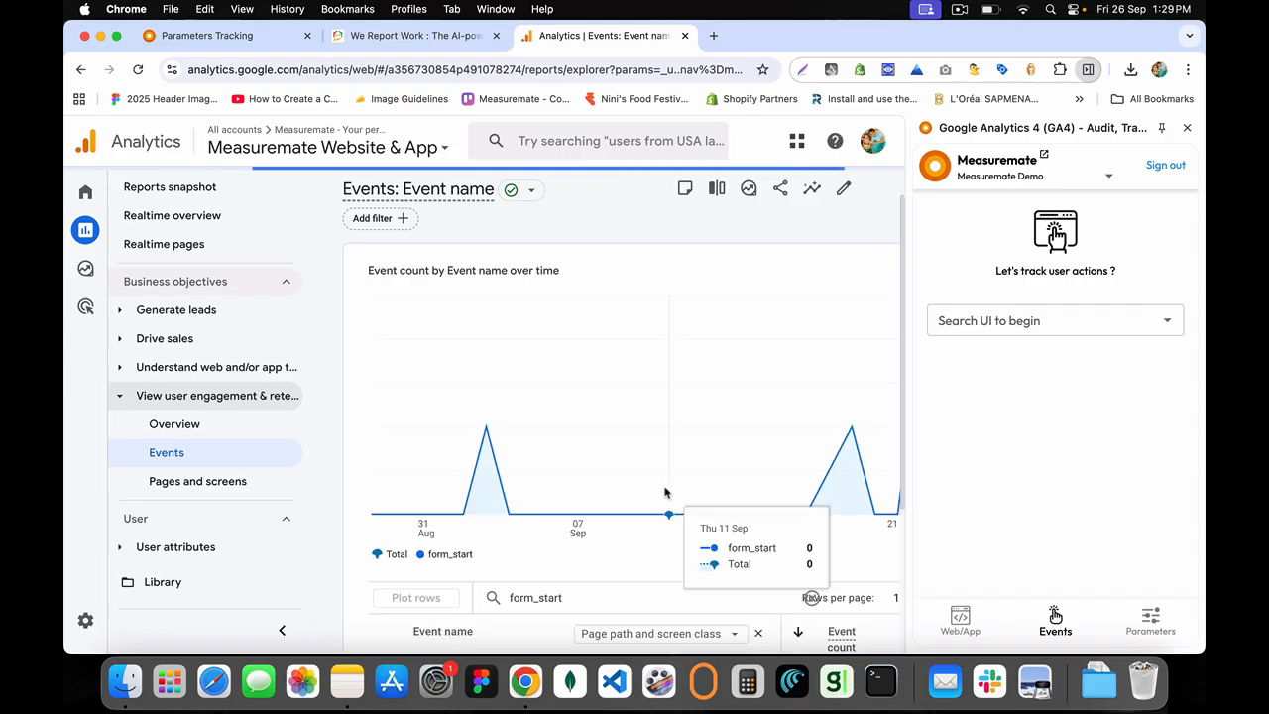
scroll(665, 492, down, 5)
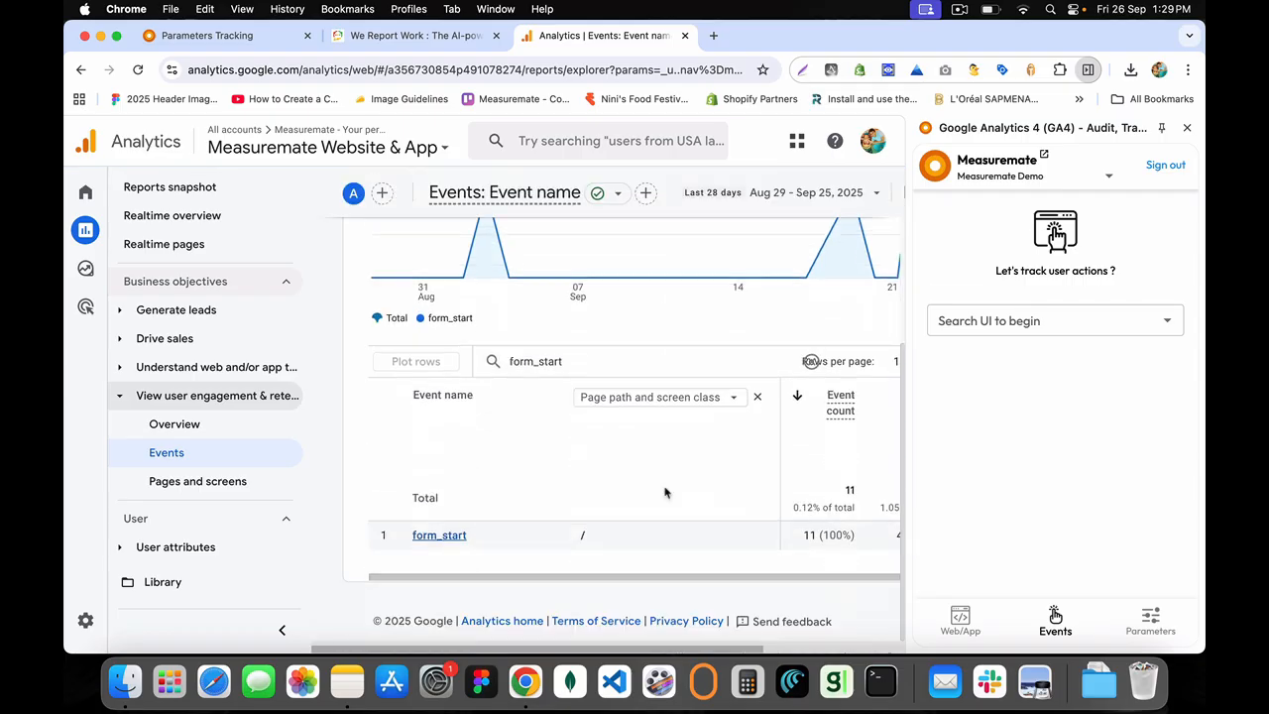
double_click(583, 535)
click(387, 151)
click(790, 244)
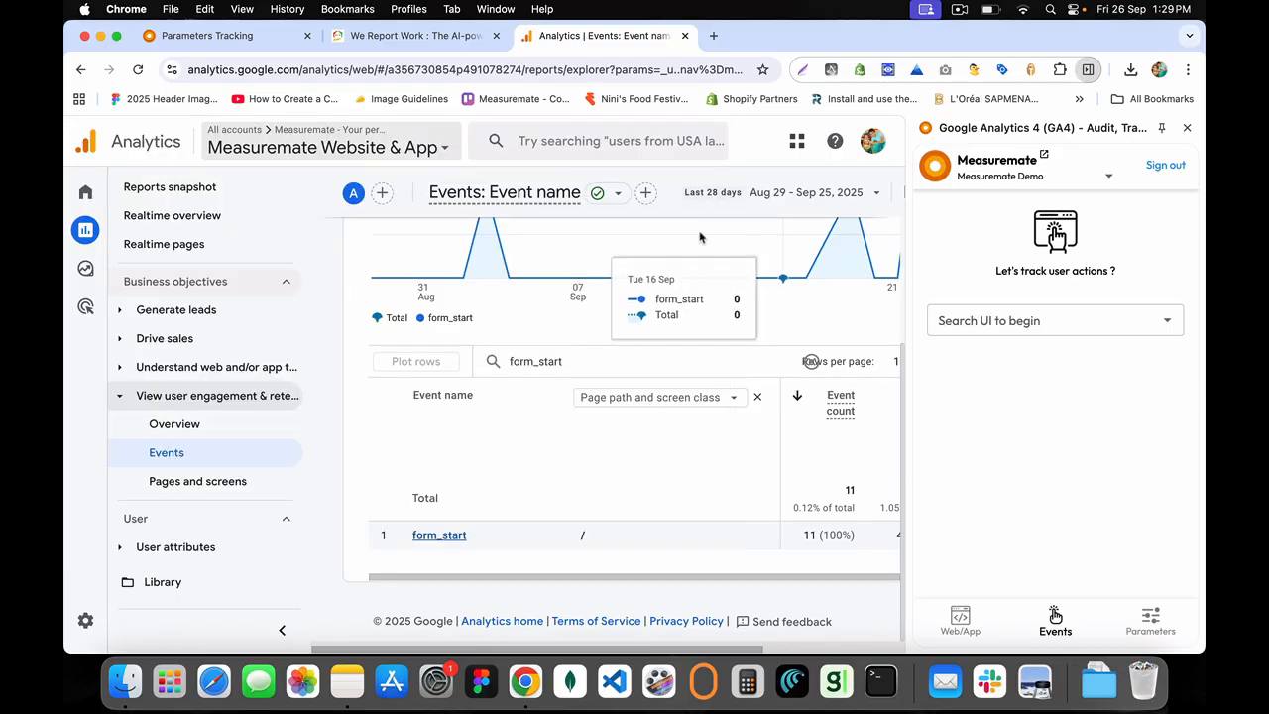
Clear the form_start search and examine the page paths listed for the page_view and other events
click(811, 363)
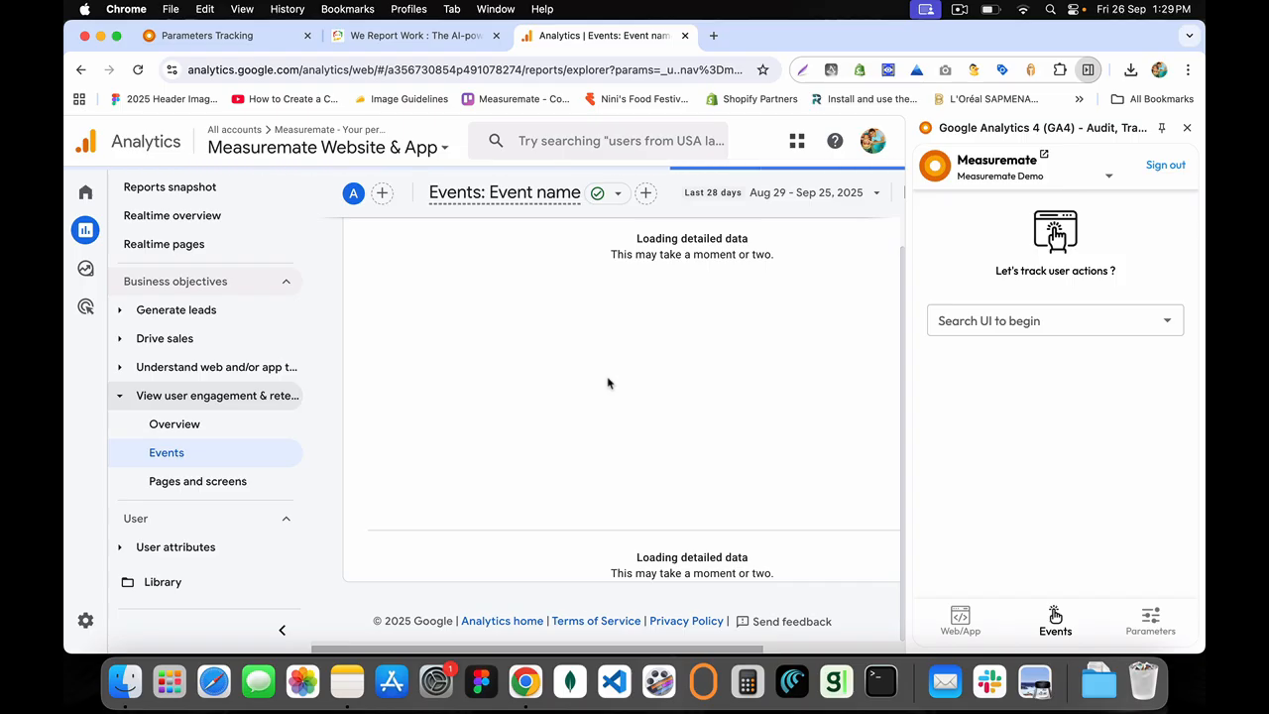
scroll(581, 448, down, 5)
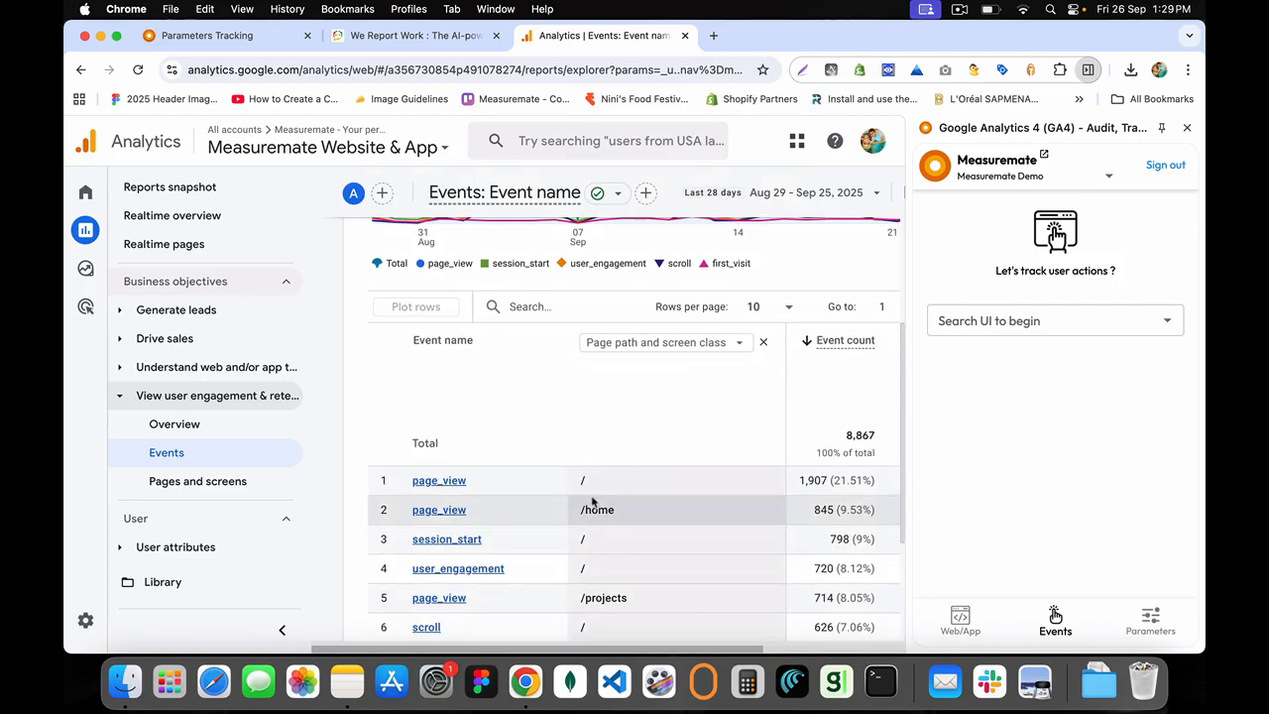
scroll(594, 501, down, 3)
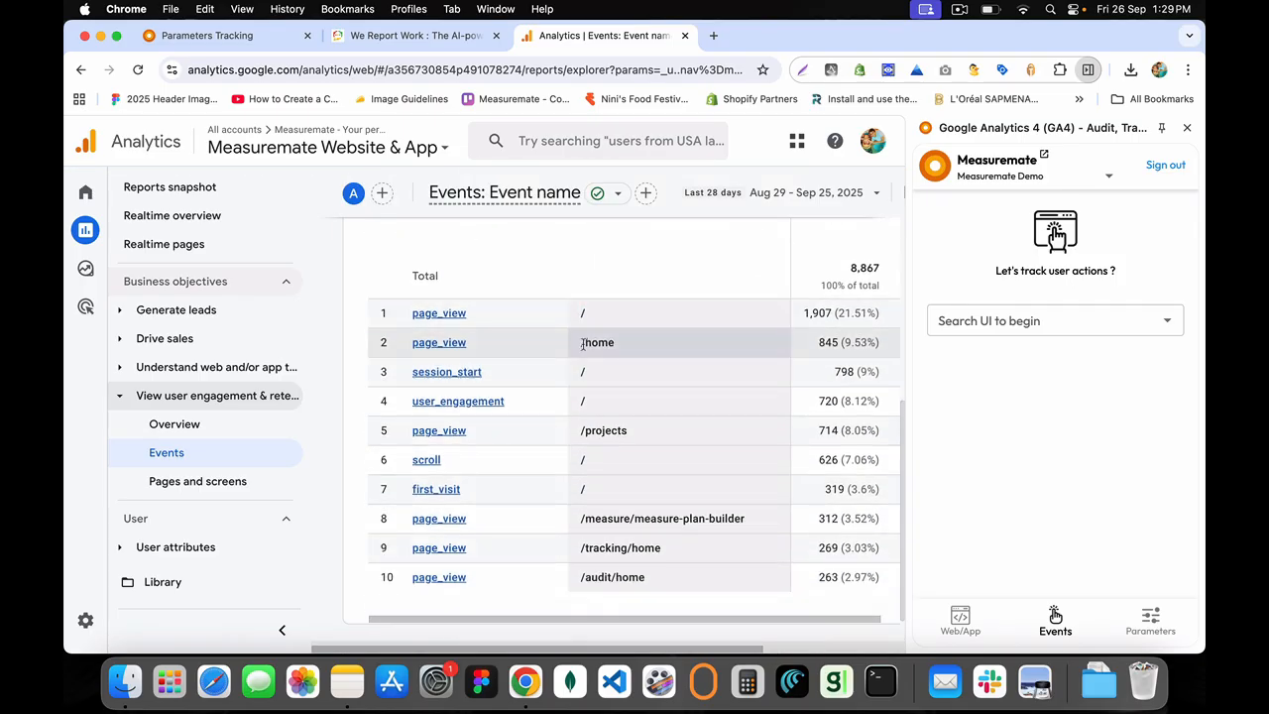
drag(625, 348, 565, 348)
click(579, 345)
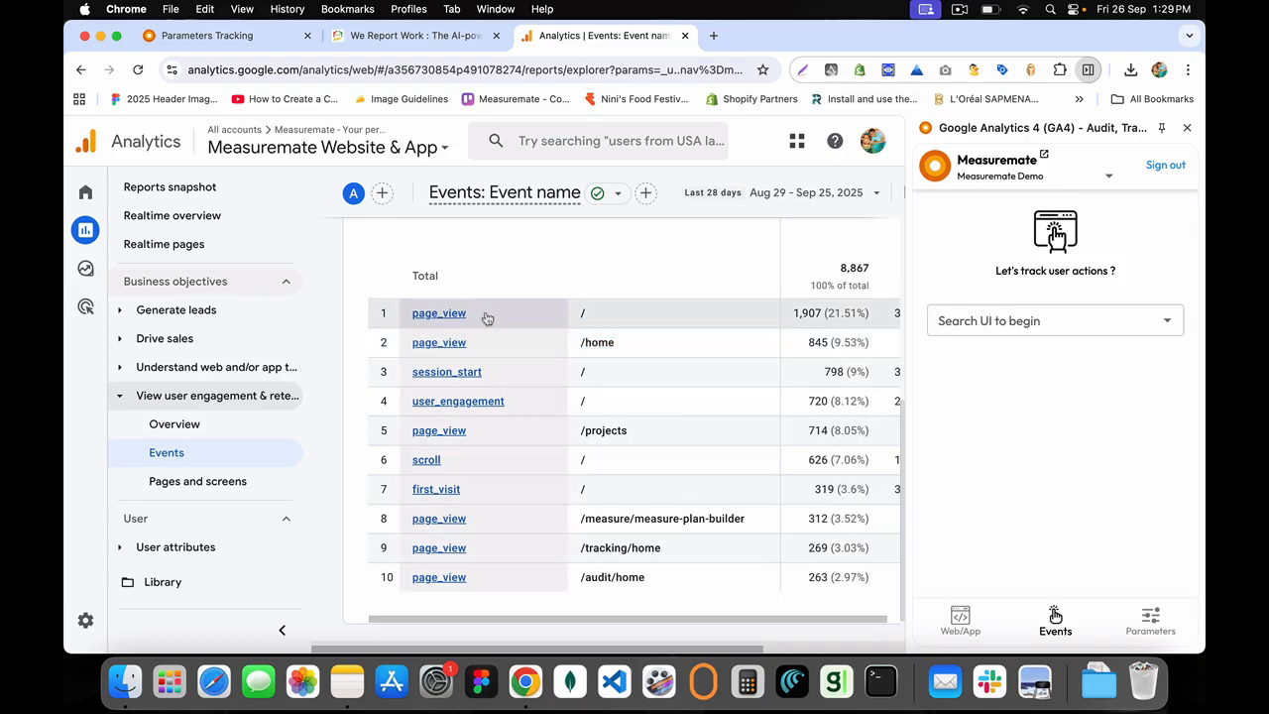
scroll(617, 430, down, 1)
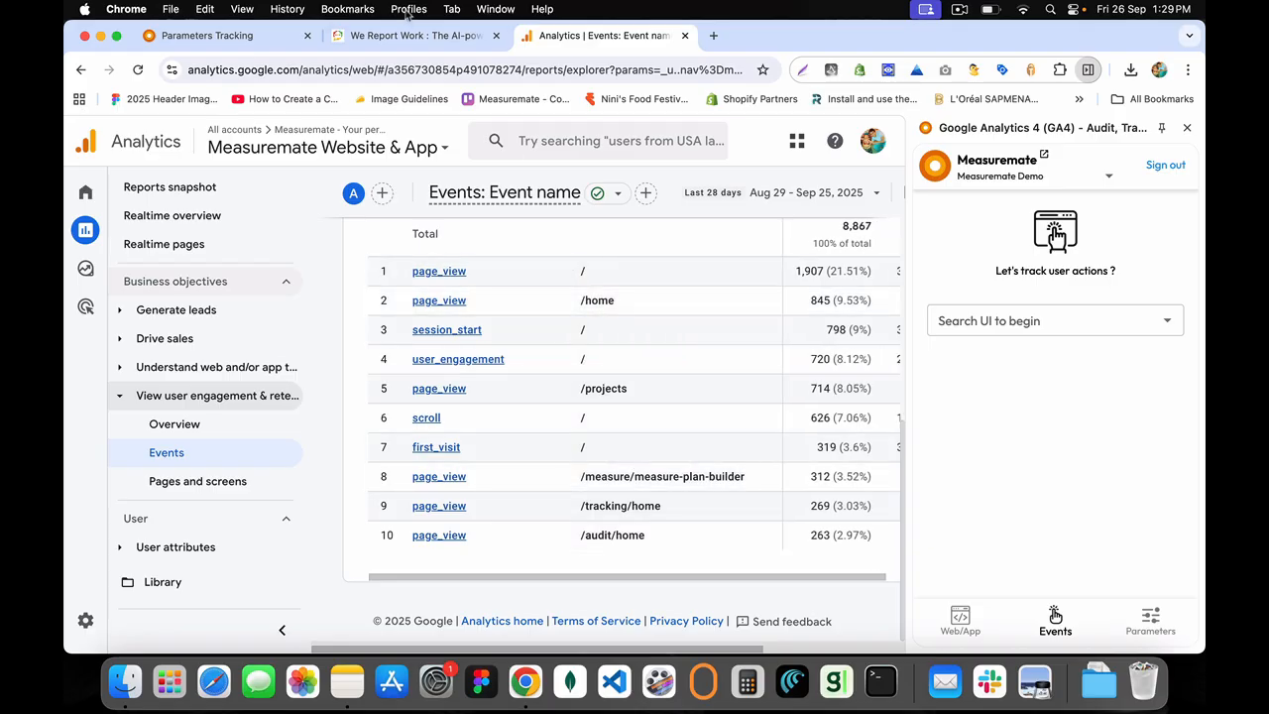
Search Google for "metroshoes" in a new browser tab and open the Metro Shoes website from the results
click(710, 37)
text(me)
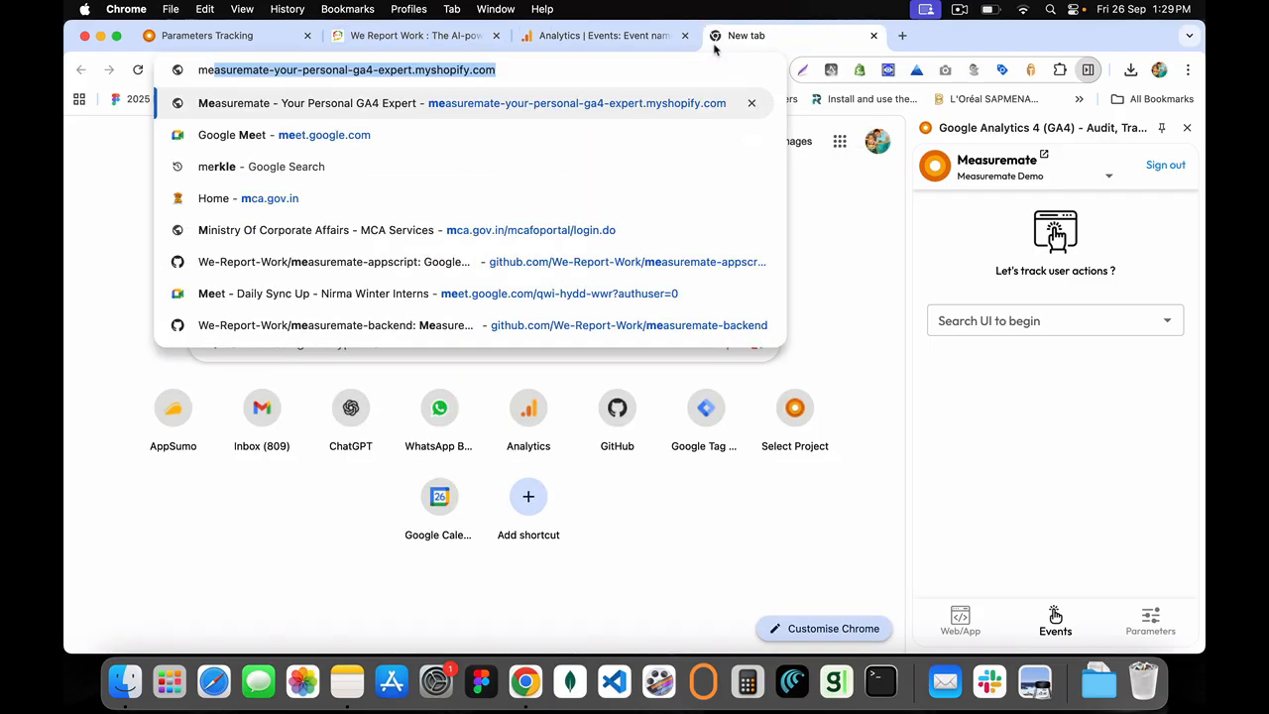
text(troshoes)
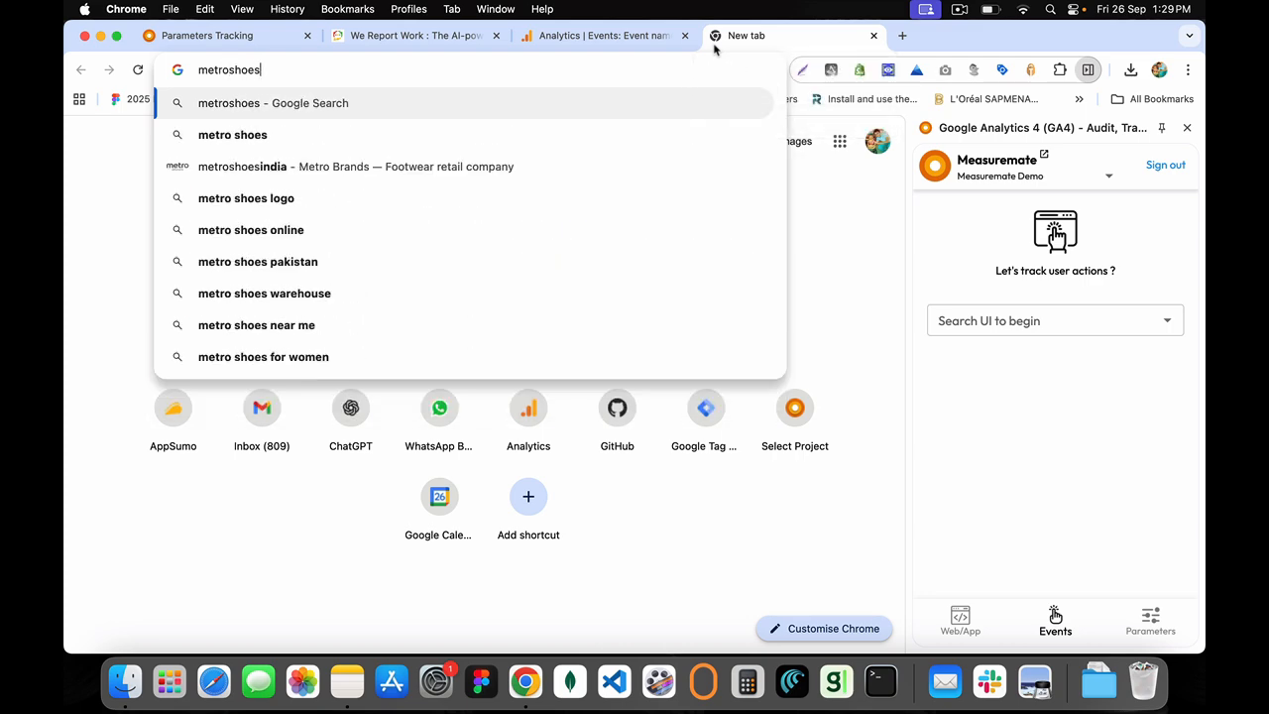
key(Return)
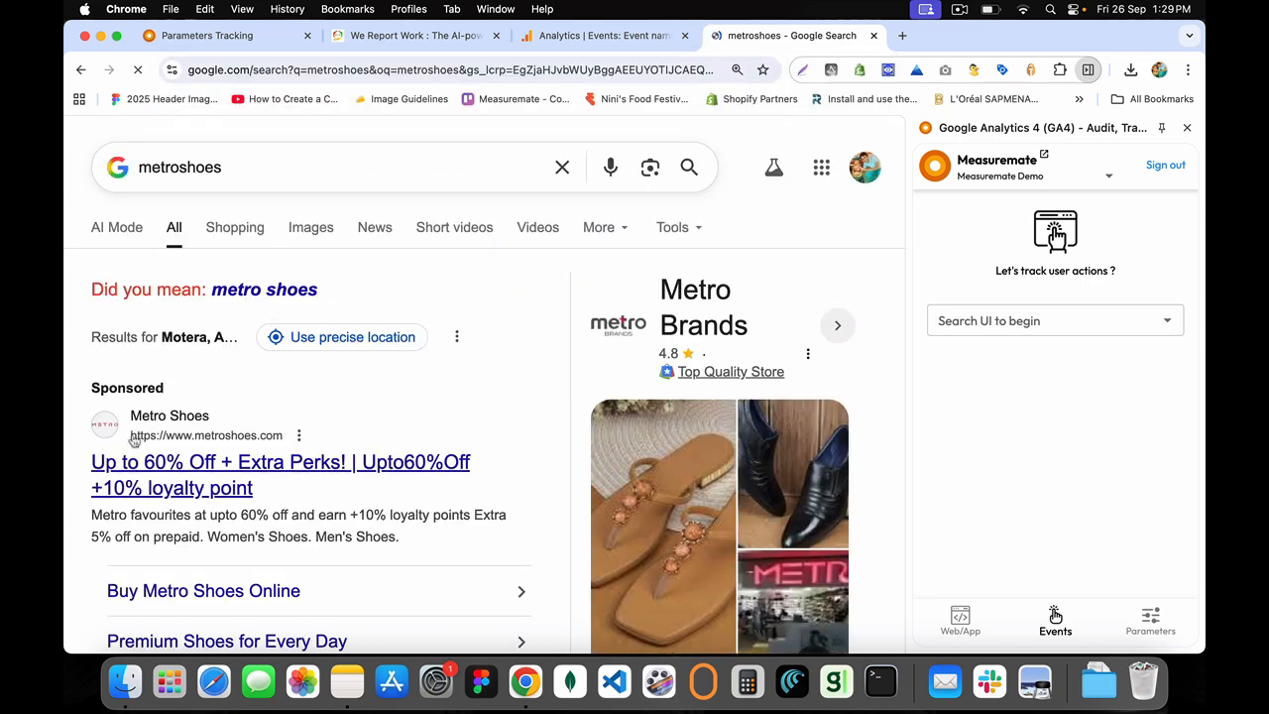
scroll(181, 497, down, 5)
click(177, 482)
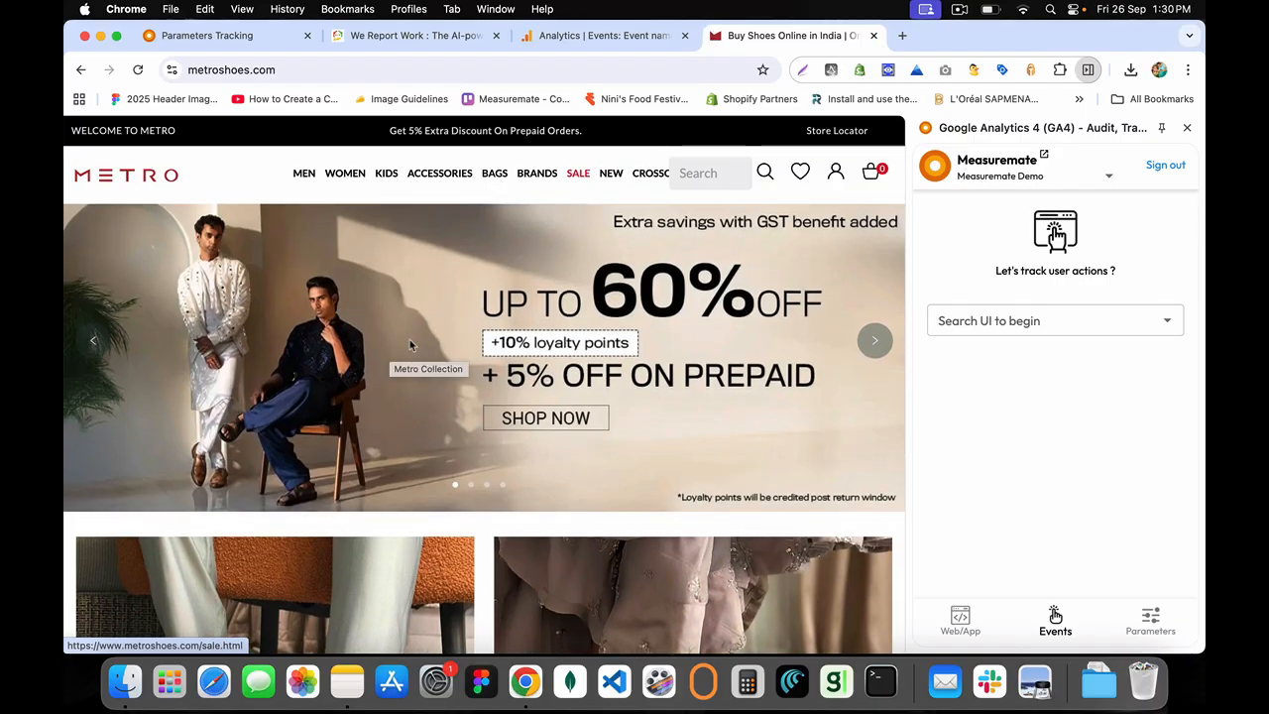
Close the Metro sign-up pop-up and look over the home page with its sale banner
right_click(386, 284)
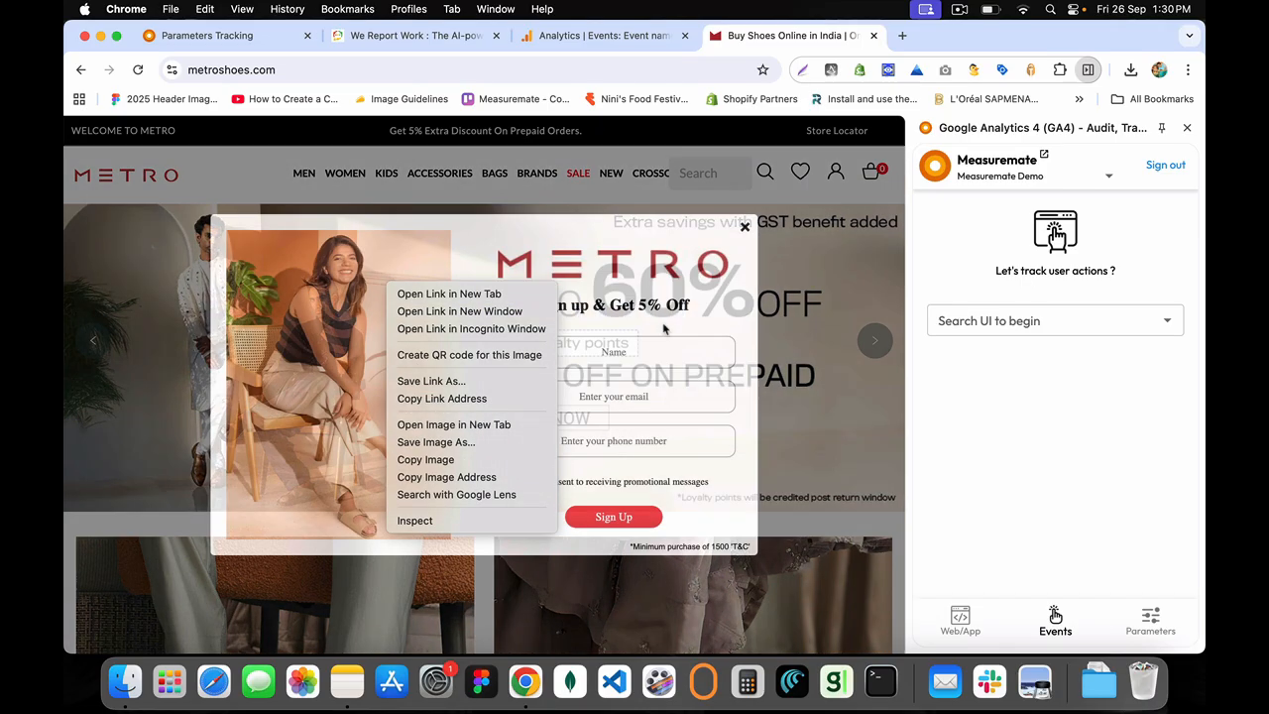
click(744, 230)
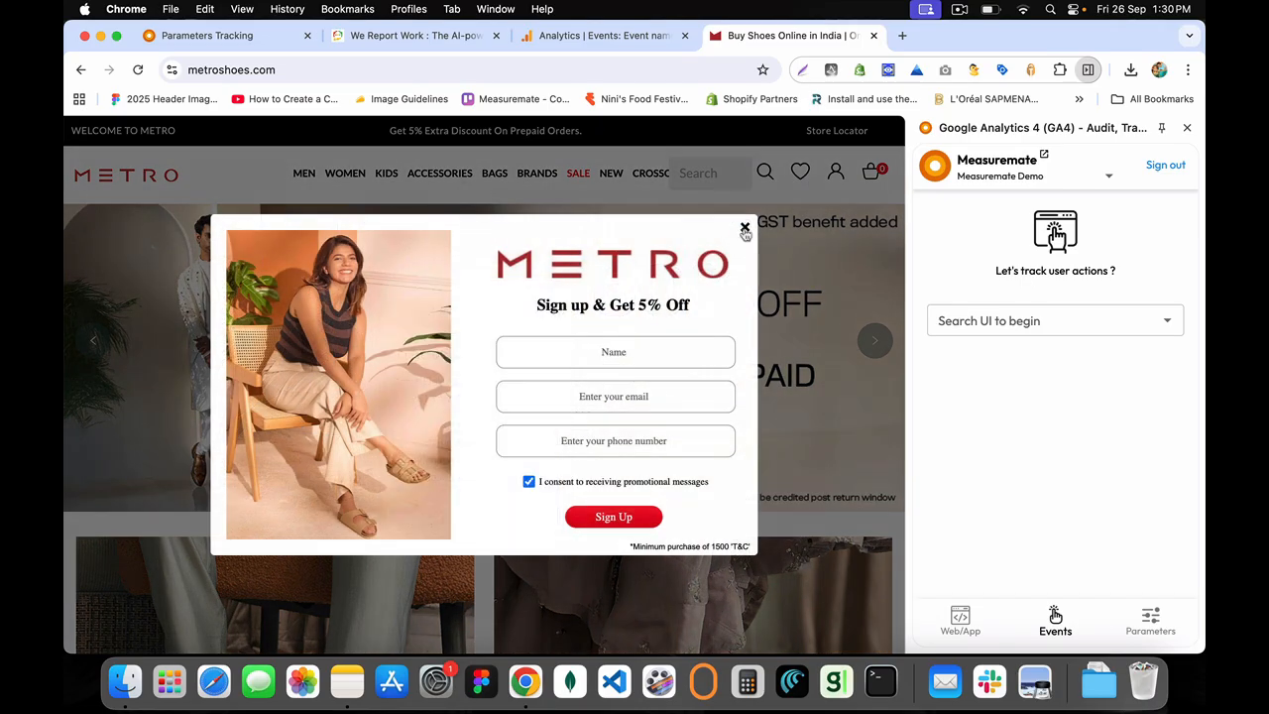
click(744, 230)
scroll(572, 428, down, 5)
scroll(573, 428, up, 5)
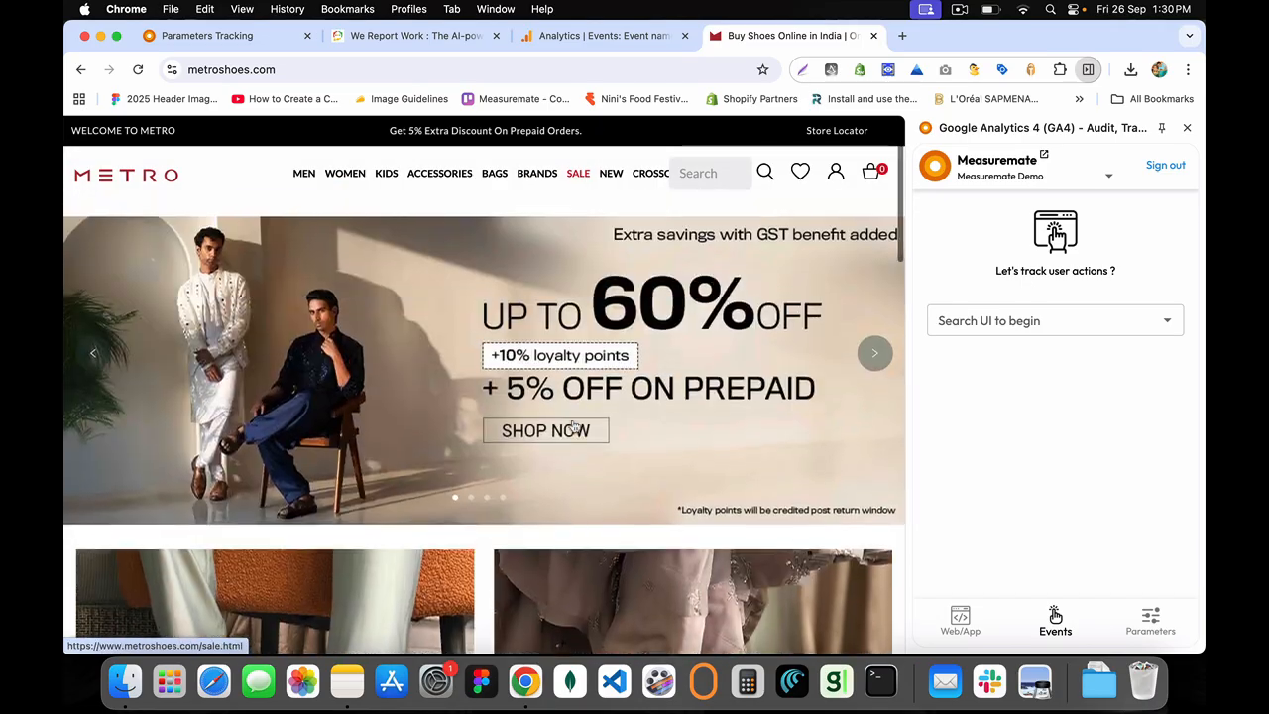
Browse the Metro home page, open the Men footwear category and look over the product sizes, prices and filters
scroll(575, 426, down, 5)
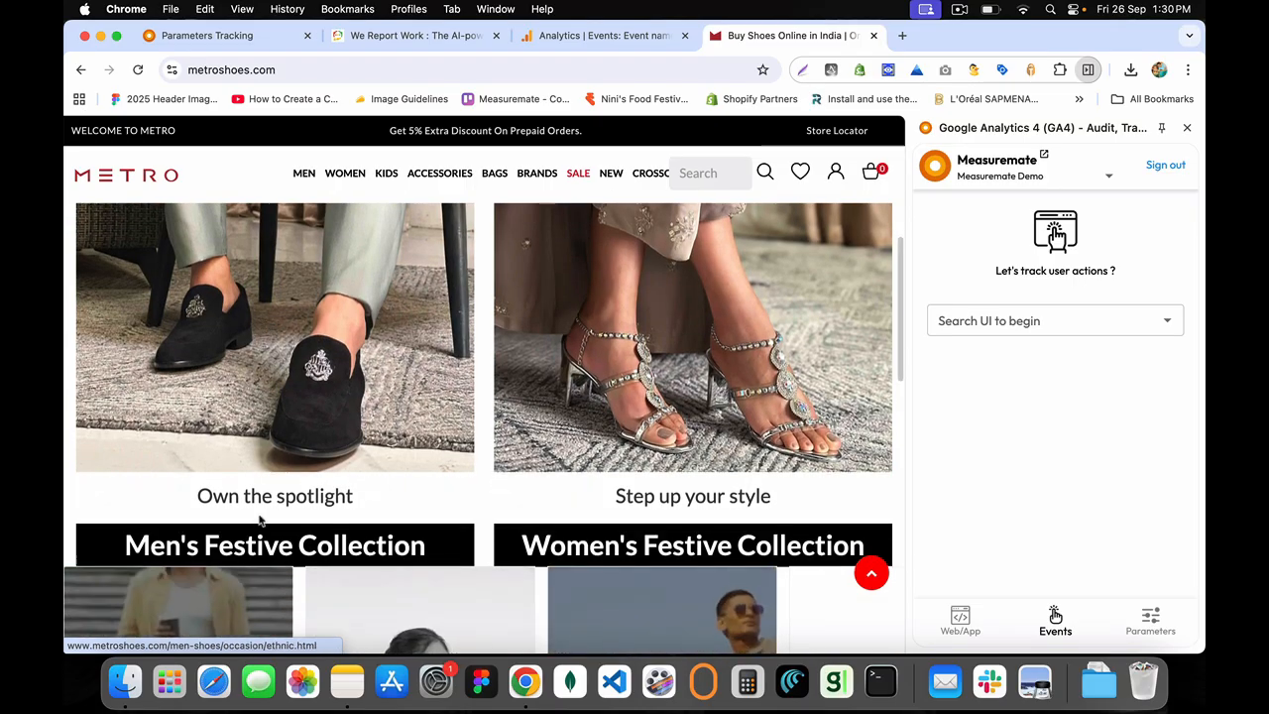
scroll(260, 519, down, 2)
click(305, 173)
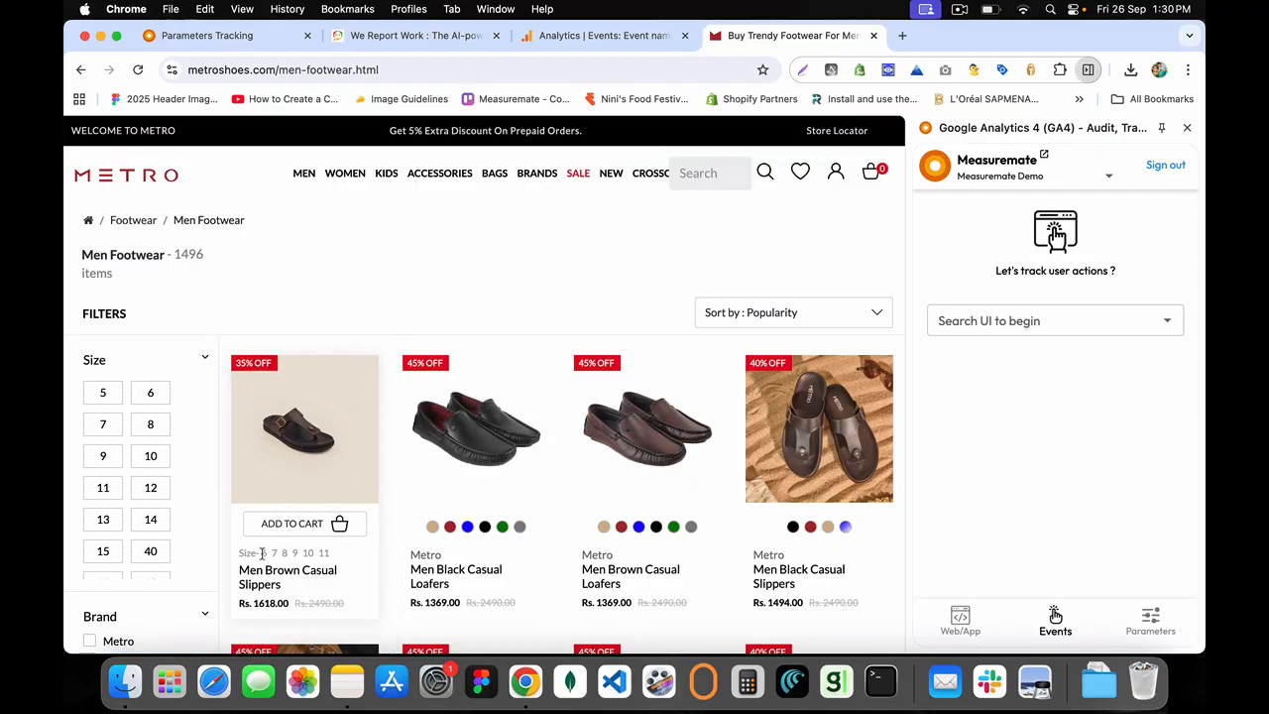
drag(262, 553, 338, 561)
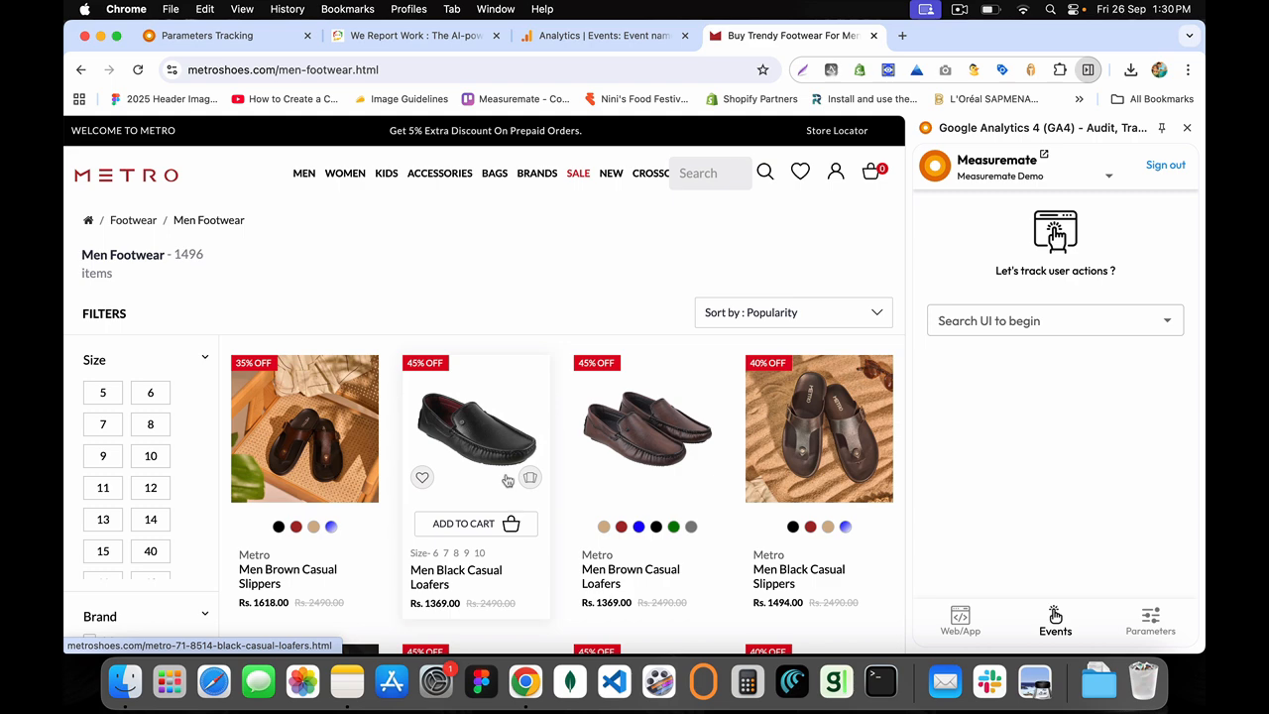
scroll(510, 496, down, 5)
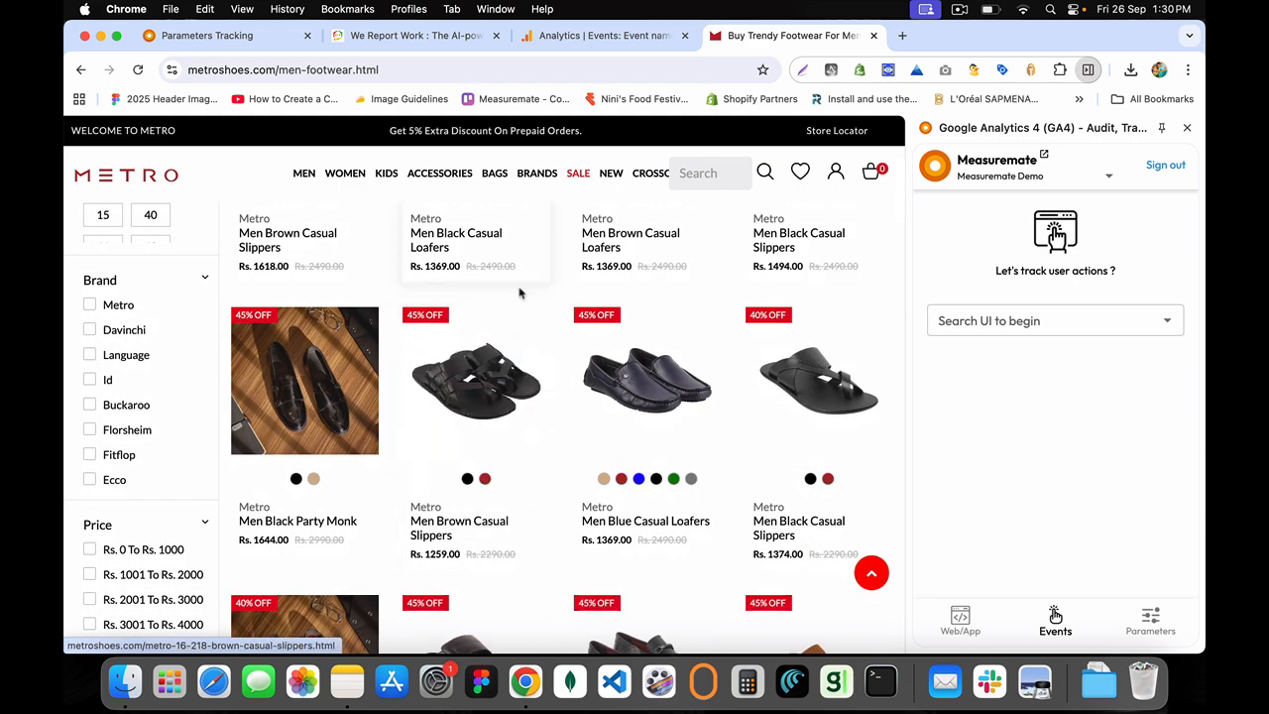
click(604, 38)
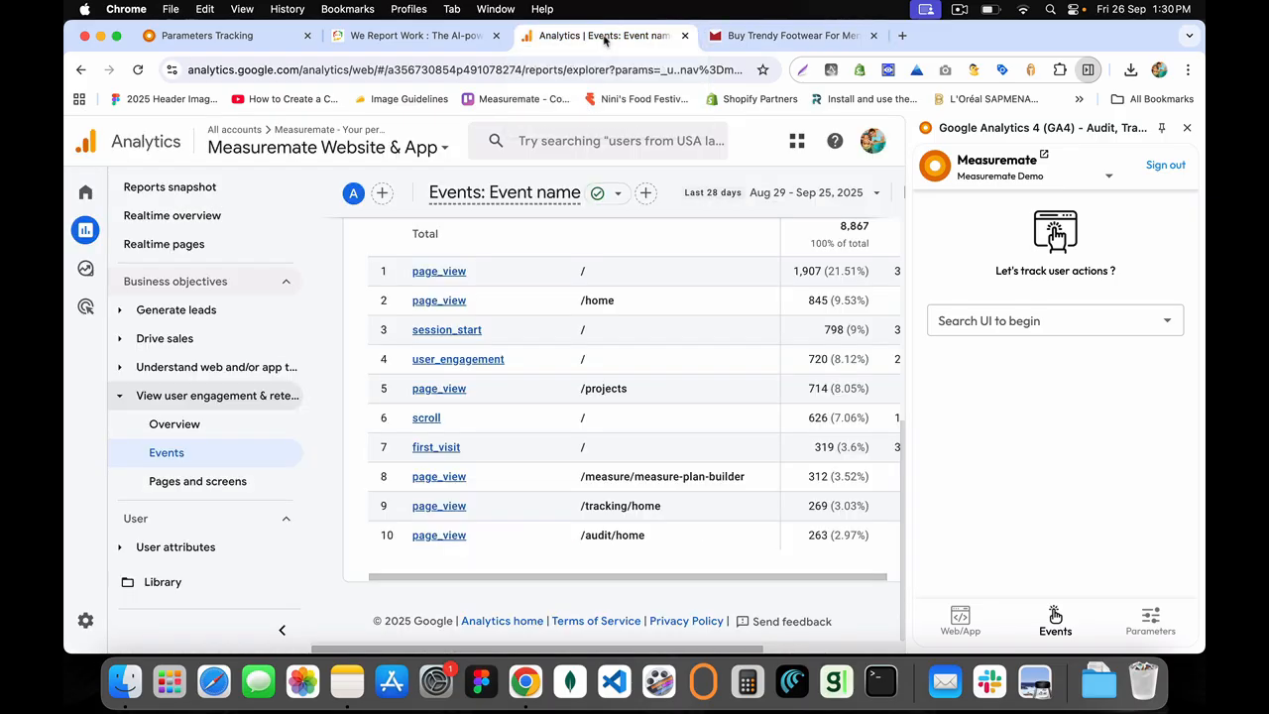
click(413, 36)
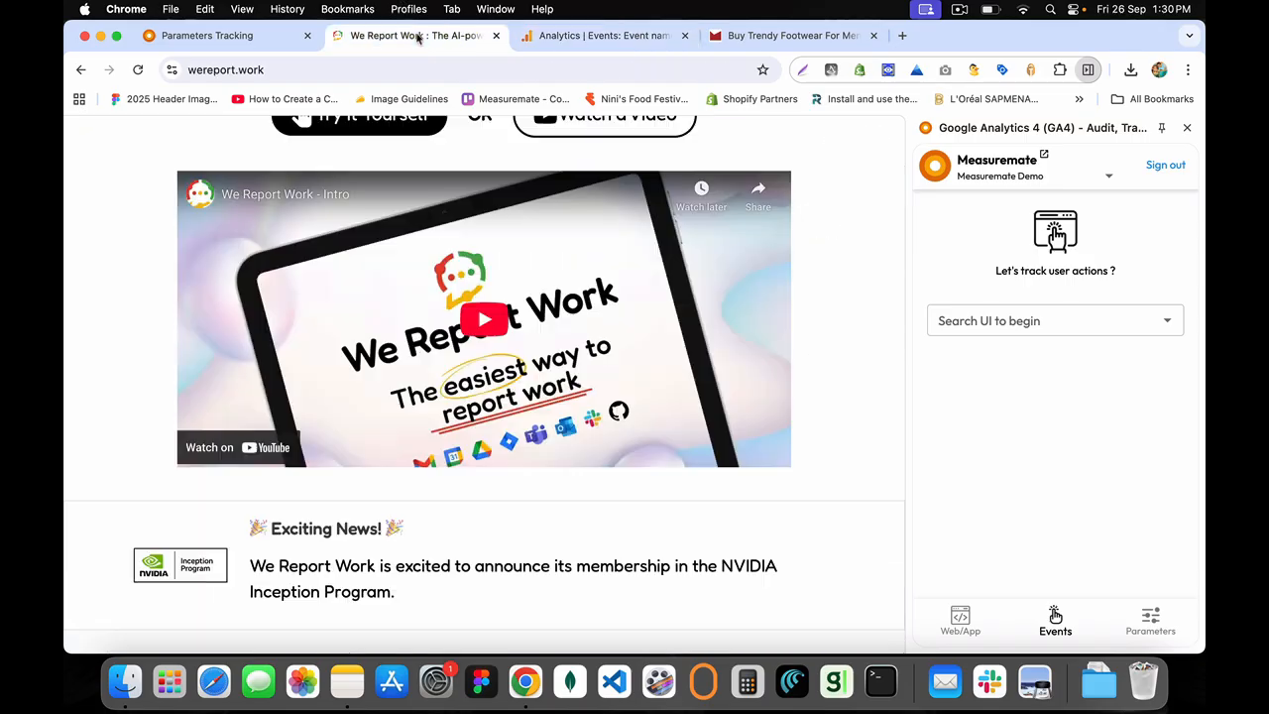
click(259, 39)
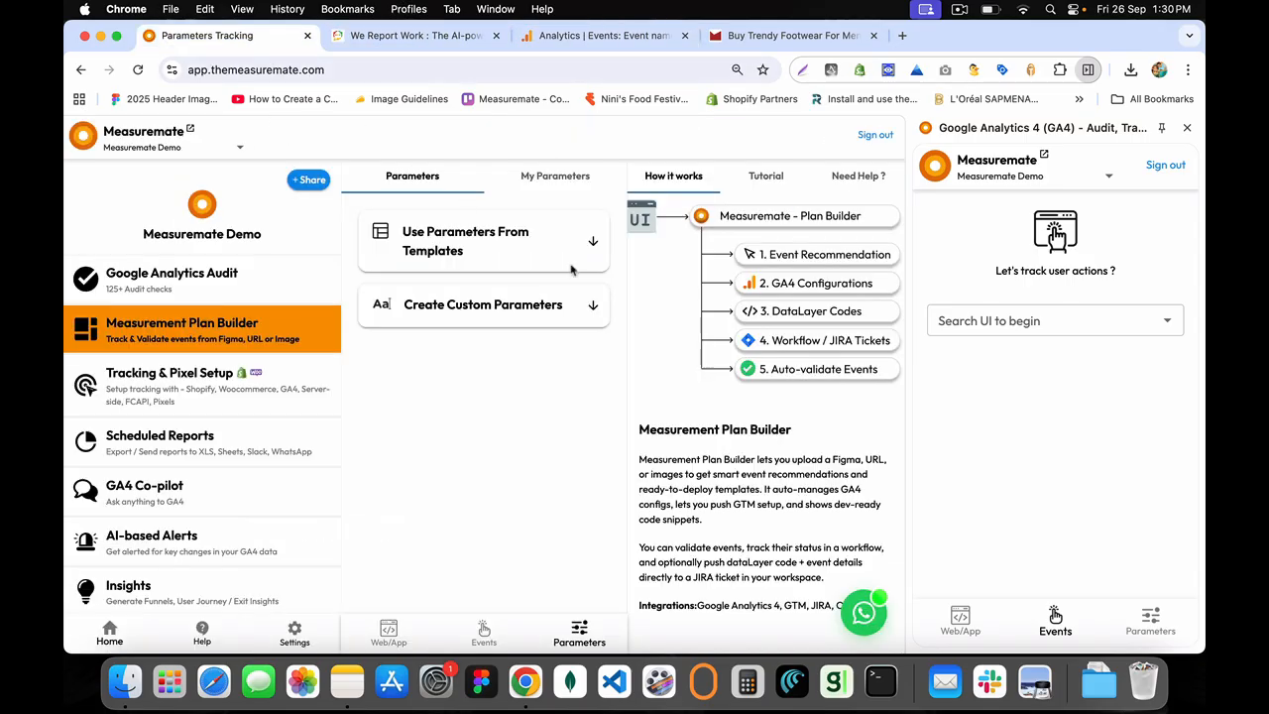
Return to Google Analytics, open Custom definitions under the admin data display settings and review the custom dimensions
click(589, 36)
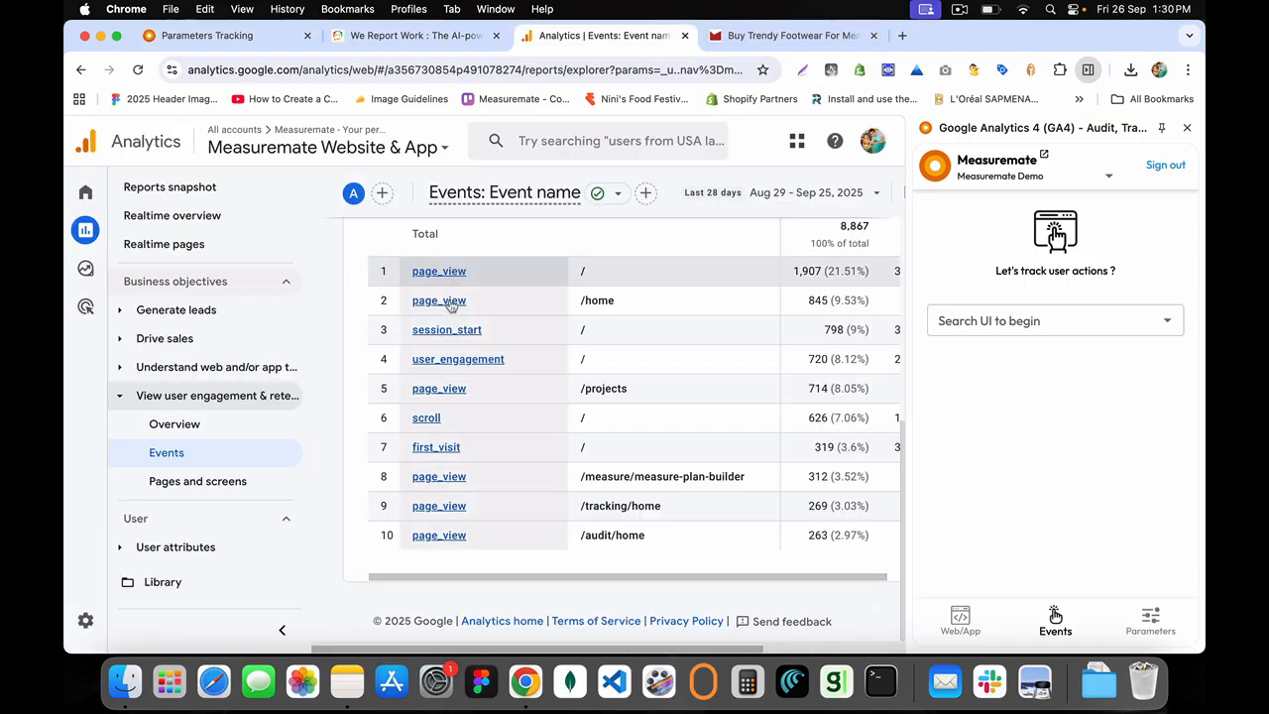
click(84, 623)
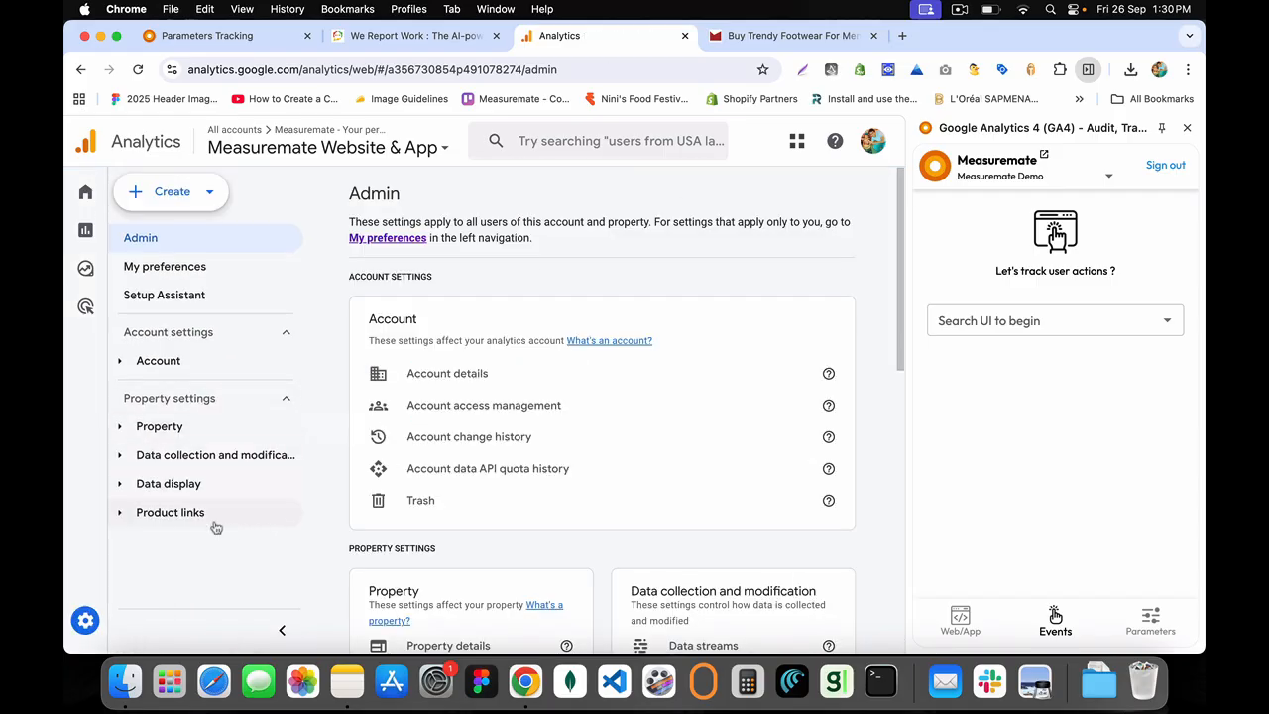
click(169, 483)
scroll(183, 525, down, 3)
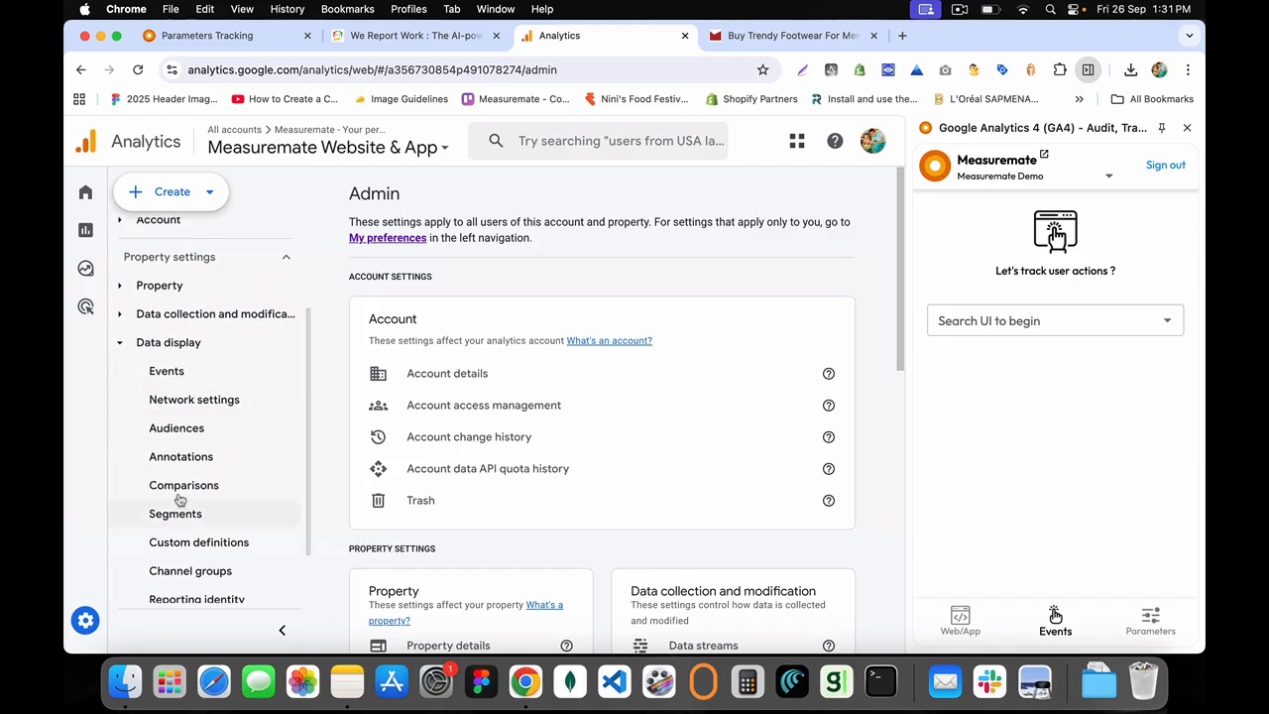
click(210, 547)
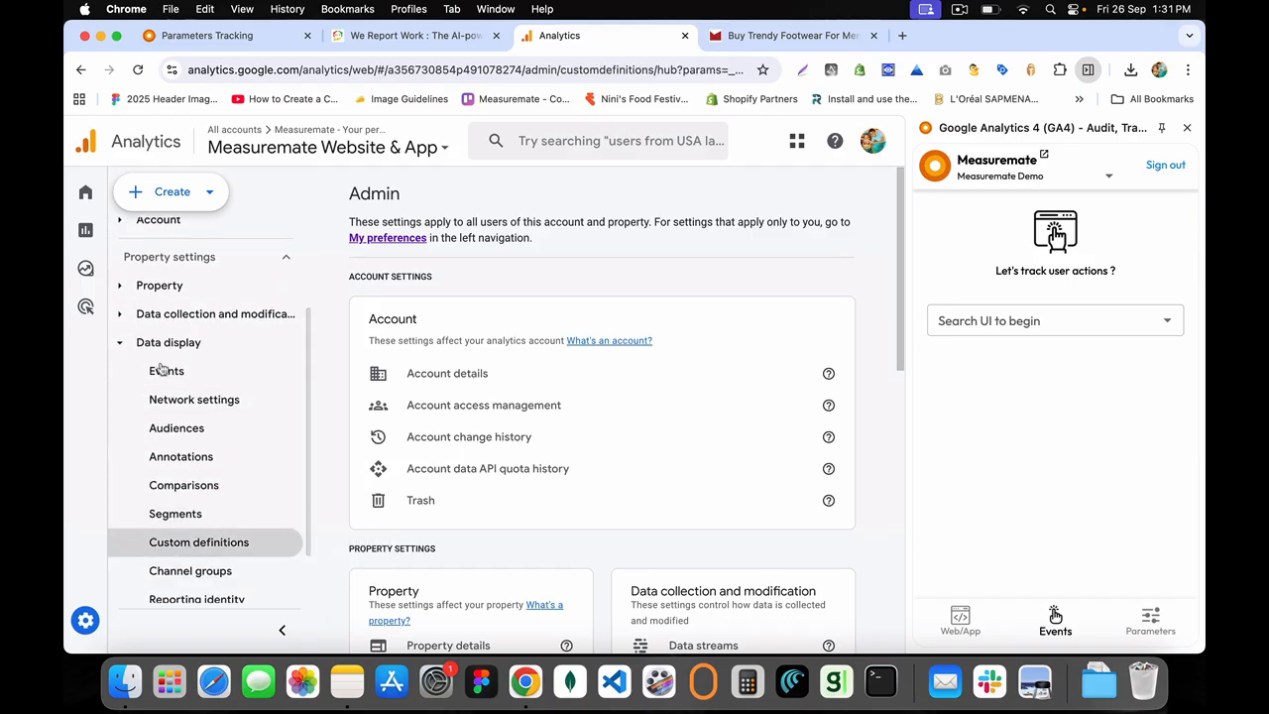
scroll(426, 506, down, 3)
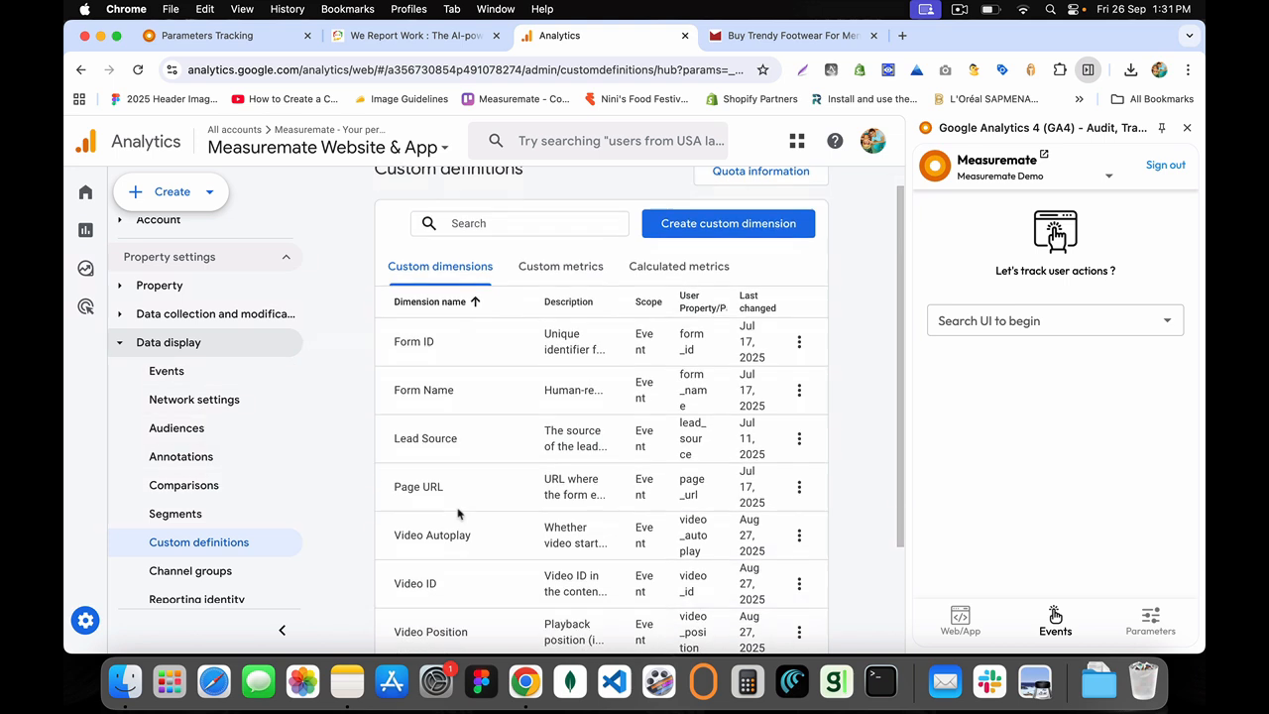
scroll(458, 511, up, 2)
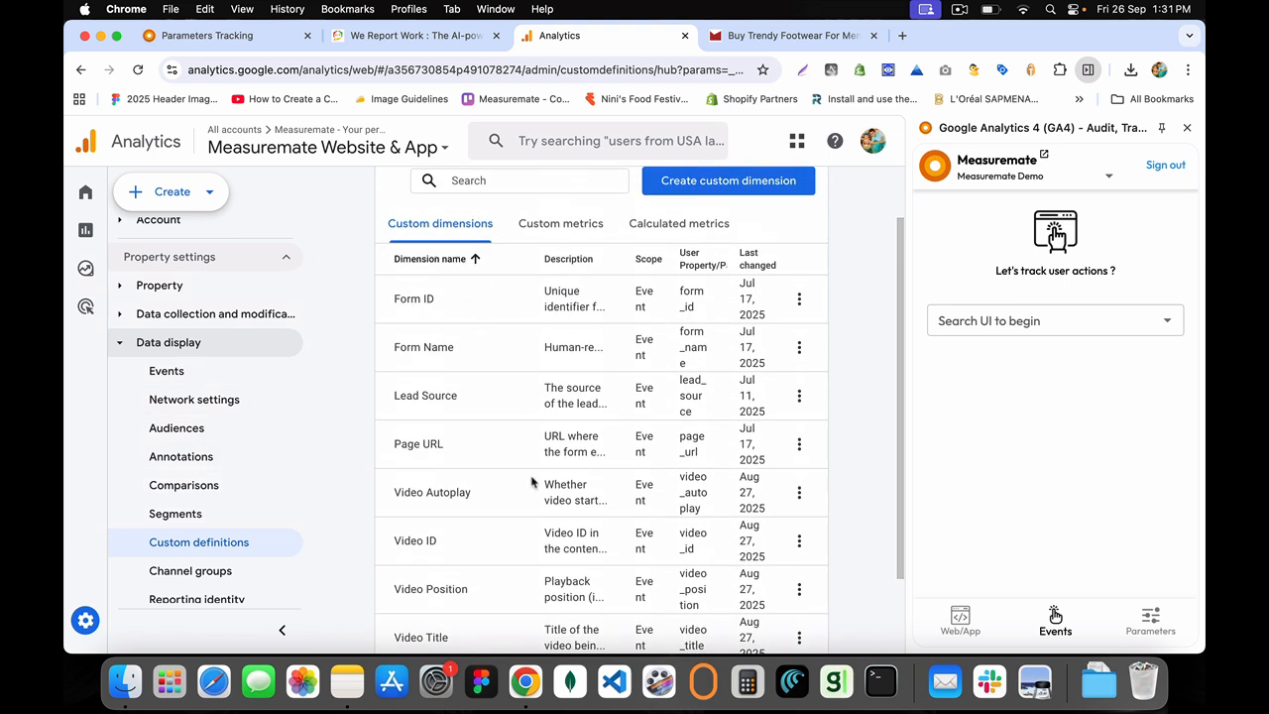
click(708, 185)
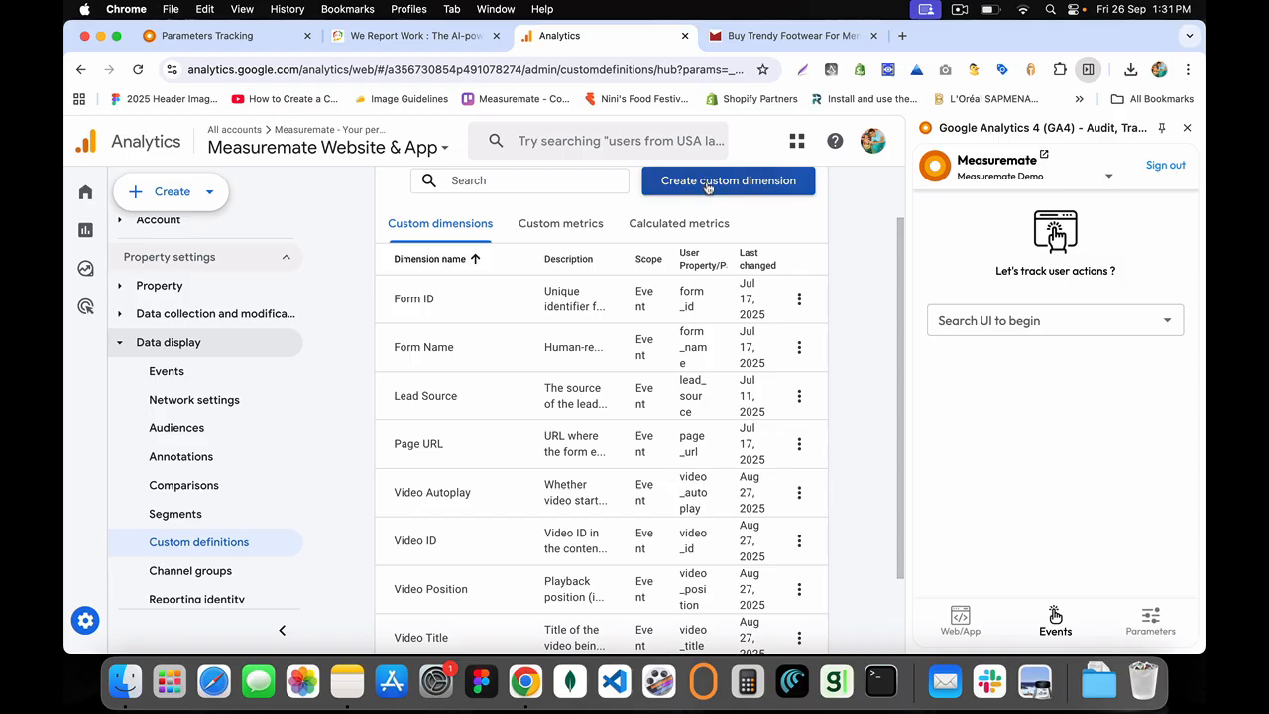
click(649, 330)
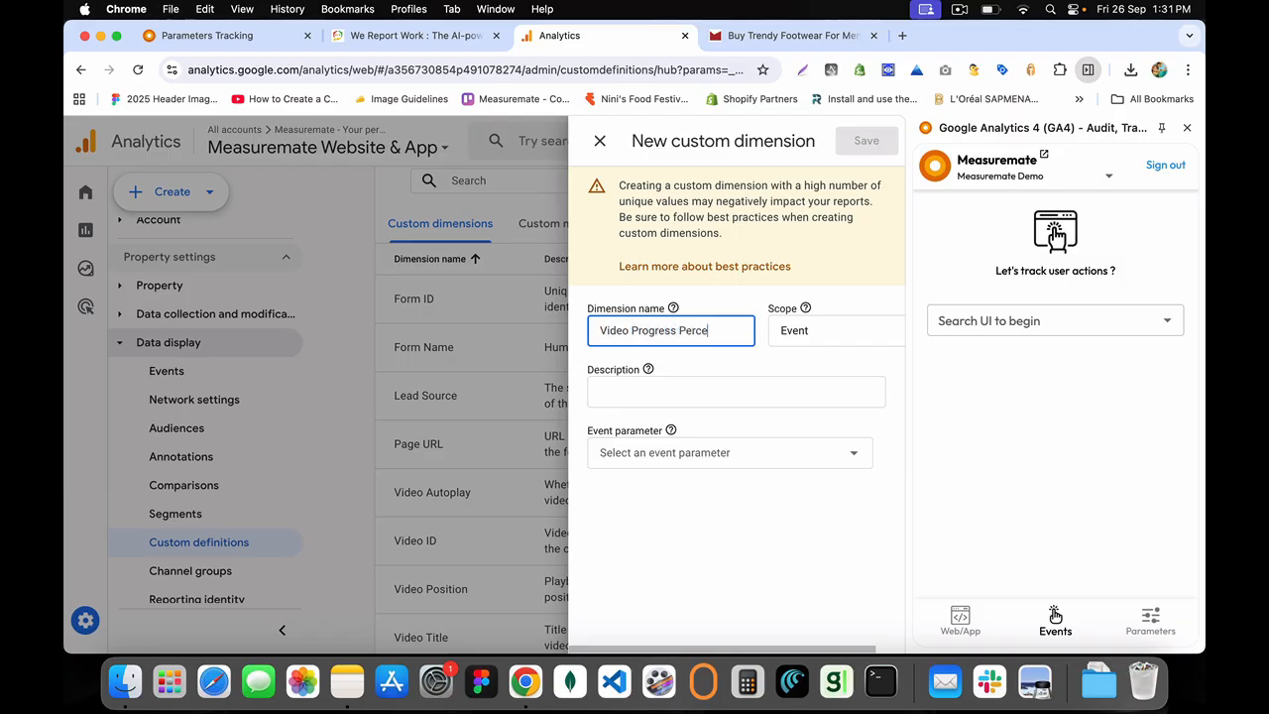
click(862, 342)
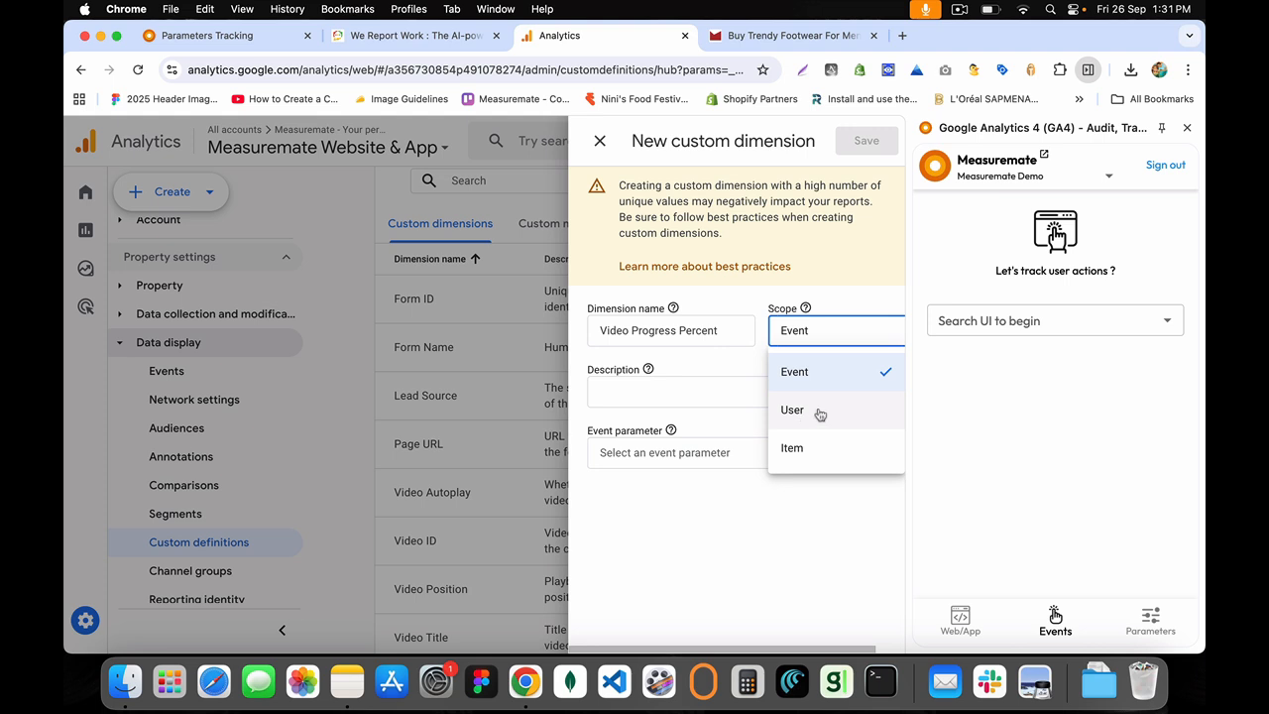
double_click(637, 329)
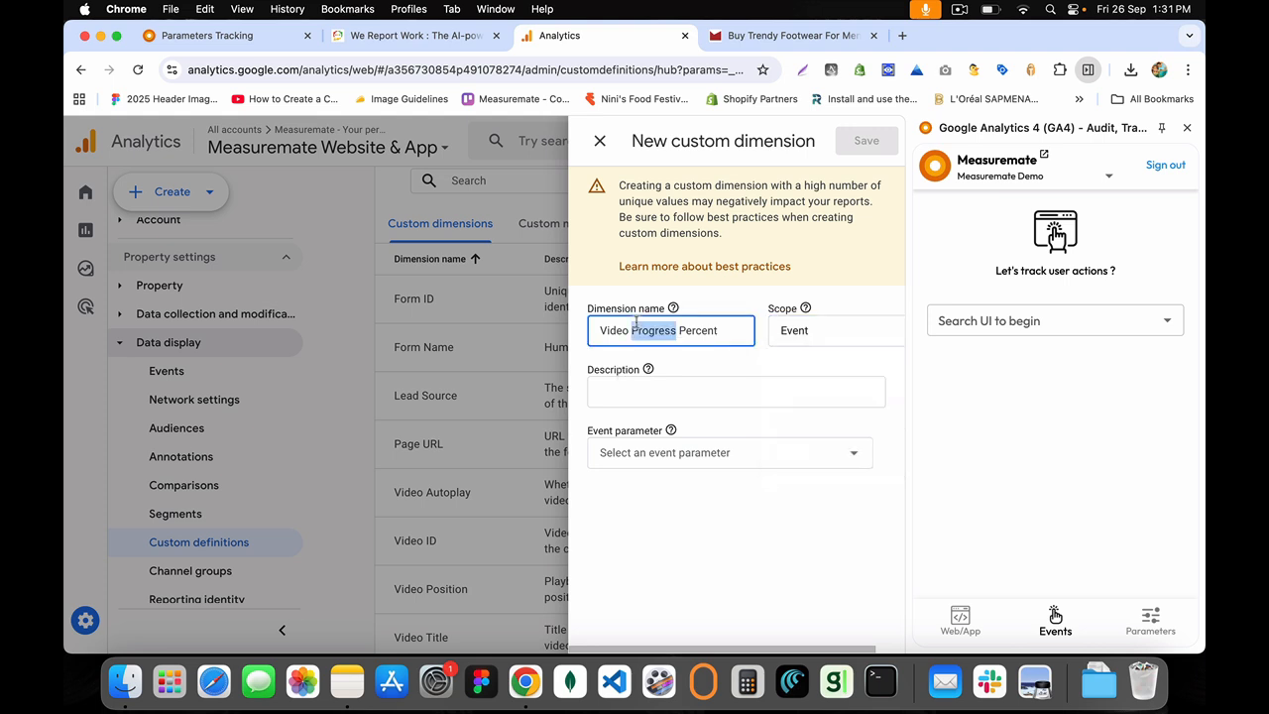
triple_click(720, 325)
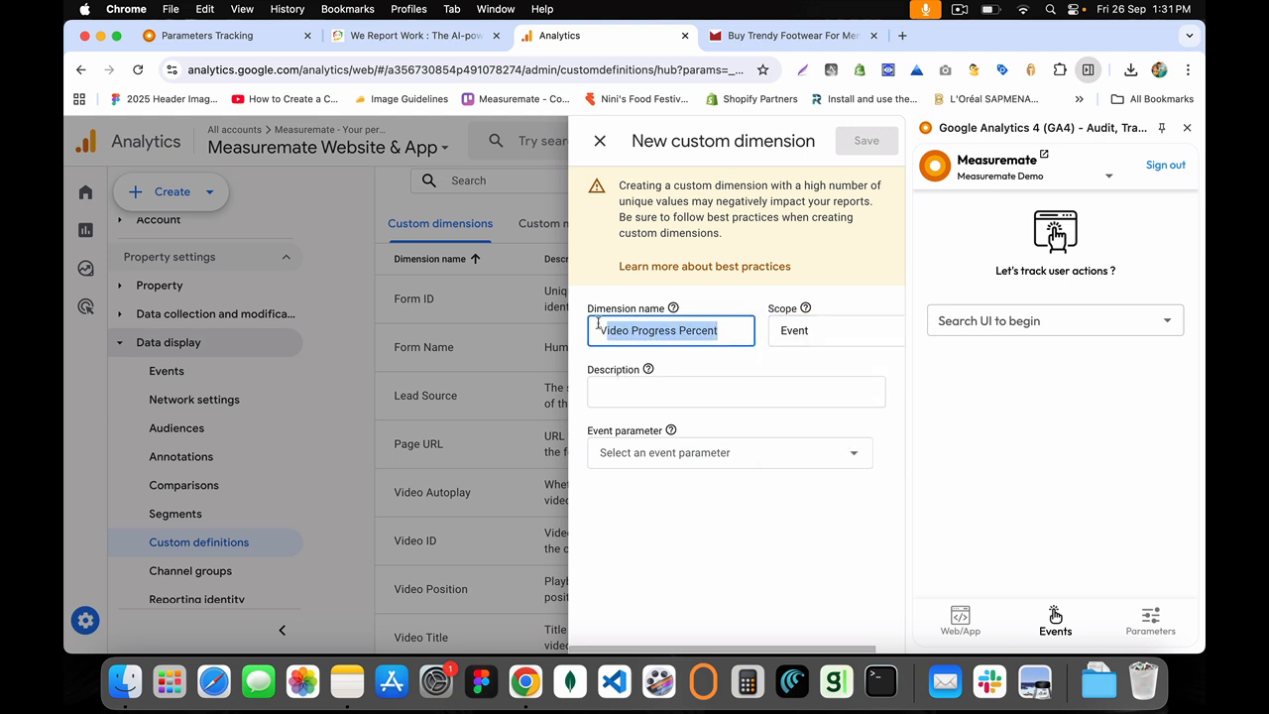
click(599, 142)
Switch to the Measuremate parameters page, expand the parameter templates and select the Search Term template
click(208, 35)
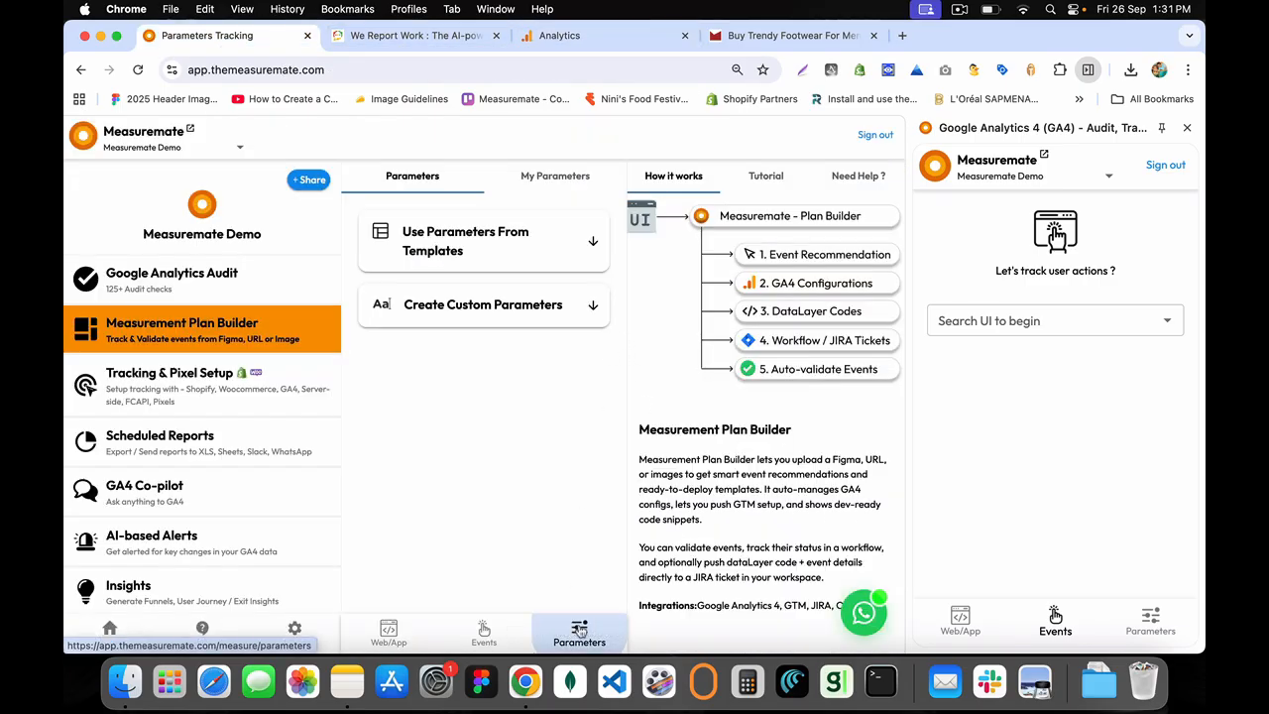
click(592, 242)
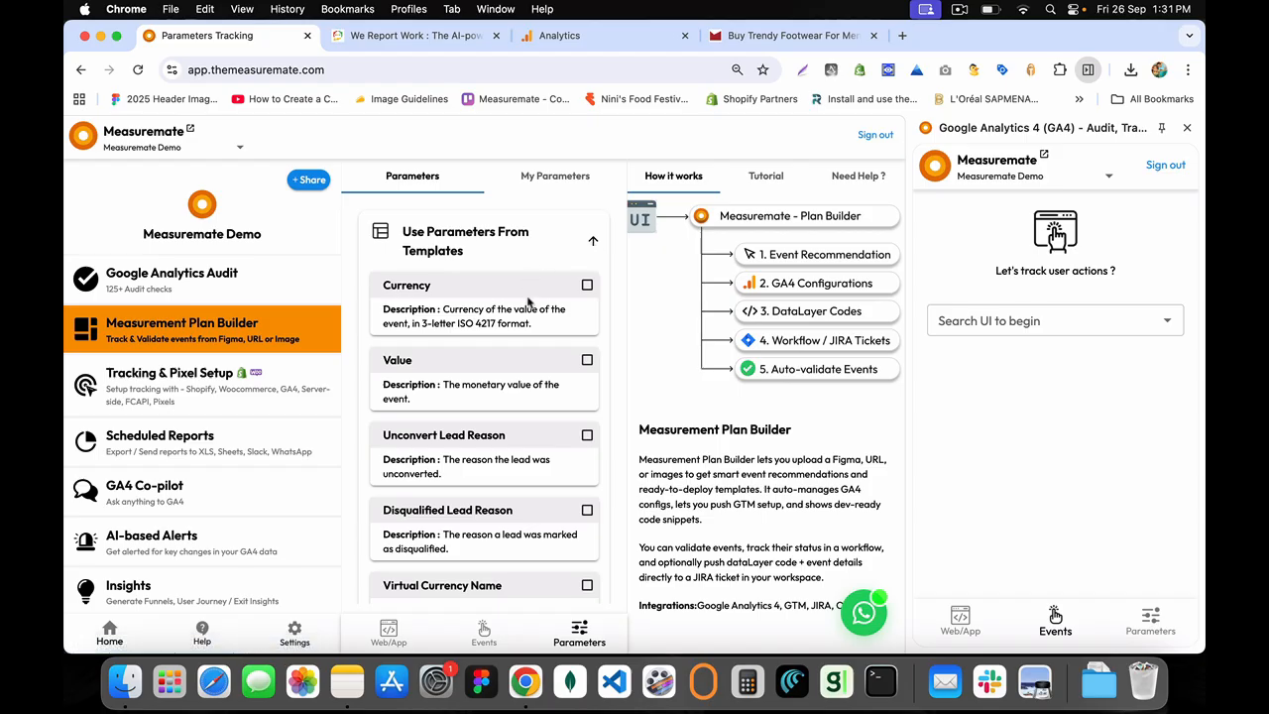
scroll(549, 493, down, 10)
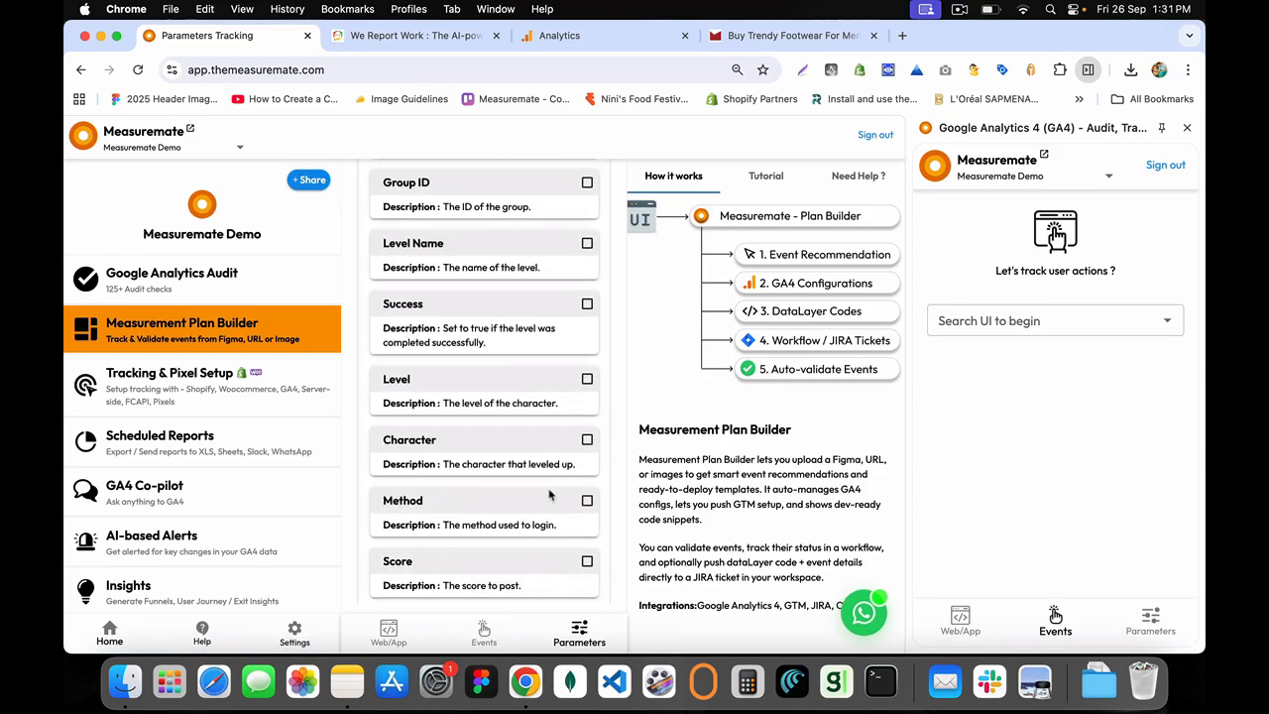
scroll(549, 494, down, 8)
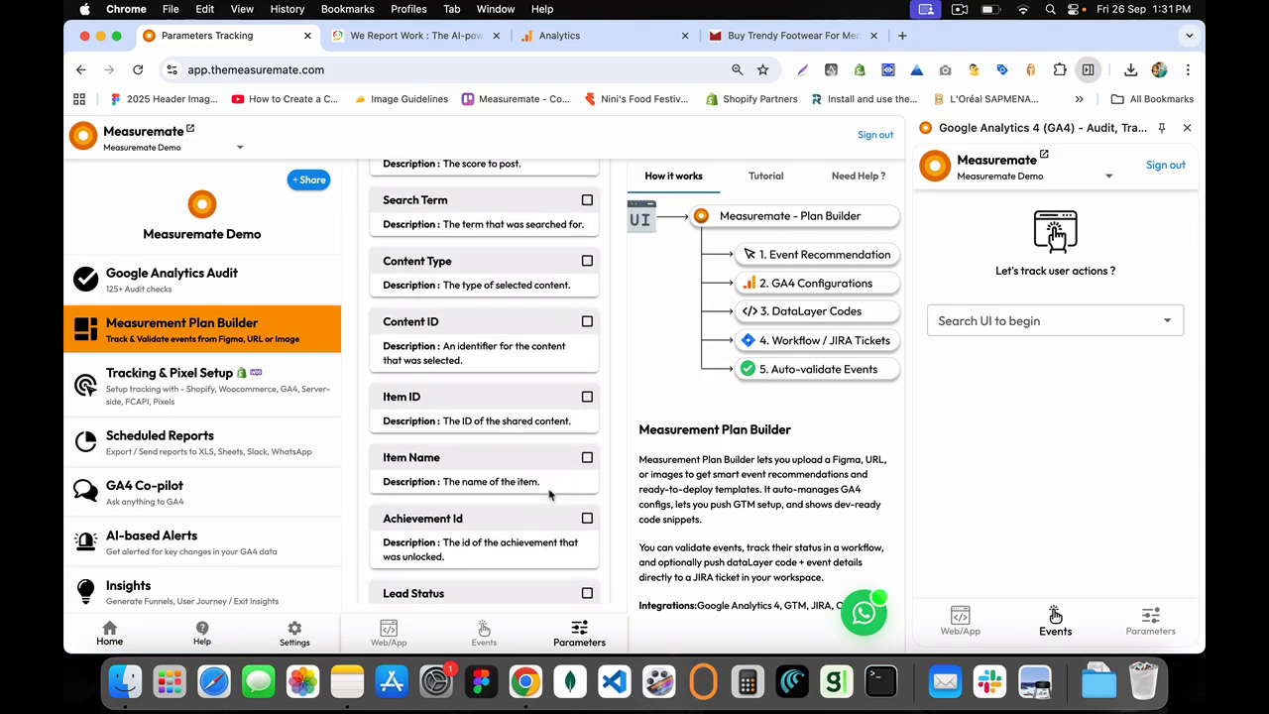
scroll(549, 496, up, 2)
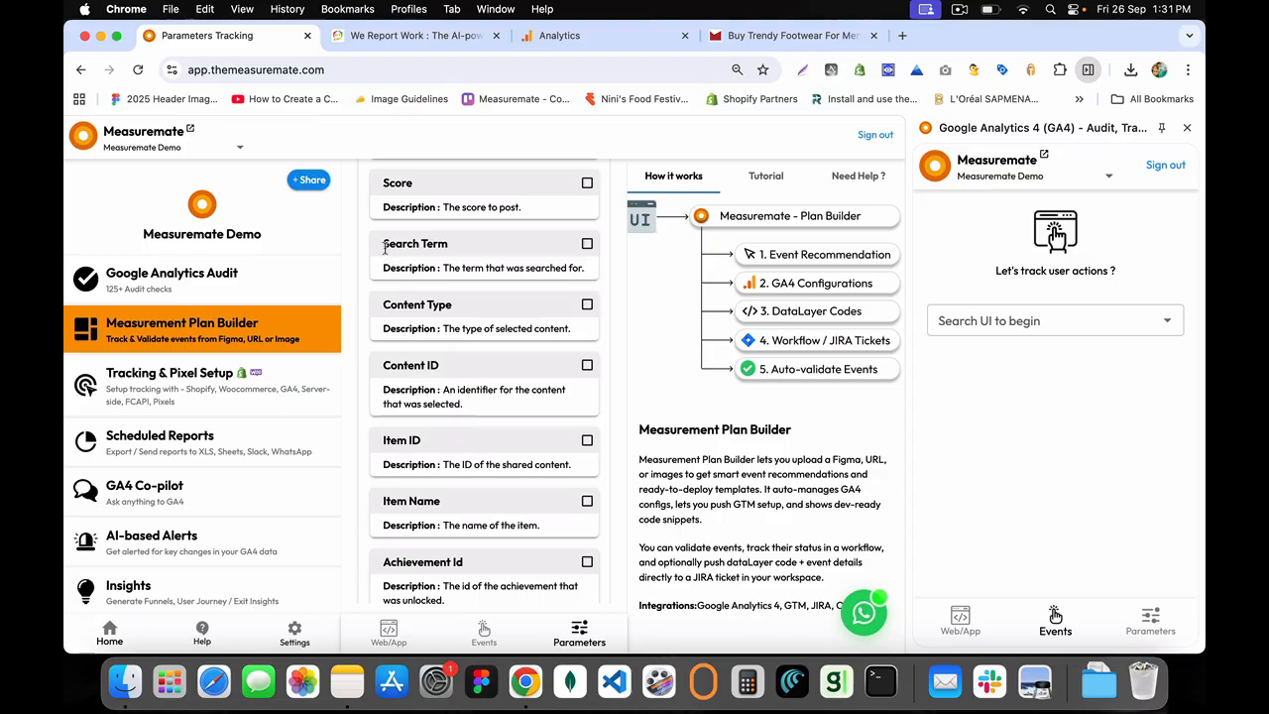
drag(385, 247, 463, 252)
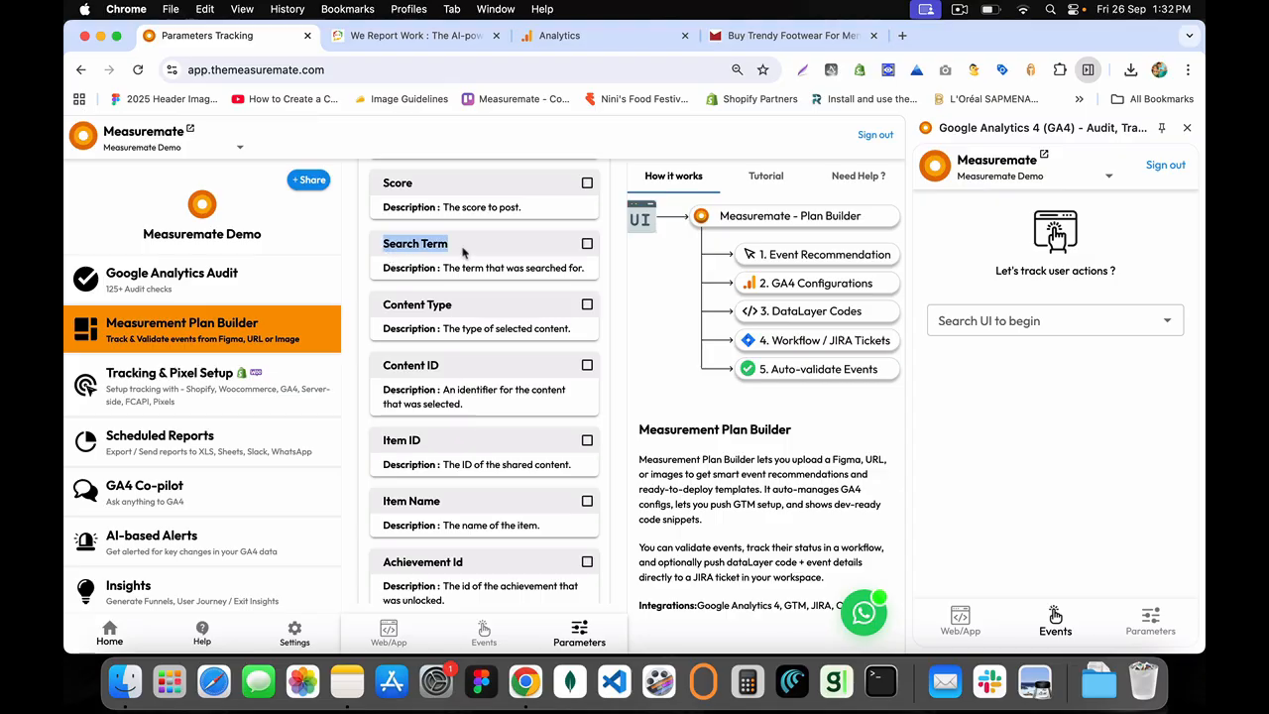
click(587, 243)
Examine the Search Term template's description, data type, example value, possible values and values
drag(384, 267, 482, 350)
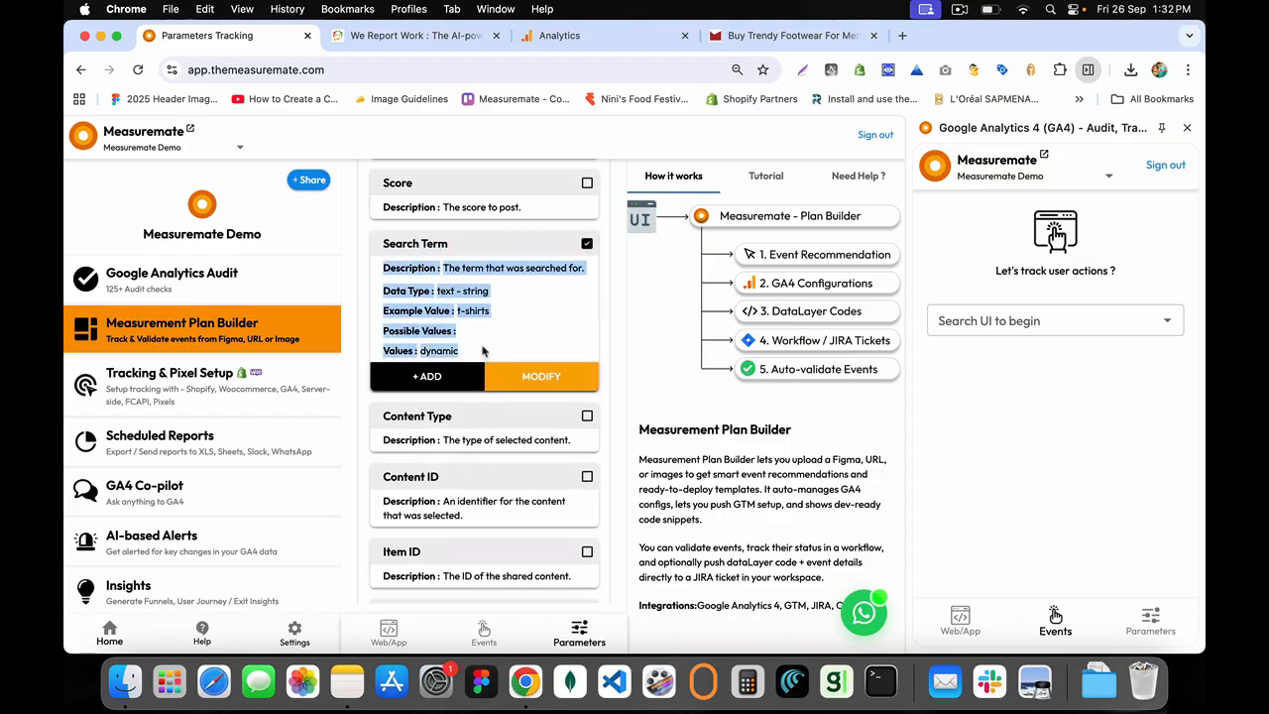
click(483, 350)
drag(384, 266, 496, 342)
click(495, 342)
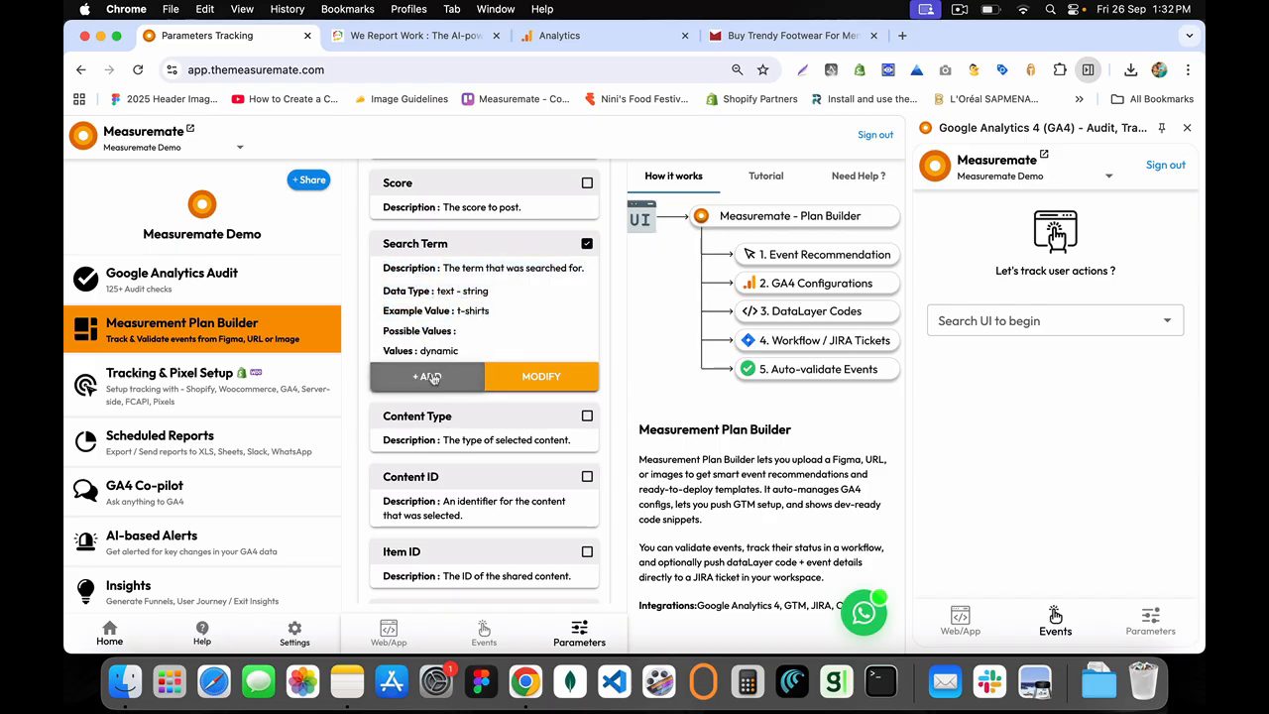
mouse_move(463, 355)
mouse_down()
mouse_move(396, 347)
mouse_move(383, 261)
mouse_move(436, 295)
mouse_move(478, 350)
mouse_up()
click(479, 350)
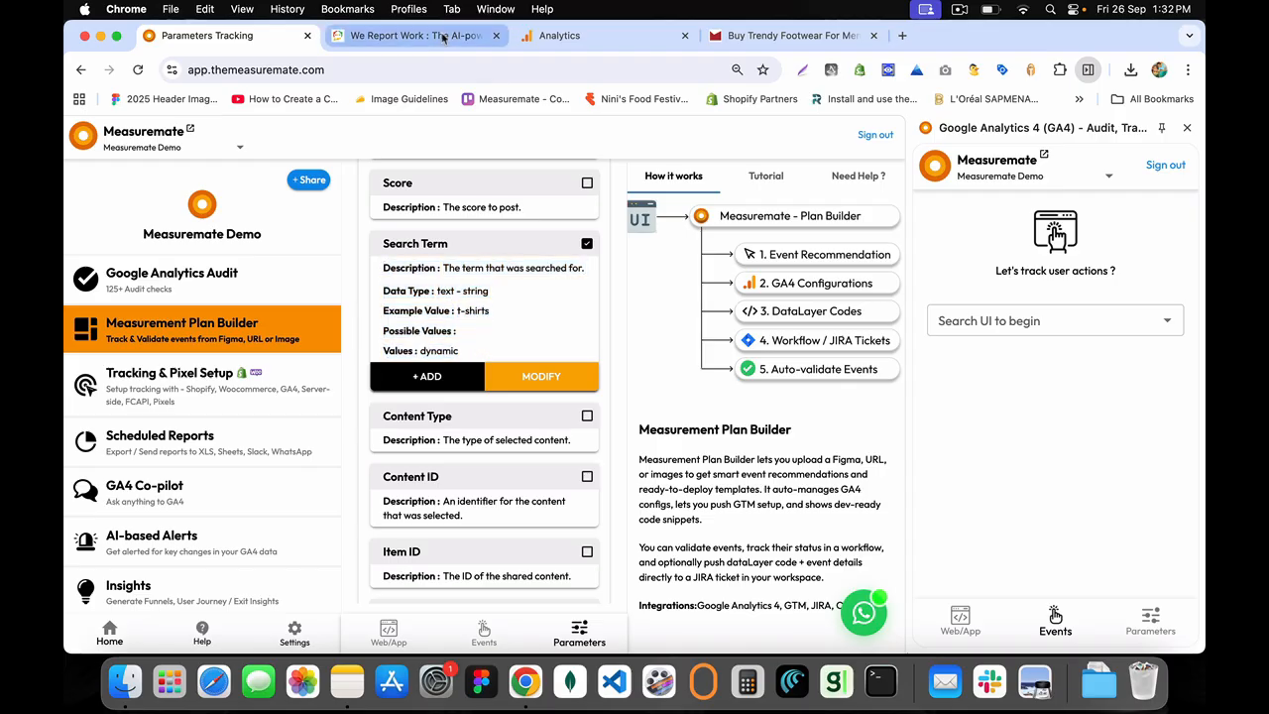
Try to add the Search Term template parameter to the project and dismiss the notification
scroll(464, 347, down, 1)
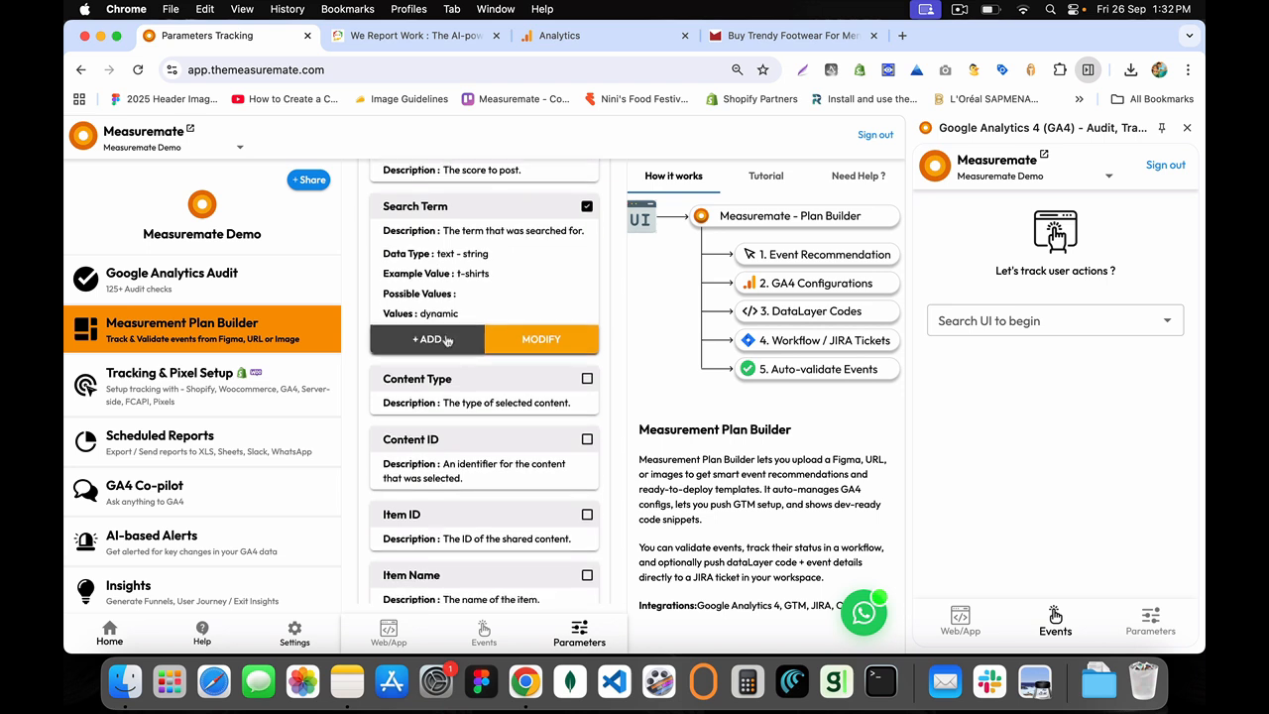
click(427, 340)
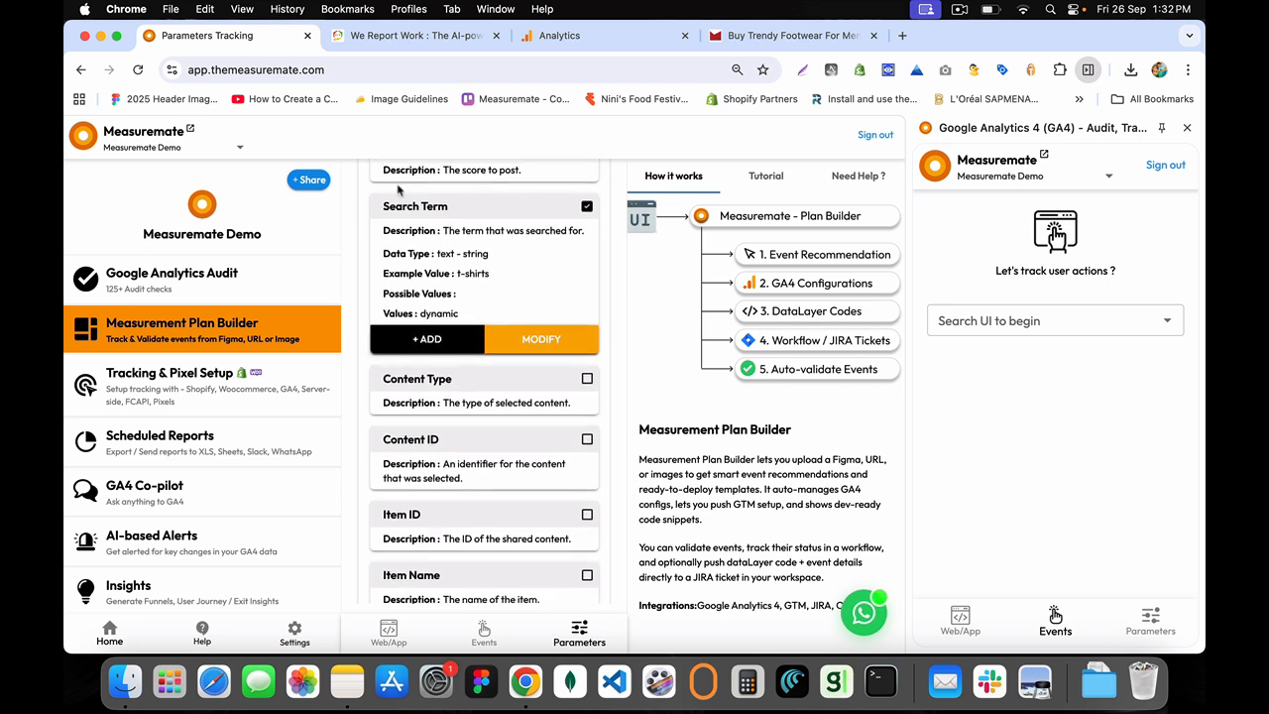
click(441, 340)
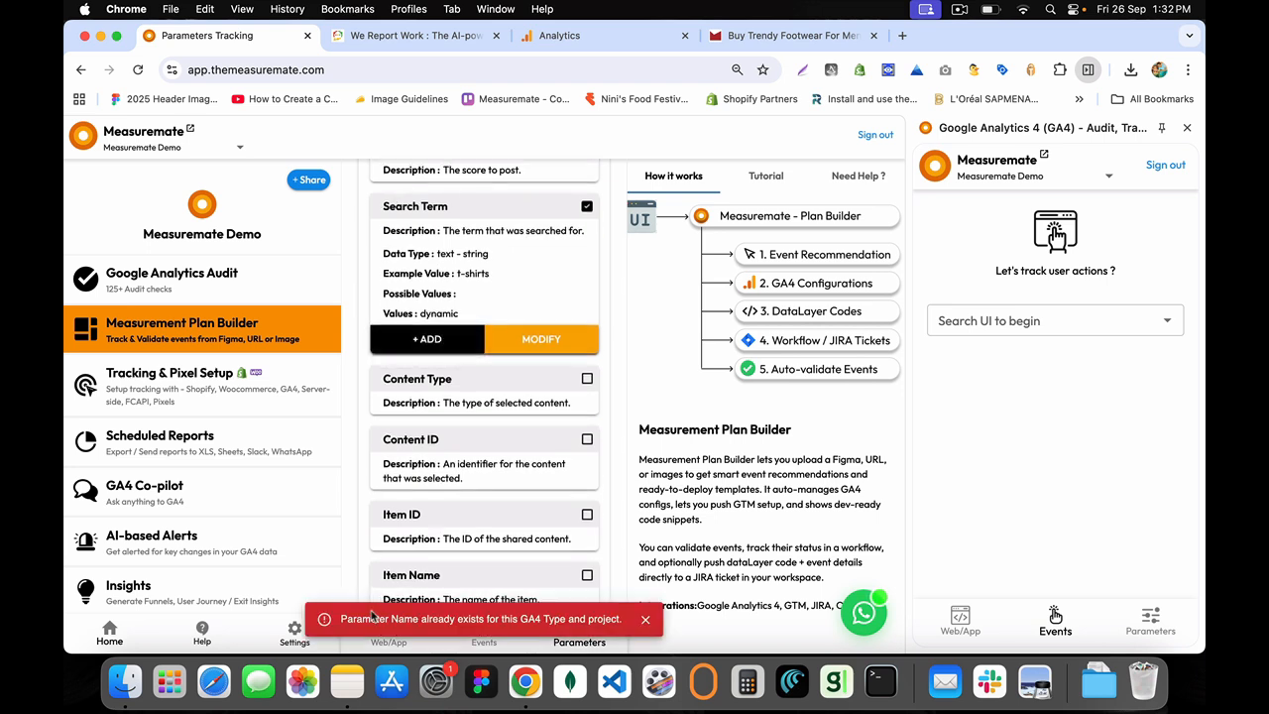
drag(341, 619, 641, 622)
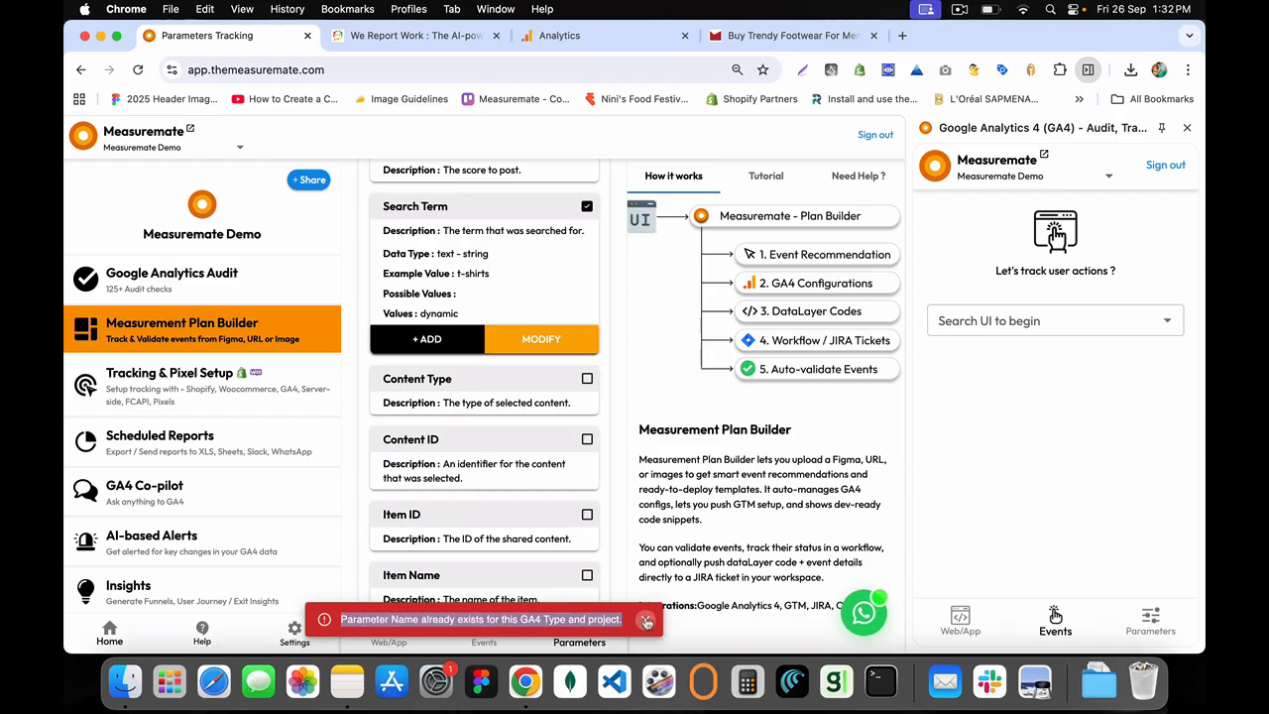
click(642, 621)
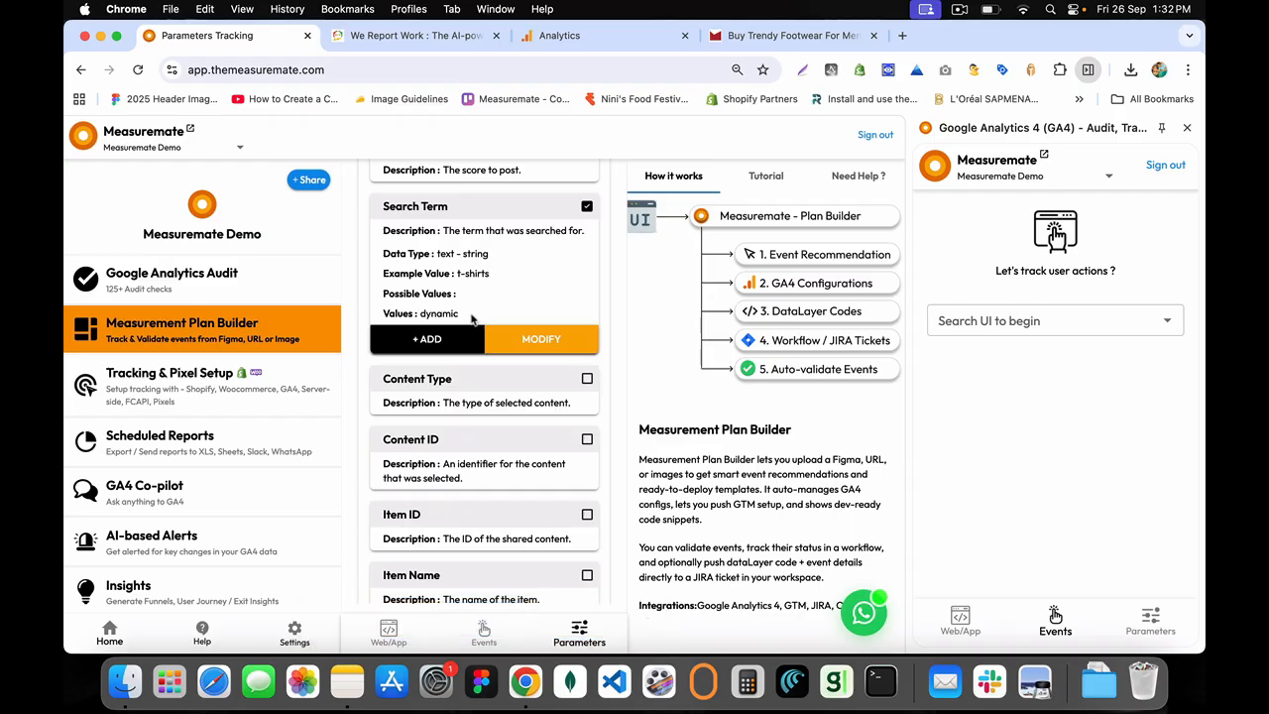
Recheck the Search Term template's details and return to the Parameters start view via the Events page
drag(472, 317, 381, 212)
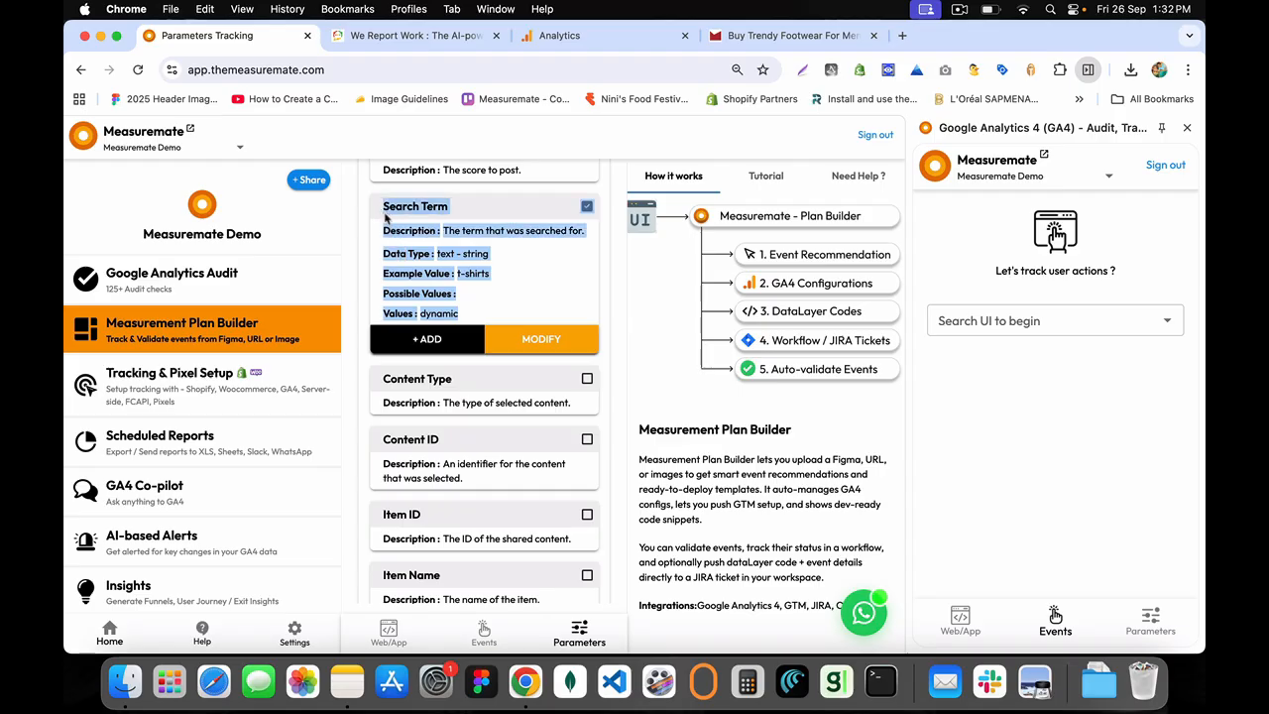
click(471, 316)
scroll(471, 317, down, 1)
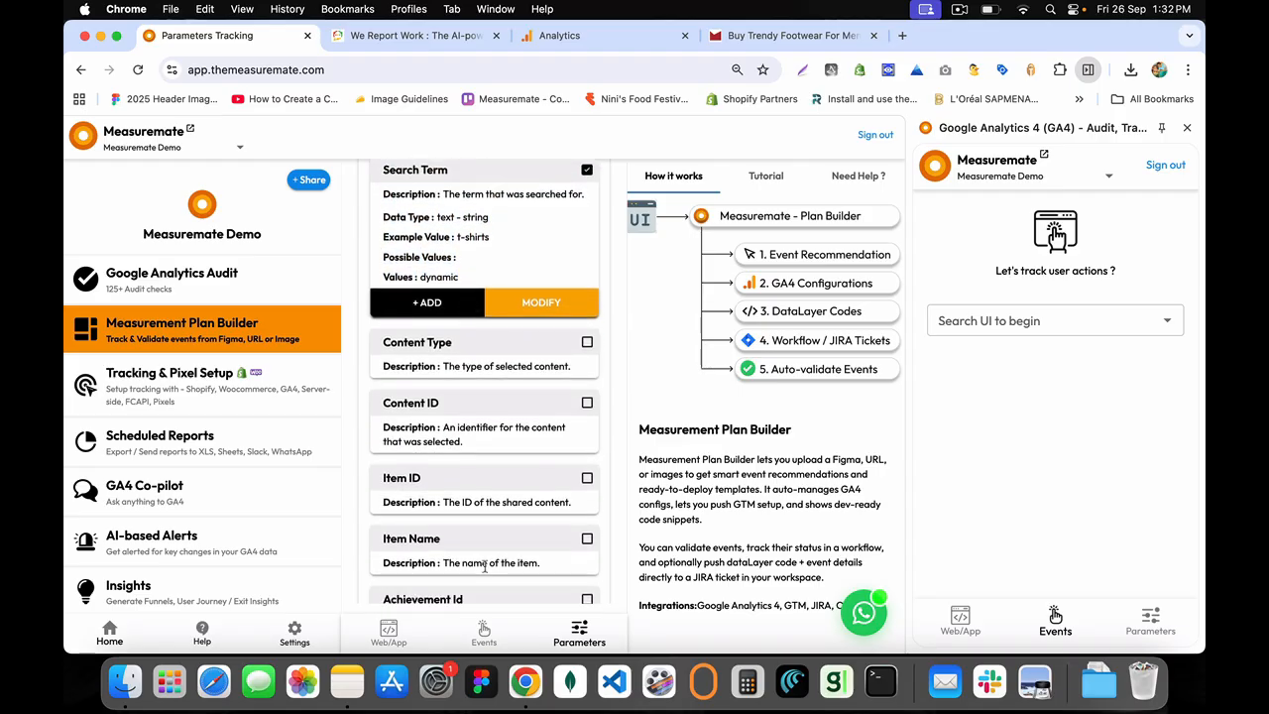
click(482, 634)
click(579, 635)
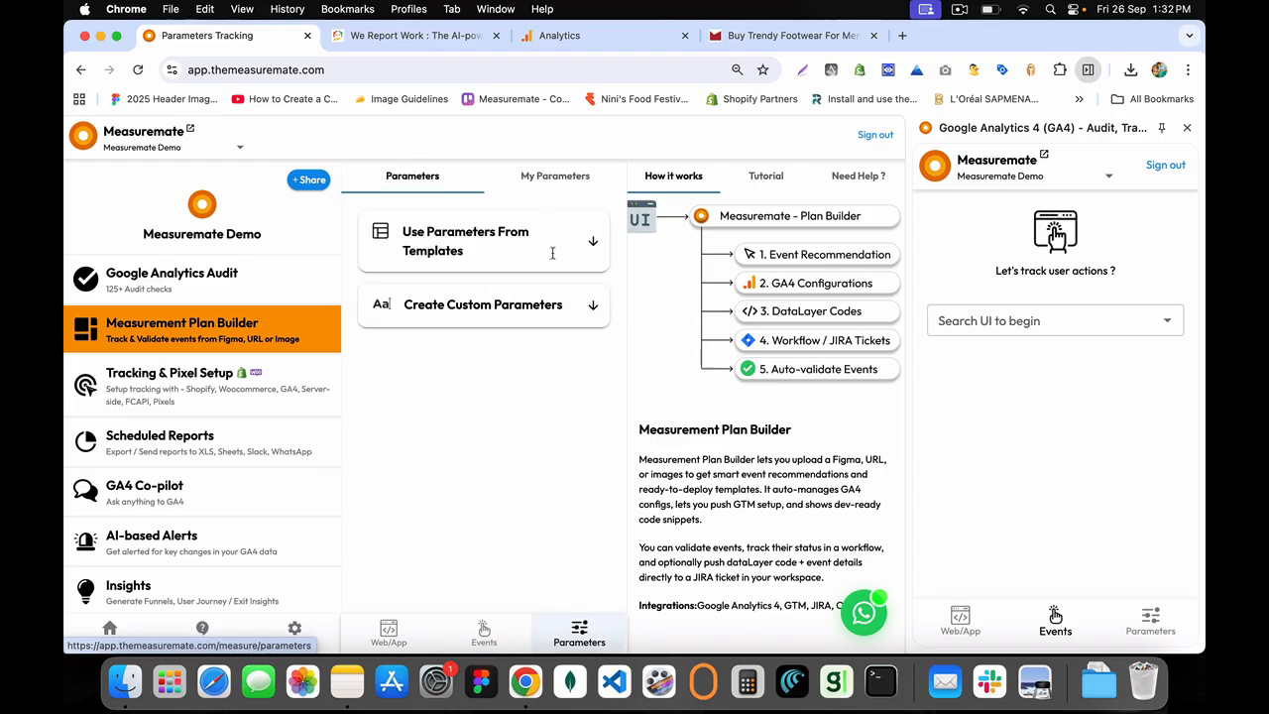
Examine the project's saved parameters and their descriptions in My Parameters
click(547, 191)
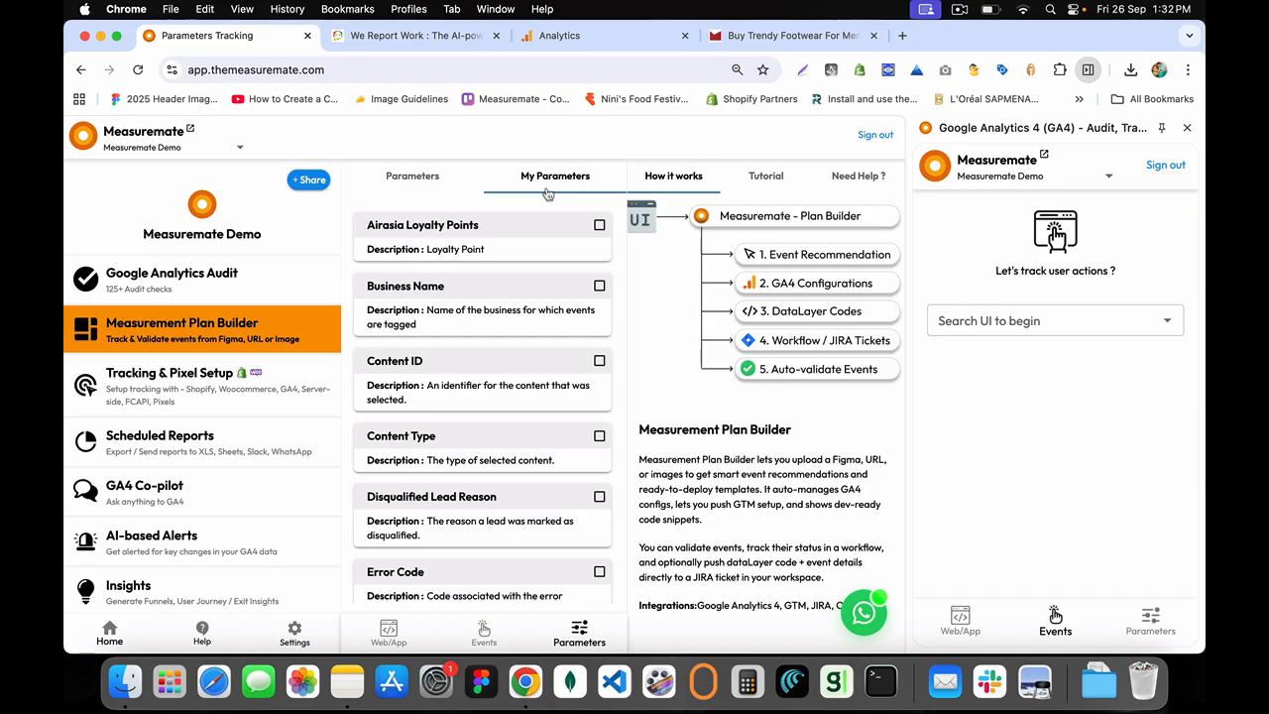
scroll(557, 390, down, 10)
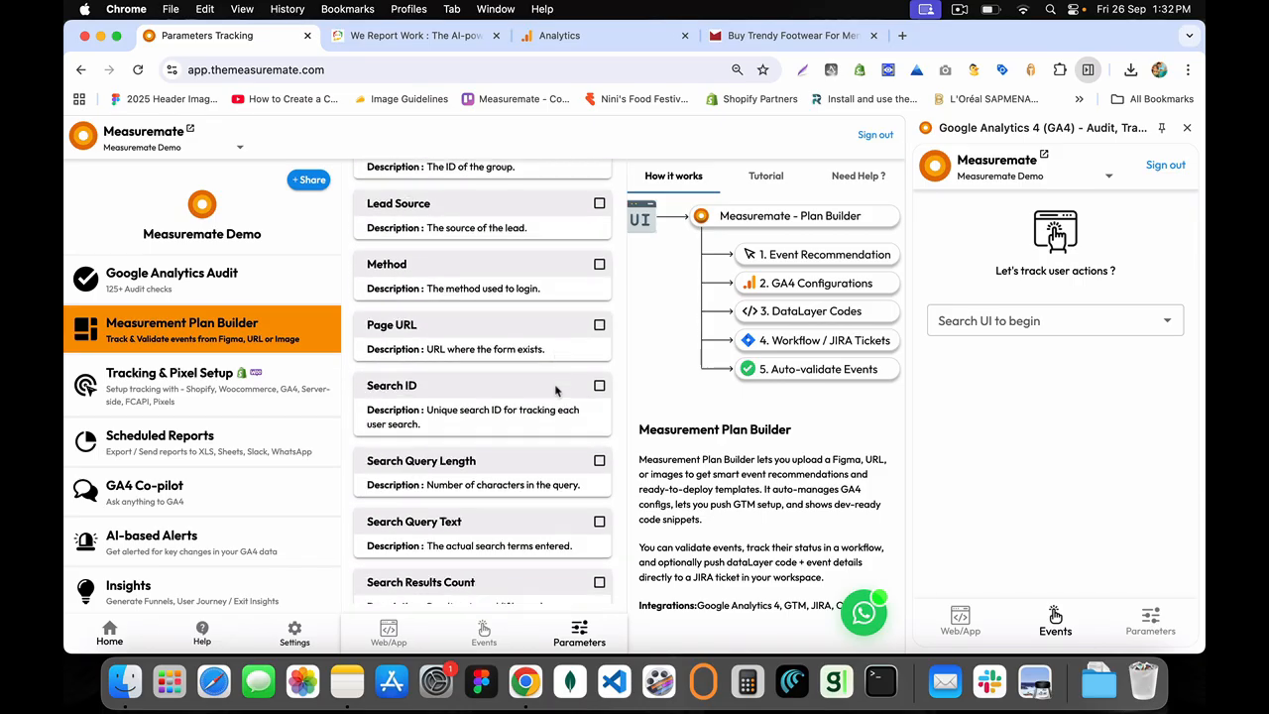
scroll(557, 390, down, 5)
scroll(557, 389, up, 10)
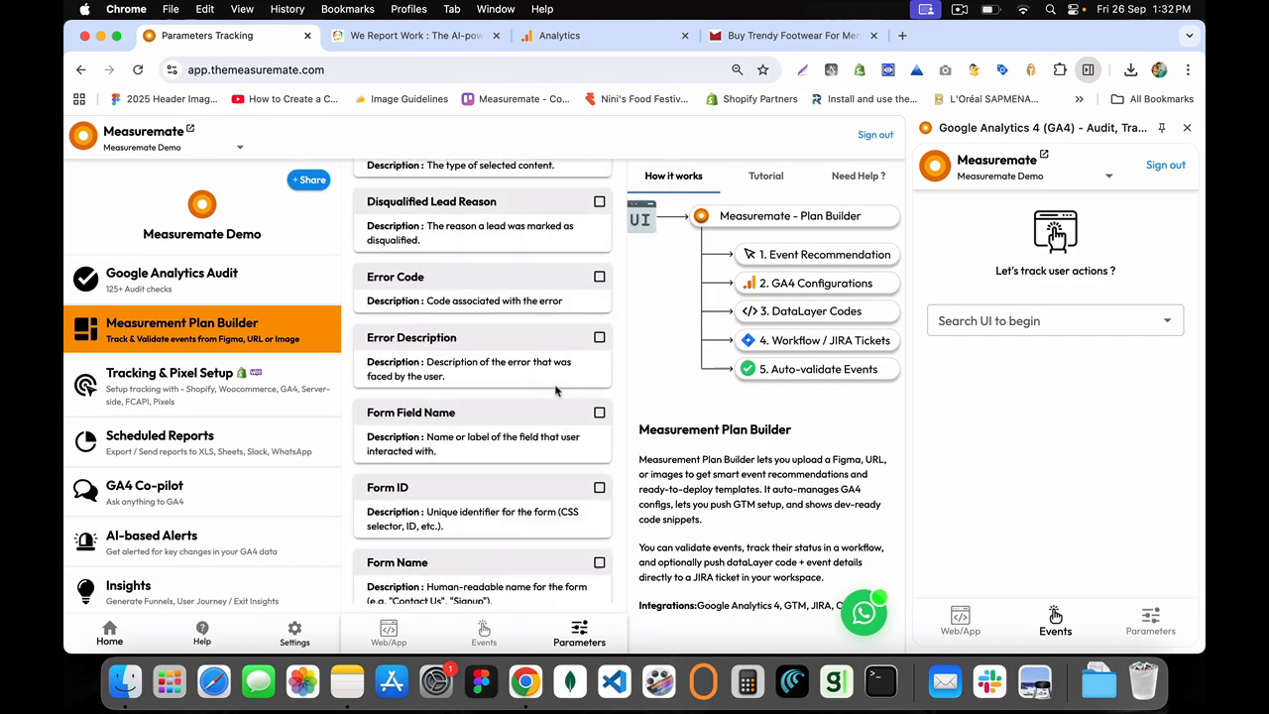
scroll(557, 390, up, 5)
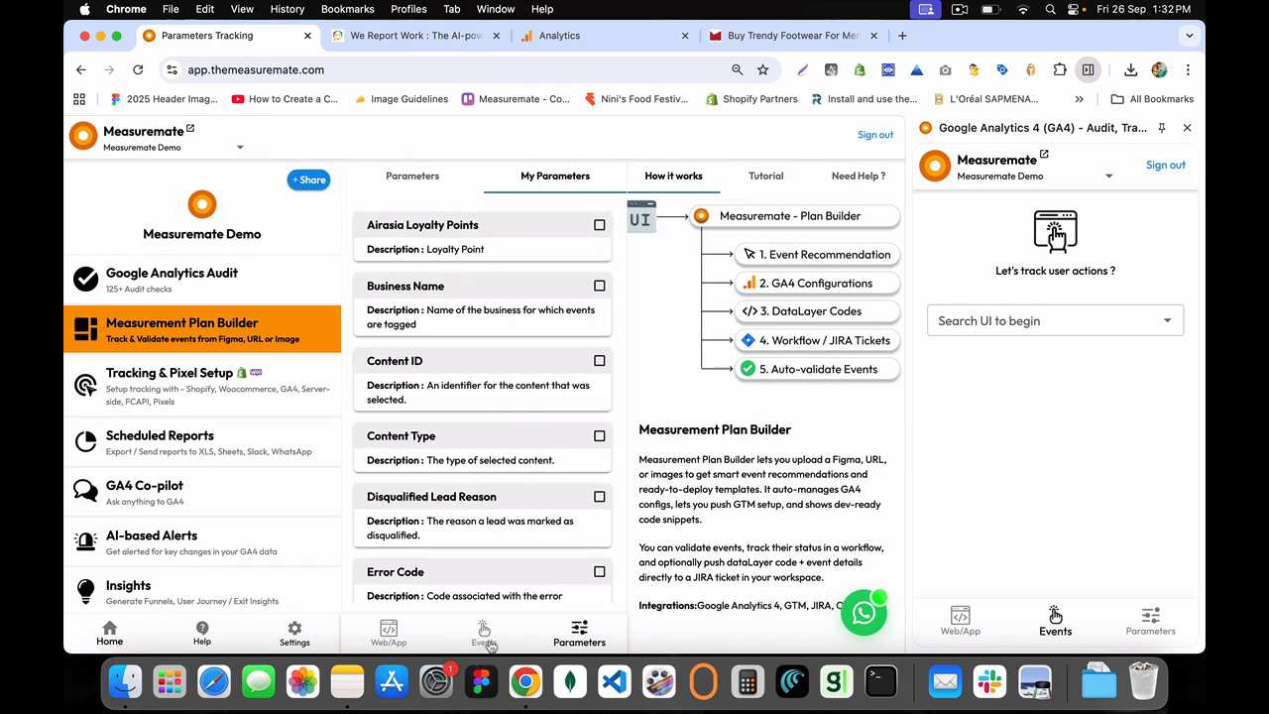
Switch to the Events page and look through the UIs available for event tracking
click(486, 640)
click(434, 285)
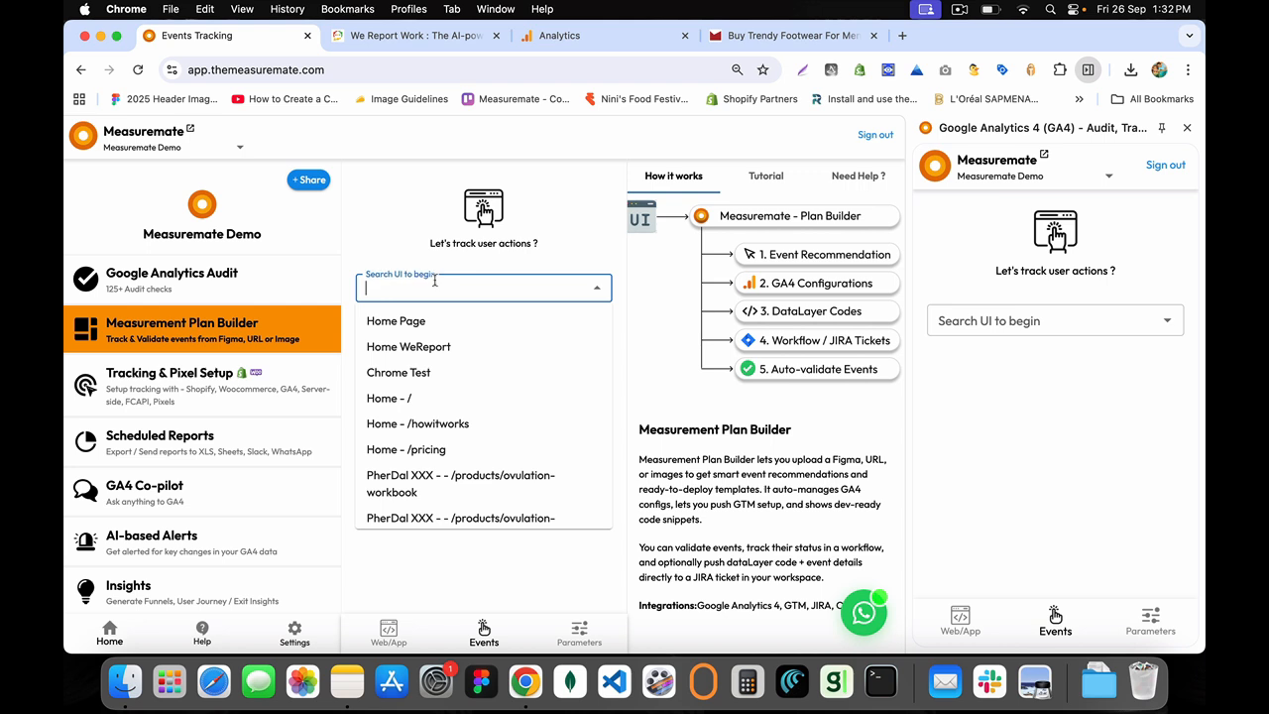
click(398, 253)
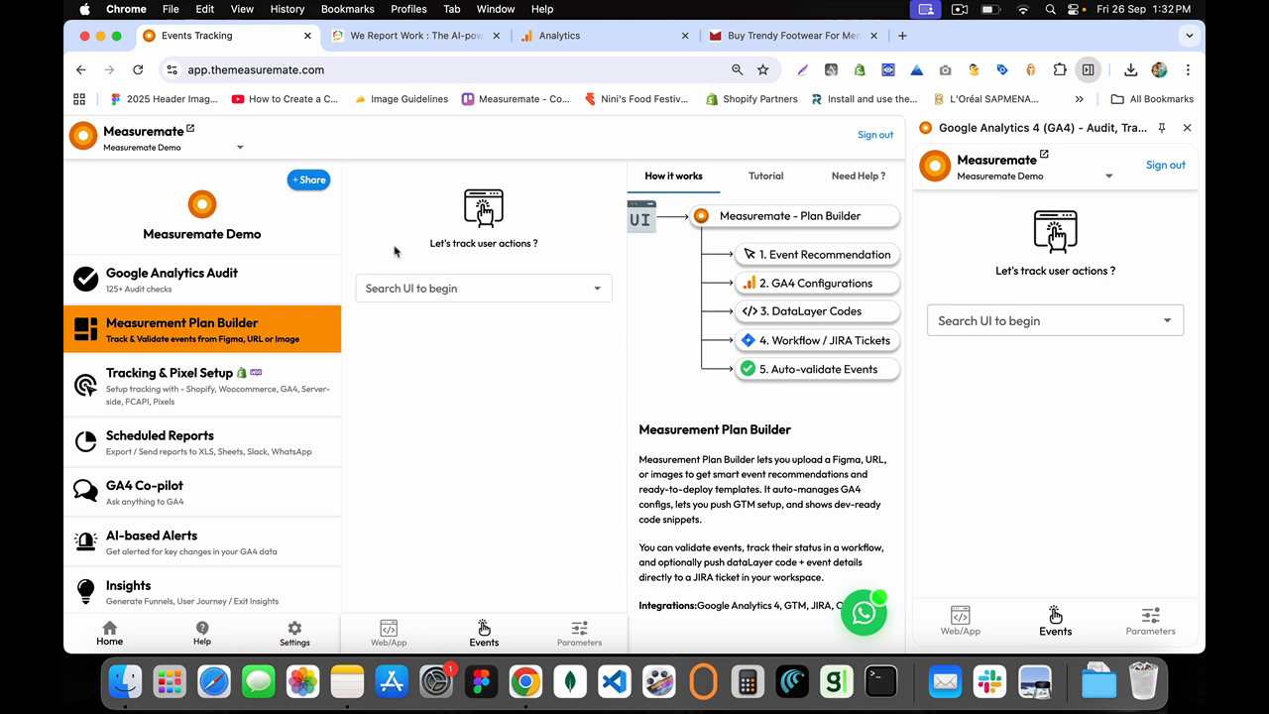
click(416, 288)
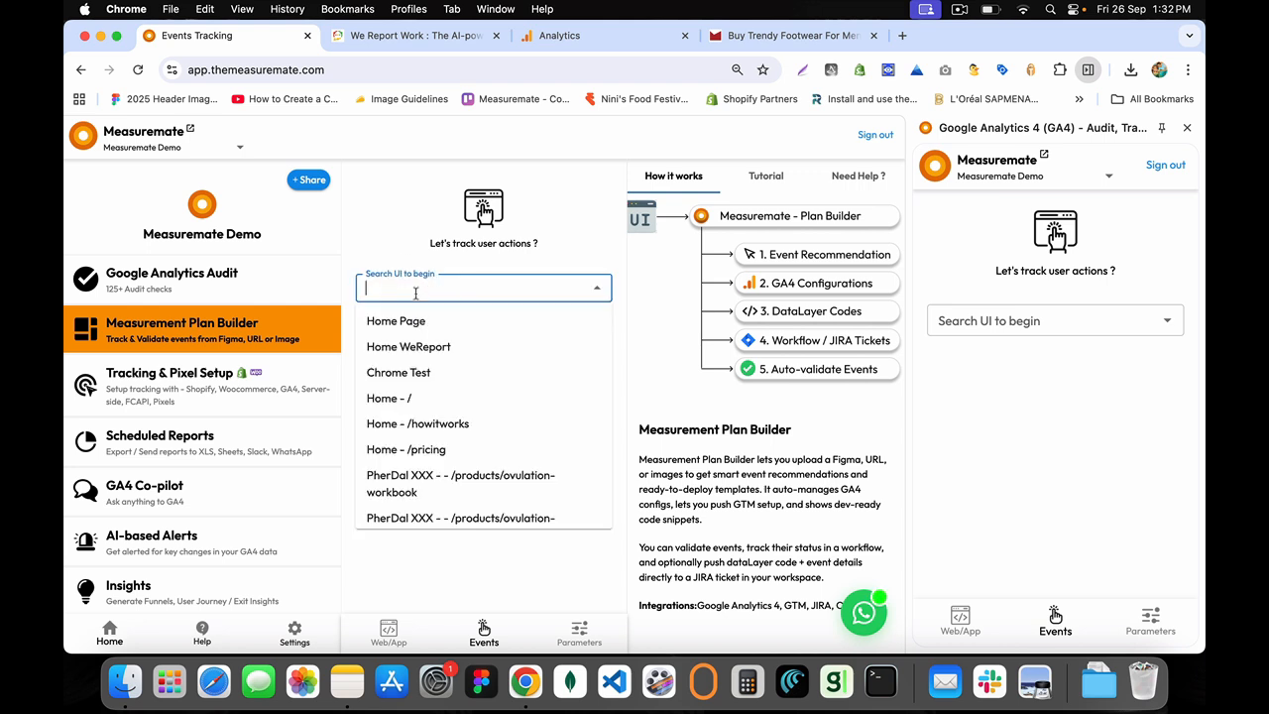
Check the project's saved UIs in My UIs for the wereport.work and WeReportWork - Header entries
click(388, 631)
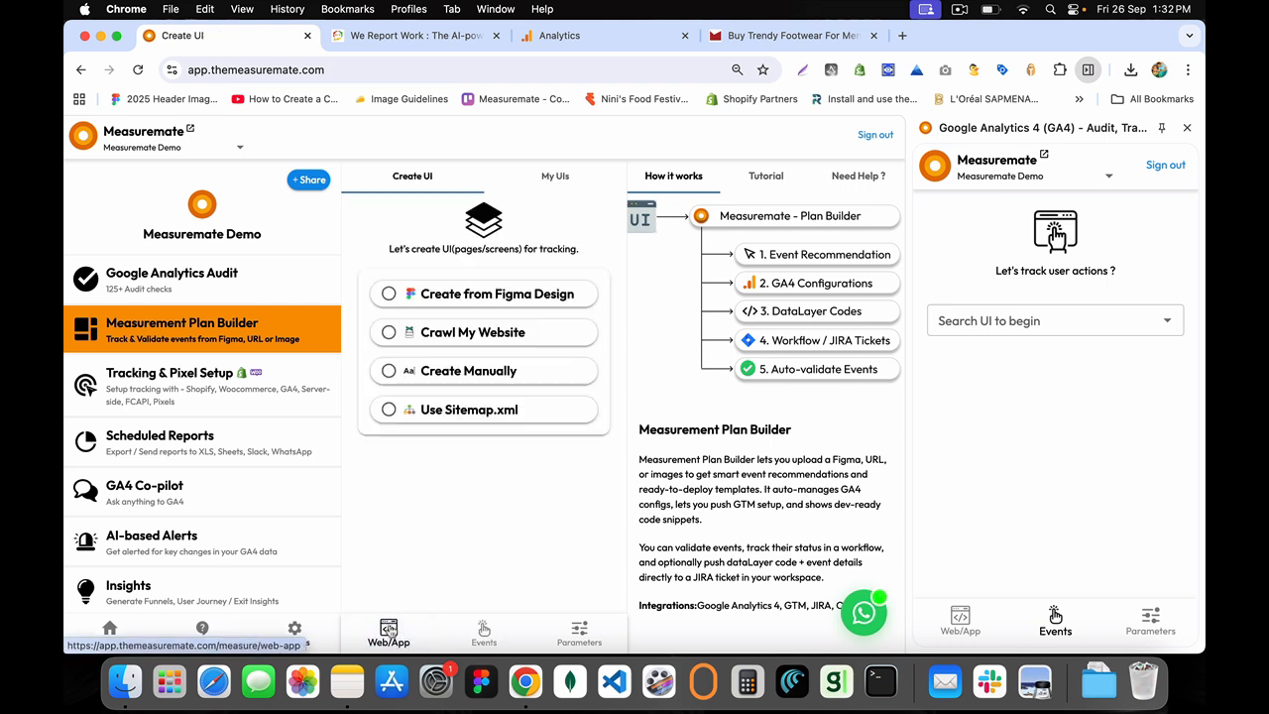
click(549, 181)
scroll(496, 391, down, 5)
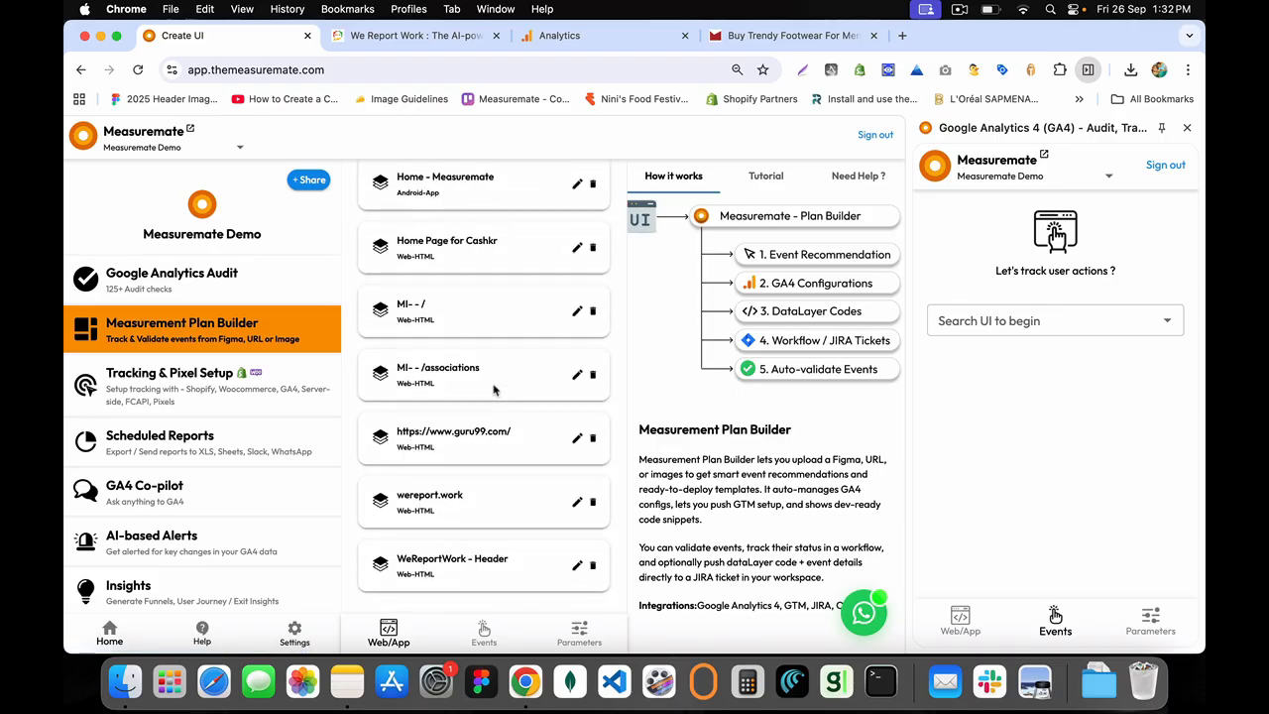
drag(395, 560, 515, 562)
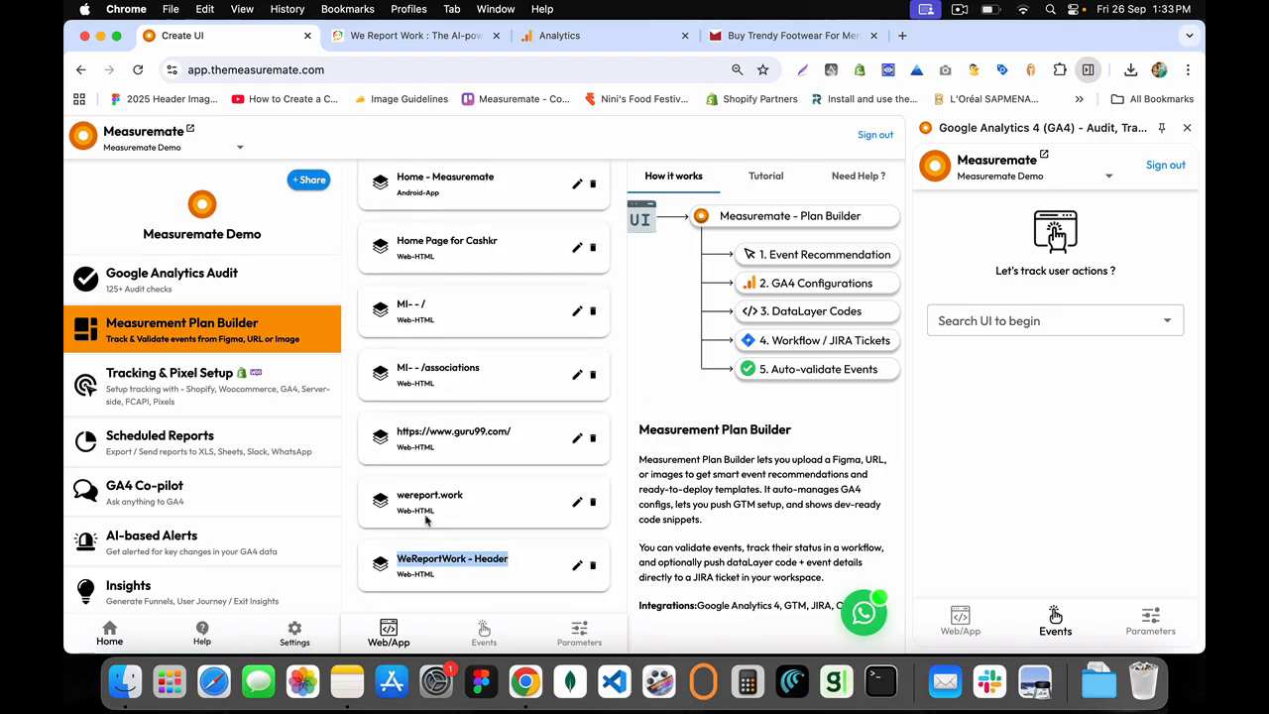
drag(396, 494, 469, 498)
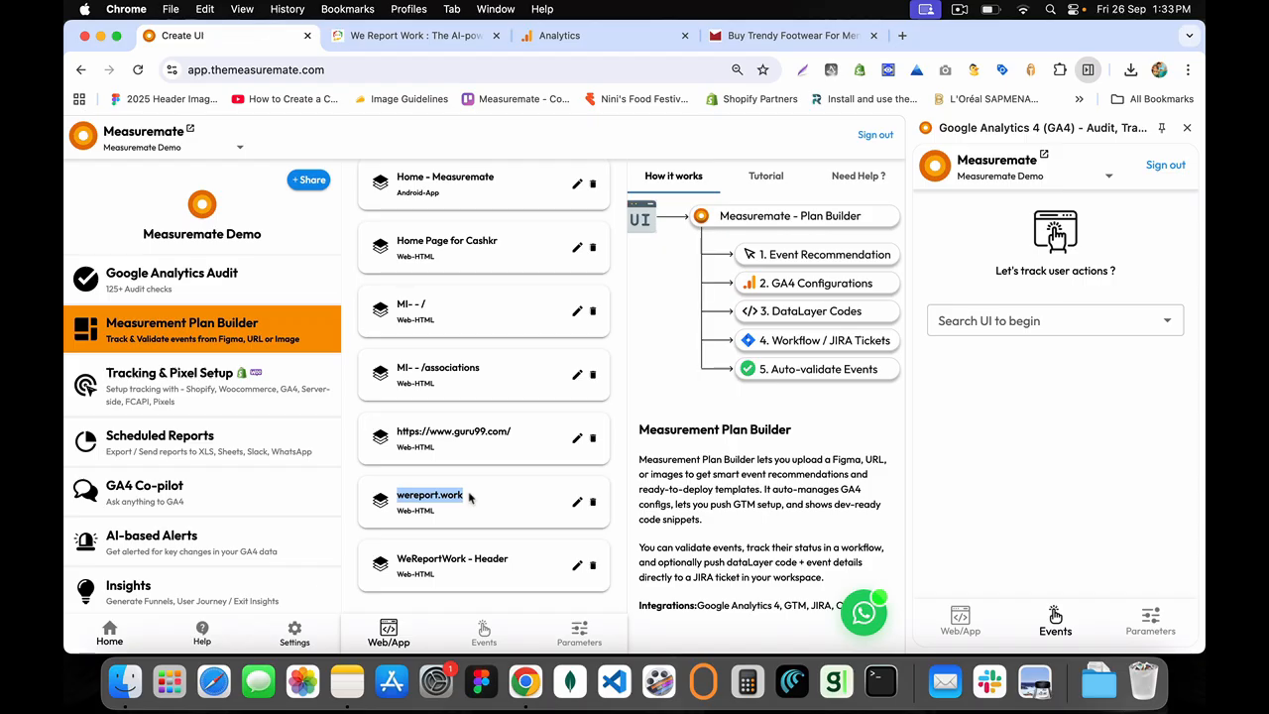
Return to the Events page and select wereport.work as the UI for event tracking
click(483, 630)
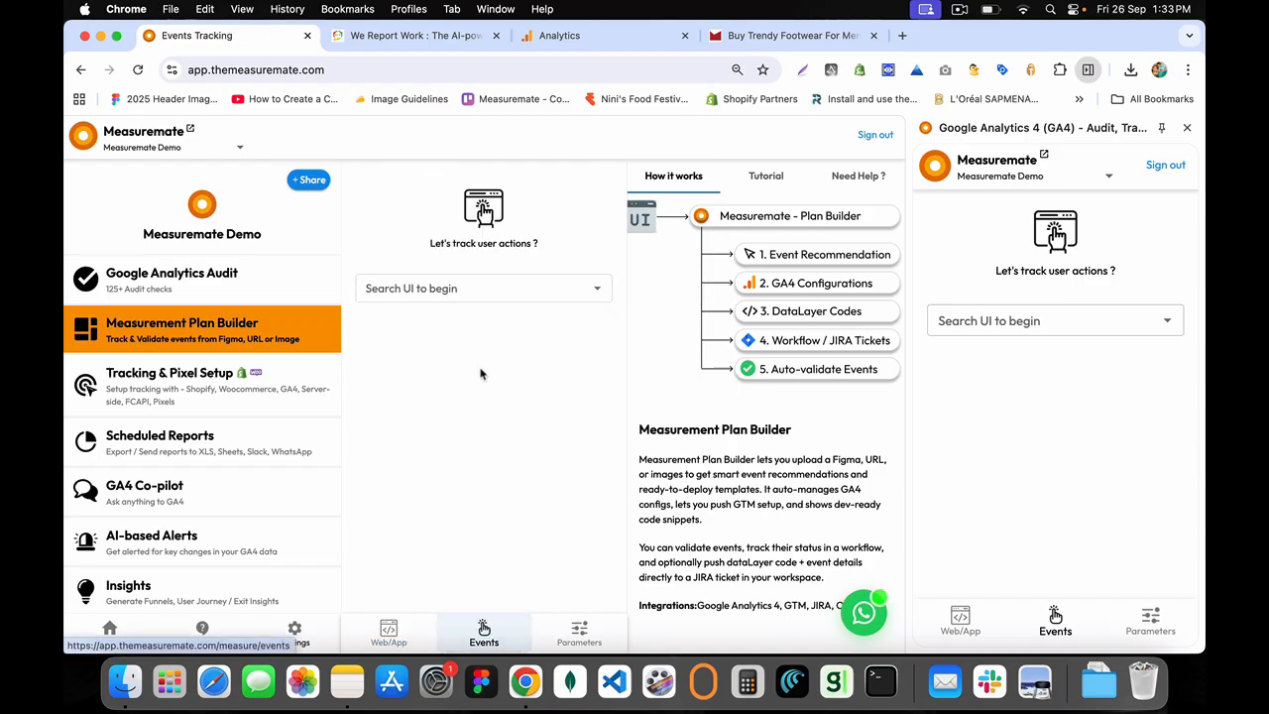
click(470, 288)
scroll(495, 472, down, 5)
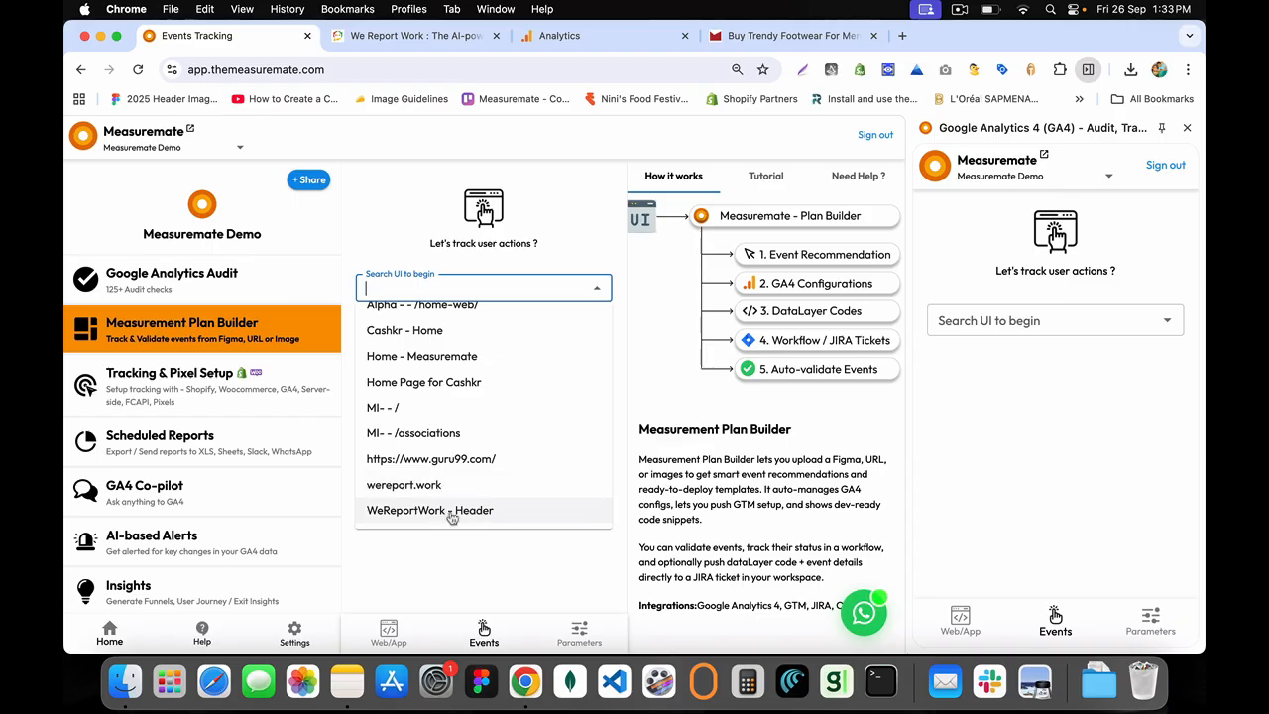
click(441, 485)
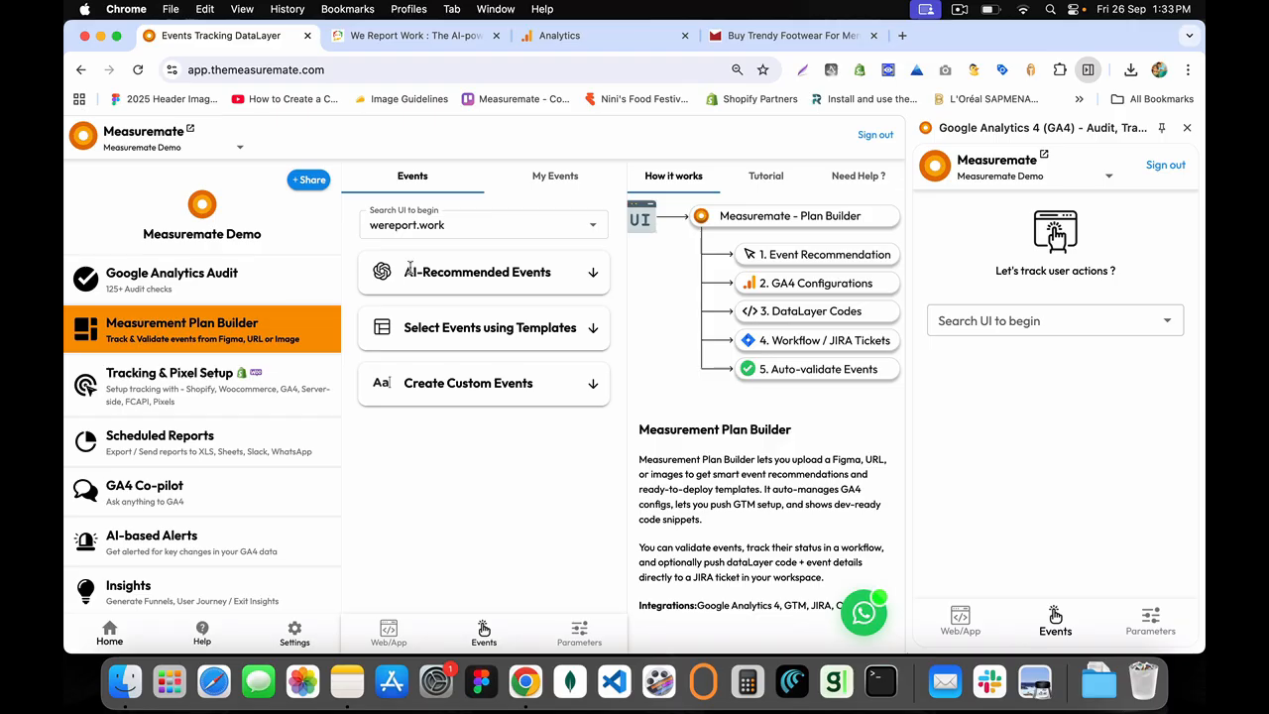
Expand AI-Recommended Events and generate event recommendations for the wereport.work UI
mouse_move(406, 268)
mouse_down()
mouse_move(558, 284)
mouse_move(402, 276)
mouse_up()
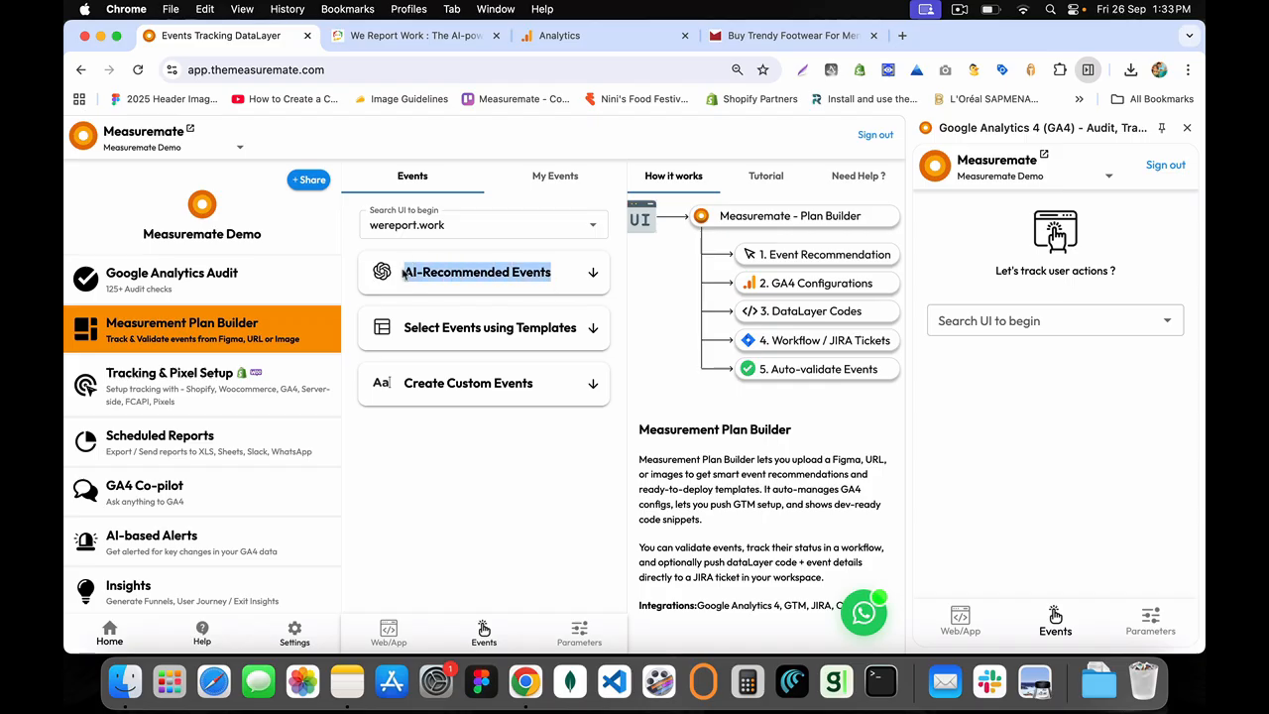
click(409, 276)
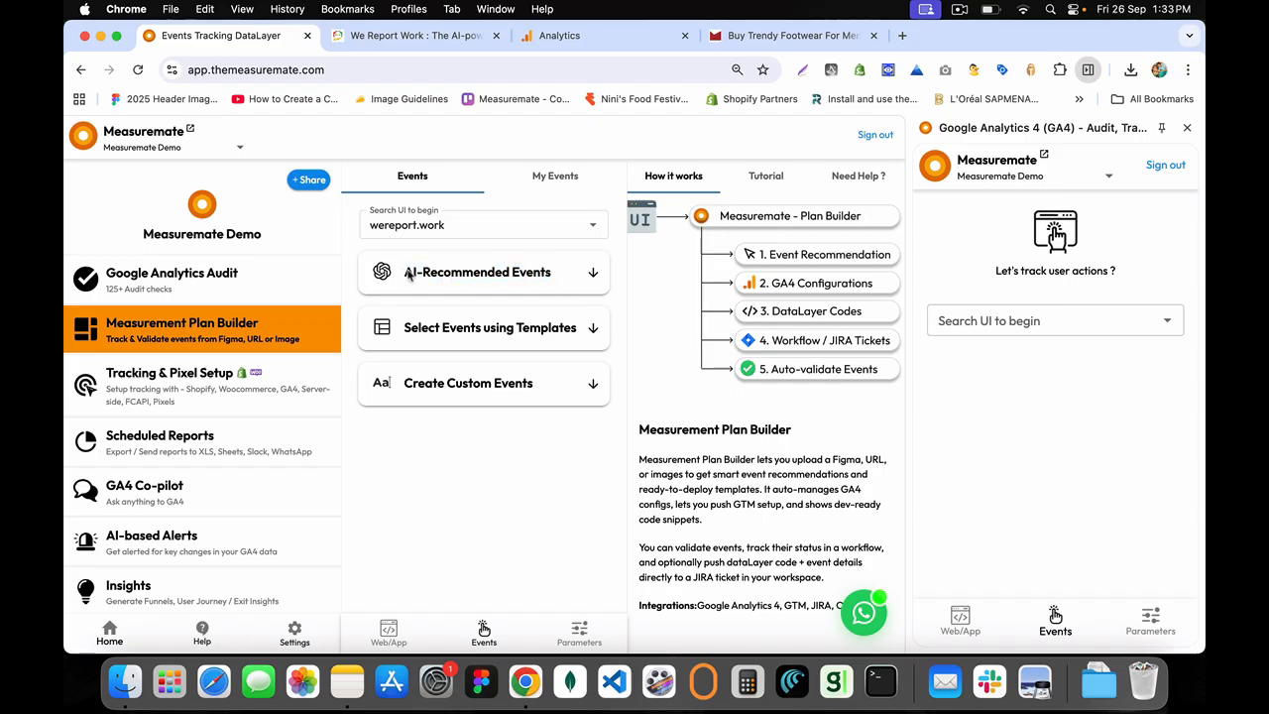
click(592, 275)
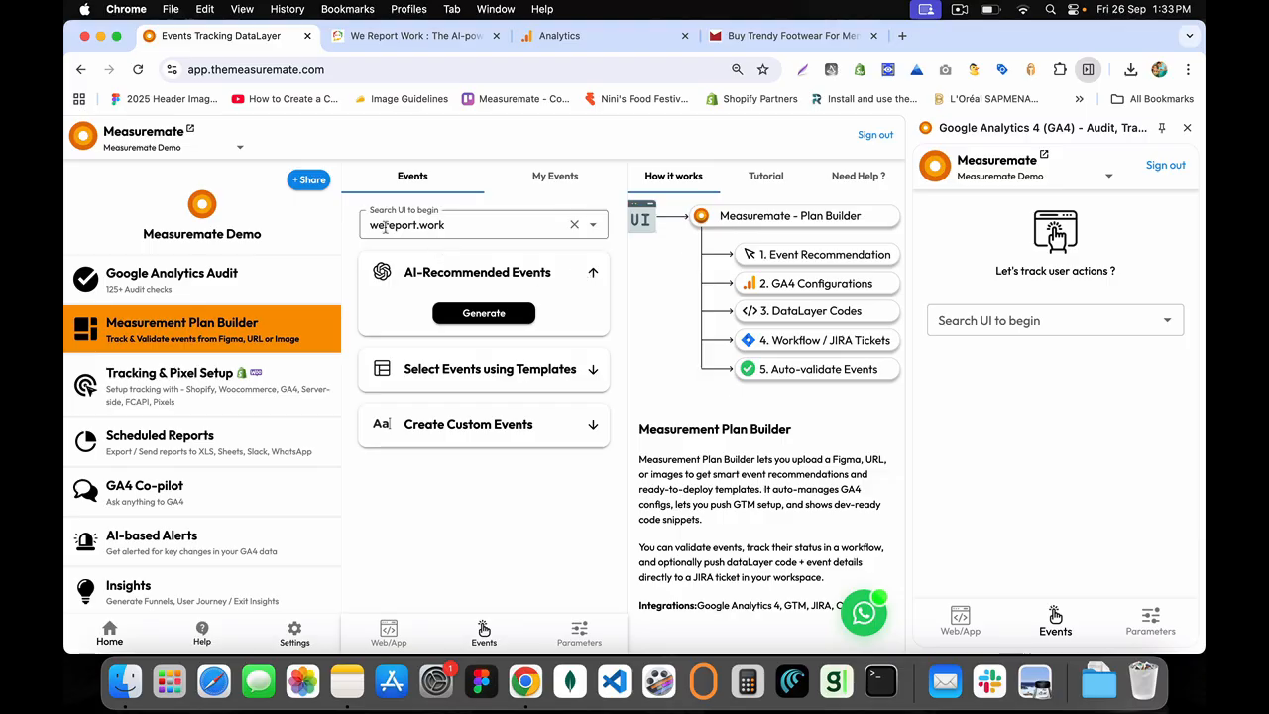
click(484, 319)
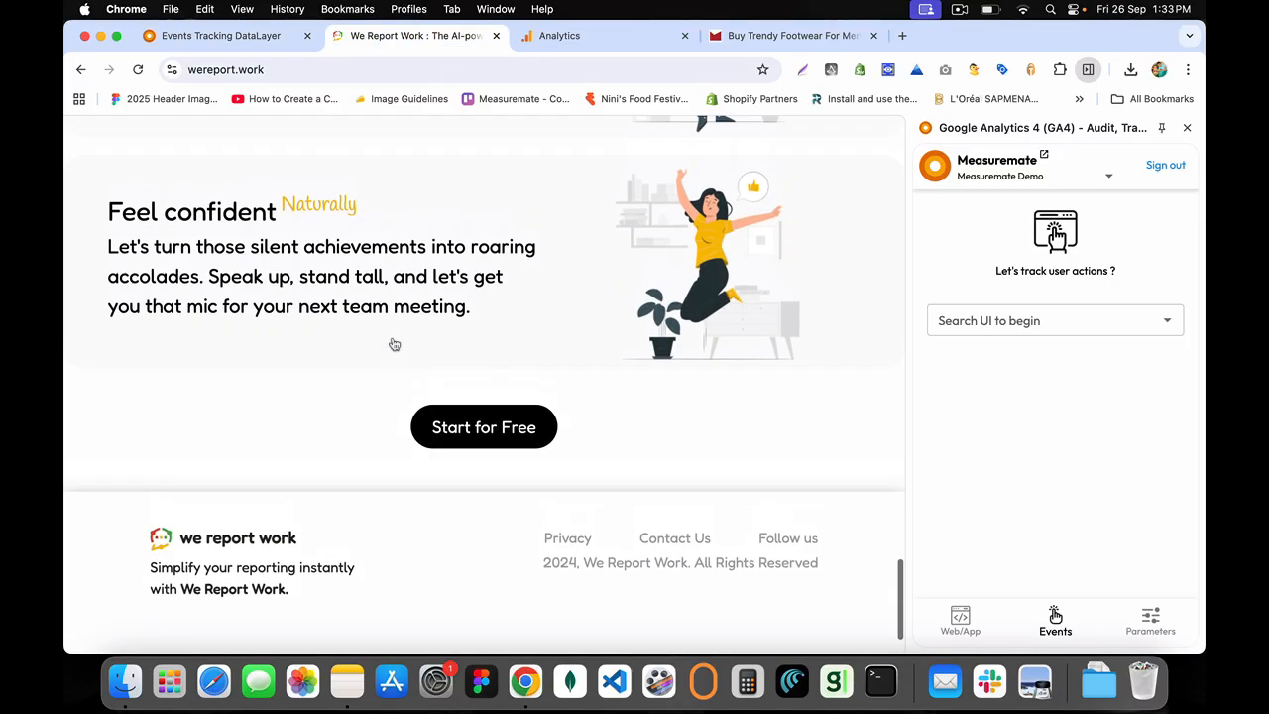
click(226, 35)
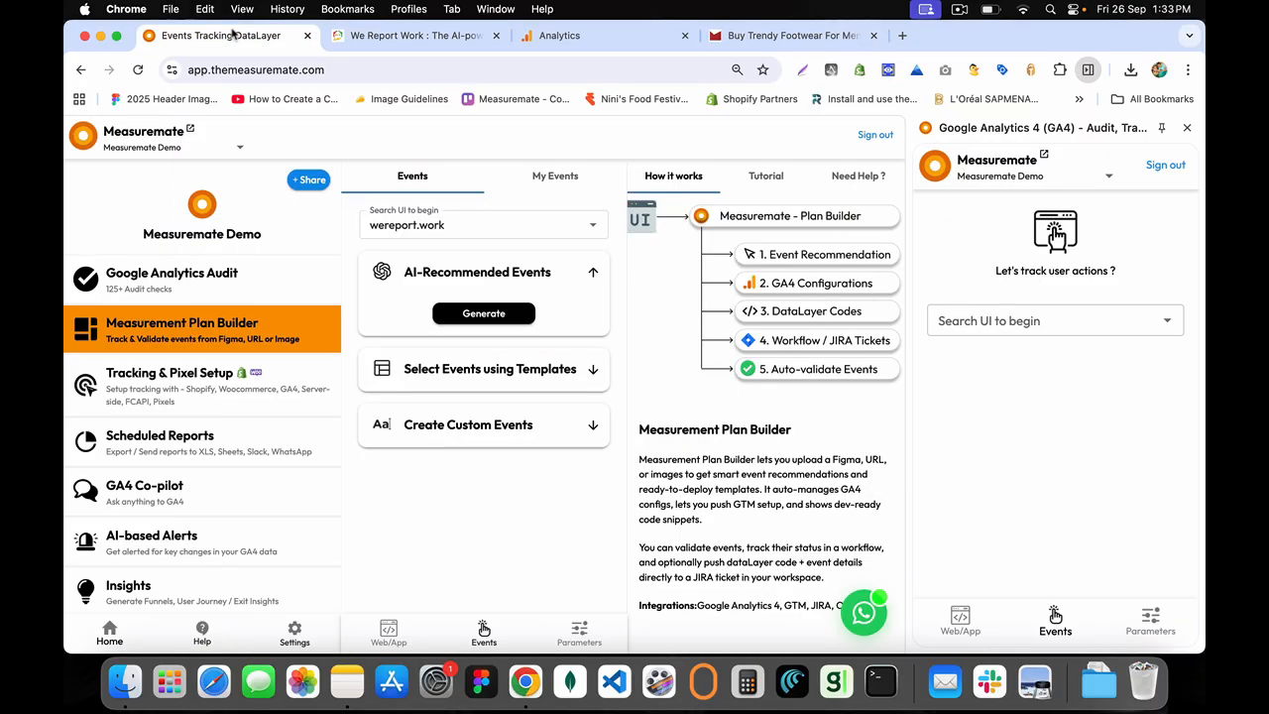
click(484, 315)
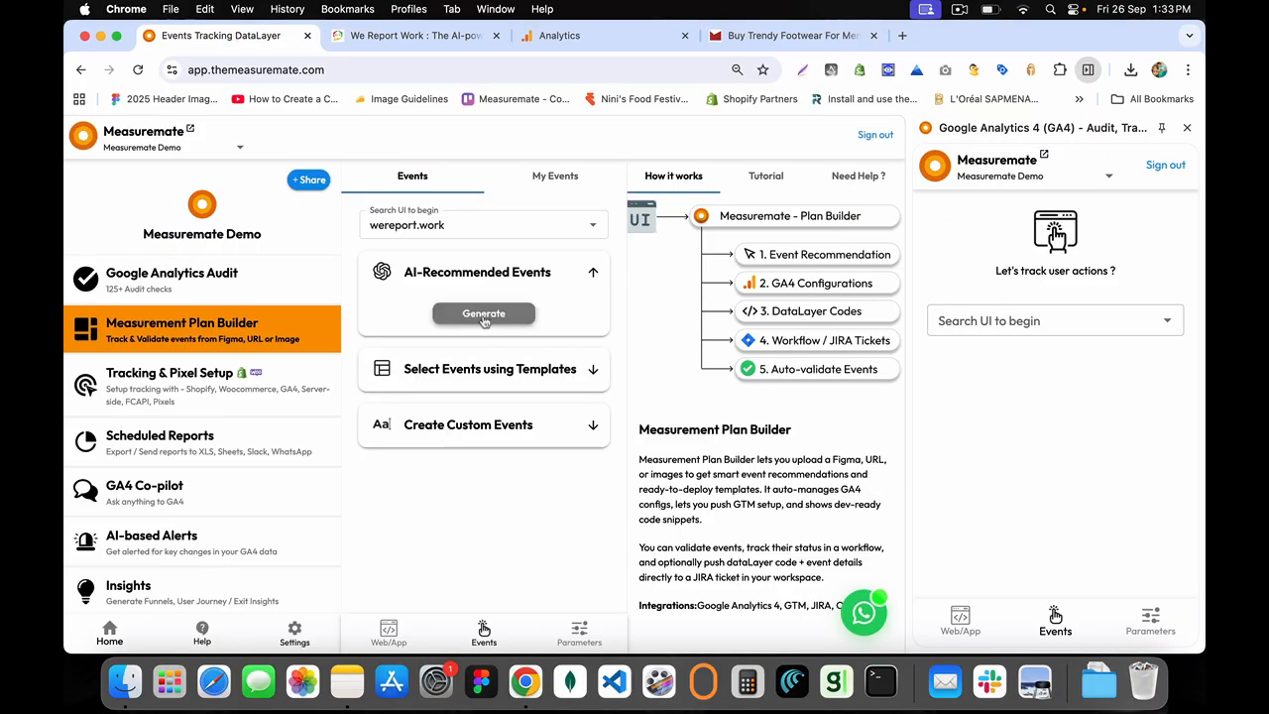
drag(406, 270, 560, 278)
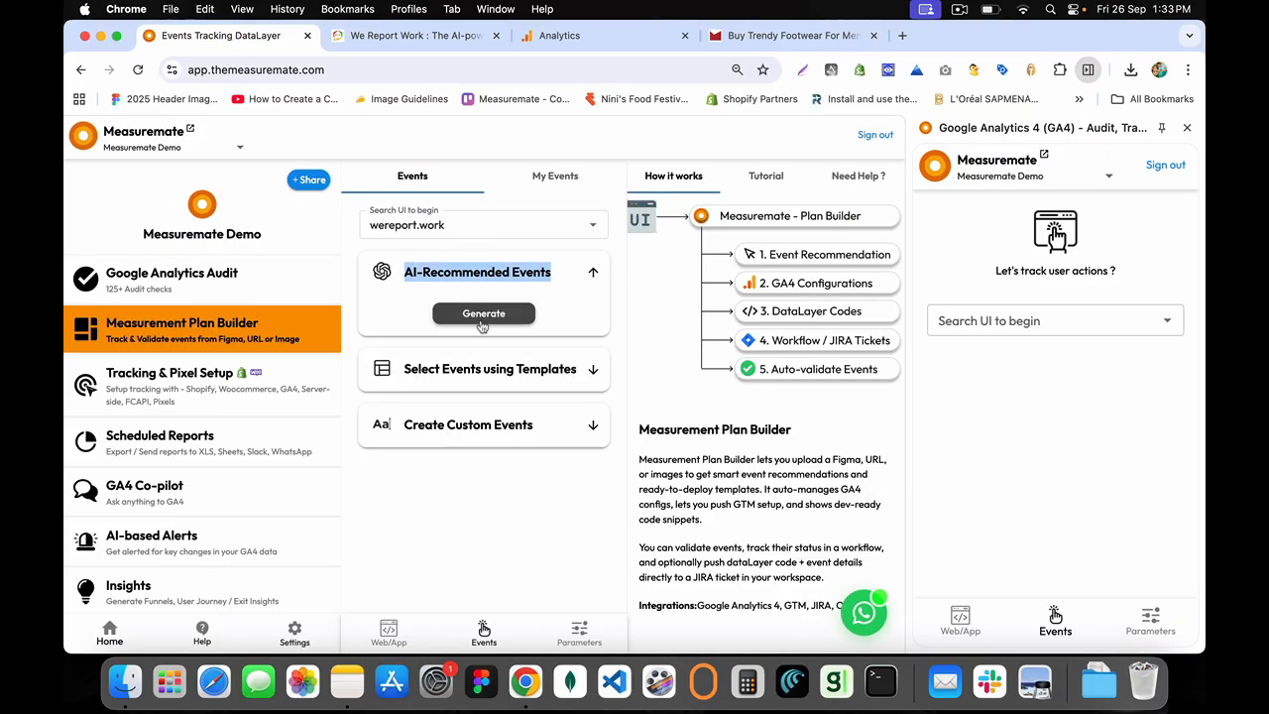
click(486, 314)
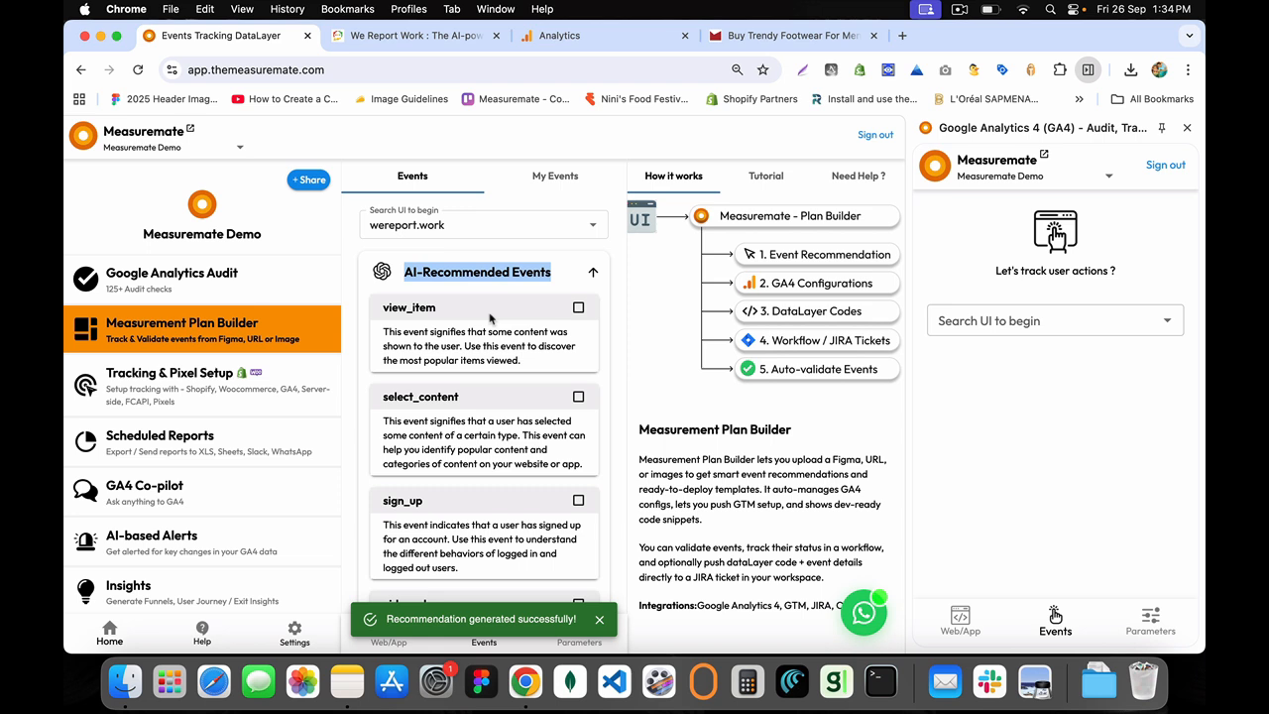
Look over the AI-recommended events, highlighting view_item and select_content
scroll(489, 316, down, 3)
scroll(490, 316, up, 3)
drag(389, 311, 436, 312)
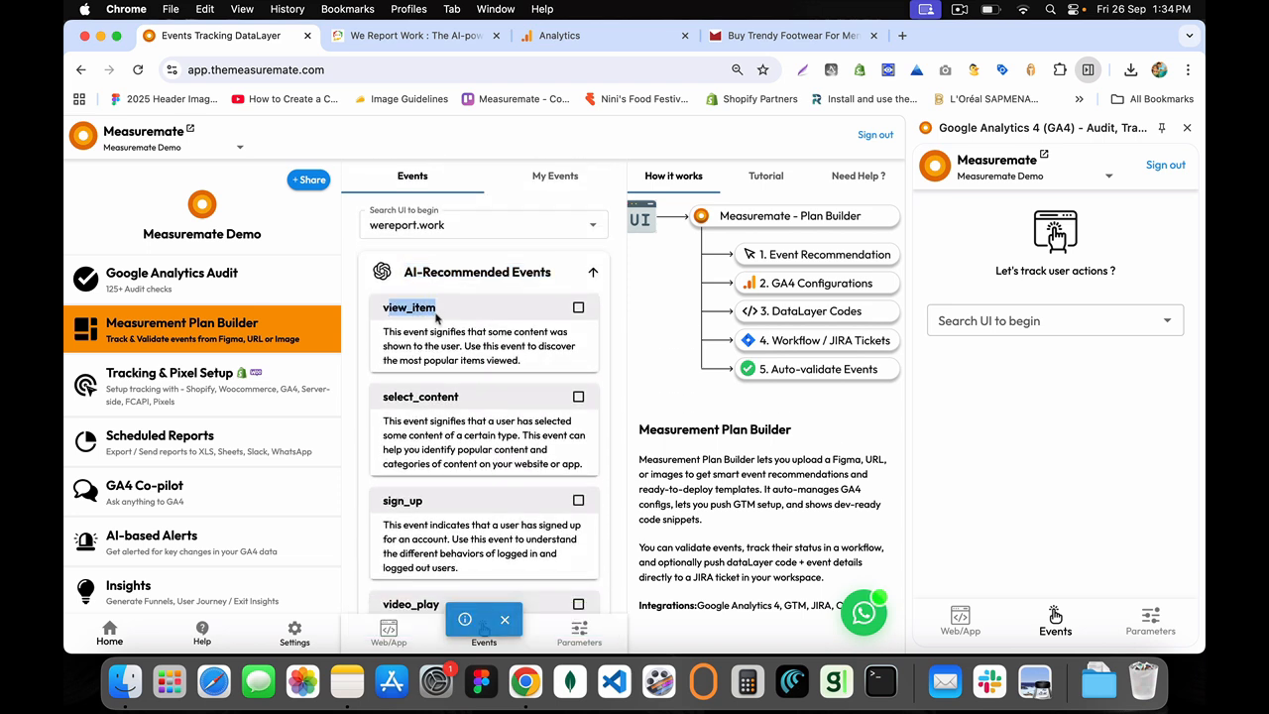
drag(388, 398, 482, 409)
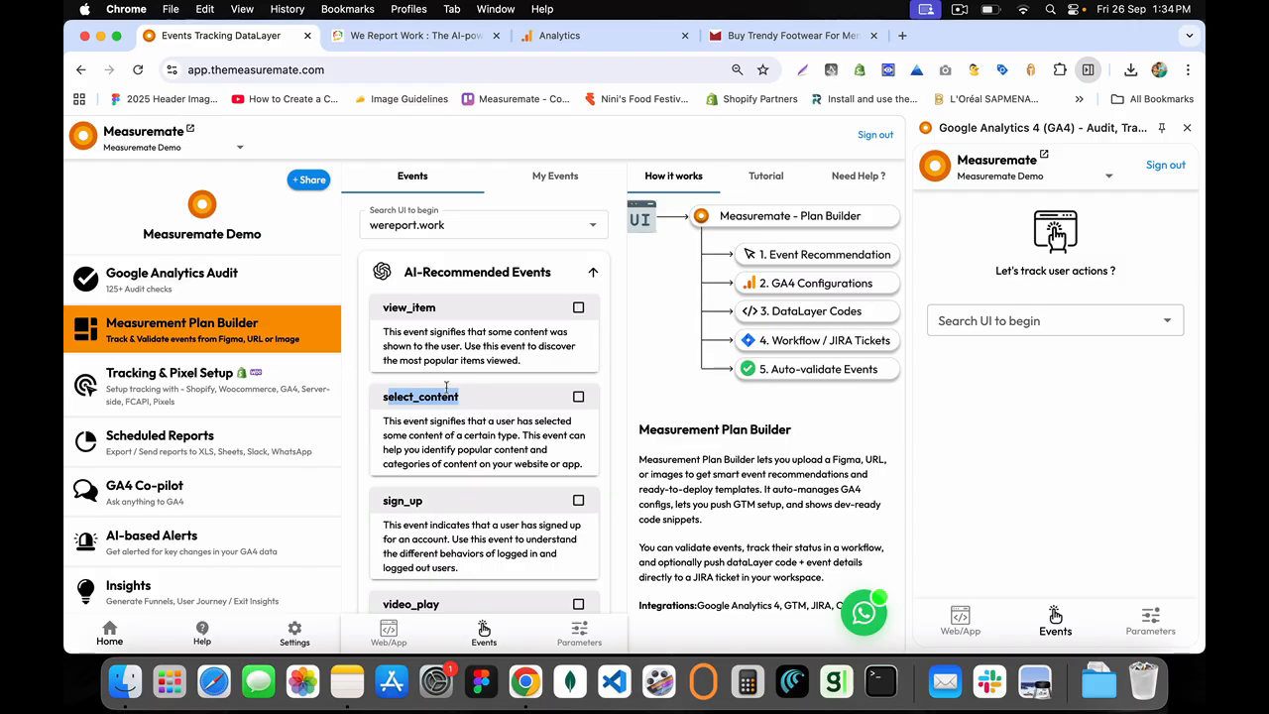
Examine the We Report Work site's selectable content, showing the Managers, Entrepreneurs and Resourceful Leader sections down to Start for Free
click(402, 36)
scroll(456, 322, down, 5)
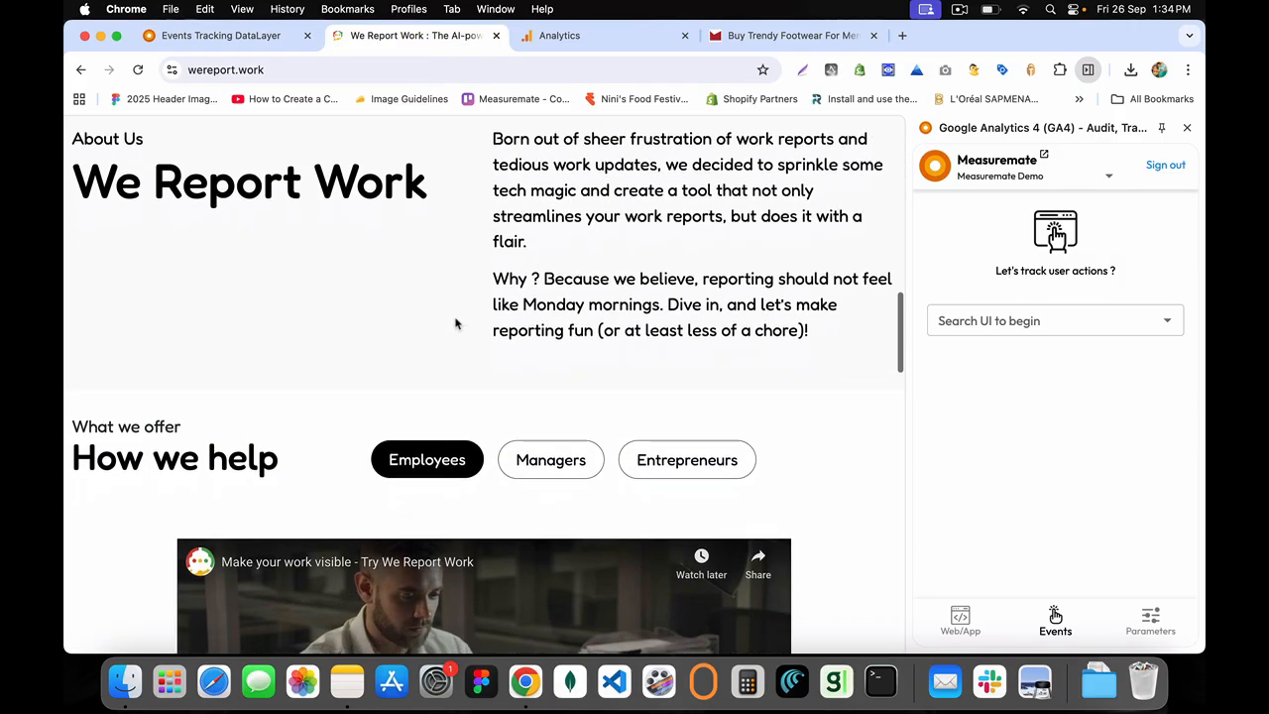
click(543, 456)
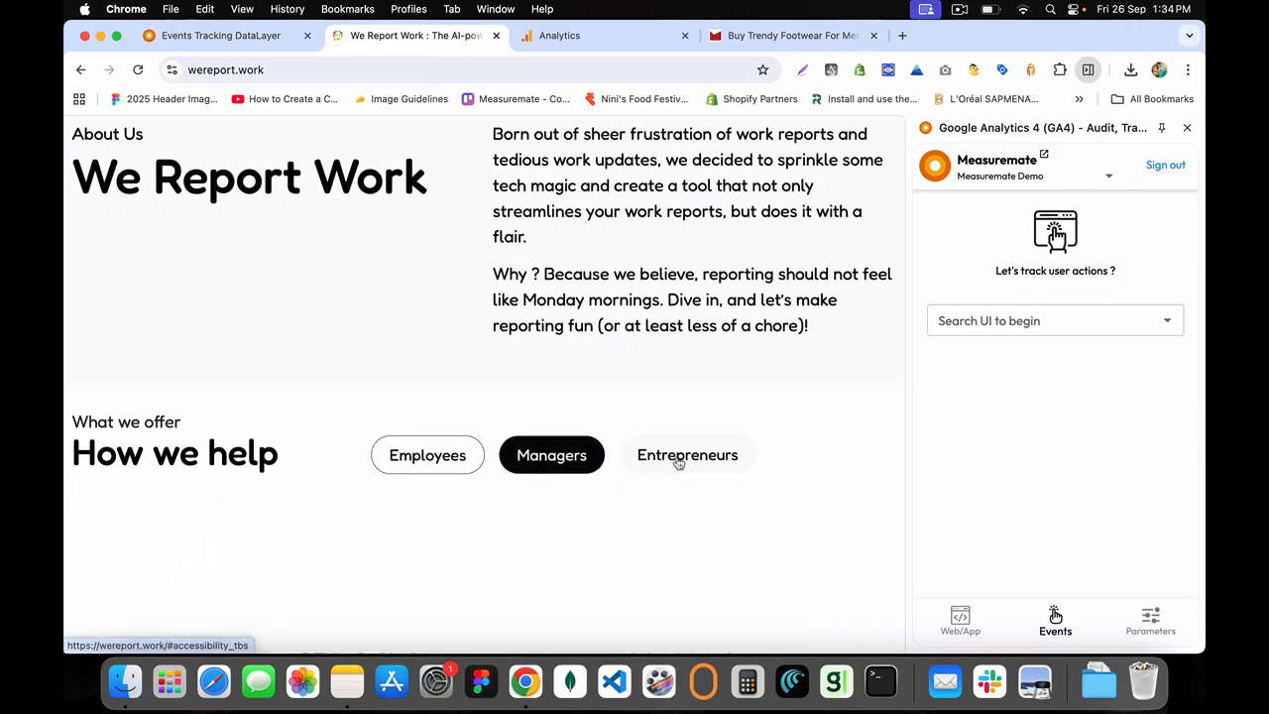
click(674, 464)
scroll(668, 485, down, 6)
scroll(665, 489, down, 2)
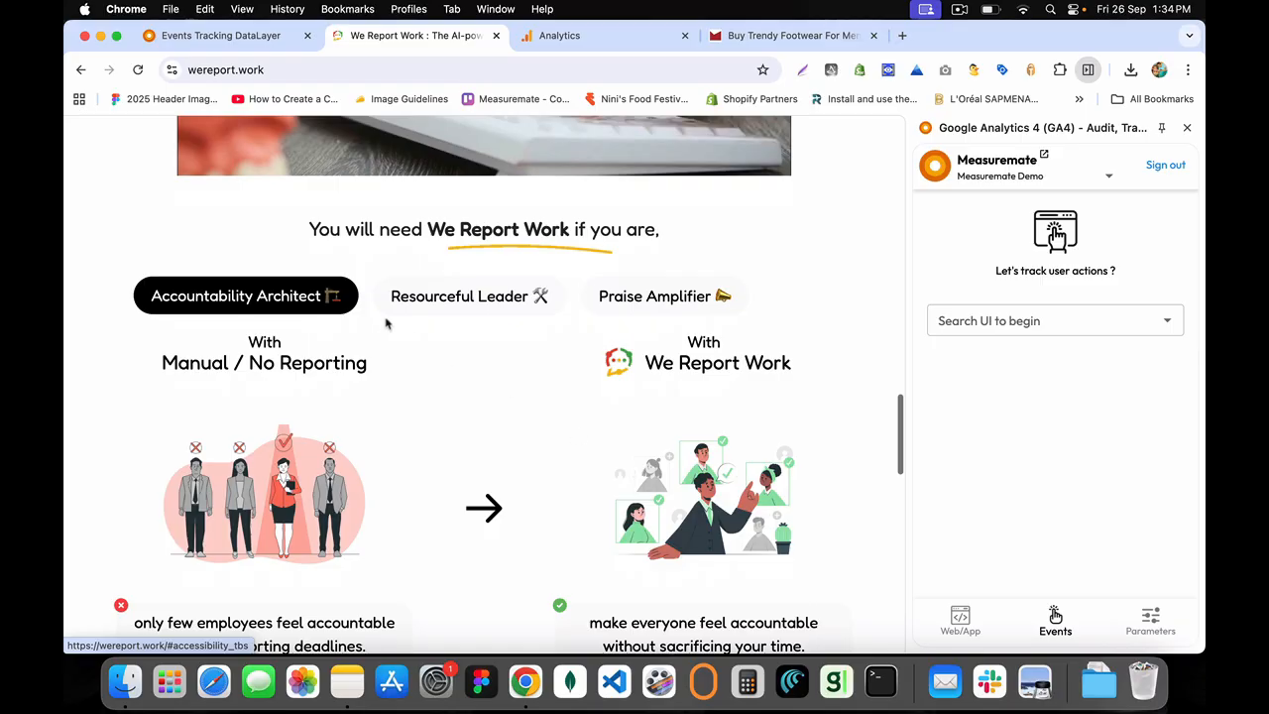
click(465, 302)
scroll(526, 469, down, 10)
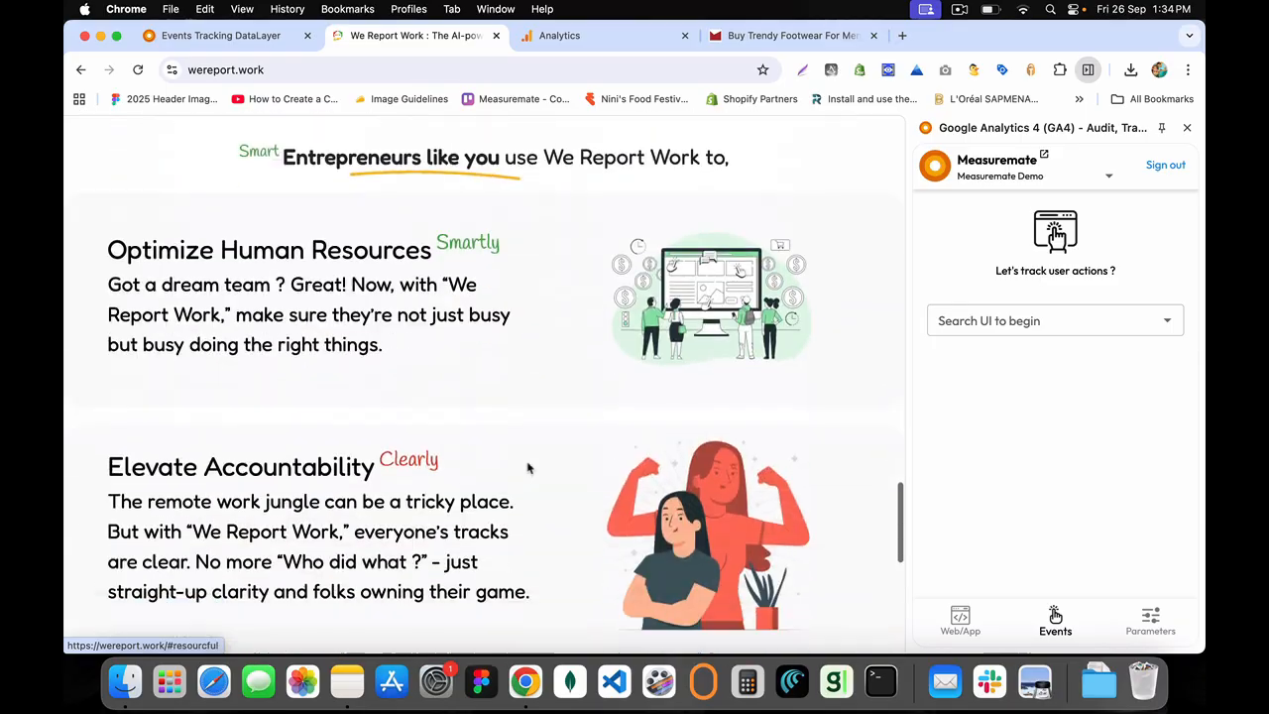
scroll(529, 468, down, 2)
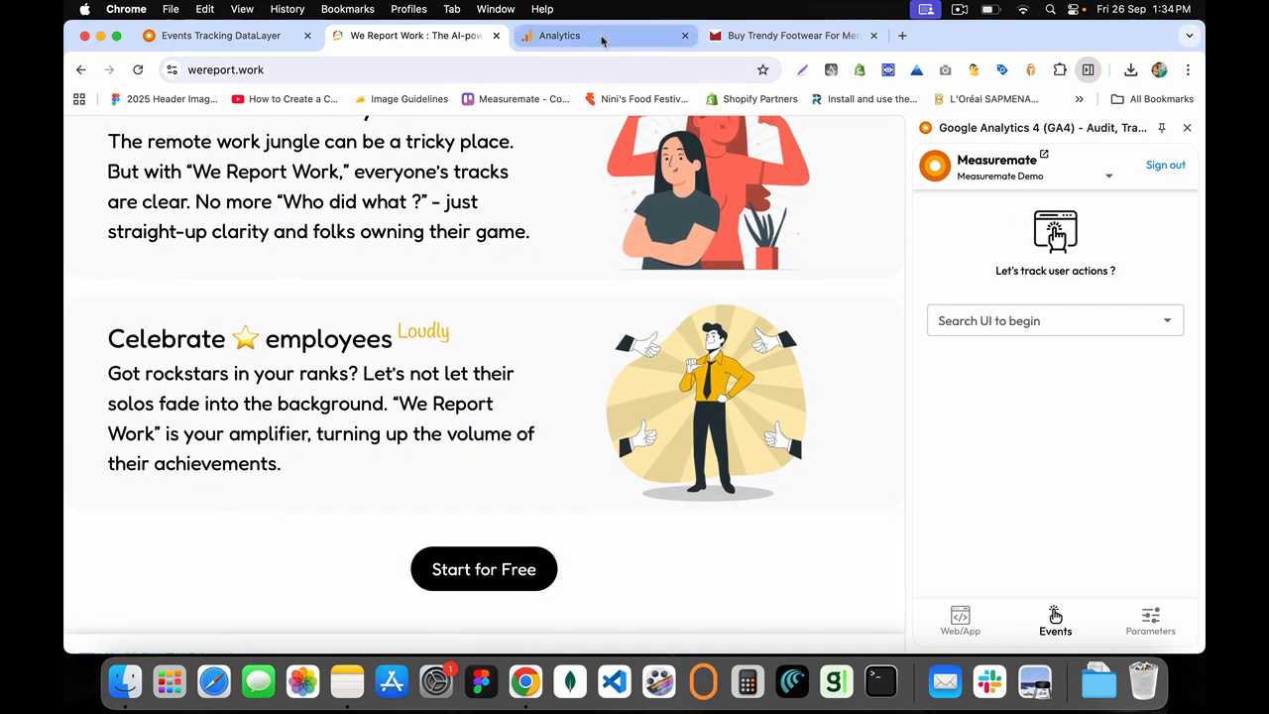
Close the Metro men's footwear page and return to the AI-recommended events in Measuremate
click(767, 35)
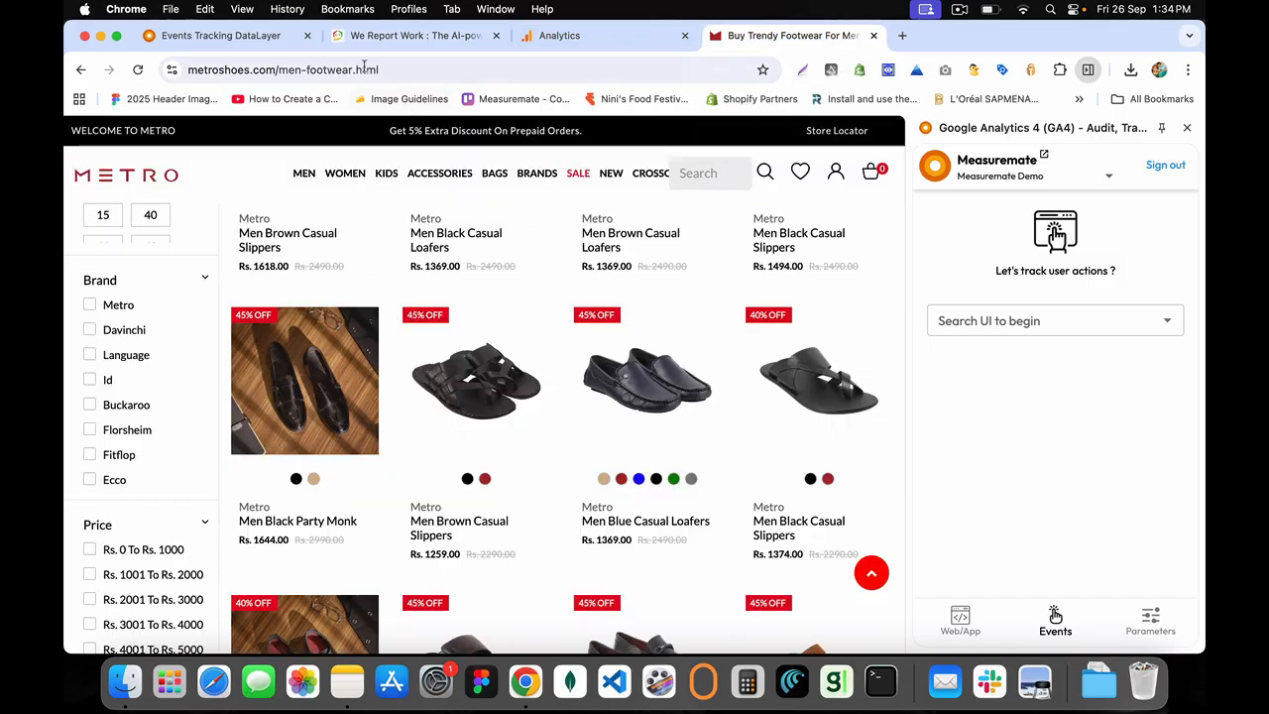
click(873, 37)
click(365, 39)
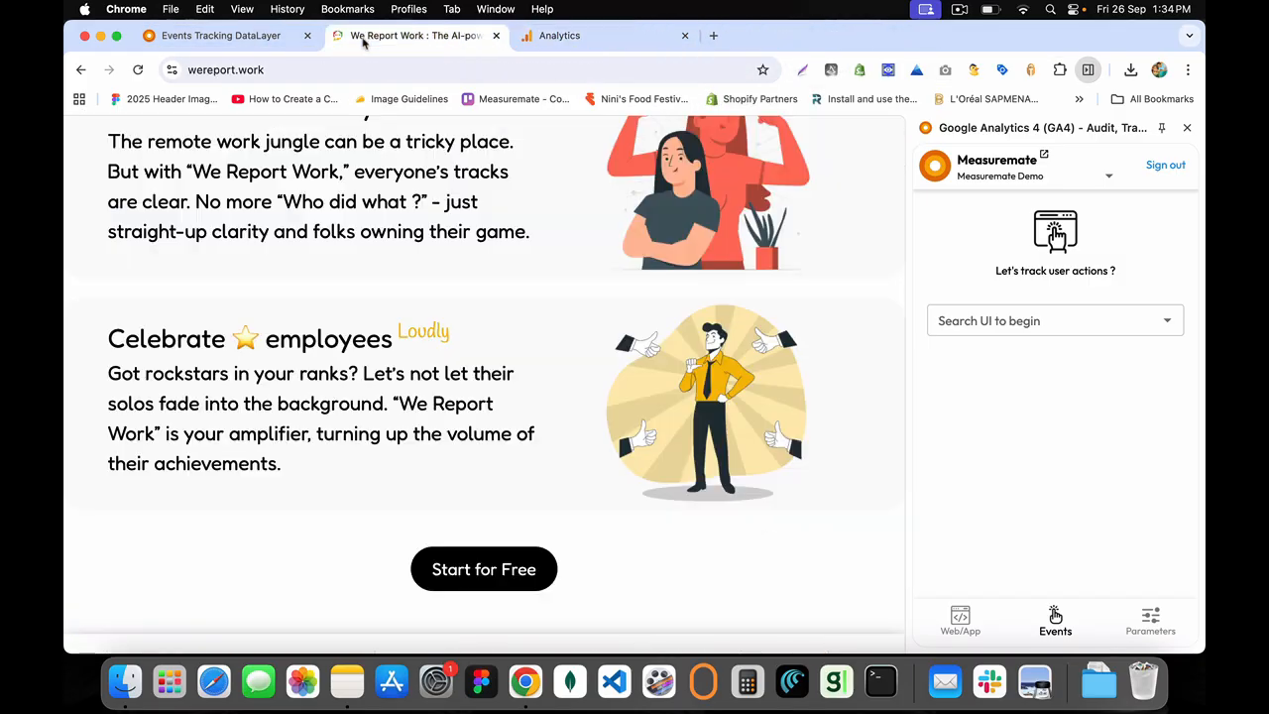
click(220, 35)
scroll(486, 421, down, 3)
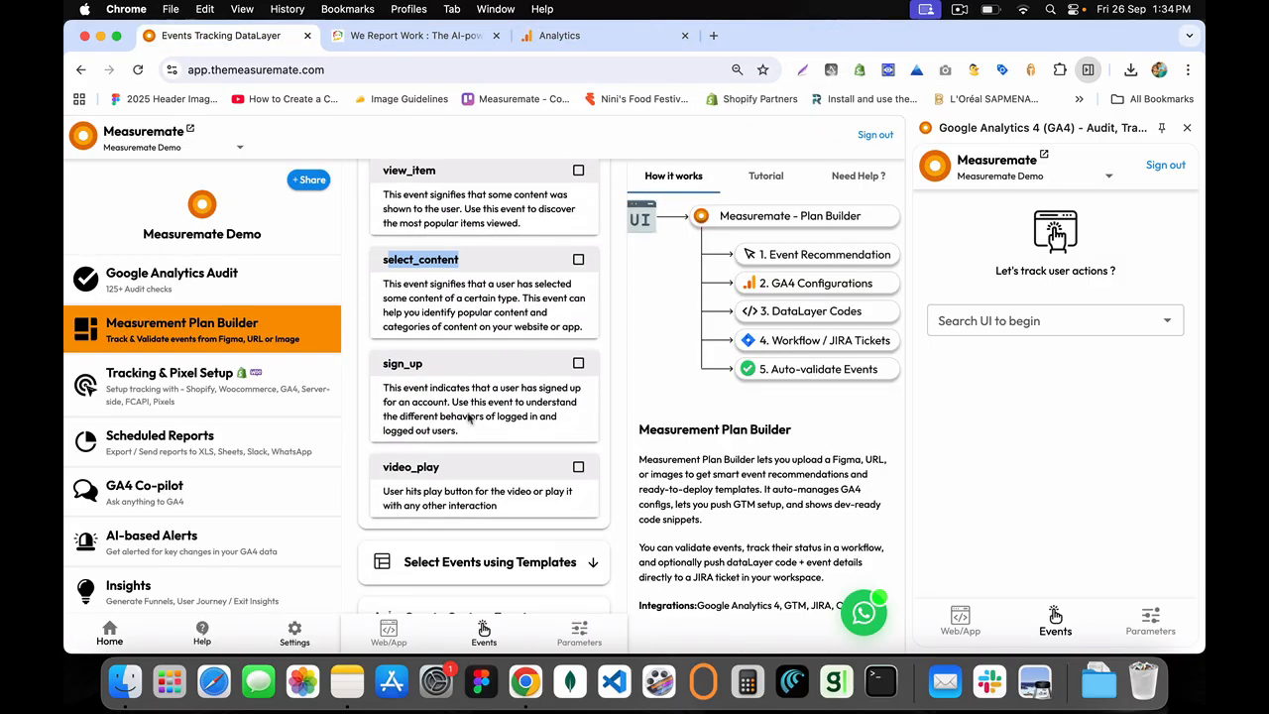
Check the Start for Free sign-up link on the We Report Work site and go back to the recommended events
click(395, 38)
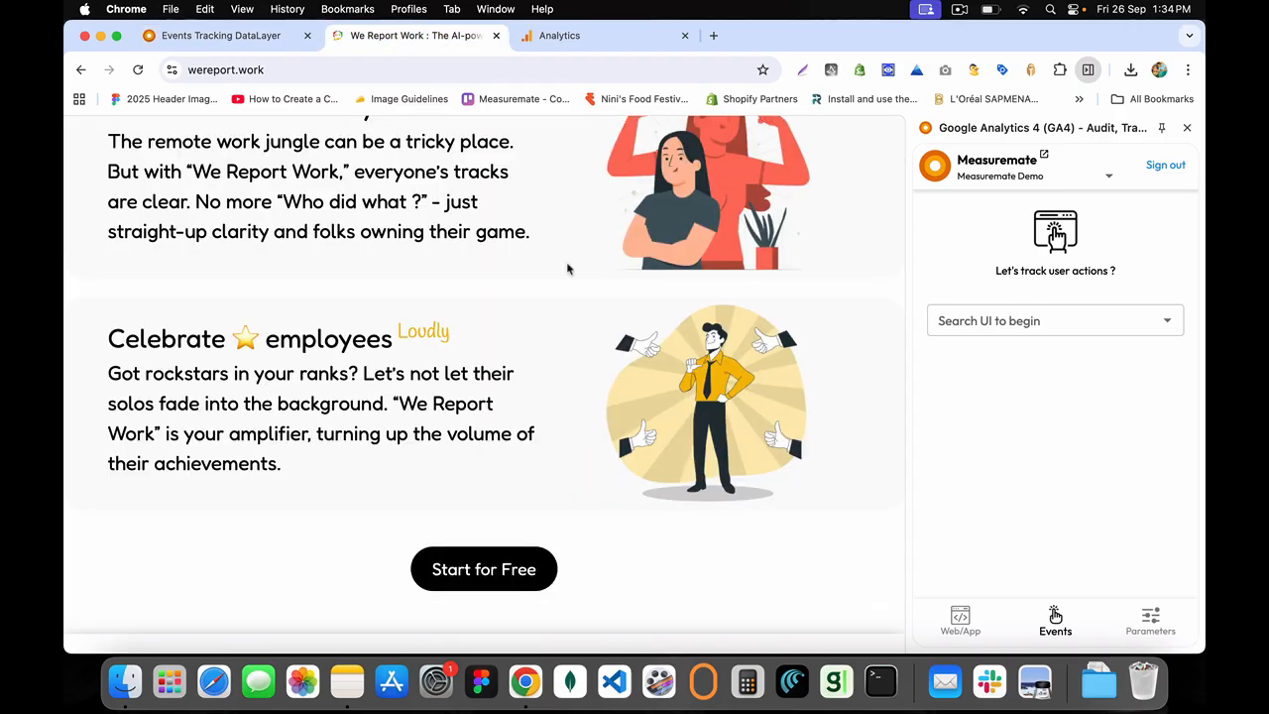
scroll(555, 327, down, 2)
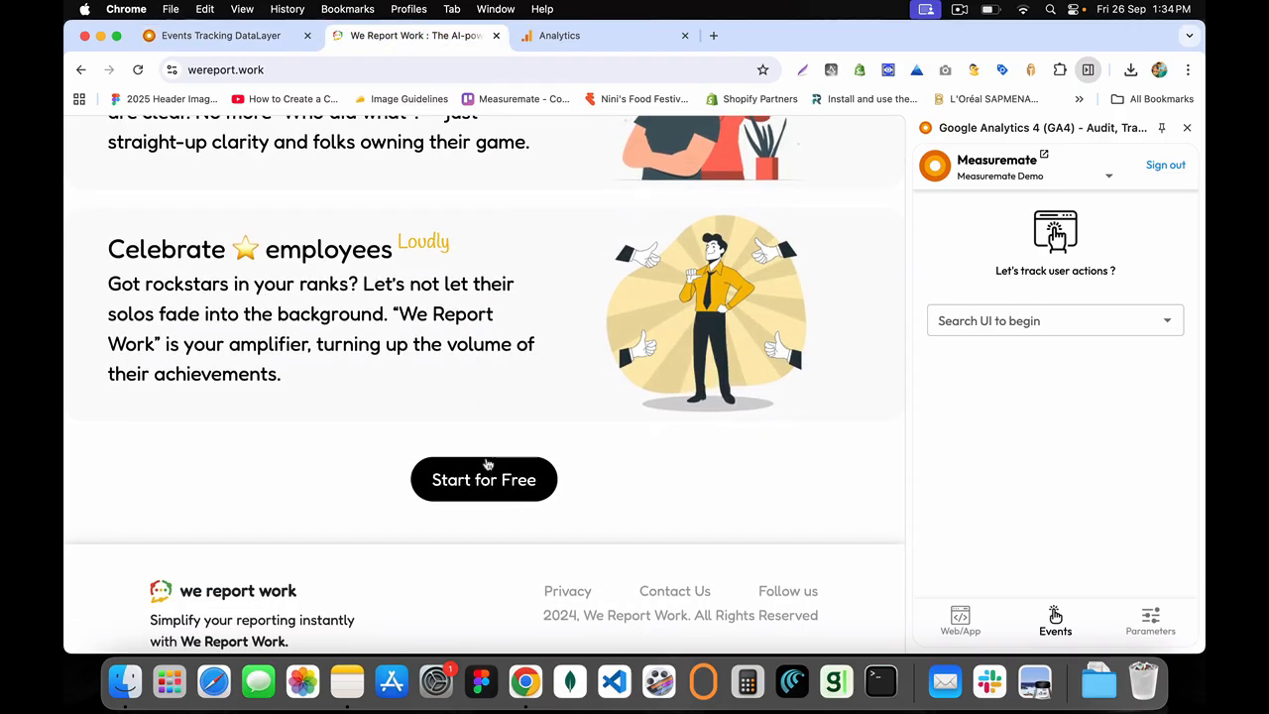
click(243, 35)
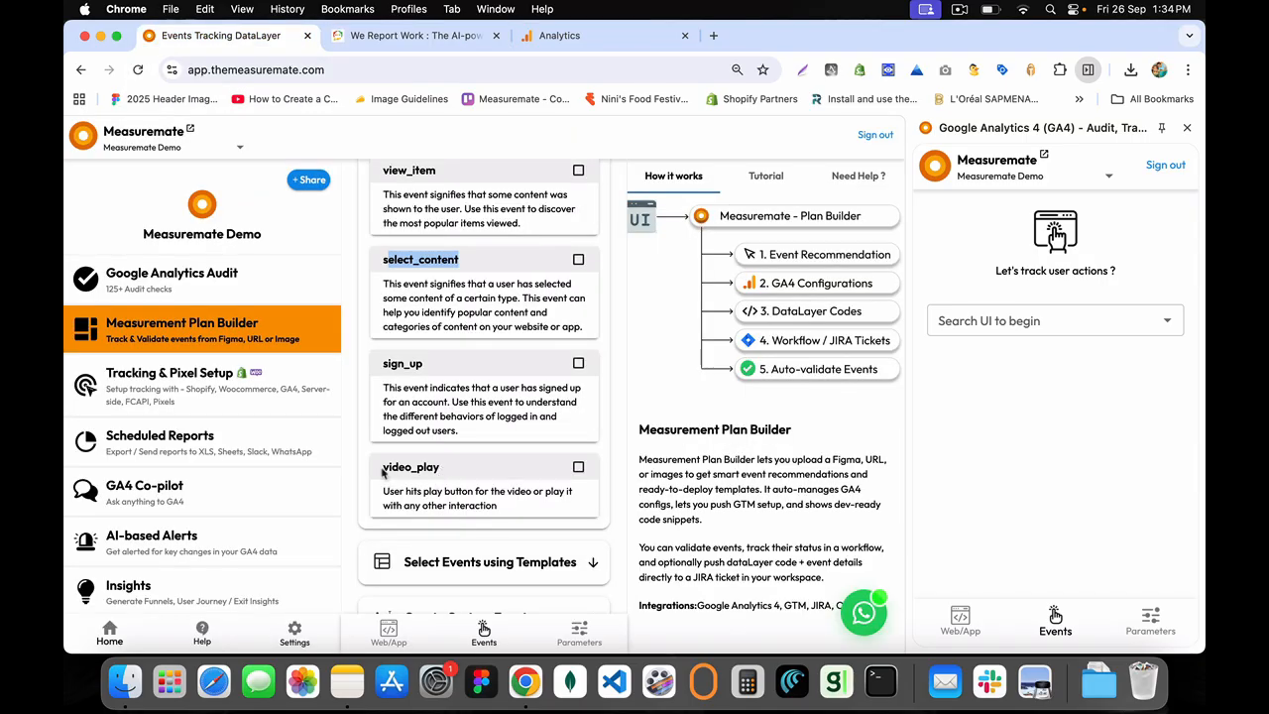
Compare the recommended video_play event with the intro video on the We Report Work site, and return to the recommended events
drag(383, 471, 451, 473)
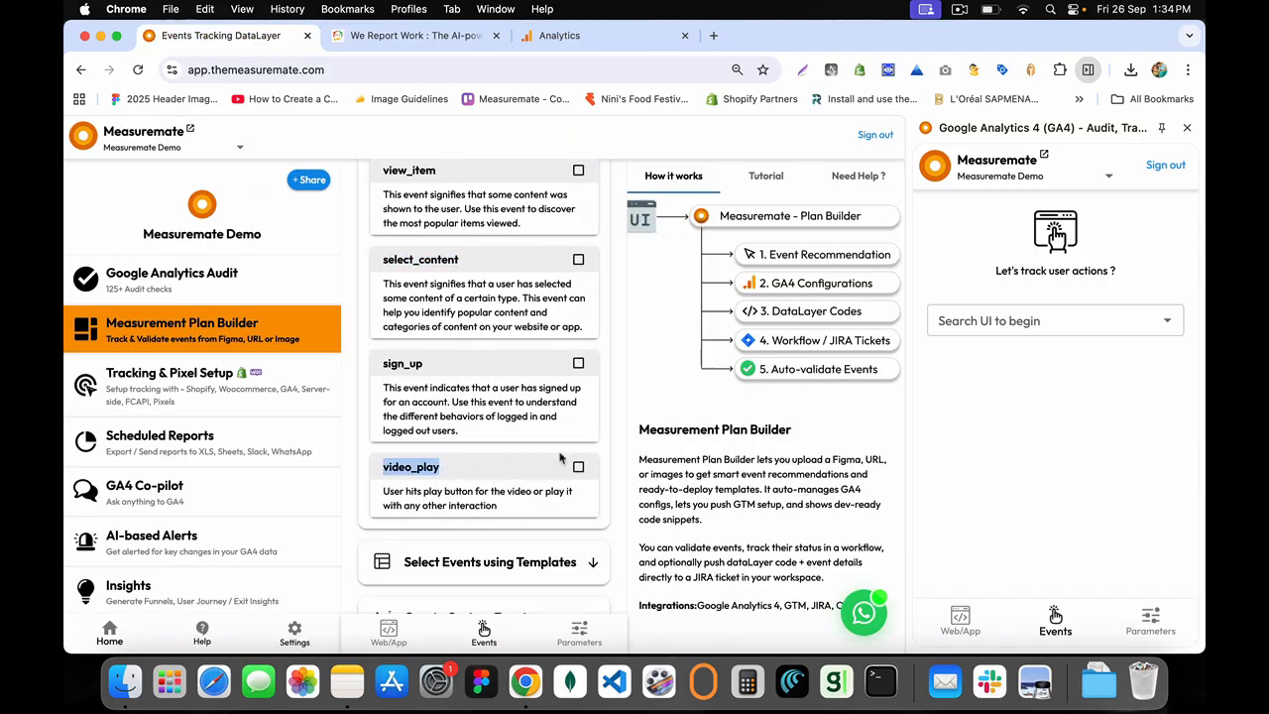
click(451, 35)
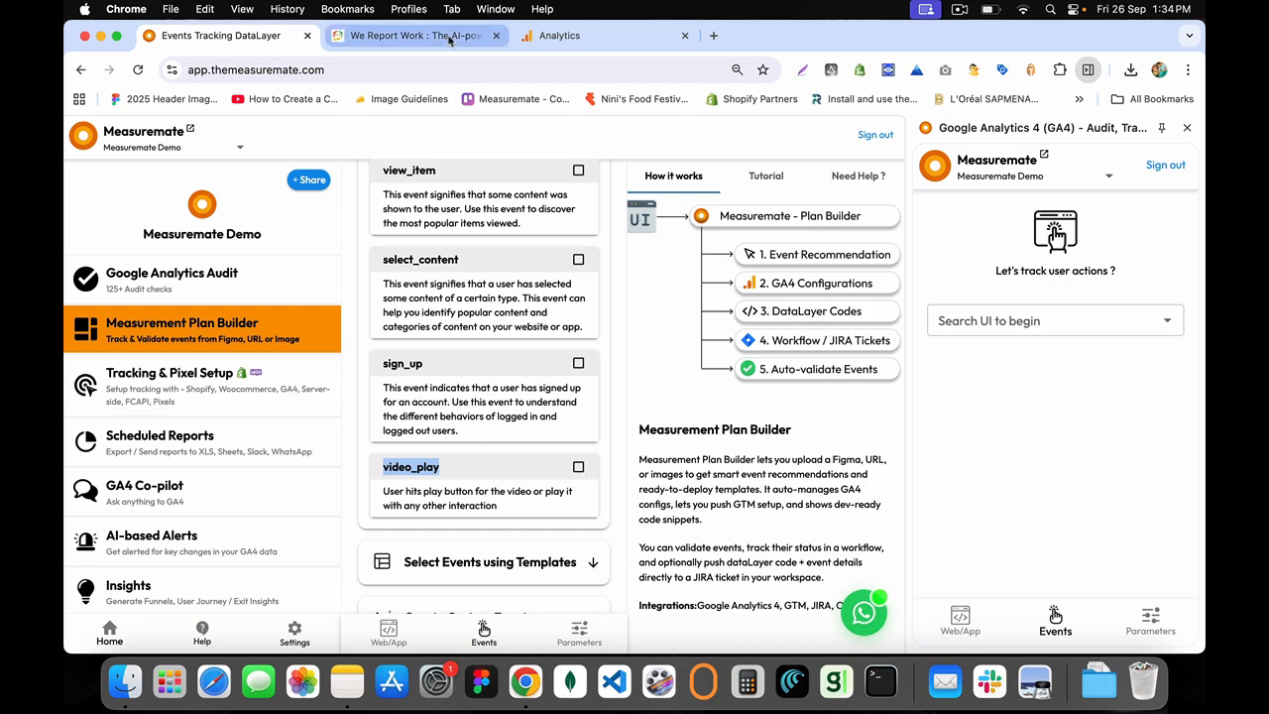
scroll(451, 427, up, 10)
scroll(451, 427, up, 10)
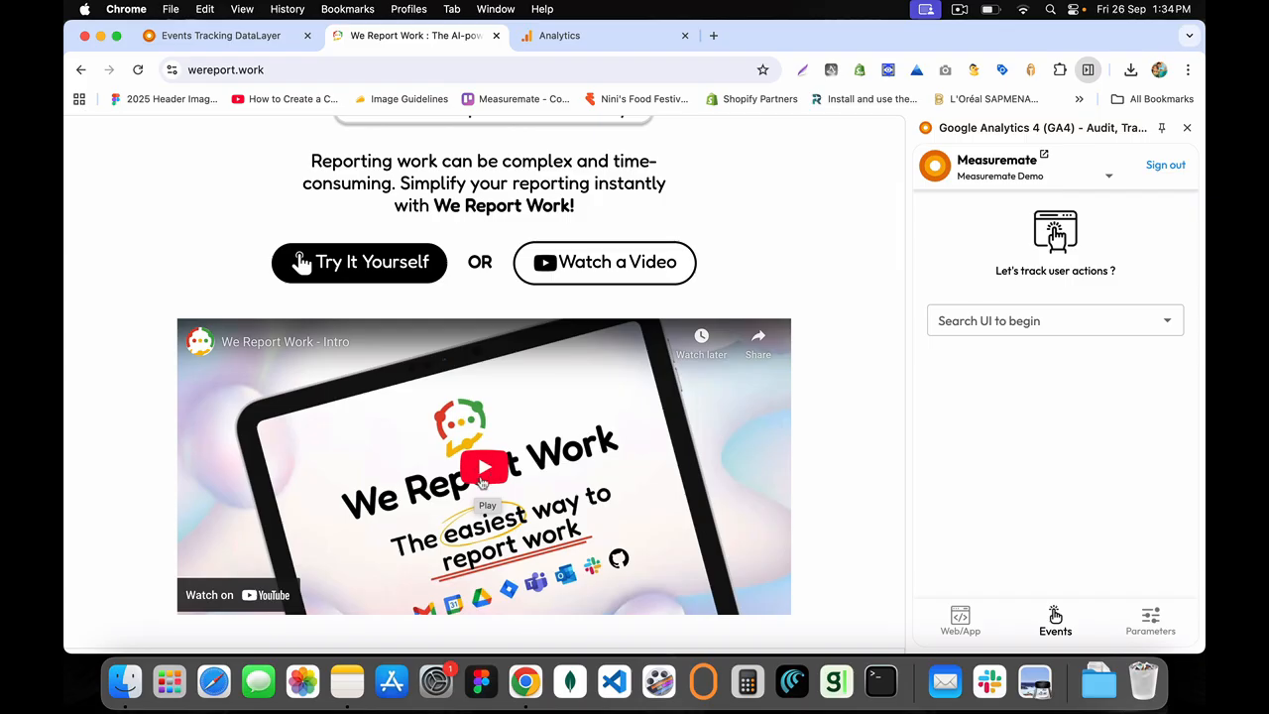
click(244, 37)
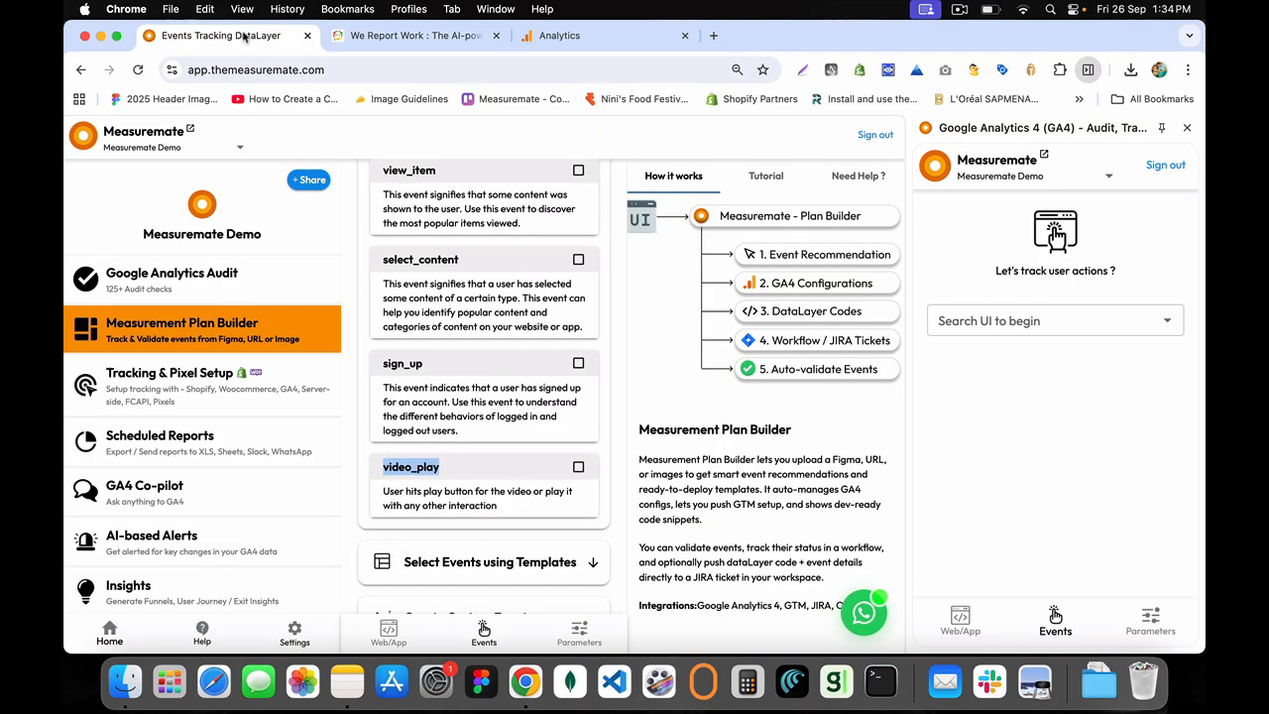
Select the video_play event with video_title, video_id, video_position and video_autoplay, and check their custom dimensions in Google Analytics
scroll(426, 288, down, 2)
click(430, 408)
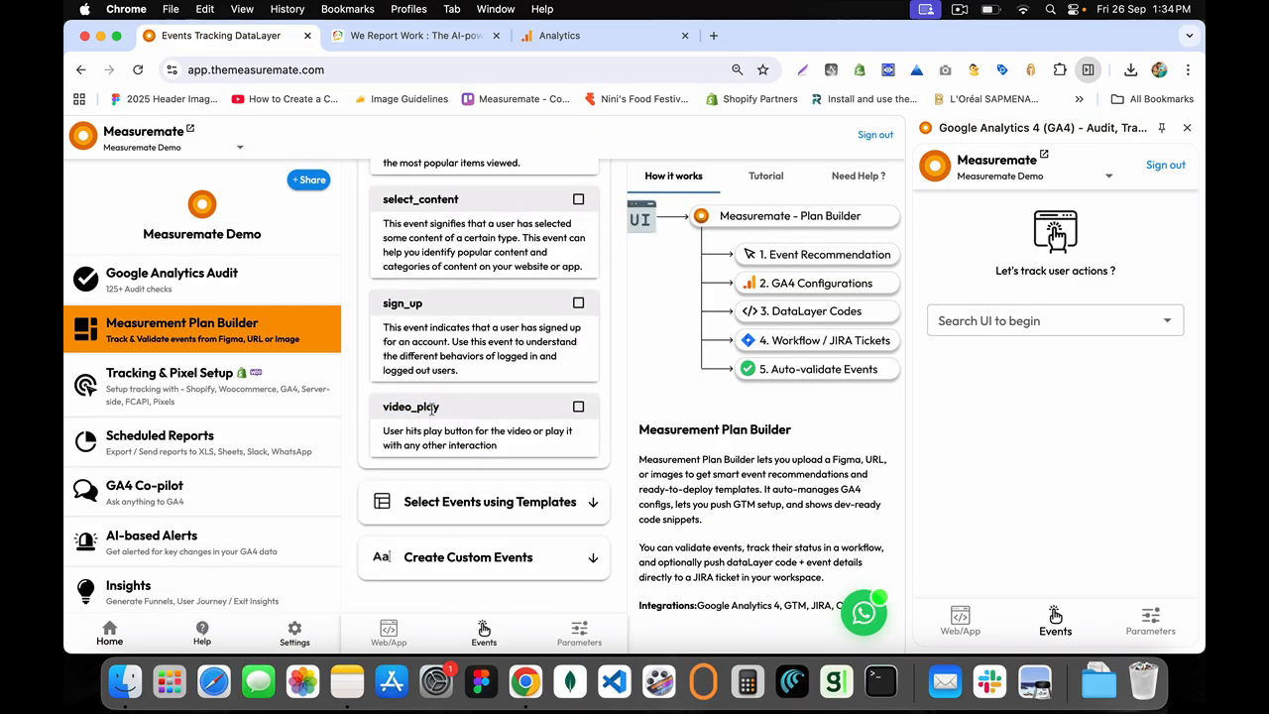
click(579, 407)
scroll(581, 410, down, 3)
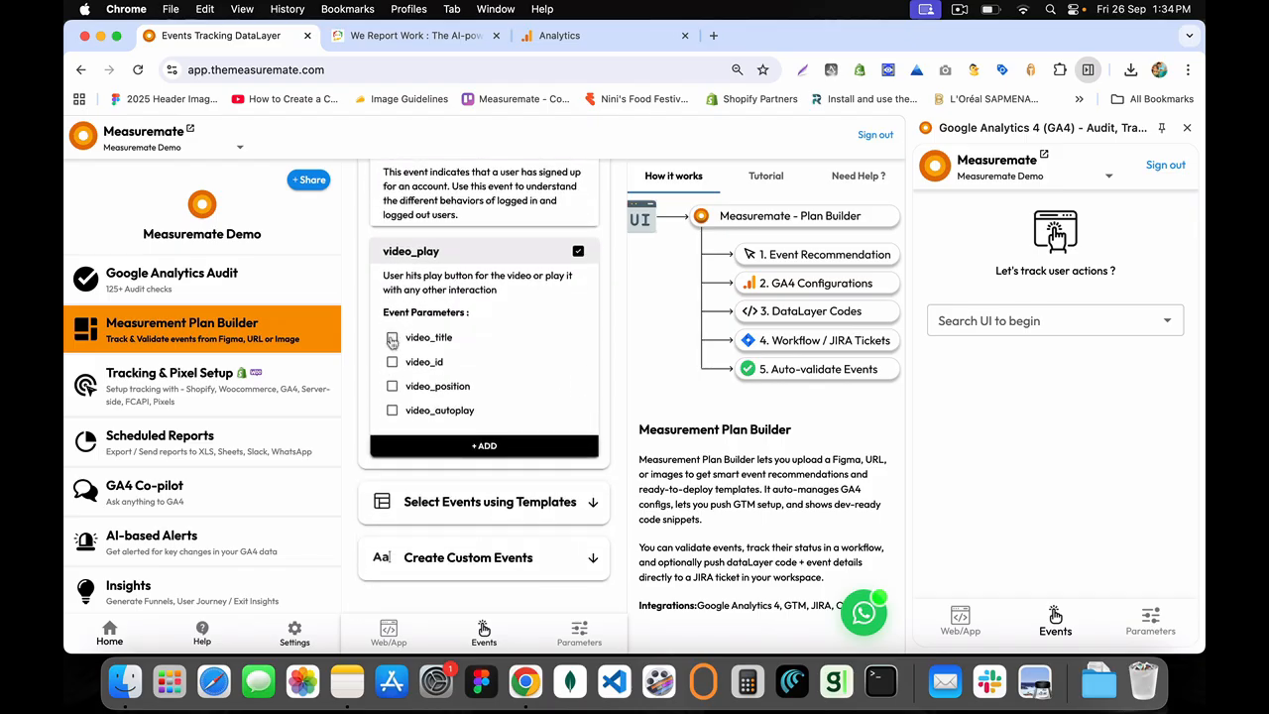
click(392, 339)
click(392, 362)
click(393, 387)
click(392, 410)
click(567, 37)
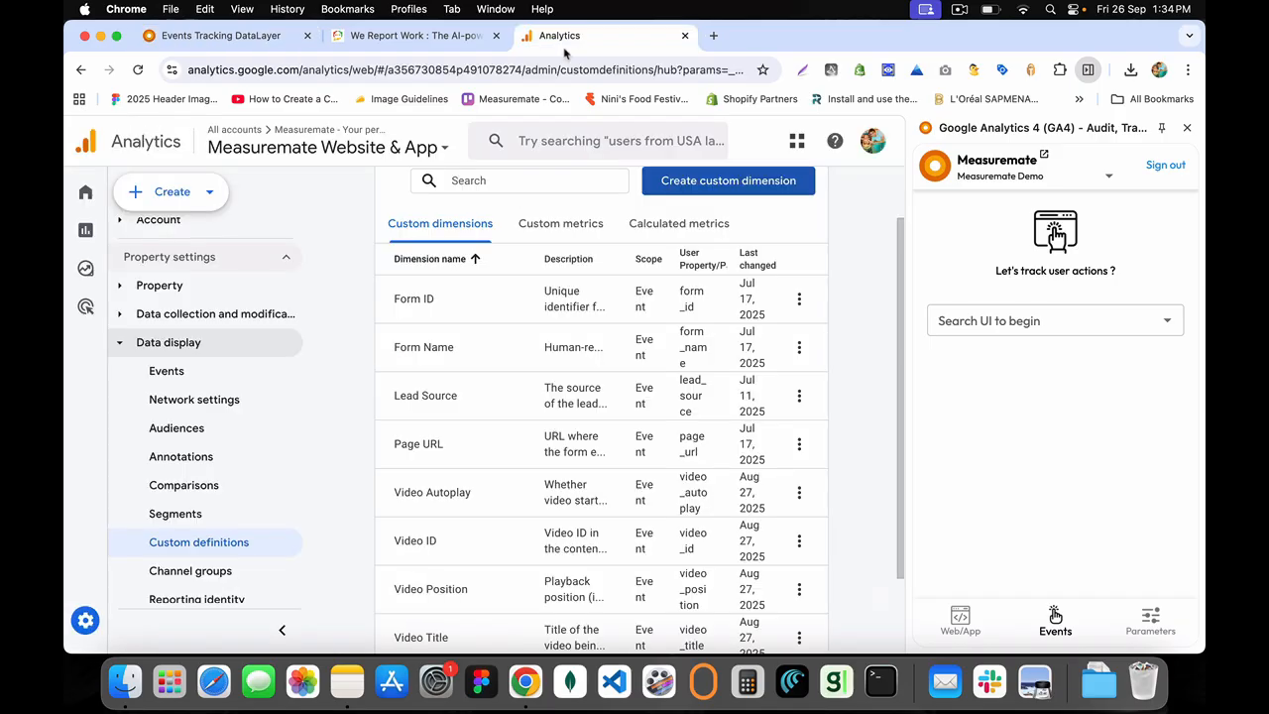
click(220, 36)
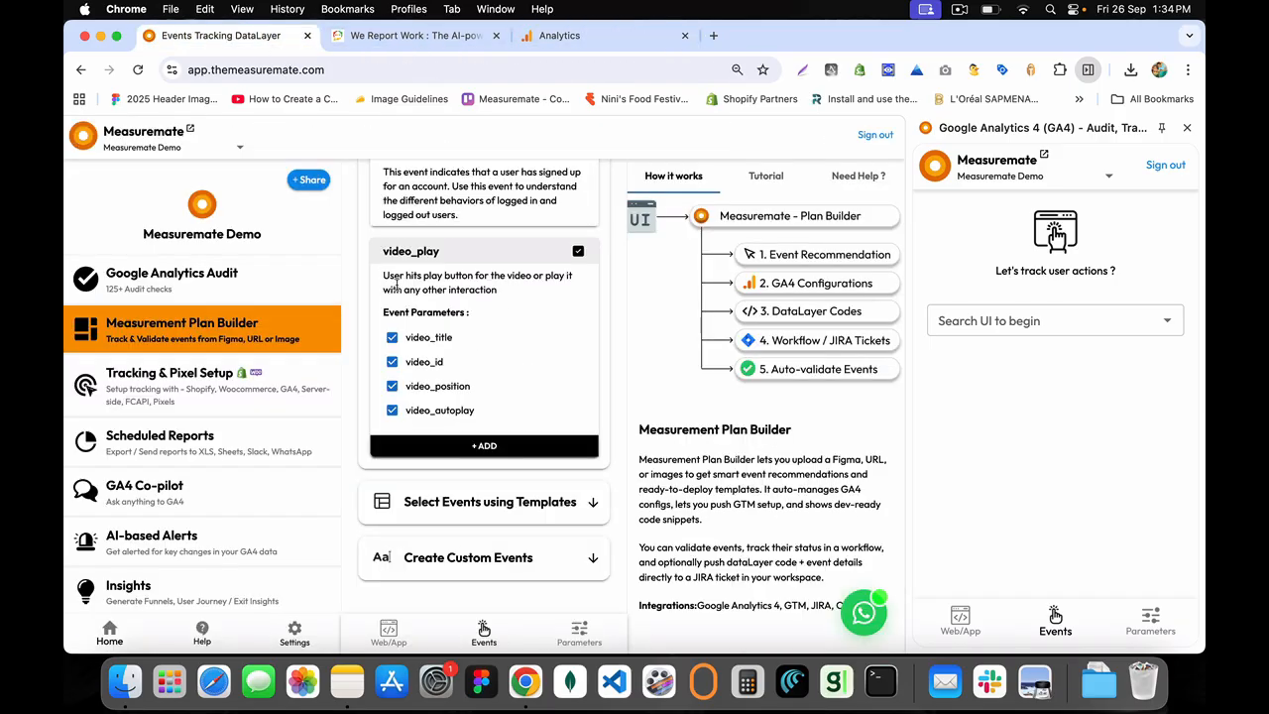
Review the video_play description, add the event to the wereport.work UI and open My Events
drag(384, 275, 498, 291)
click(508, 298)
drag(418, 275, 498, 291)
click(498, 295)
drag(384, 275, 556, 187)
click(556, 179)
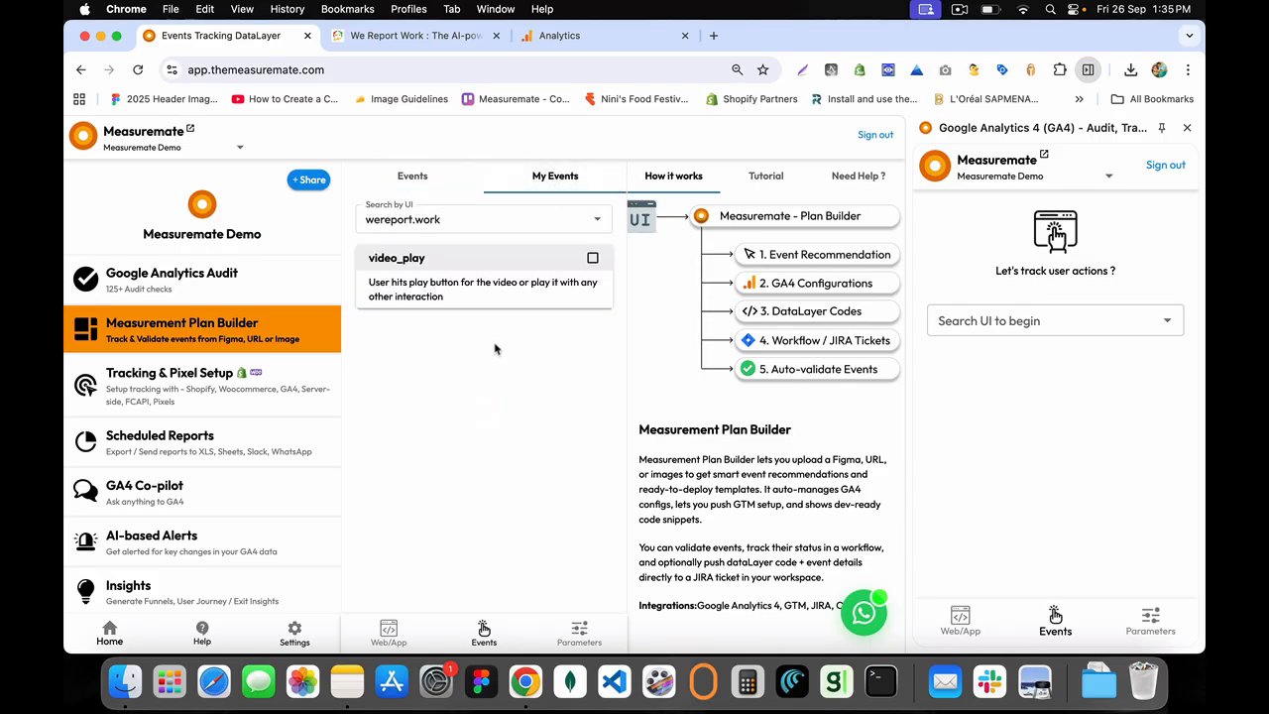
Review the saved events filtered by the wereport.work UI, checking the event creation options before returning to My Events
drag(368, 259, 462, 302)
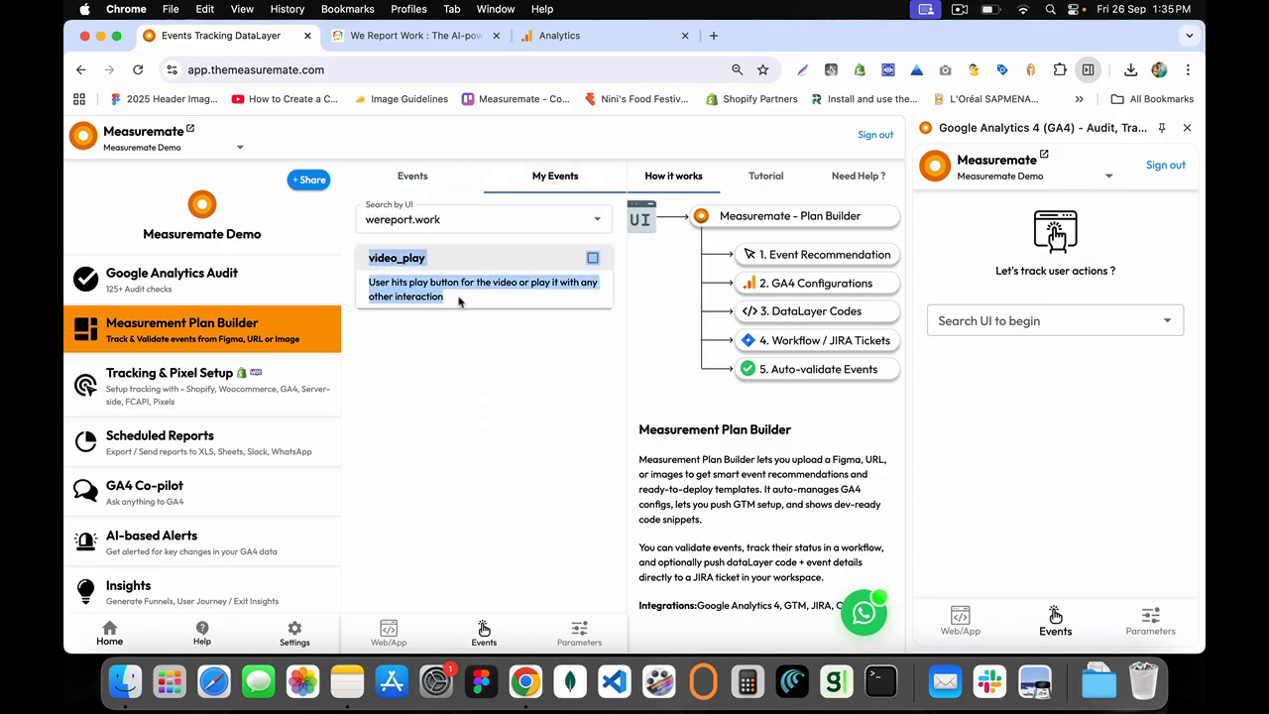
click(462, 302)
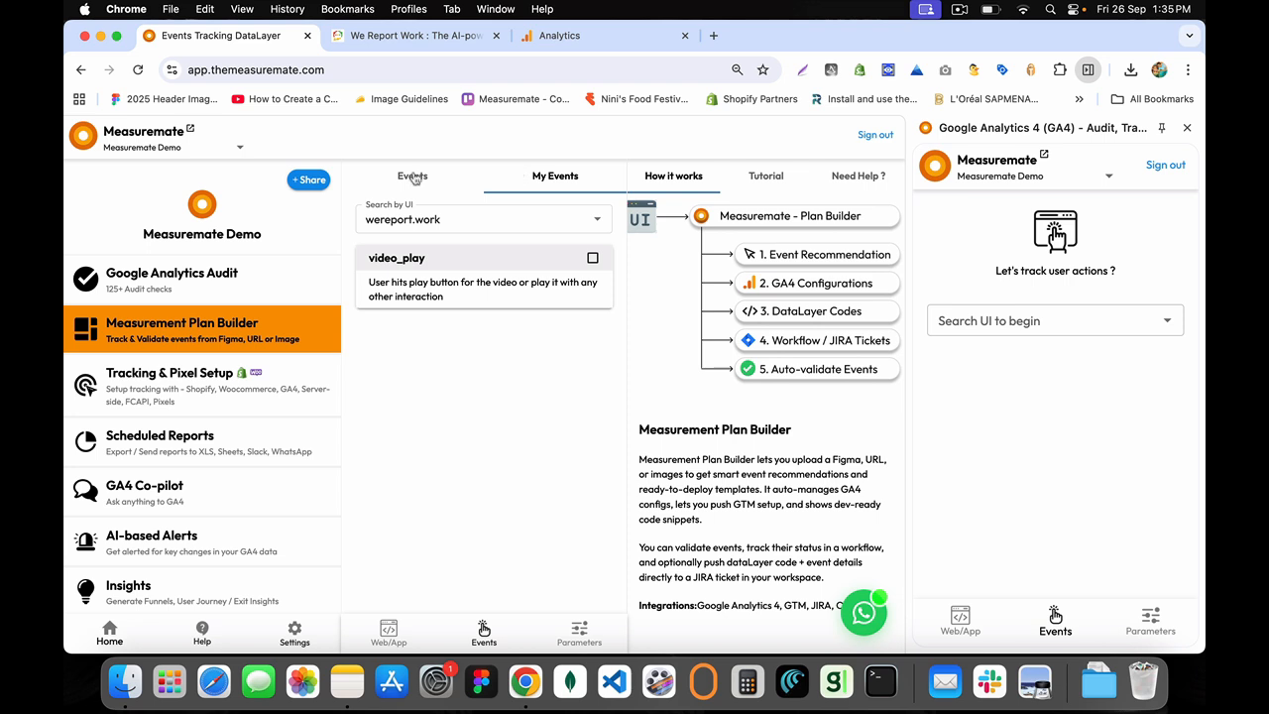
click(397, 218)
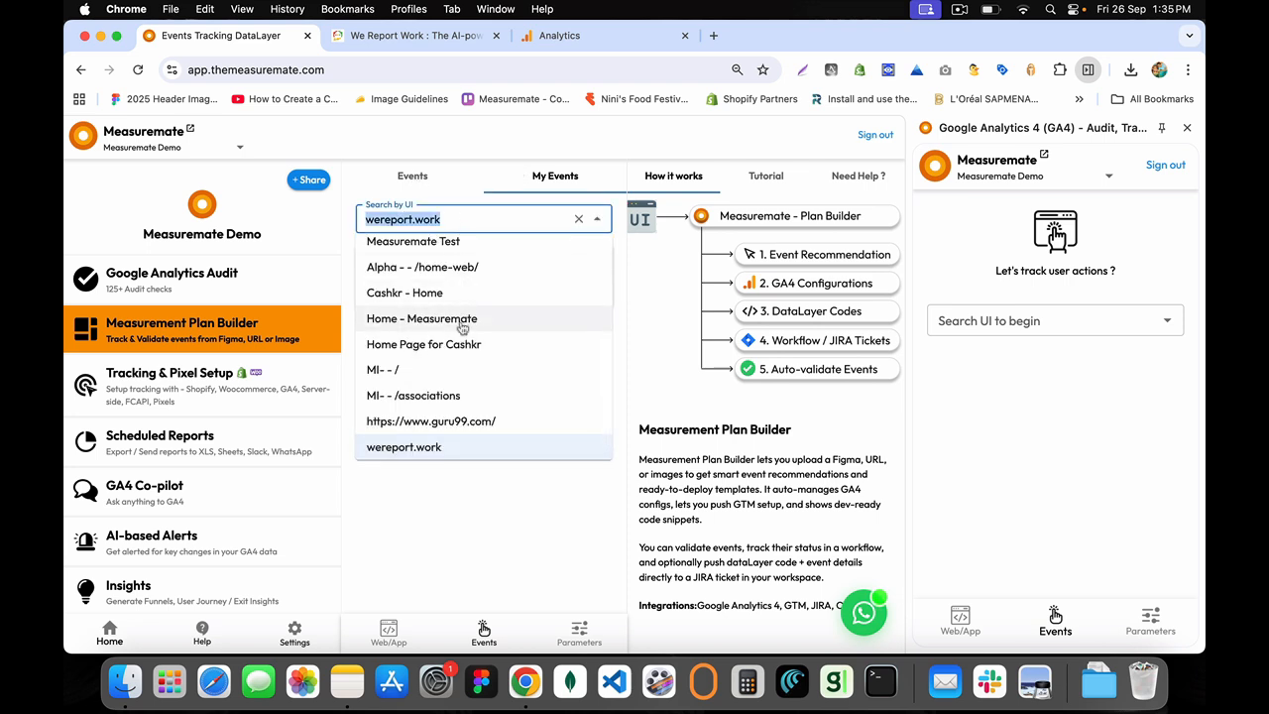
click(471, 454)
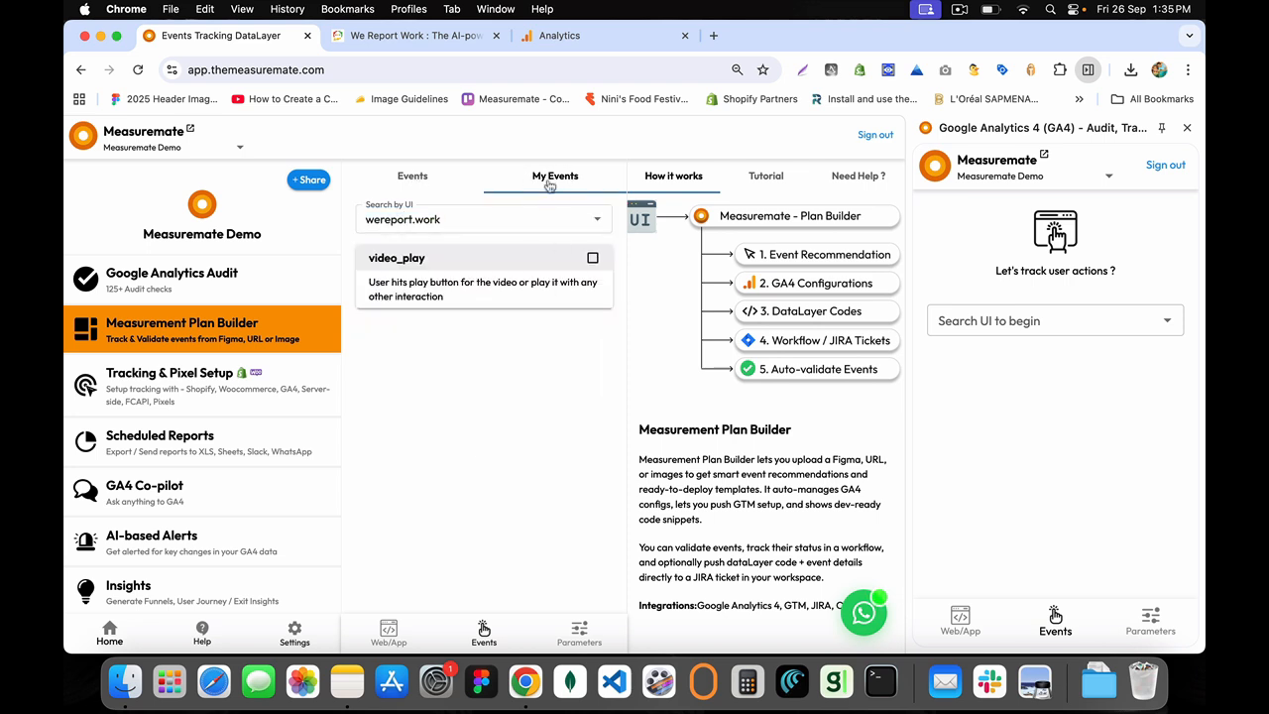
click(413, 174)
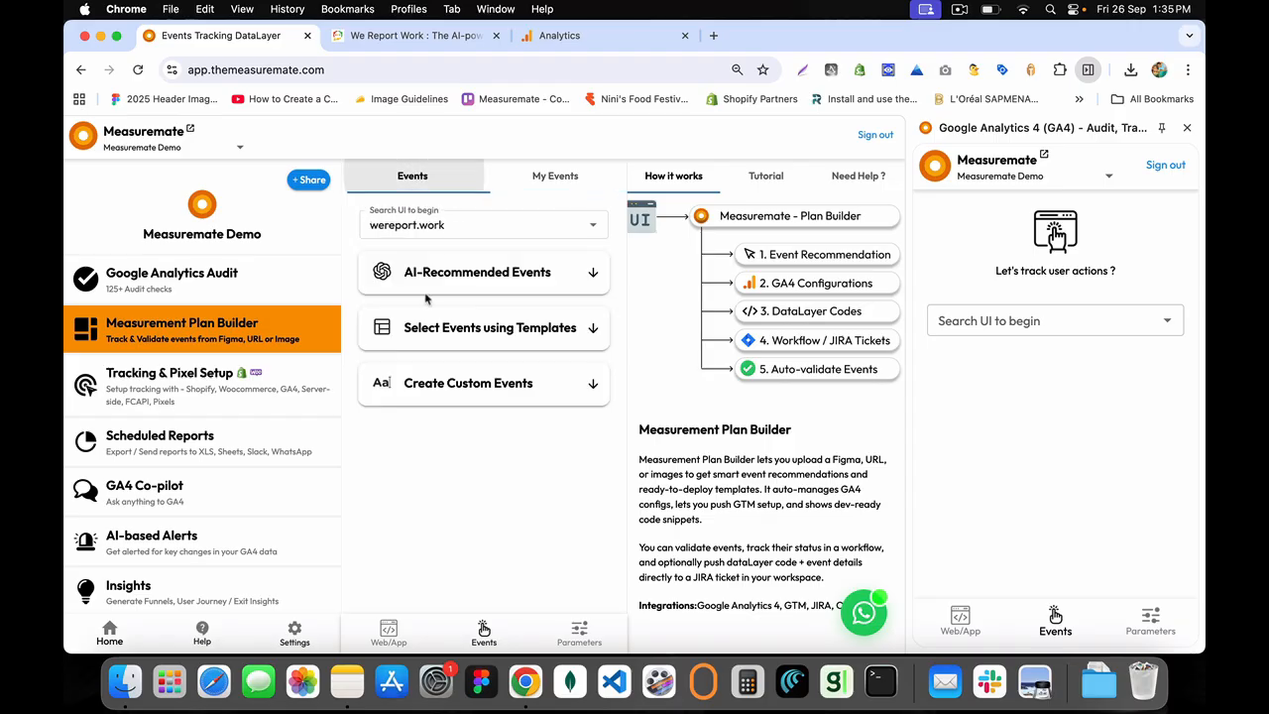
click(552, 179)
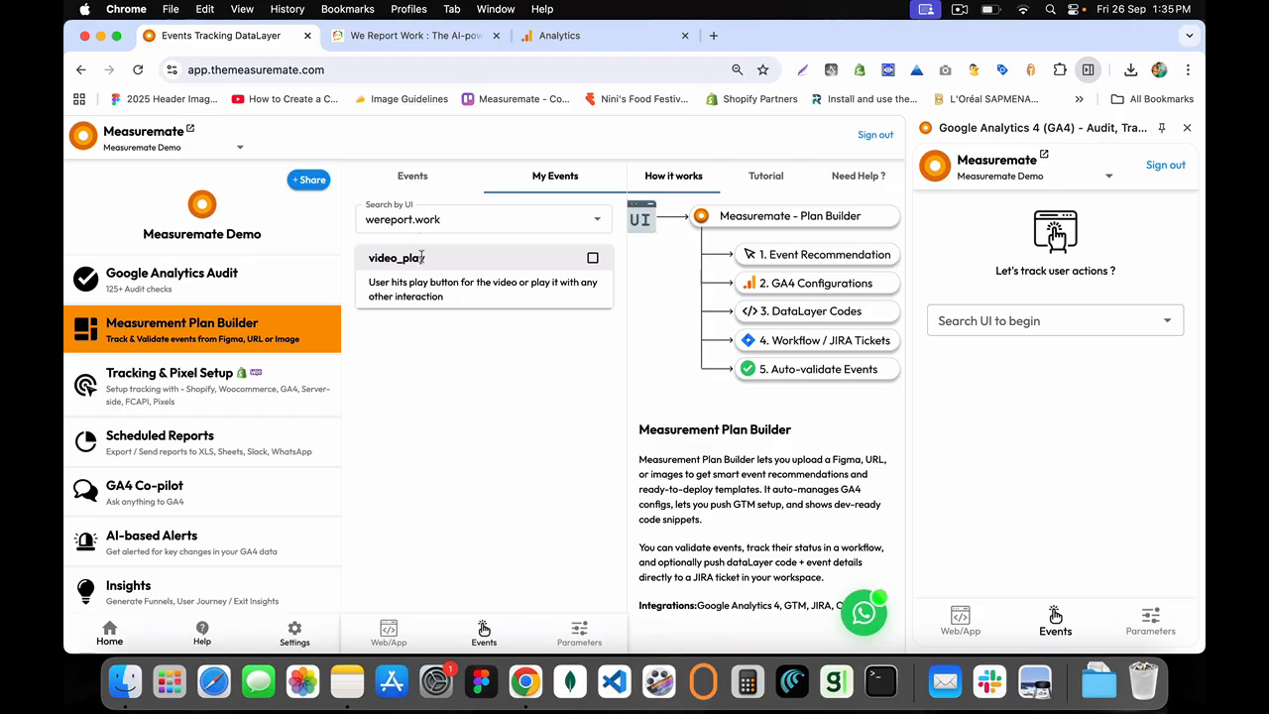
Expand the saved video_play event and highlight its Web - Javascript dataLayer code
double_click(373, 260)
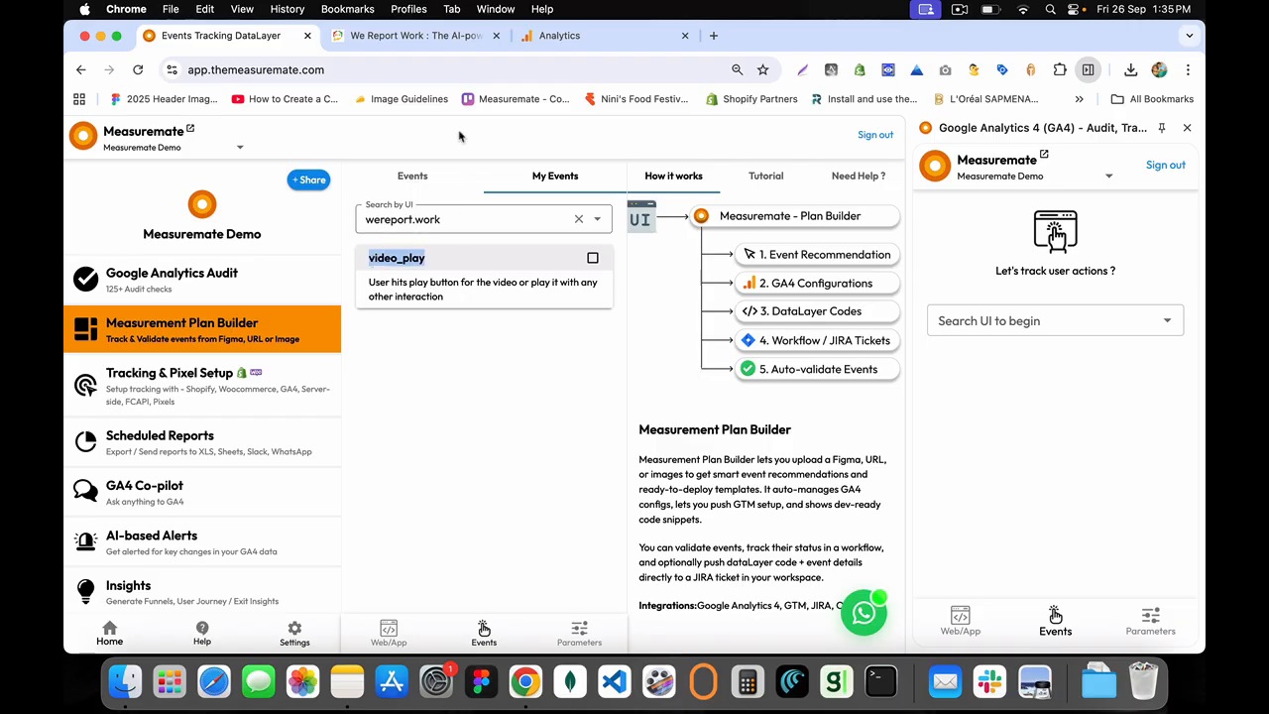
click(592, 258)
drag(373, 284, 474, 301)
click(473, 300)
scroll(431, 452, down, 1)
scroll(432, 452, down, 5)
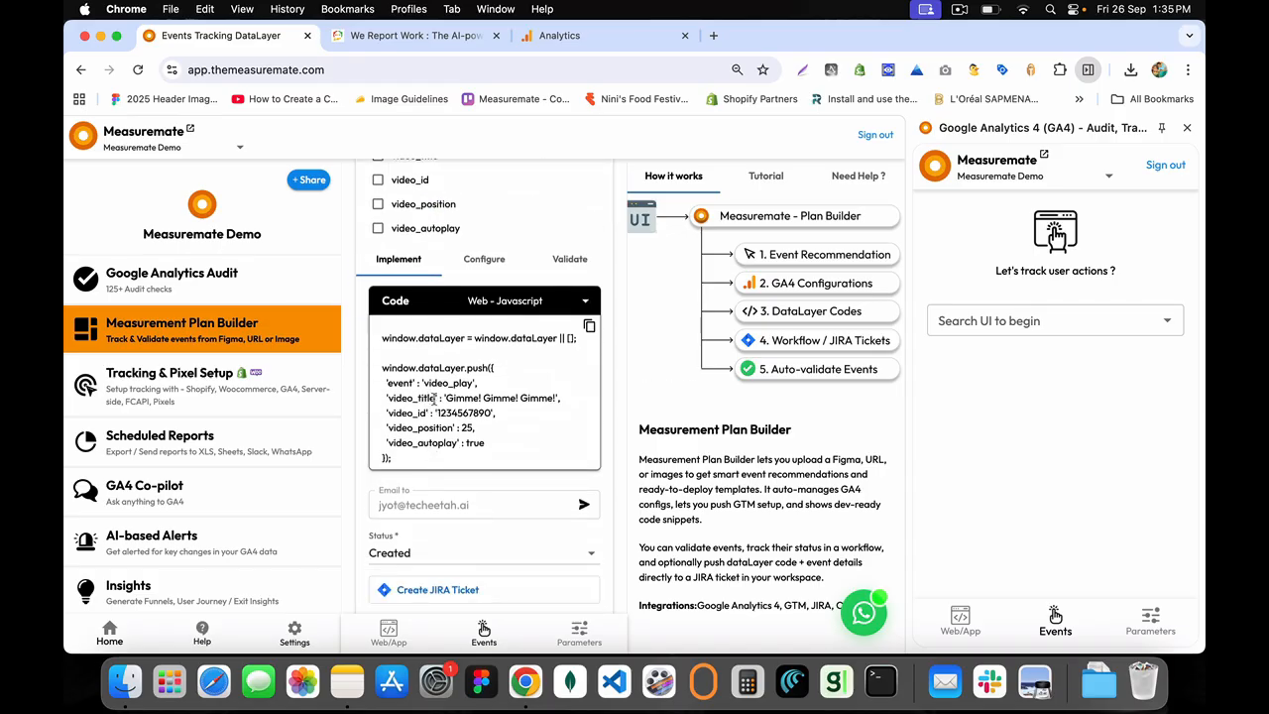
drag(382, 338, 442, 466)
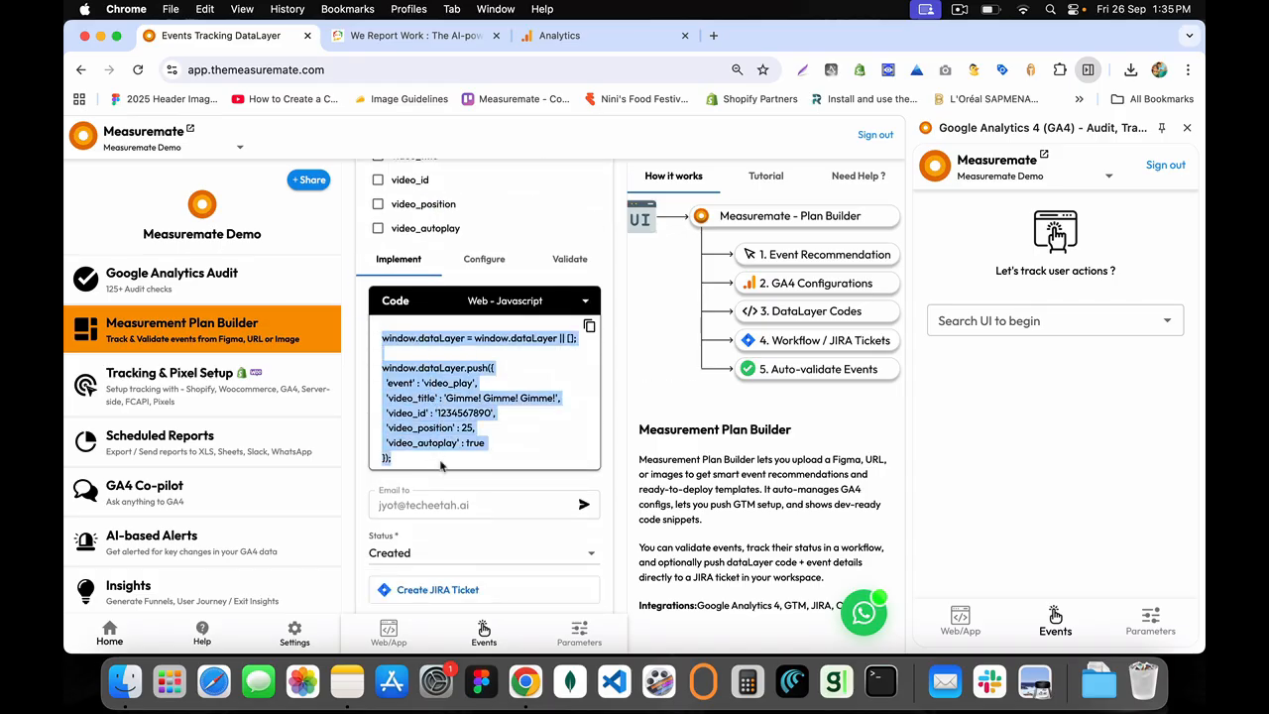
Relate the We Report Work intro video's play button to the dataLayer code, and view the event's options down to Edit and Delete
click(416, 35)
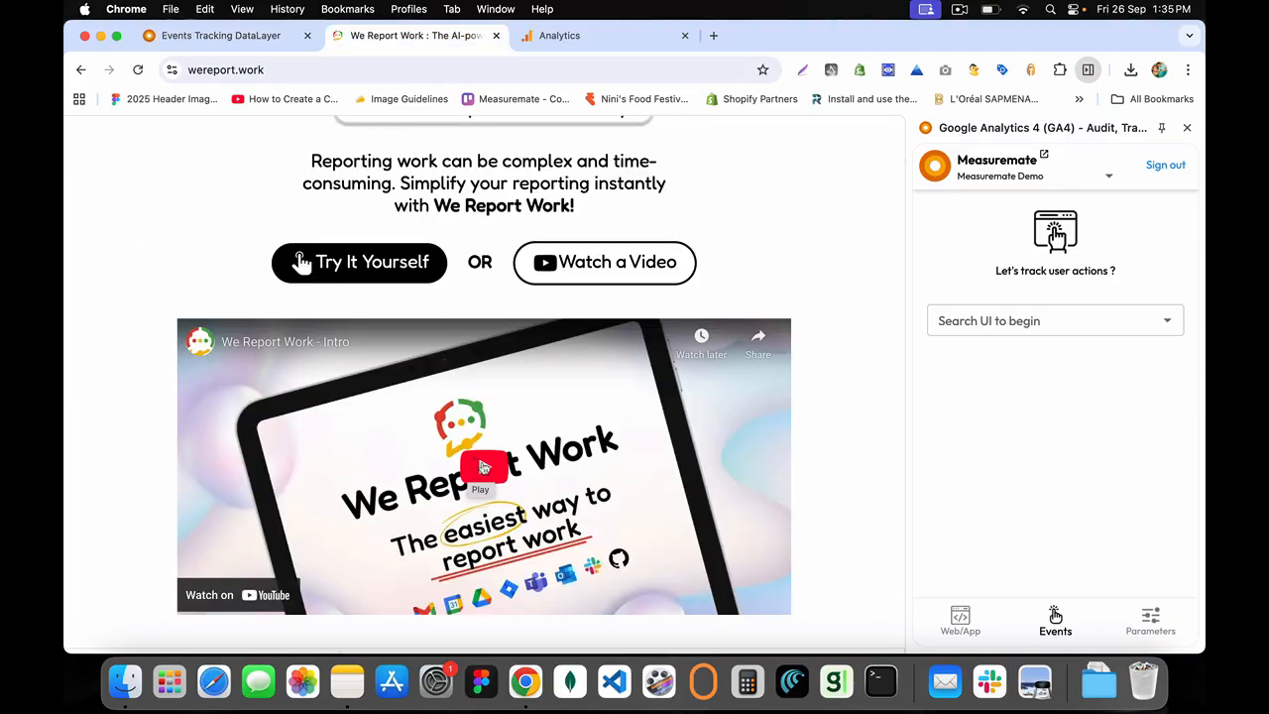
click(220, 36)
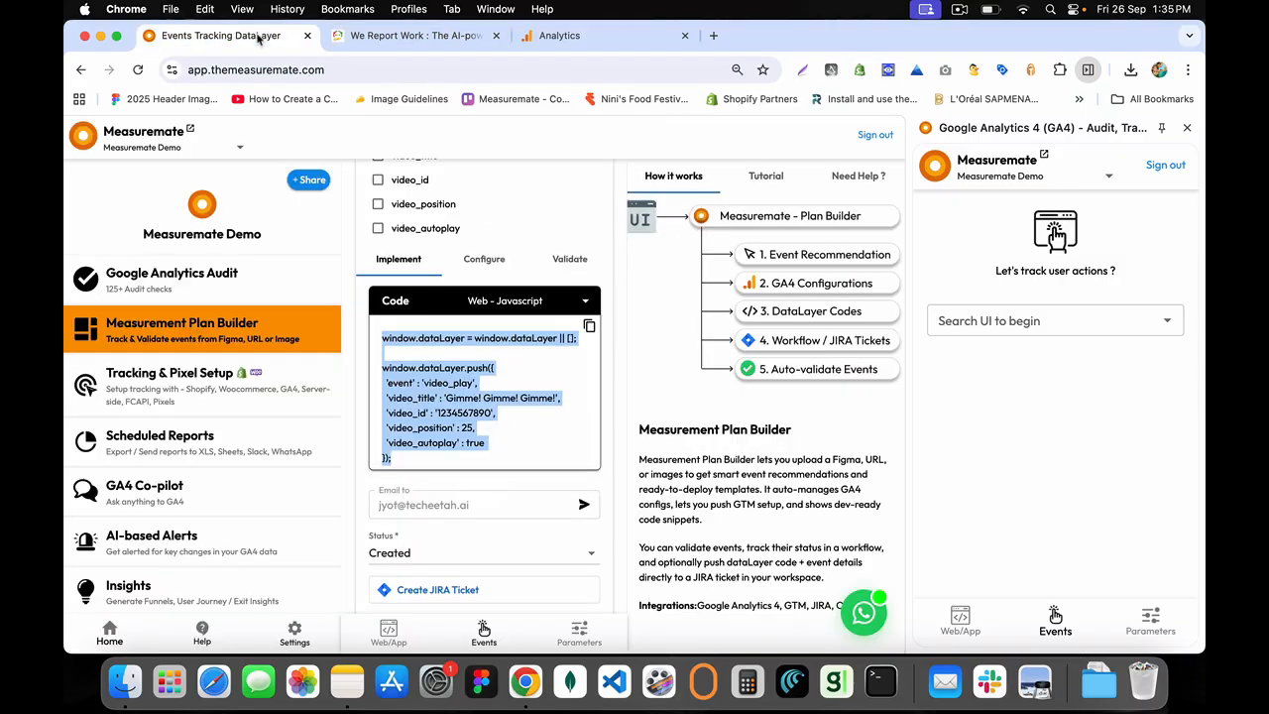
click(381, 336)
drag(381, 337, 433, 459)
click(433, 459)
double_click(449, 371)
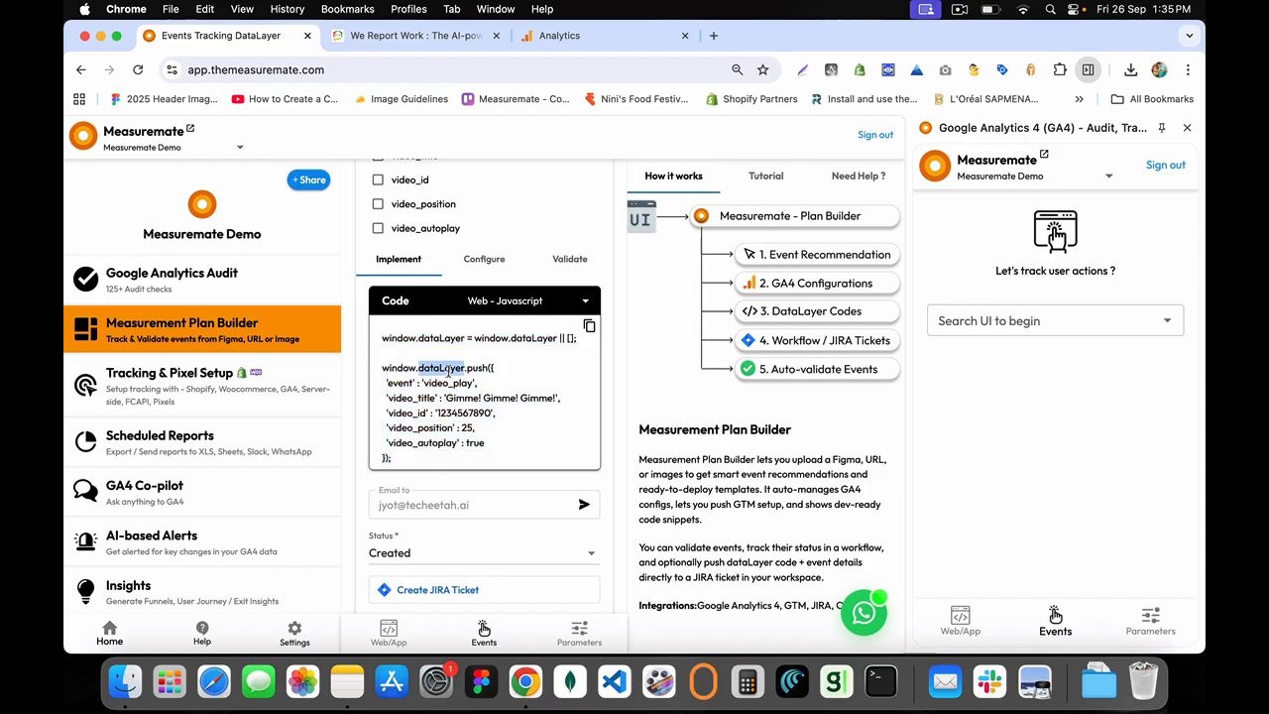
drag(385, 339, 436, 458)
click(436, 461)
scroll(436, 466, down, 1)
scroll(436, 466, down, 2)
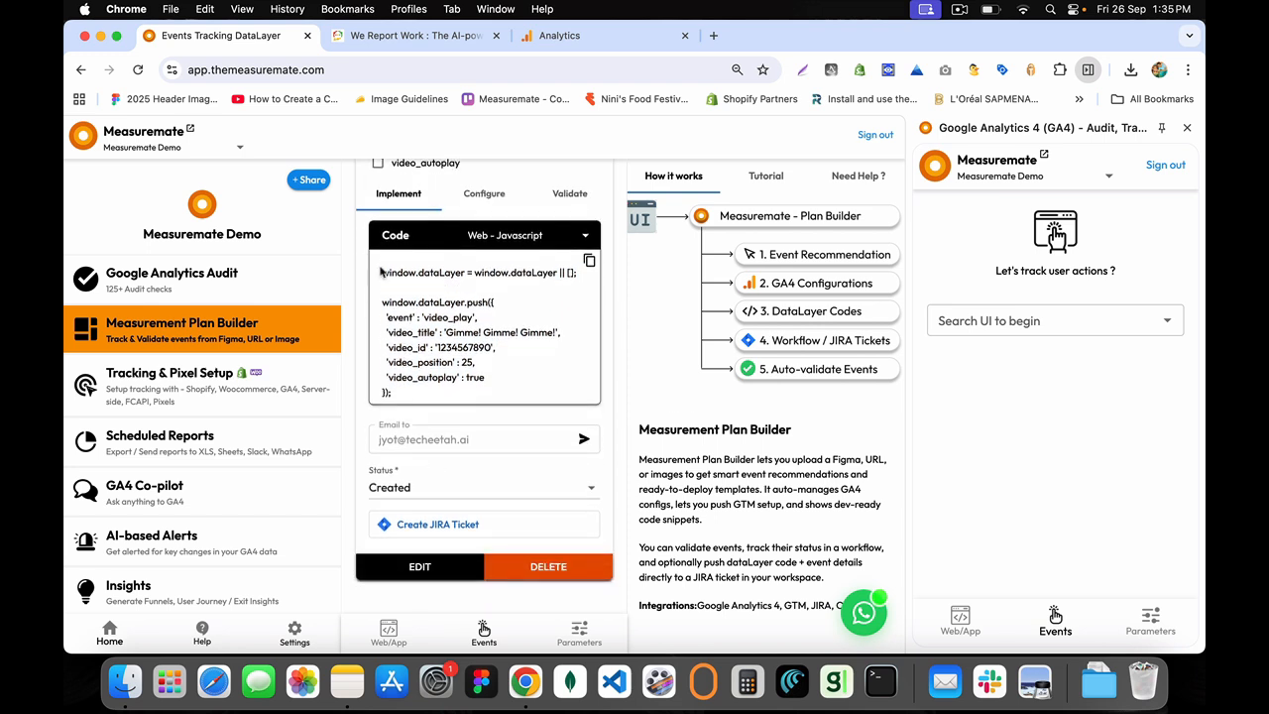
Go through the video_play dataLayer snippet line by line, highlighting the event and its video parameters
drag(381, 272, 420, 395)
click(432, 399)
click(390, 276)
click(378, 277)
click(420, 395)
mouse_move(418, 386)
mouse_down()
mouse_move(378, 271)
mouse_move(428, 349)
mouse_move(440, 396)
mouse_up()
click(383, 279)
click(440, 399)
double_click(446, 321)
drag(390, 336, 433, 294)
click(433, 294)
Try to push the video_play event to GTM using Default Workspace (20) and the Measuremate ga4_page Google tag
click(474, 202)
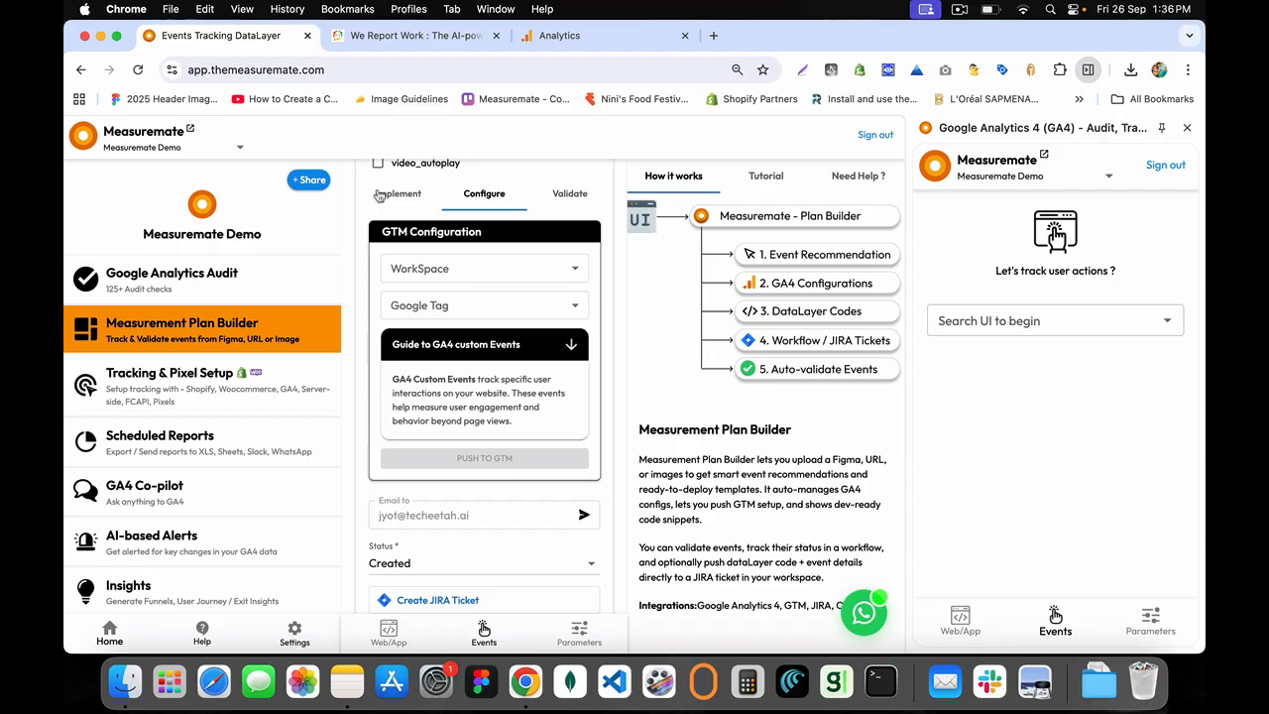
click(448, 280)
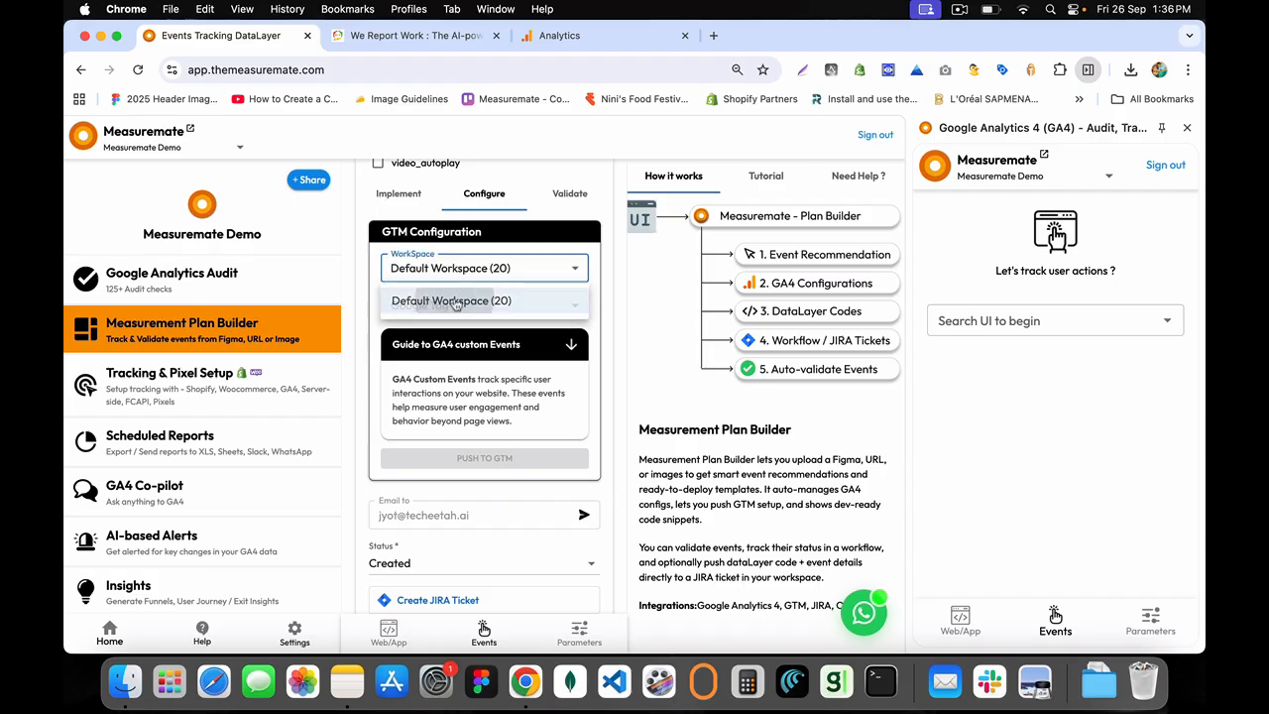
click(454, 303)
click(437, 308)
click(447, 340)
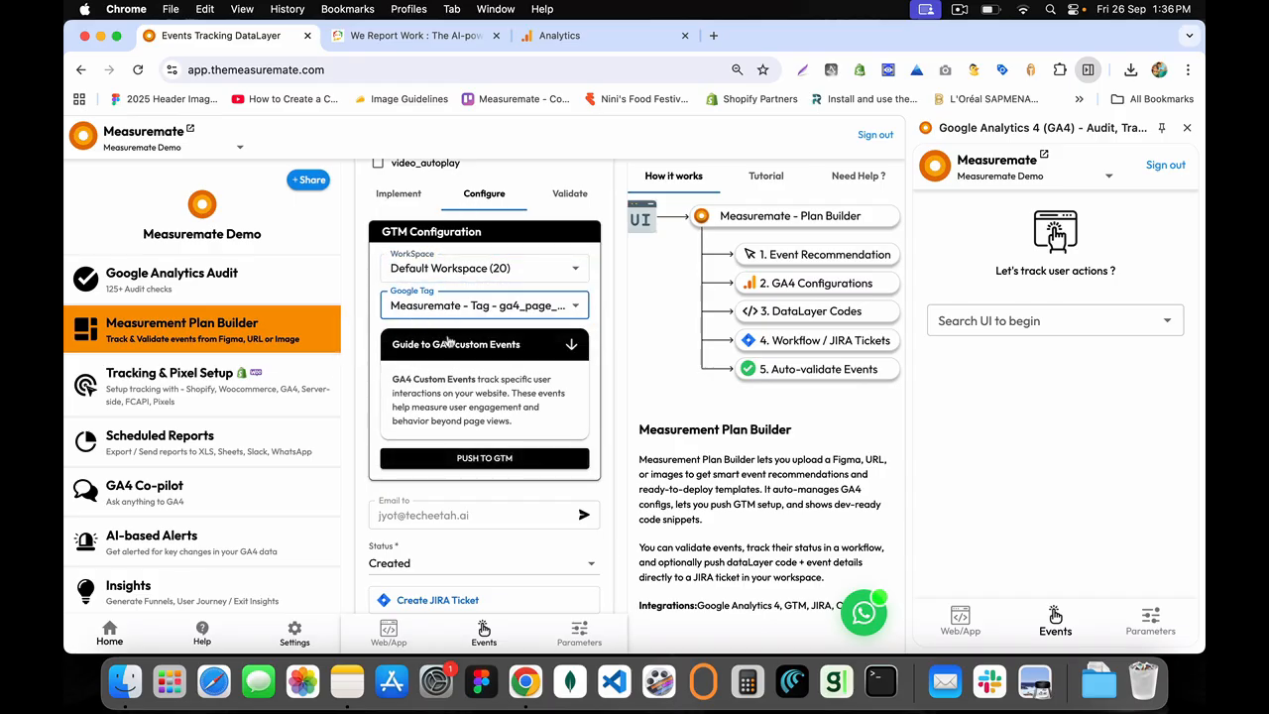
click(478, 462)
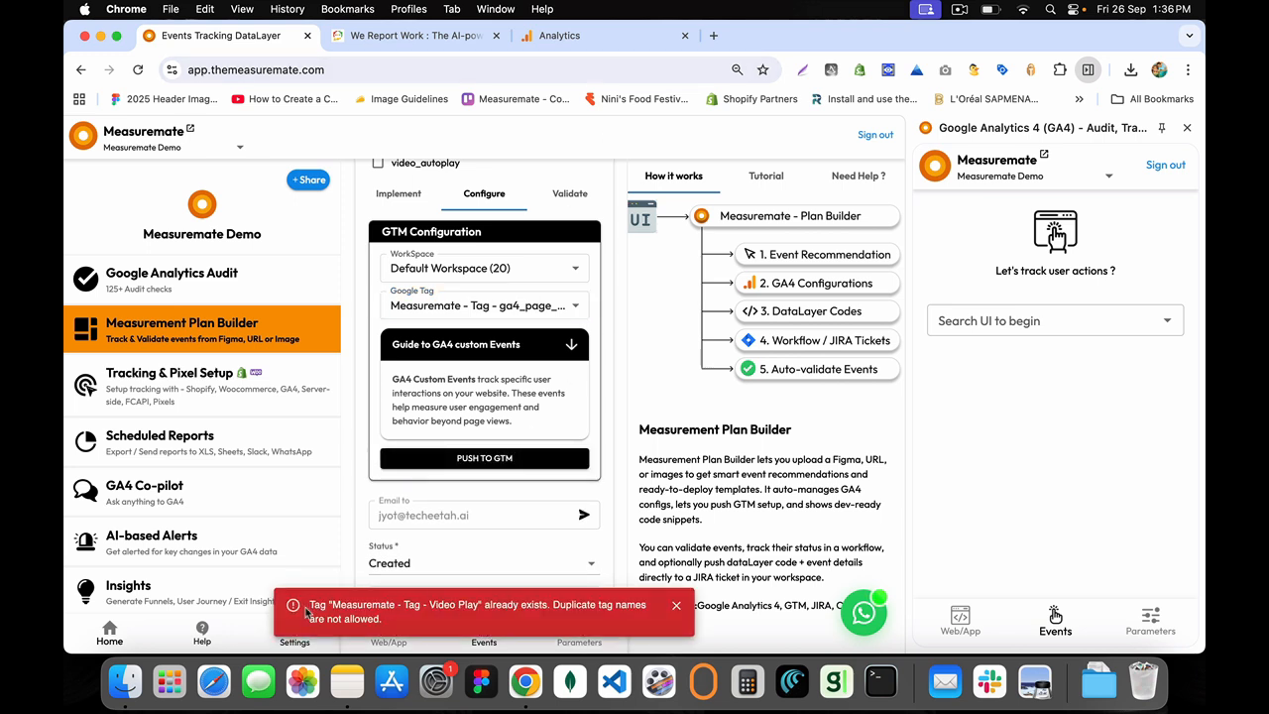
drag(306, 612, 382, 619)
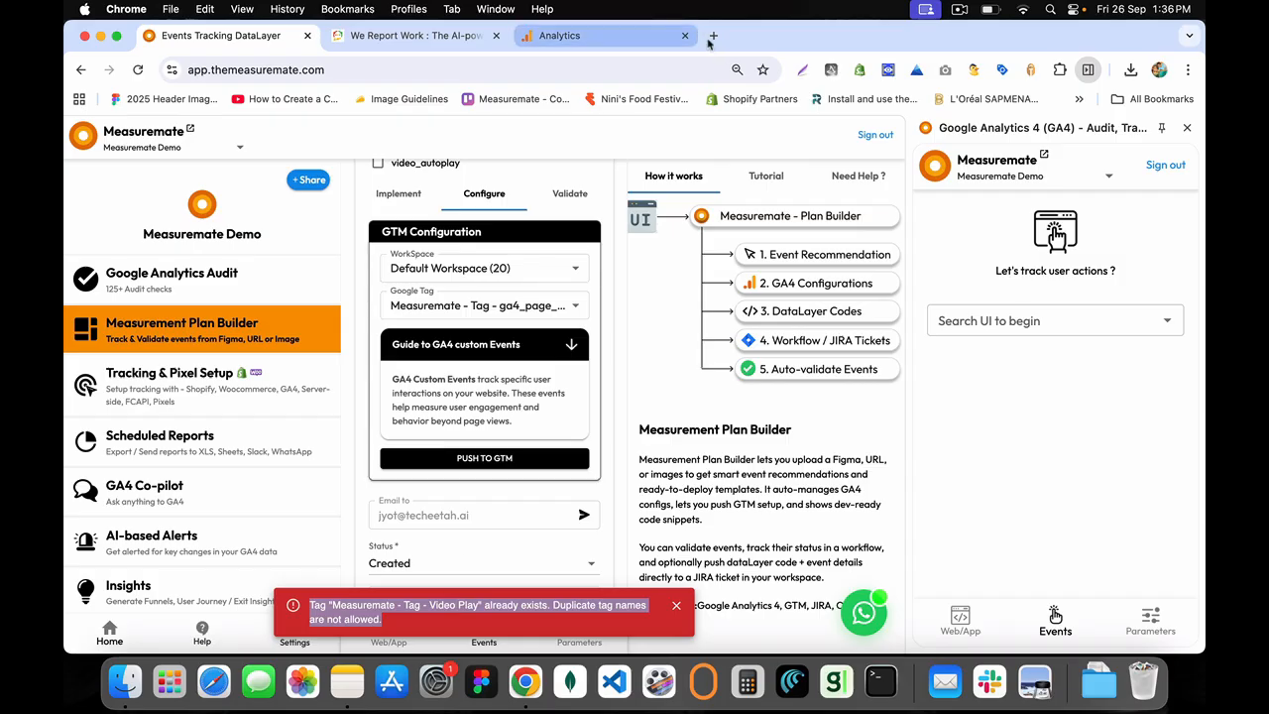
Open Google Tag Manager in a new tab and return to the video_play event in Measuremate
click(712, 36)
text(tag)
key(Return)
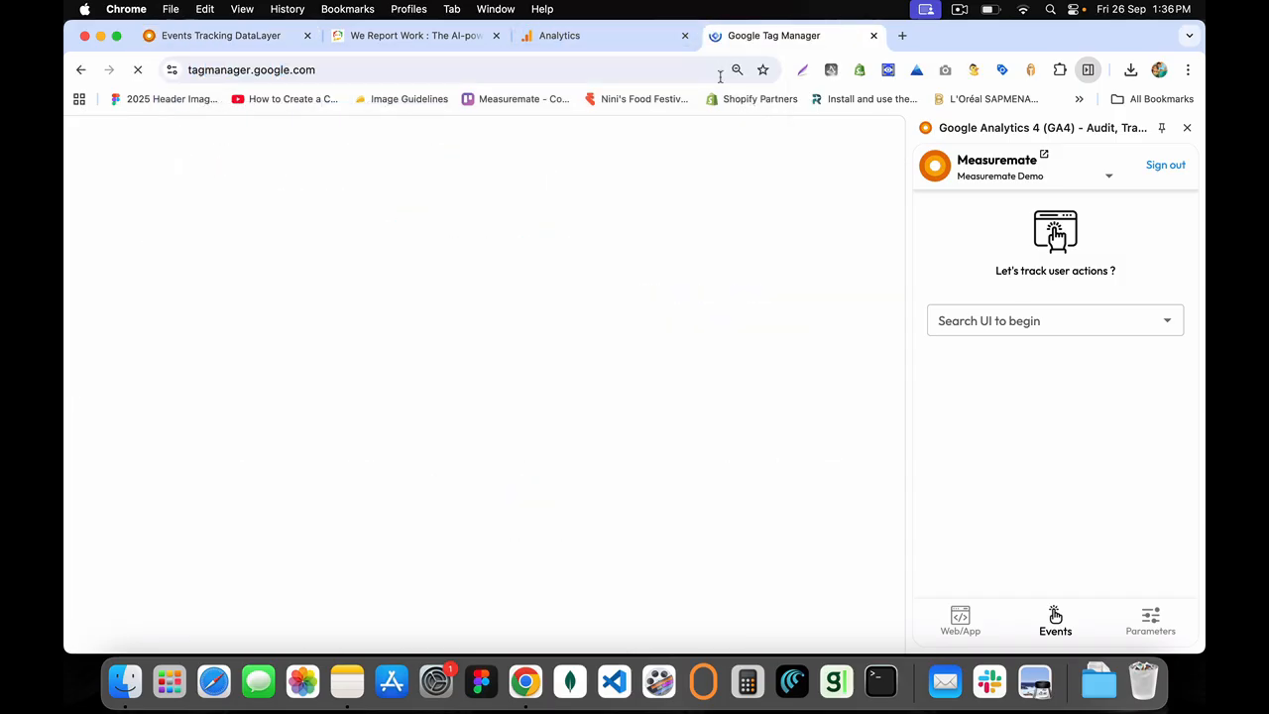
click(442, 46)
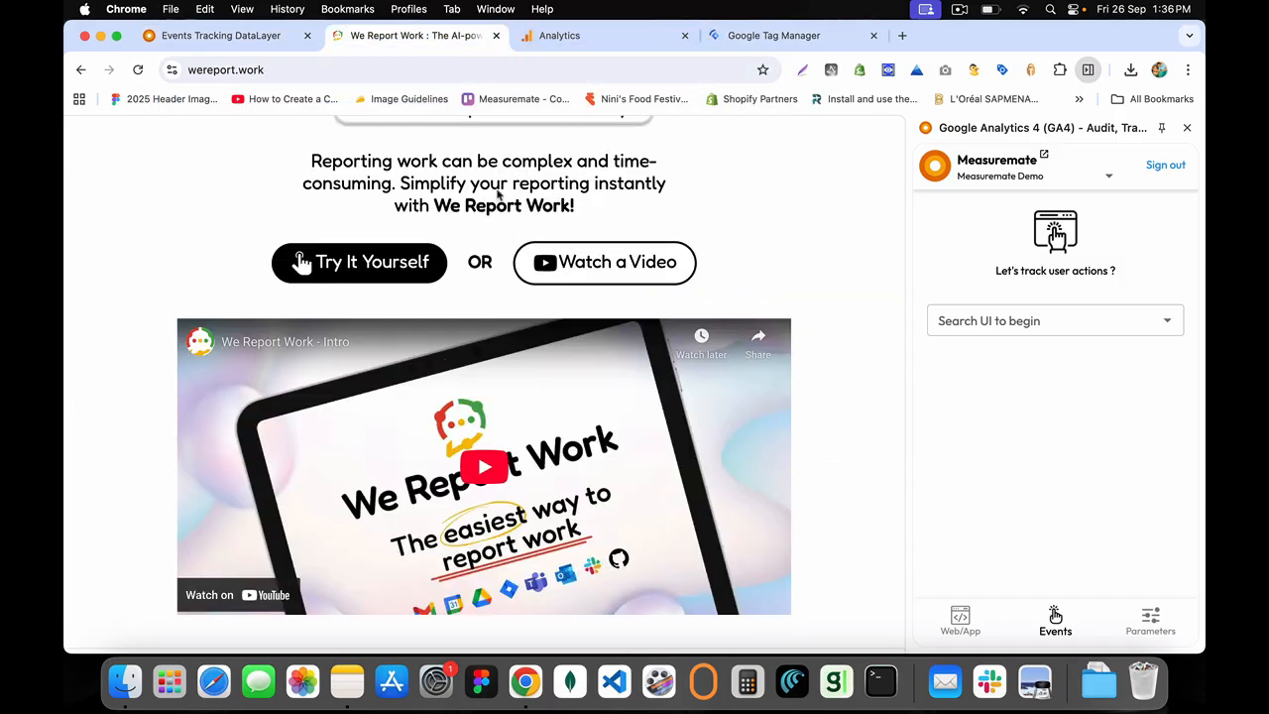
click(579, 35)
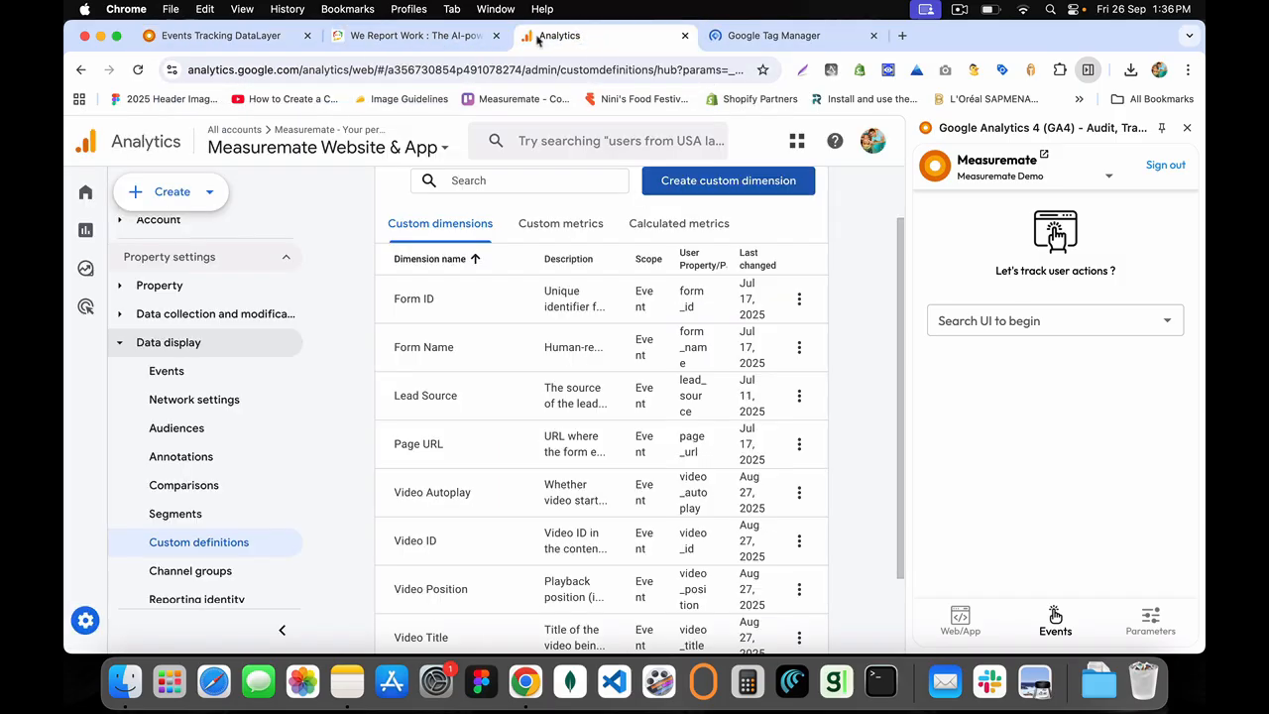
click(278, 37)
scroll(442, 224, up, 3)
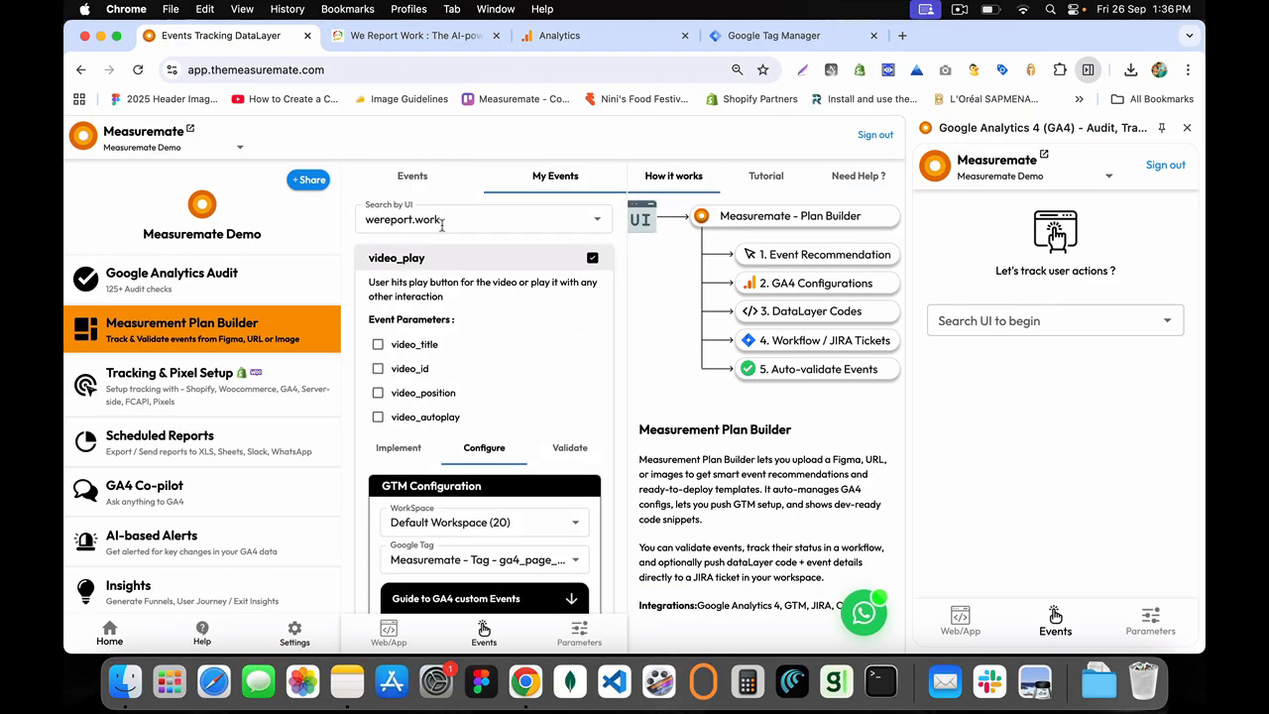
Open the event templates for wereport.work and filter them by the Video Player element type
click(409, 177)
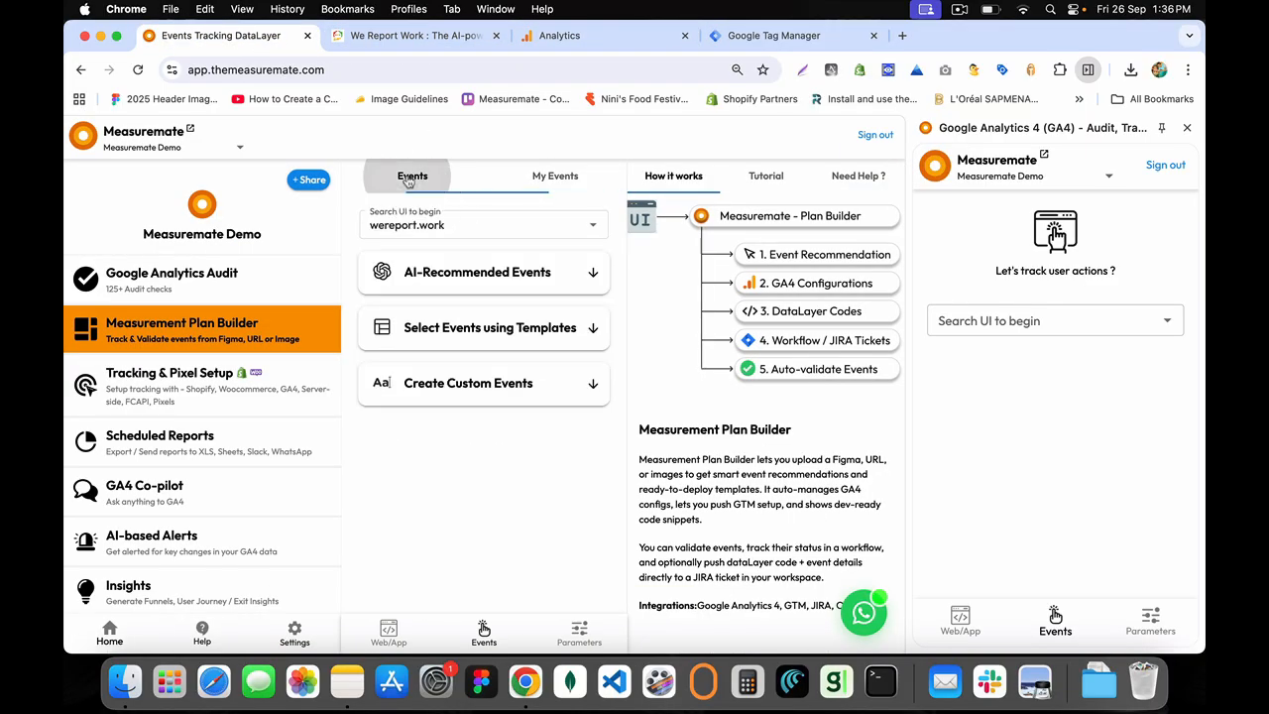
drag(403, 328, 591, 333)
scroll(513, 417, down, 4)
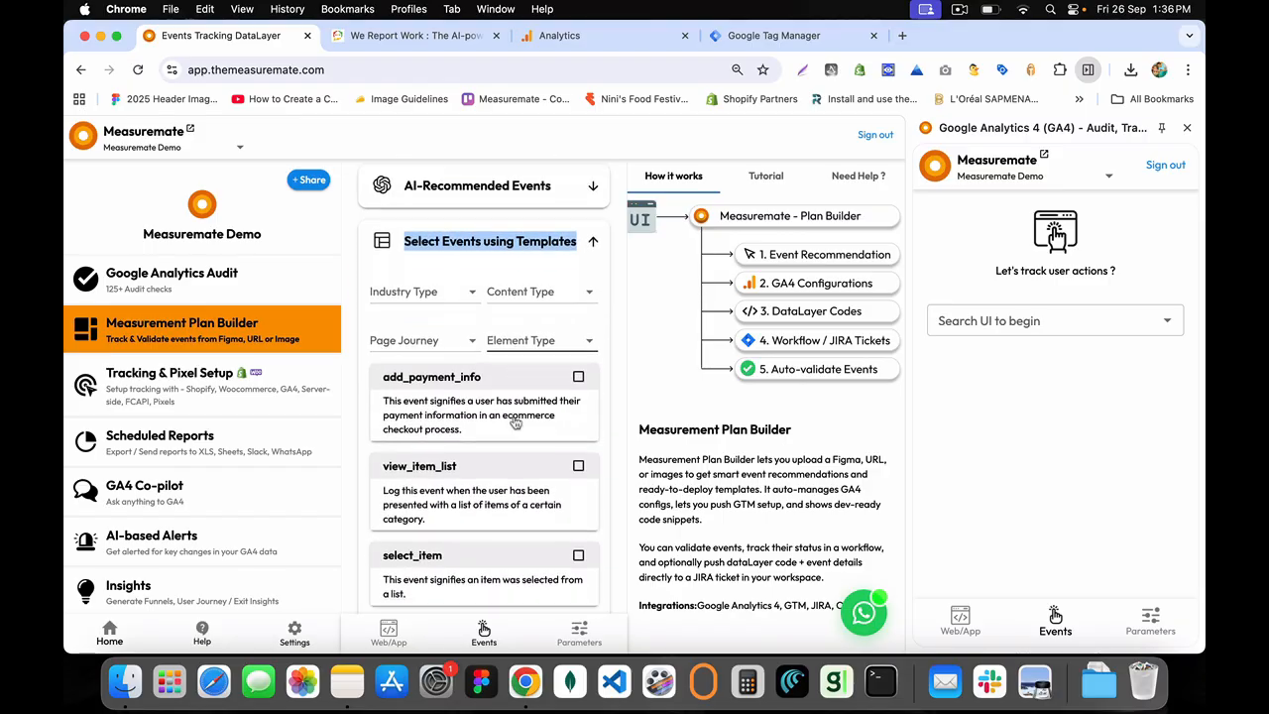
scroll(520, 380, down, 1)
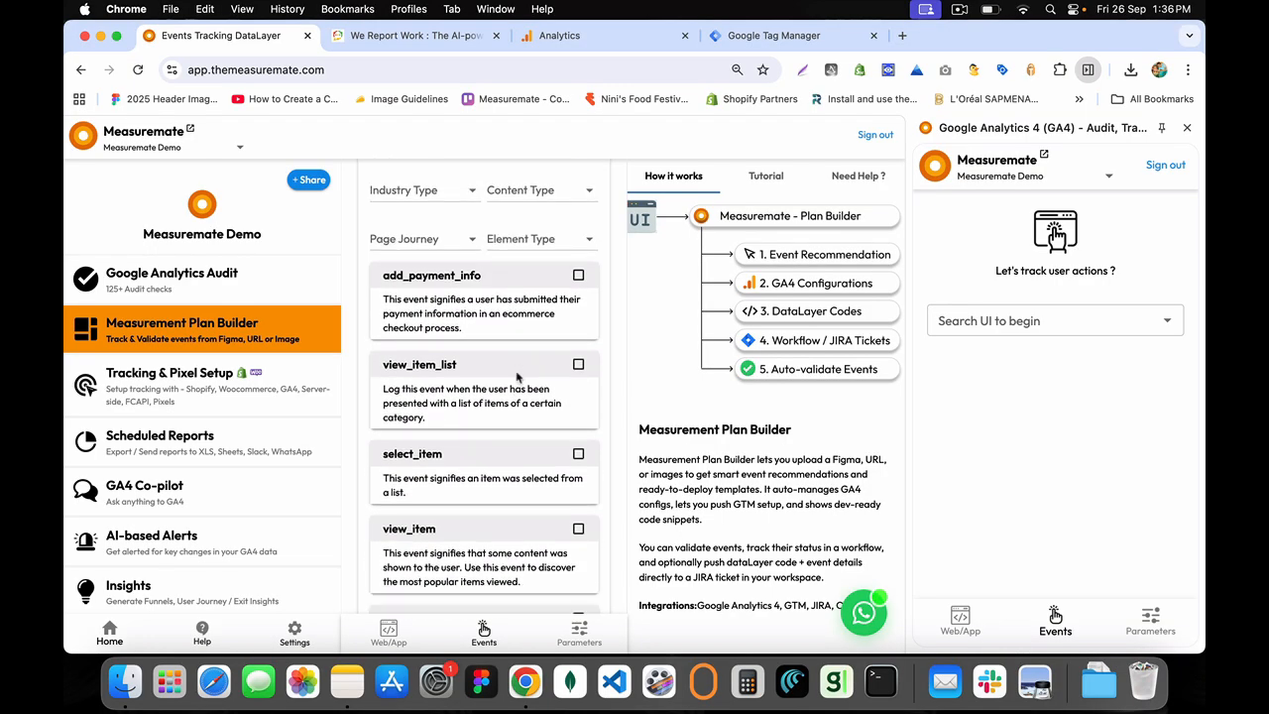
click(525, 238)
scroll(512, 396, down, 2)
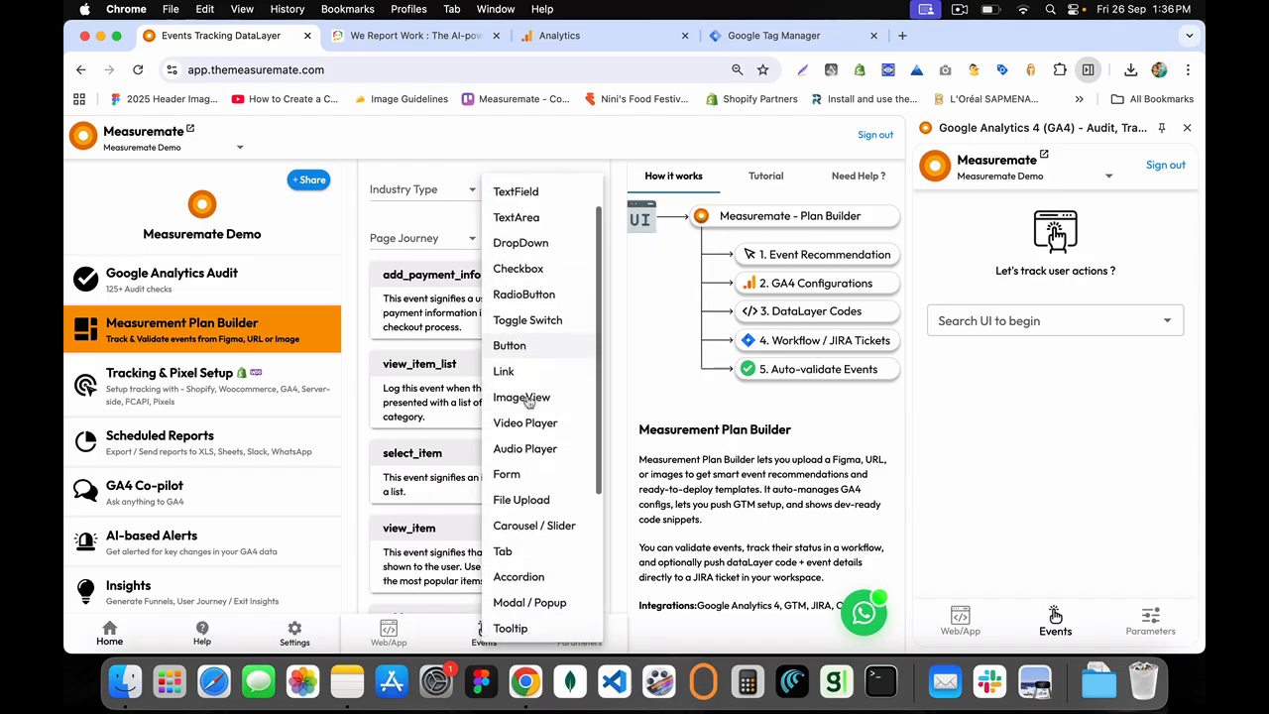
click(518, 404)
scroll(473, 392, down, 2)
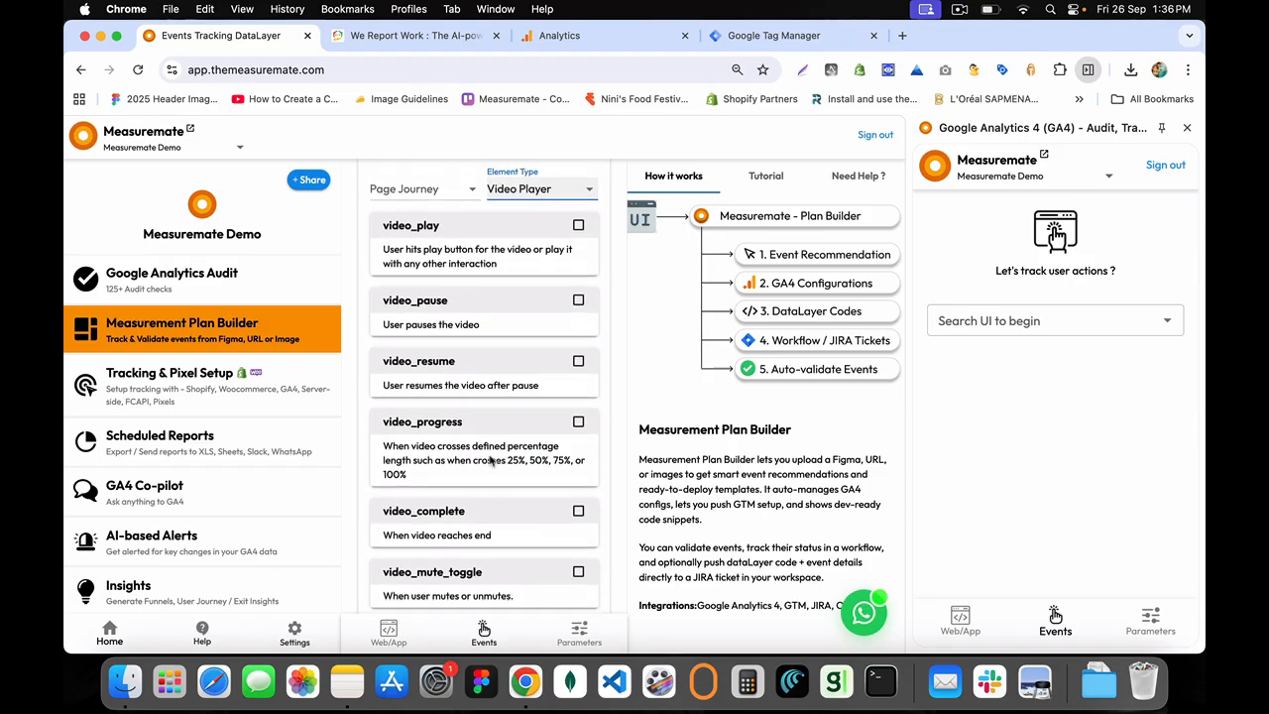
Go through the video_play, video_pause, video_resume and video_progress templates, highlighting each event name
double_click(411, 234)
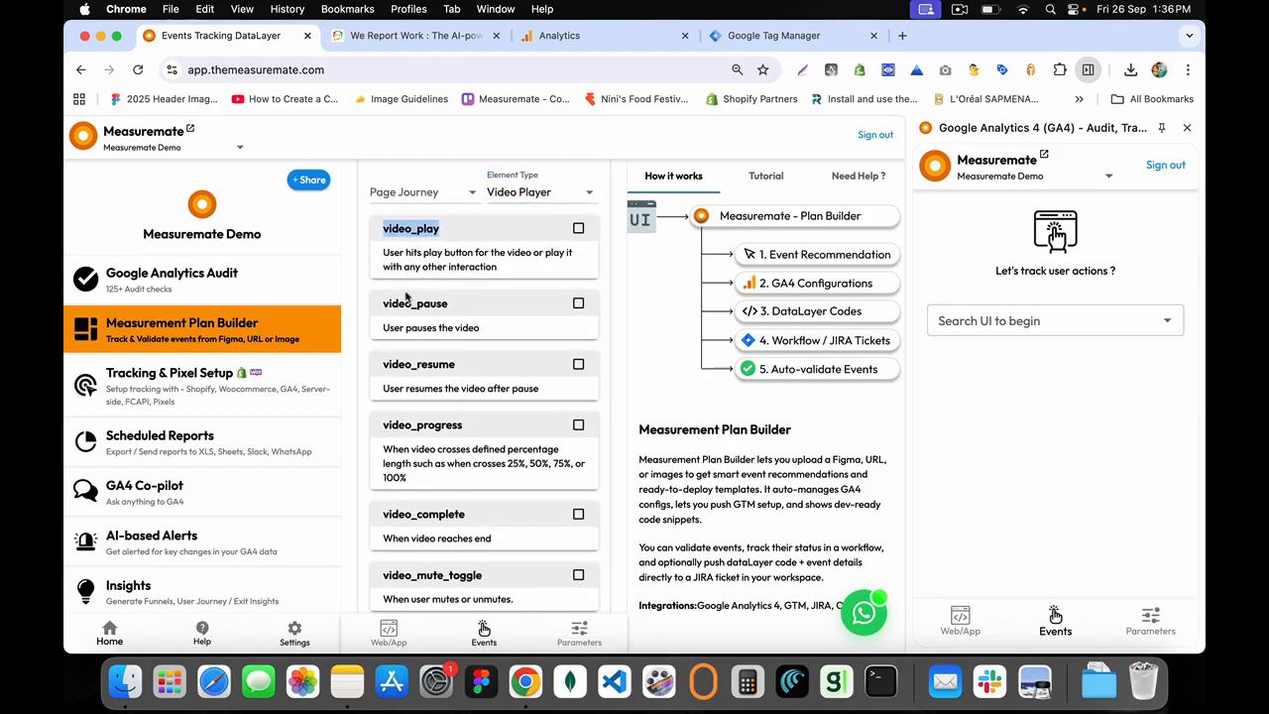
double_click(410, 305)
double_click(415, 365)
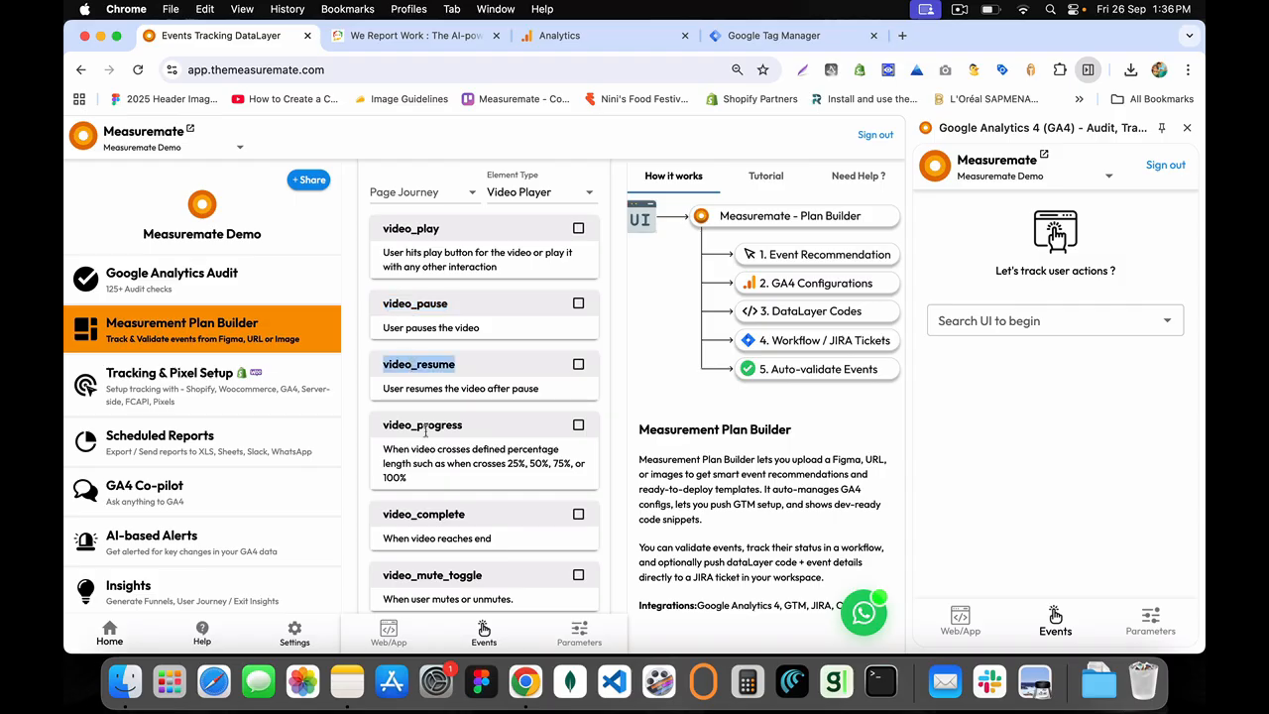
double_click(433, 425)
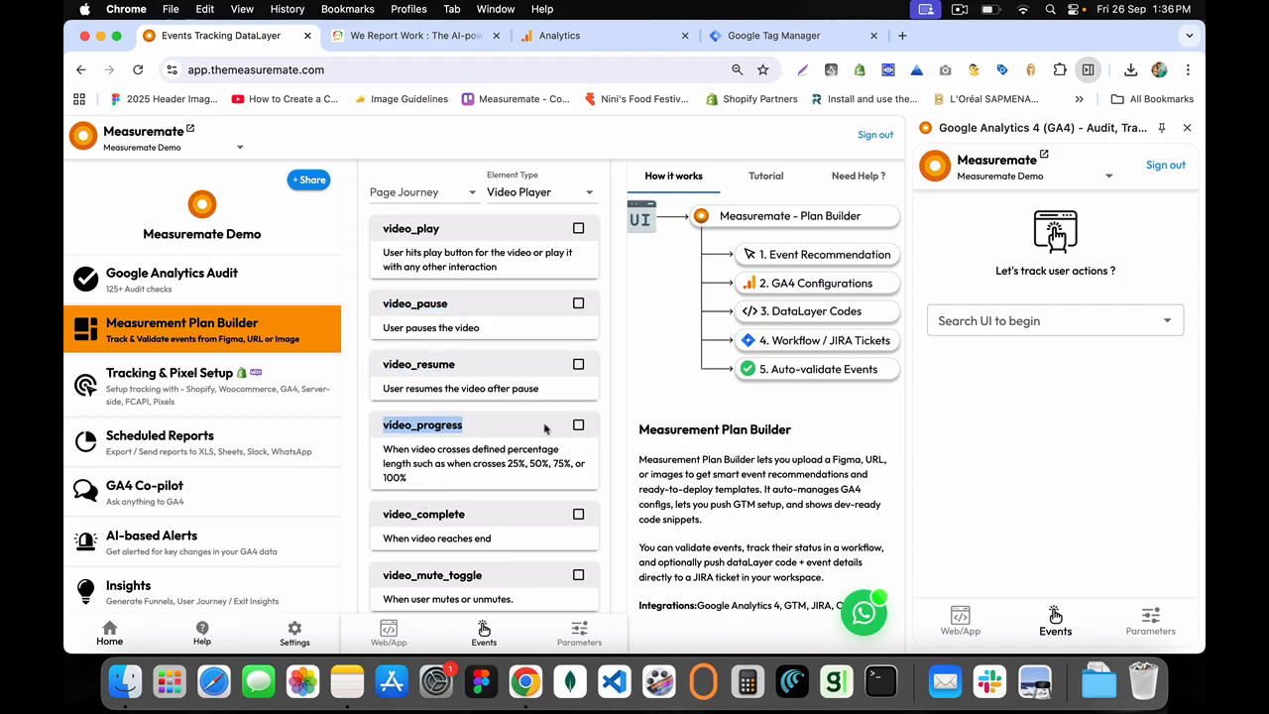
Add the video_progress event with the video_title, video_id, video_position and video_progress_percentage parameters
click(578, 425)
scroll(552, 398, down, 3)
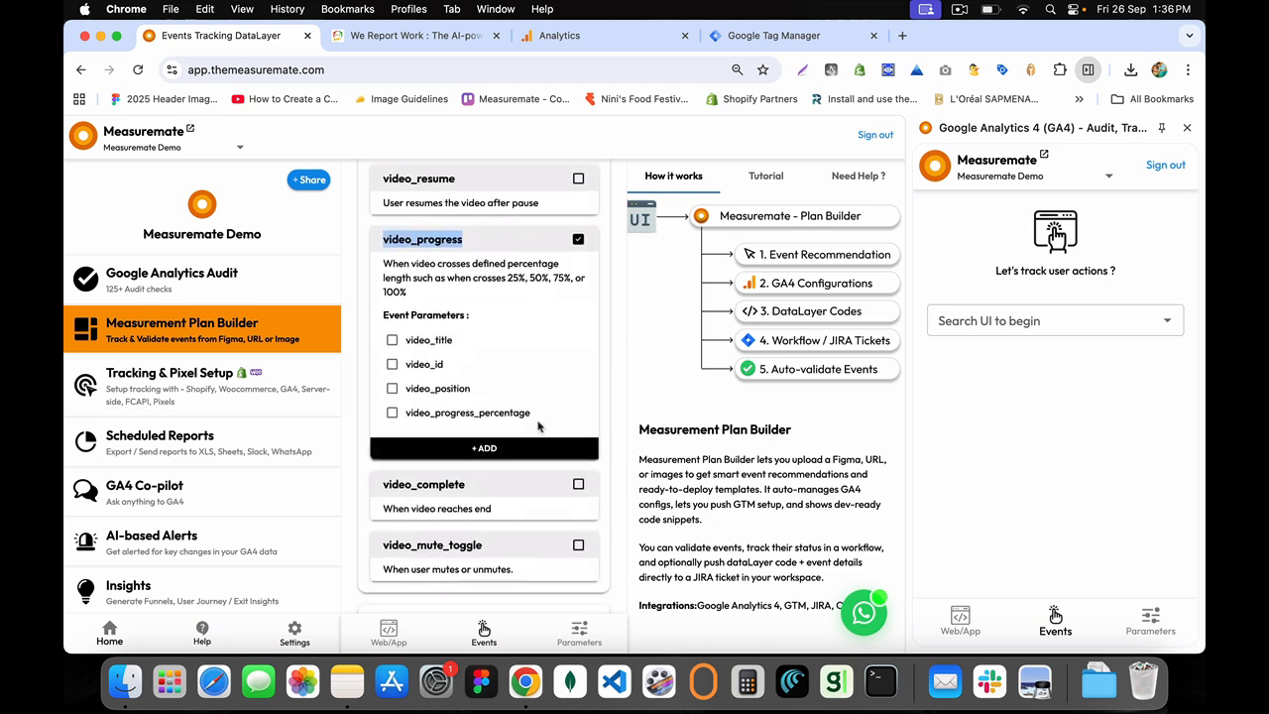
click(391, 361)
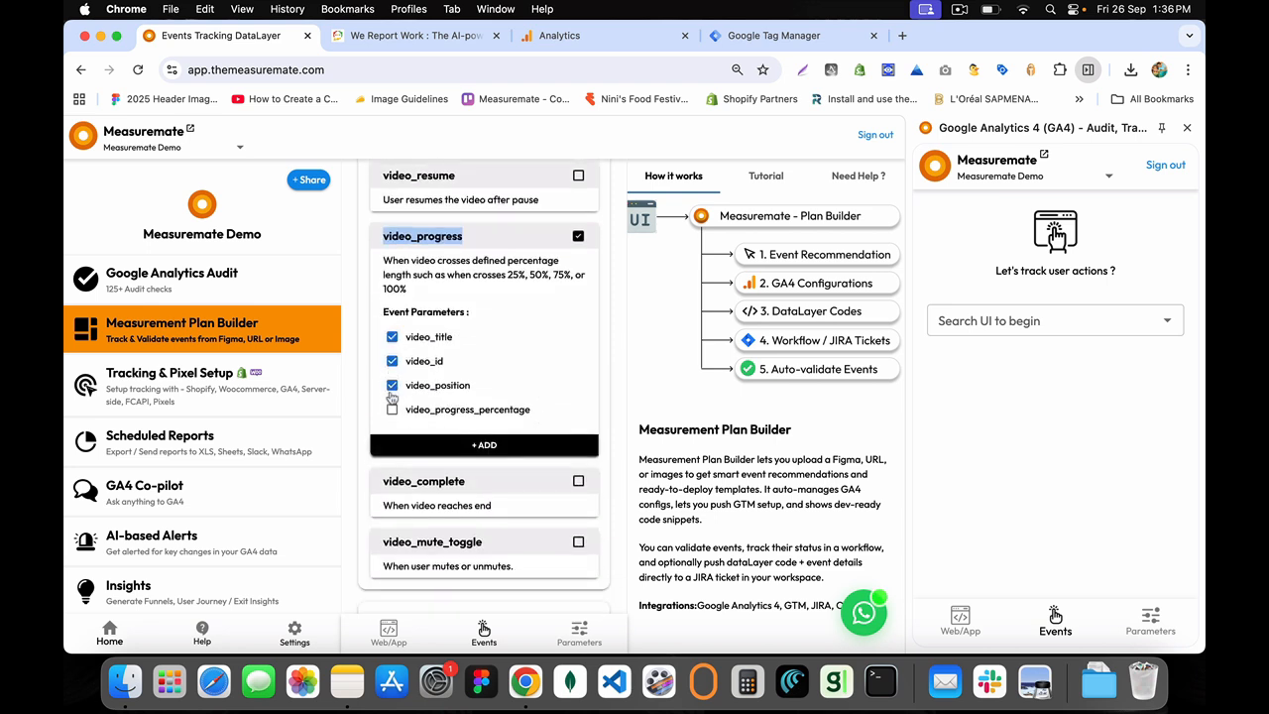
click(391, 408)
click(482, 445)
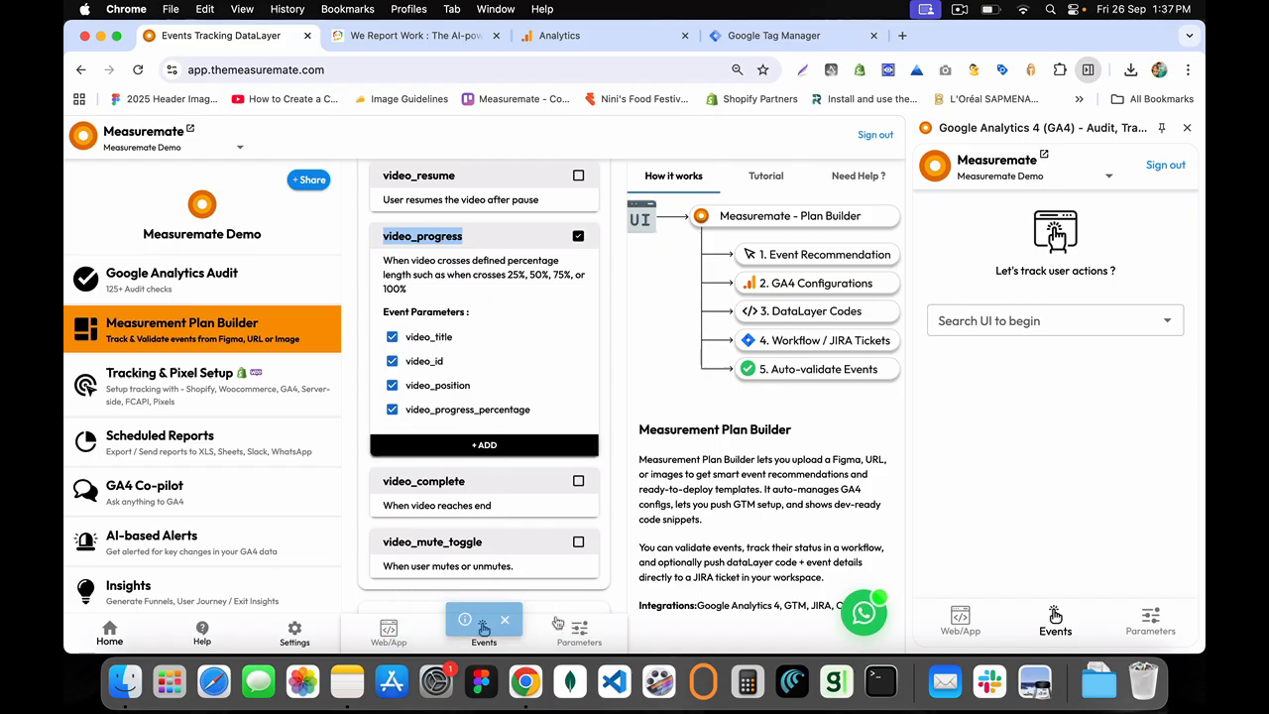
Open the GTM configuration of the video_progress event in the saved events for wereport.work
scroll(515, 416, up, 5)
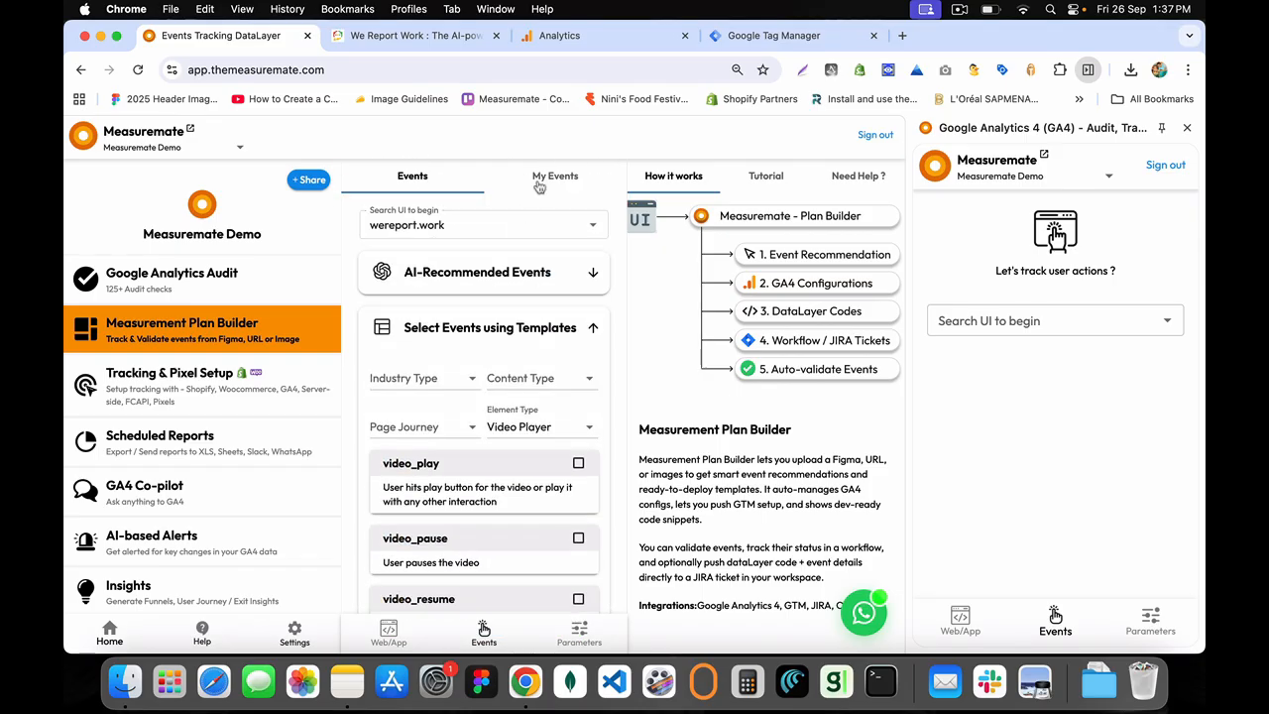
click(538, 184)
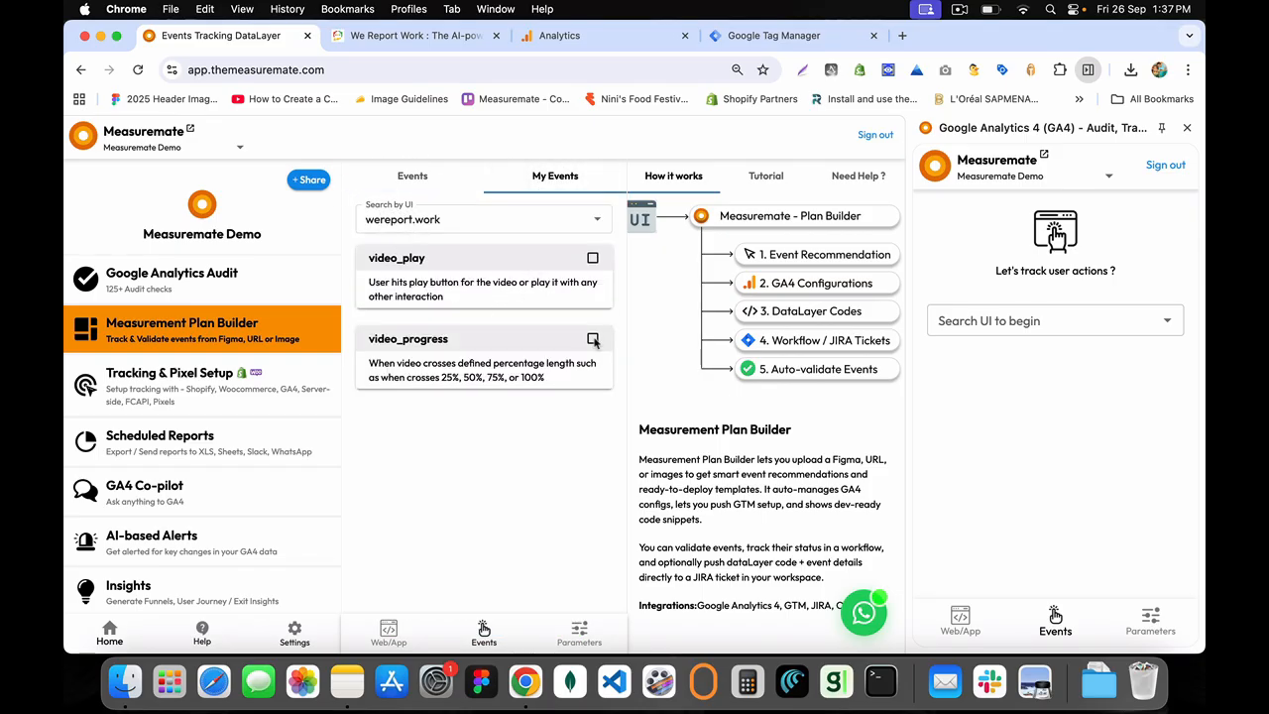
click(593, 339)
click(474, 527)
scroll(474, 495, down, 3)
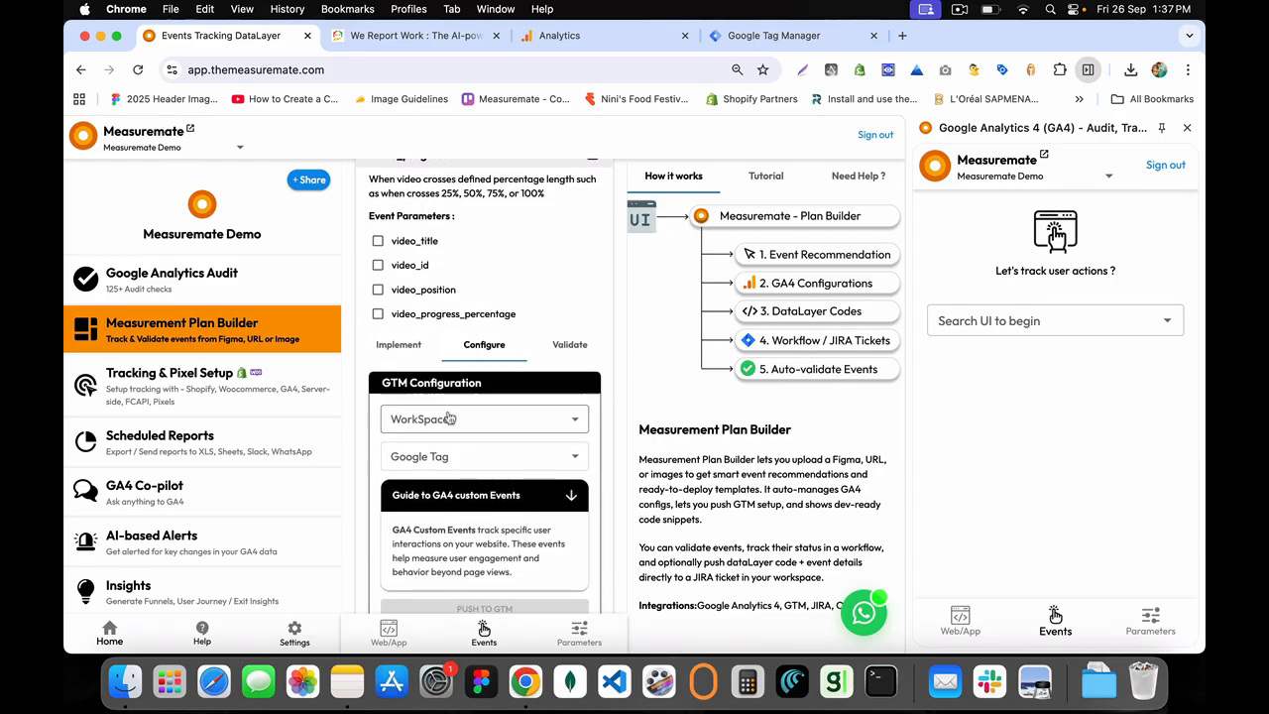
Push the video_progress event to GTM using Default Workspace (20) and the Measuremate - Tag - ga4_page_view_all_pages (879) Google tag
click(451, 418)
click(451, 448)
click(452, 457)
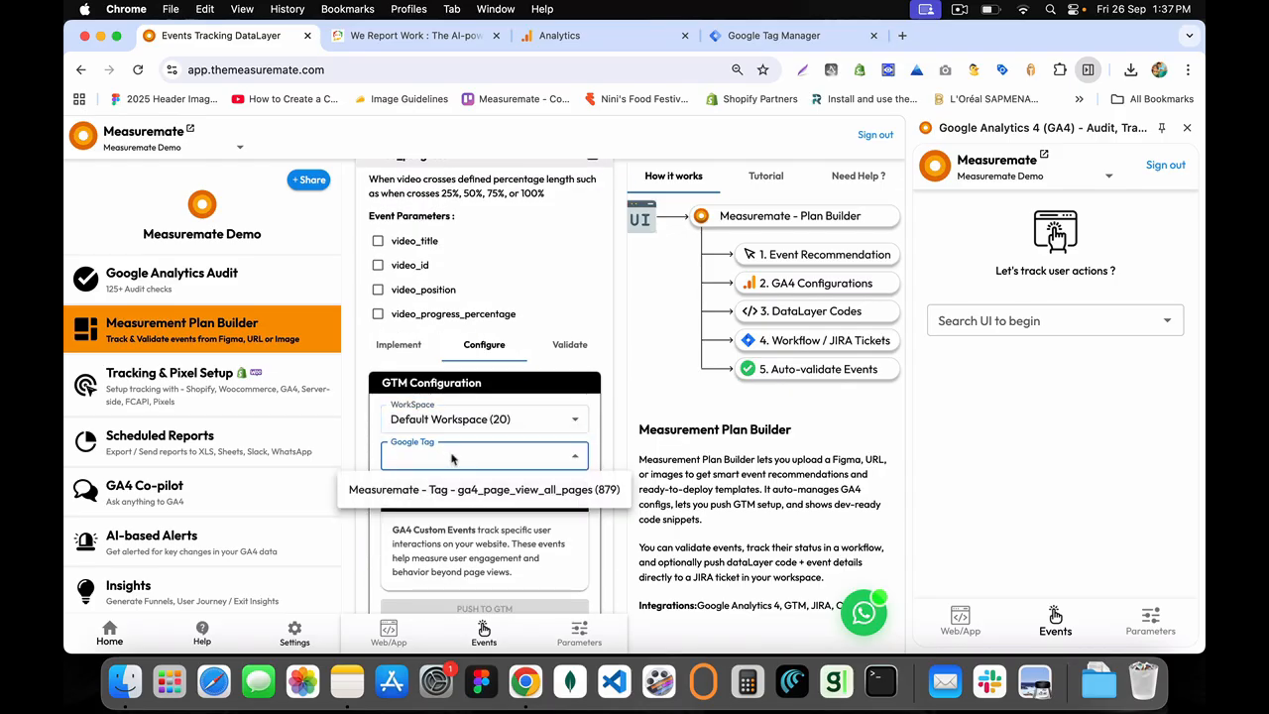
click(456, 483)
scroll(485, 466, down, 3)
click(485, 457)
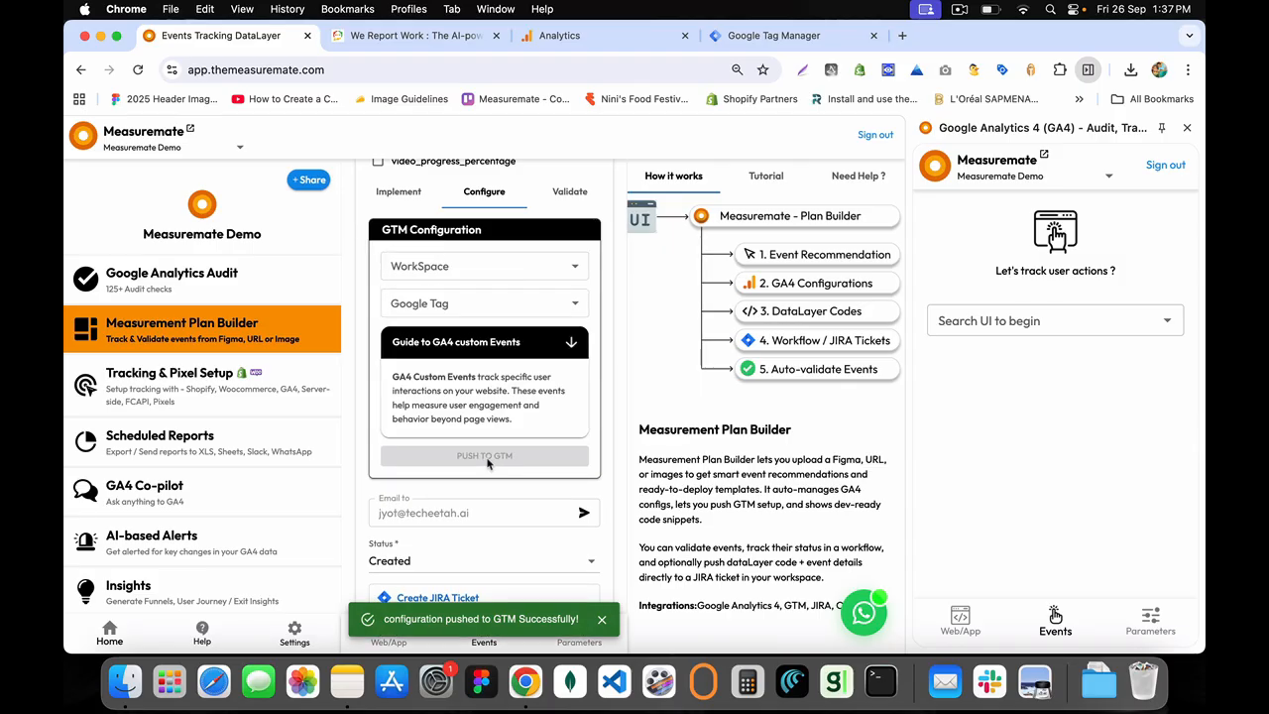
drag(384, 622, 590, 622)
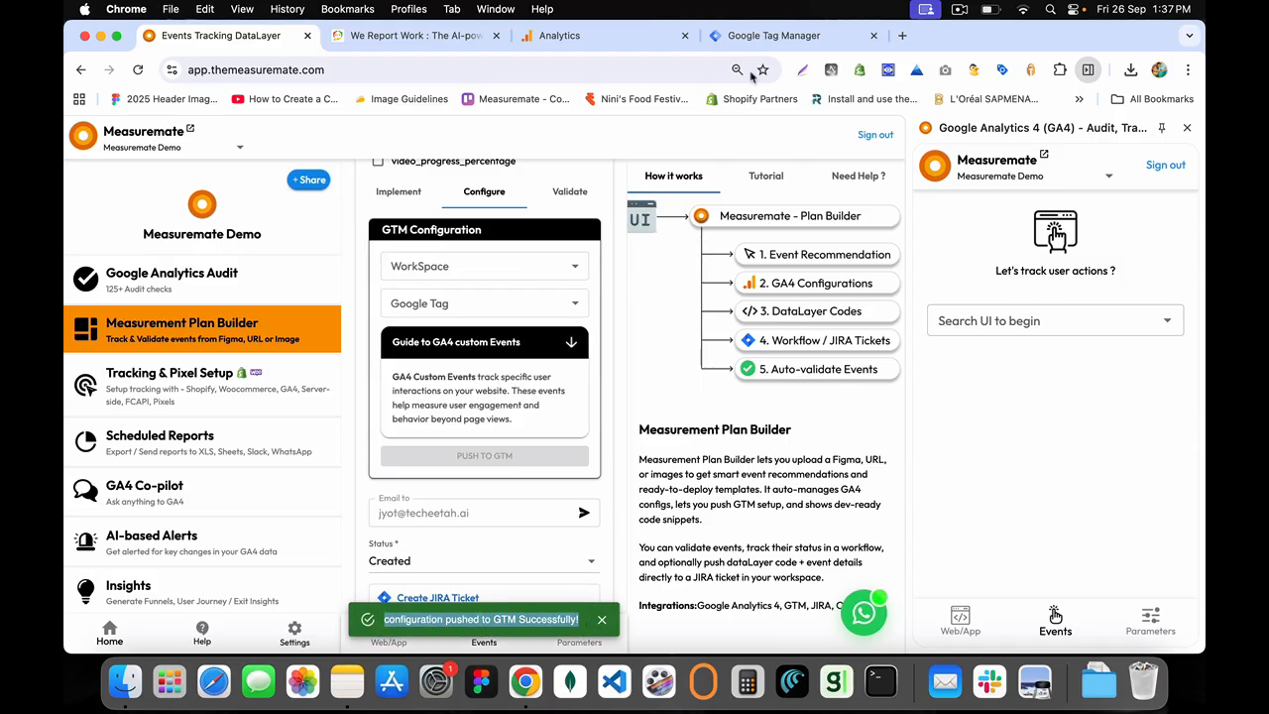
Switch to Google Tag Manager and open the Measuremate Demo - Web container
click(781, 40)
scroll(266, 380, down, 5)
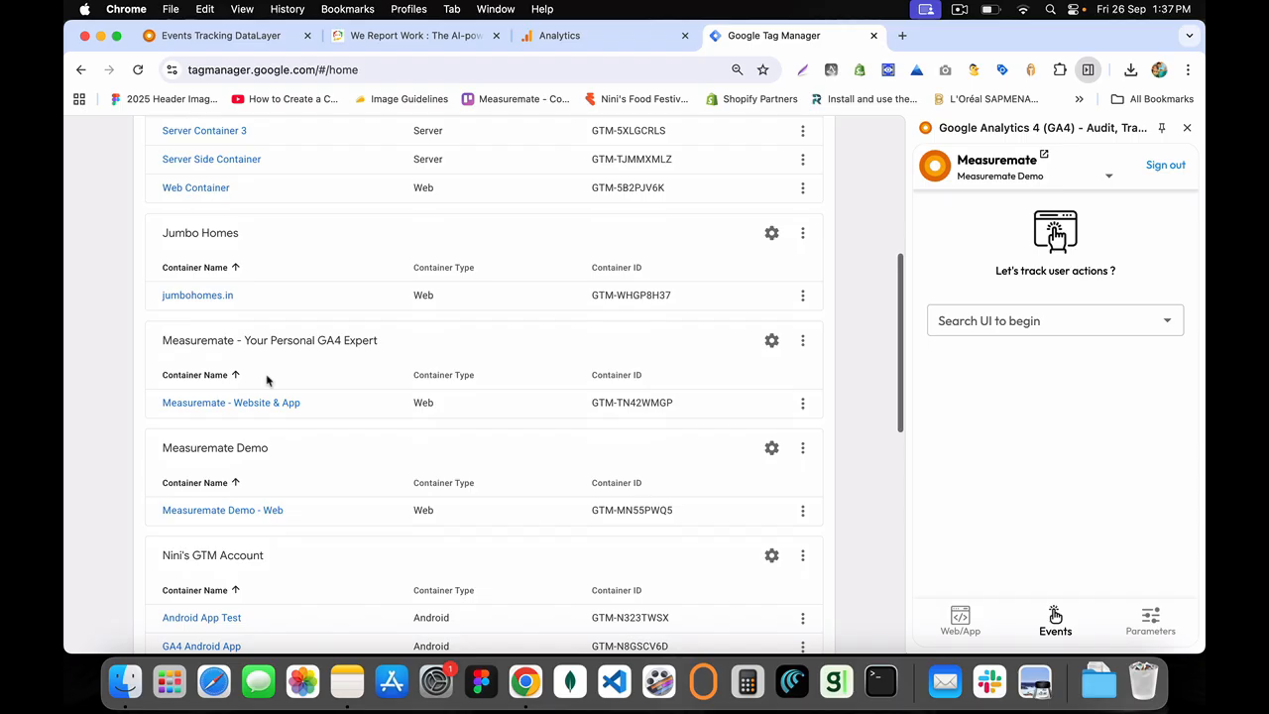
click(233, 512)
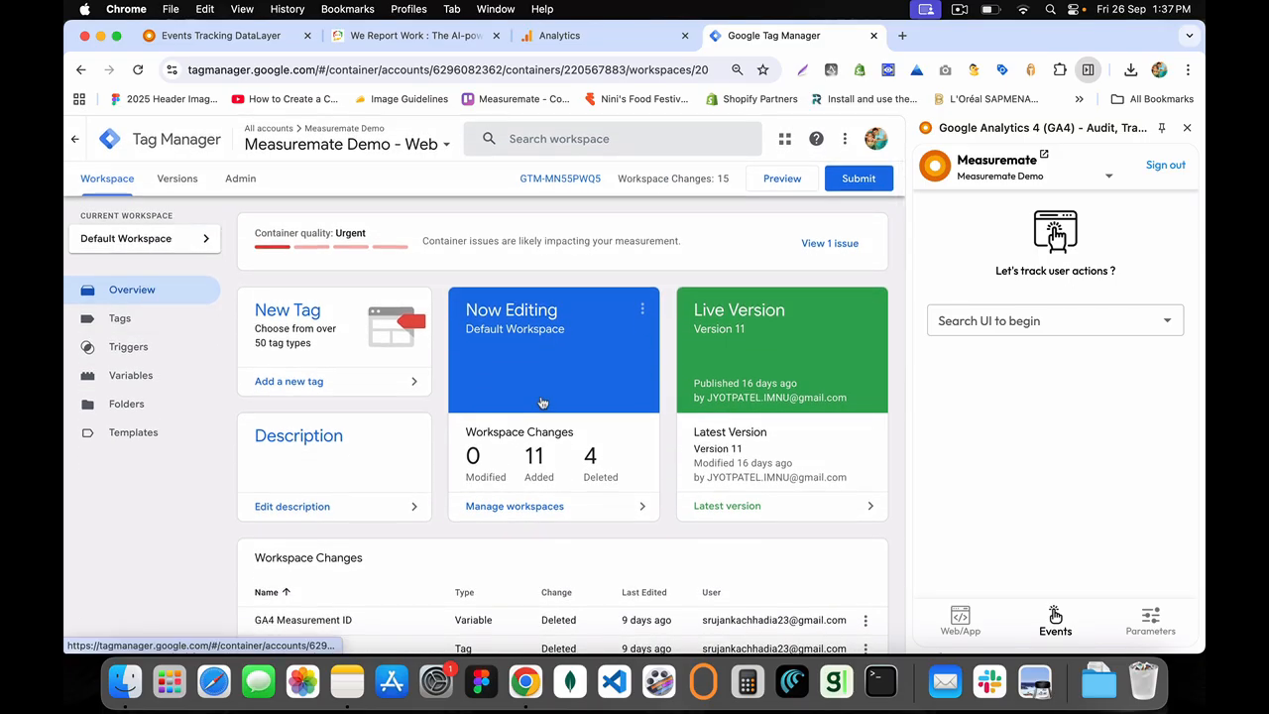
Sort the workspace changes by most recent edit and highlight the Video Progress tag, trigger and variable entries
scroll(682, 546, down, 3)
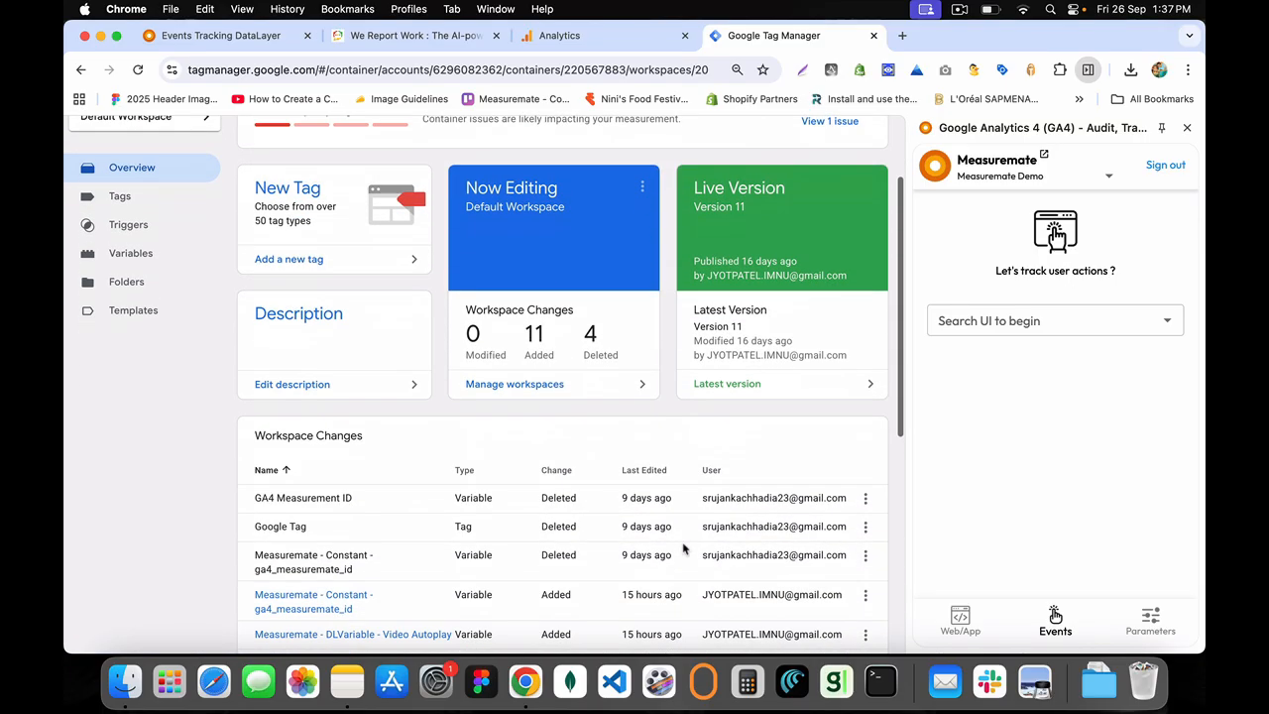
click(636, 472)
scroll(488, 523, down, 2)
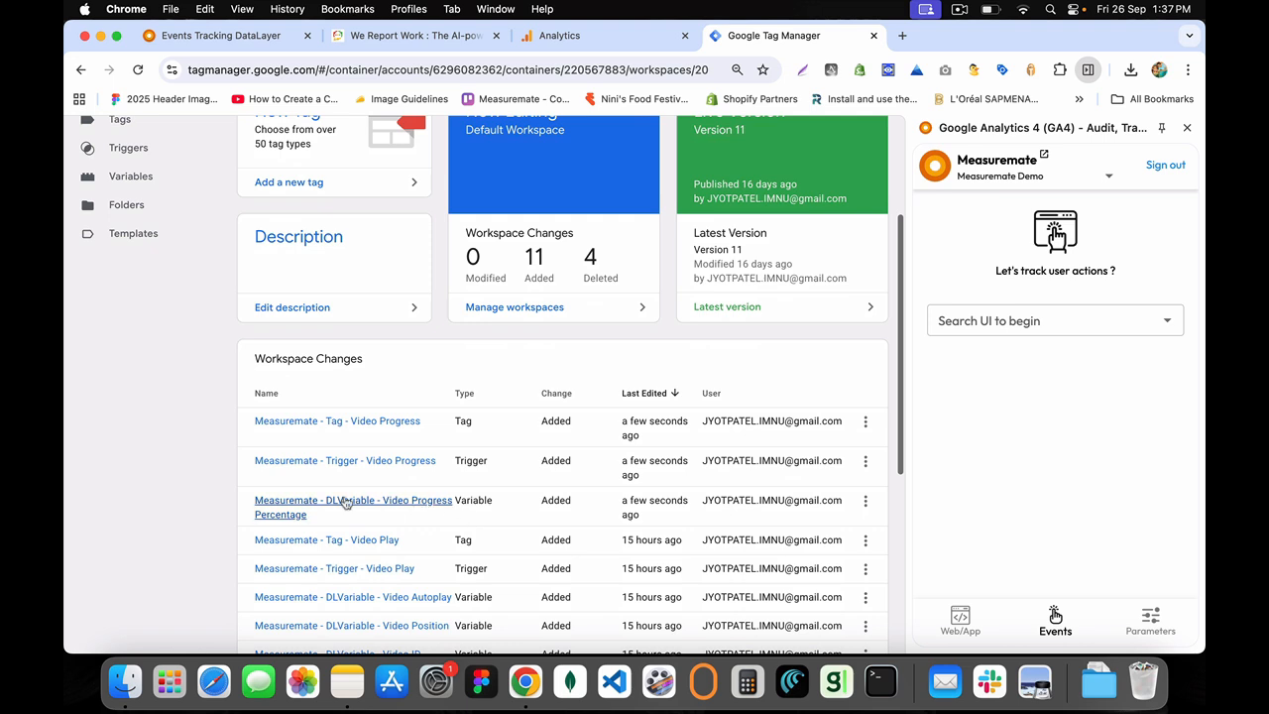
drag(247, 428, 425, 511)
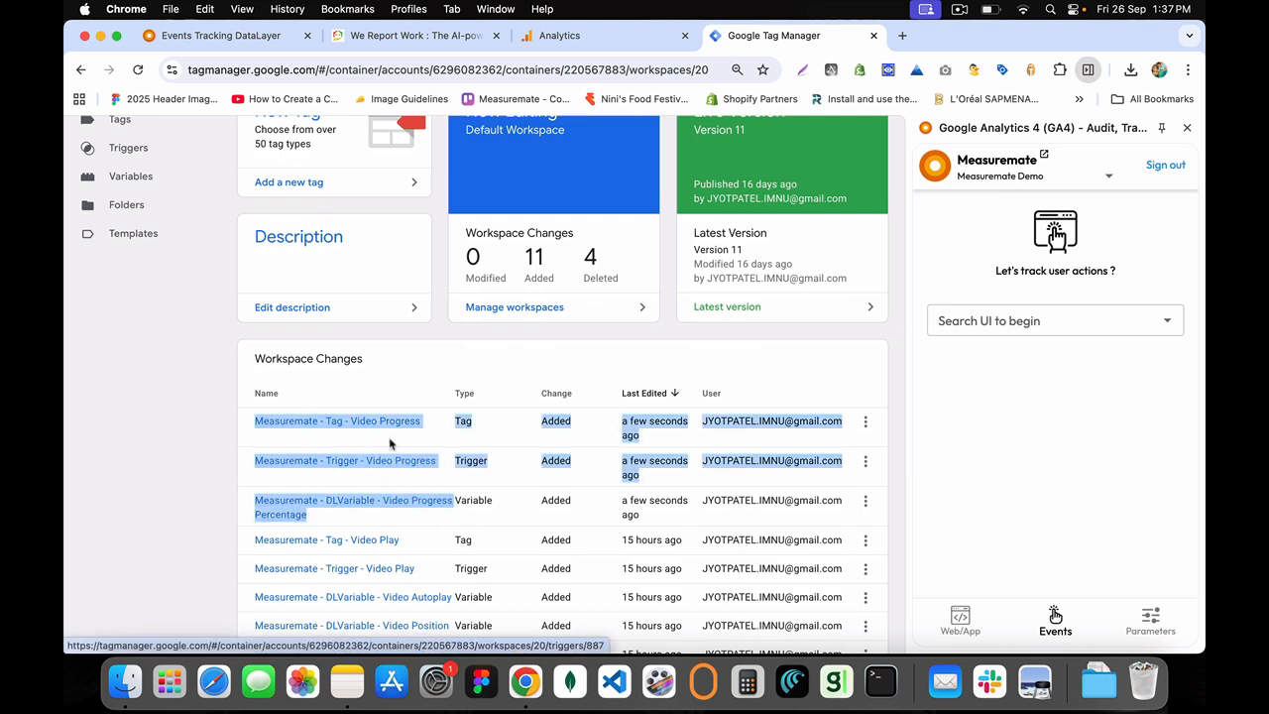
click(233, 426)
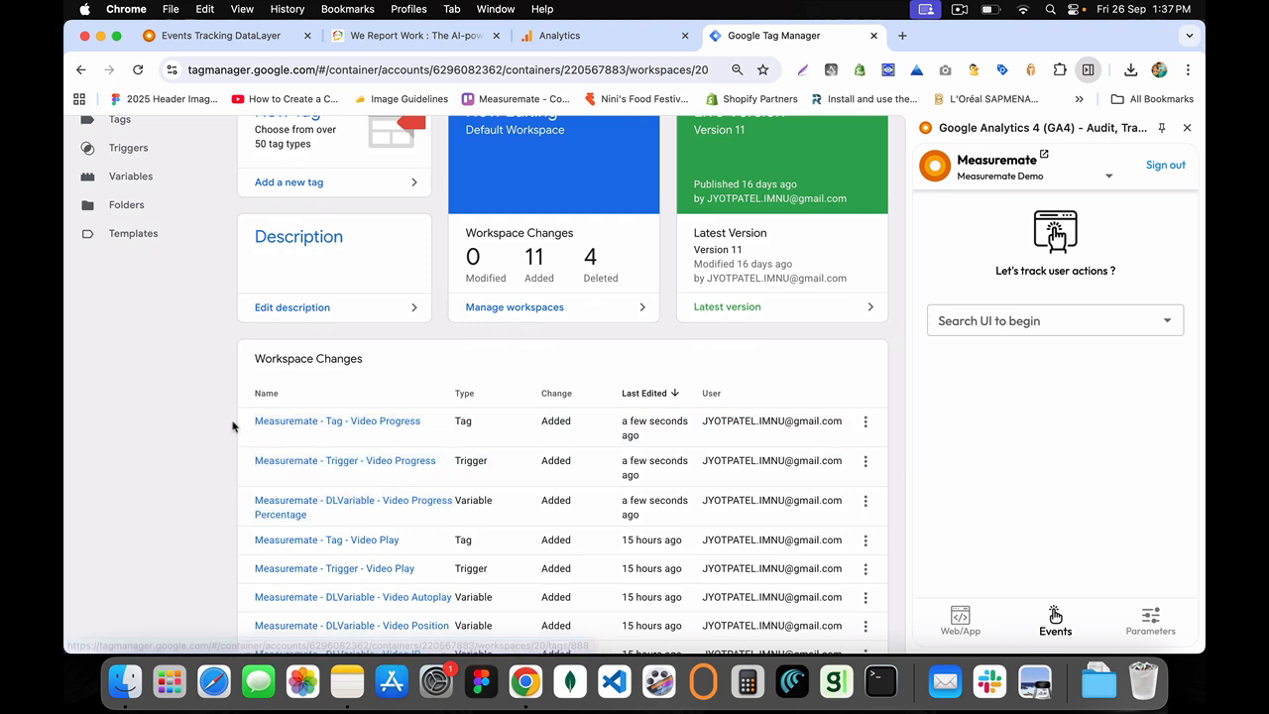
Inspect the configurations of the Video Progress Percentage data layer variable and the Video Progress trigger
click(287, 509)
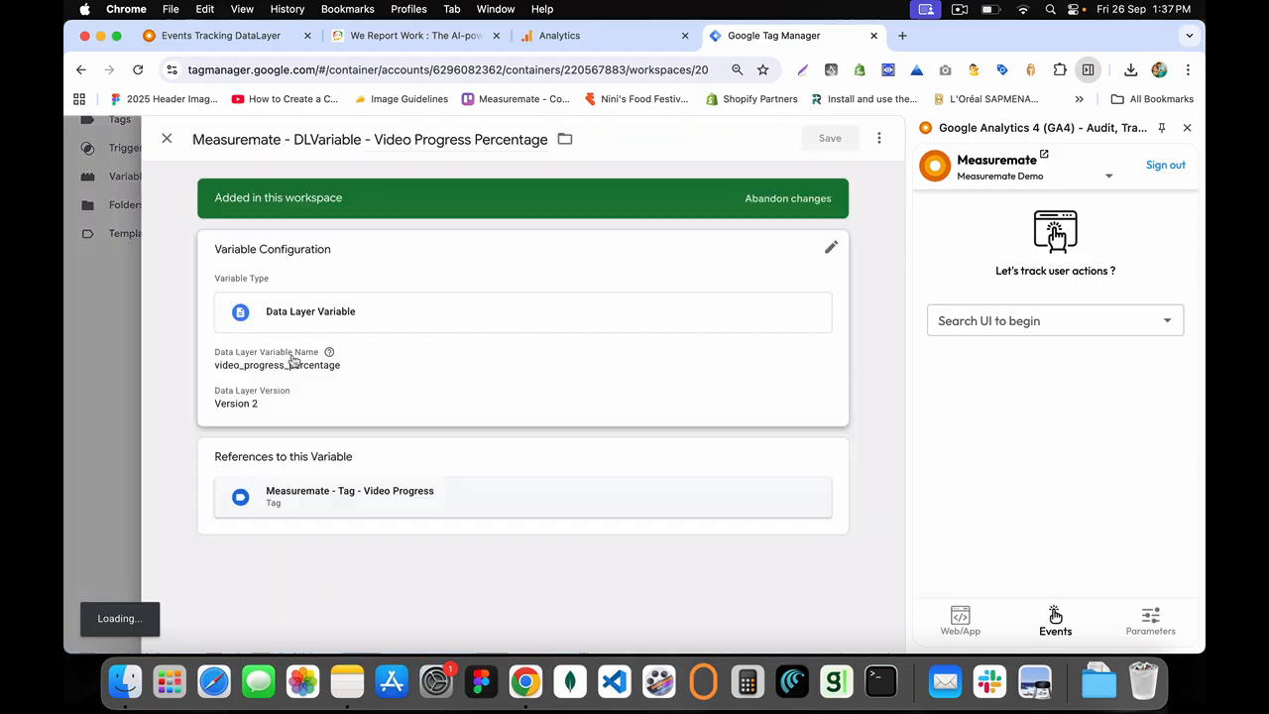
click(100, 382)
click(346, 461)
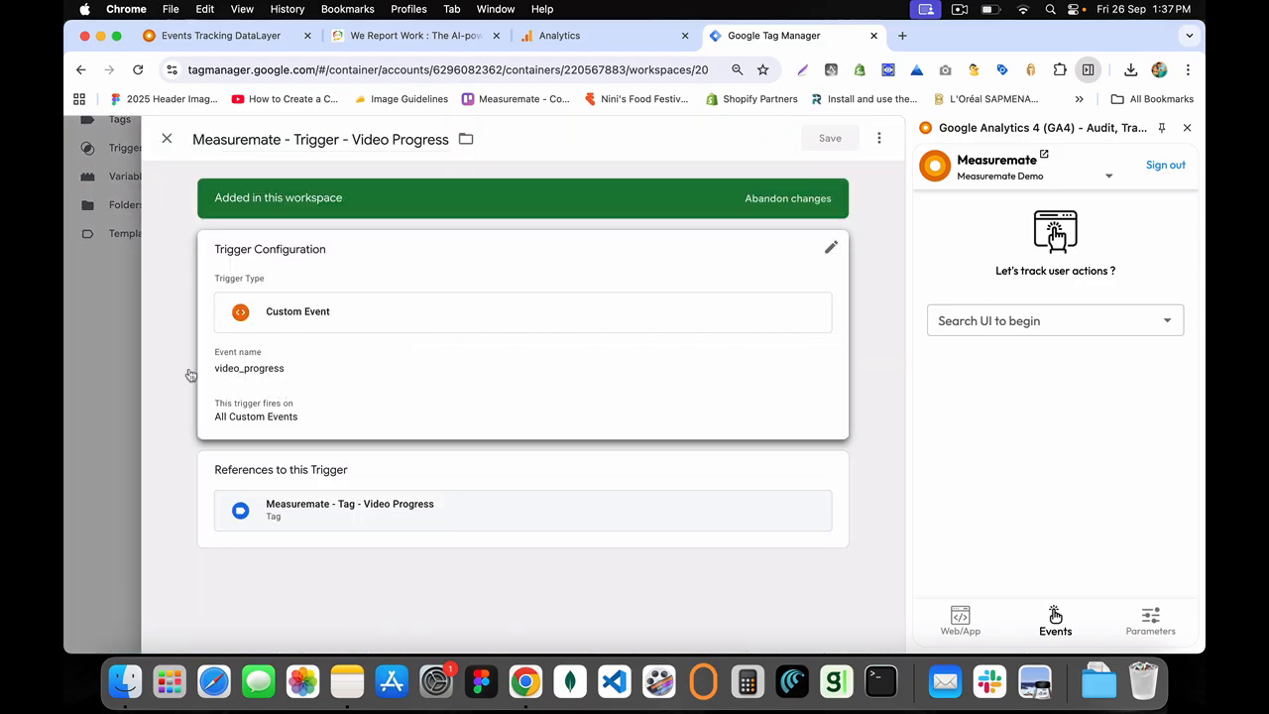
click(113, 357)
Examine the Video Progress tag's event name, event parameters and measurement ID, and close it without changes
click(344, 427)
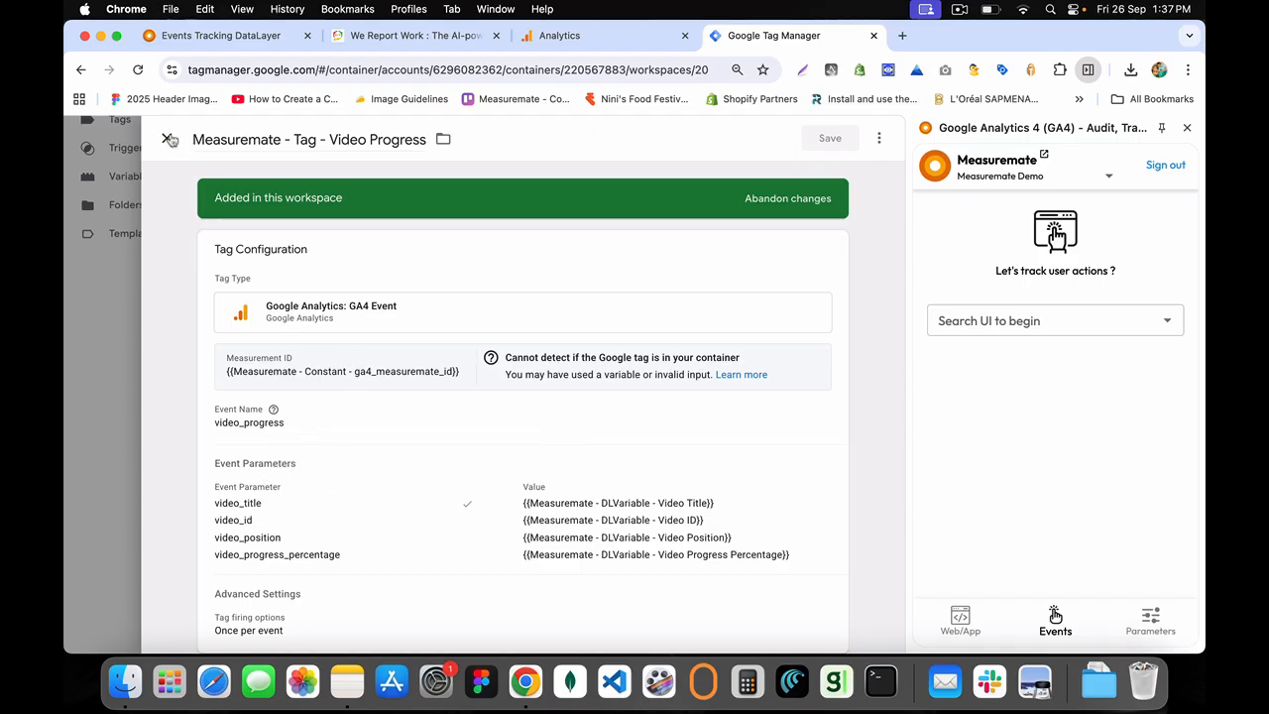
click(279, 449)
scroll(297, 476, down, 3)
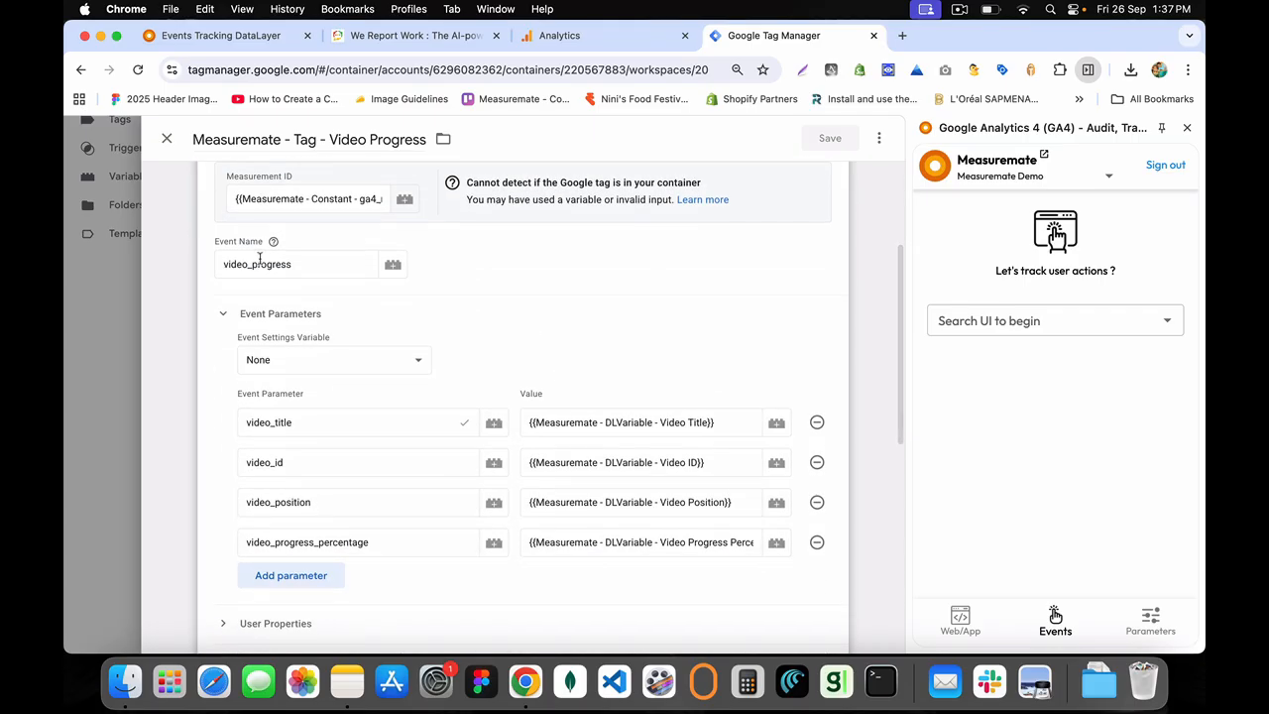
triple_click(295, 198)
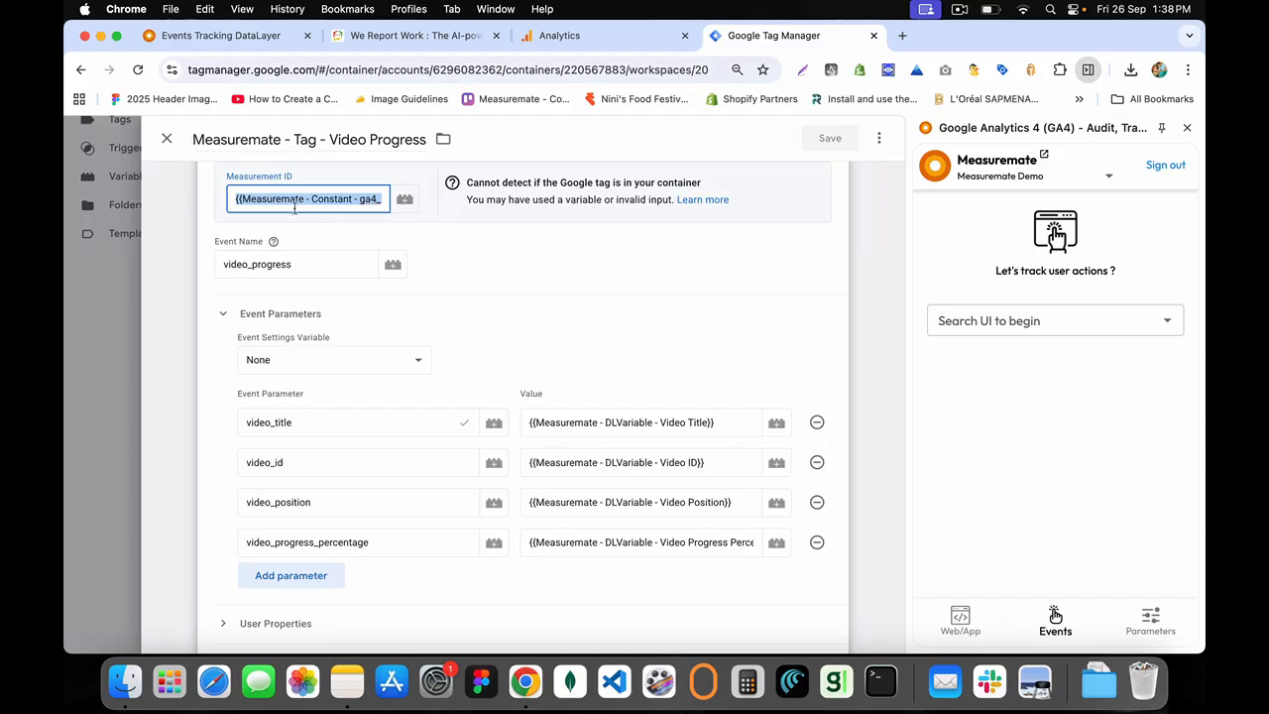
click(167, 140)
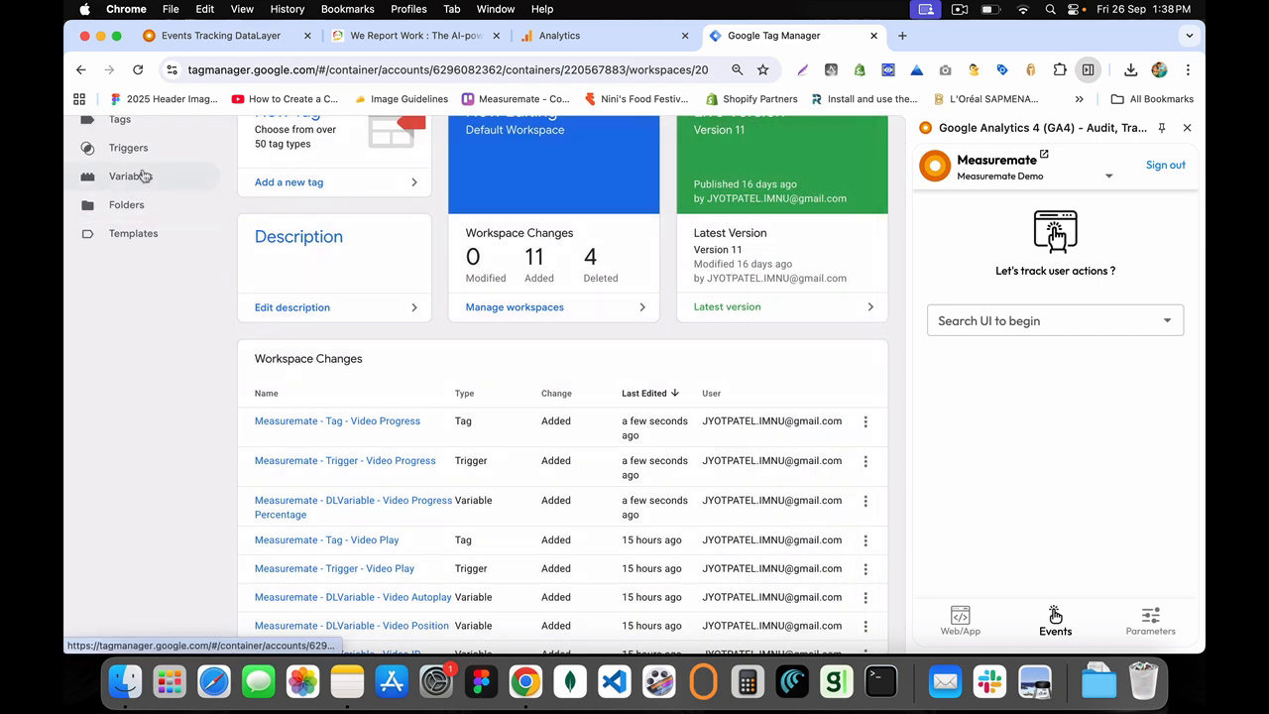
Examine the constant variable ga4_measuremate_id, highlighting its value and its name
click(142, 175)
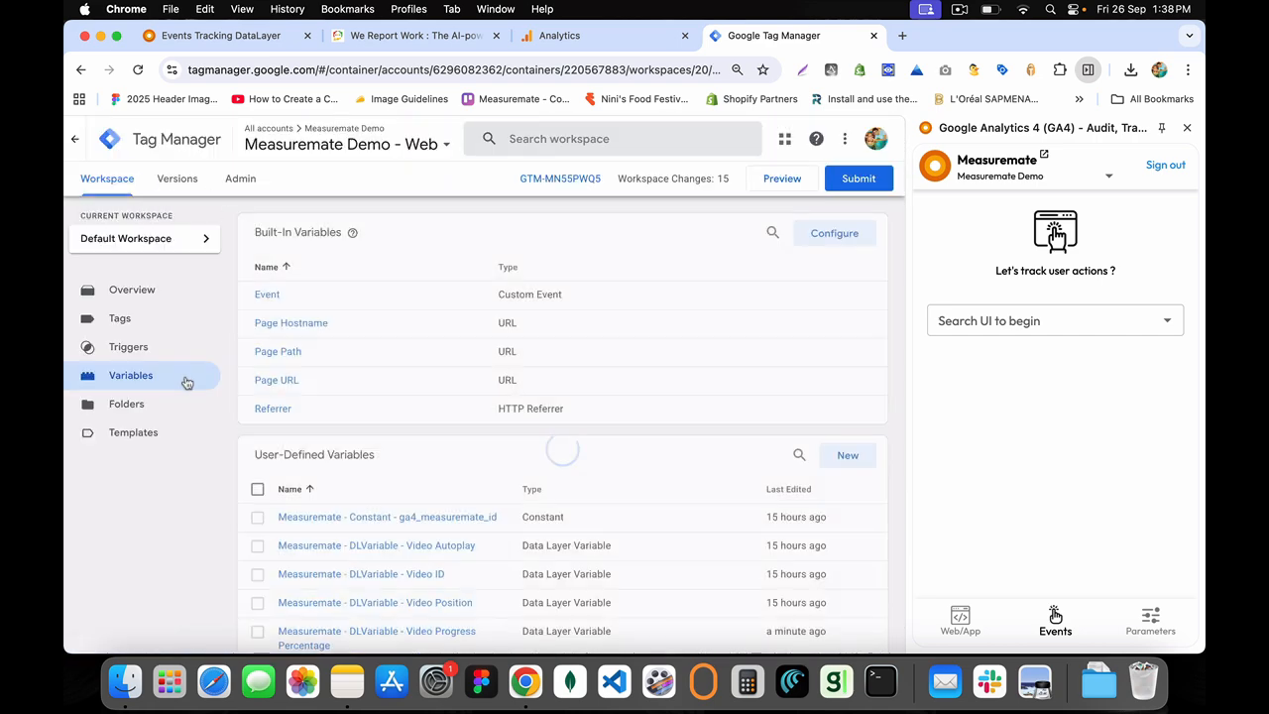
click(417, 517)
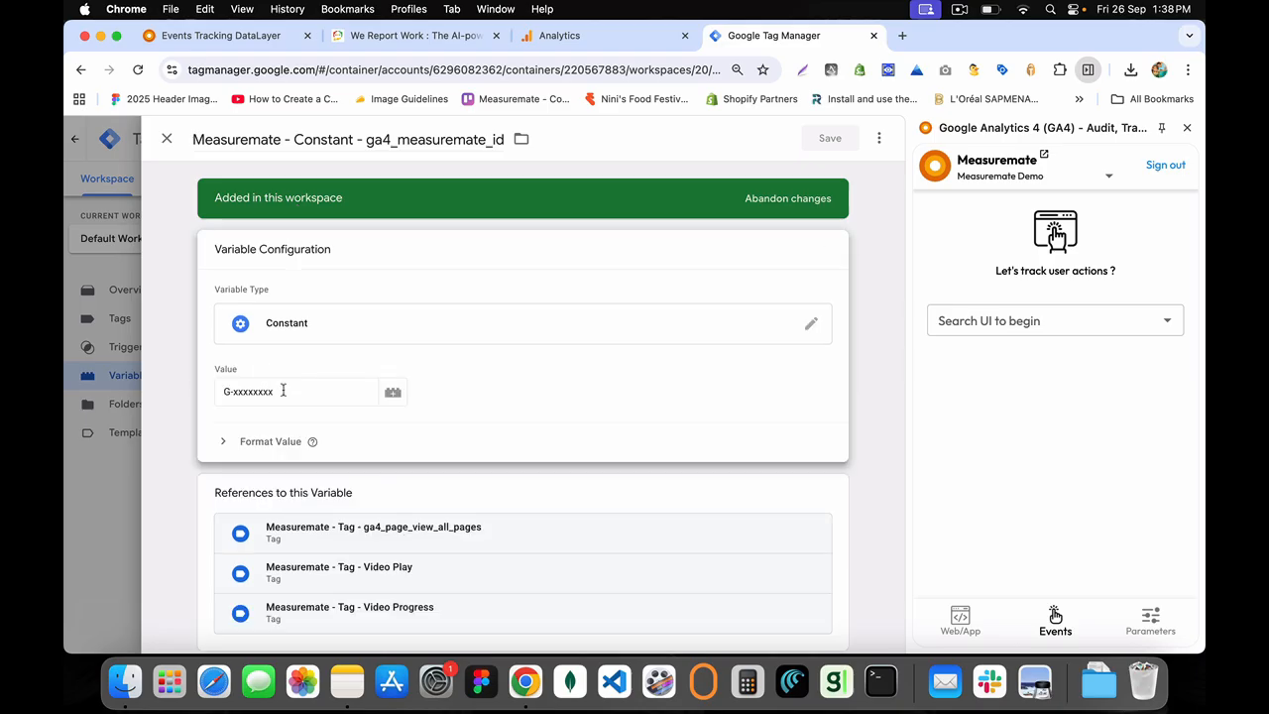
drag(283, 390, 217, 389)
click(267, 389)
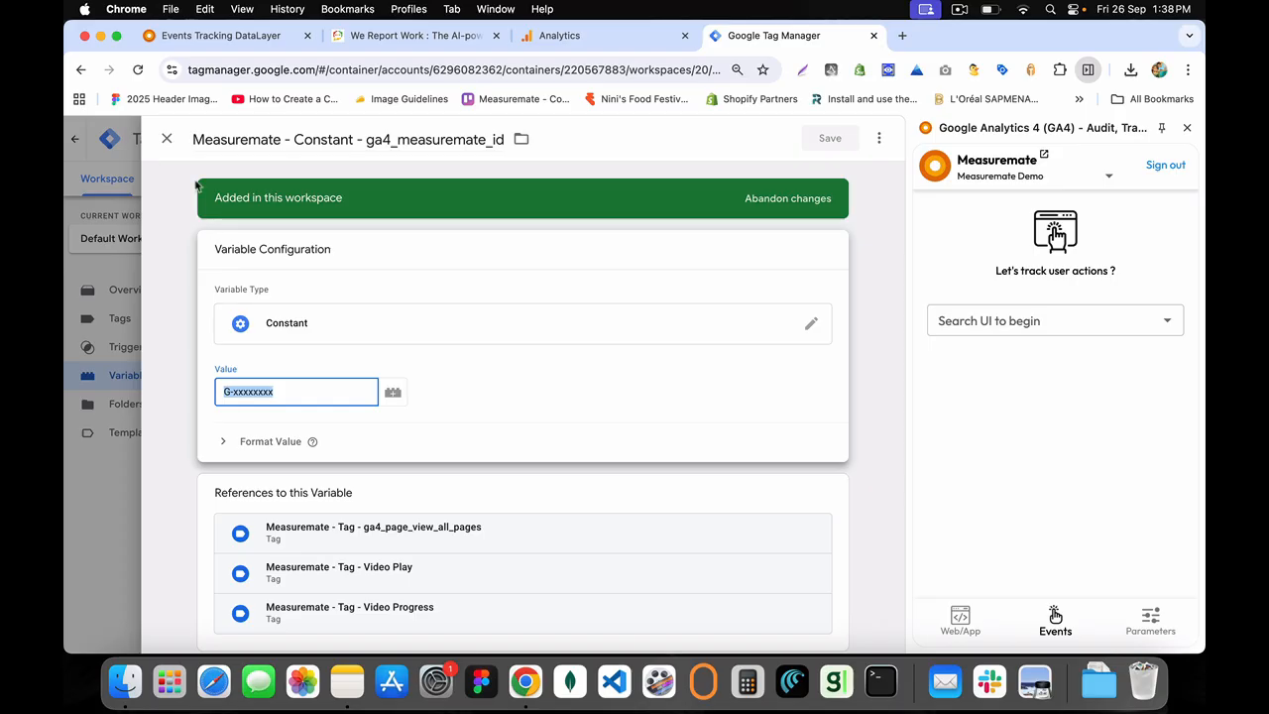
double_click(391, 143)
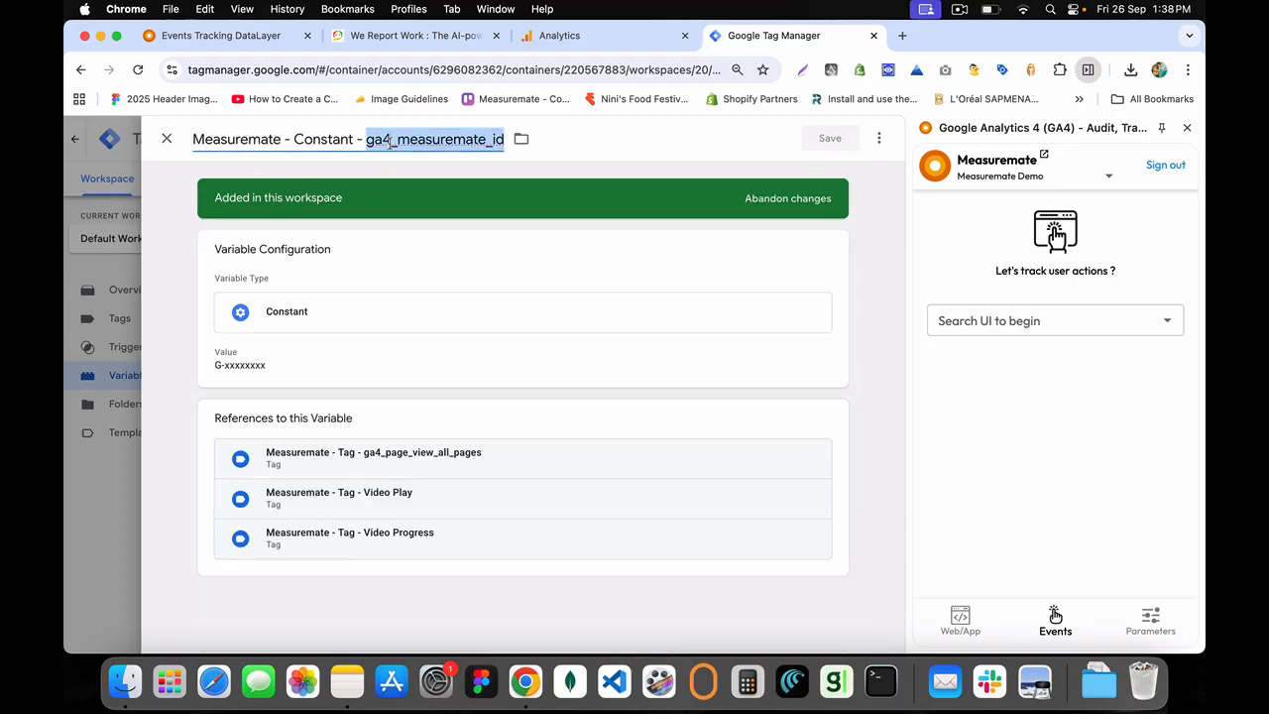
click(558, 34)
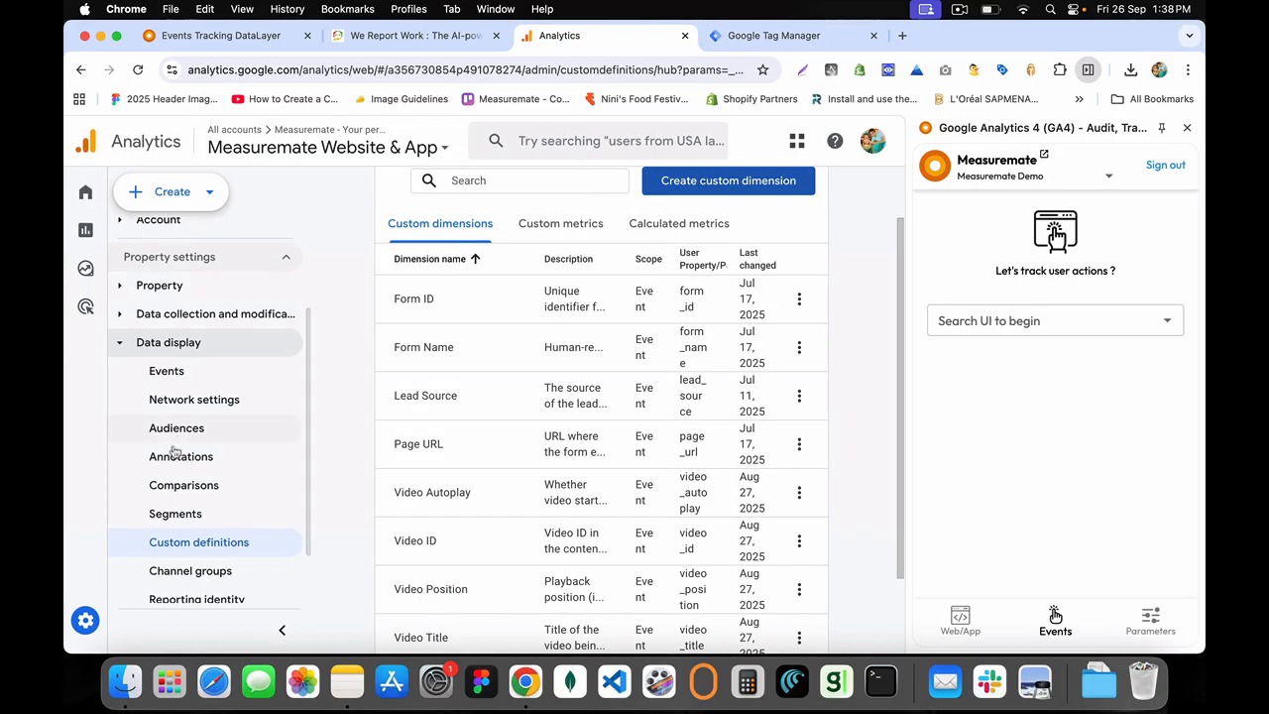
click(123, 341)
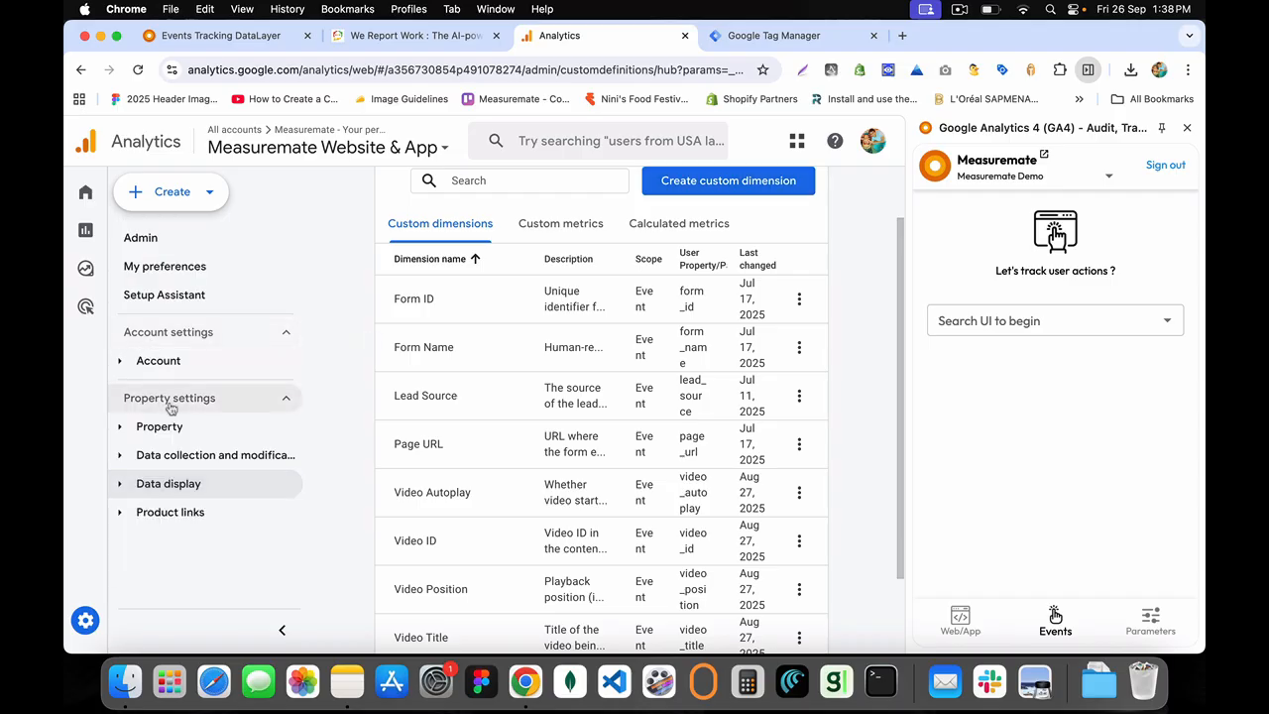
click(166, 457)
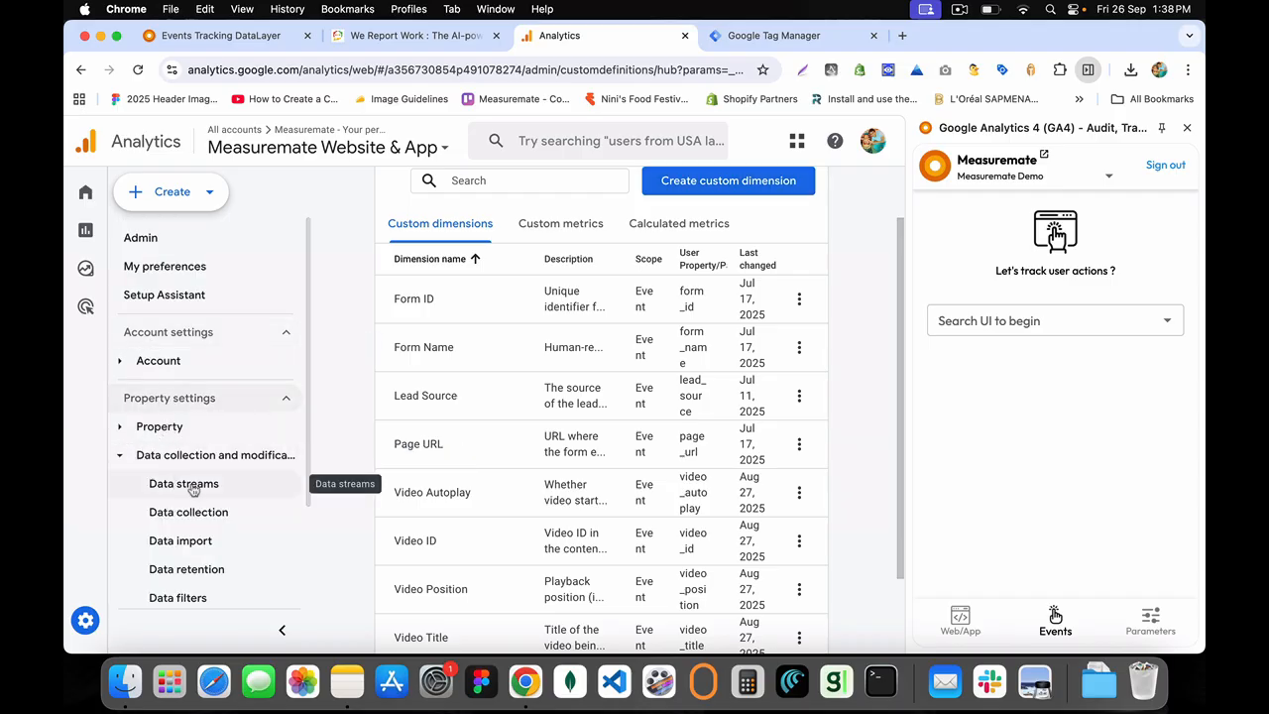
click(184, 485)
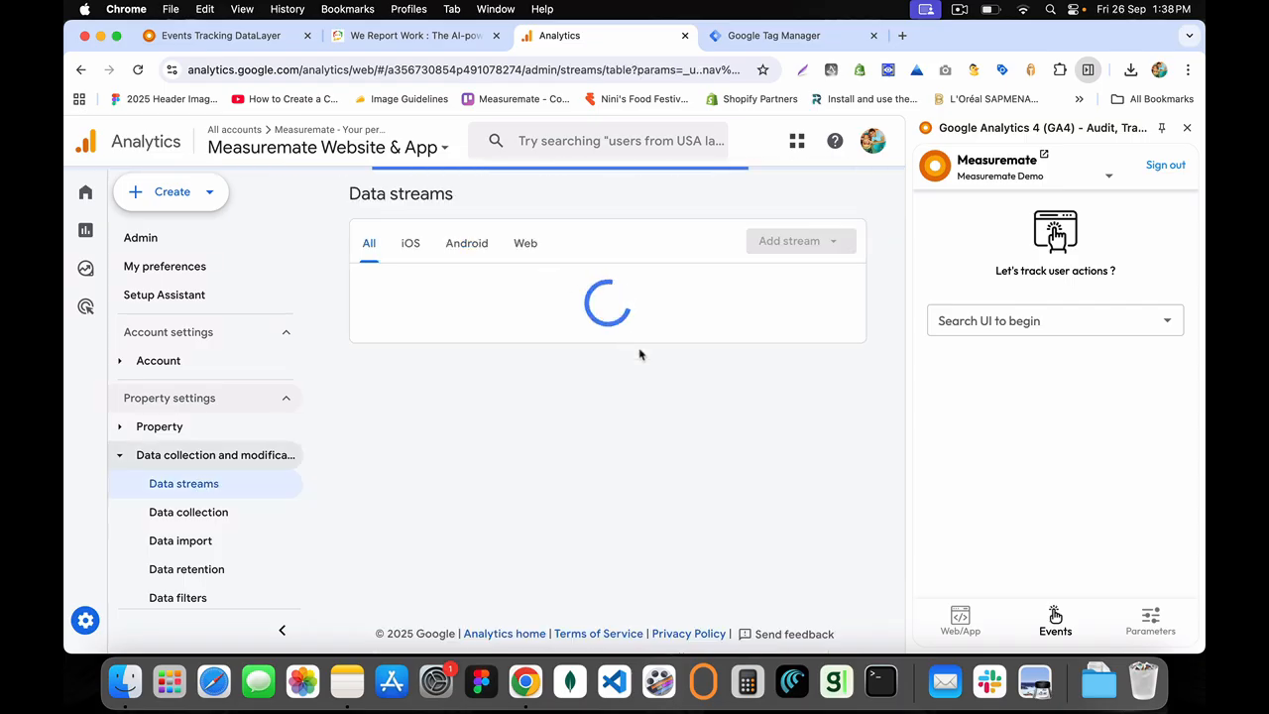
click(527, 243)
click(521, 285)
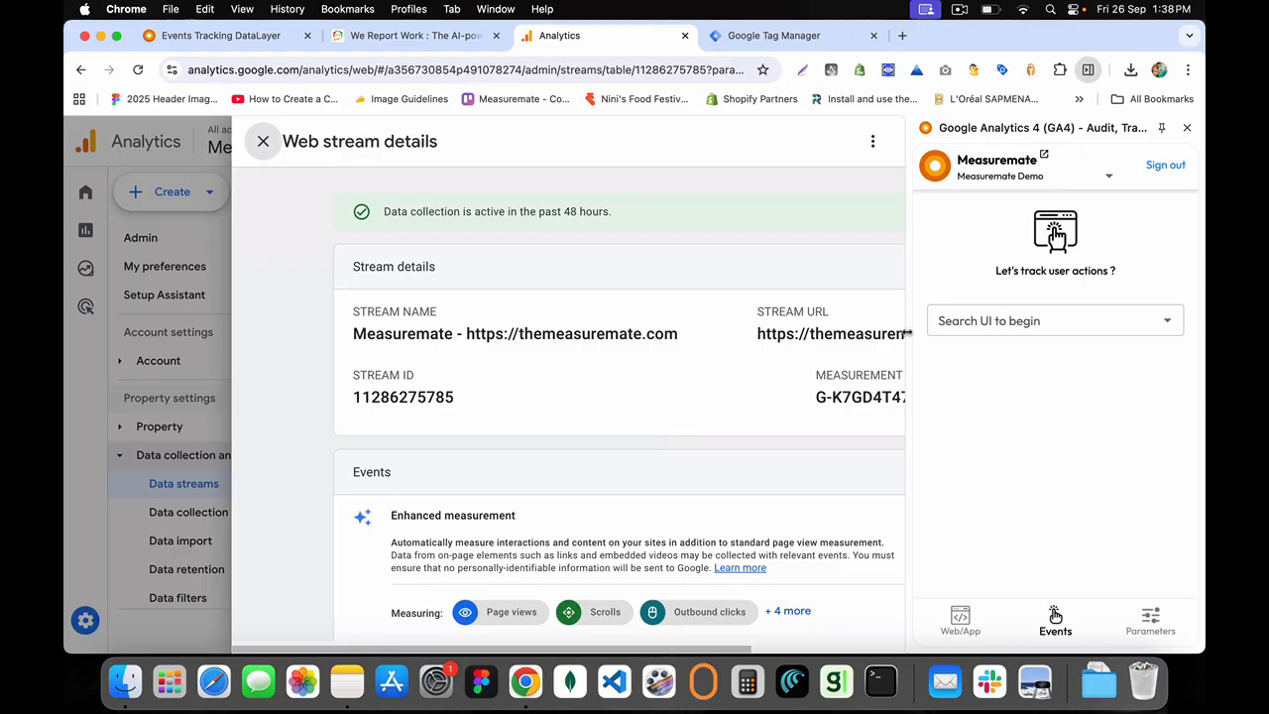
Examine the web stream's measurement ID with the Measuremate extension closed, and return to the ga4_measuremate_id variable in Google Tag Manager
click(1186, 127)
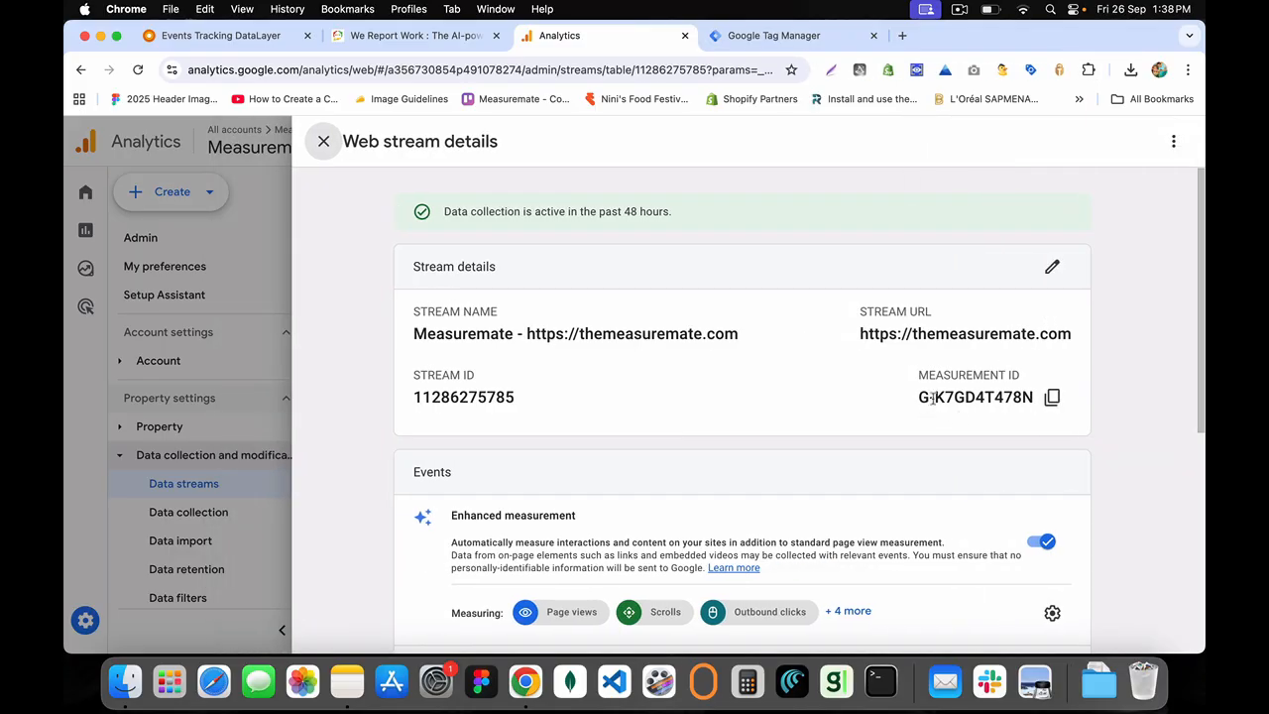
drag(919, 396, 598, 146)
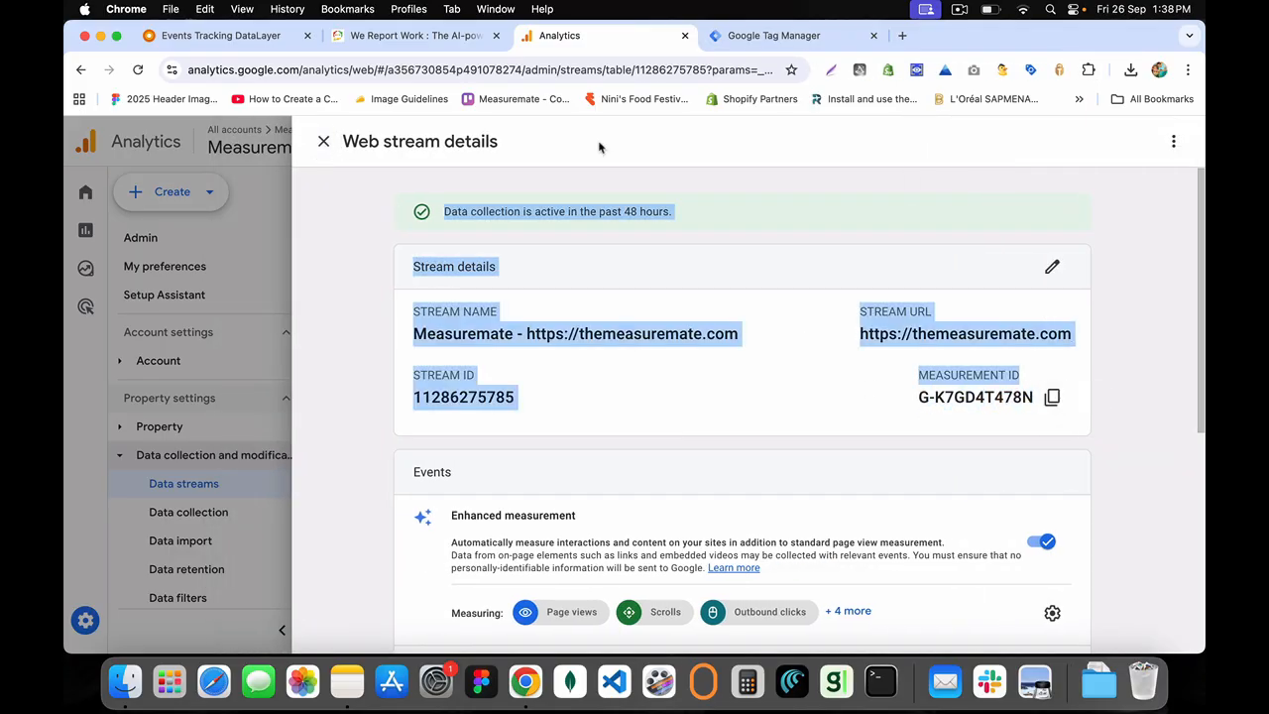
click(763, 43)
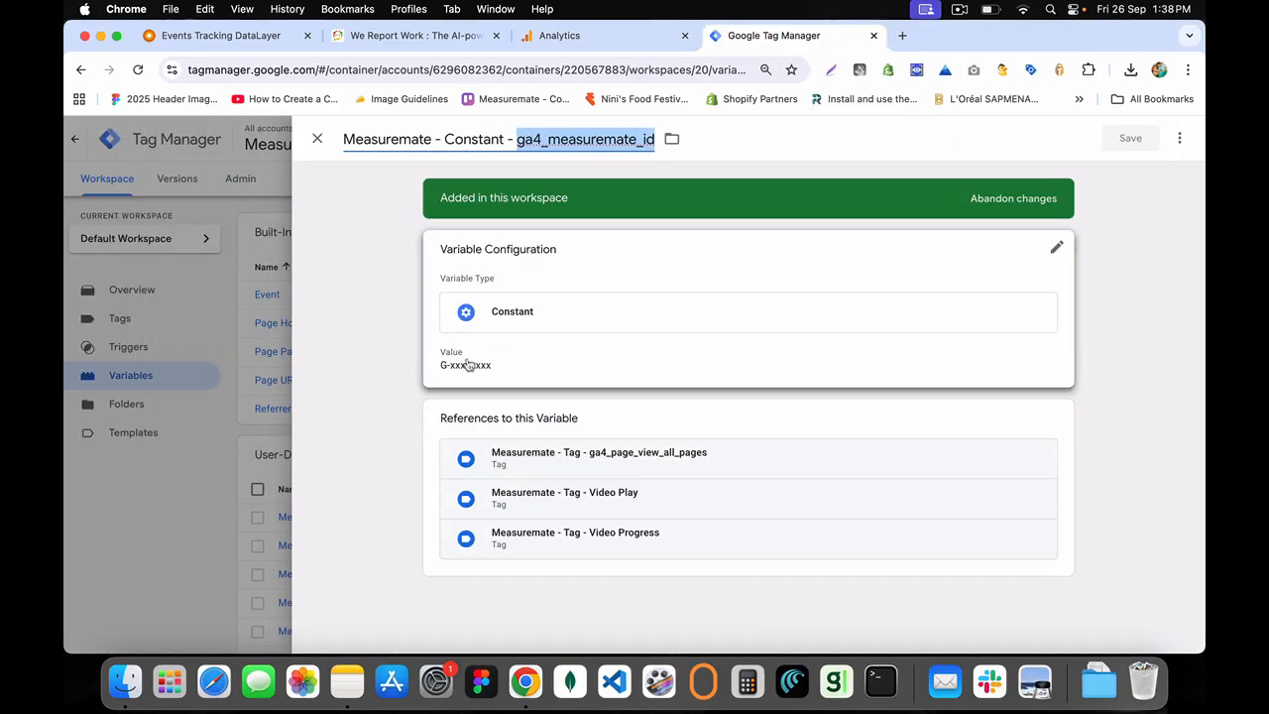
Close the ga4_measuremate_id constant variable and open the container overview to review the list of workspace changes
click(317, 138)
scroll(368, 555, down, 2)
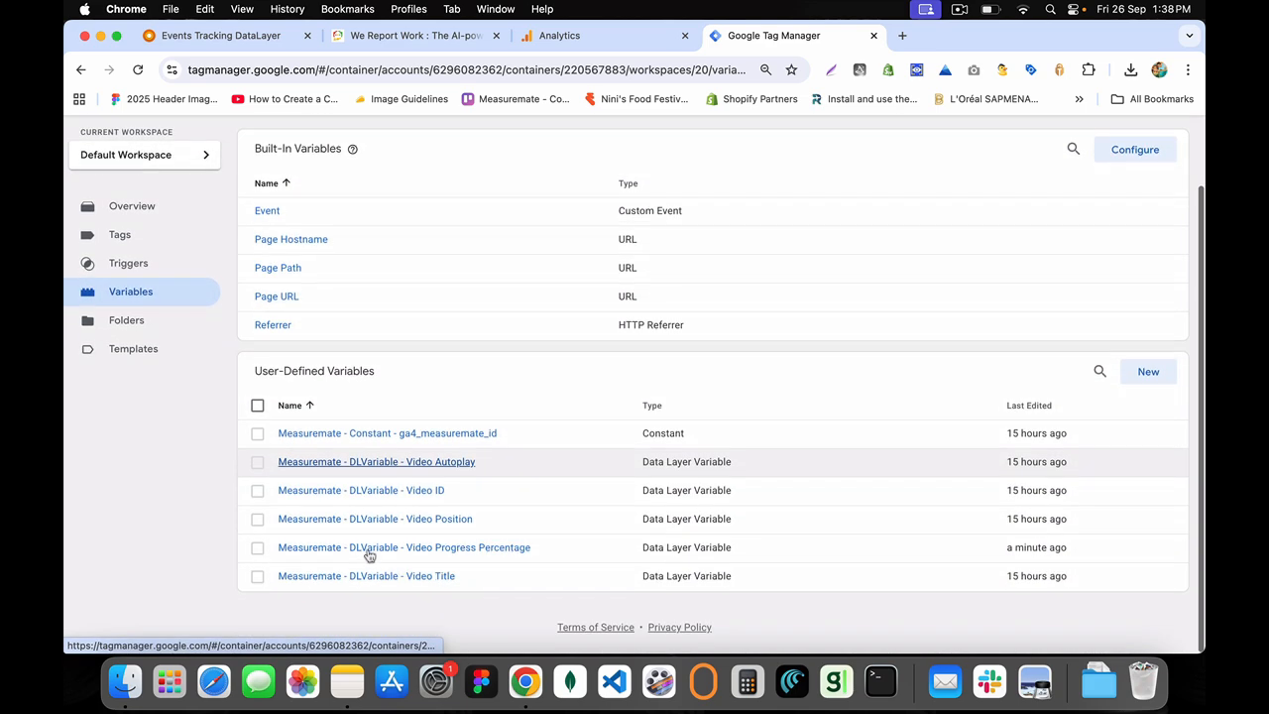
click(146, 216)
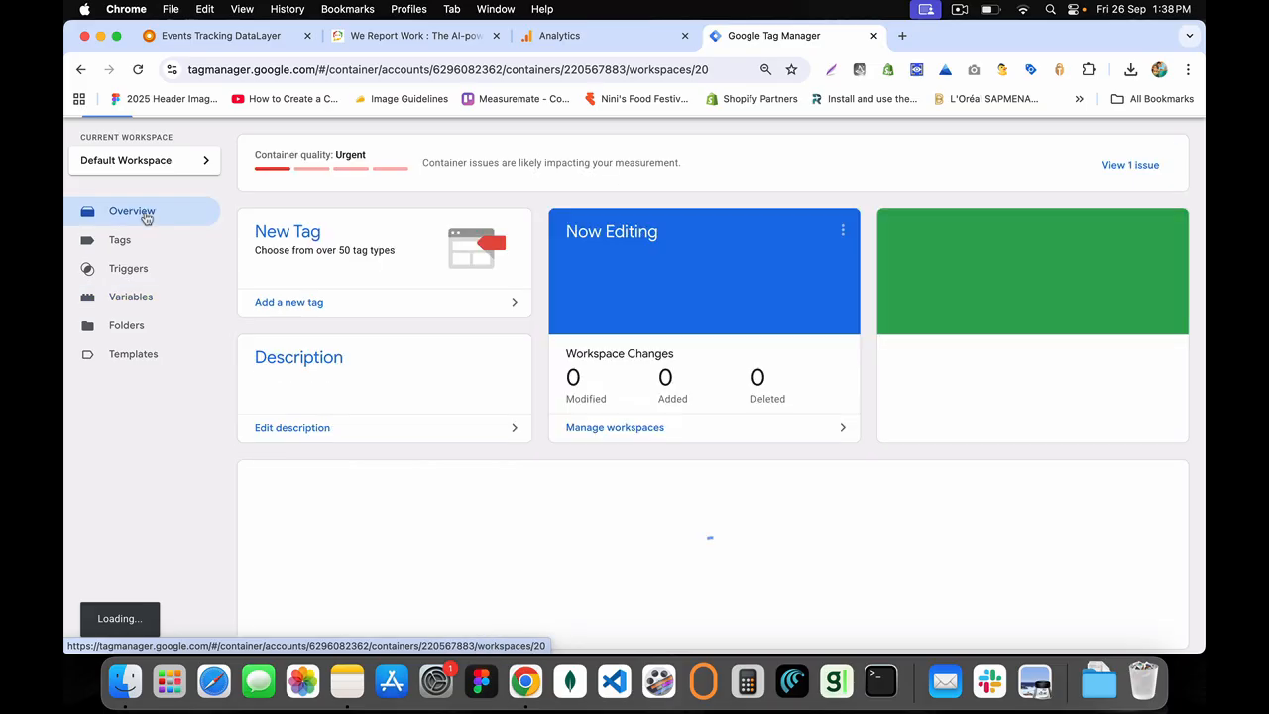
scroll(421, 407, down, 2)
scroll(421, 406, down, 3)
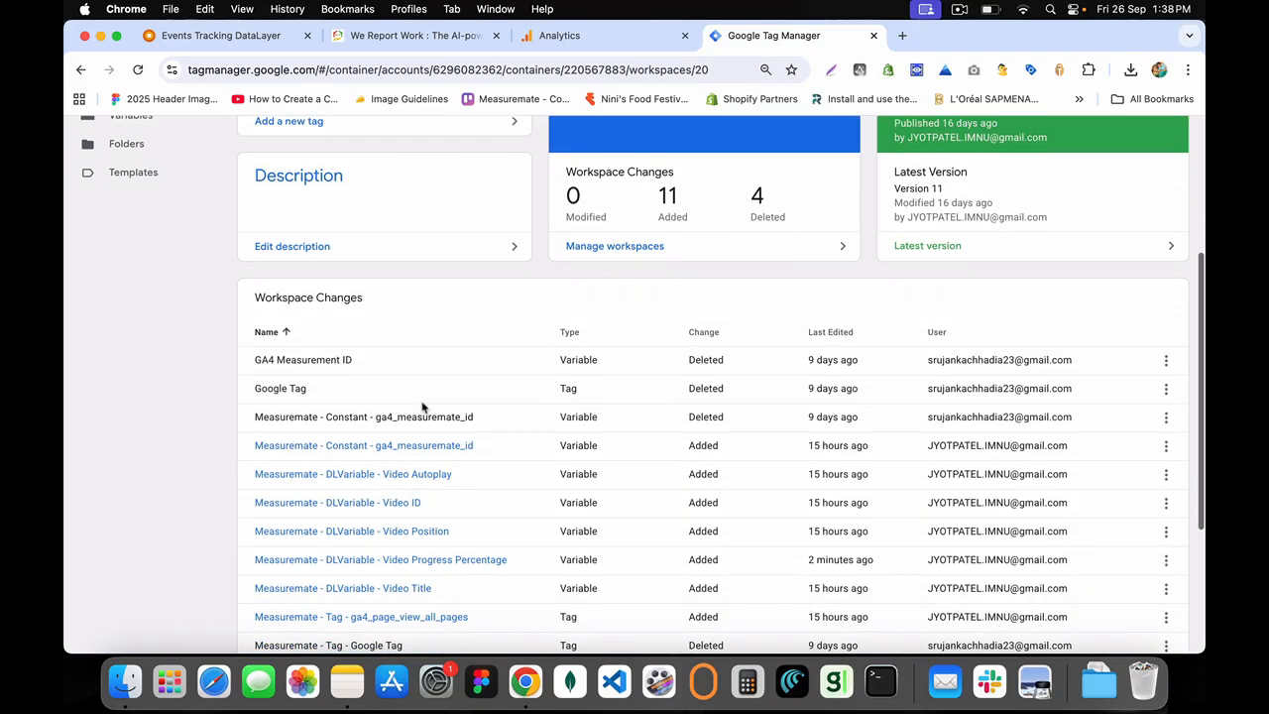
Switch to Measuremate, show the video_progress event's implementation code, and select video_title, video_id, video_position and video_progress_percentage as event parameters
click(557, 35)
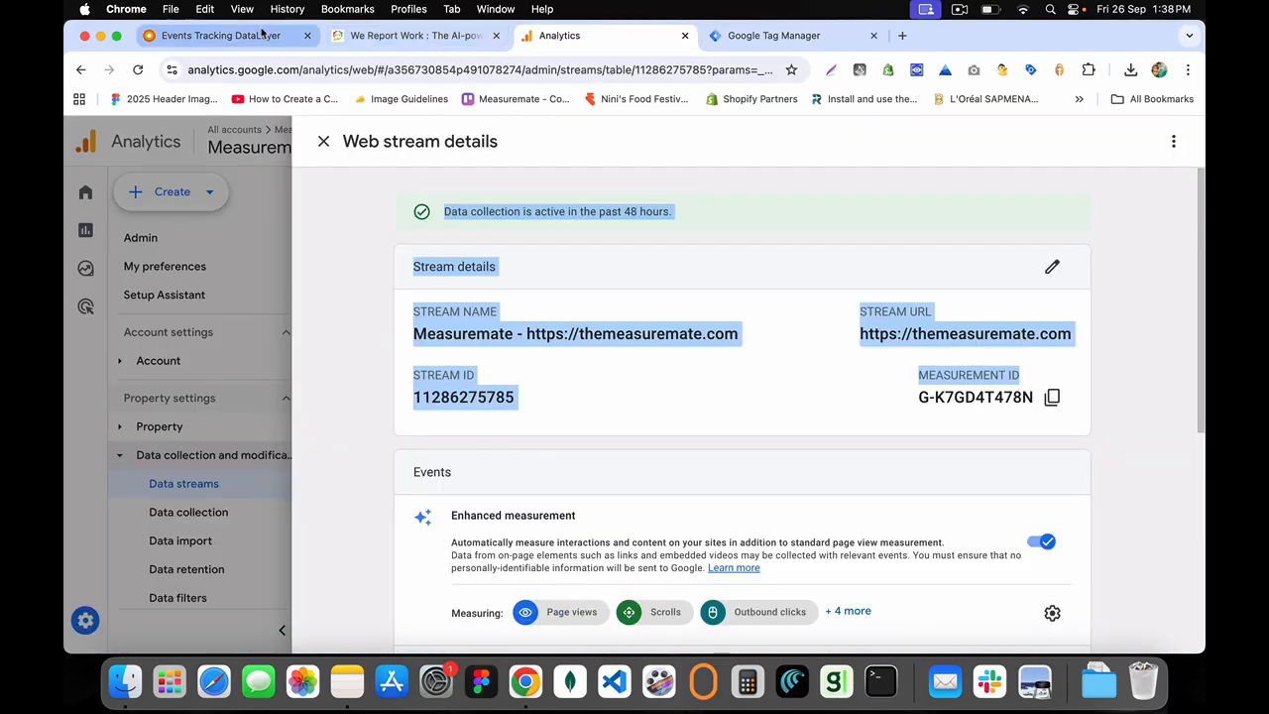
click(248, 35)
click(517, 192)
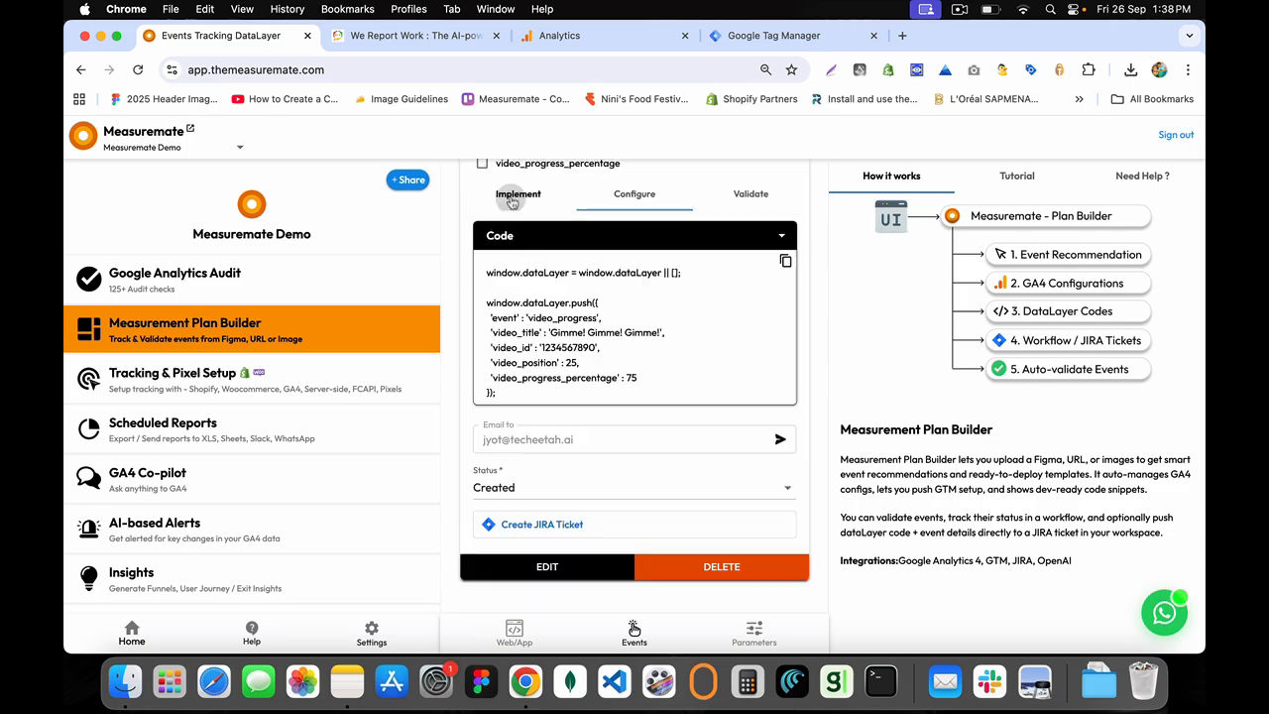
scroll(485, 268, up, 3)
click(482, 249)
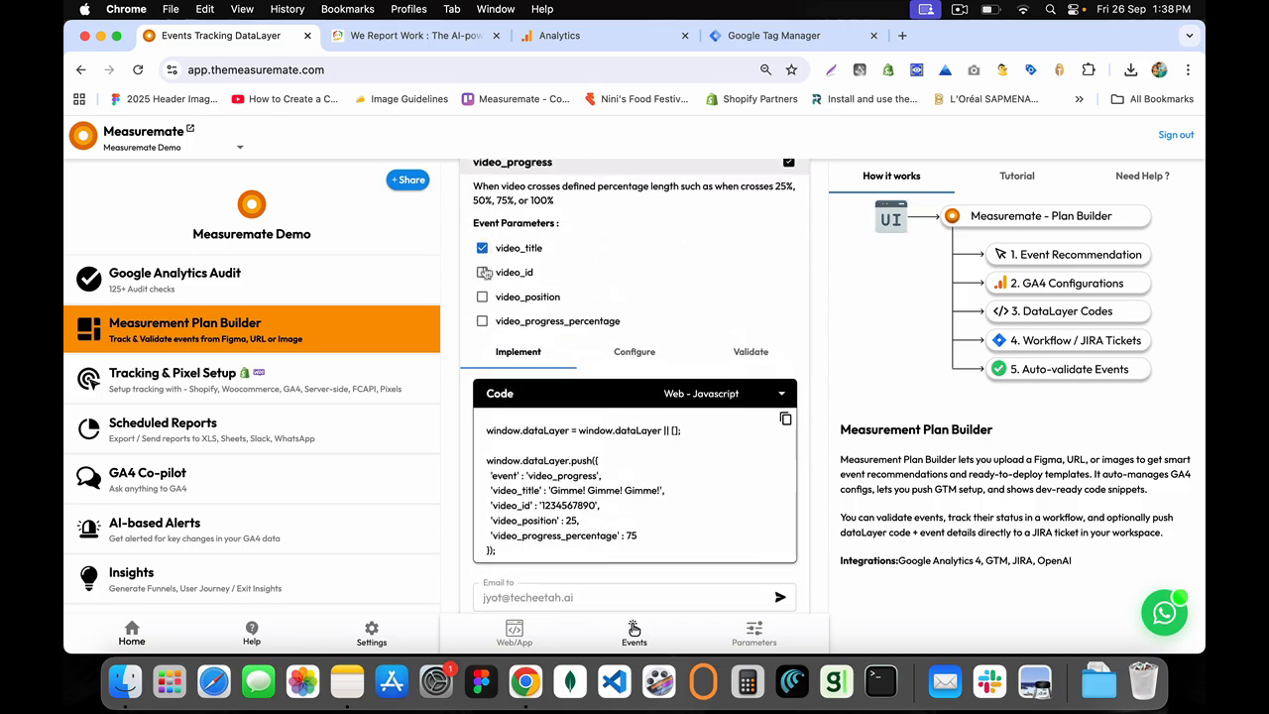
click(482, 273)
click(482, 297)
Return to Google Tag Manager and sort the workspace changes by last edited, newest first
click(761, 42)
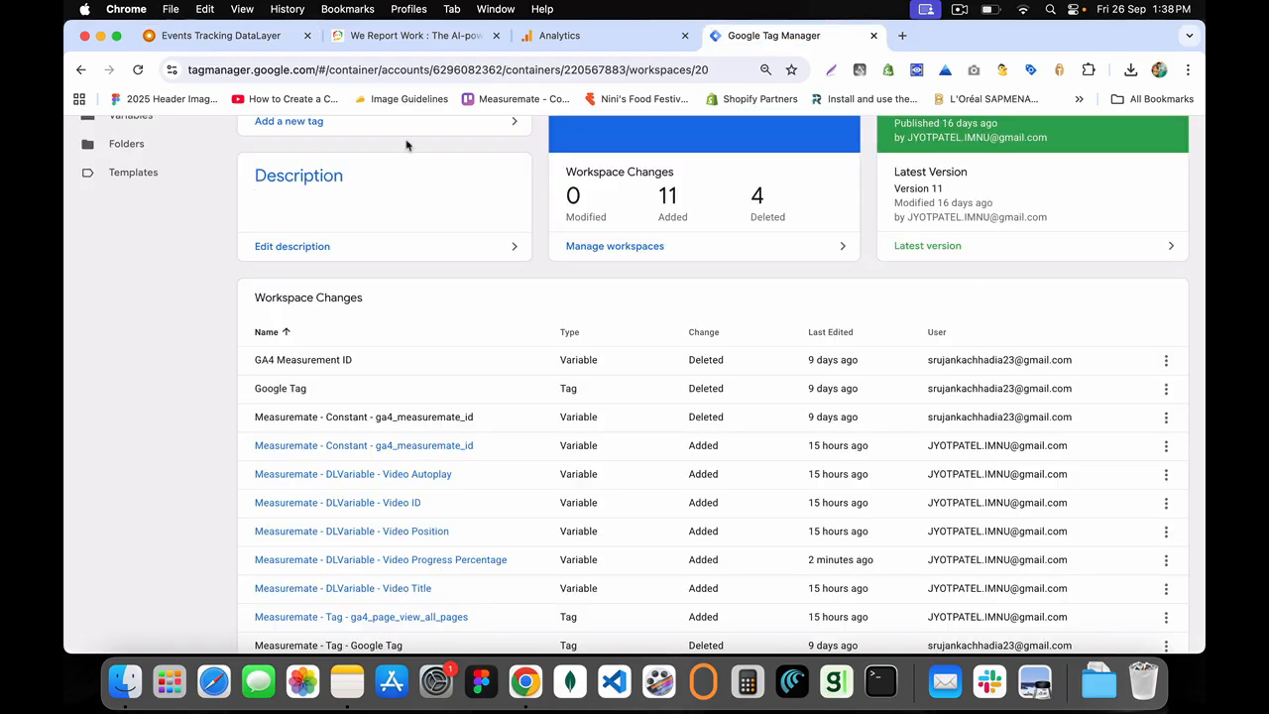
scroll(398, 436, down, 4)
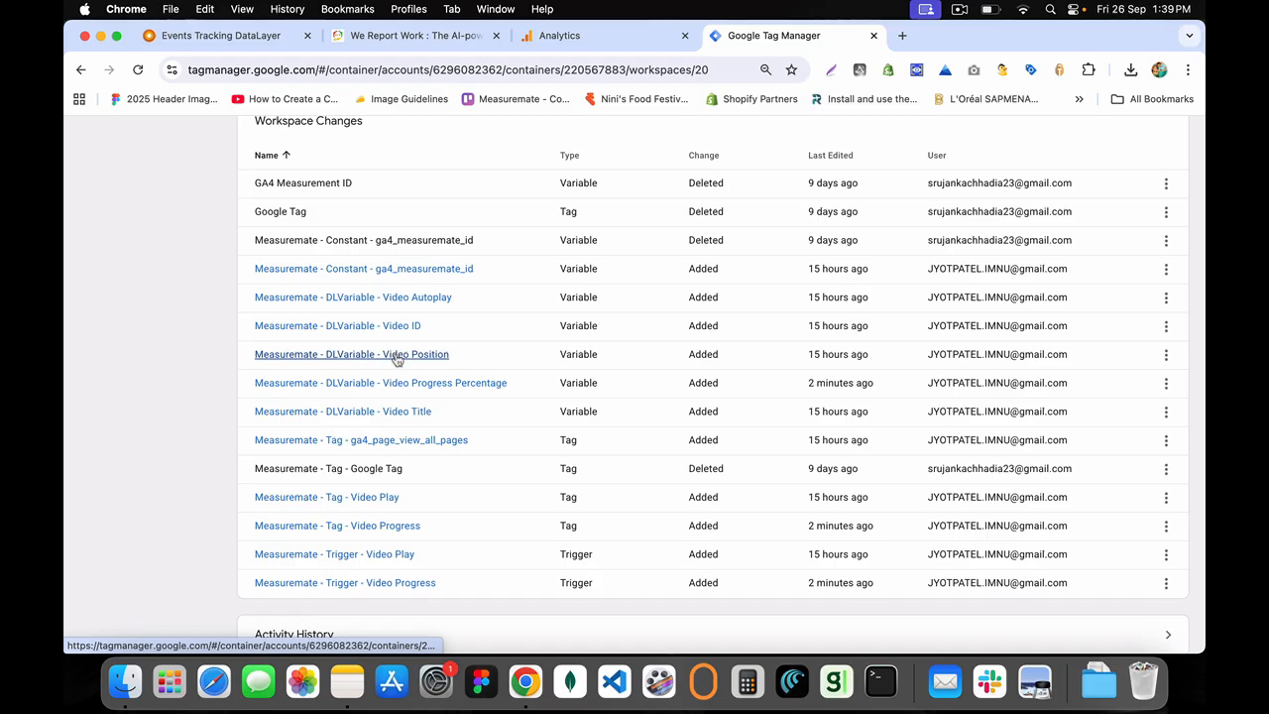
scroll(397, 358, up, 1)
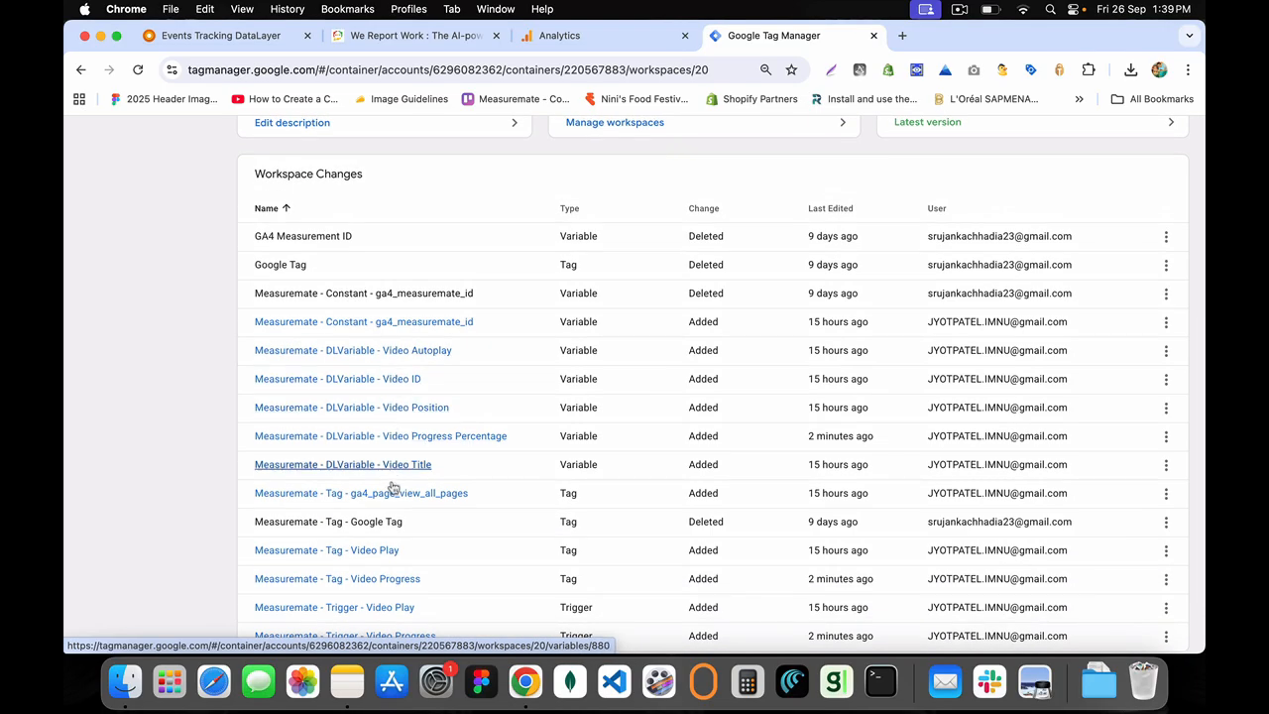
scroll(385, 369, up, 1)
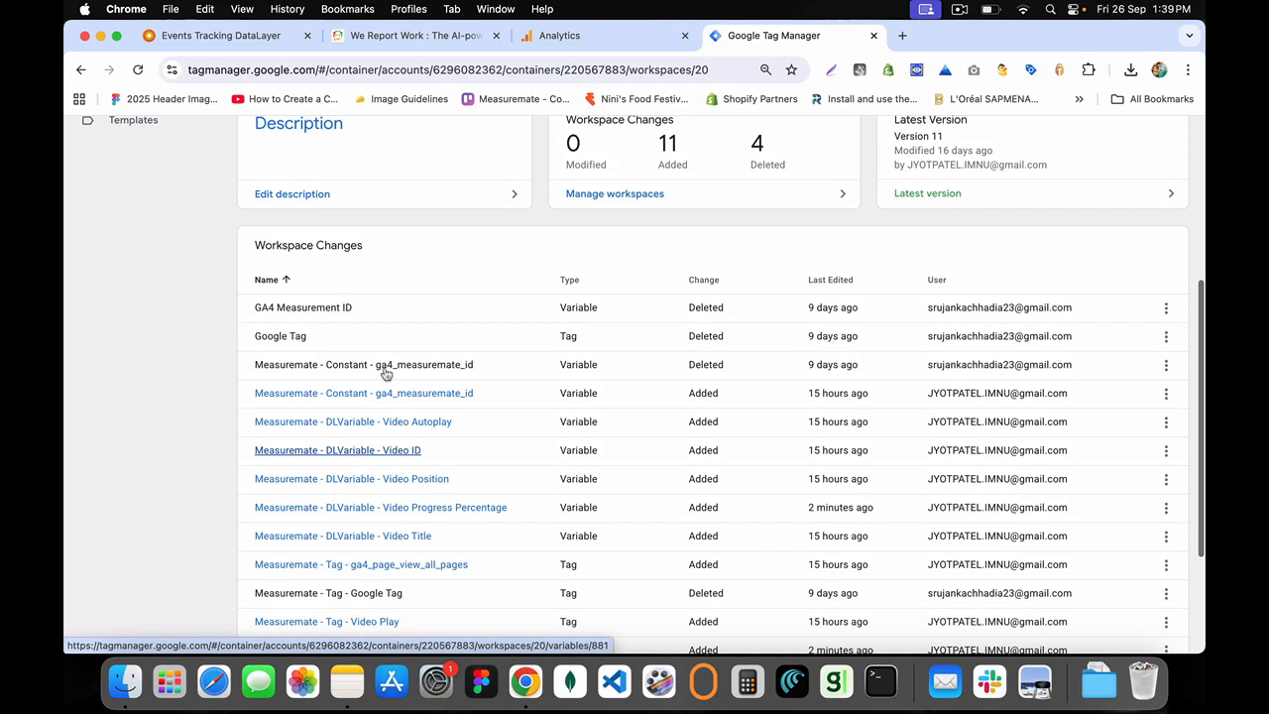
scroll(386, 371, up, 5)
scroll(386, 373, down, 5)
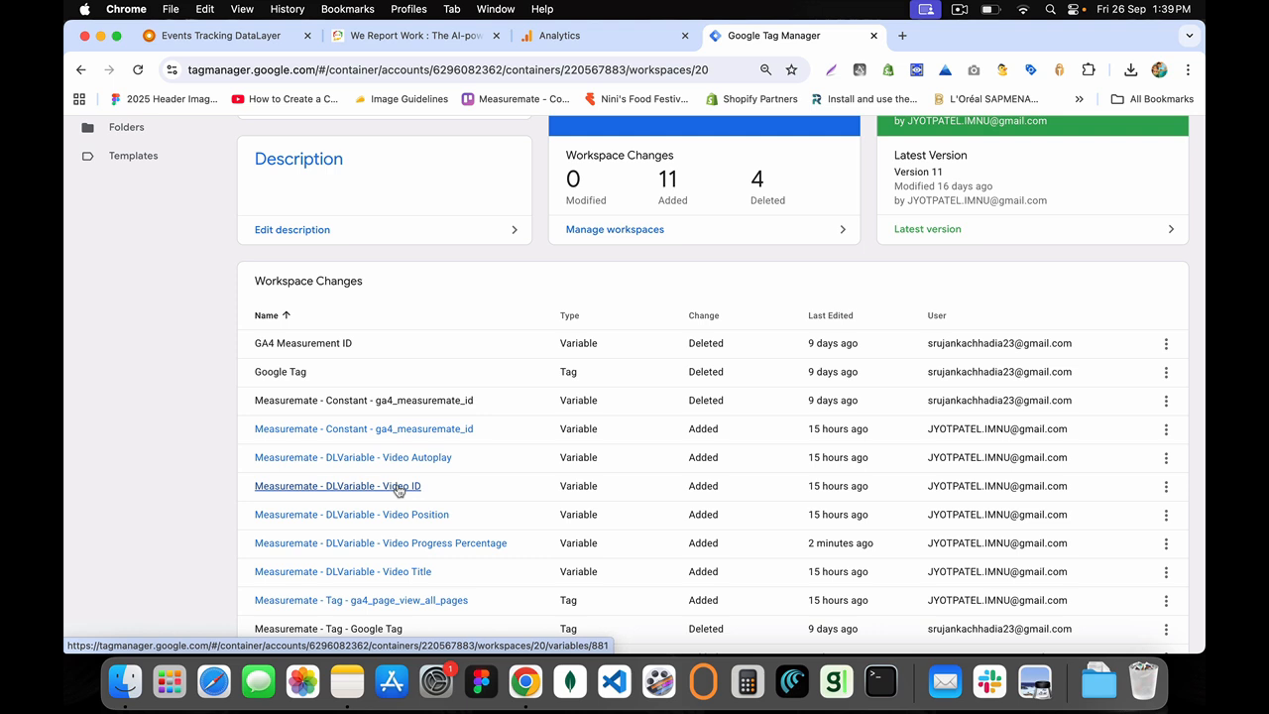
click(822, 319)
click(823, 319)
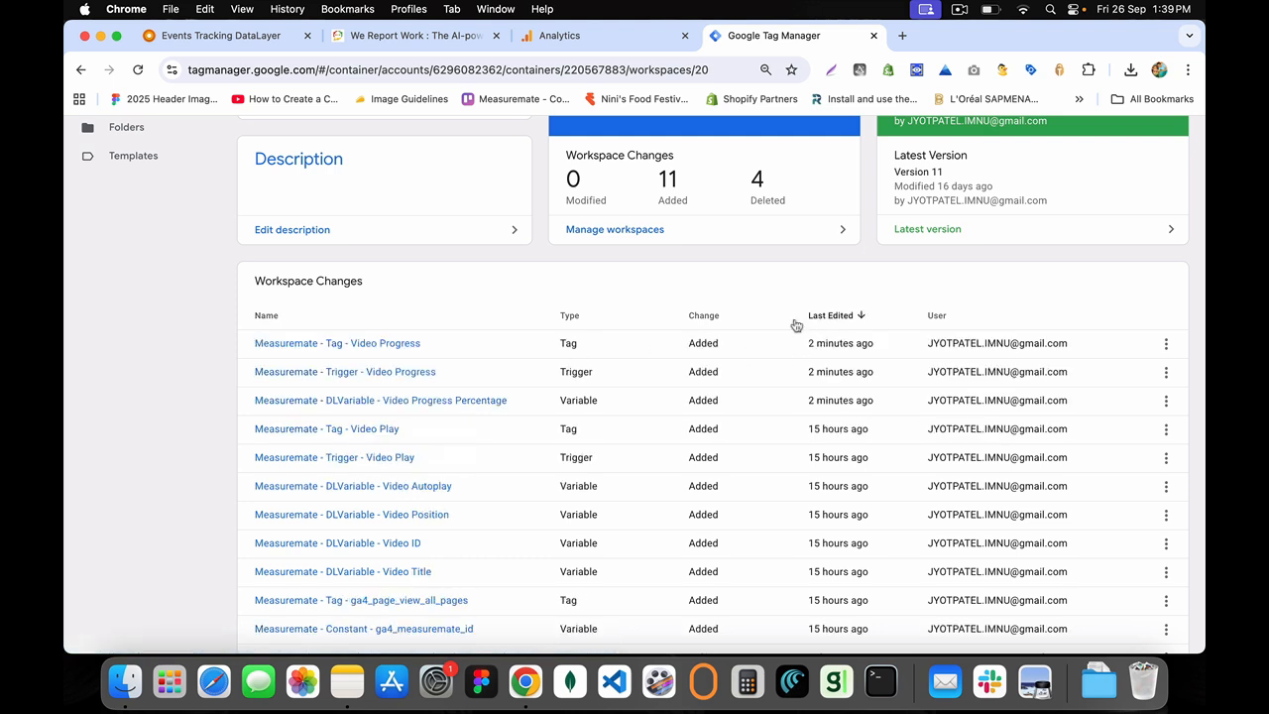
Open the Measuremate - Tag - Video Progress tag, examine its event name and parameter mapping, and close it
drag(254, 428, 433, 573)
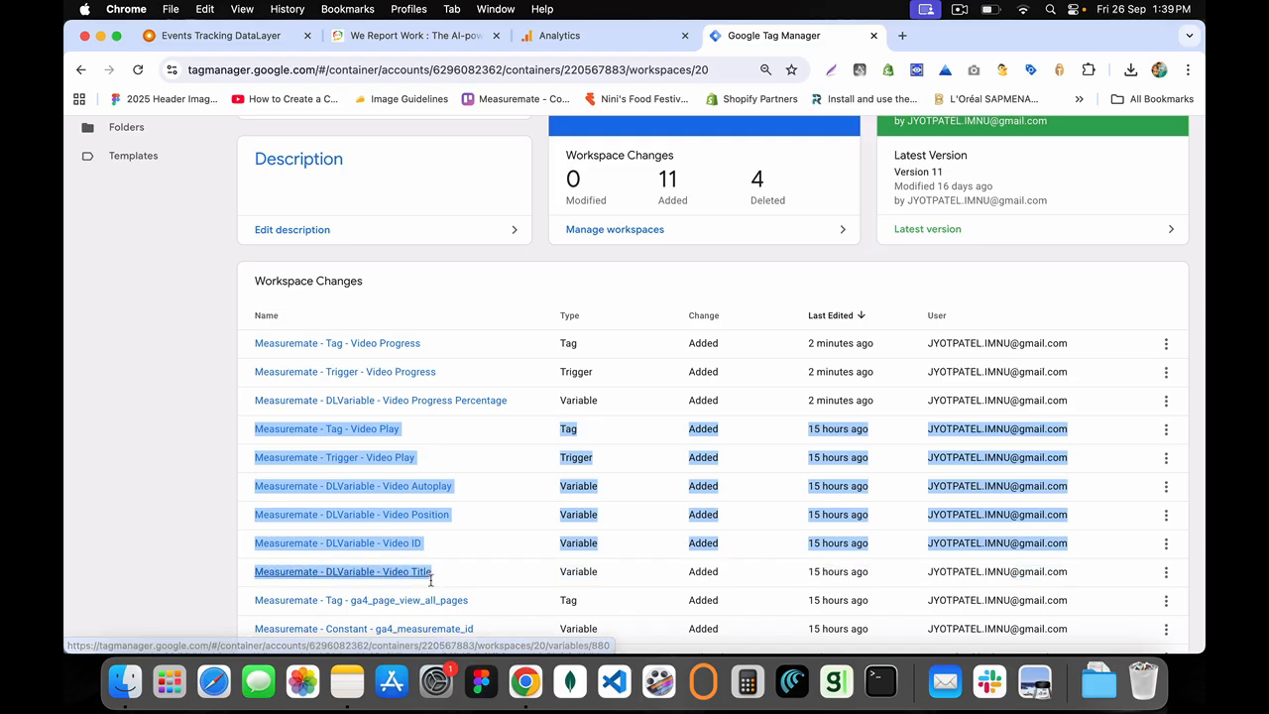
click(358, 343)
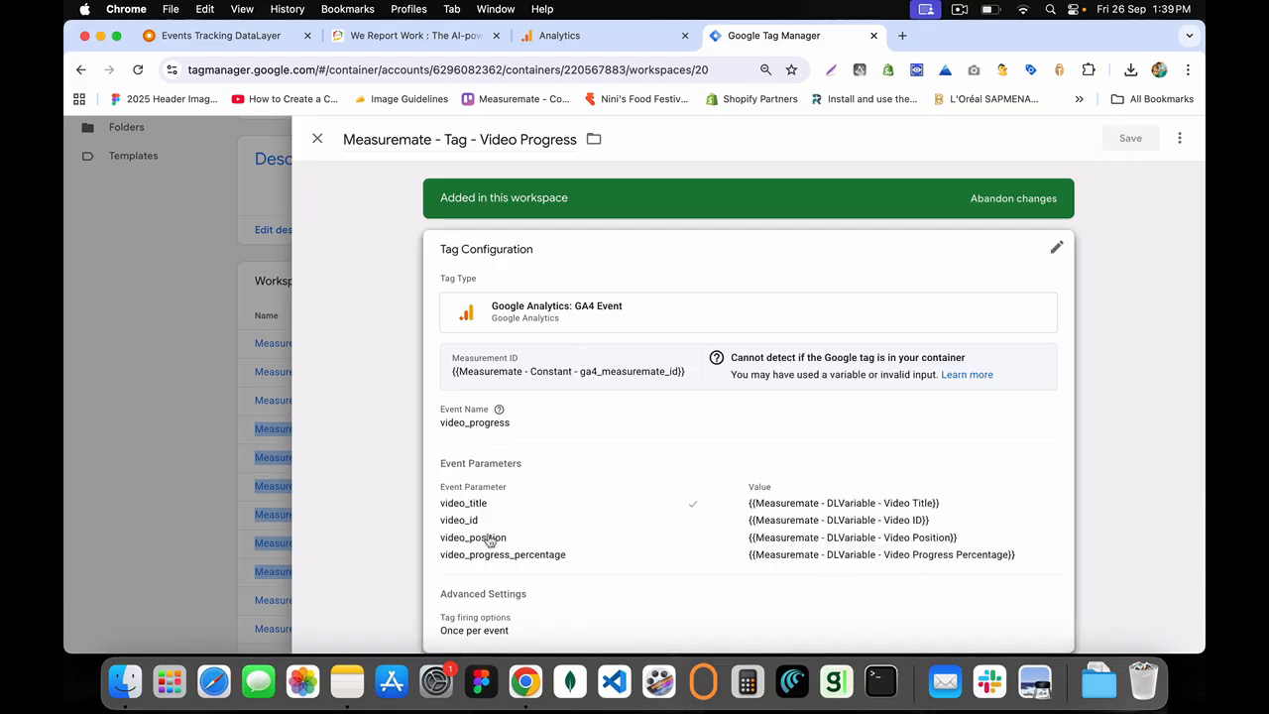
click(318, 139)
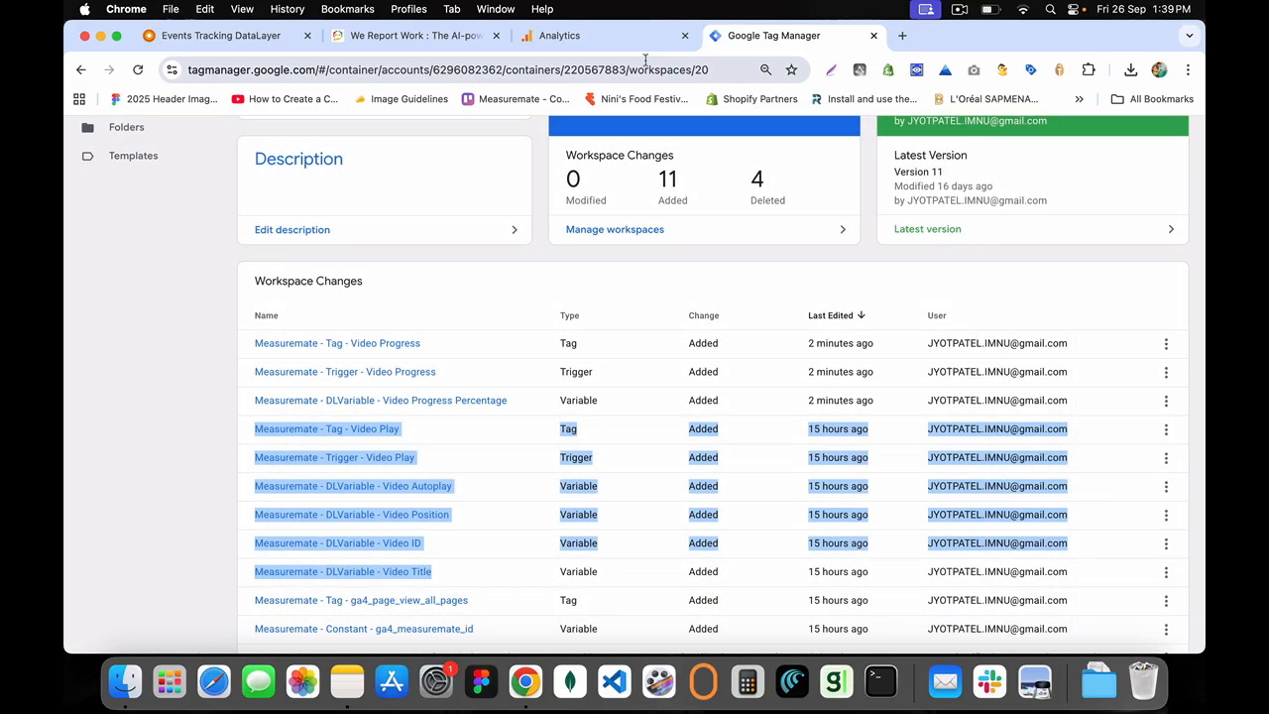
Switch to Google Analytics and close the web stream details to return to the data streams list
click(601, 36)
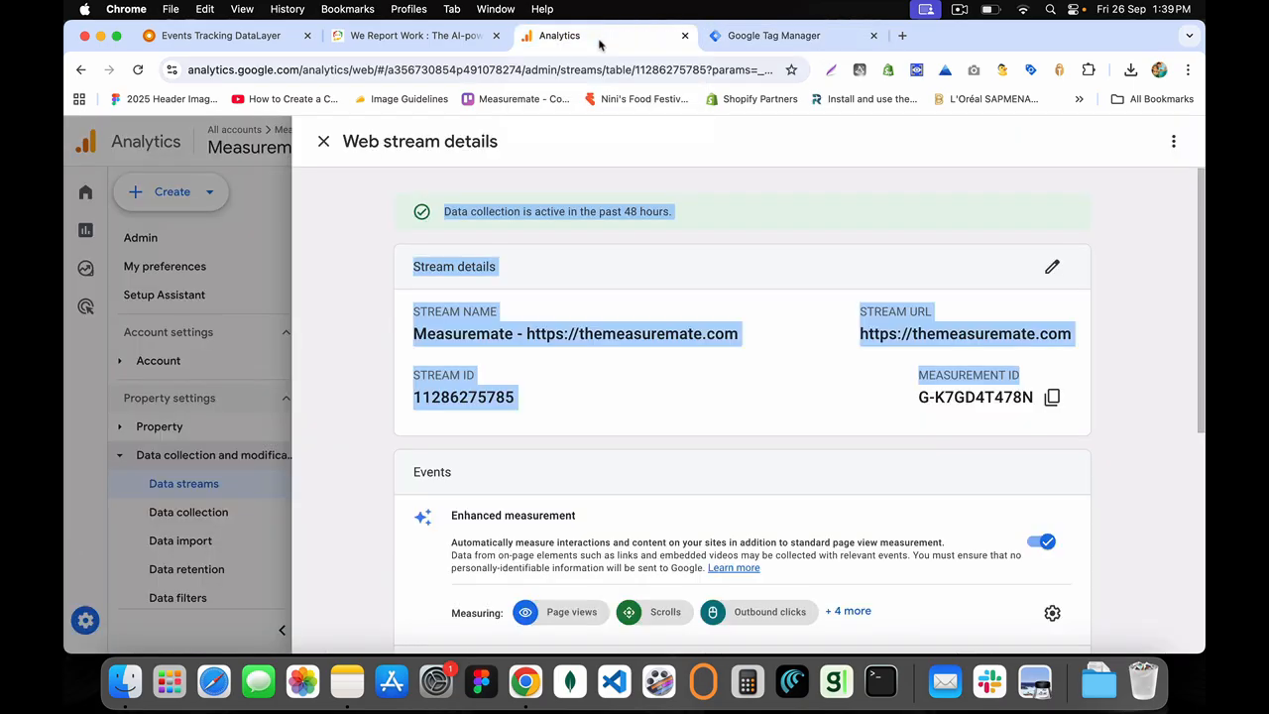
click(404, 40)
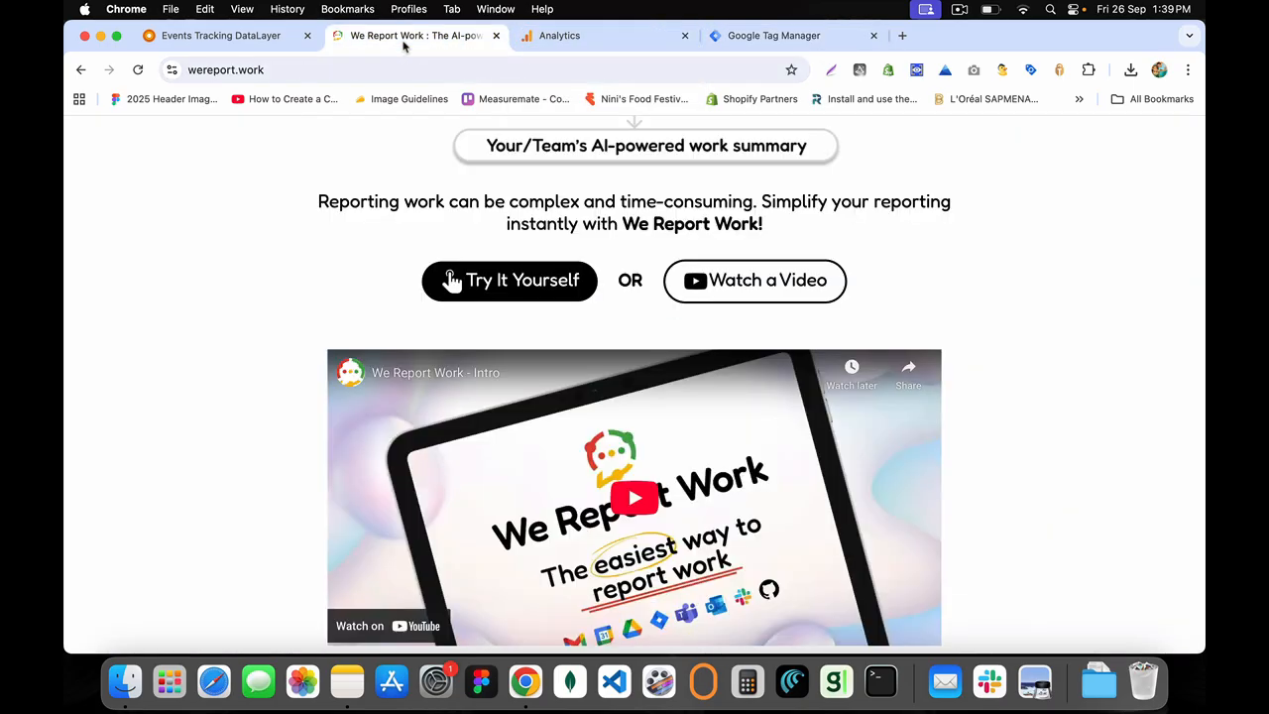
drag(312, 208, 803, 228)
click(803, 228)
click(598, 39)
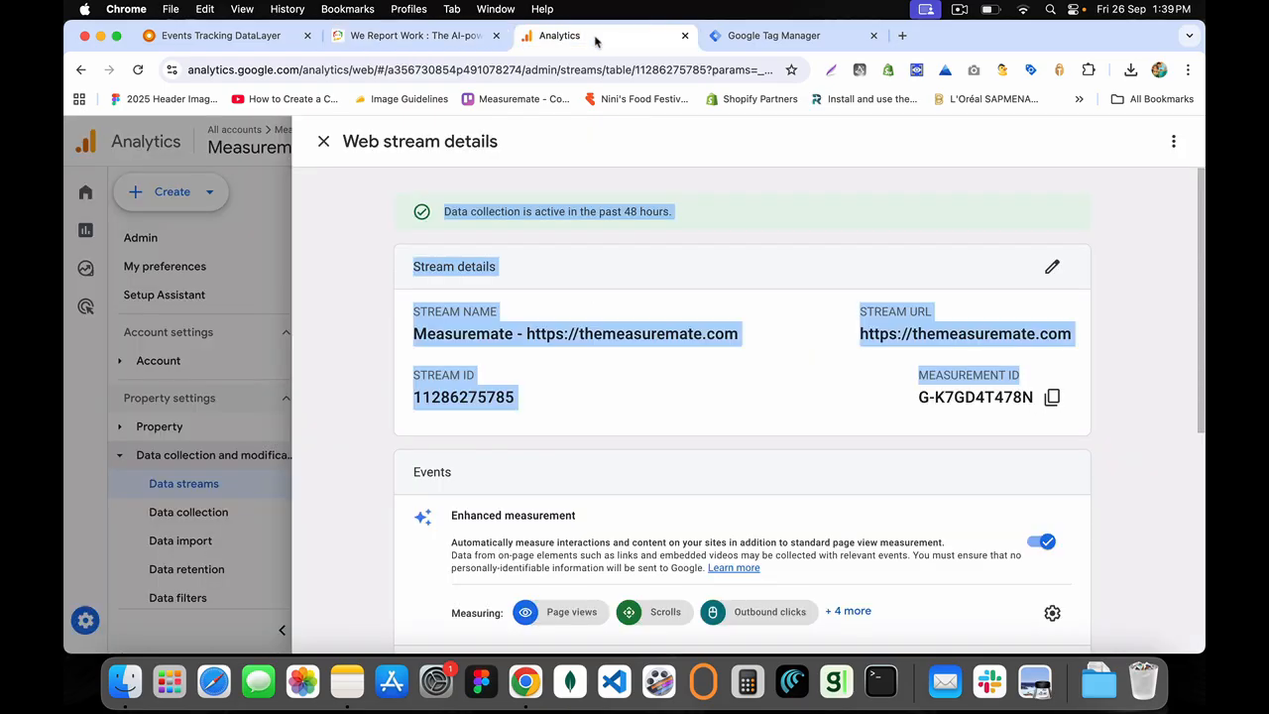
click(322, 144)
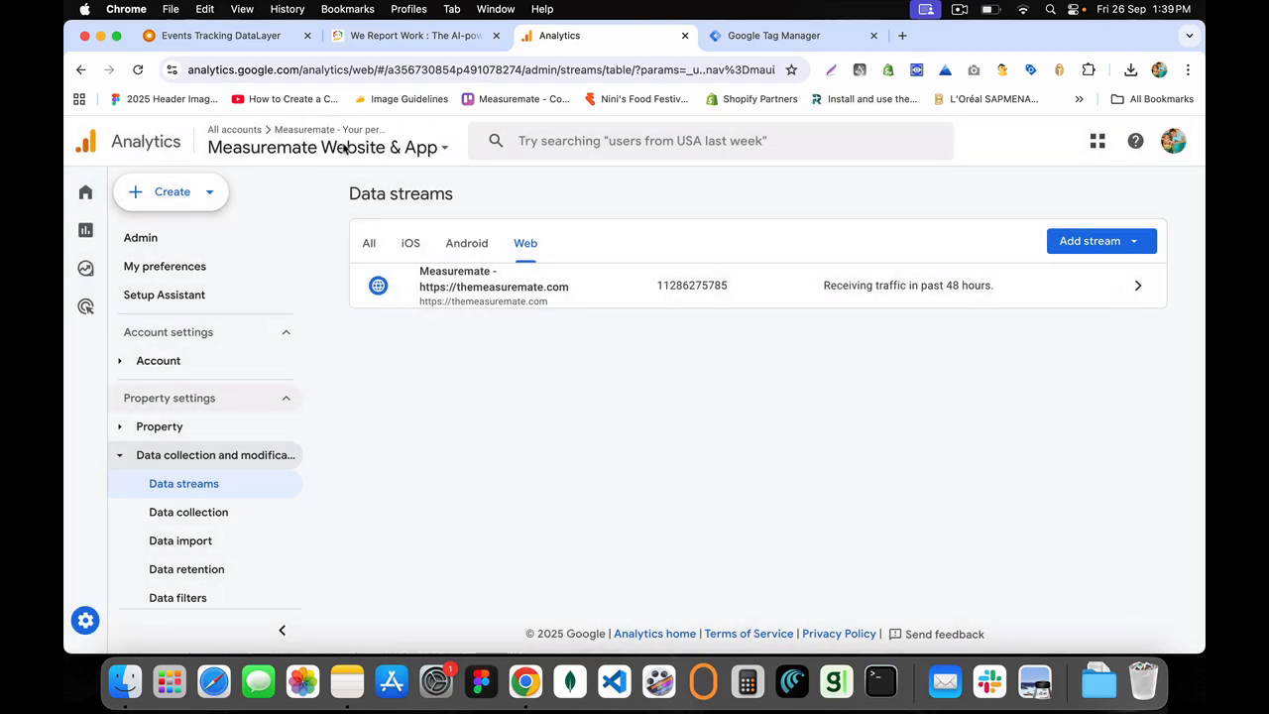
Copy the complete video_progress dataLayer code from the event's implementation section in Measuremate
click(394, 38)
click(227, 40)
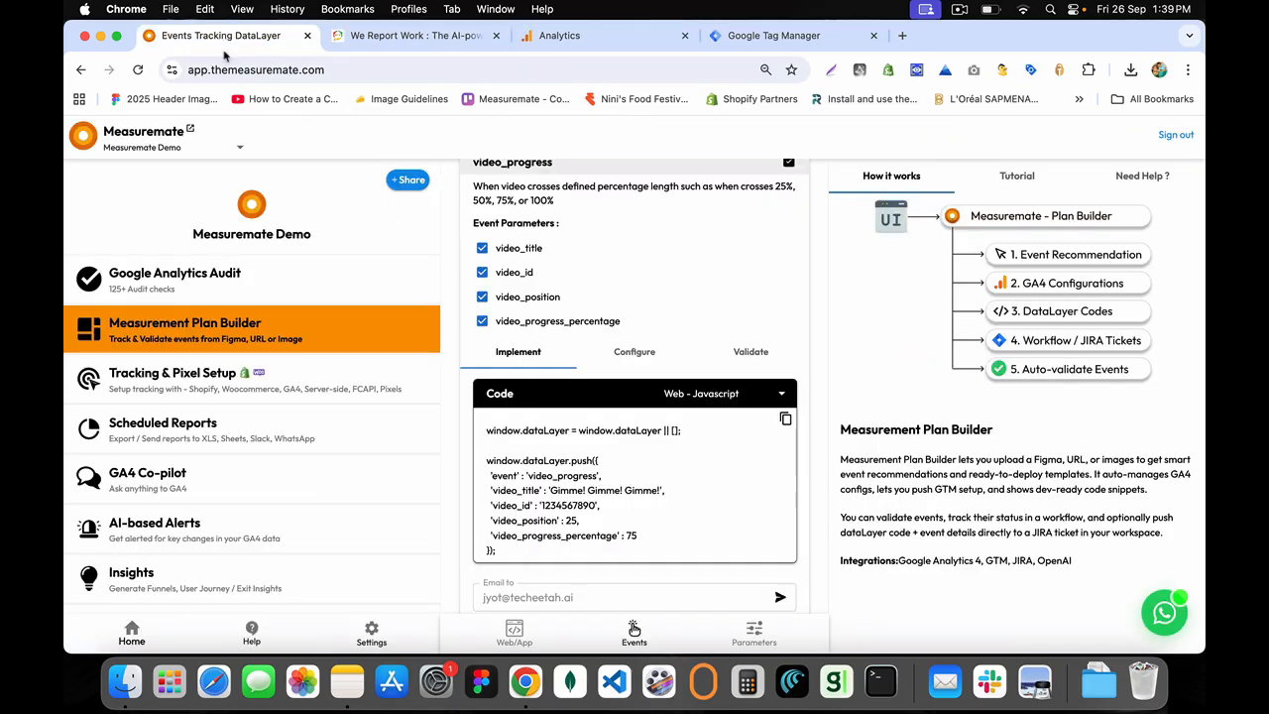
scroll(543, 288, down, 3)
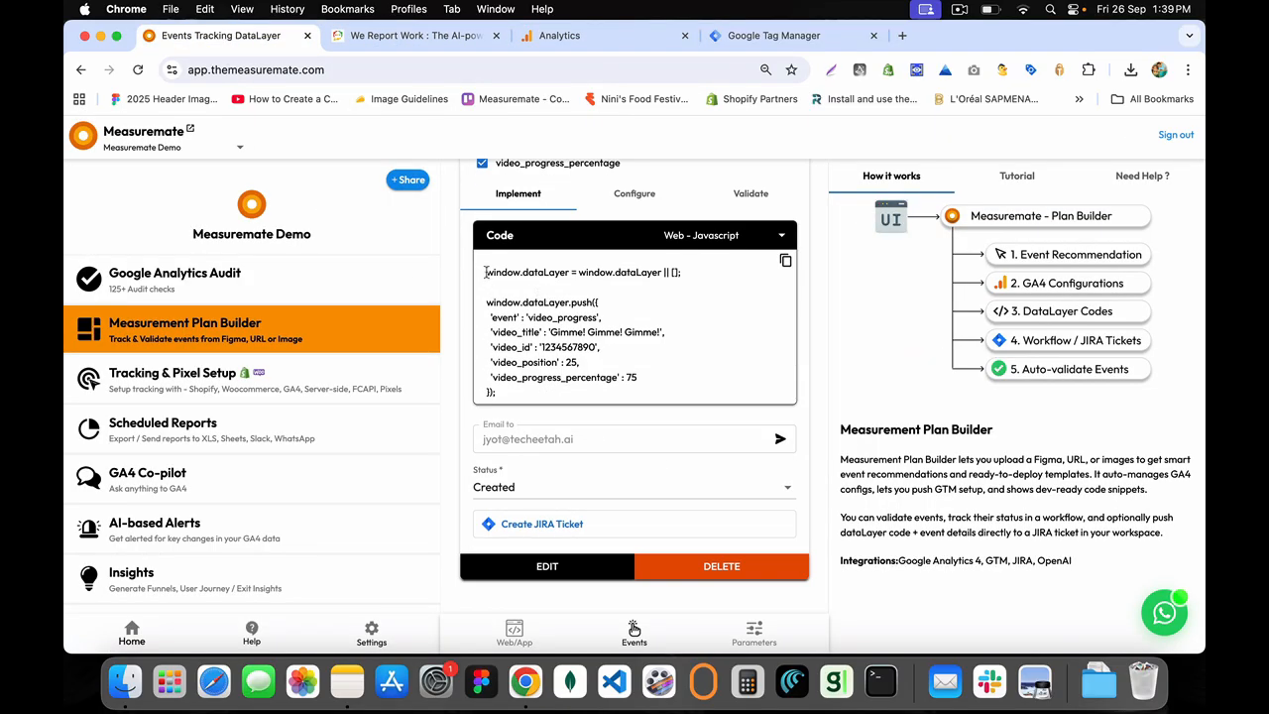
drag(486, 271, 571, 394)
key(super+c)
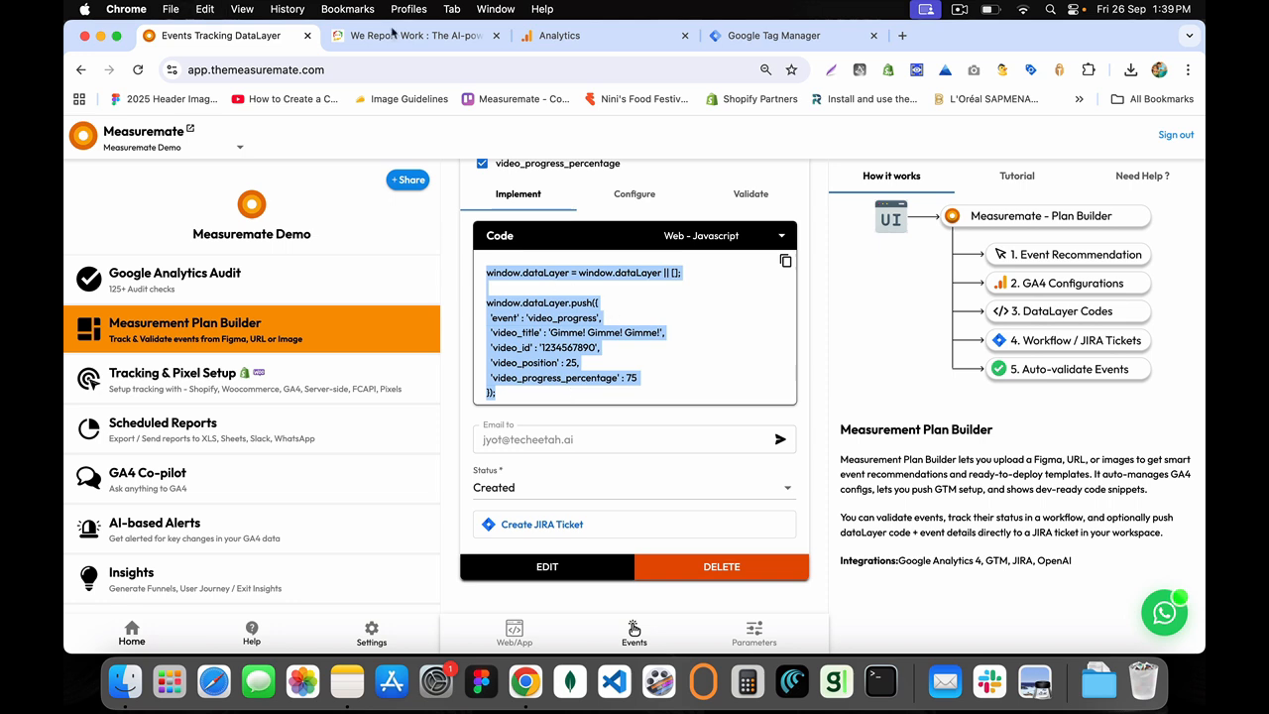
Switch to the wereport.work page and open the browser's developer tools at the full Console
click(419, 37)
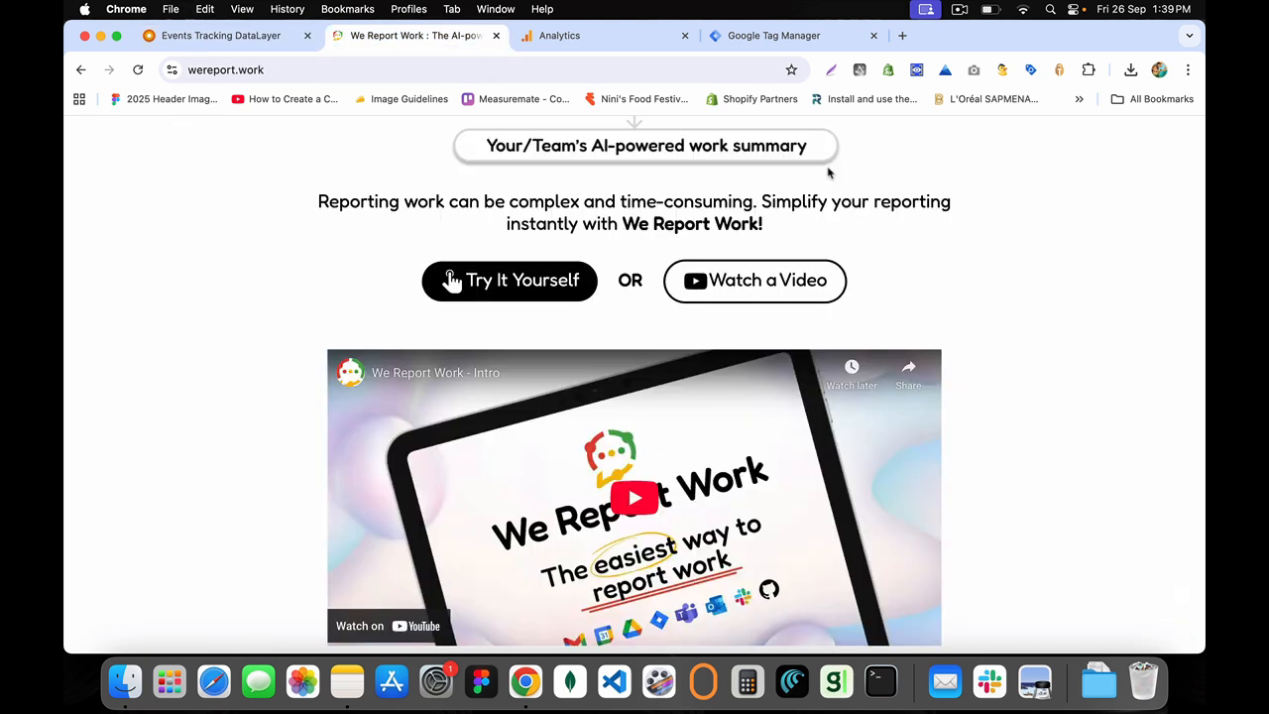
click(1187, 69)
mouse_move(1008, 535)
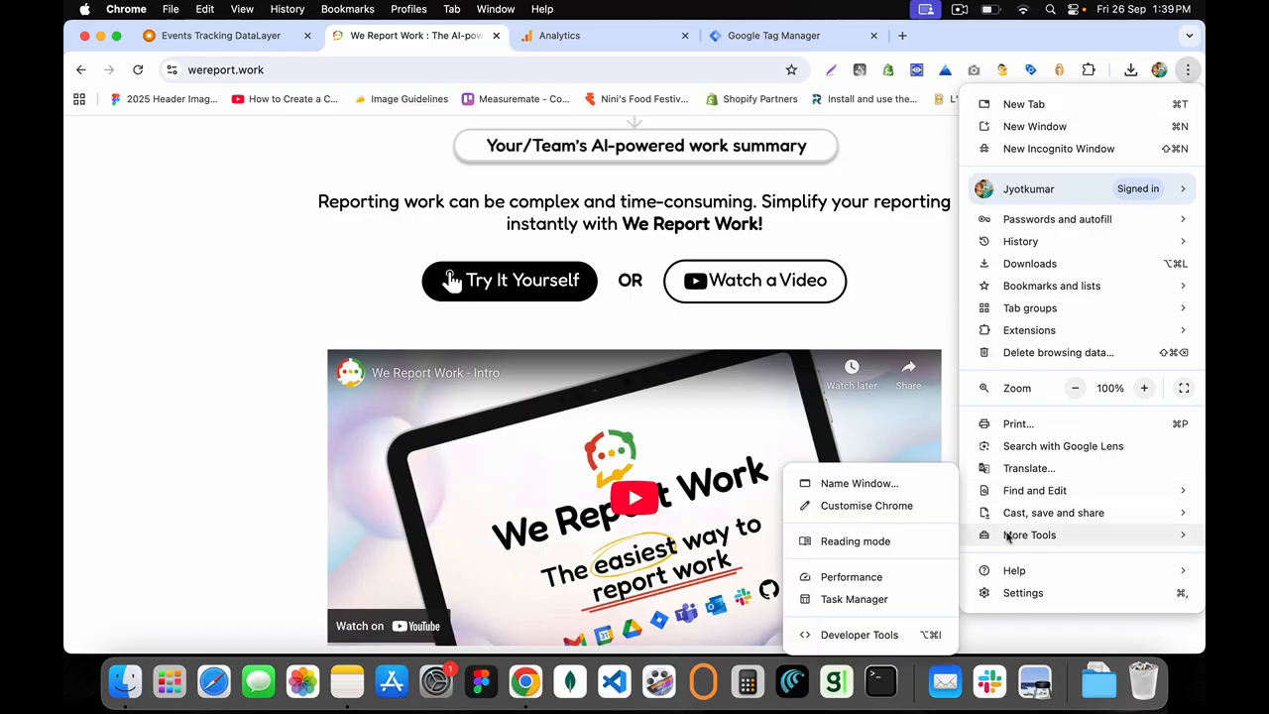
click(855, 634)
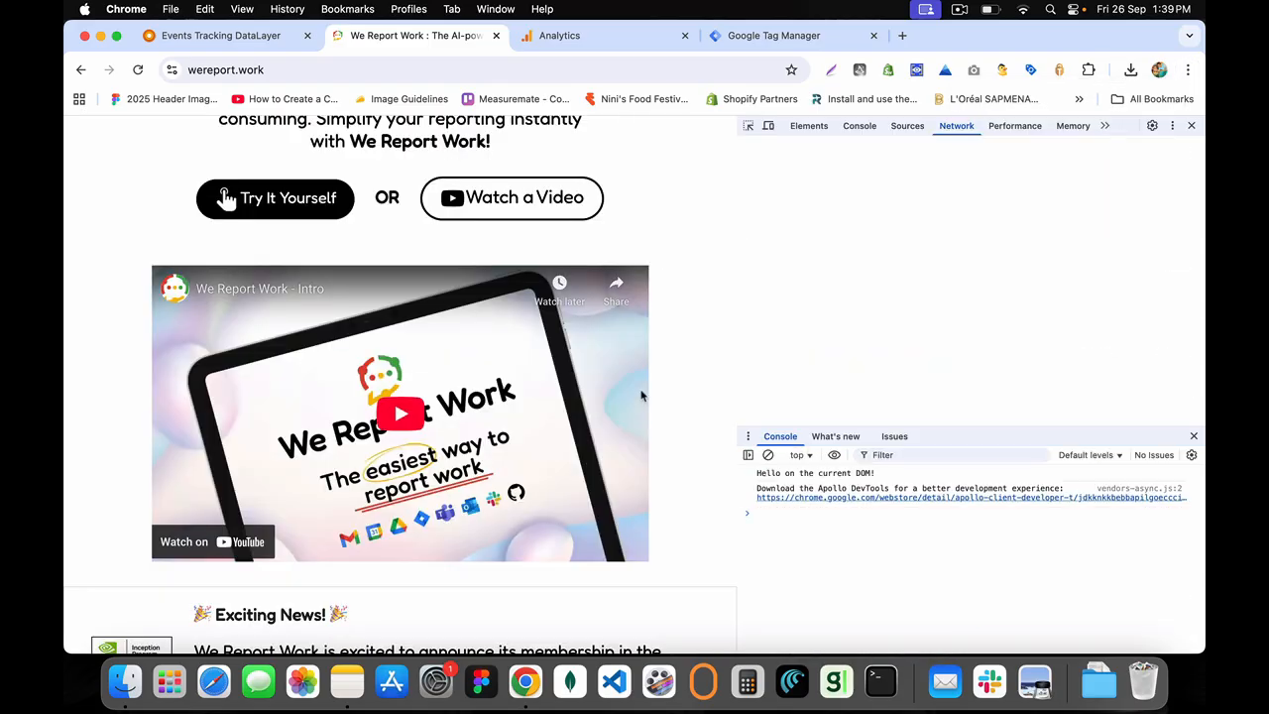
click(859, 125)
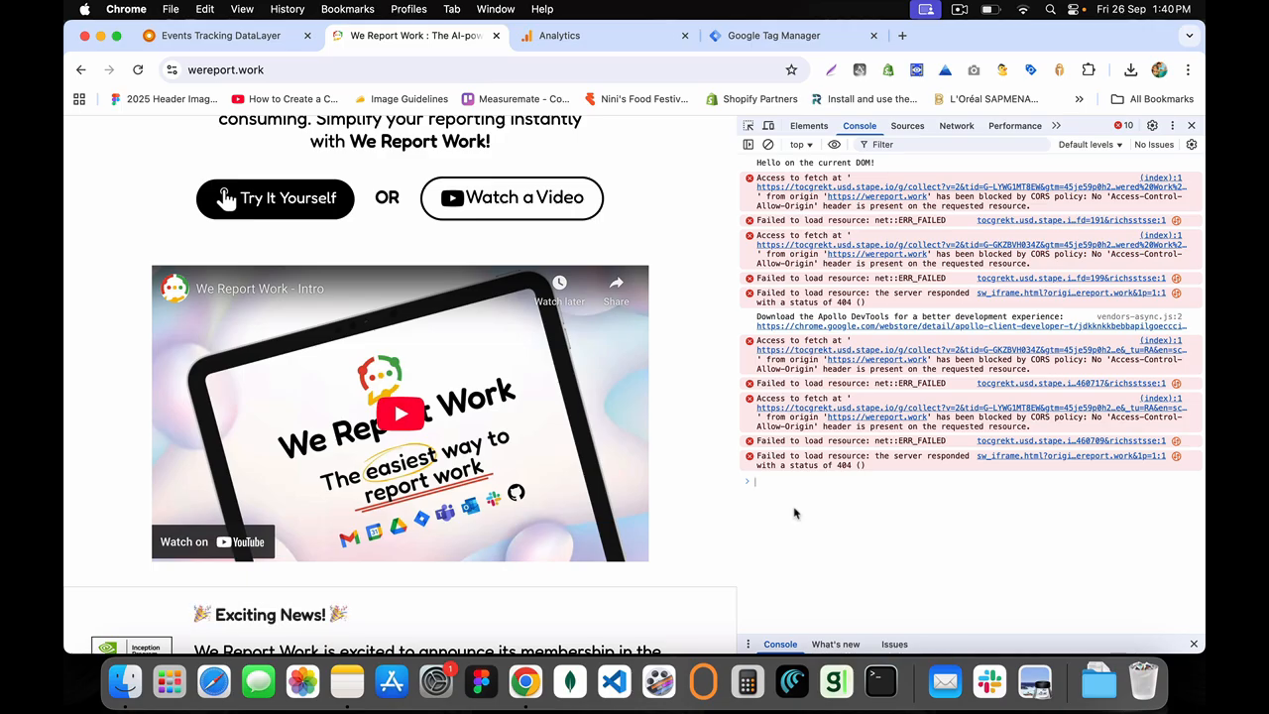
Paste the copied video_progress dataLayer push code into the console and run it
key(super+v)
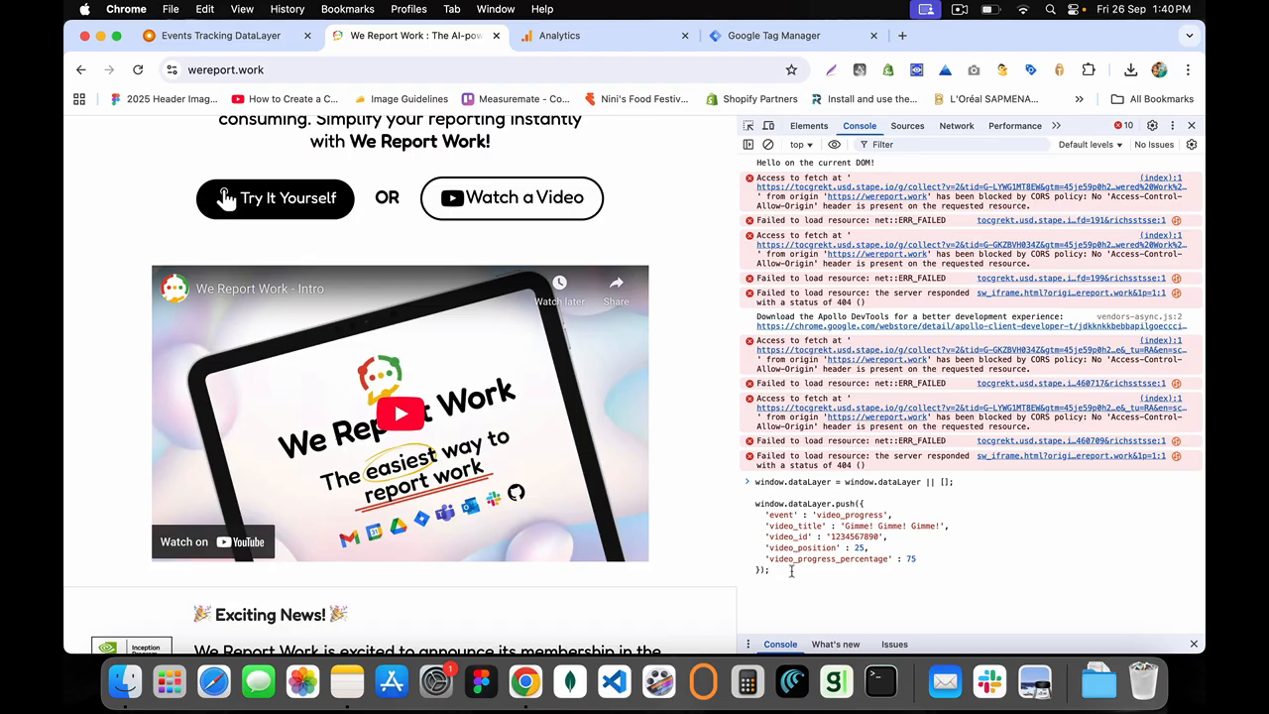
mouse_move(791, 571)
mouse_down()
mouse_move(757, 484)
mouse_move(795, 570)
mouse_up()
click(756, 484)
click(795, 569)
drag(756, 481, 791, 573)
click(791, 572)
key(Return)
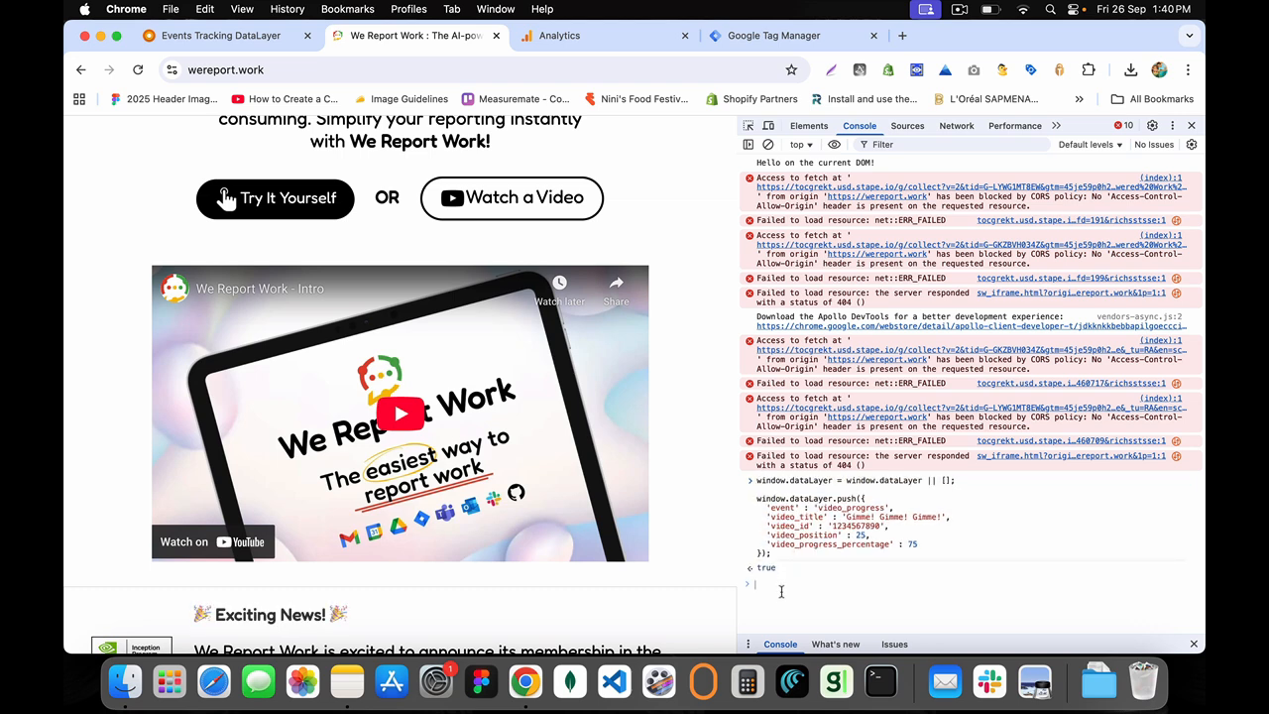
Evaluate dataLayer in the console and expand the returned array to check for the video_progress event
text(dataLayer)
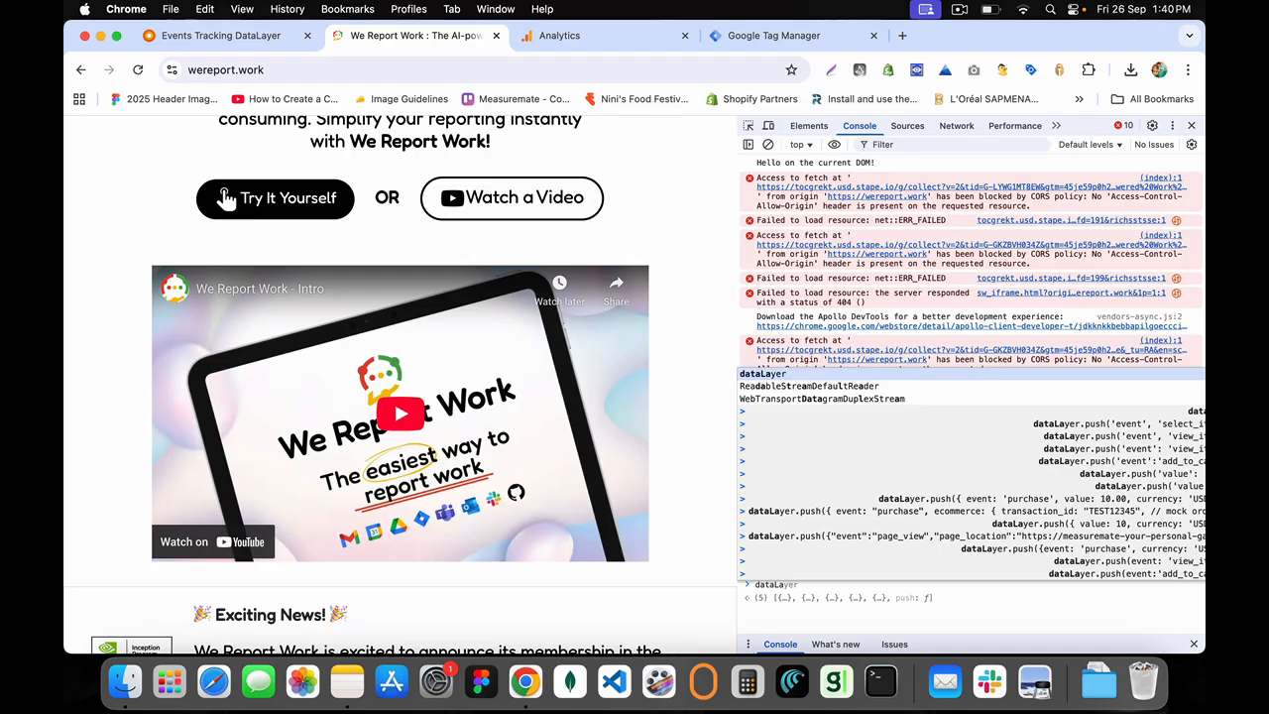
key(Return)
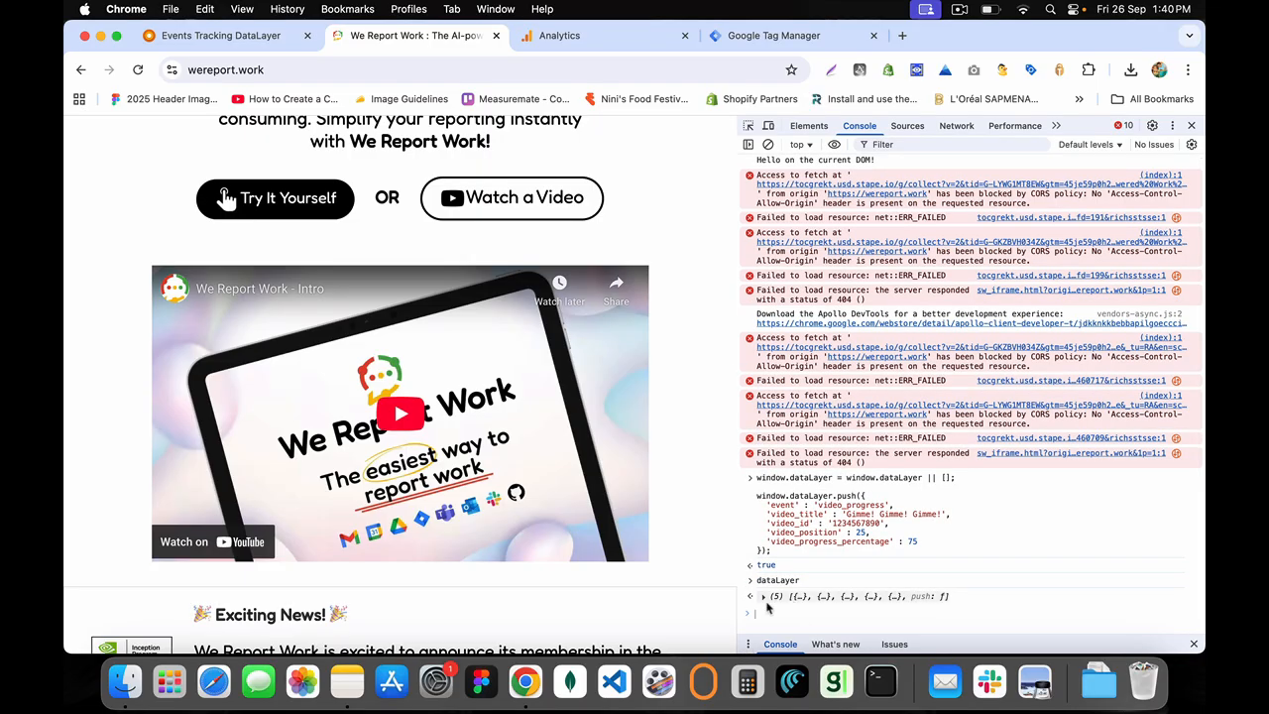
click(751, 596)
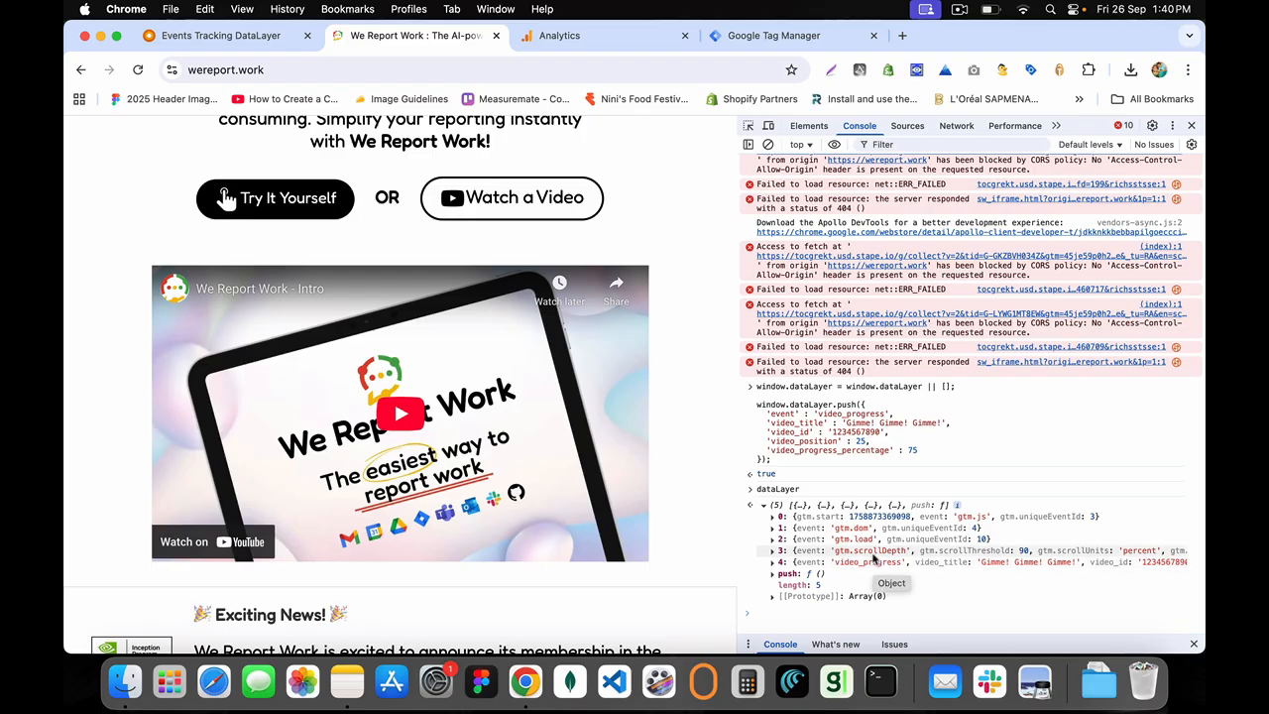
Load constructsupport.com.au in place of the wereport.work page and look through the call-to-action buttons on its home page
click(650, 72)
text(cons)
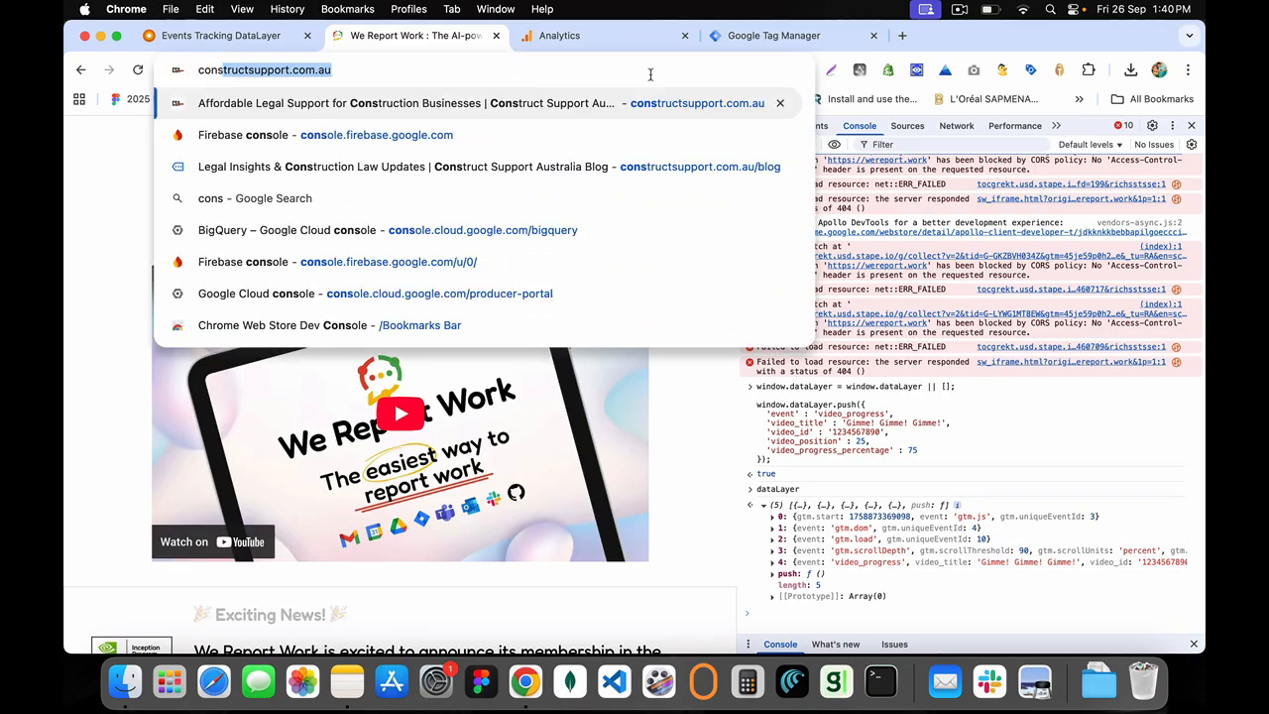
key(Return)
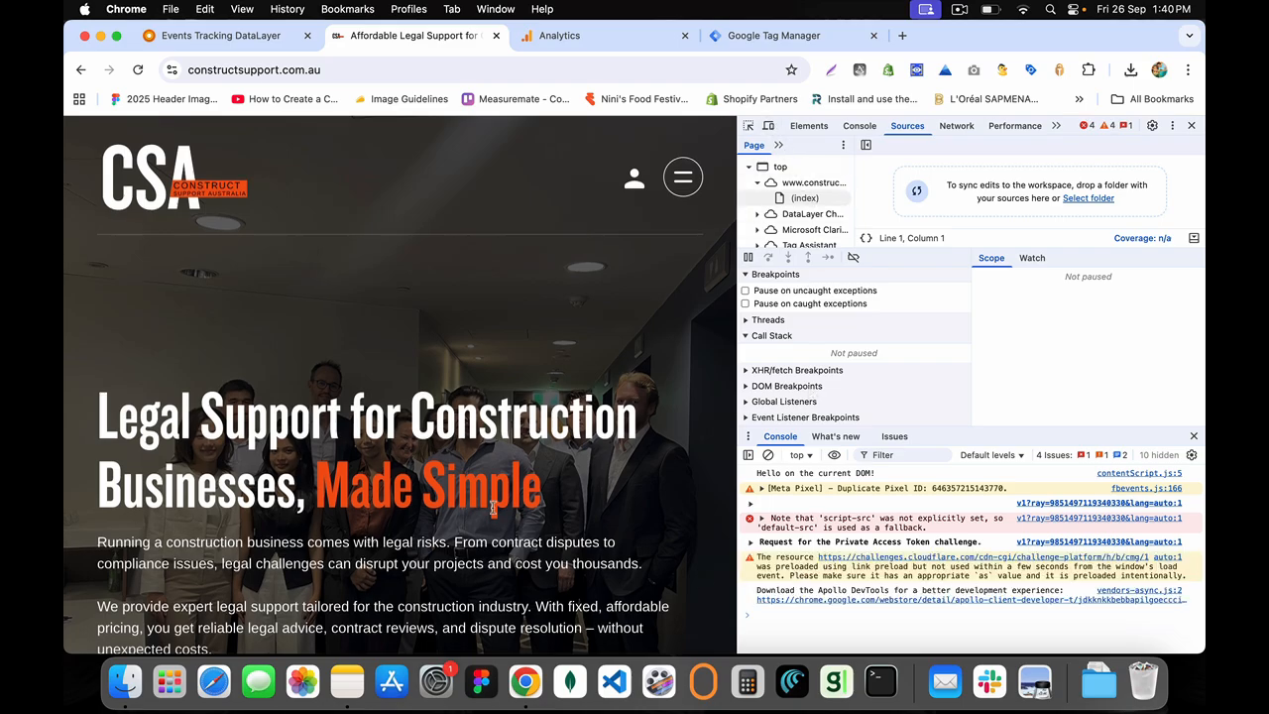
scroll(456, 500, down, 5)
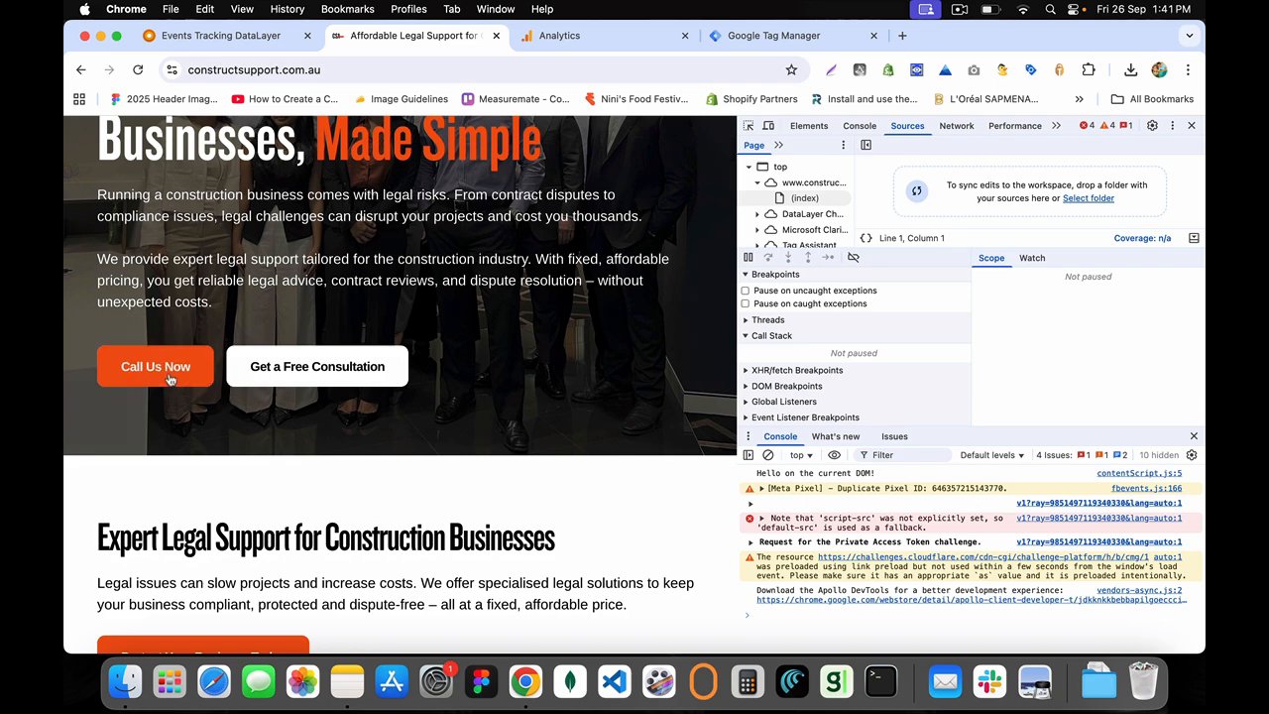
scroll(396, 446, down, 15)
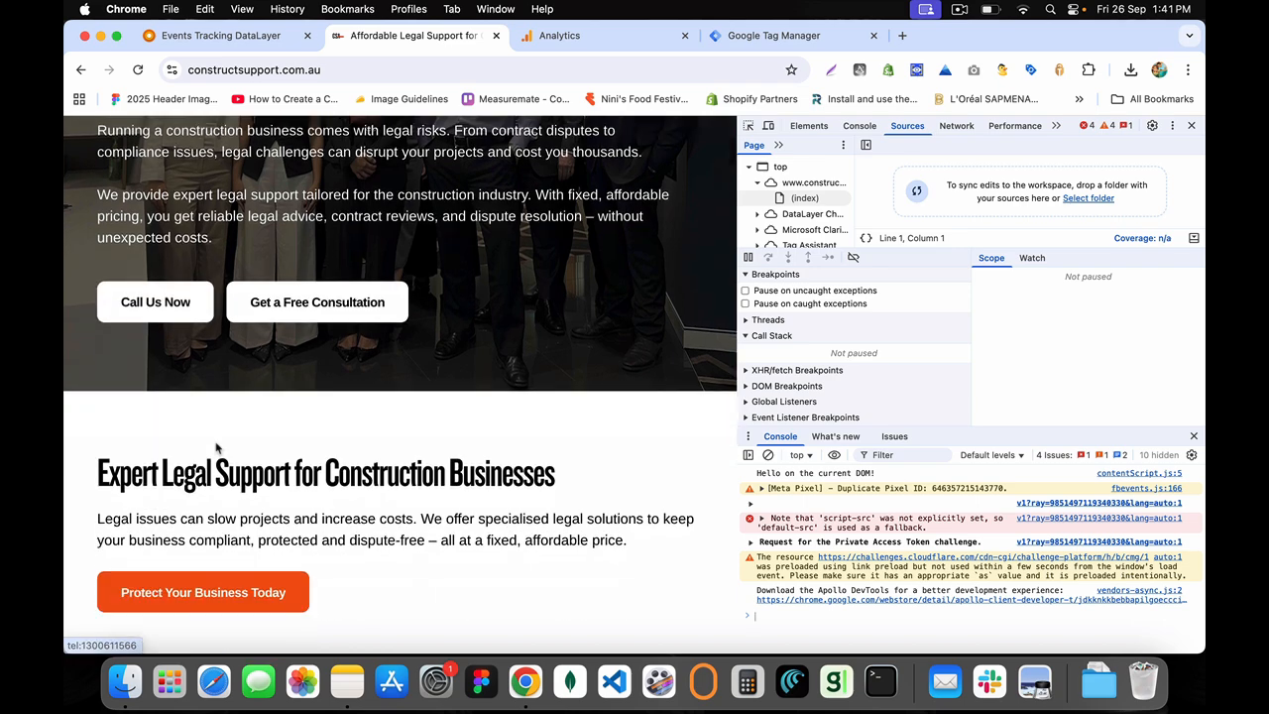
click(768, 455)
text(data)
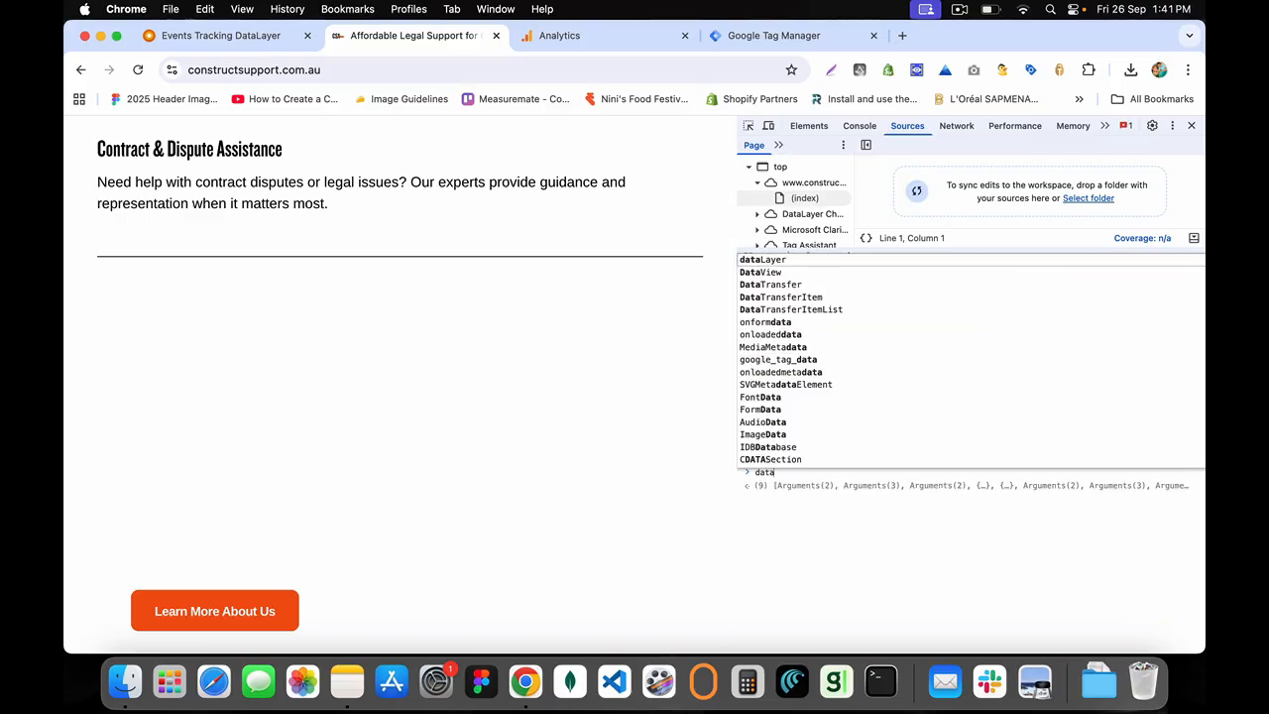
text(Layer)
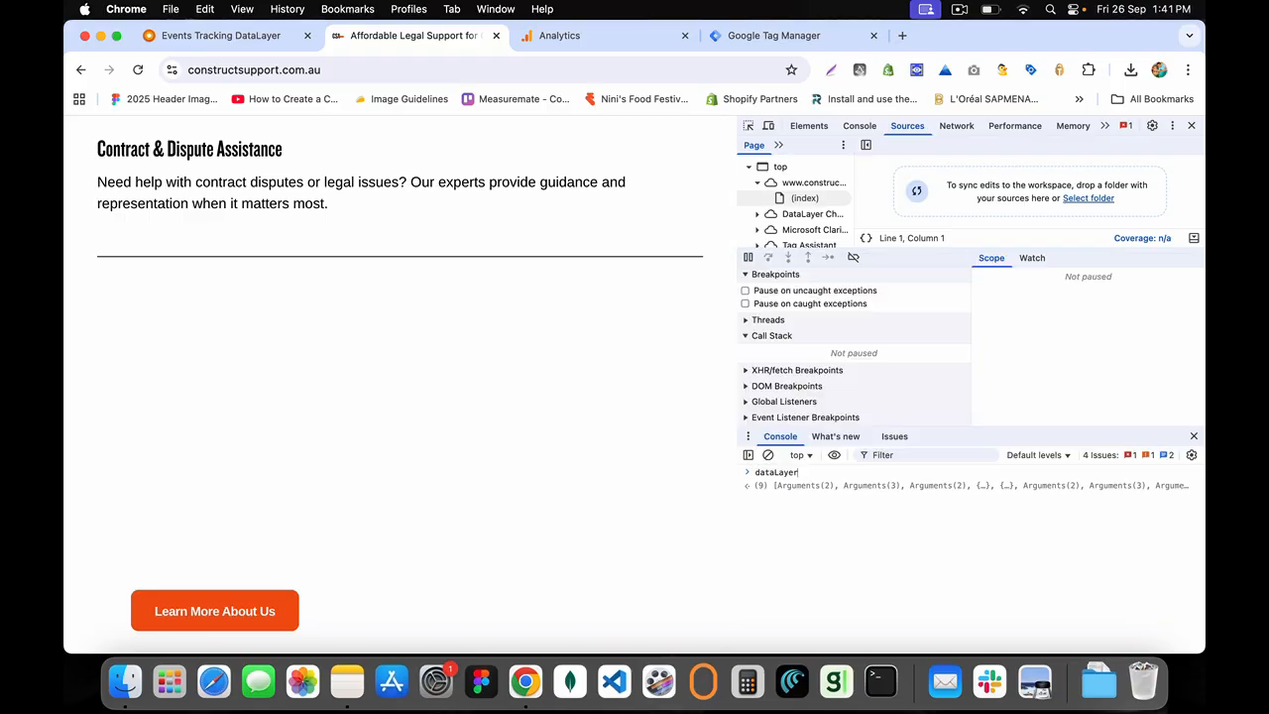
Close and reopen the developer tools on constructsupport.com.au so the Console fills the whole panel
click(1192, 126)
click(1188, 68)
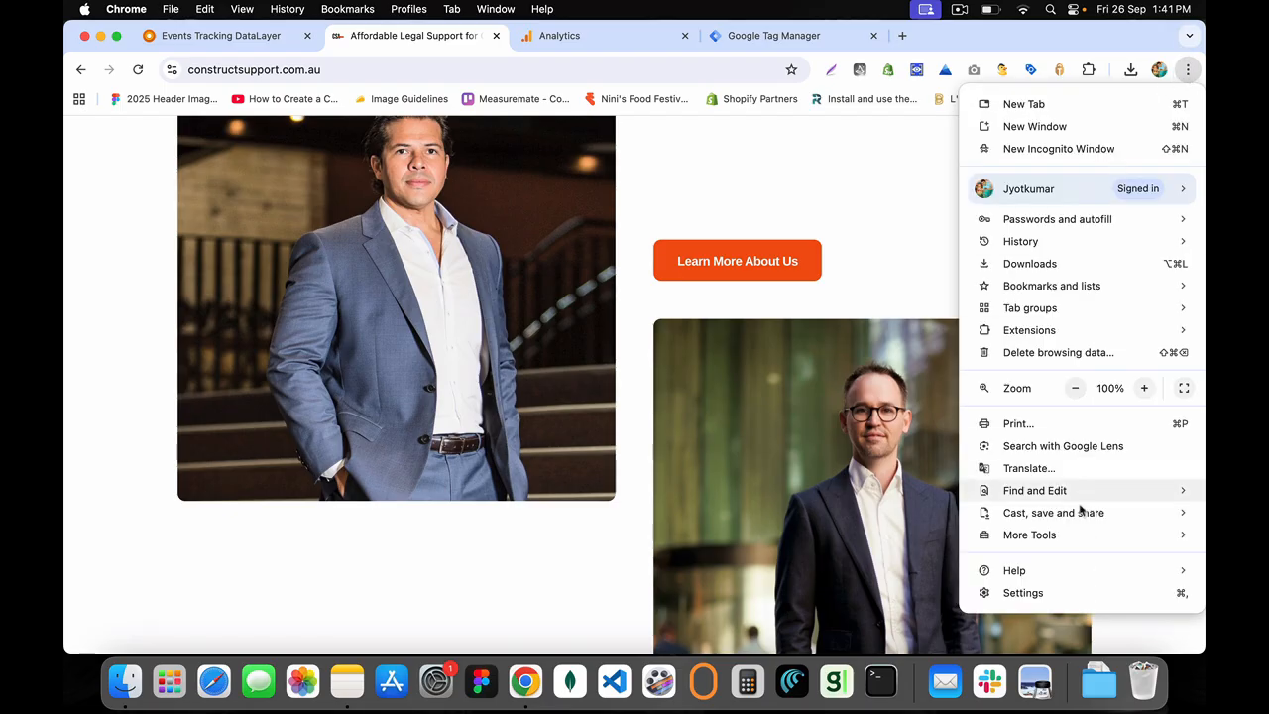
mouse_move(1067, 537)
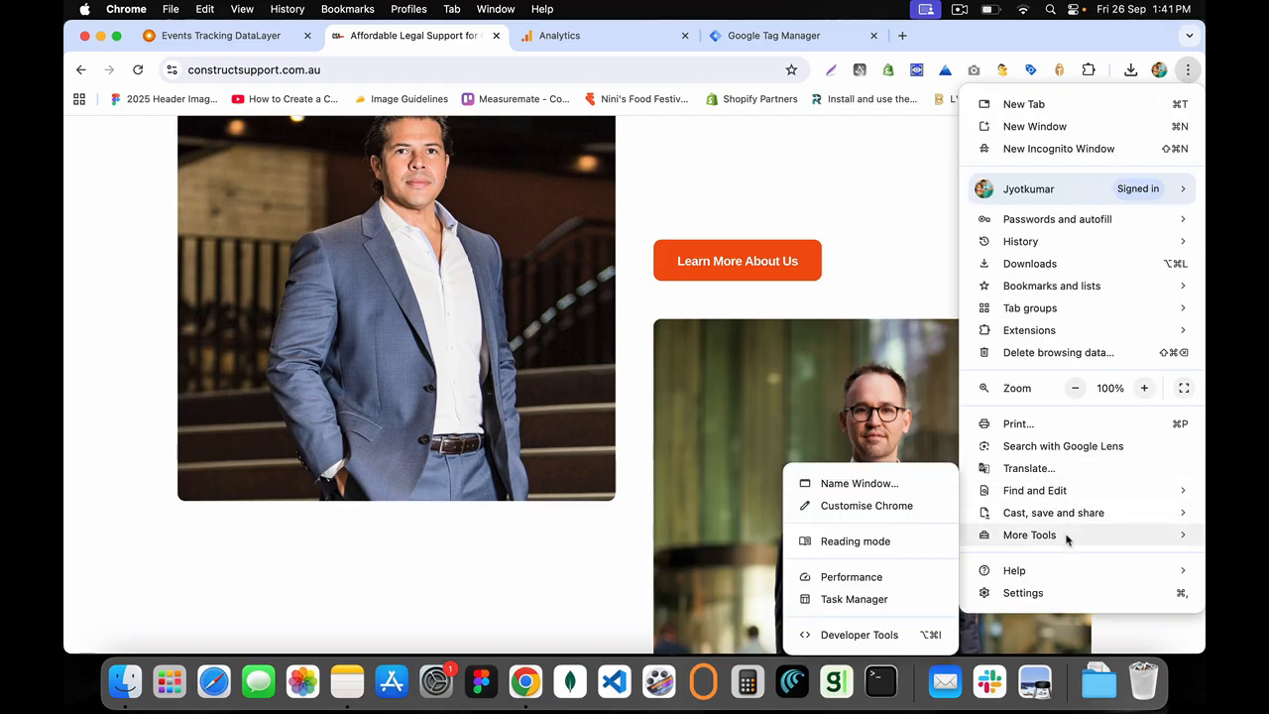
click(858, 635)
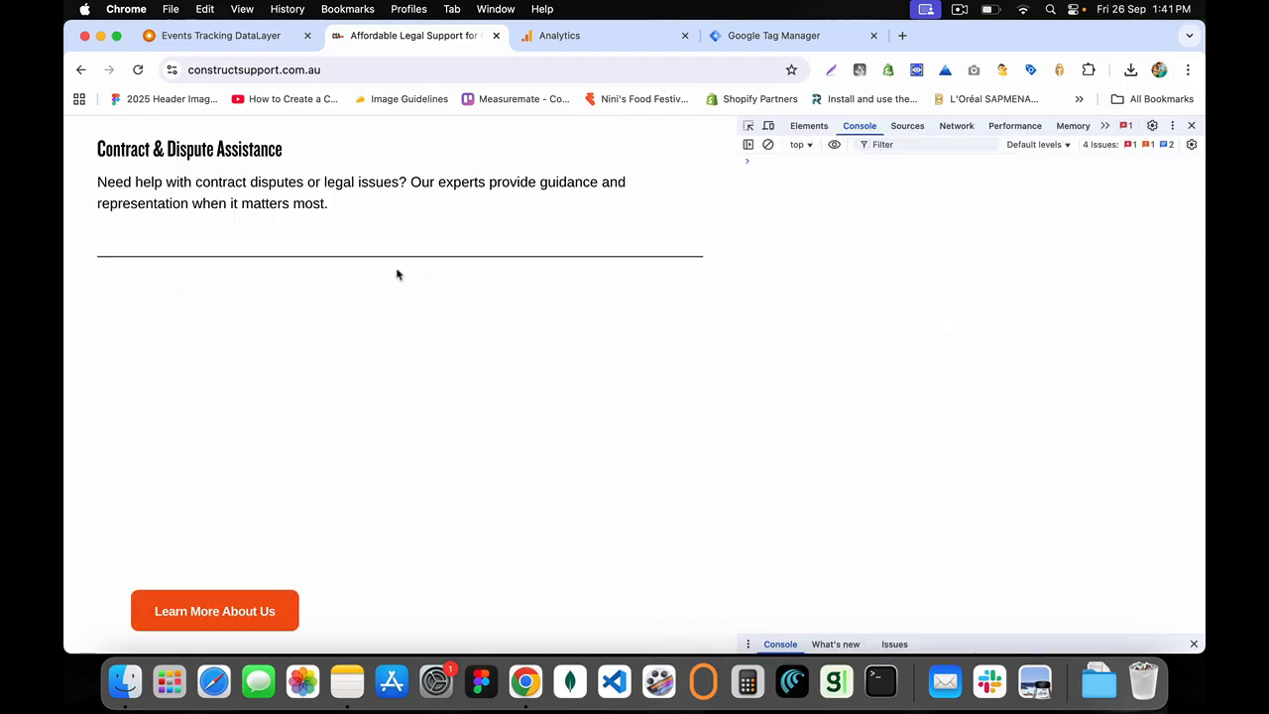
Evaluate dataLayer in the console and expand the returned array to view its baseline entries
scroll(396, 275, down, 15)
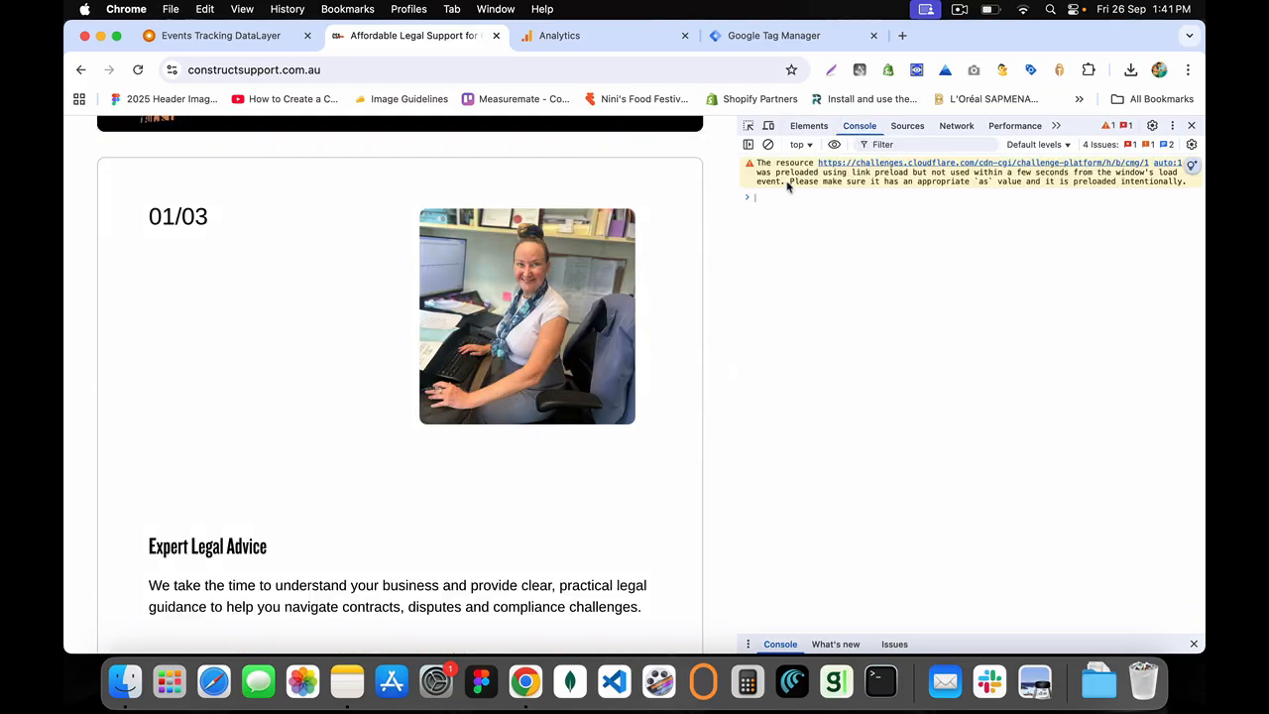
text(dataLayer)
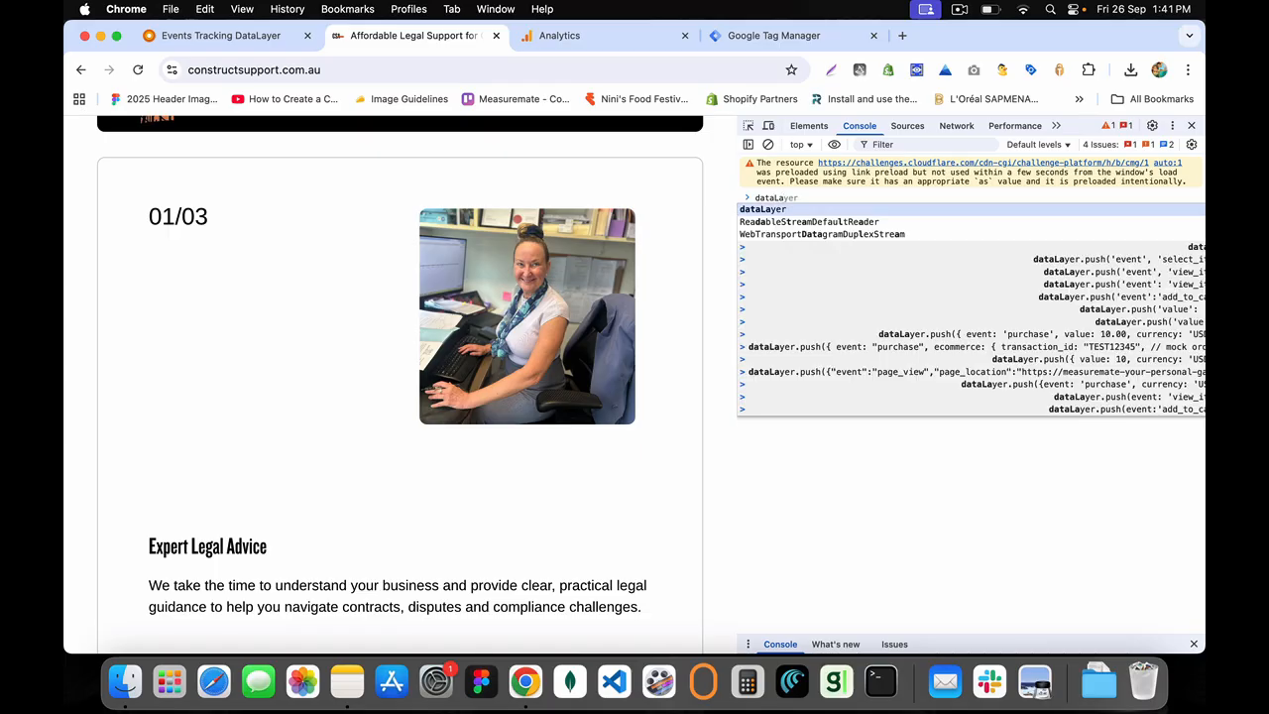
key(Return)
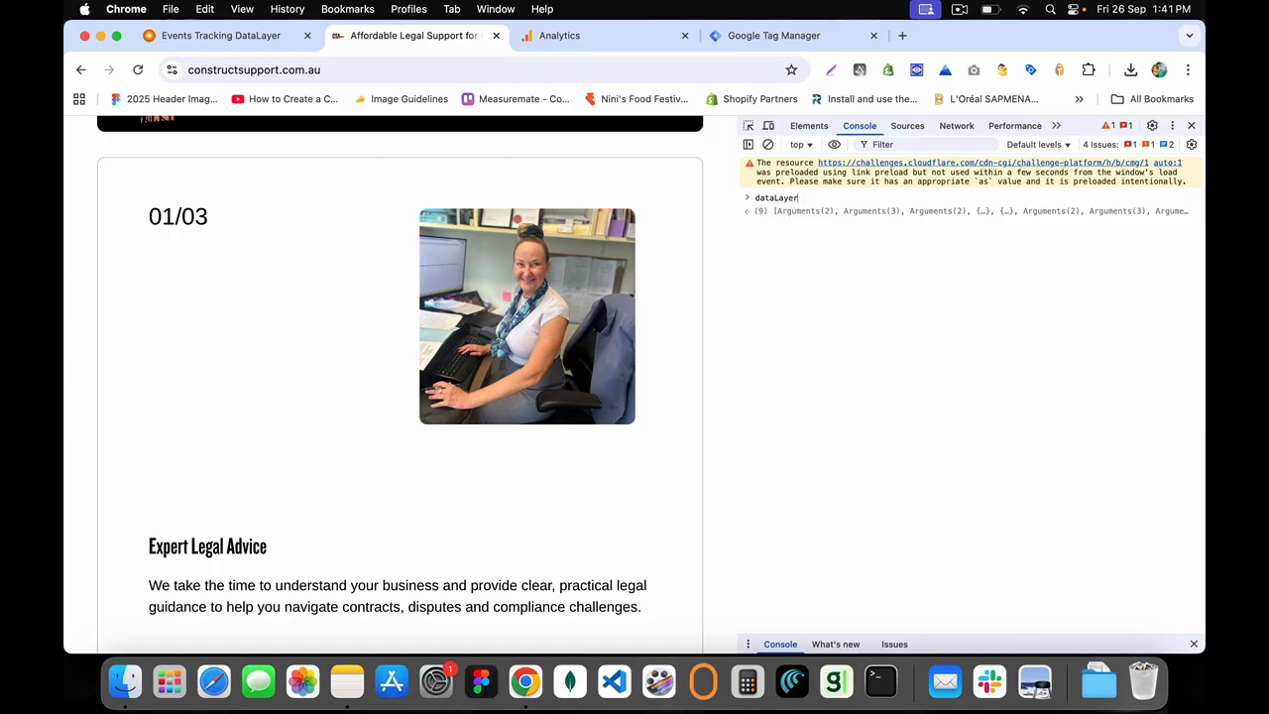
click(764, 215)
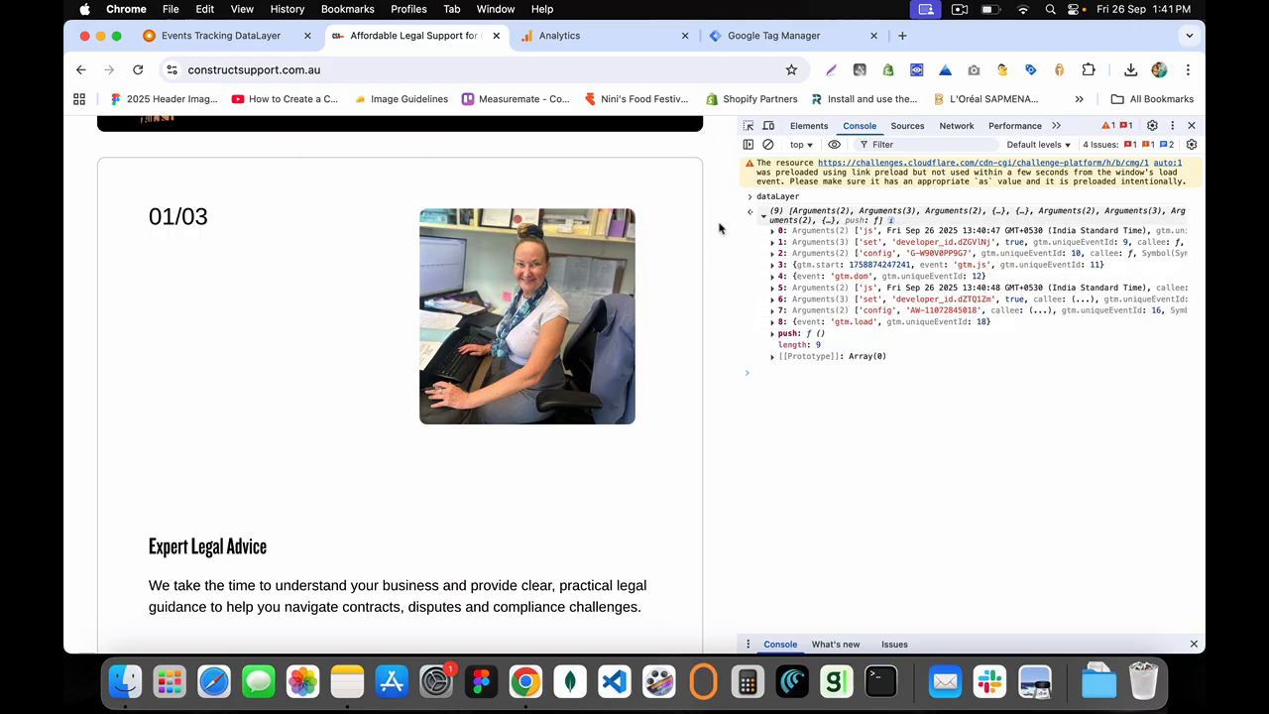
Expand and collapse the "What is ConstructSupport Australia?" question in the page's Frequently Asked Questions section
scroll(337, 268, down, 5)
scroll(337, 268, down, 10)
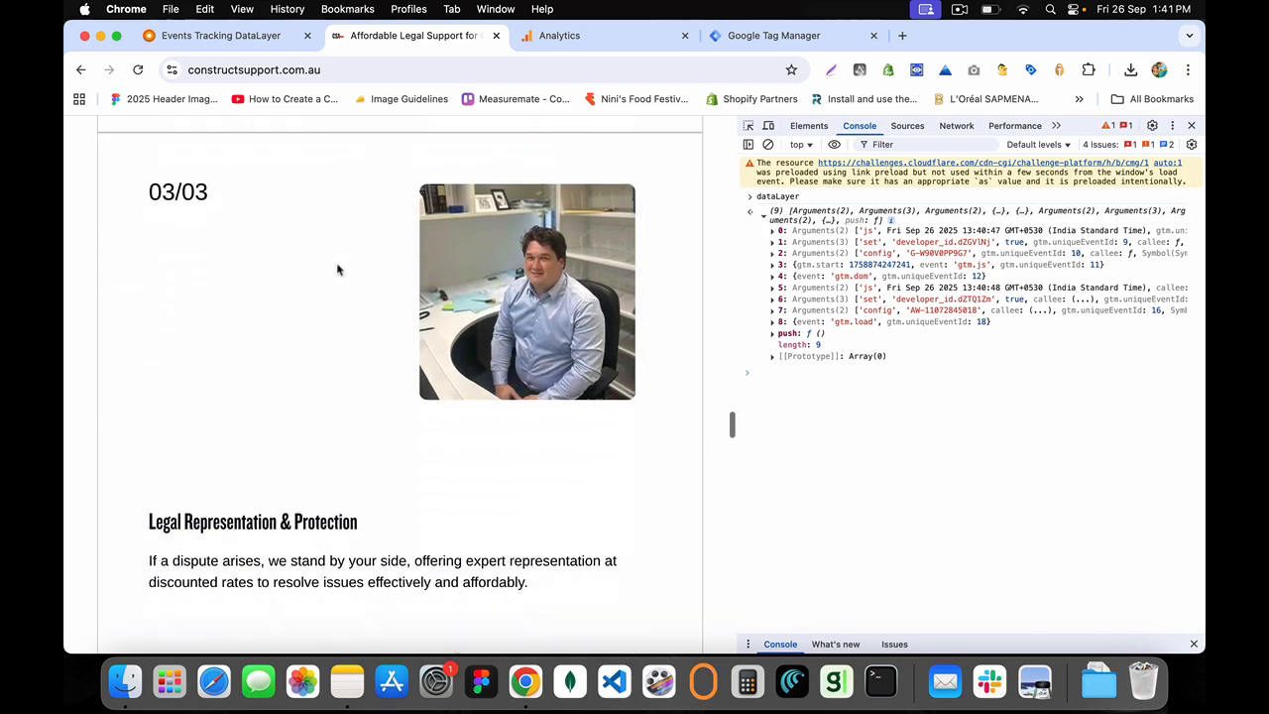
scroll(337, 268, down, 10)
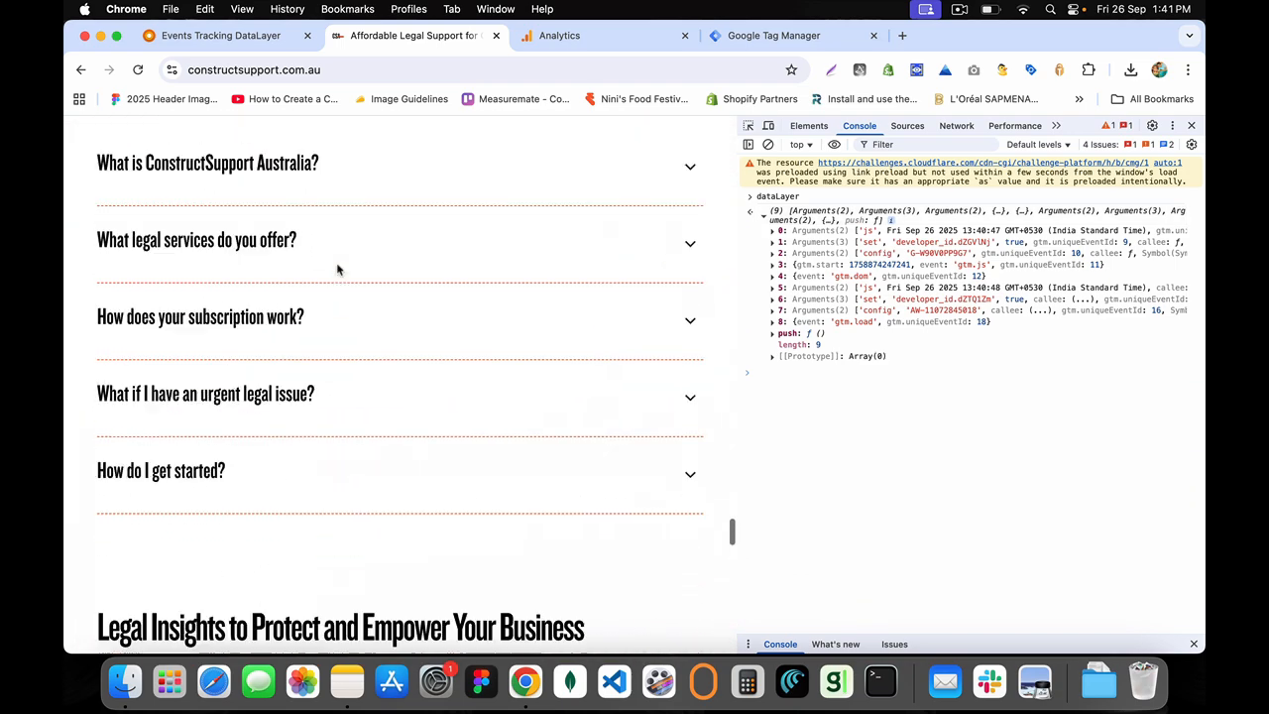
scroll(337, 269, up, 5)
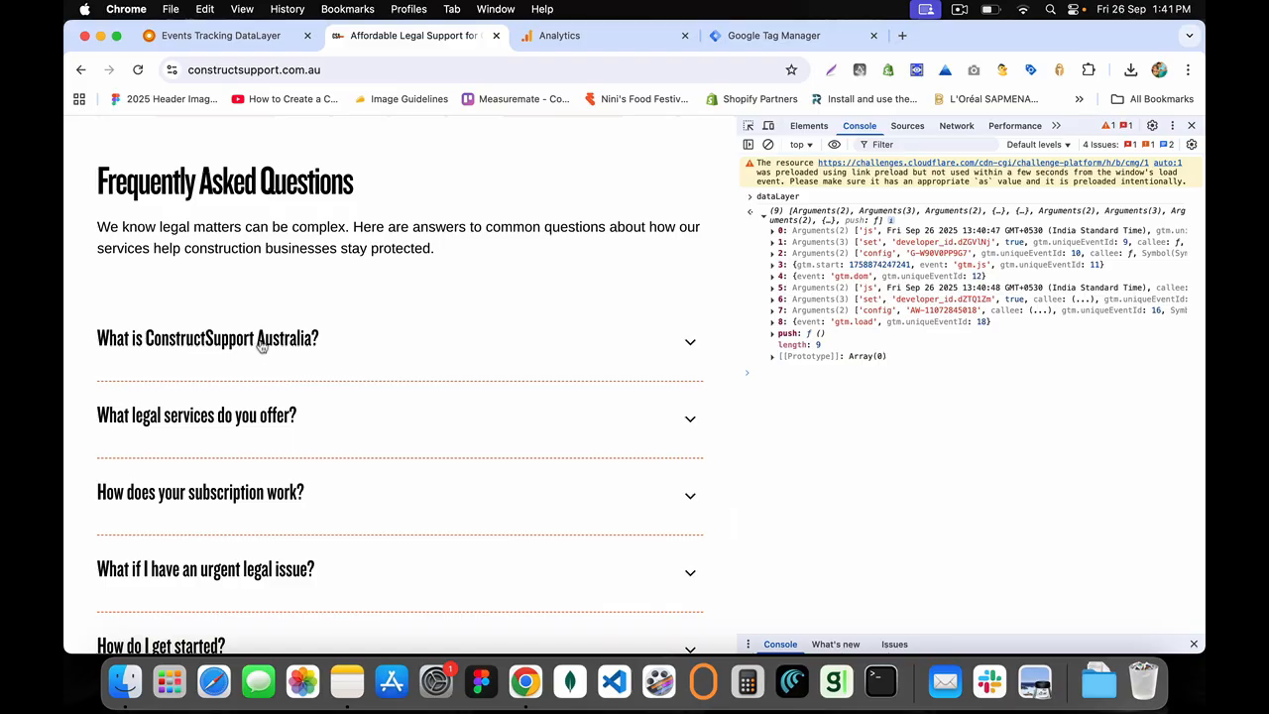
click(261, 344)
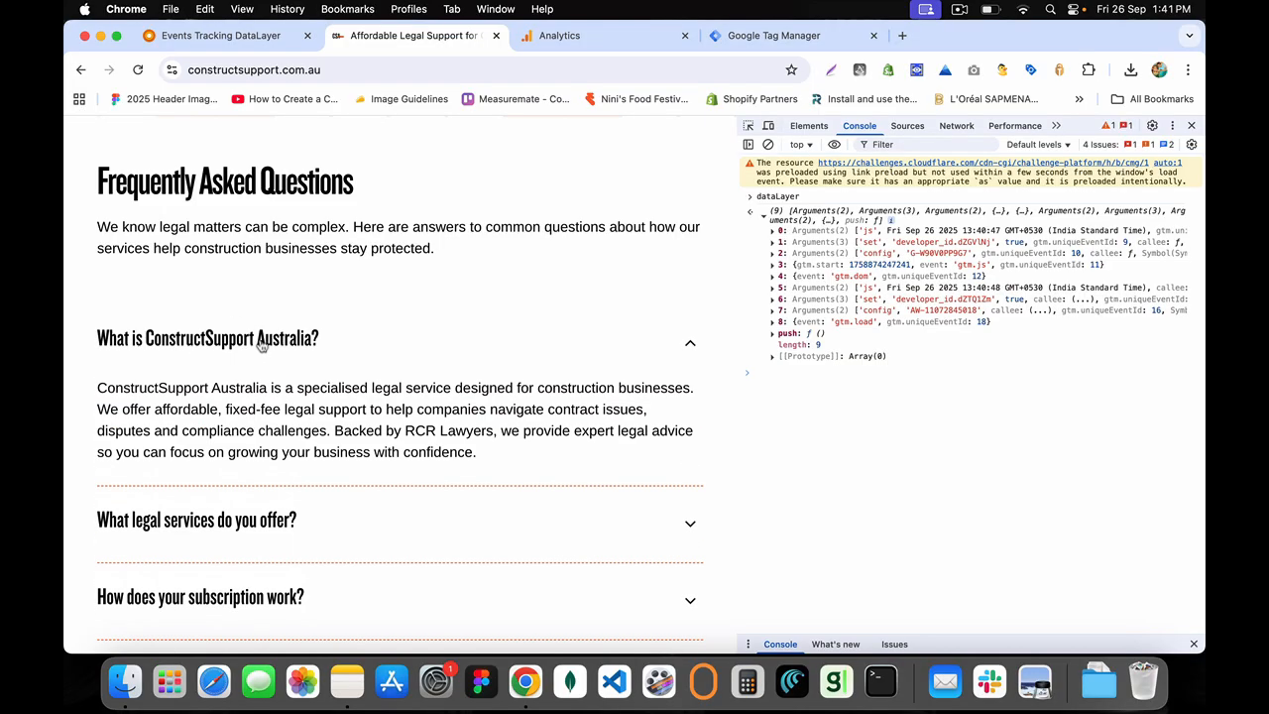
click(260, 344)
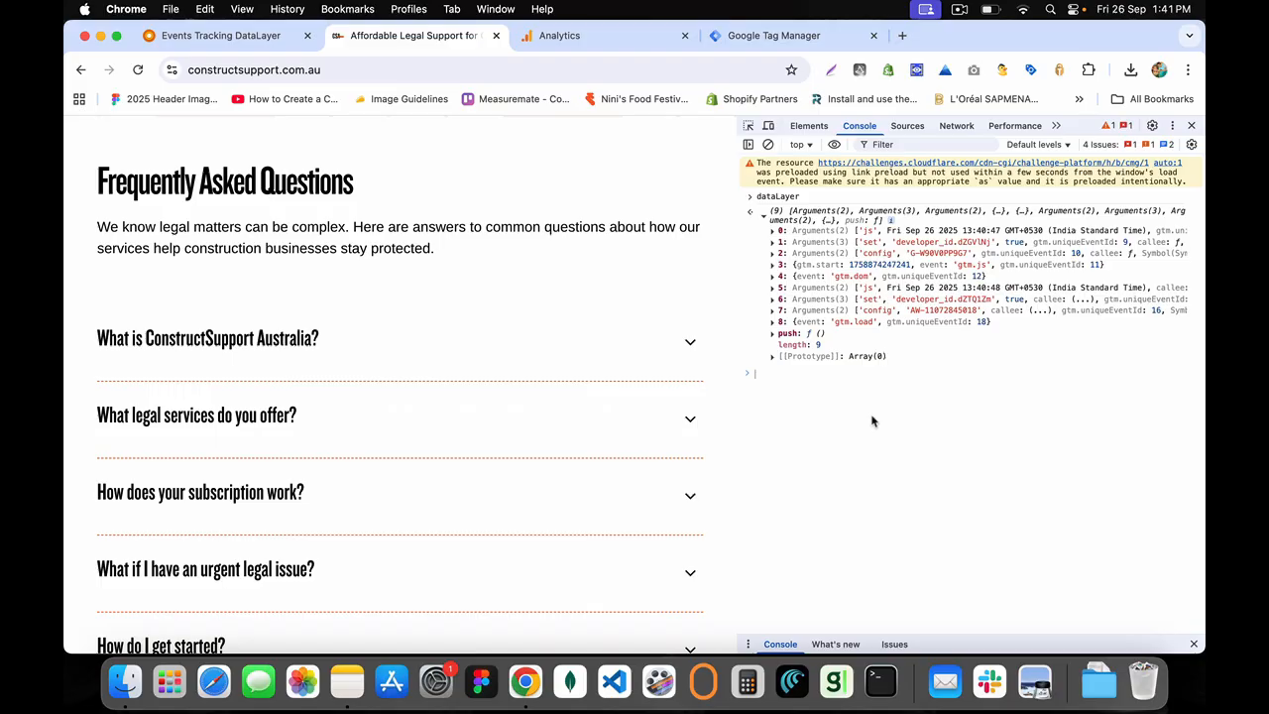
Evaluate dataLayer again and expand the new array to check for FAQ events
key(Up)
key(Return)
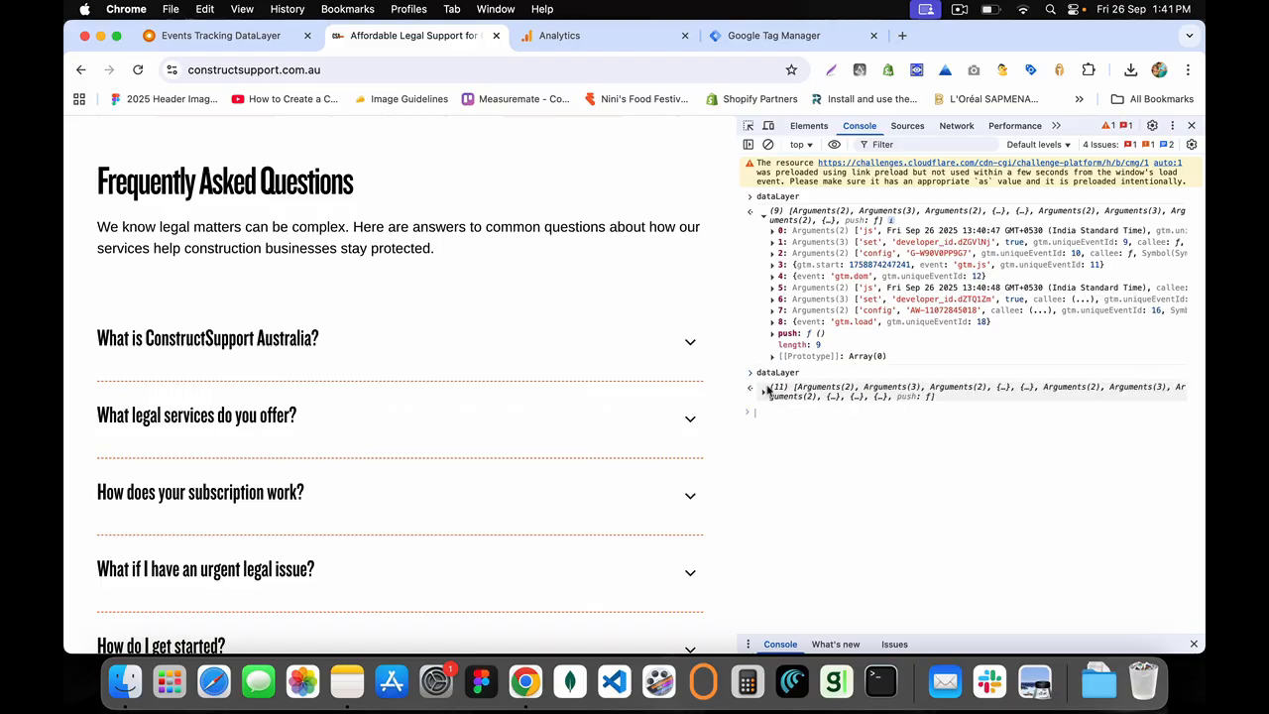
click(765, 395)
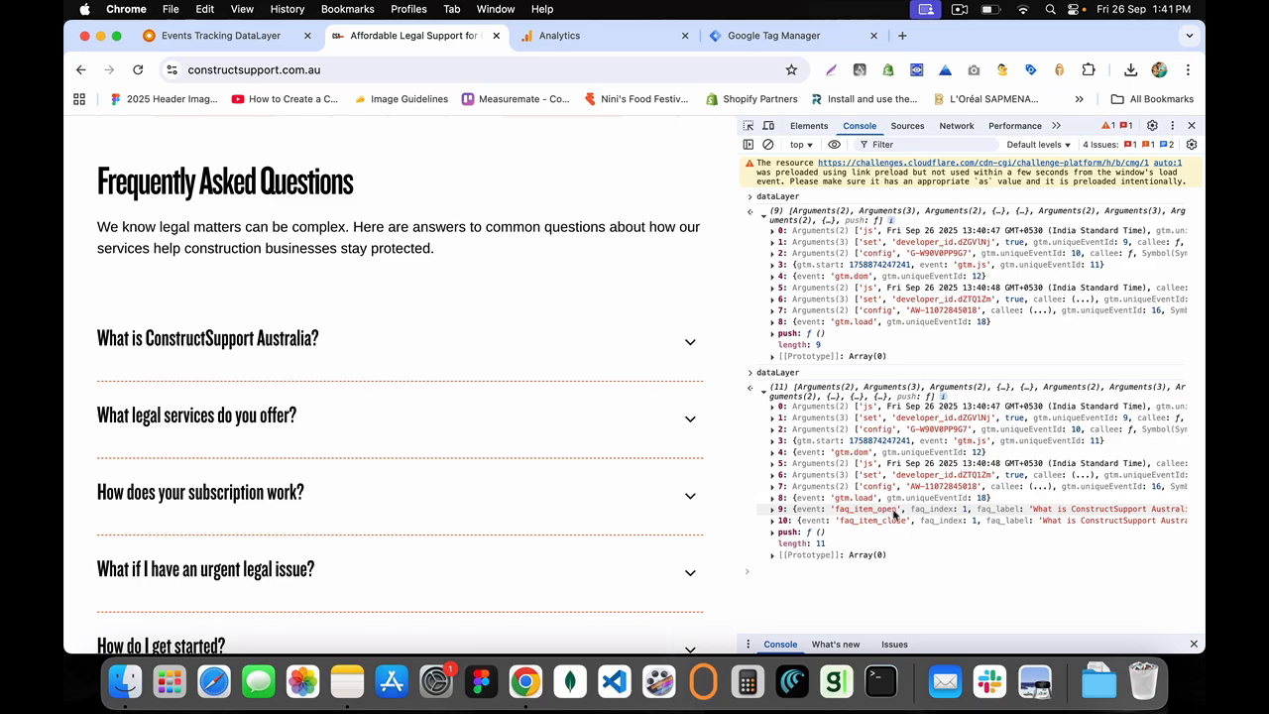
Expand the faq_item_open and faq_item_close entries, examine their faq_index and faq_label parameters, and collapse the close entry
click(895, 514)
scroll(853, 555, down, 1)
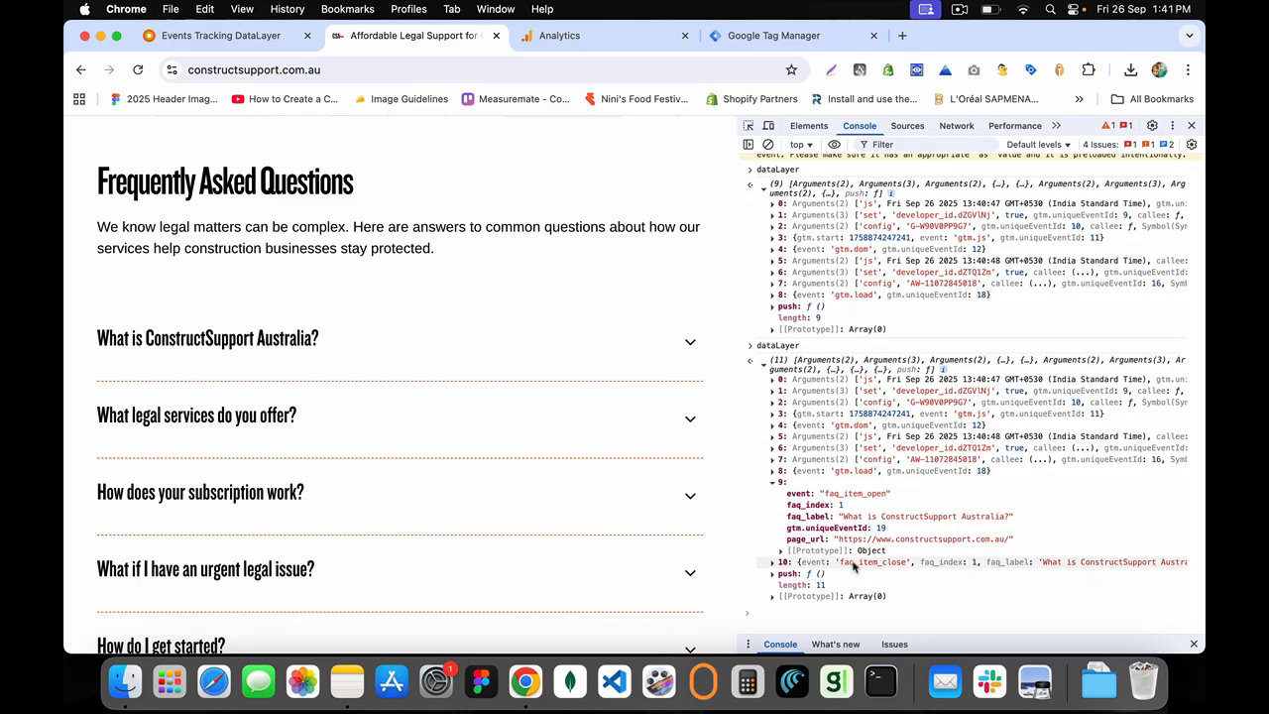
click(852, 563)
drag(841, 560, 1016, 560)
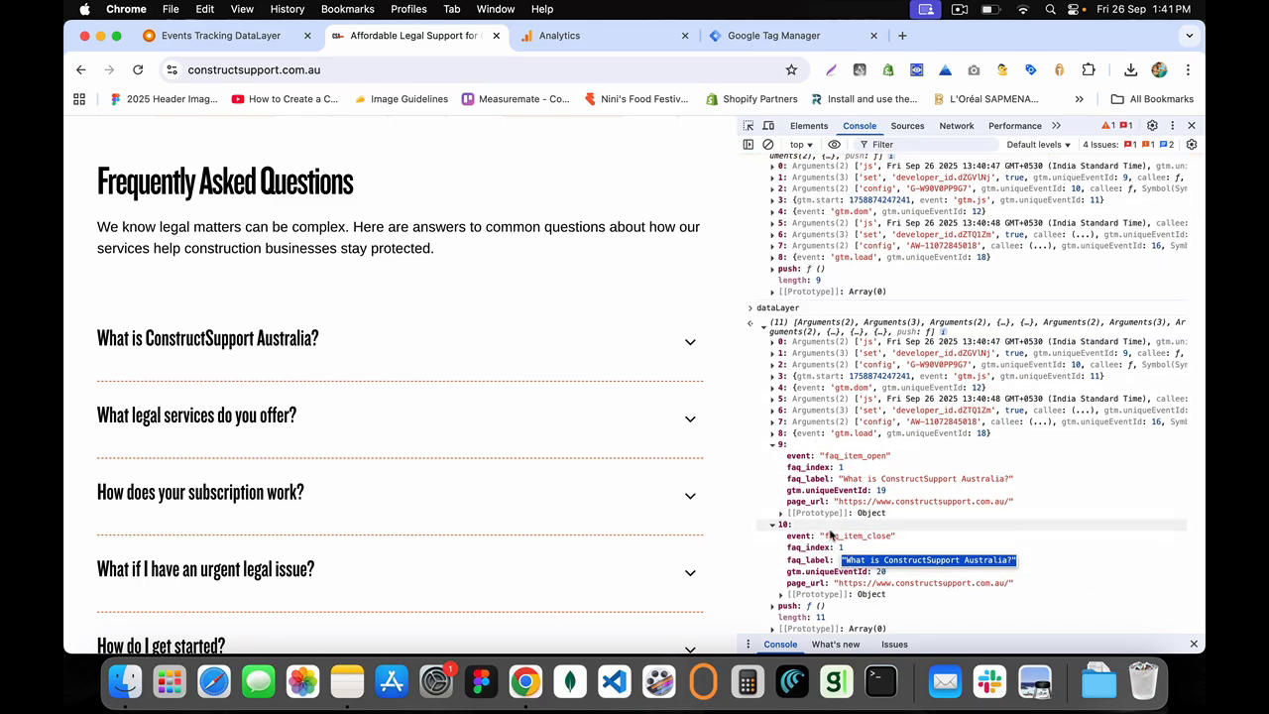
double_click(807, 547)
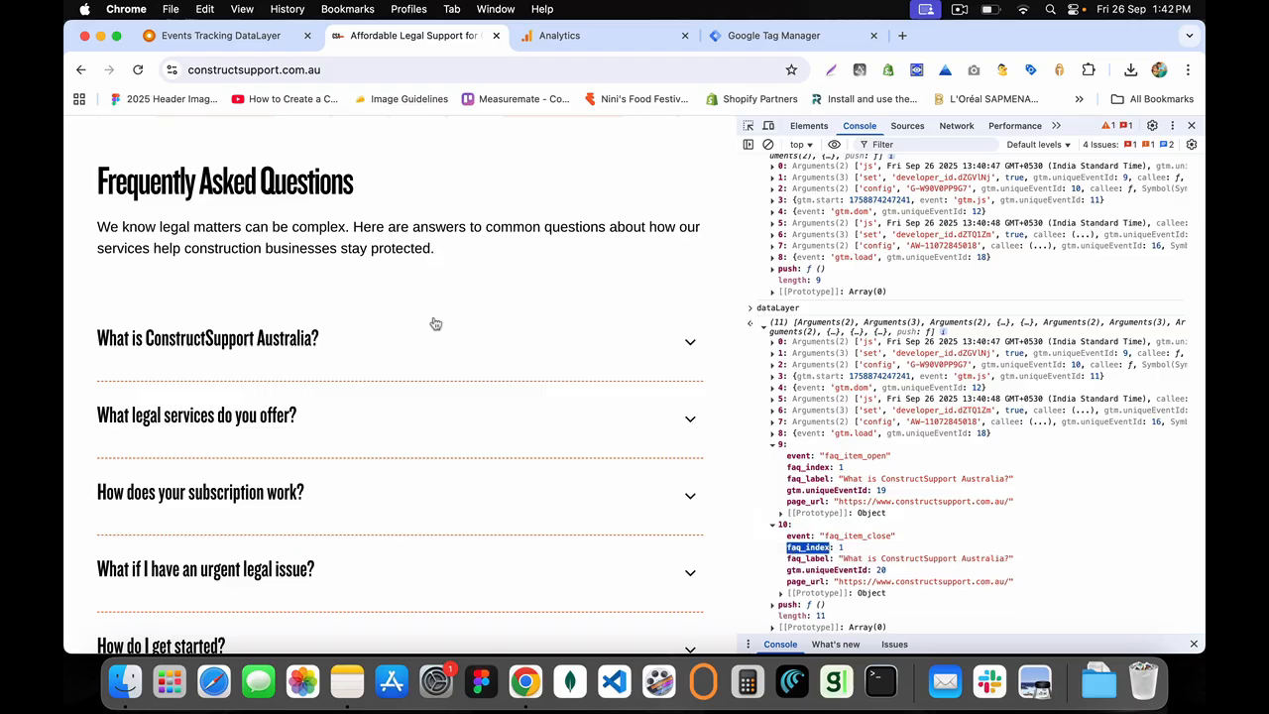
double_click(811, 559)
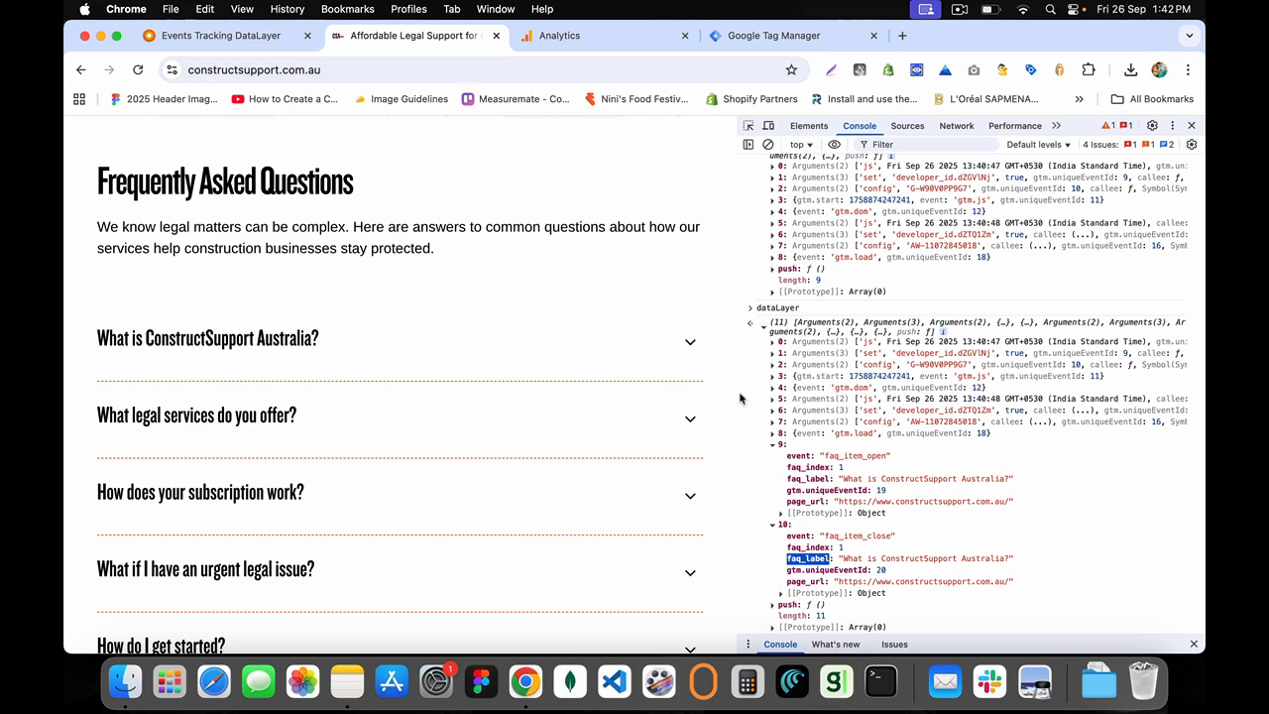
click(772, 525)
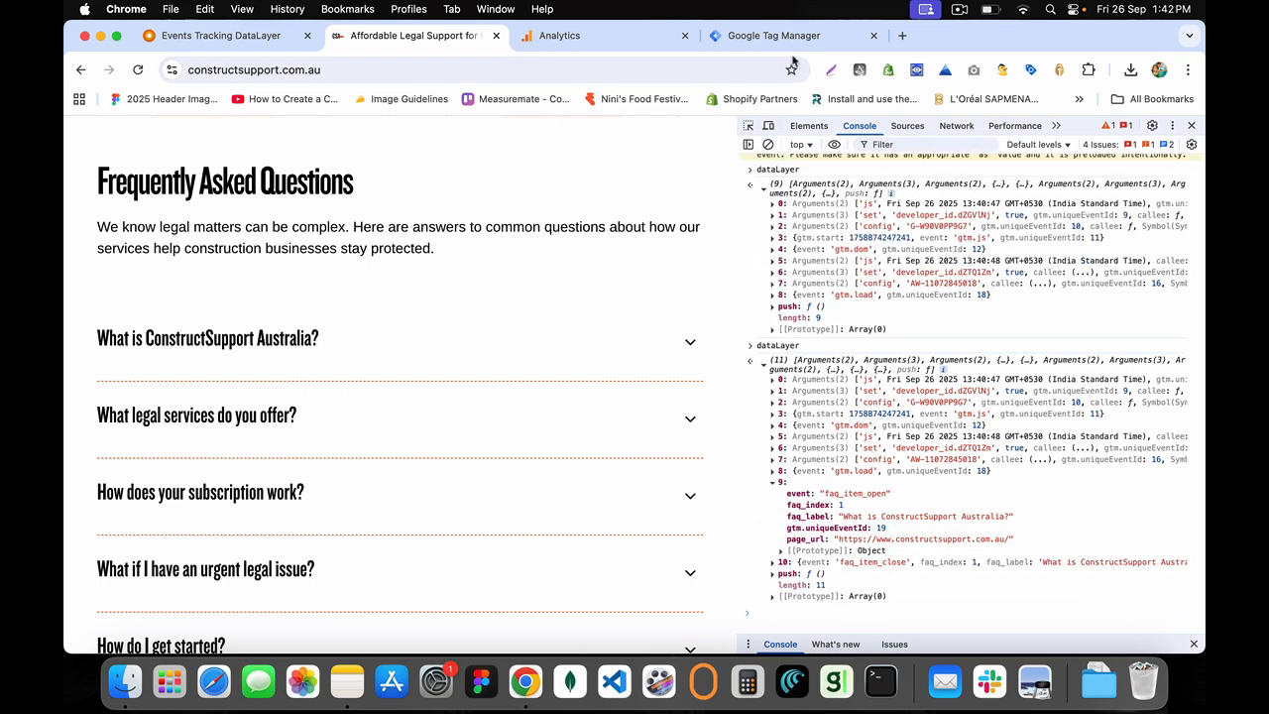
Switch to Google Tag Manager and check its account and container list for the ConstructSupport account
click(796, 37)
click(161, 361)
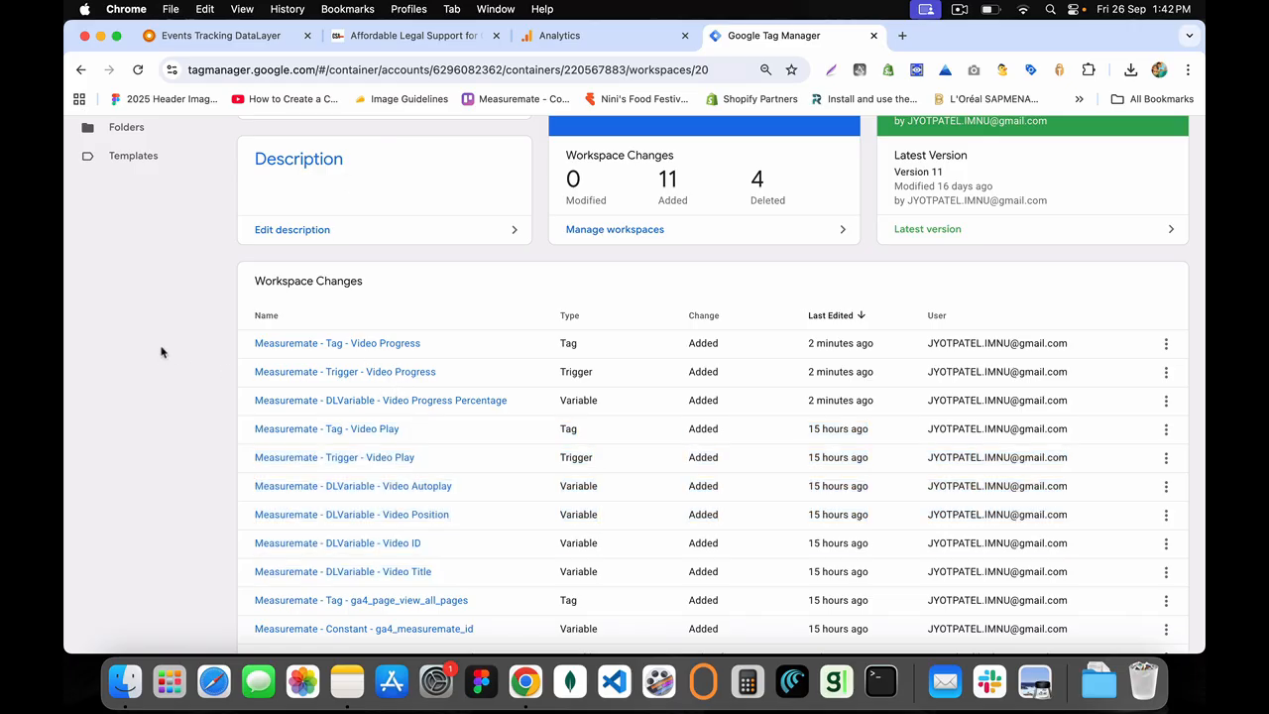
scroll(161, 351, up, 3)
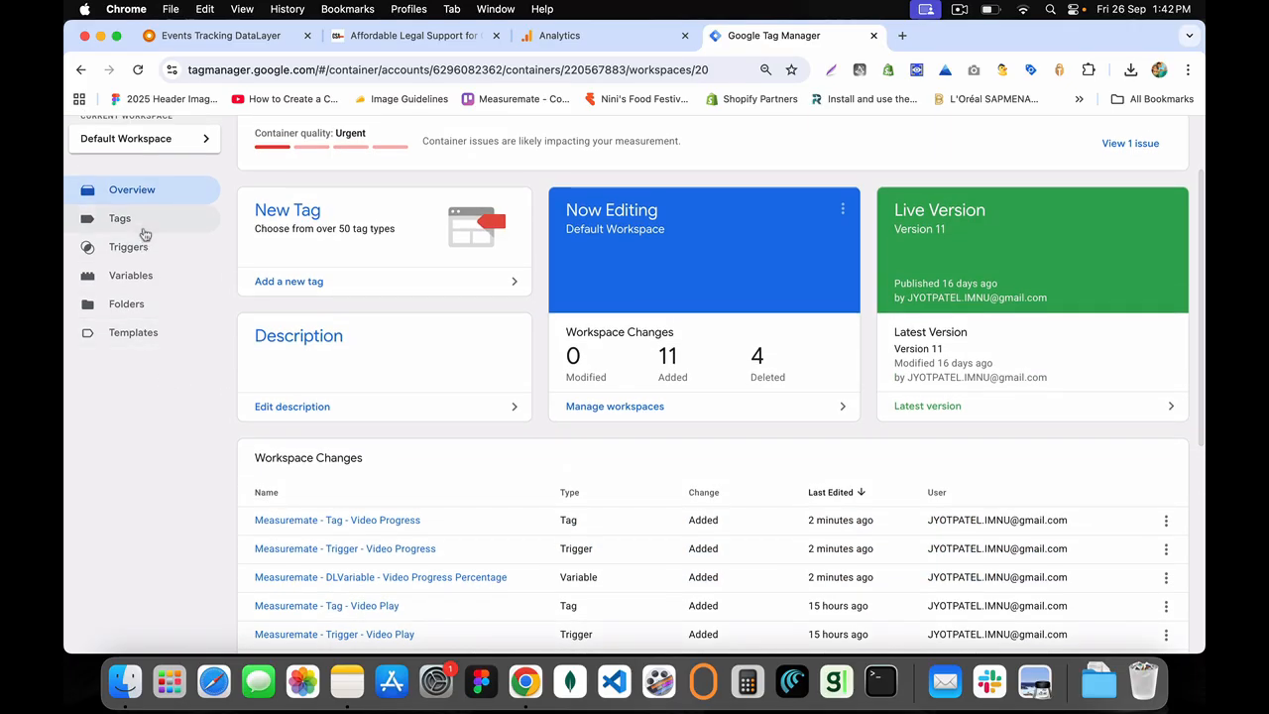
scroll(170, 204, up, 2)
click(312, 146)
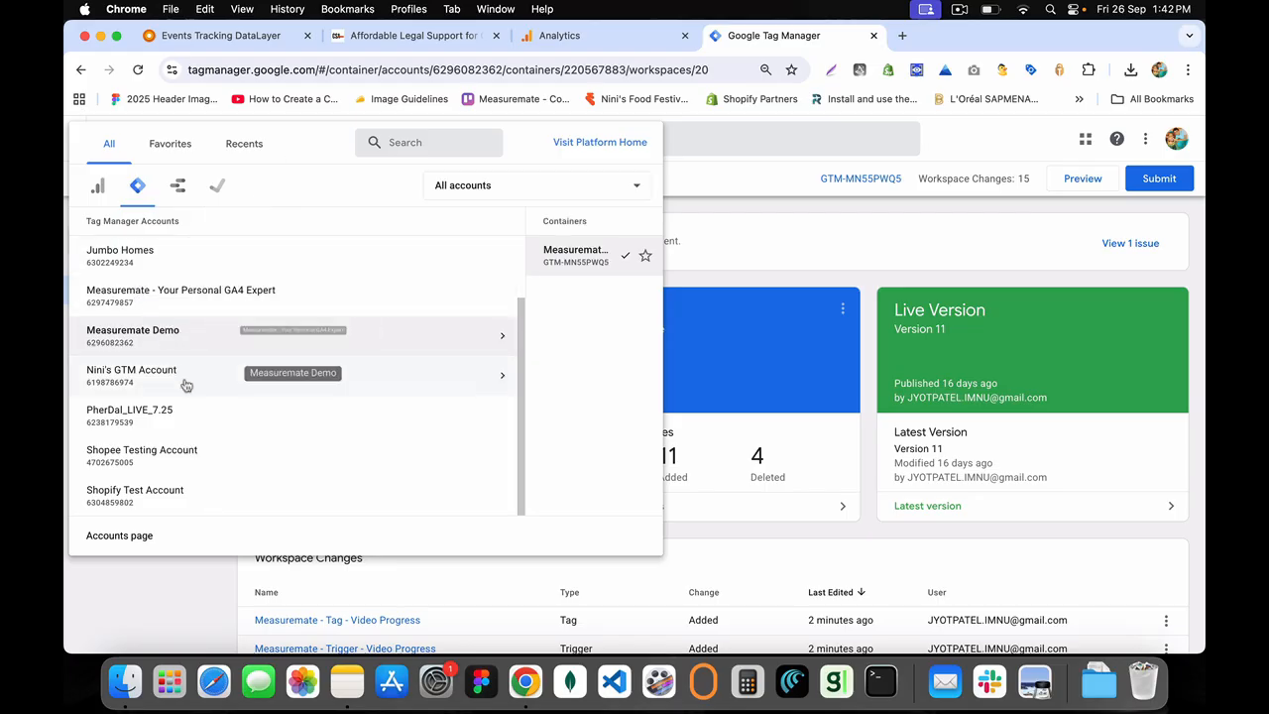
click(264, 344)
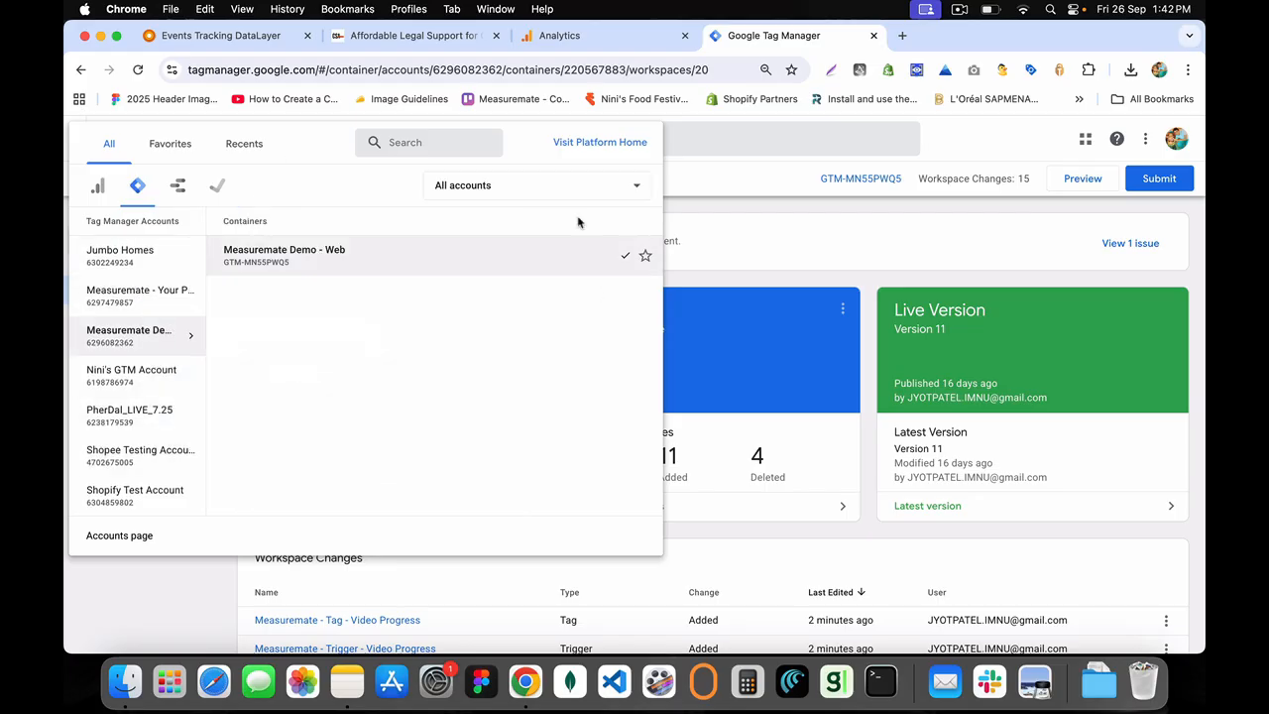
click(550, 186)
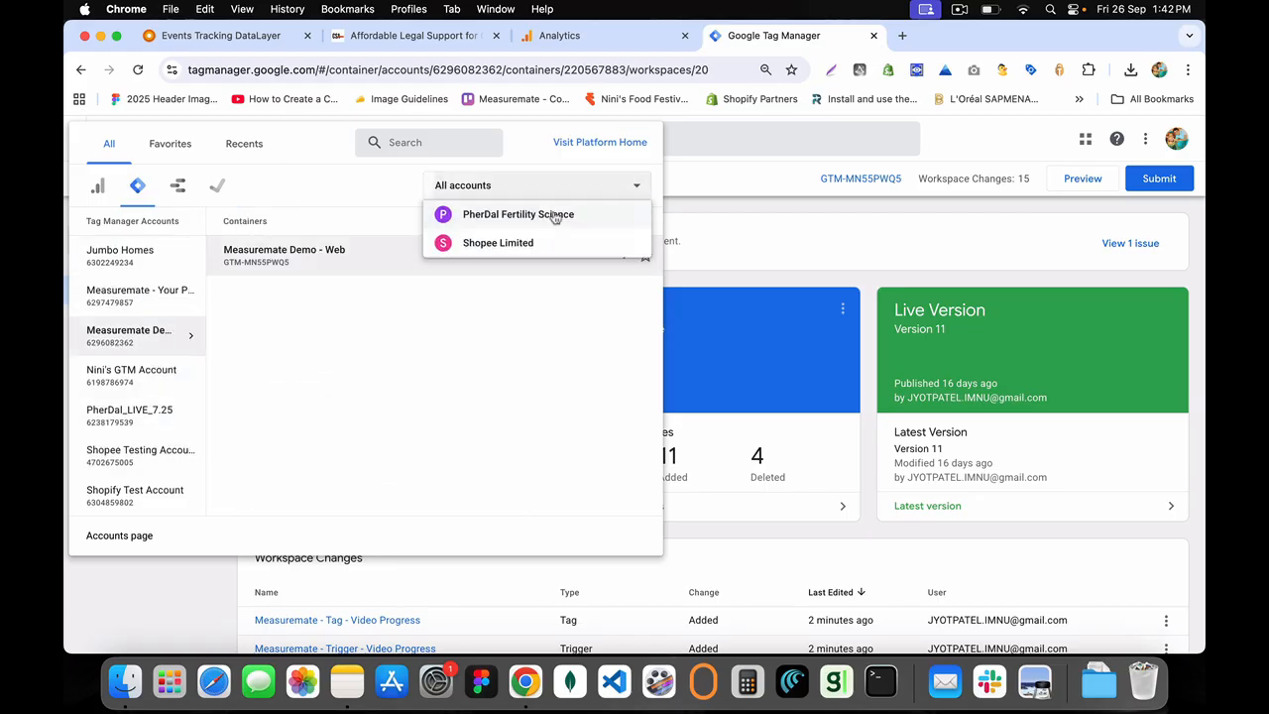
click(749, 189)
Switch Tag Manager to the other signed-in Google account and open the ConstructSupport Australia container
click(1179, 145)
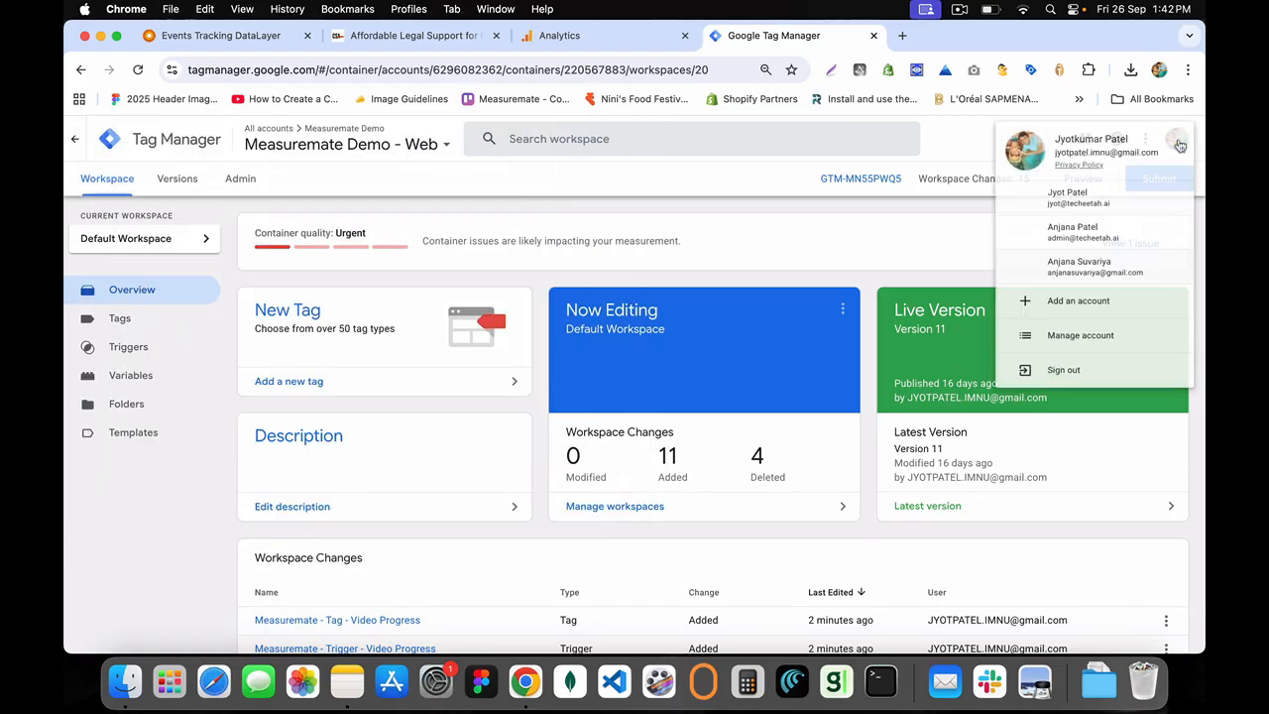
click(1071, 215)
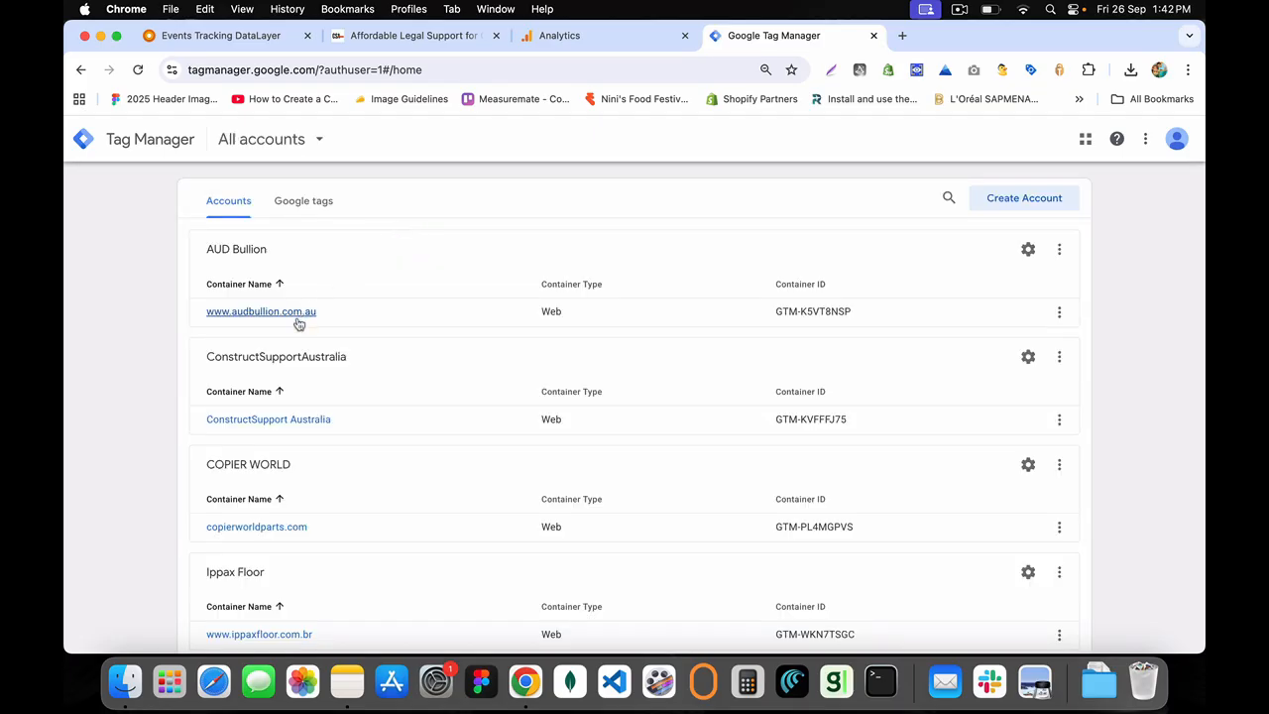
click(274, 428)
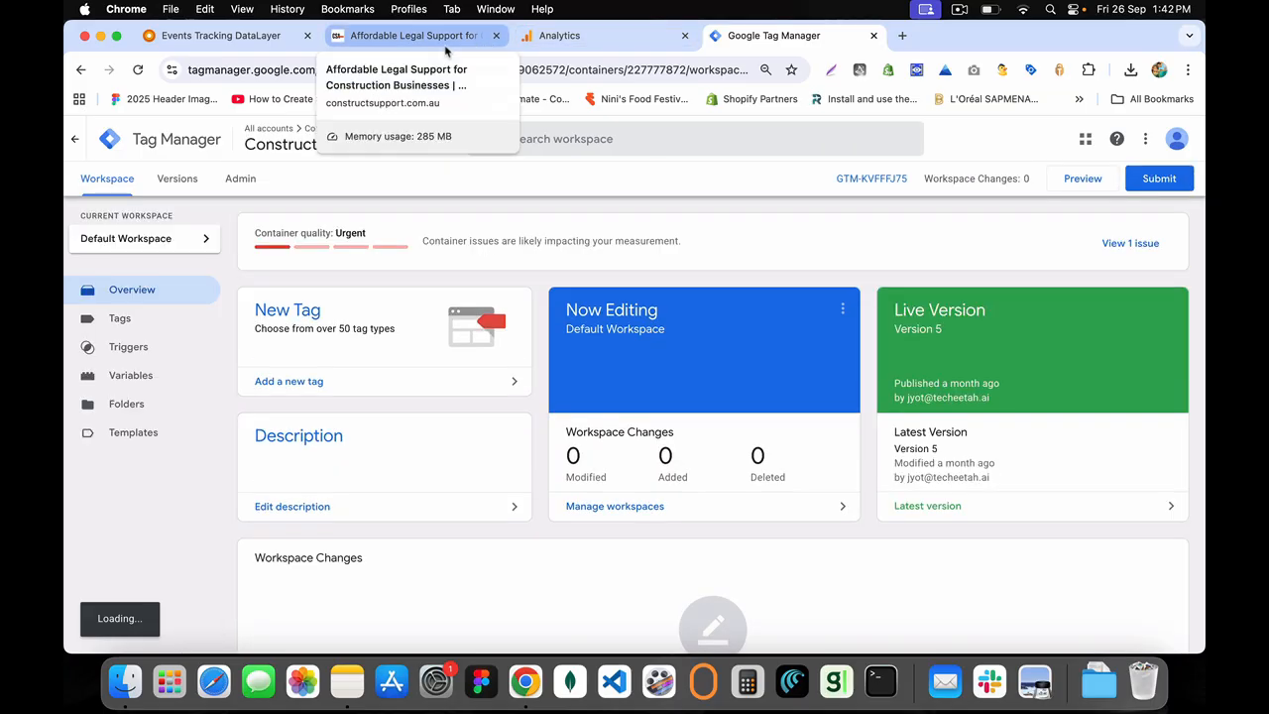
Open the tag "Measuremate - Custom HTML - DataLayer Code" and look through its script to the end
click(121, 320)
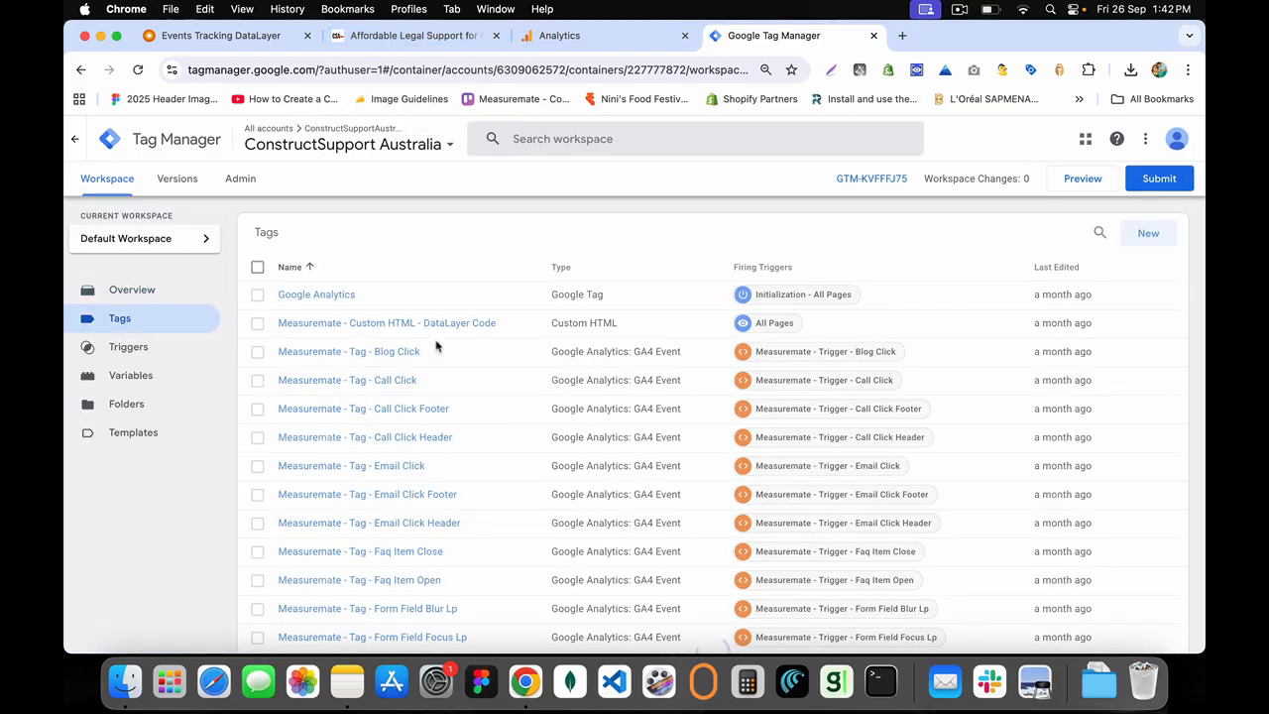
click(352, 328)
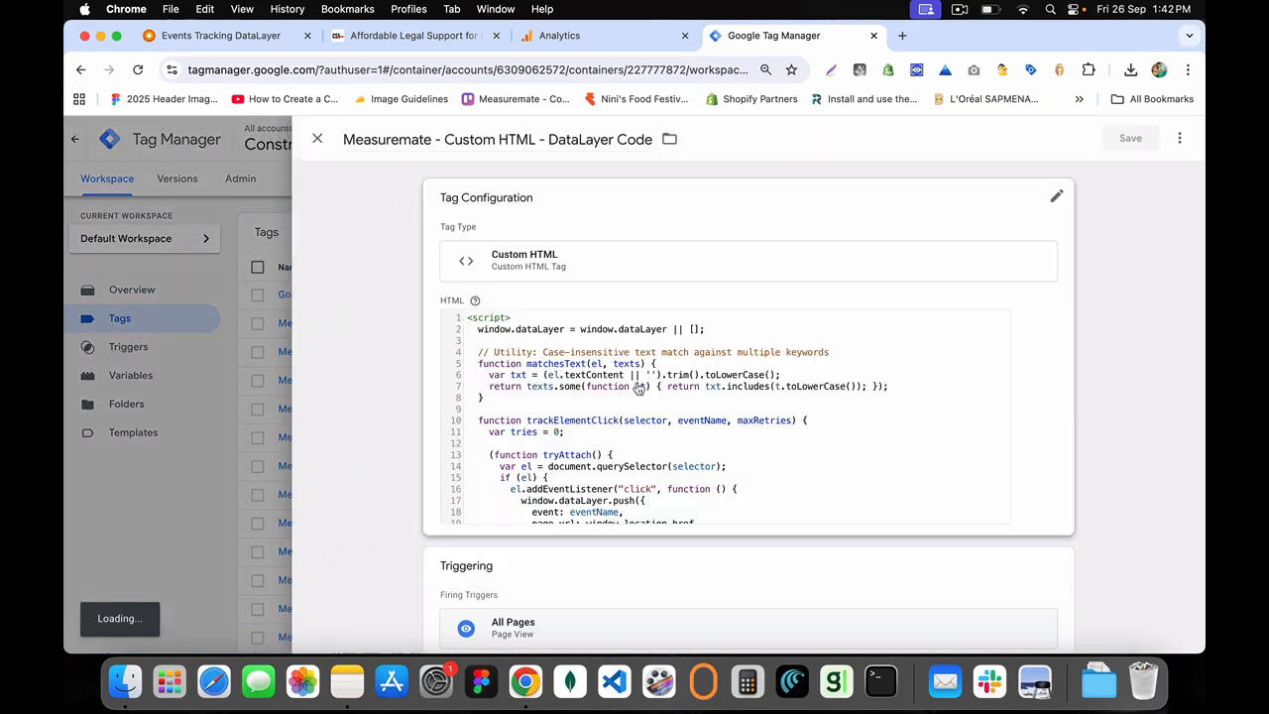
scroll(650, 443, down, 15)
scroll(650, 443, down, 20)
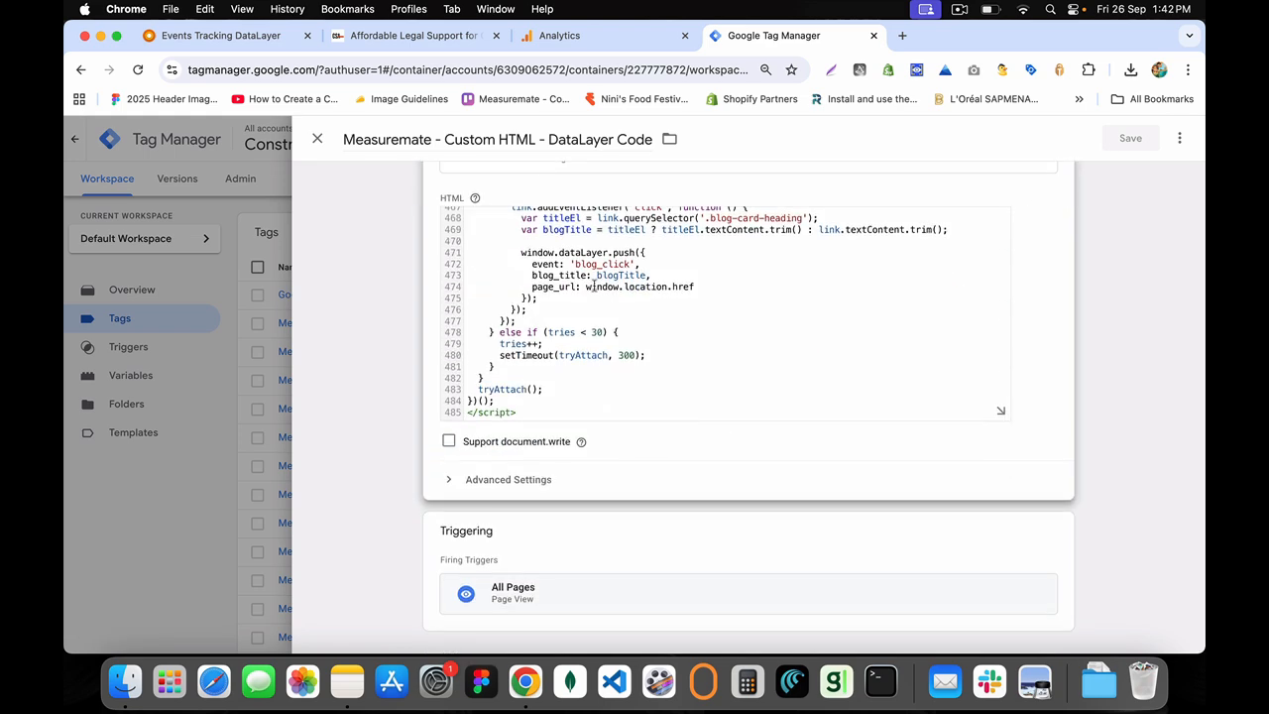
Search the tag's HTML for "faq_" and examine the FAQ accordion tracking function
scroll(593, 286, up, 4)
key(cmd+f)
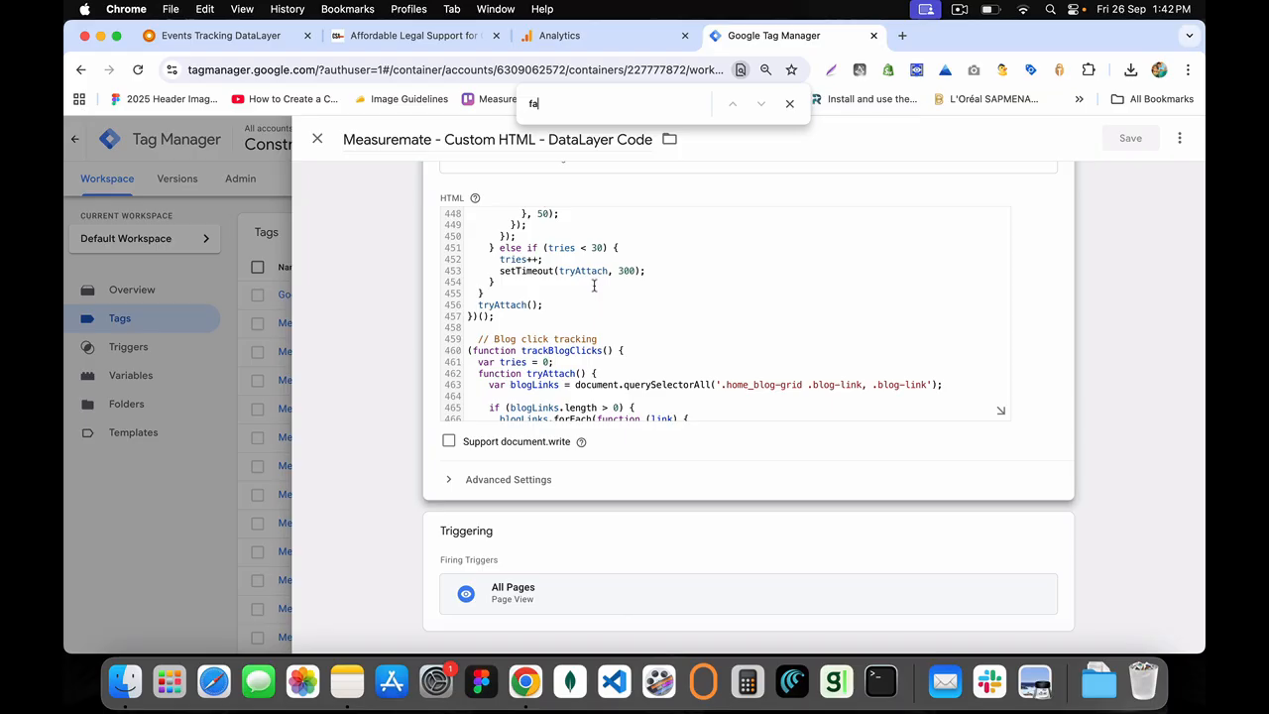
text(faq_)
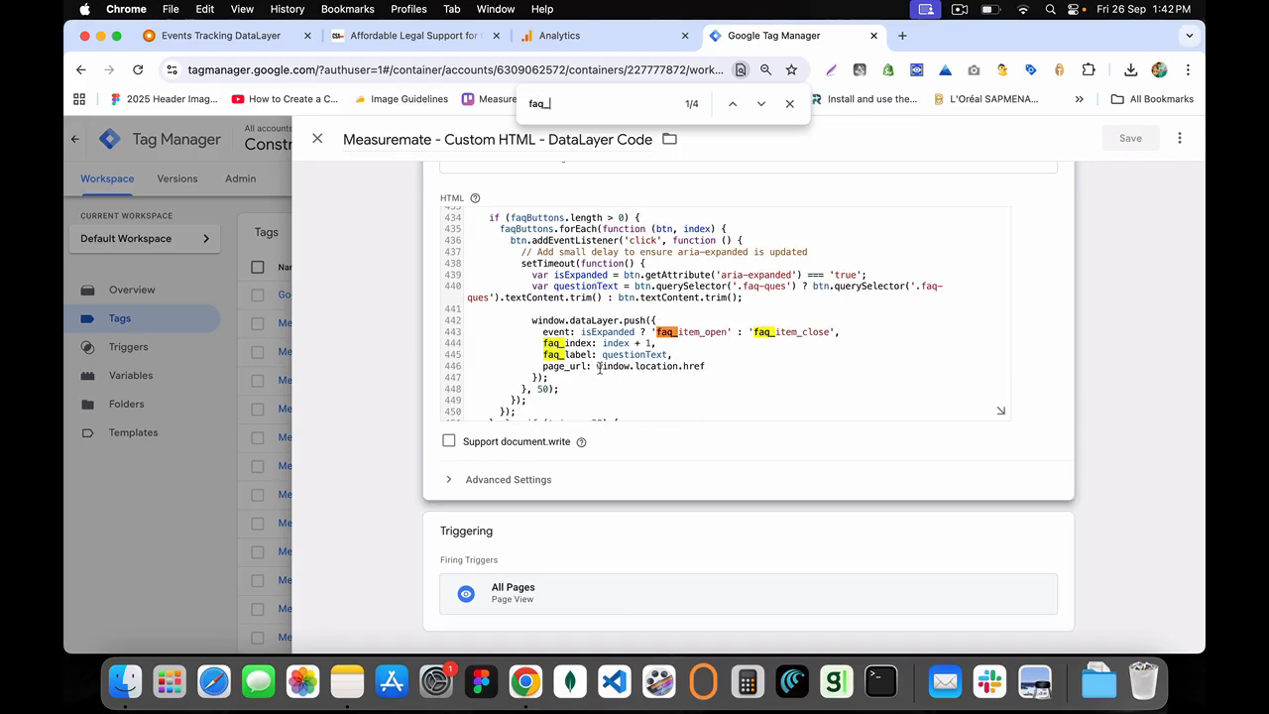
scroll(598, 368, up, 3)
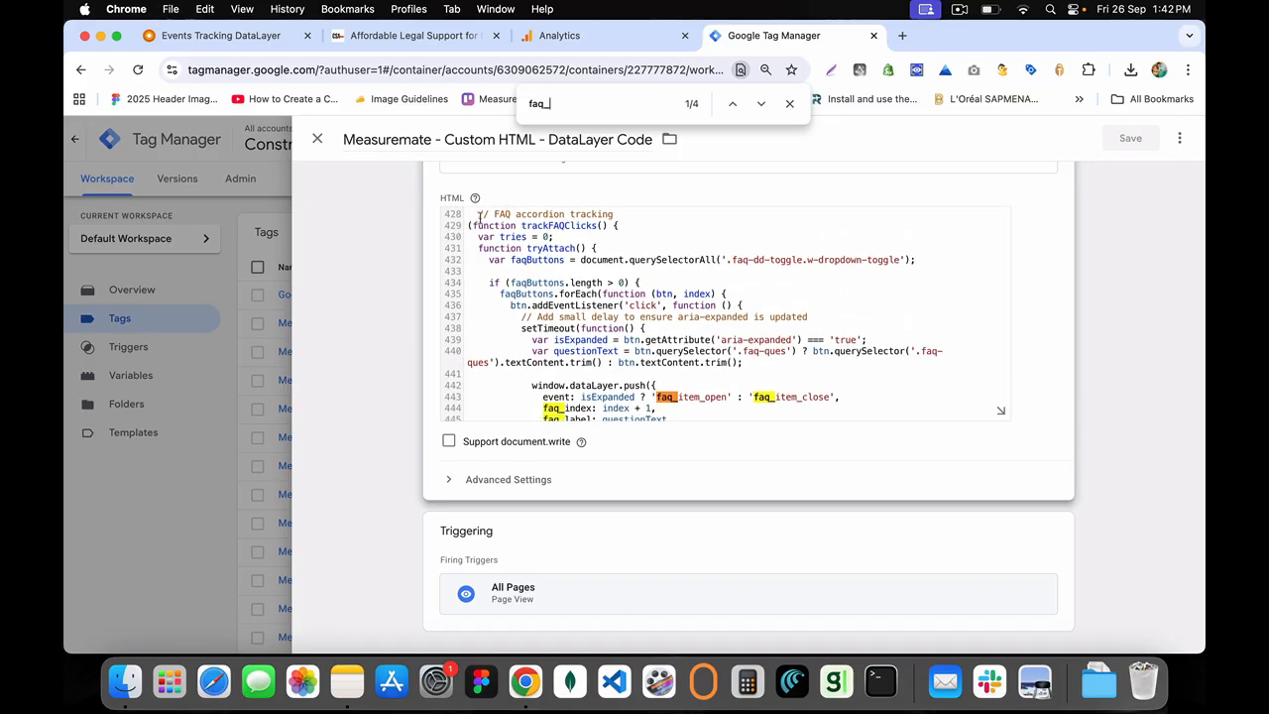
Select the whole FAQ accordion tracking function in the tag's HTML for copying and close Google Tag Manager
drag(516, 217, 630, 421)
key(super+c)
scroll(628, 375, down, 5)
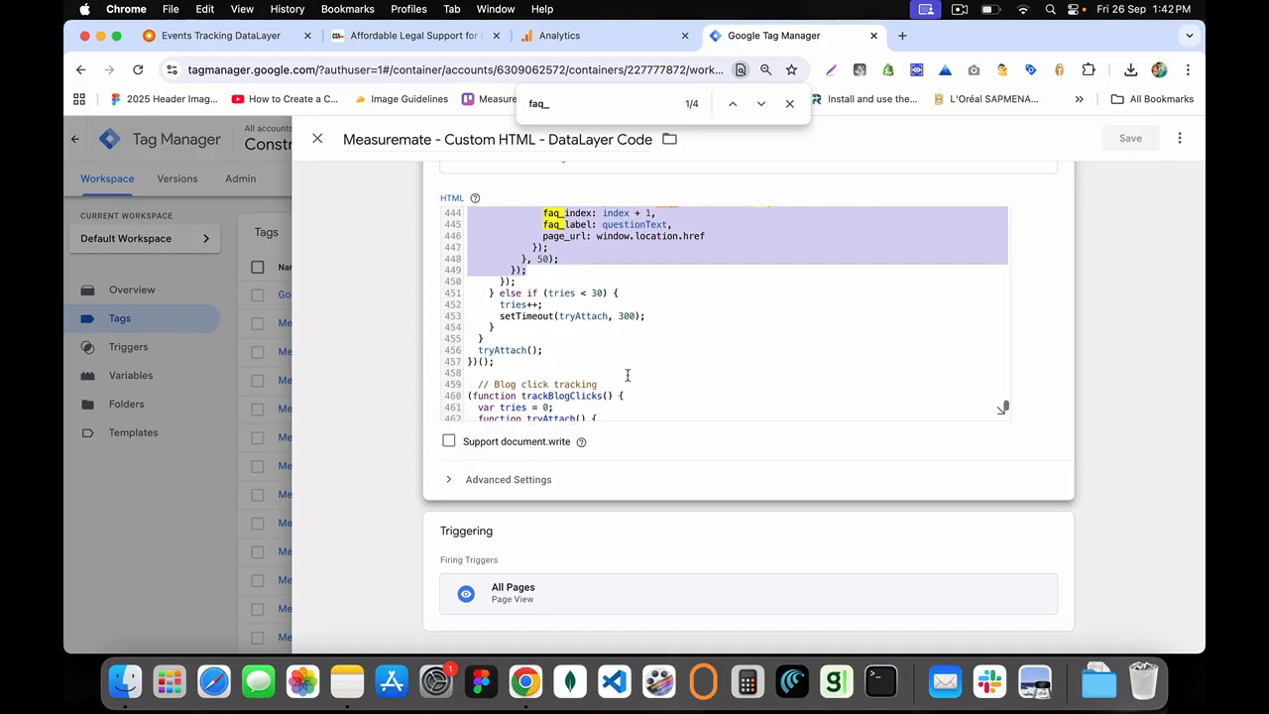
drag(627, 375, 578, 358)
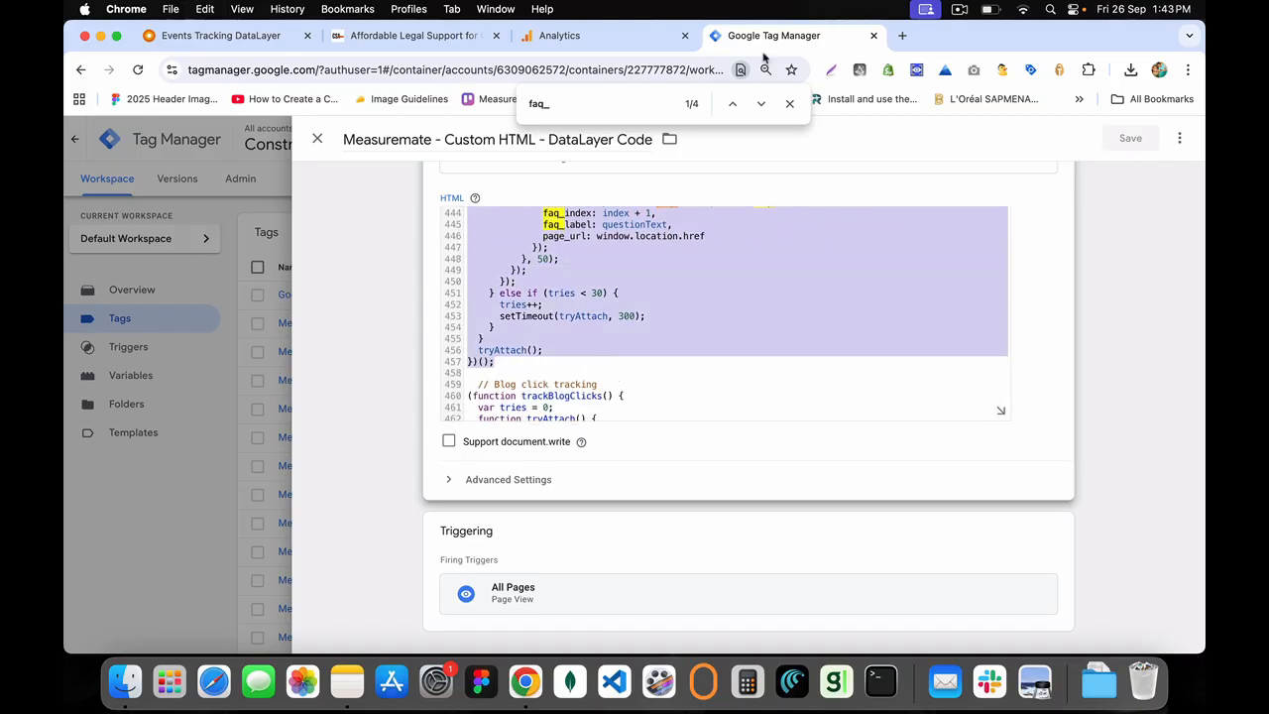
click(872, 36)
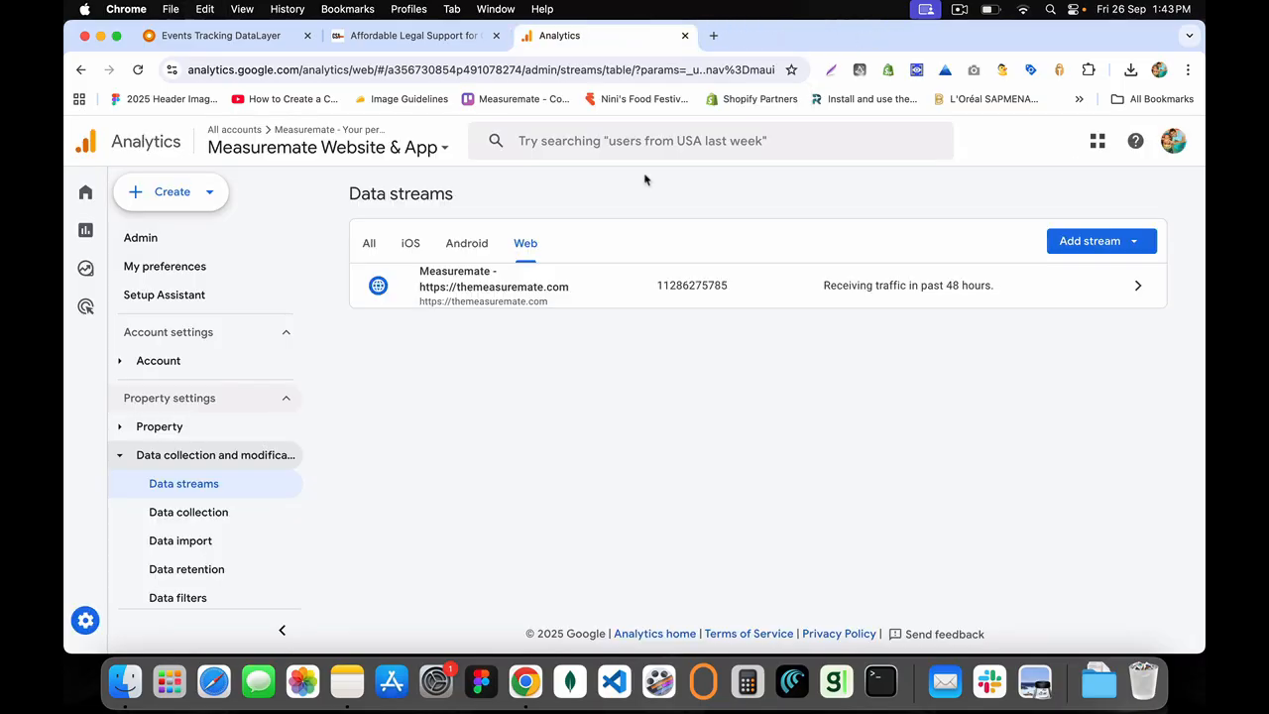
Switch to Notes and paste the FAQ accordion tracking function below the video parameter names
click(347, 680)
click(959, 273)
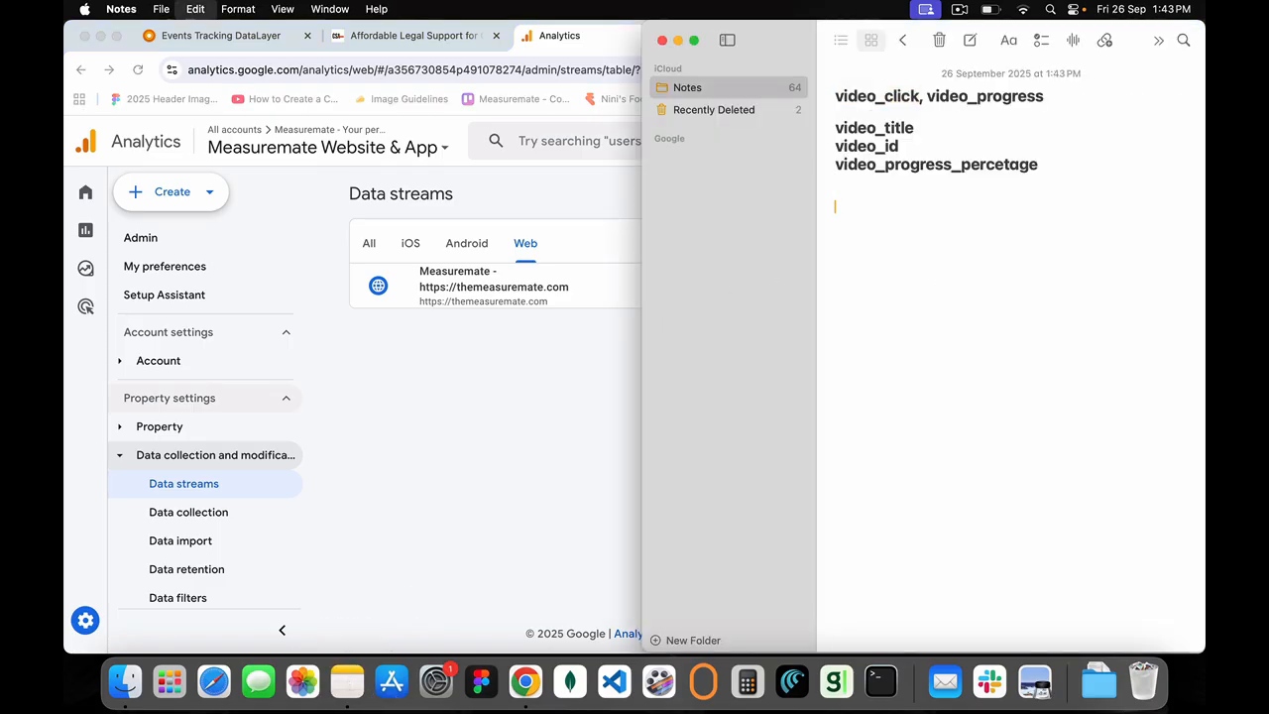
key(super+v)
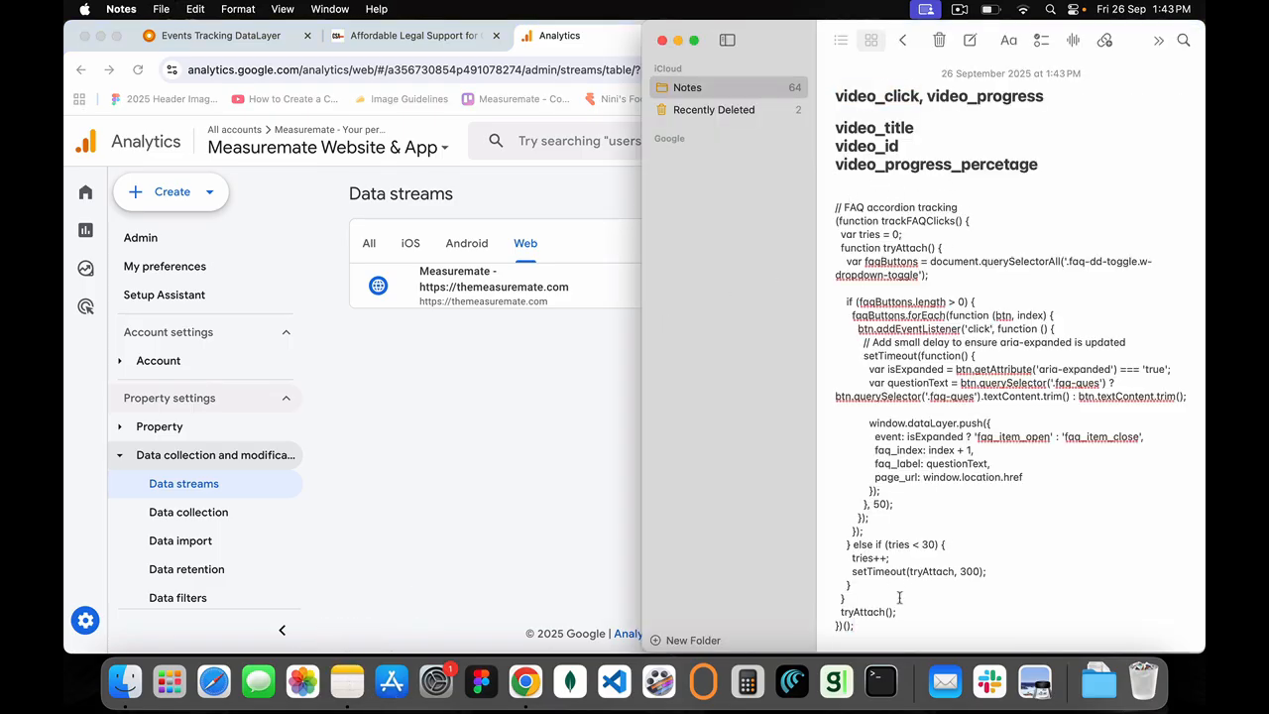
Format the pasted FAQ code with the Title style without bold, and widen the Notes window
drag(887, 625, 837, 201)
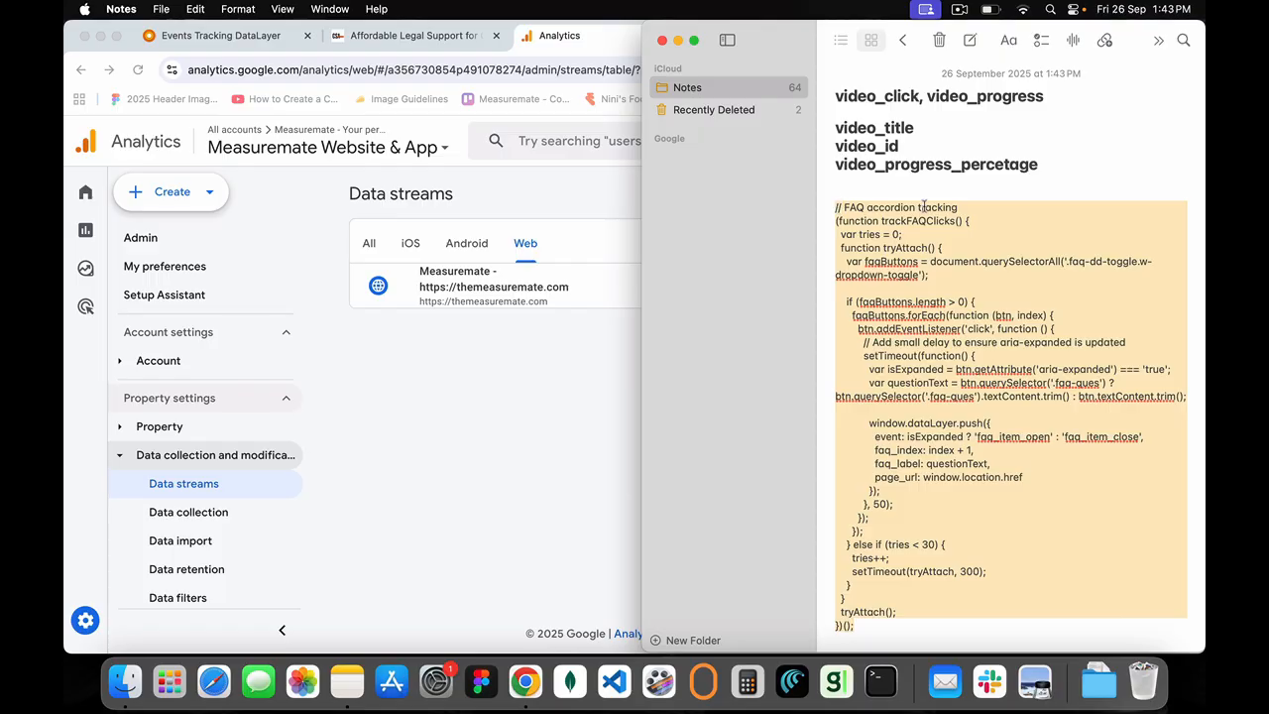
click(1008, 40)
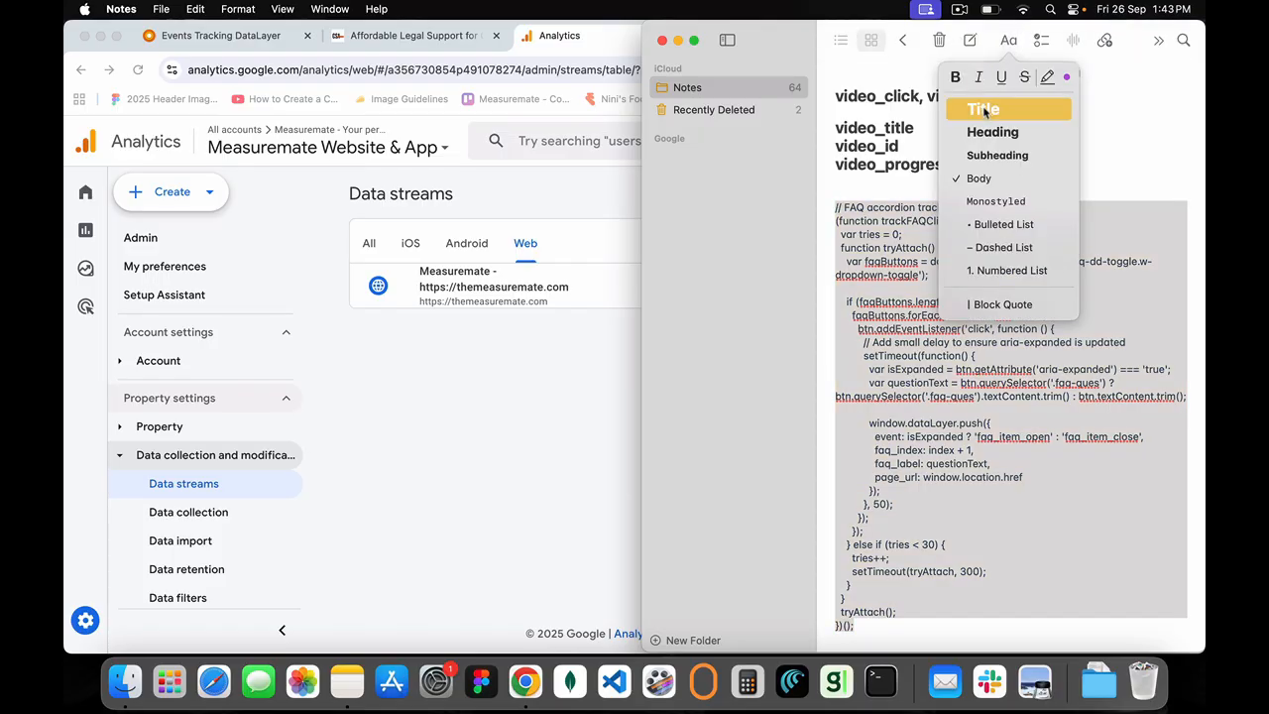
click(983, 107)
key(super+b)
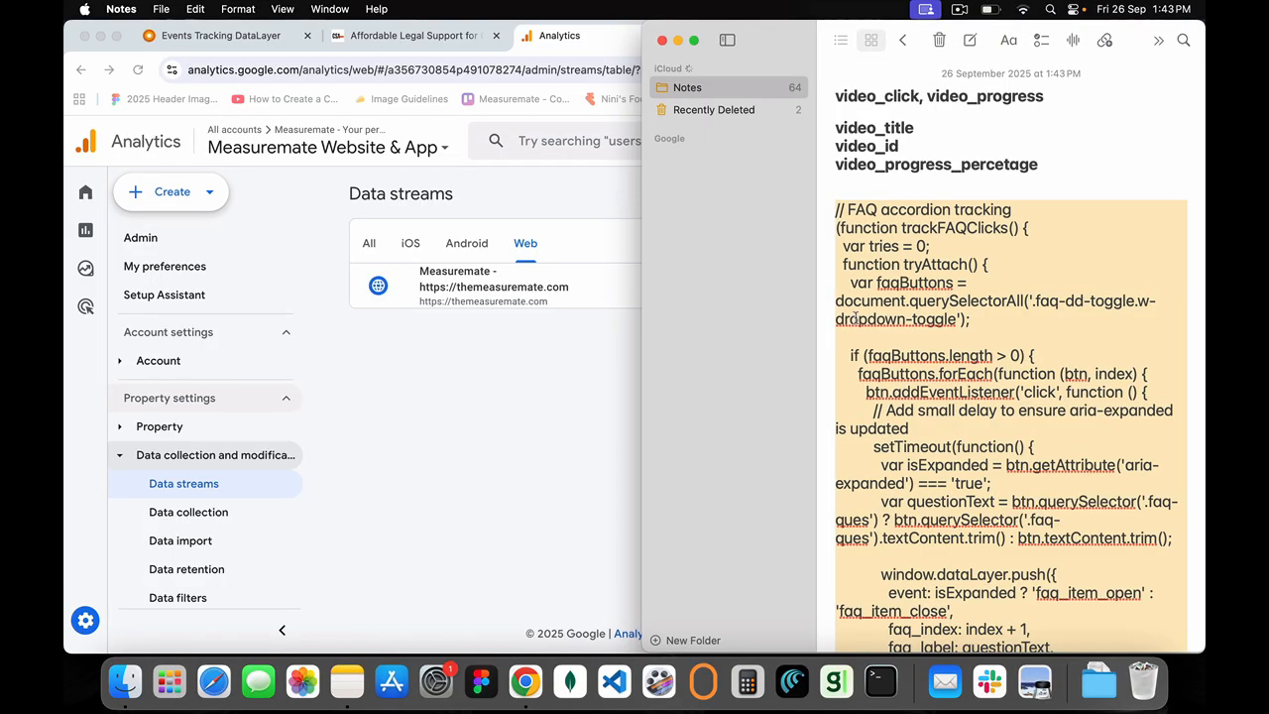
drag(525, 301, 355, 297)
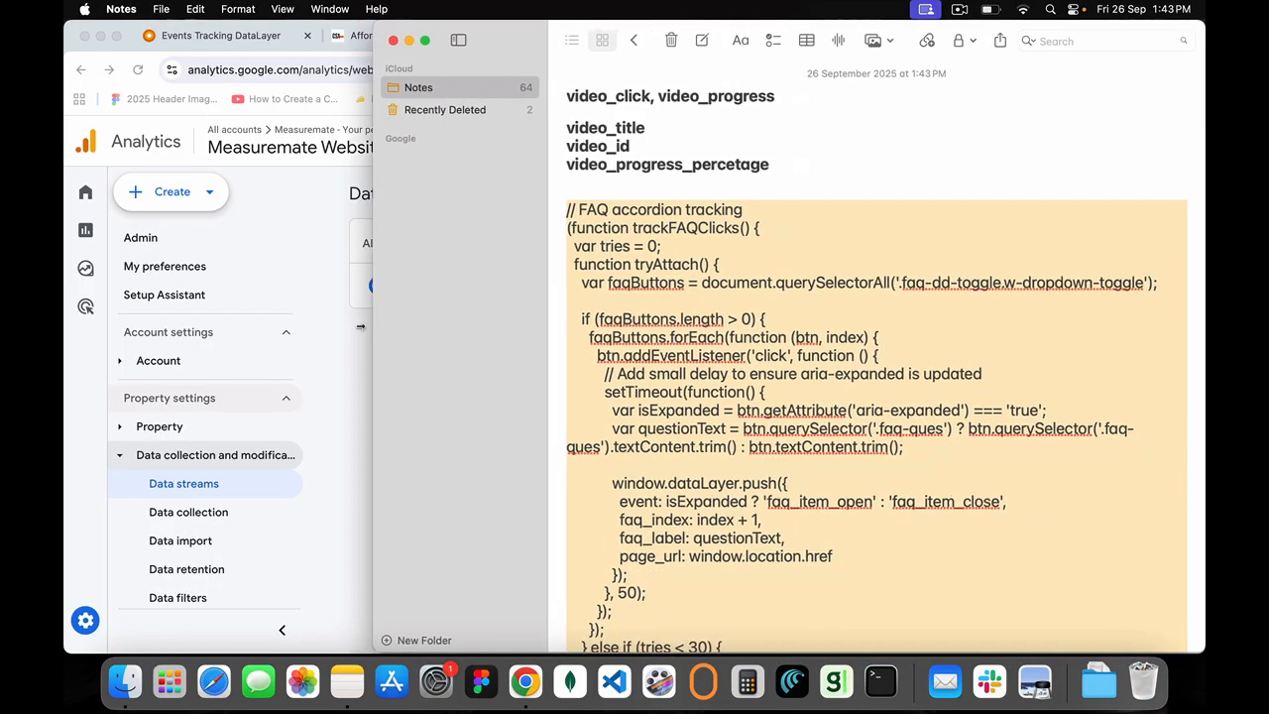
Examine the opening of the FAQ accordion code and the scope of its trackFAQClicks function
click(649, 251)
double_click(617, 212)
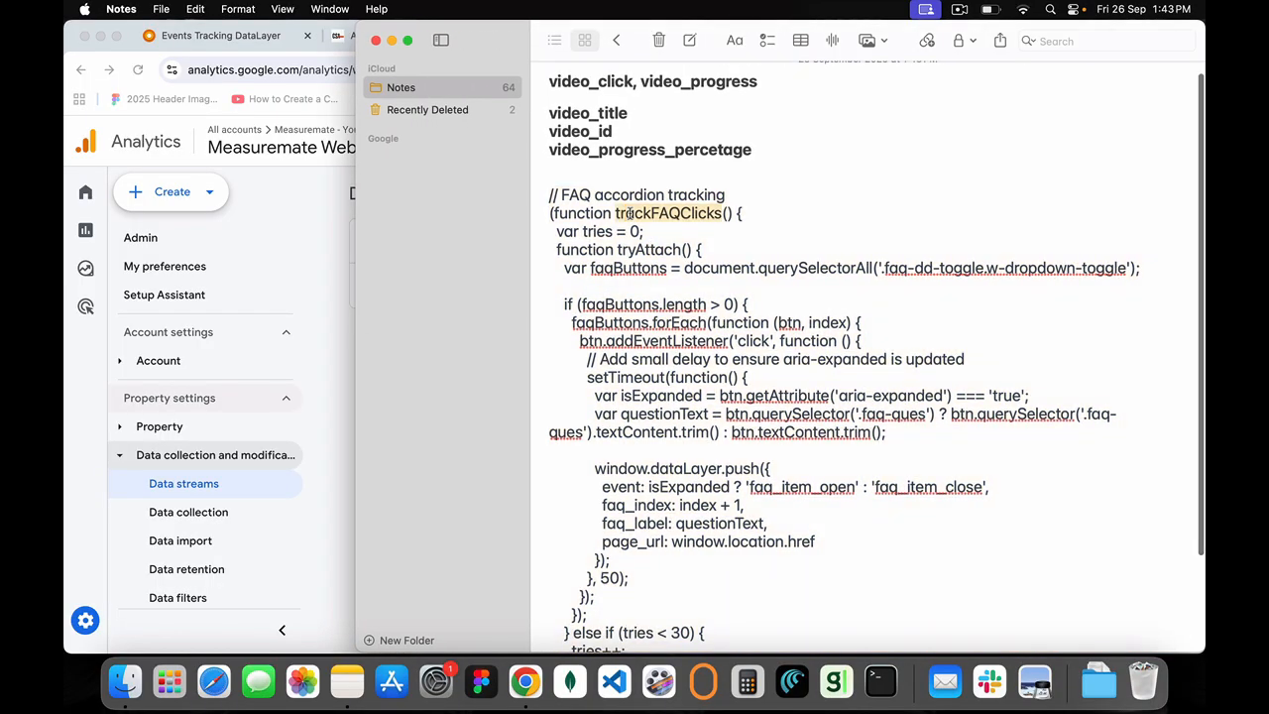
drag(745, 213, 696, 607)
click(550, 195)
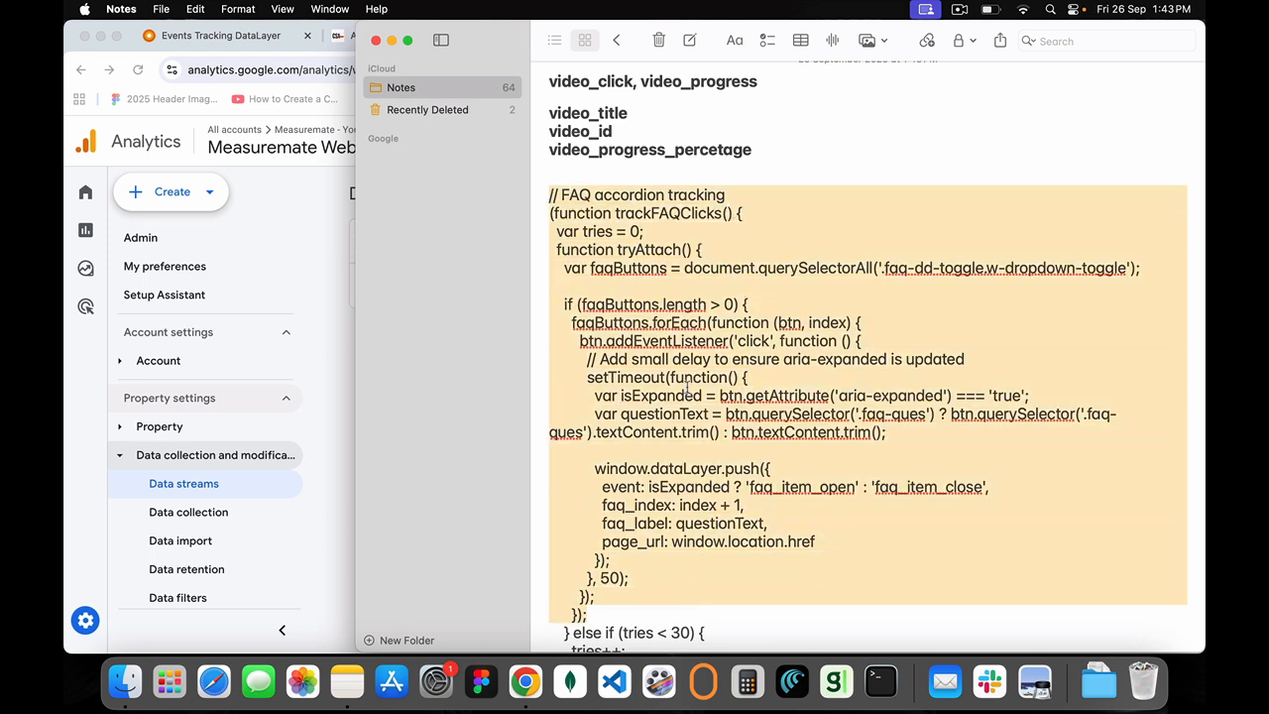
double_click(650, 214)
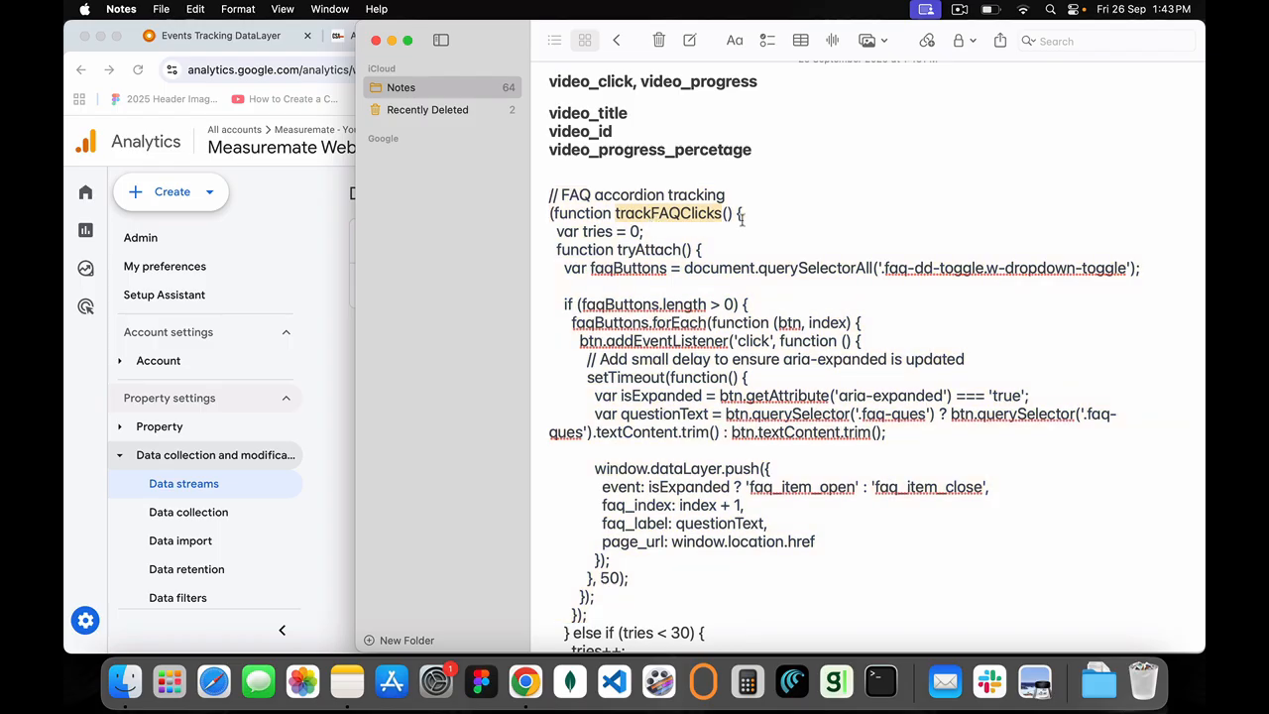
triple_click(554, 196)
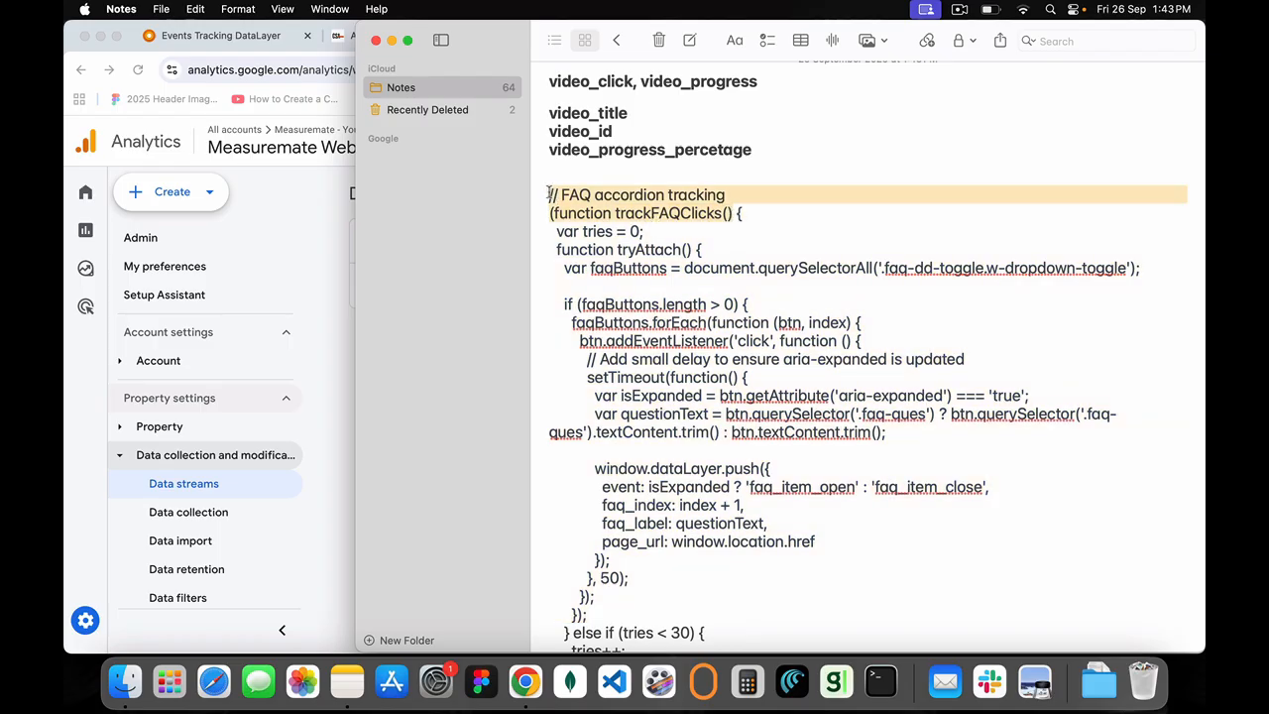
click(550, 196)
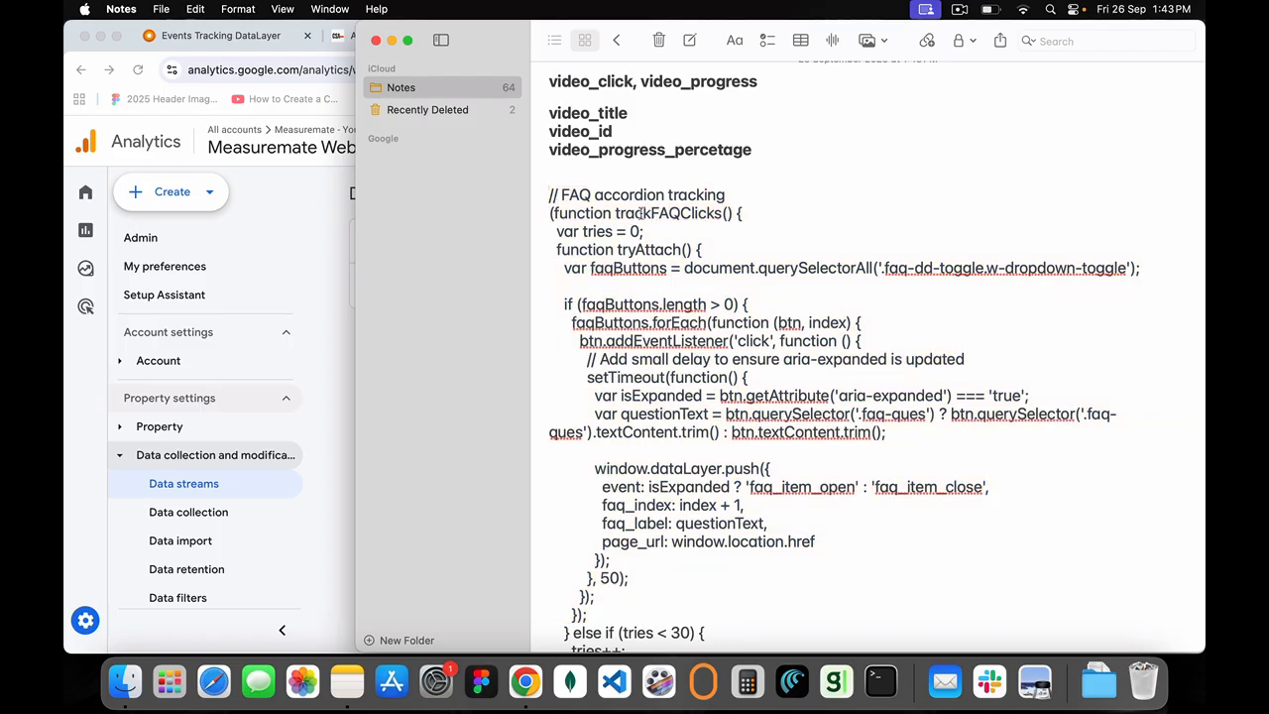
Examine the faqButtons selector, the click listener block and the isExpanded and questionText variables in the FAQ code
drag(563, 267, 806, 283)
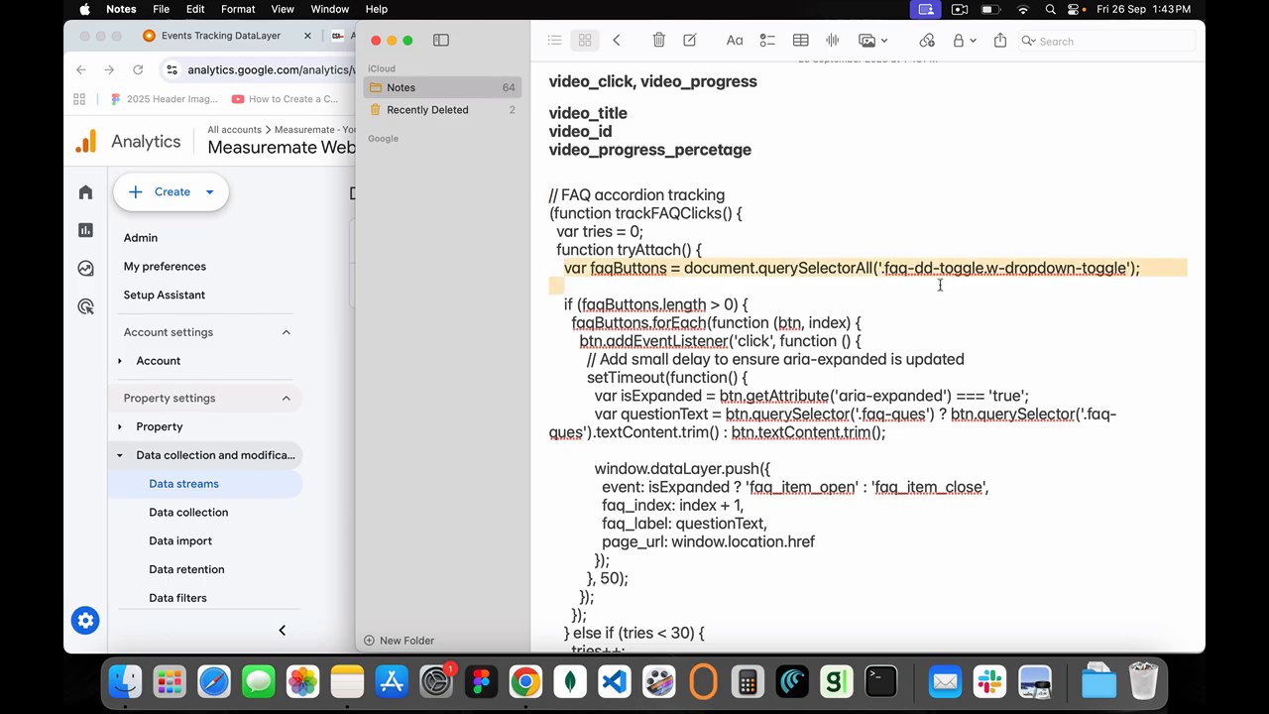
drag(939, 285, 608, 300)
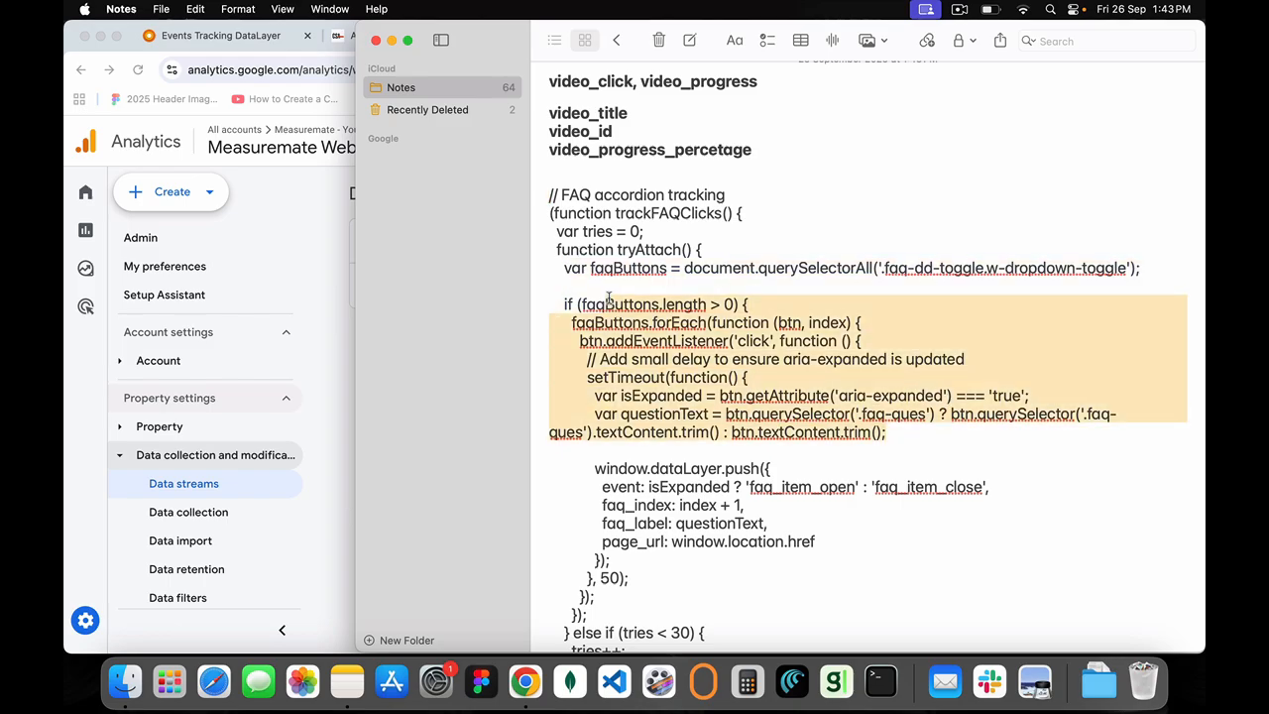
drag(878, 268, 1112, 267)
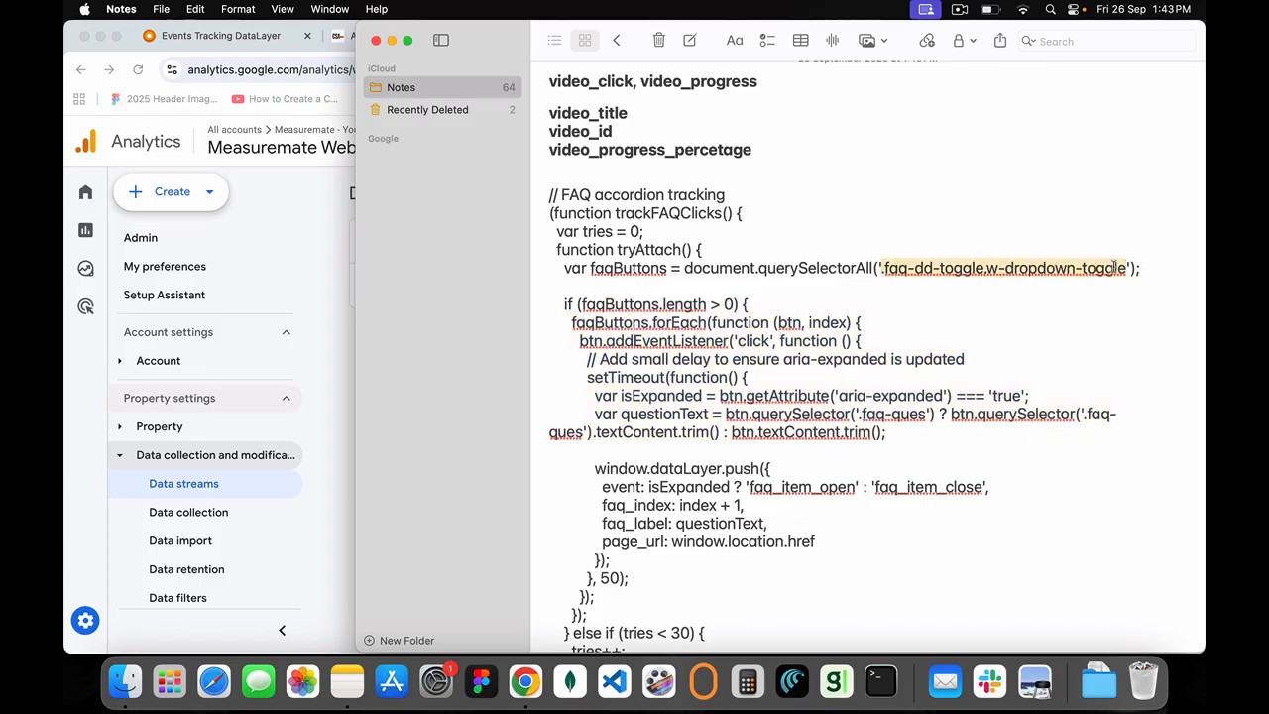
drag(557, 305, 811, 486)
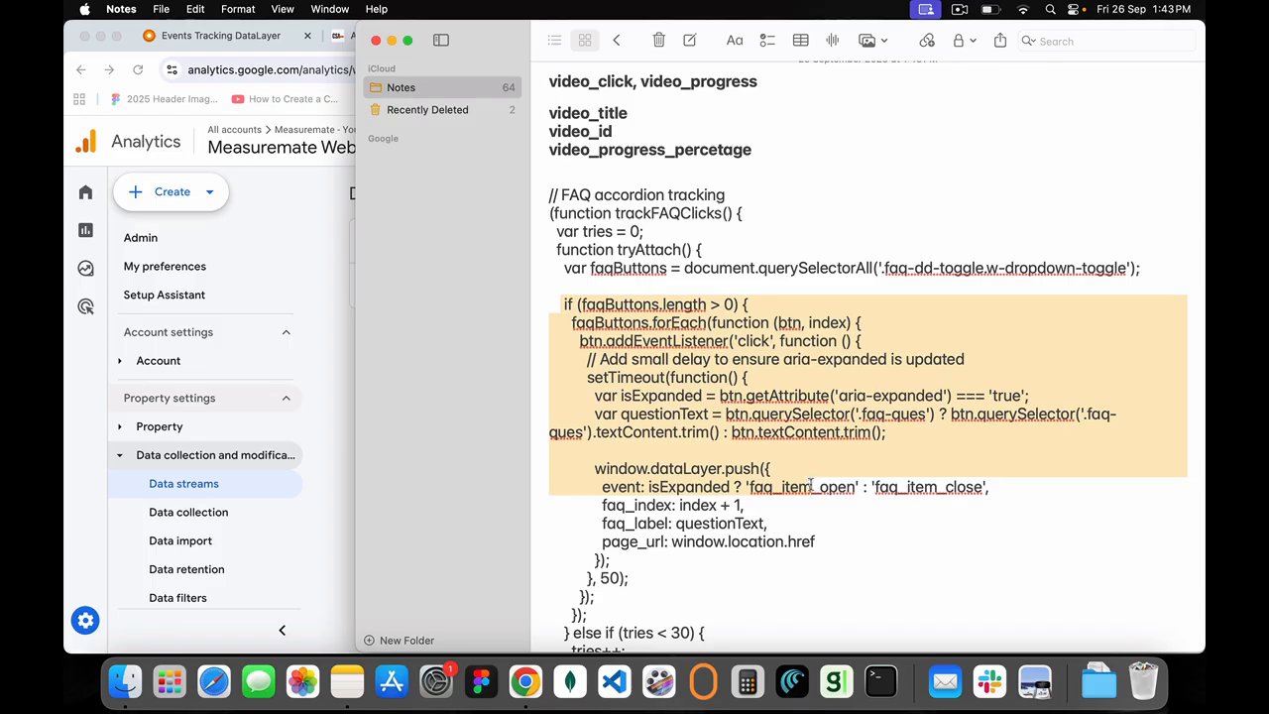
click(766, 361)
drag(594, 398, 738, 396)
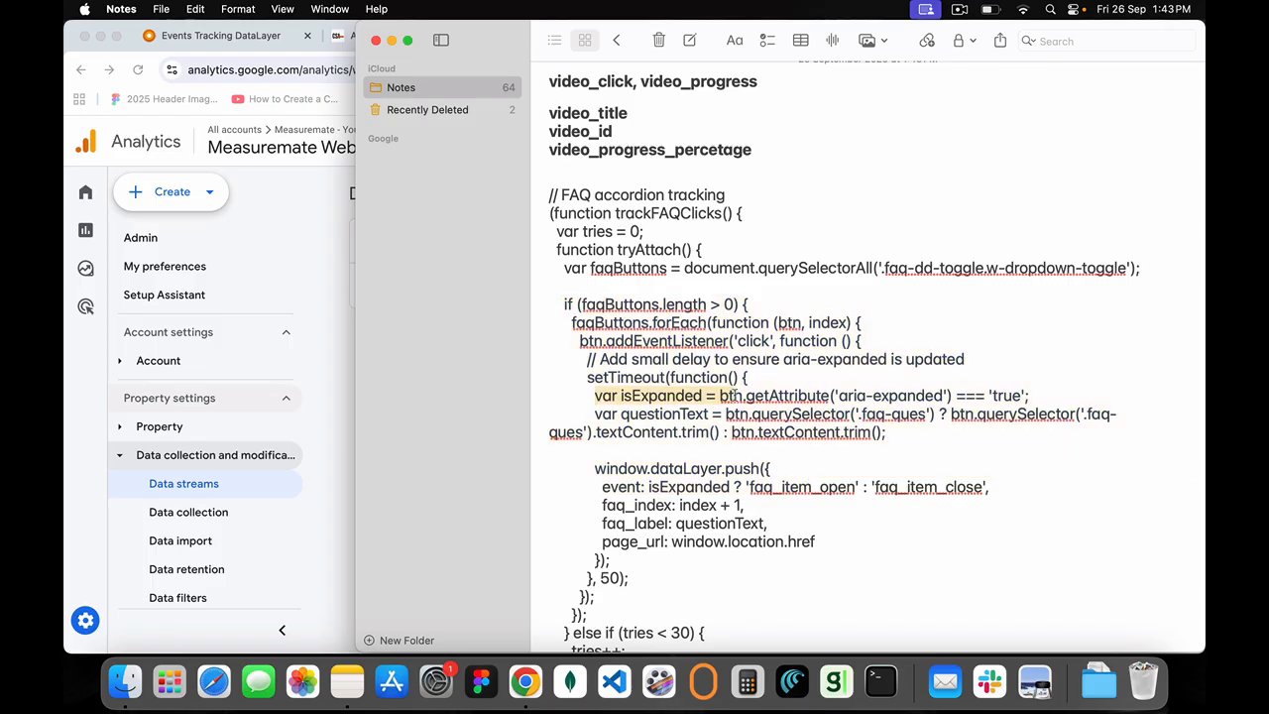
double_click(651, 414)
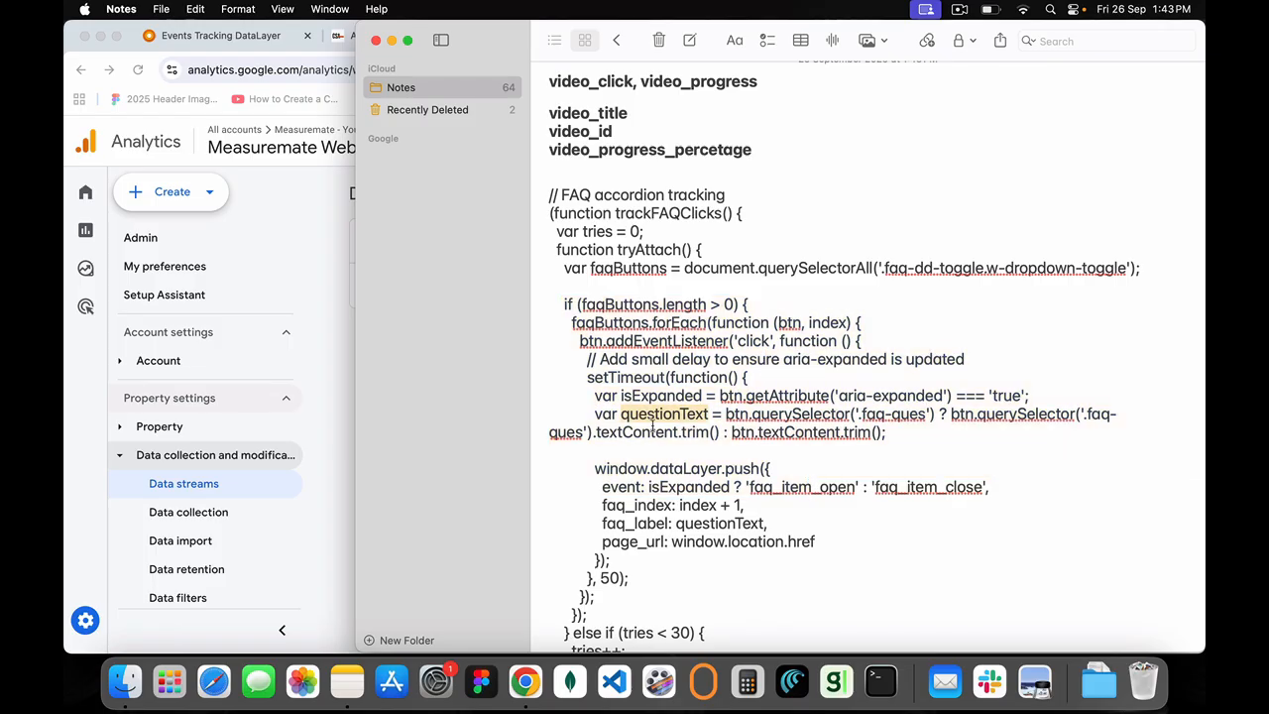
double_click(637, 396)
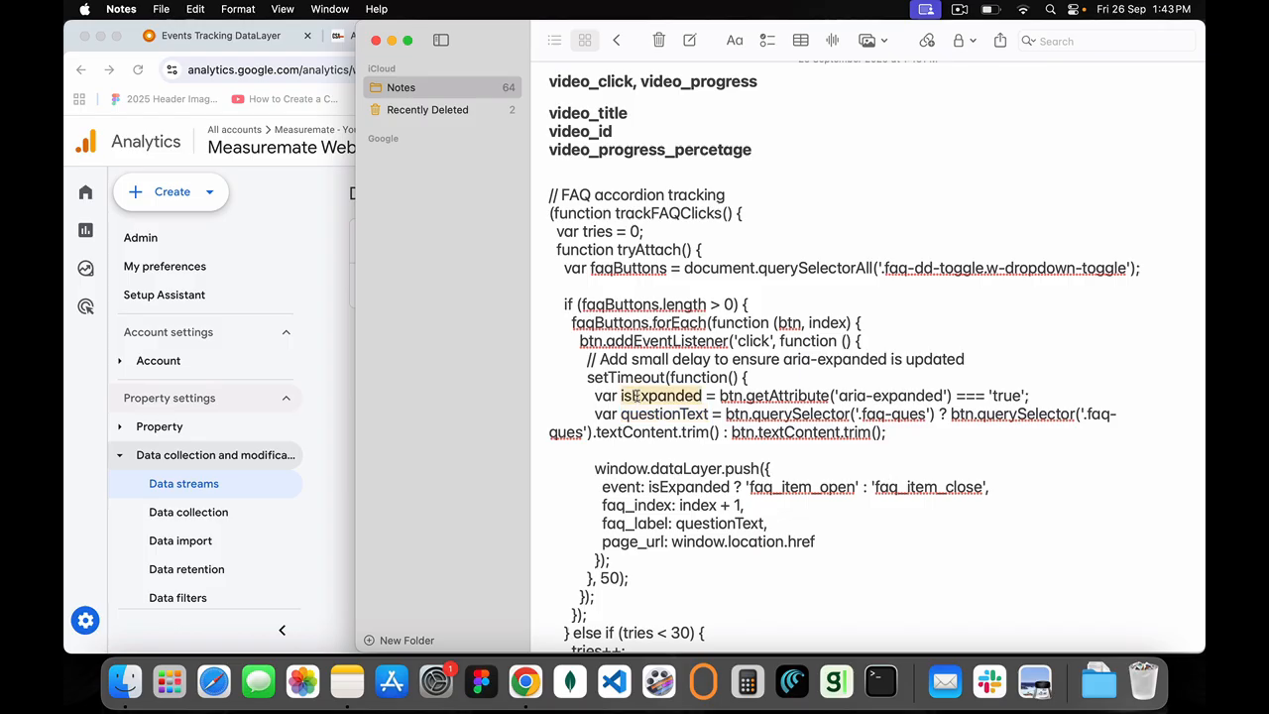
scroll(751, 523, down, 2)
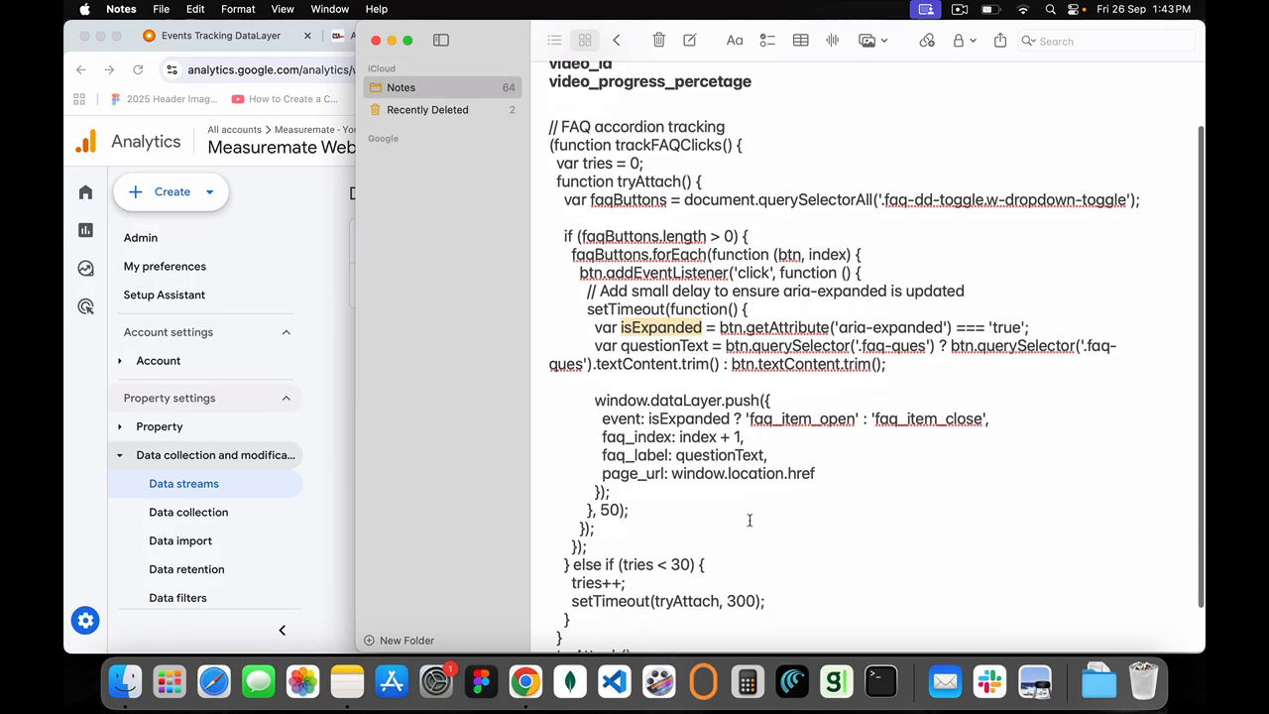
Examine the window.dataLayer.push block and the retry branch with its setTimeout delay at the end of the function
drag(595, 399, 671, 539)
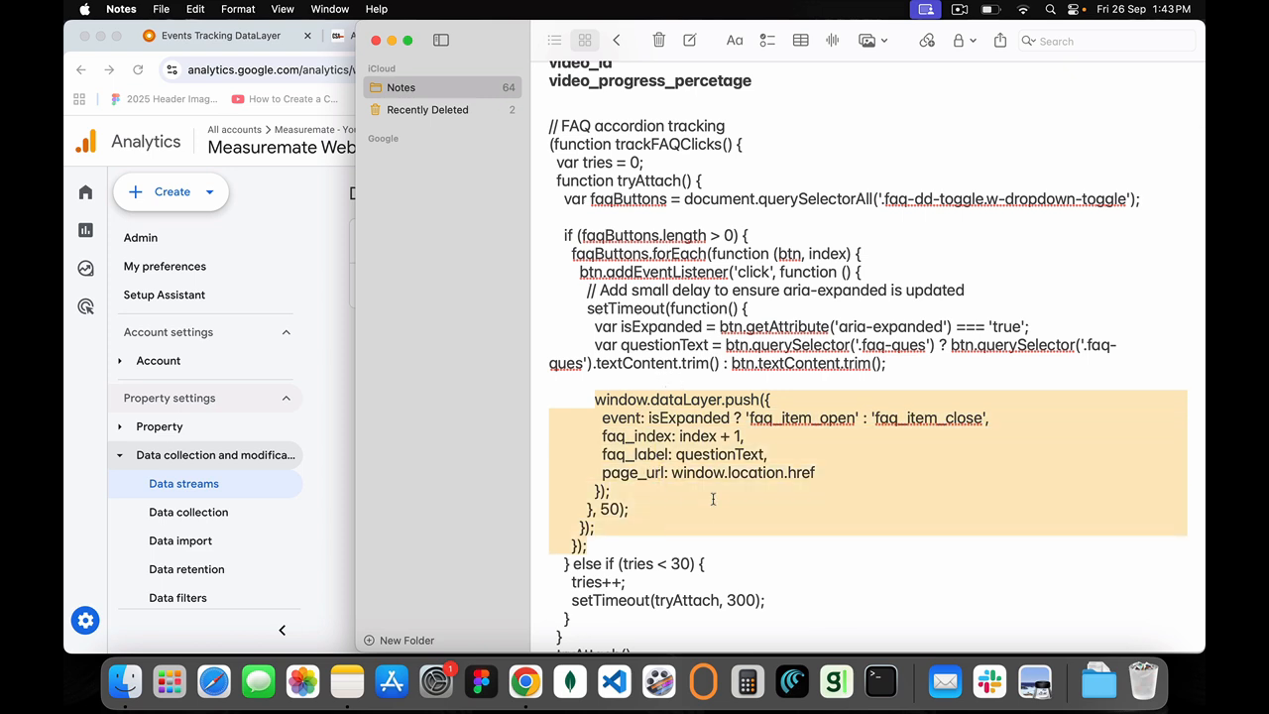
scroll(692, 526, down, 2)
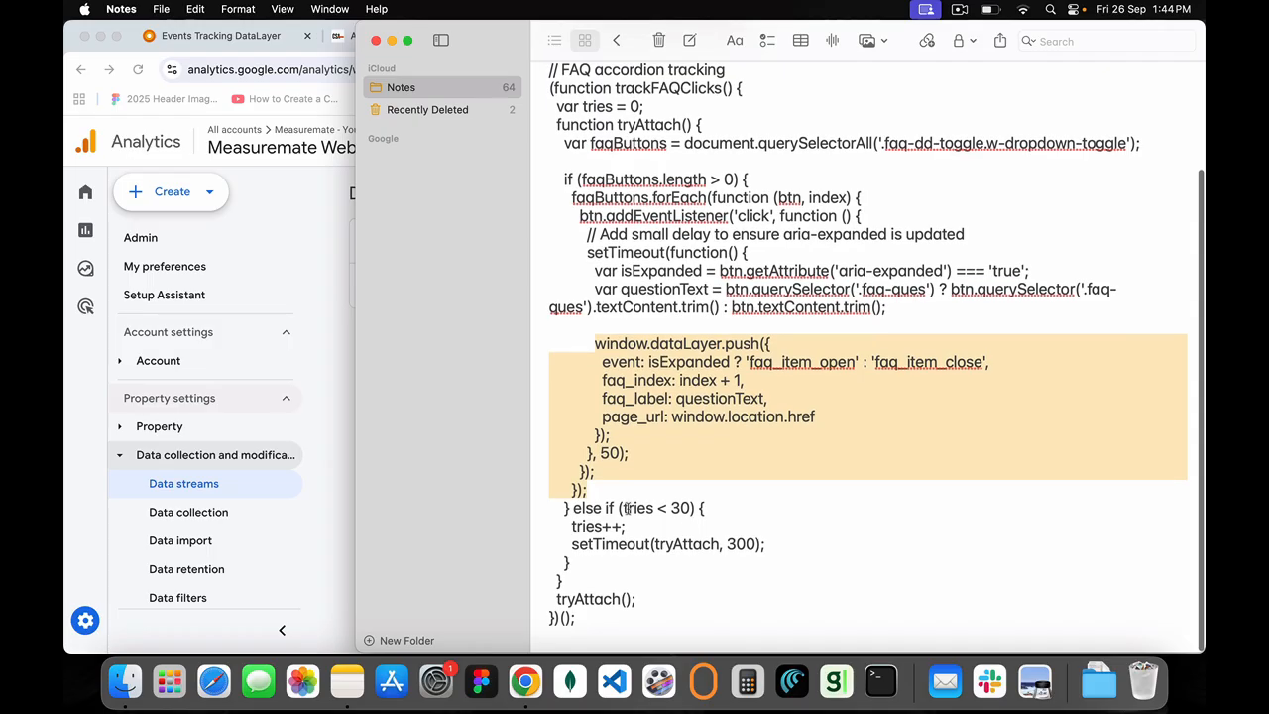
drag(566, 509, 736, 545)
click(667, 611)
double_click(737, 546)
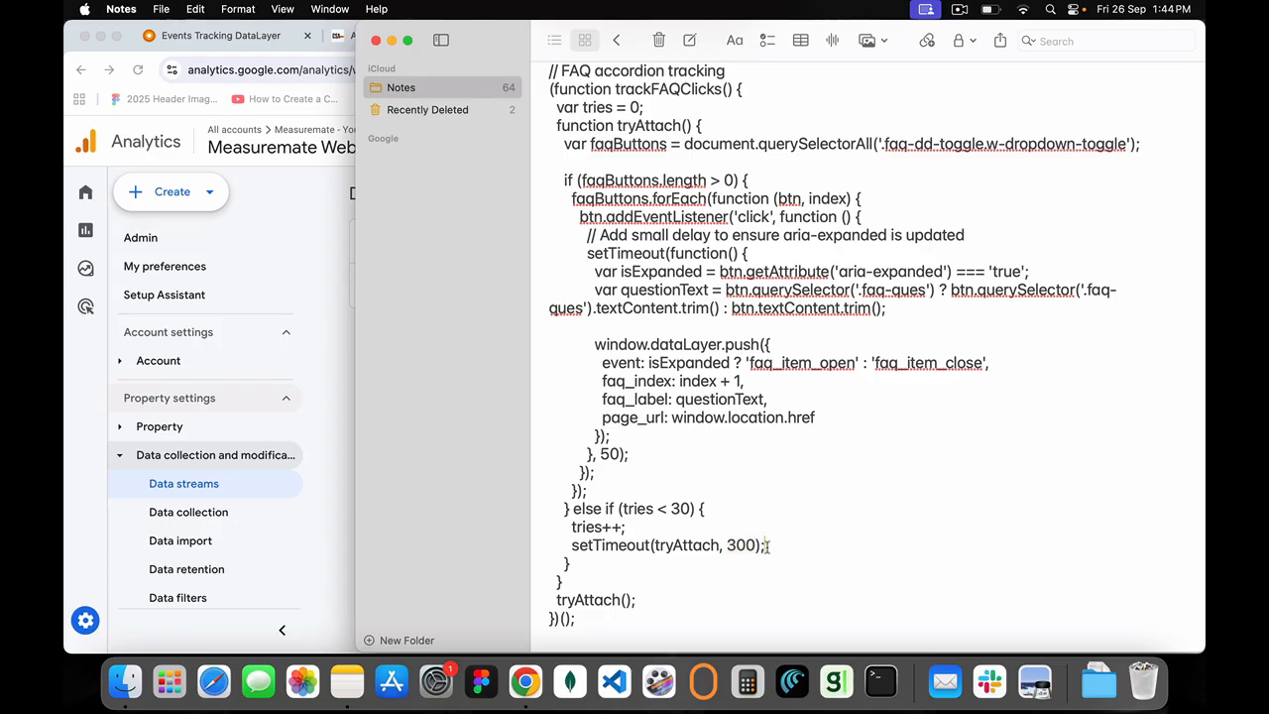
click(725, 543)
double_click(757, 544)
click(726, 544)
scroll(666, 235, up, 5)
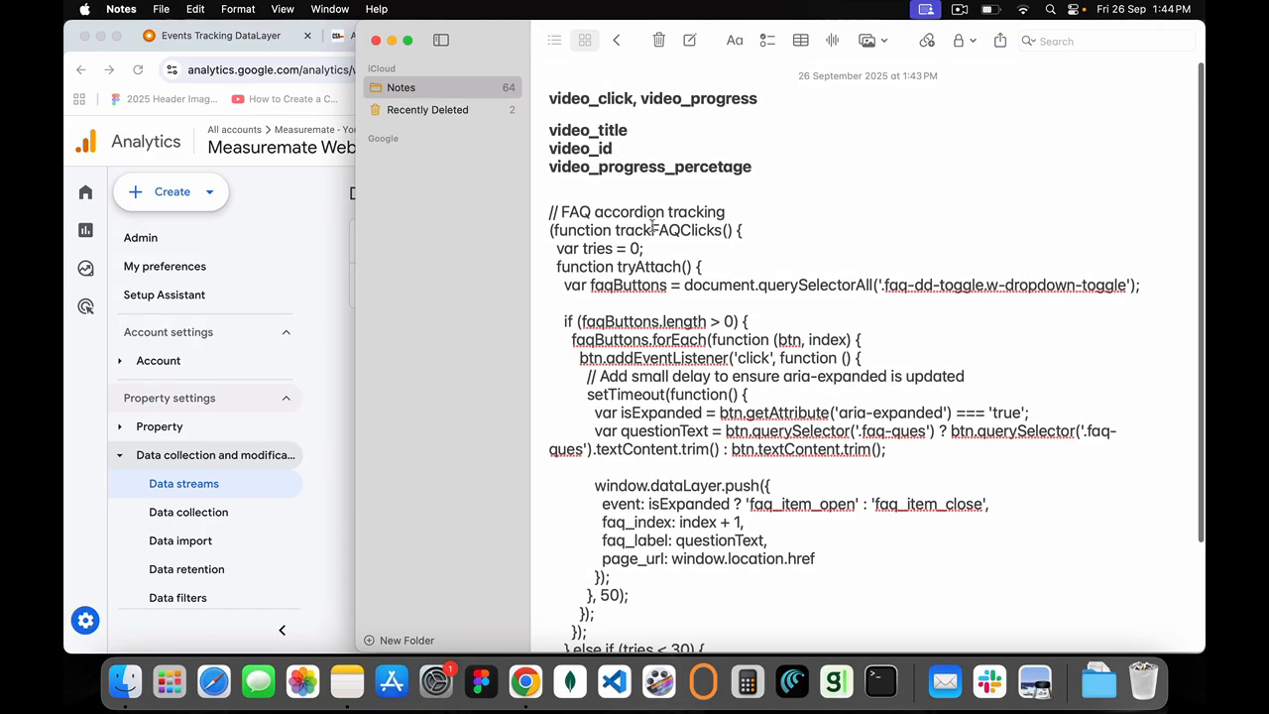
Close the note and return to the ConstructSupport website's FAQ section with its dataLayer console output
click(374, 40)
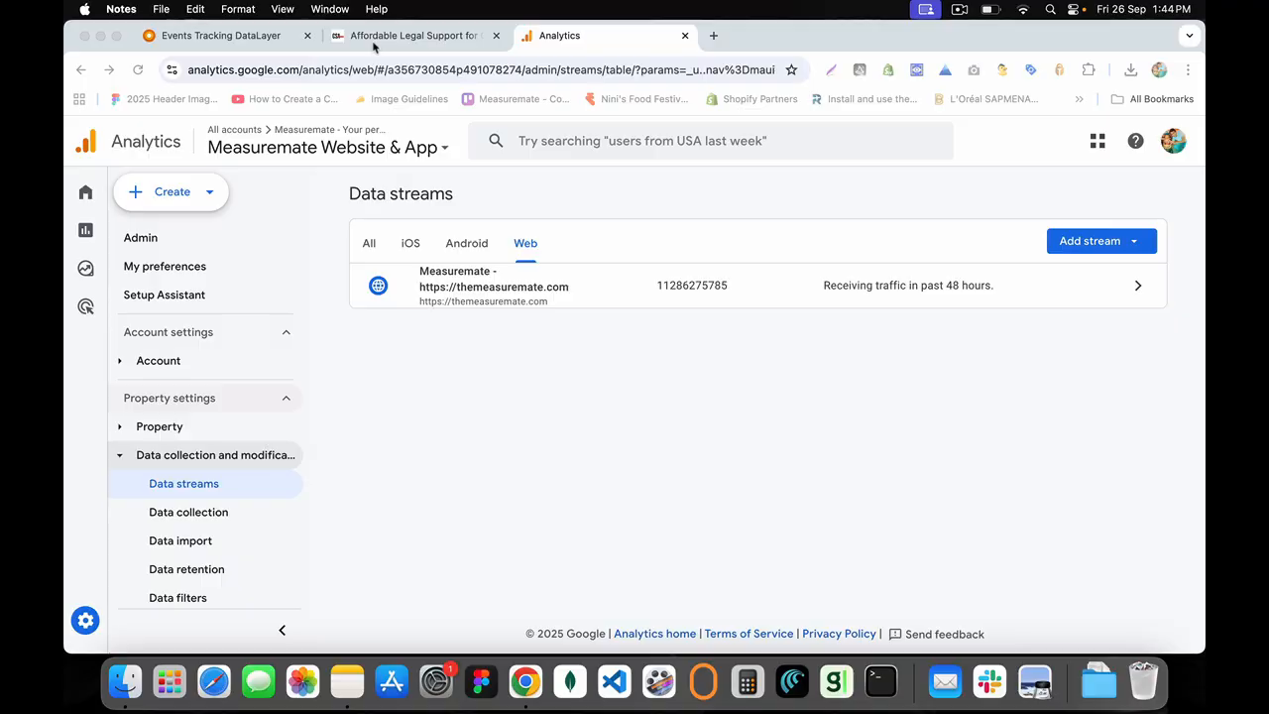
click(399, 36)
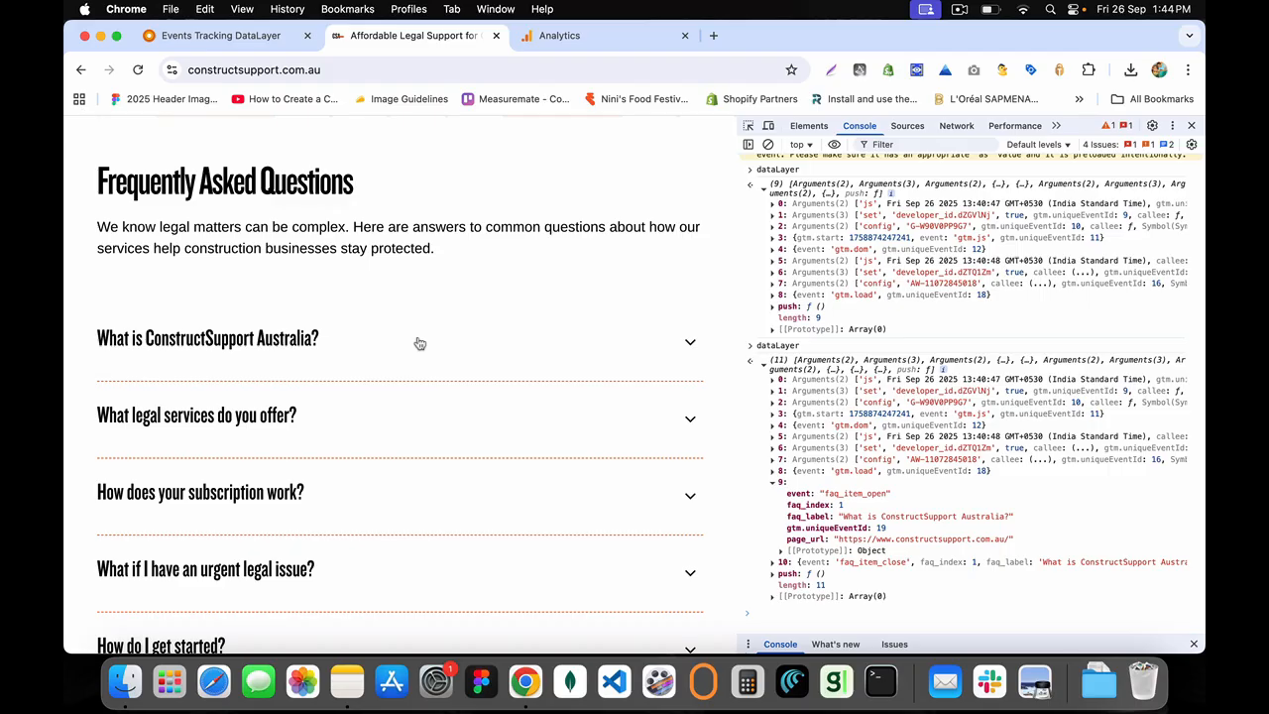
Switch to Measuremate and review the video_progress event's dataLayer code, GTM configuration and validation data
click(226, 39)
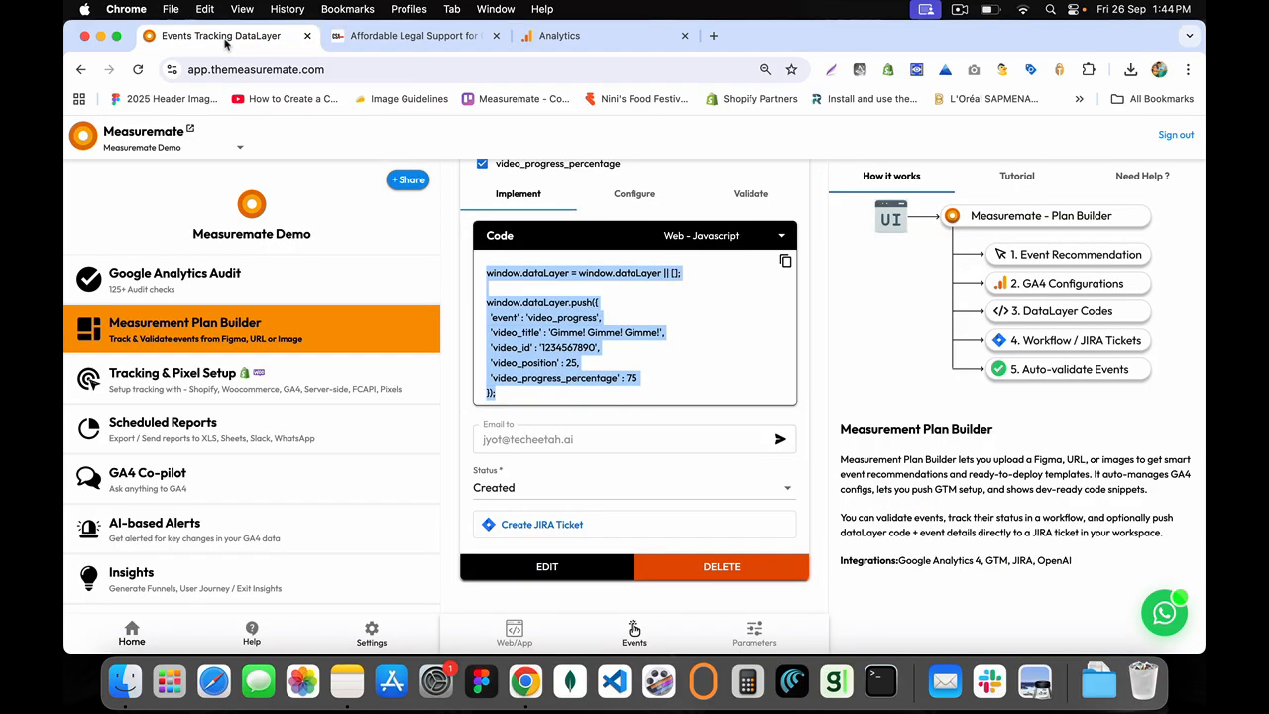
click(676, 372)
drag(601, 390, 482, 270)
click(615, 238)
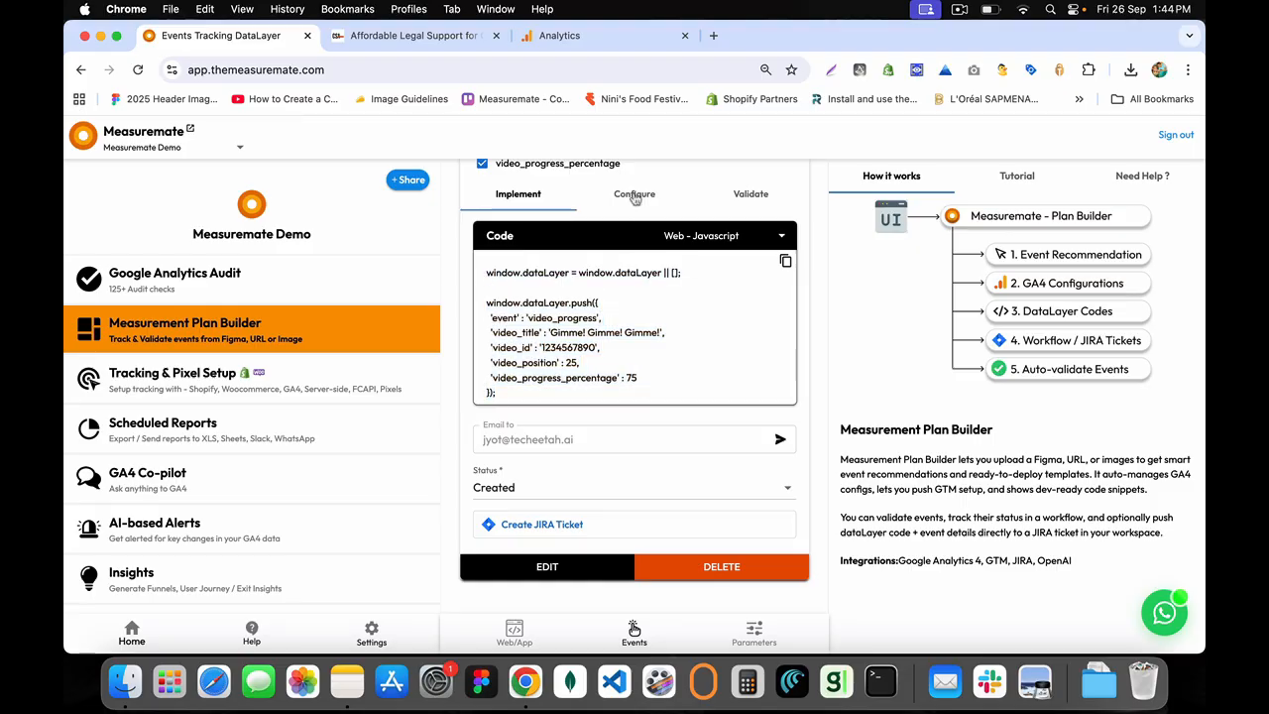
click(634, 195)
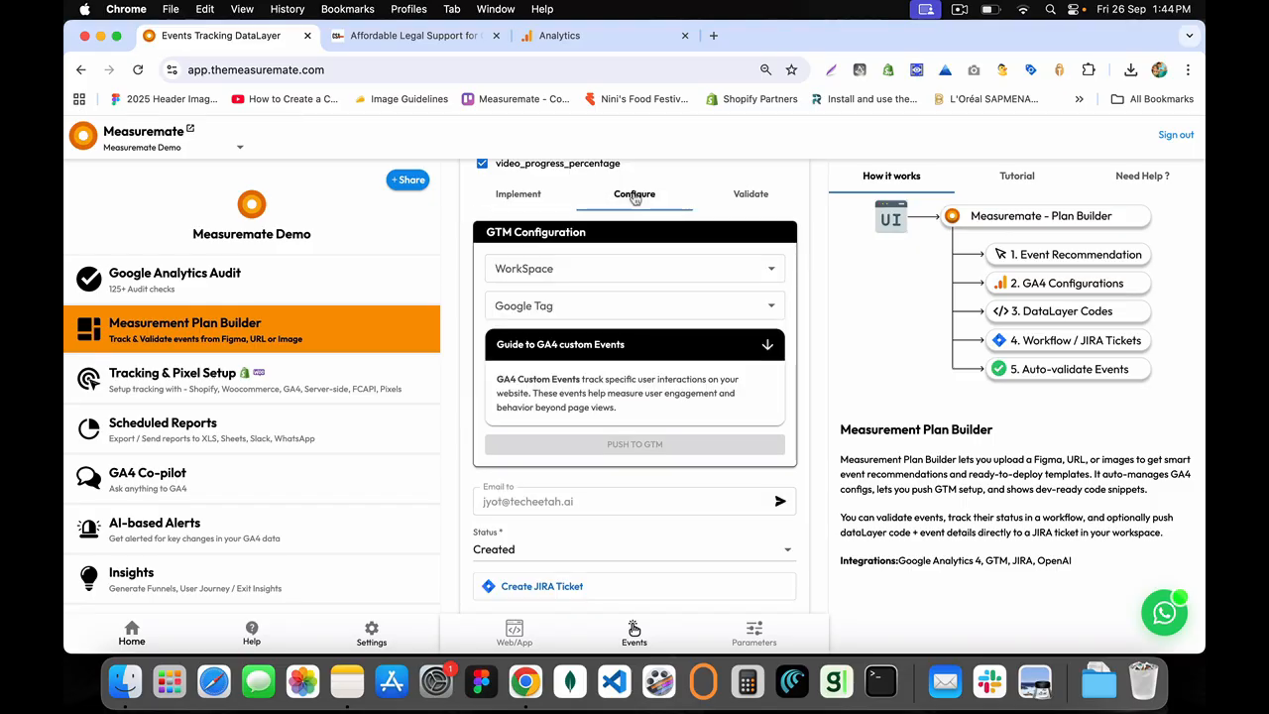
click(753, 196)
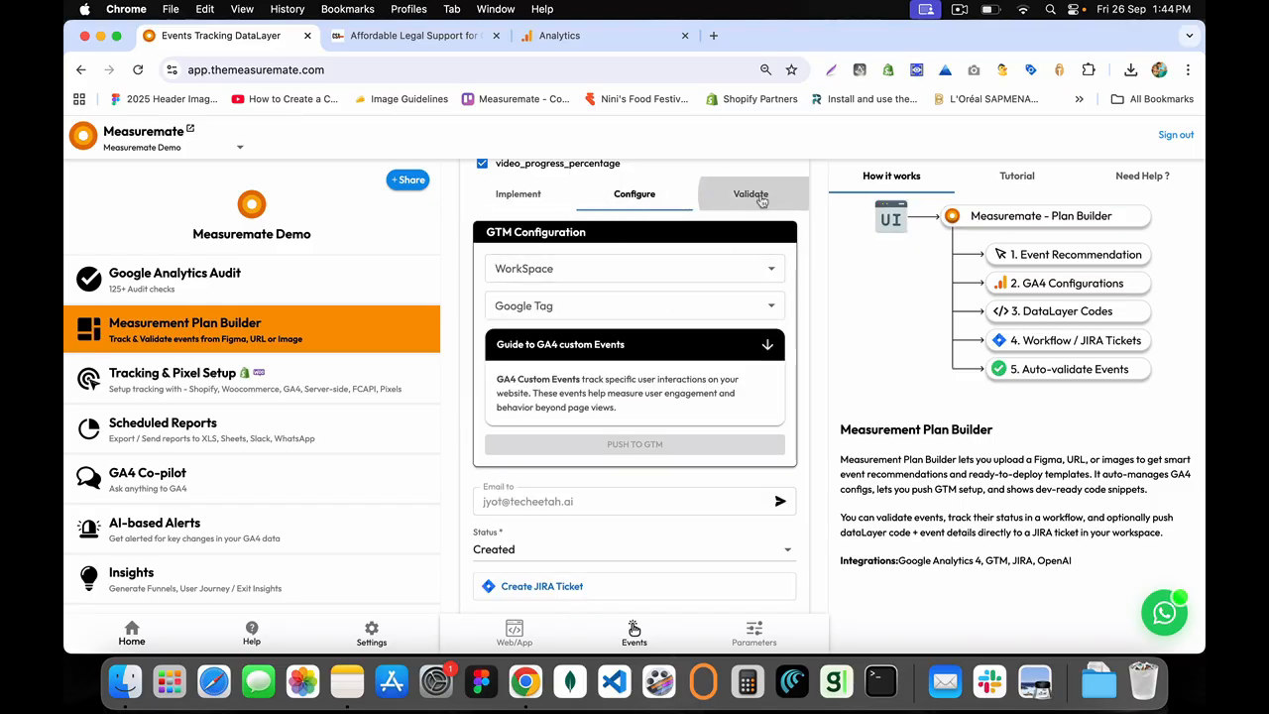
Filter My Events by the Home Page UI and look through its events
scroll(615, 211, up, 4)
click(614, 211)
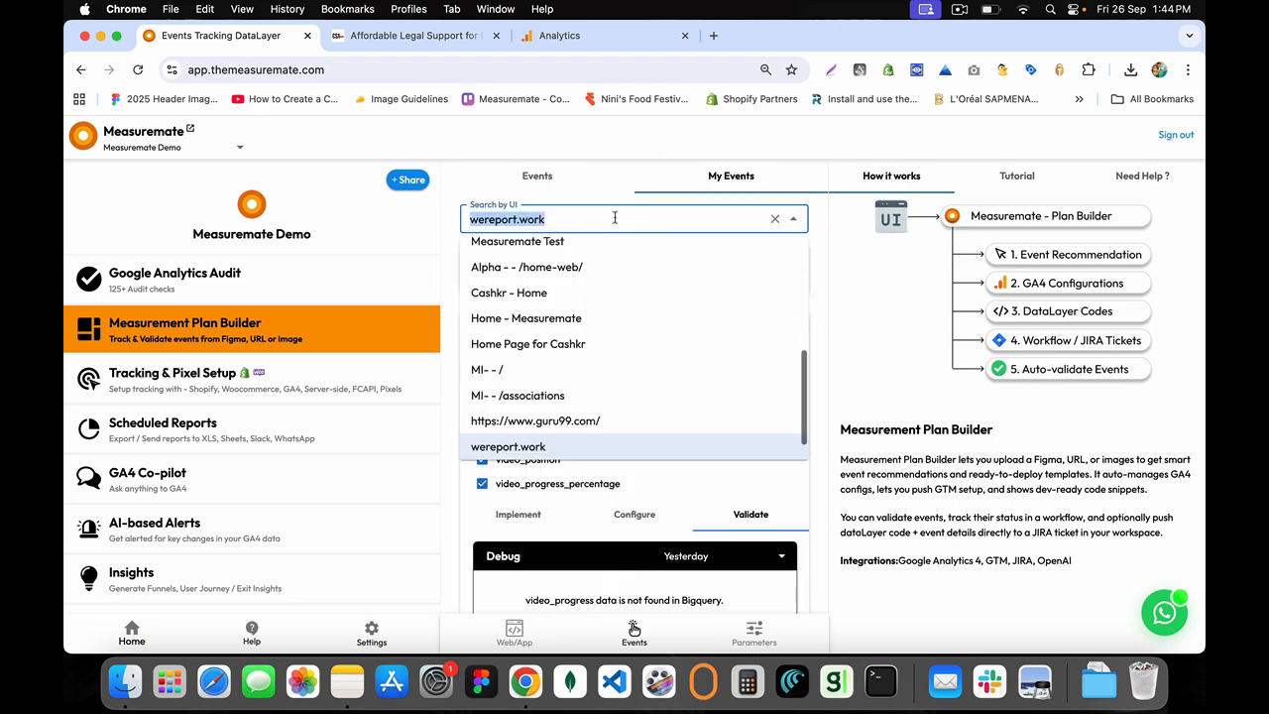
scroll(629, 277, down, 3)
click(603, 260)
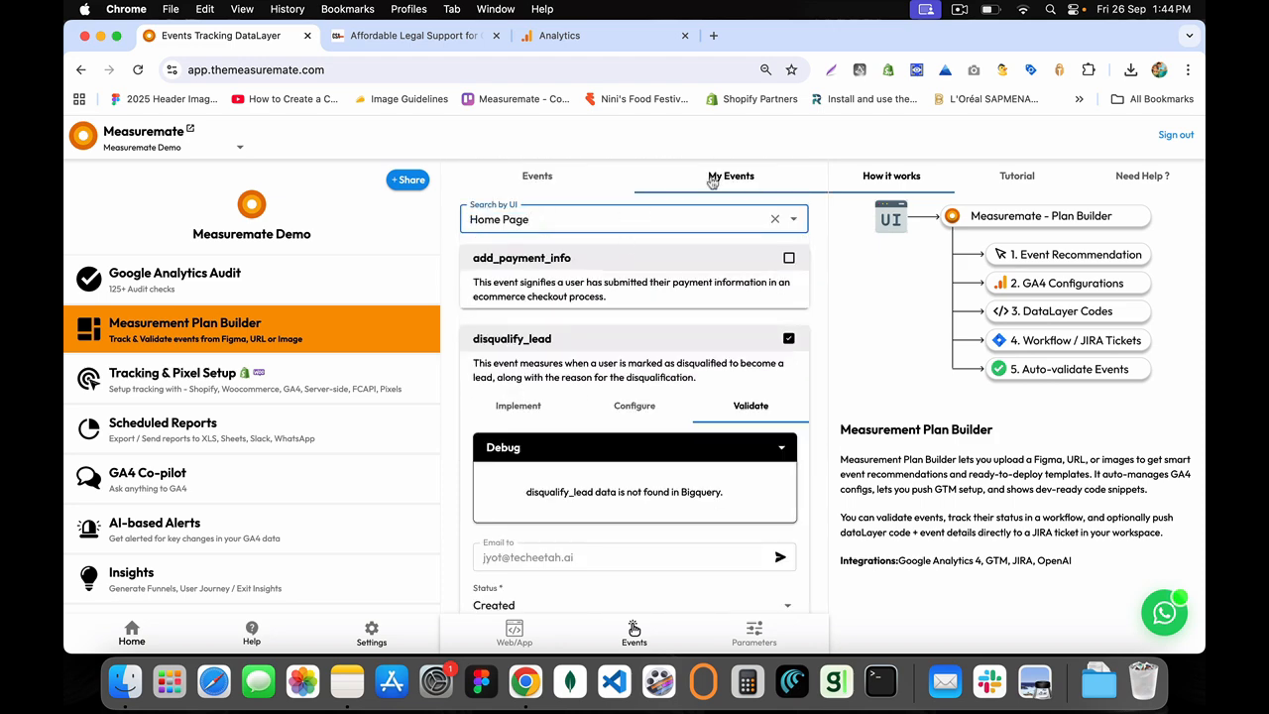
scroll(697, 329, down, 5)
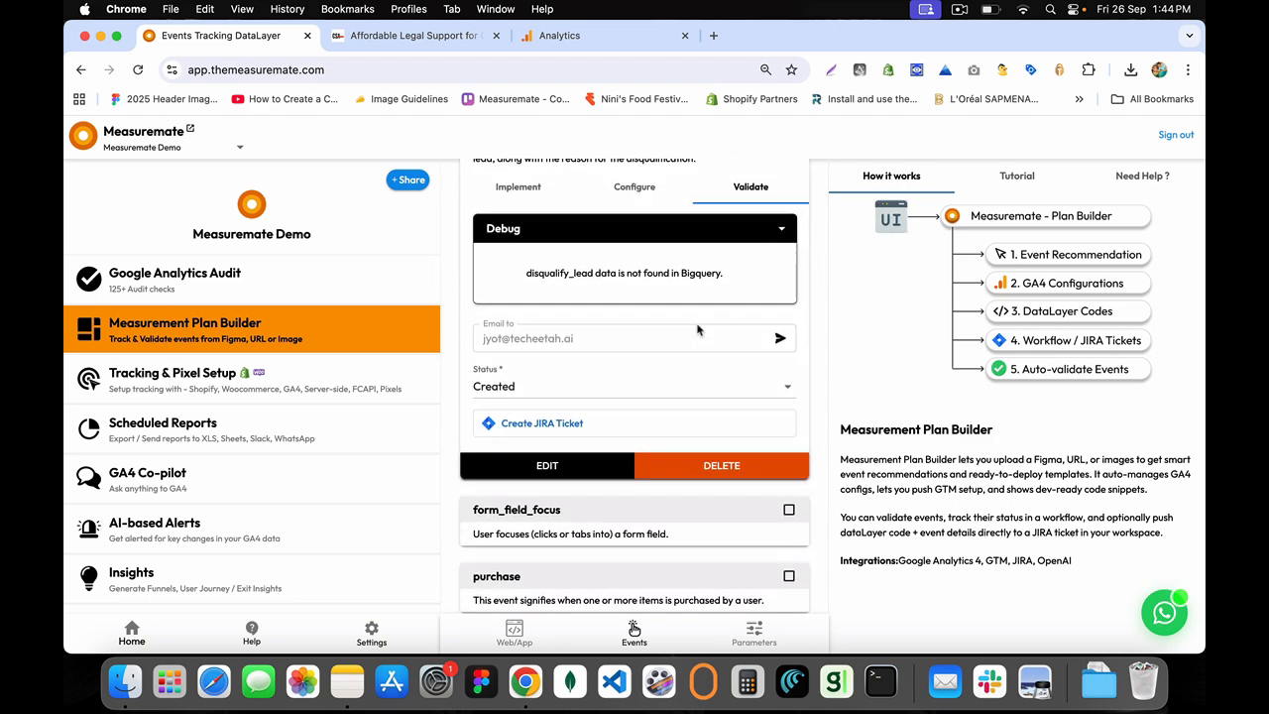
Check the UI options available for filtering My Events and keep the Home Page filter
scroll(697, 329, up, 5)
click(544, 215)
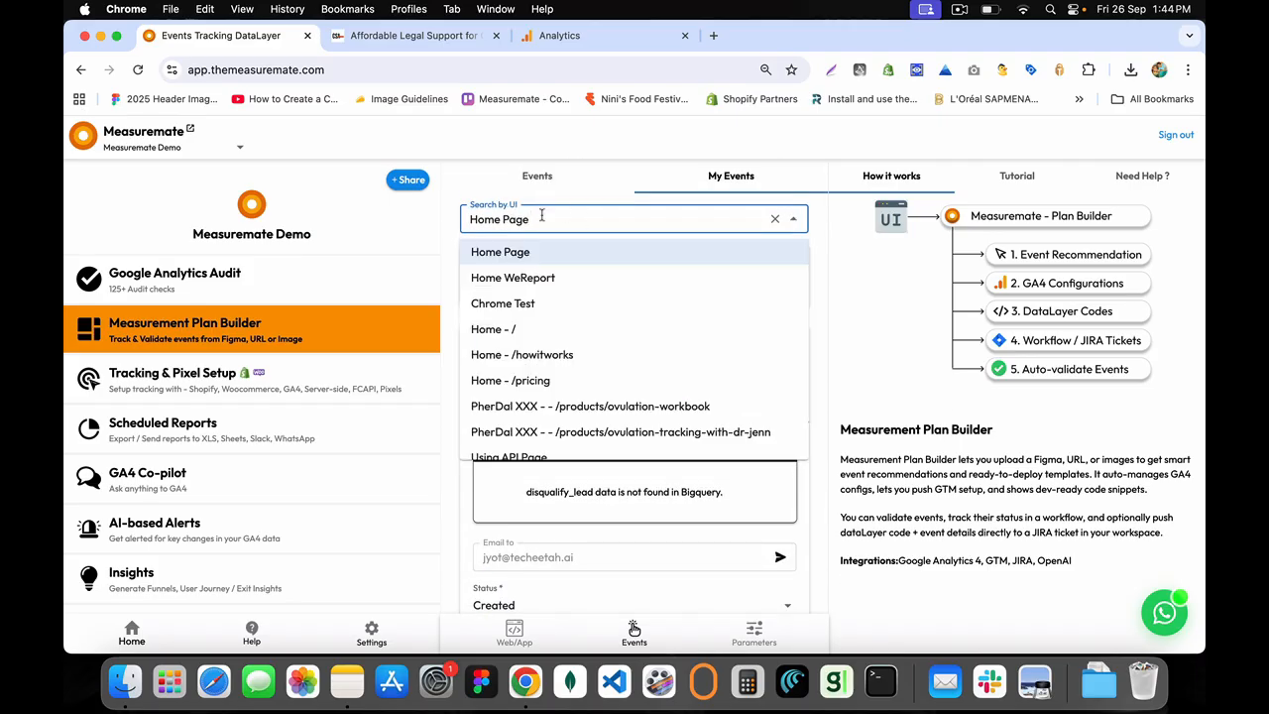
drag(544, 215, 477, 218)
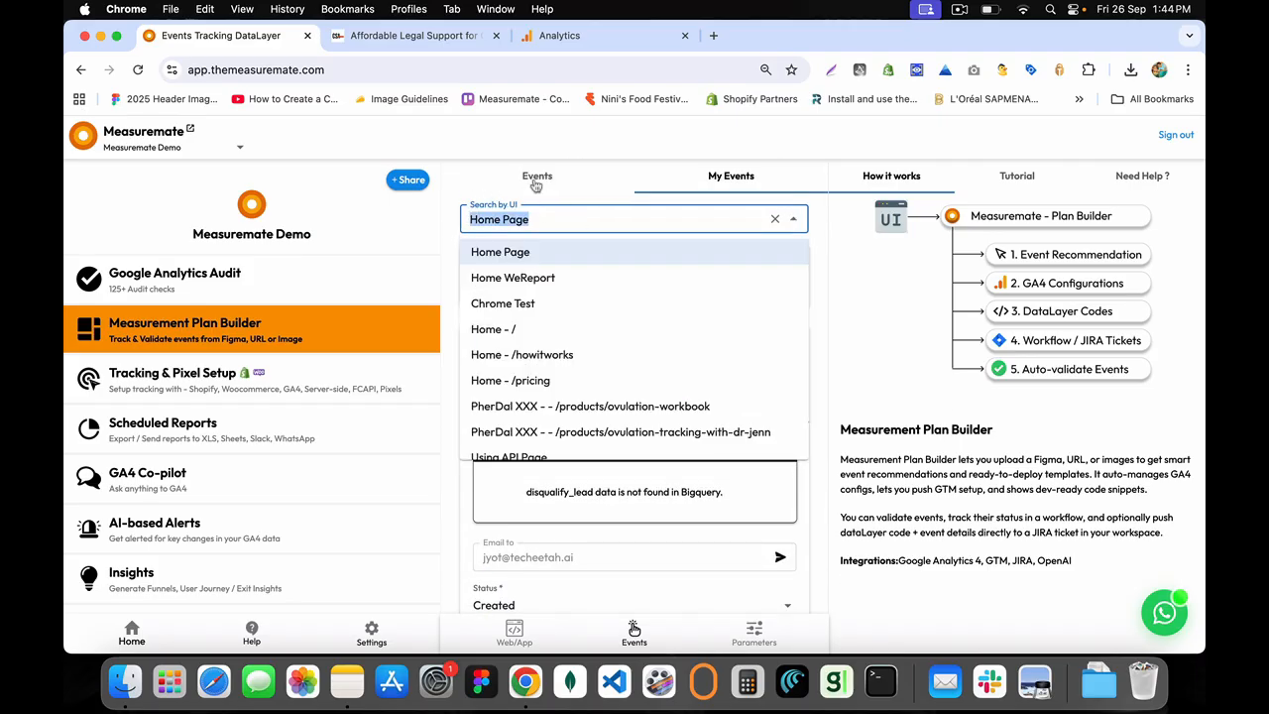
click(601, 146)
Open the purchase event's validation, set its debug range to Last 5 days, and review the returned parameter values
scroll(674, 359, down, 10)
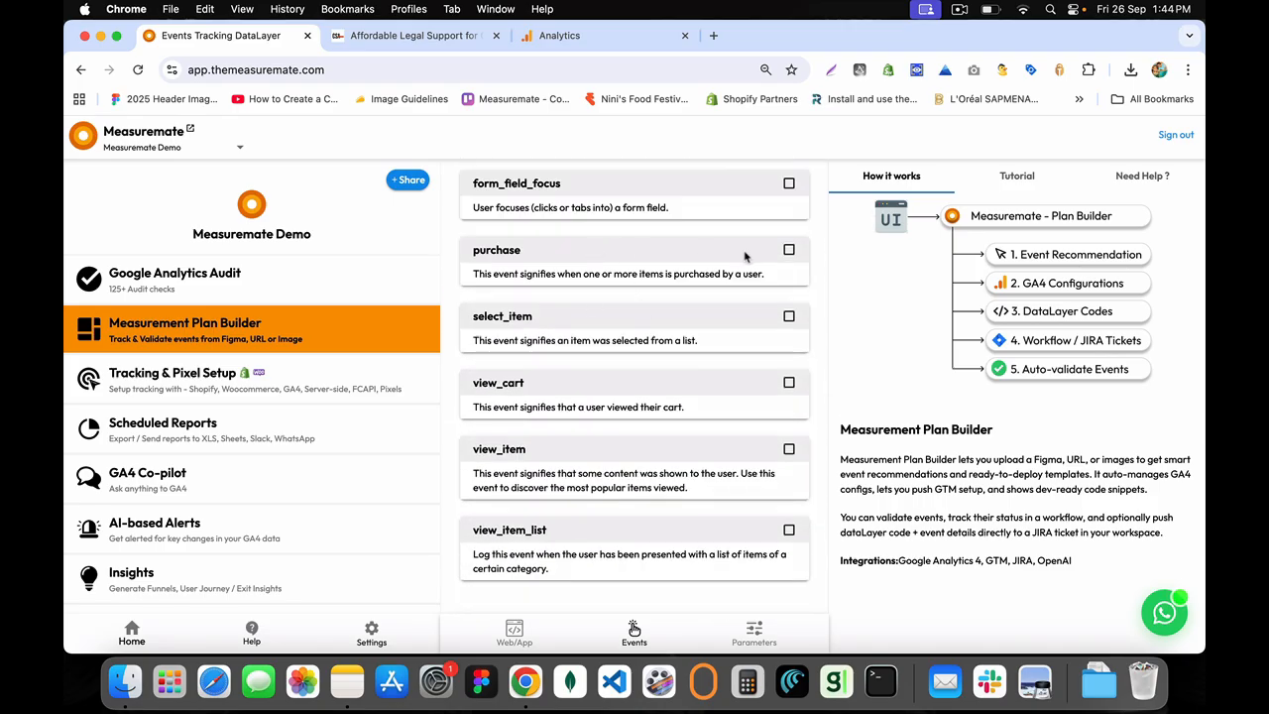
click(787, 250)
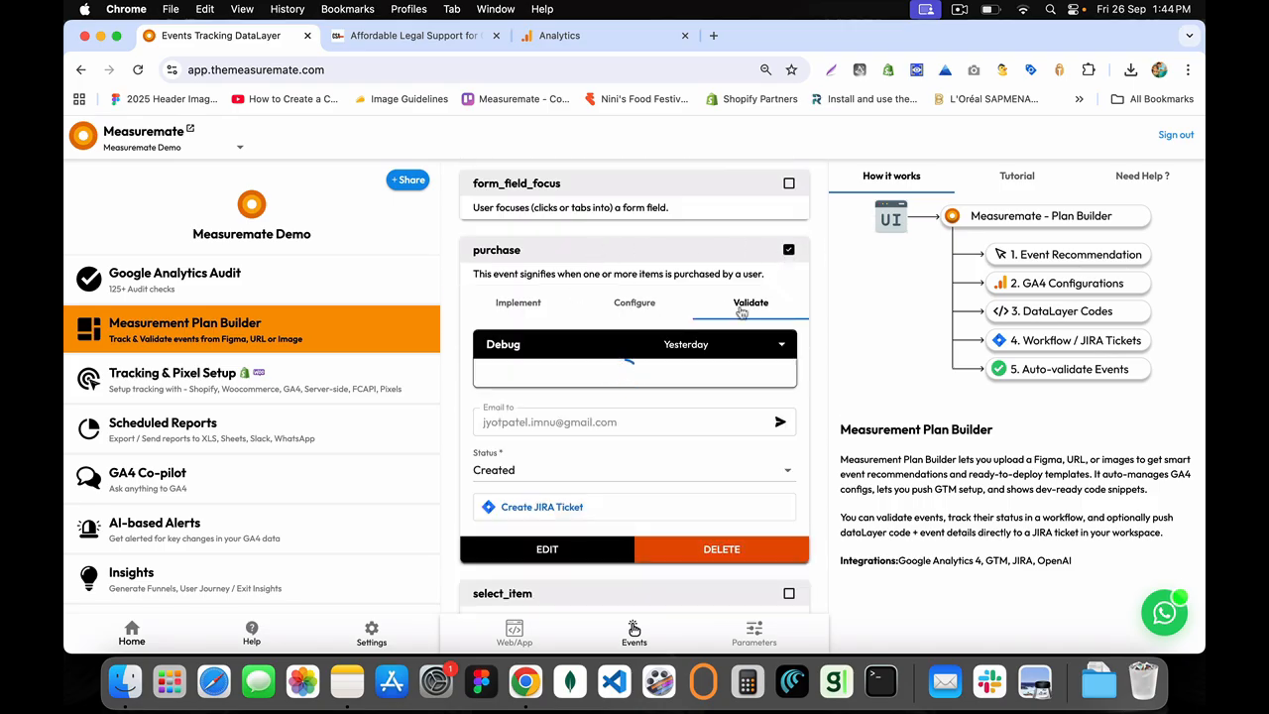
drag(544, 387, 736, 398)
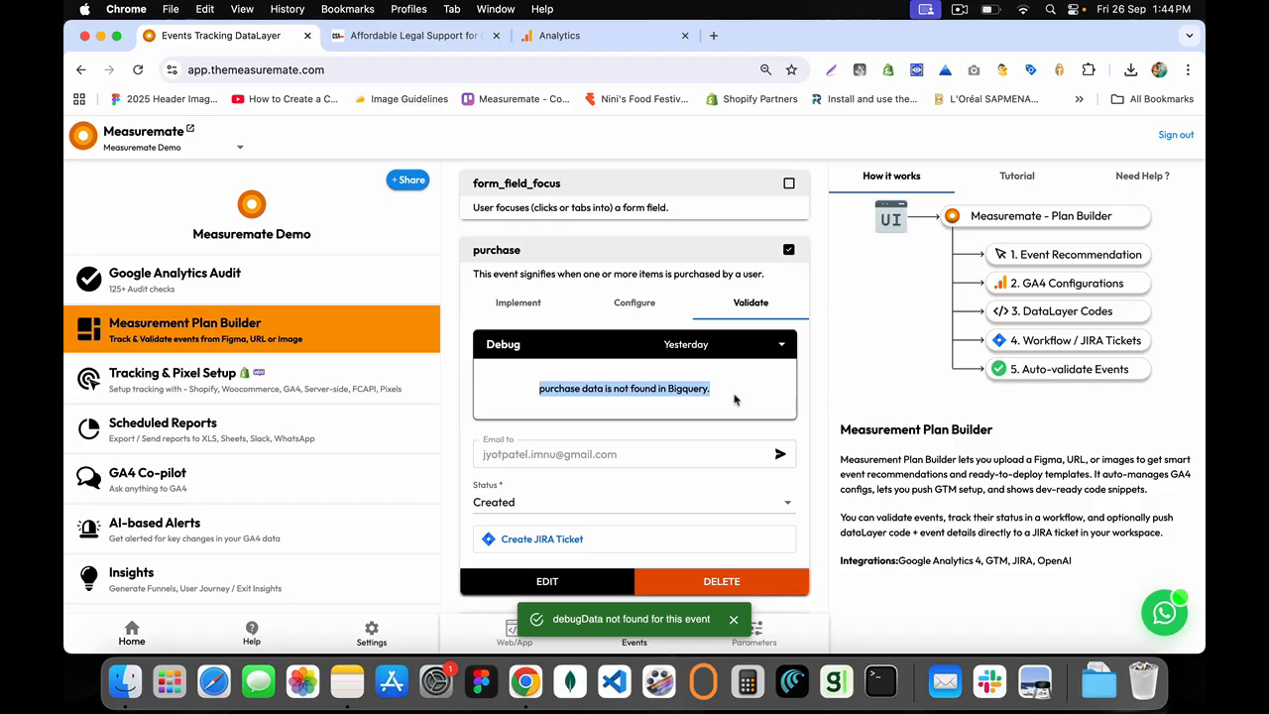
click(738, 344)
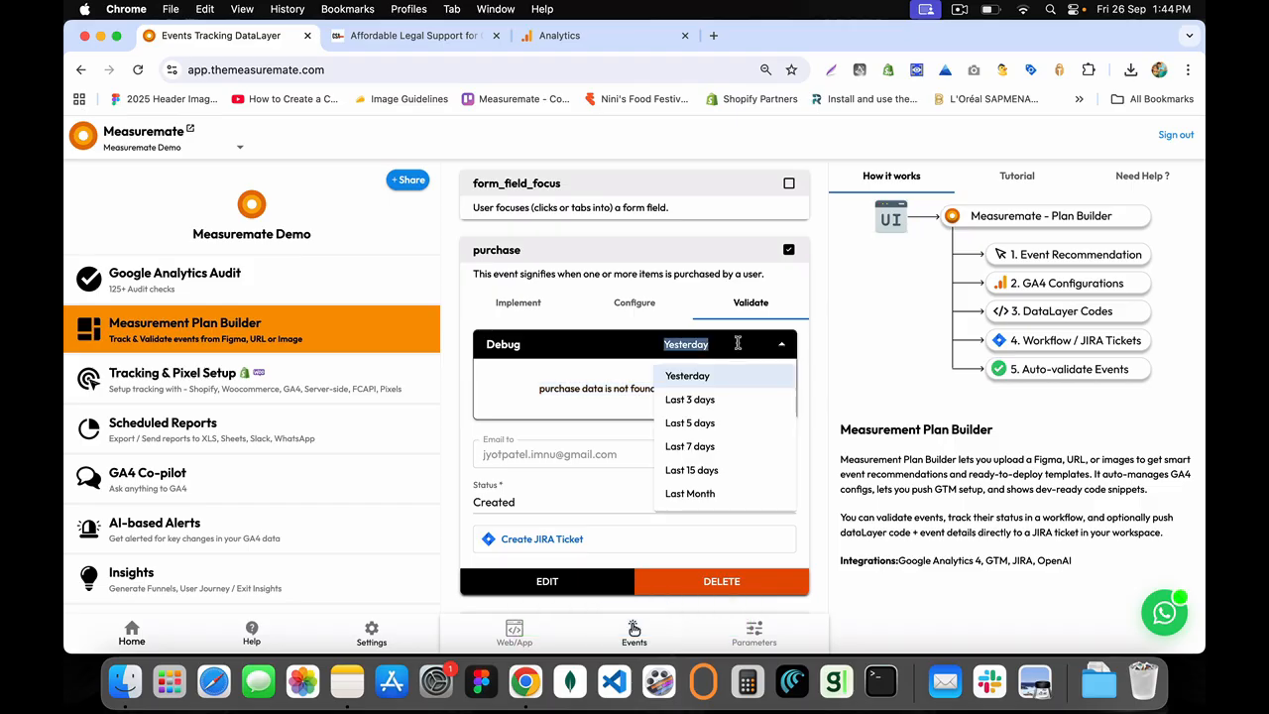
click(710, 424)
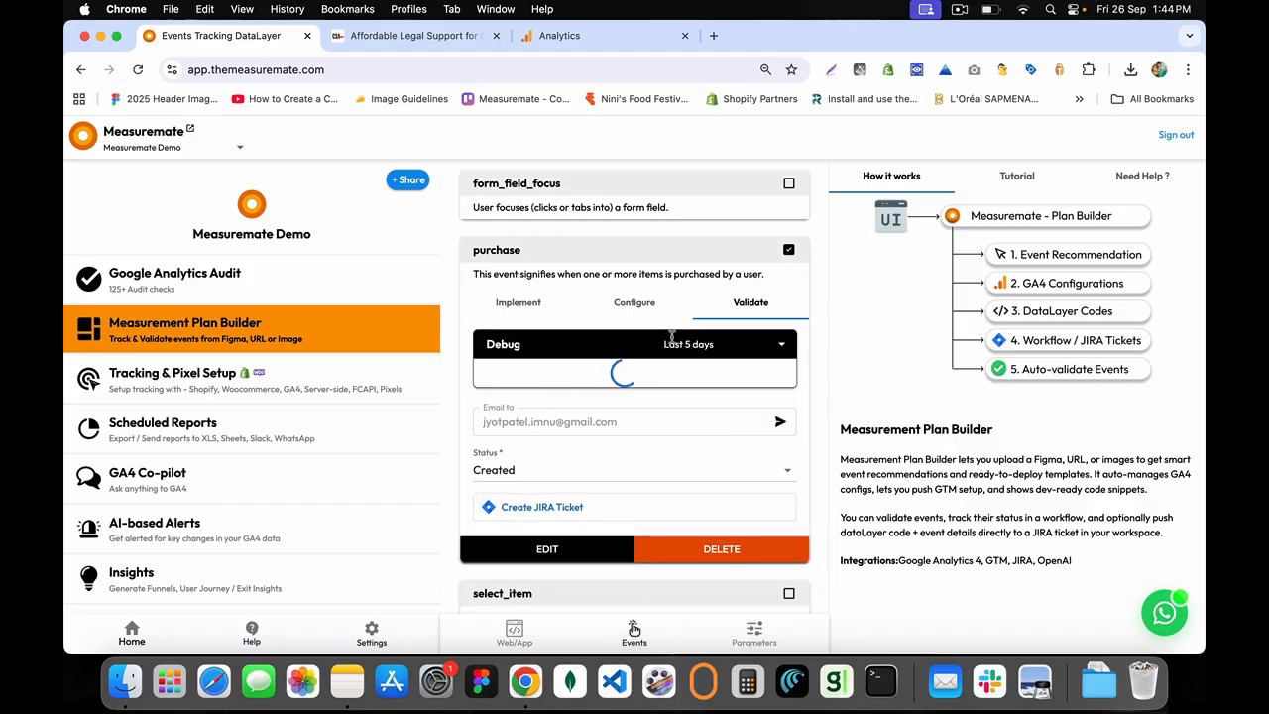
scroll(702, 486, down, 5)
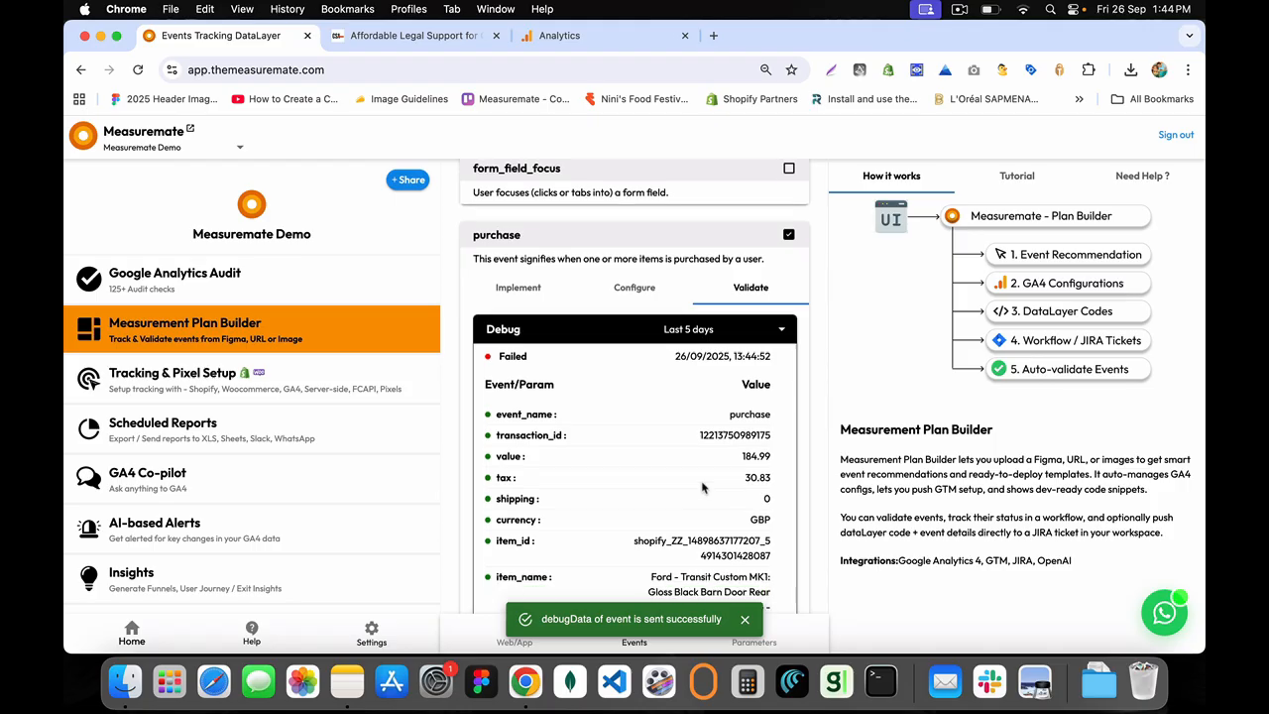
scroll(702, 486, up, 5)
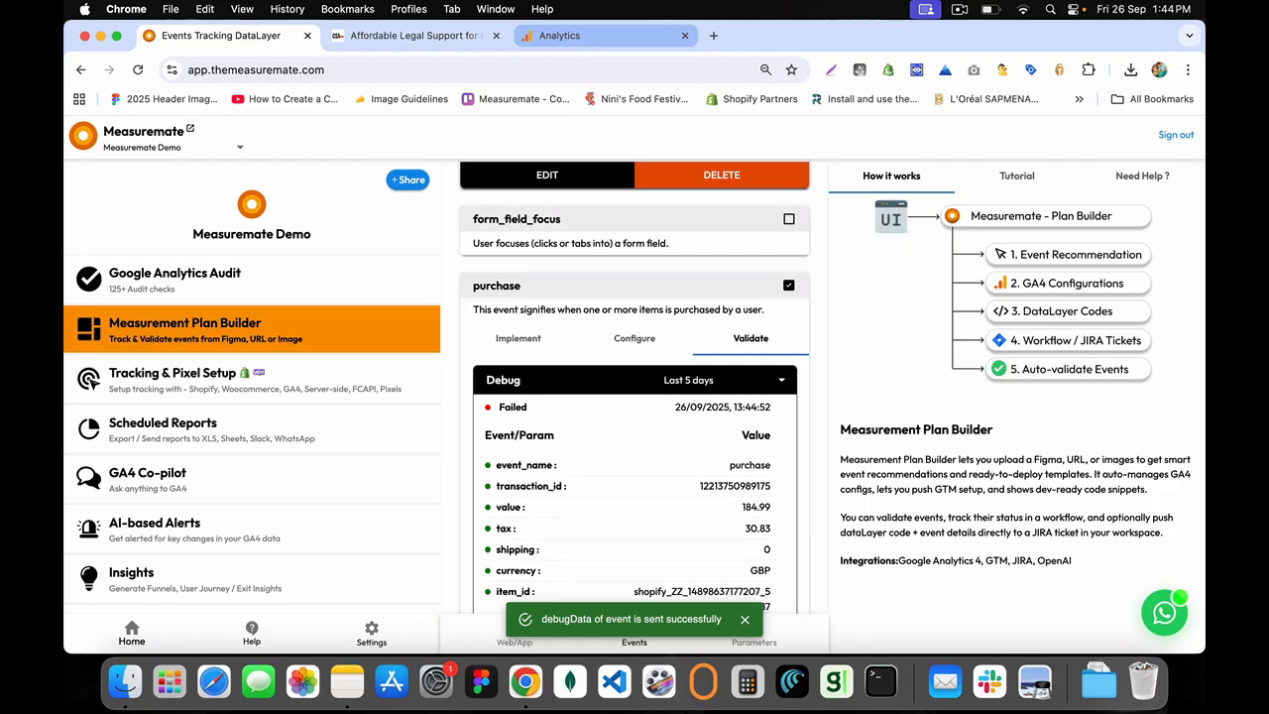
Switch to Google Analytics and open the BigQuery links of the Measuremate Website & App property
click(606, 37)
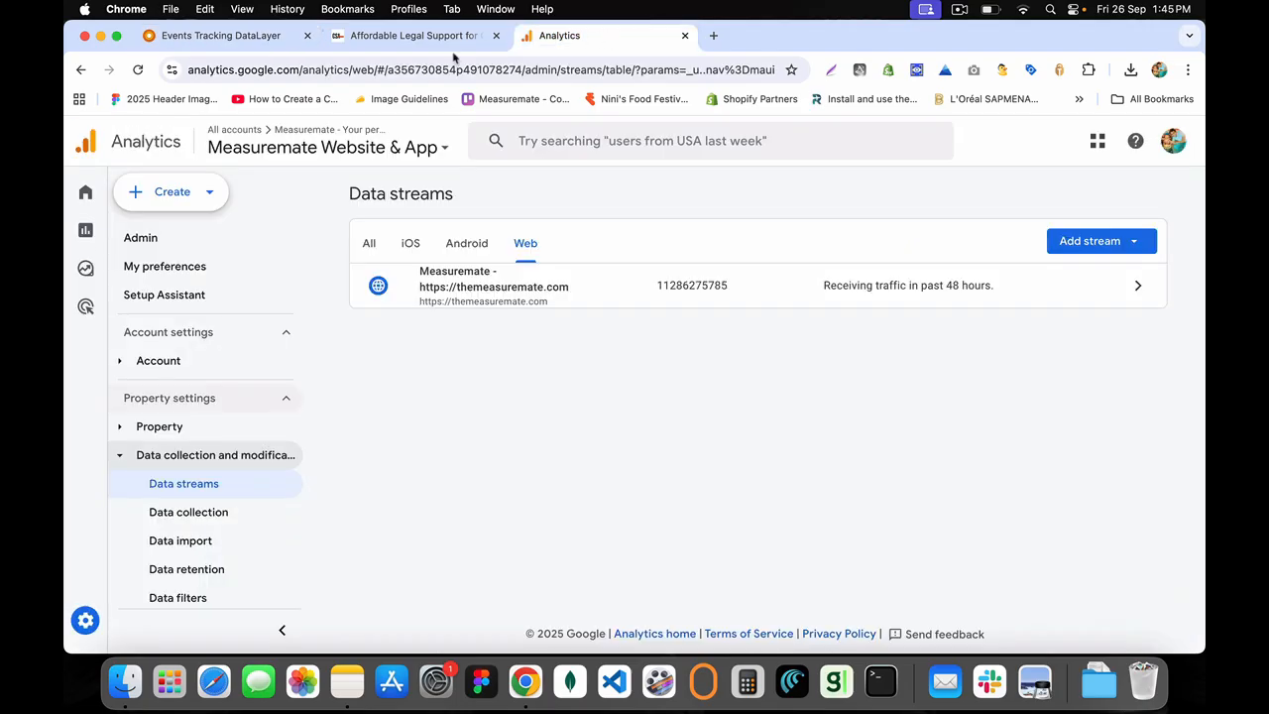
scroll(193, 530, down, 3)
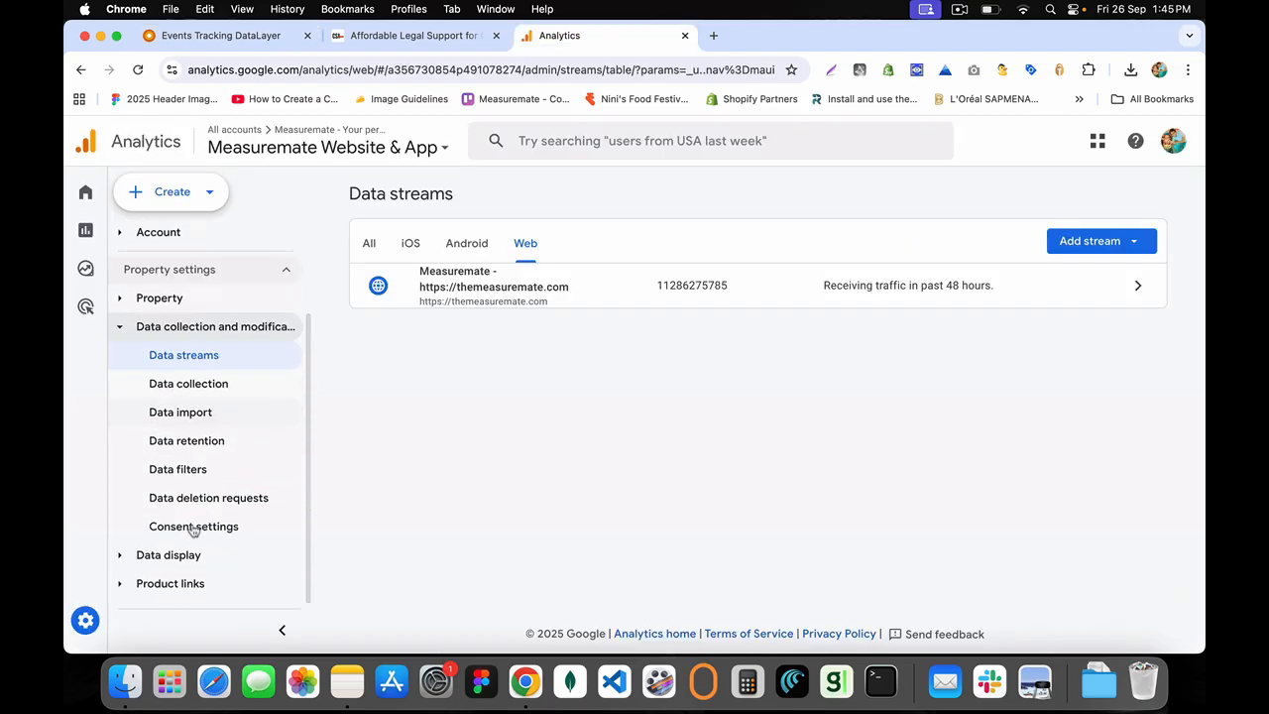
click(182, 561)
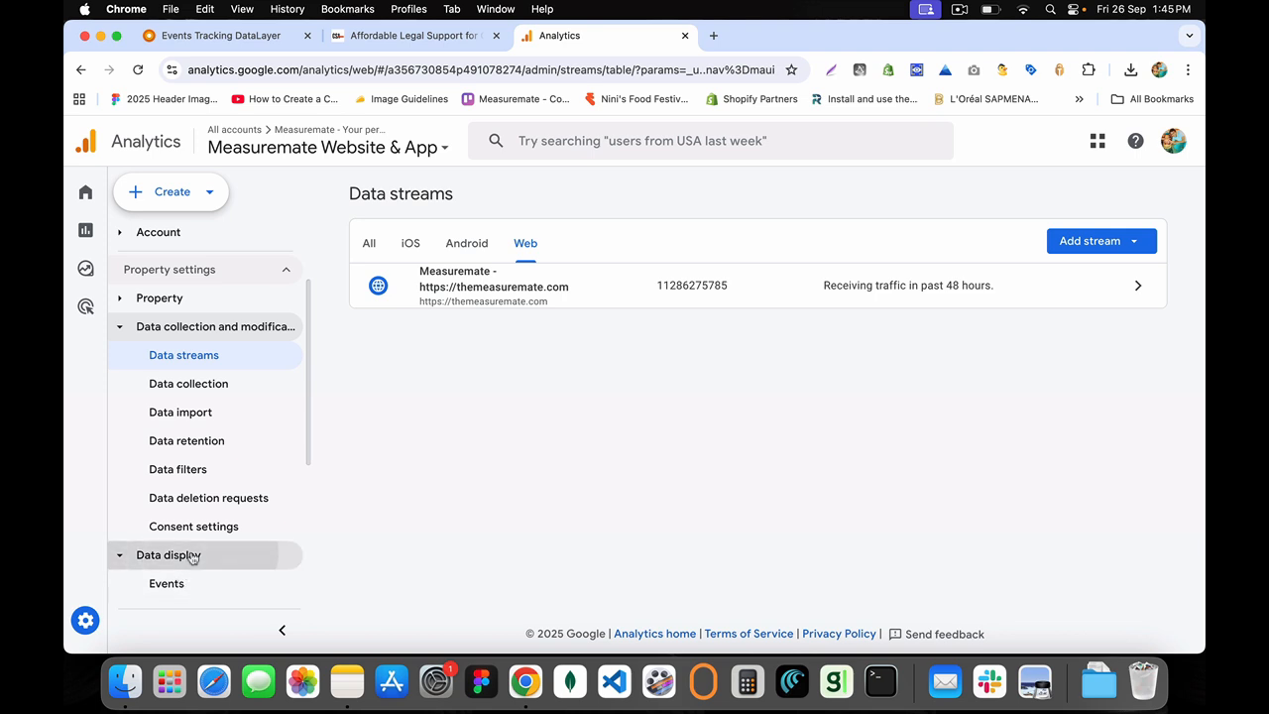
click(181, 558)
click(192, 583)
scroll(191, 535, down, 4)
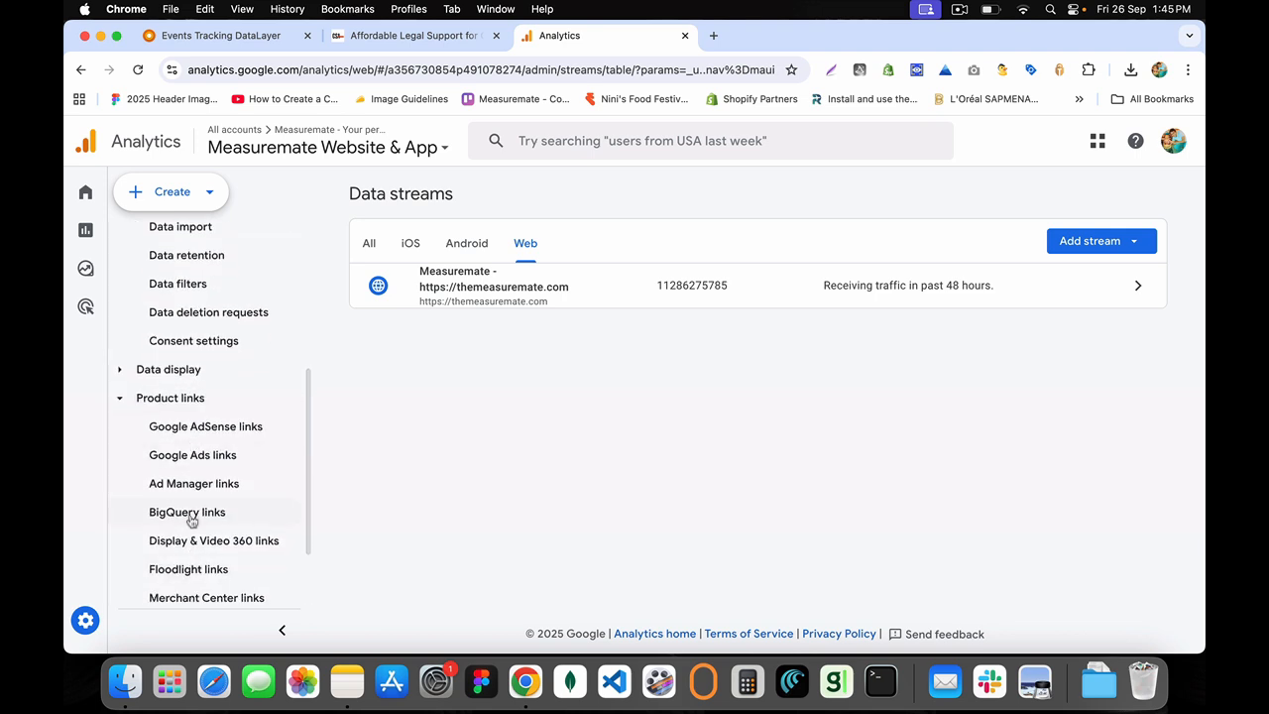
click(191, 517)
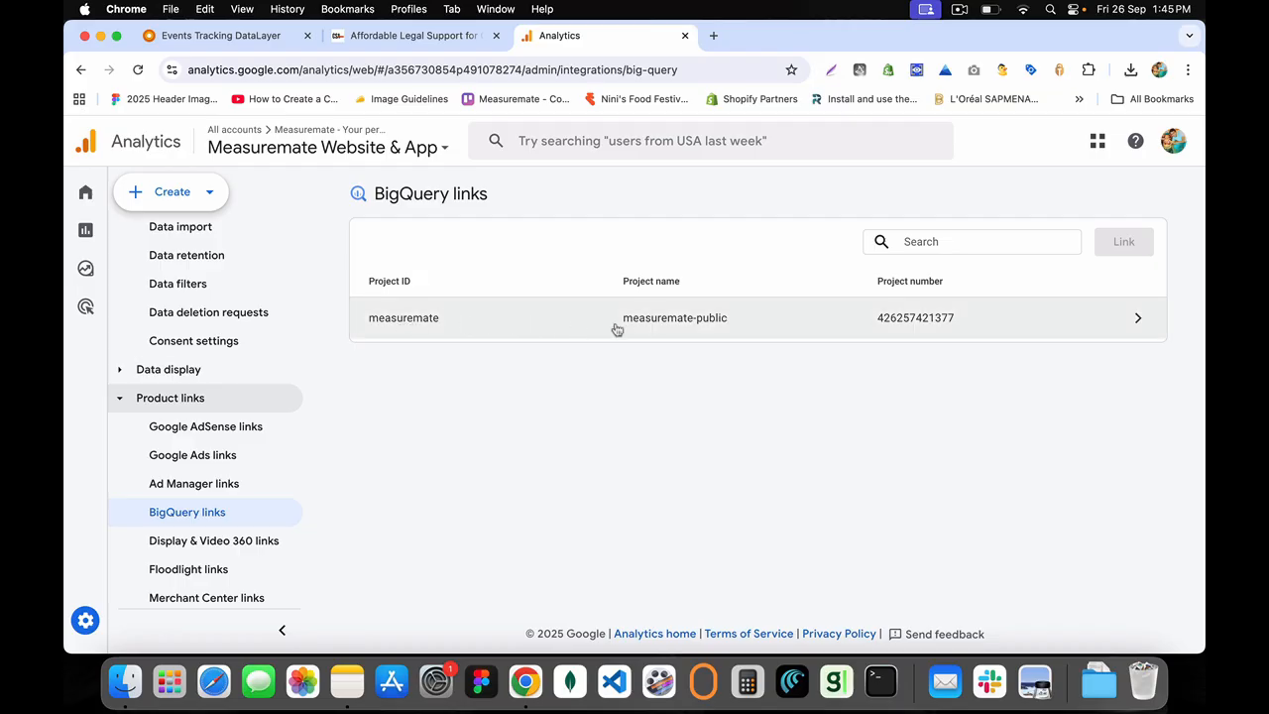
Examine the measuremate project's BigQuery link details, including its event data configuration and export type, and close them
click(634, 325)
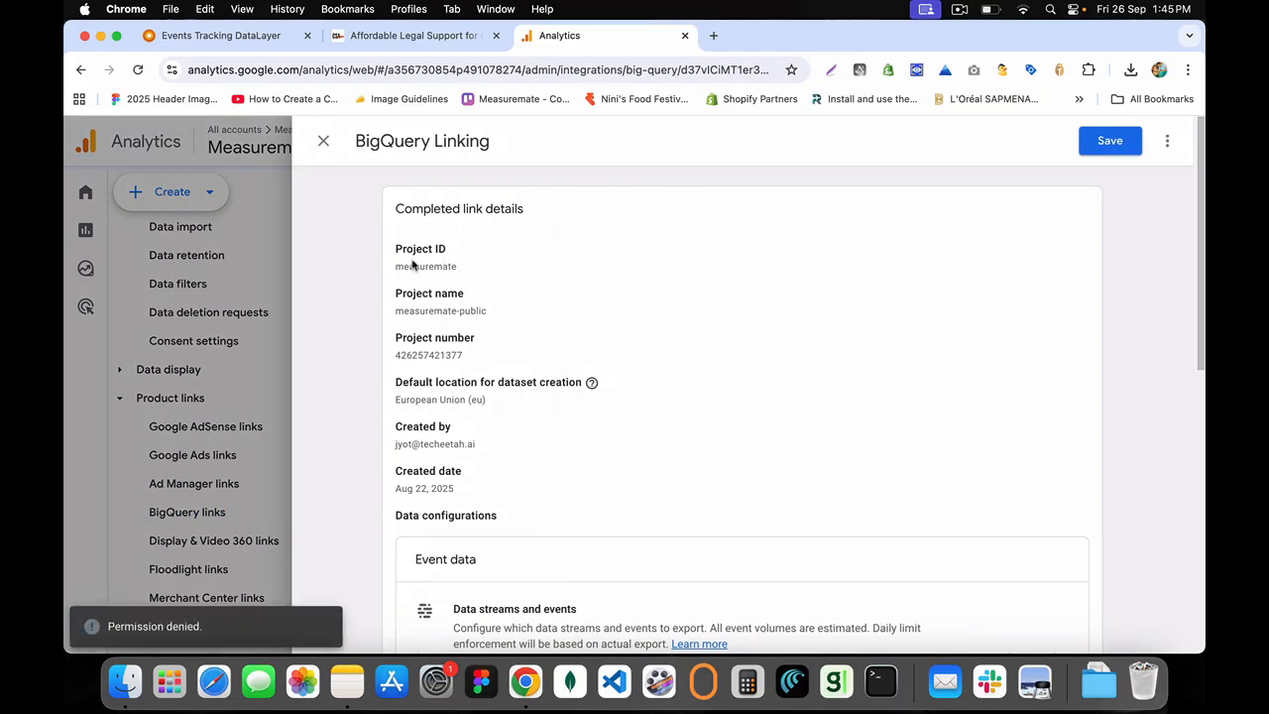
drag(393, 245, 530, 532)
scroll(521, 191, down, 5)
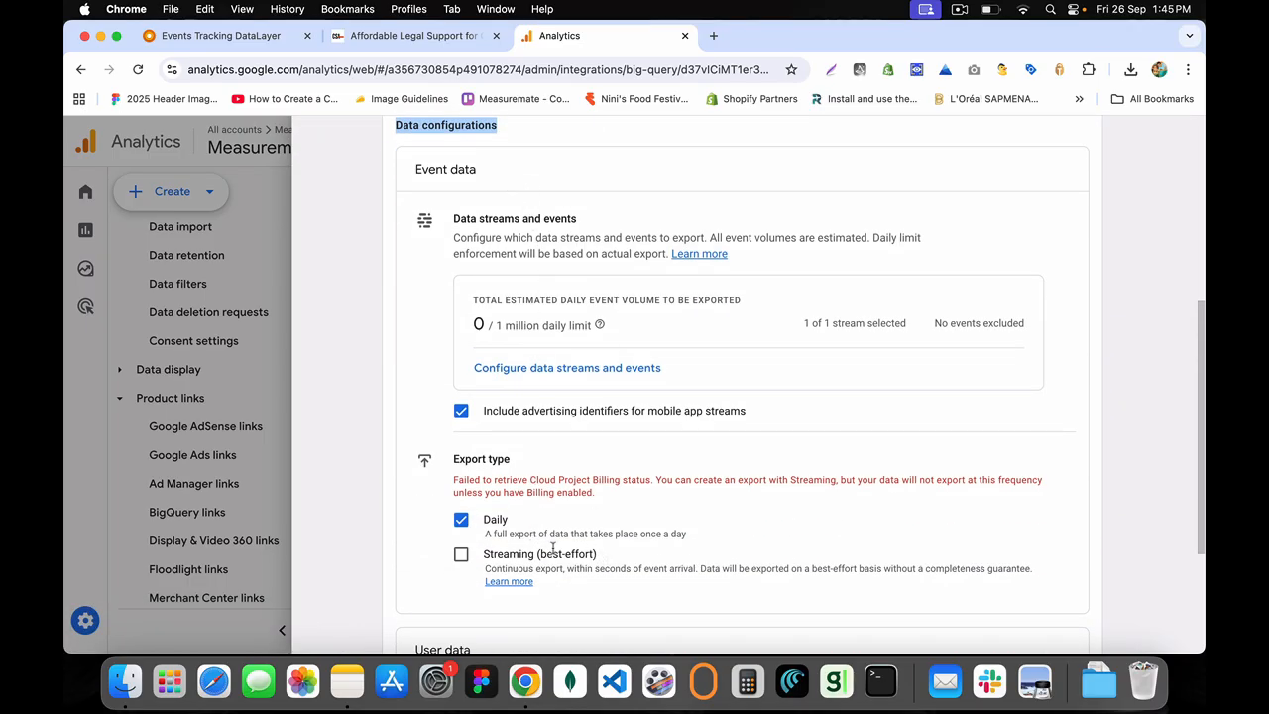
scroll(486, 506, down, 3)
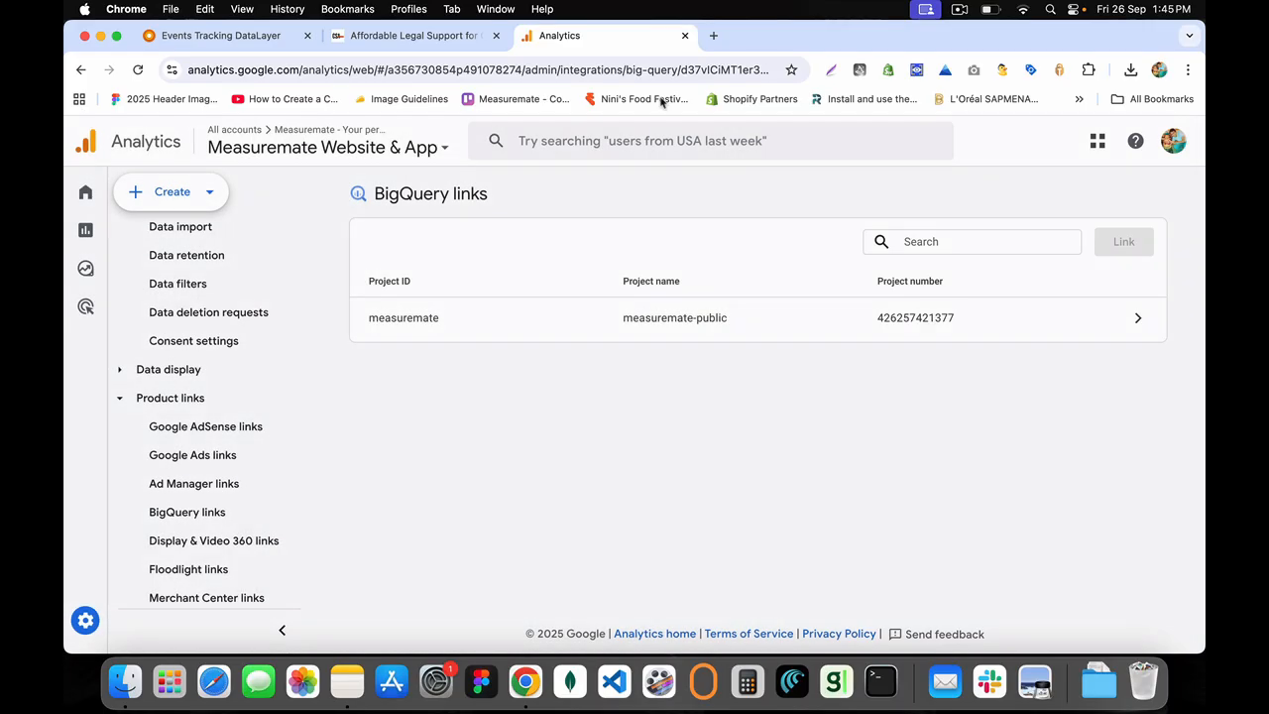
Search Google for "ga4 integration bigquery" in a new tab and open the "[GA4] Set up BigQuery Export" help article
click(713, 34)
text(g)
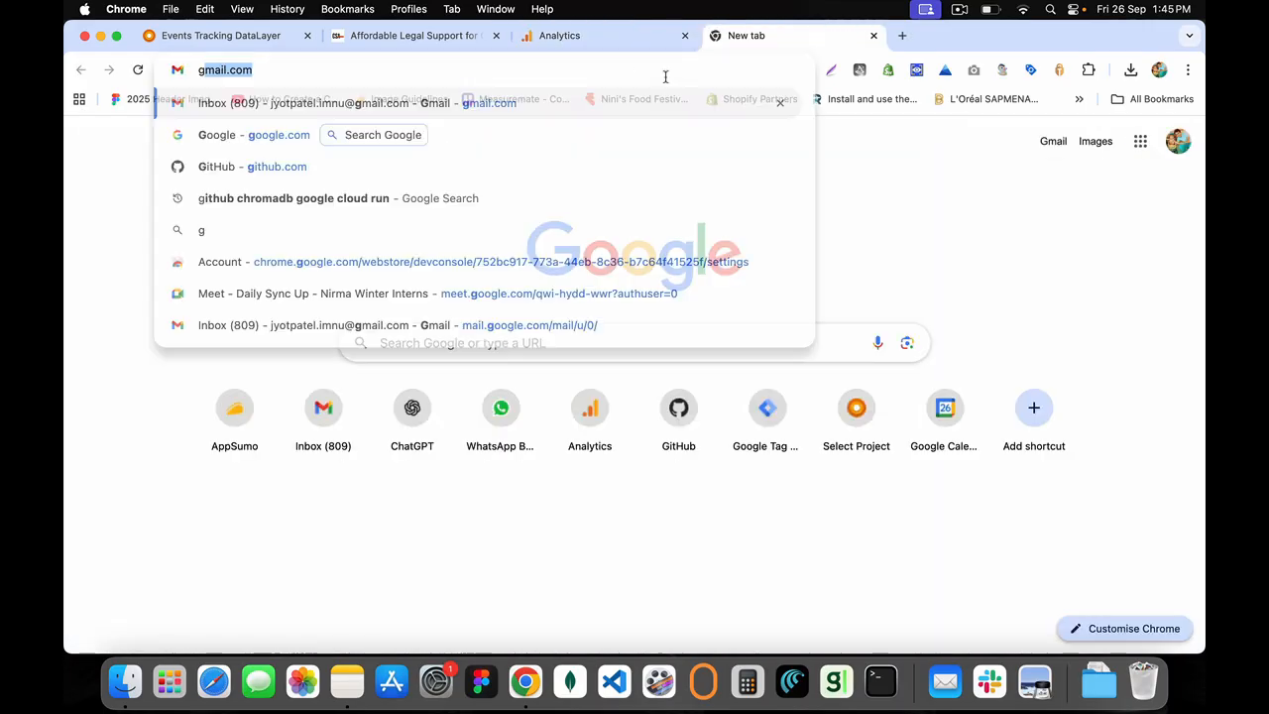
text(a4 integration )
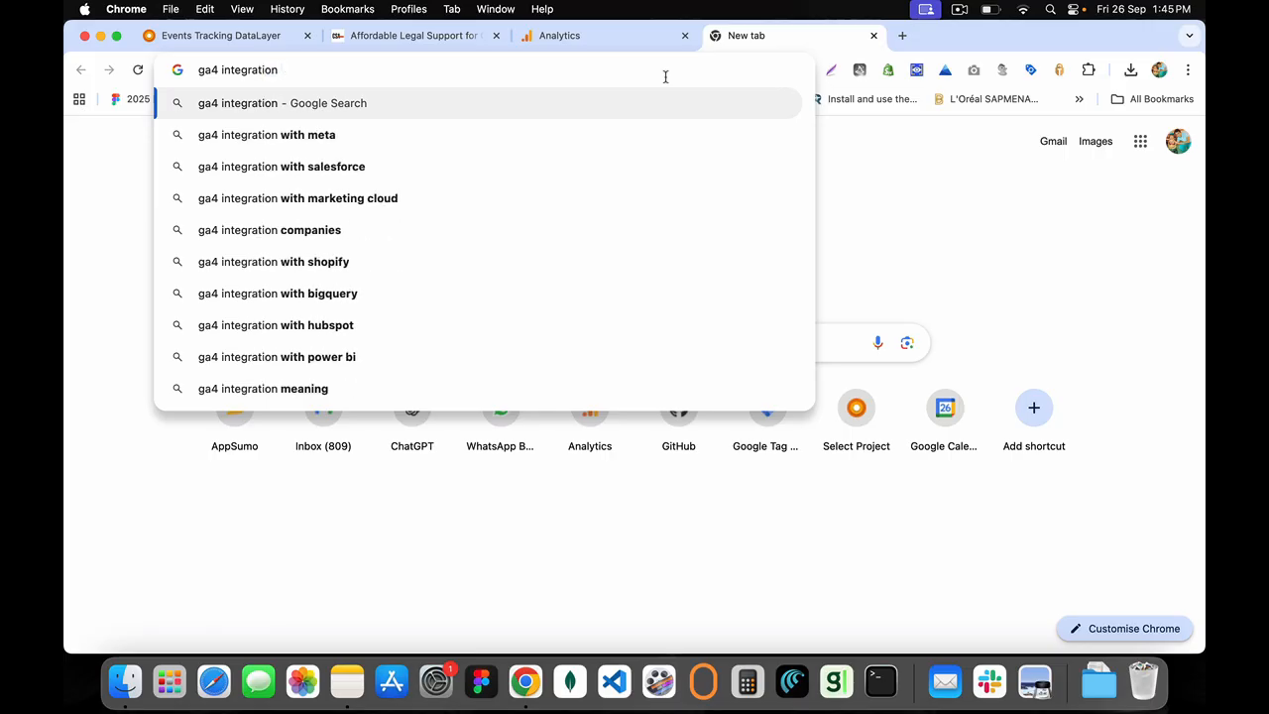
text(bigquery)
key(Return)
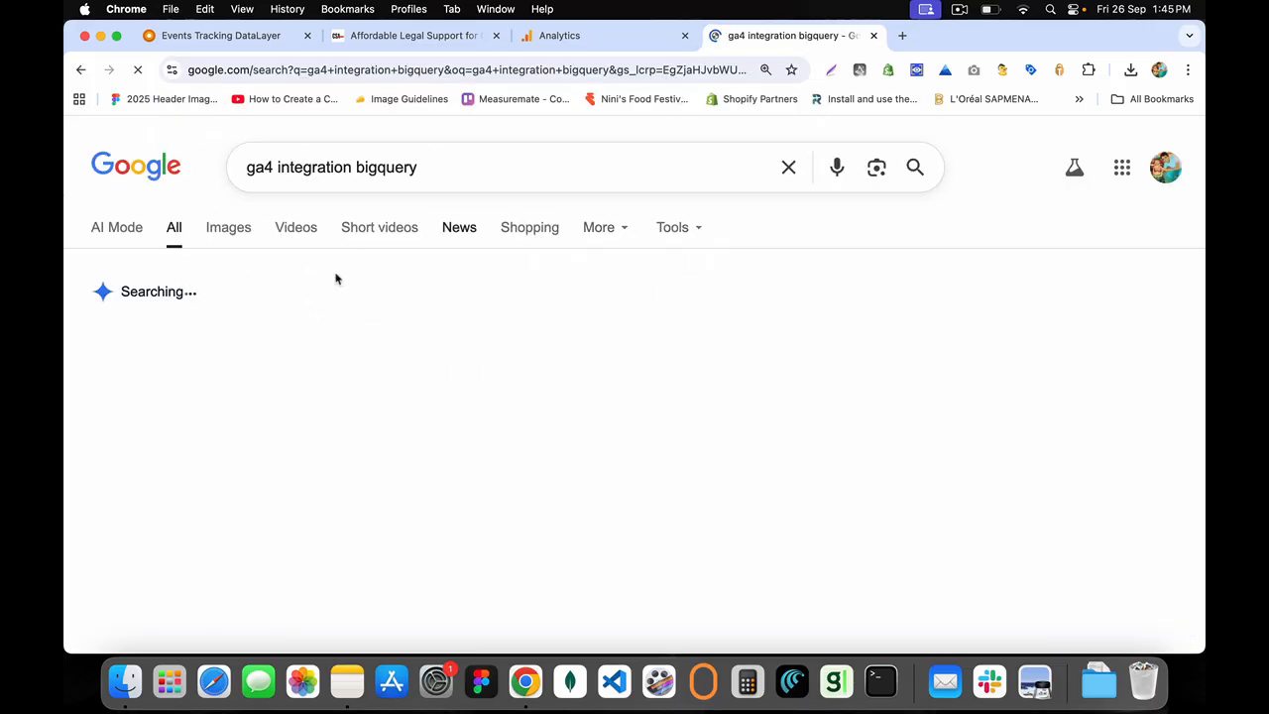
scroll(242, 342, down, 5)
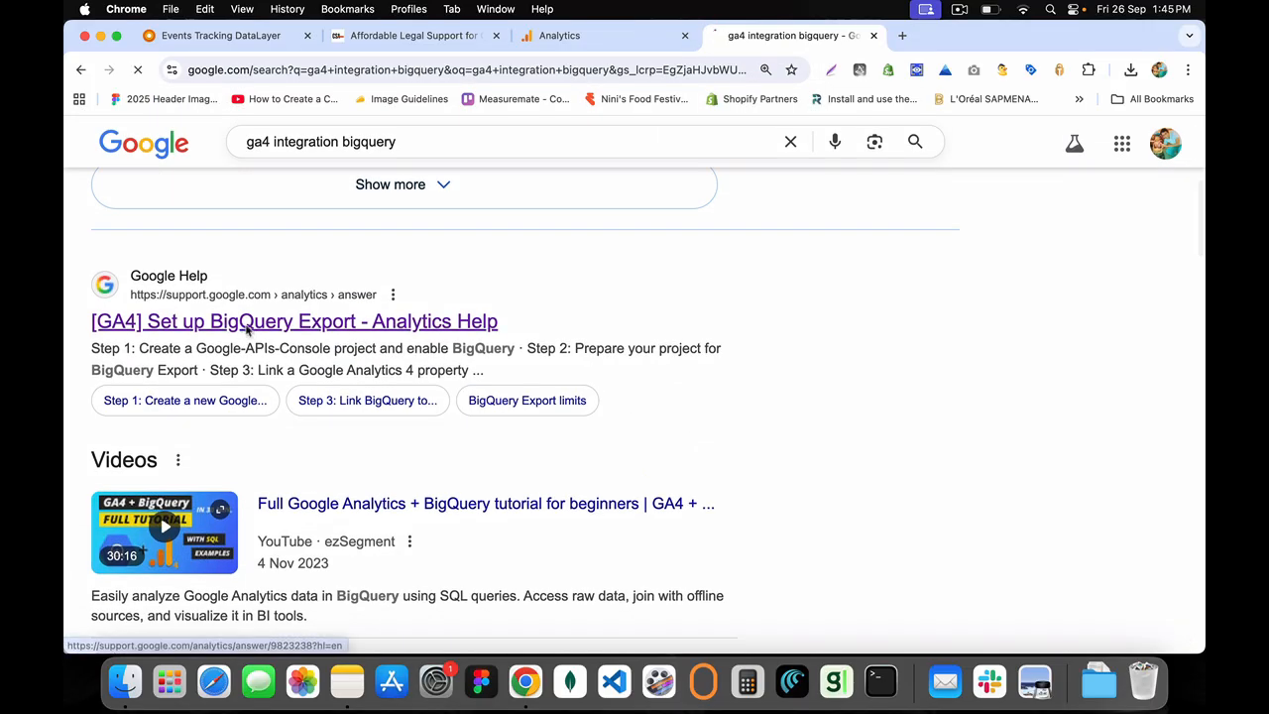
click(246, 323)
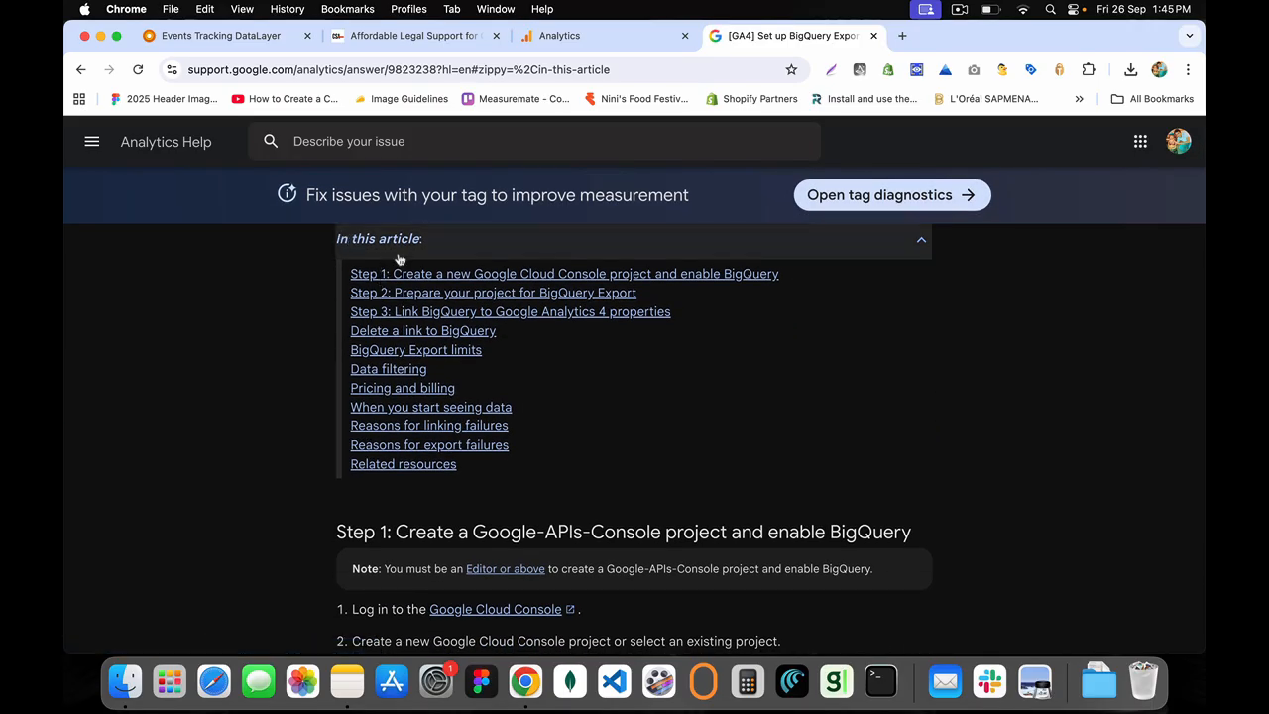
Read through the BigQuery Export setup article from Step 1 to the data filtering section and return to Analytics' BigQuery links
click(404, 274)
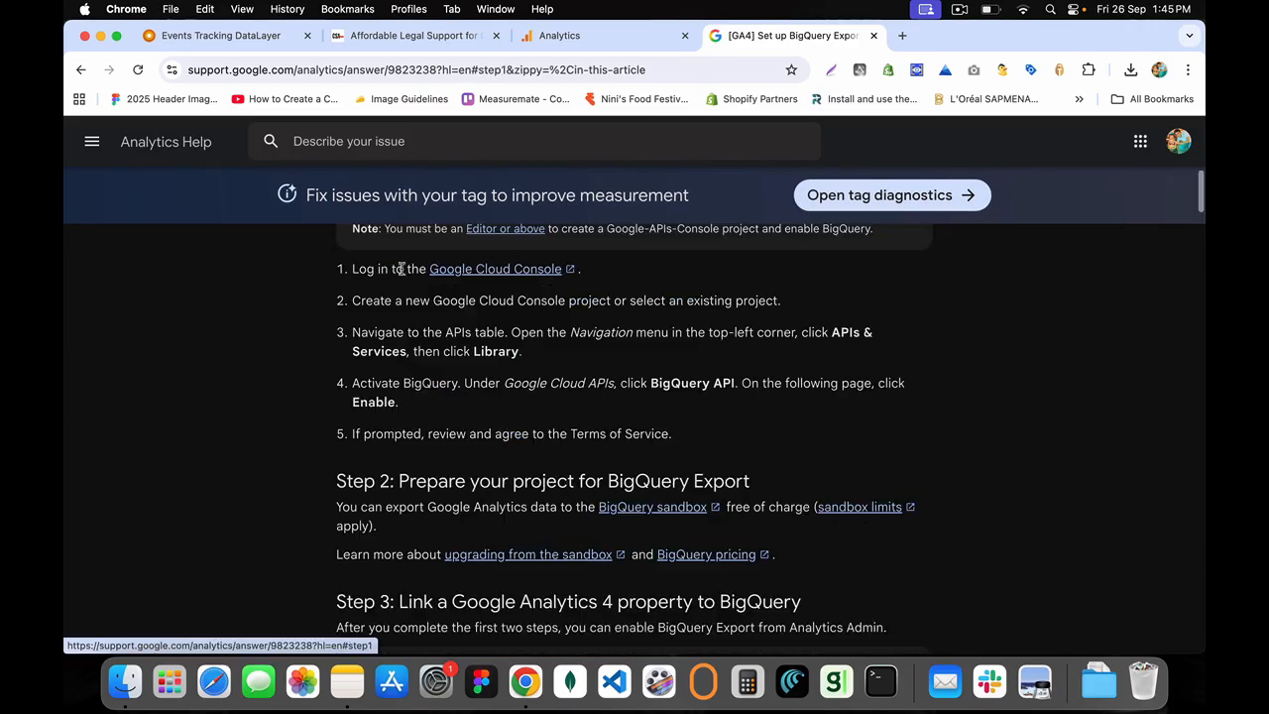
scroll(506, 410, down, 1)
scroll(505, 409, down, 20)
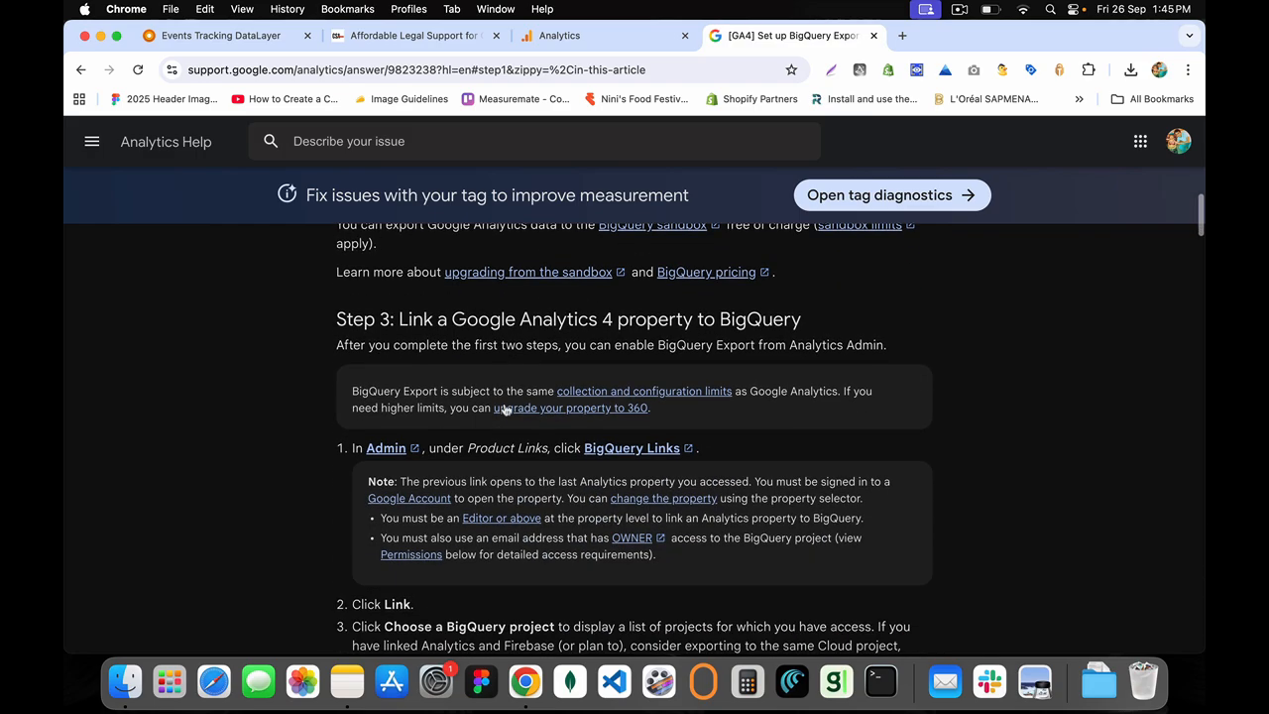
scroll(508, 407, down, 3)
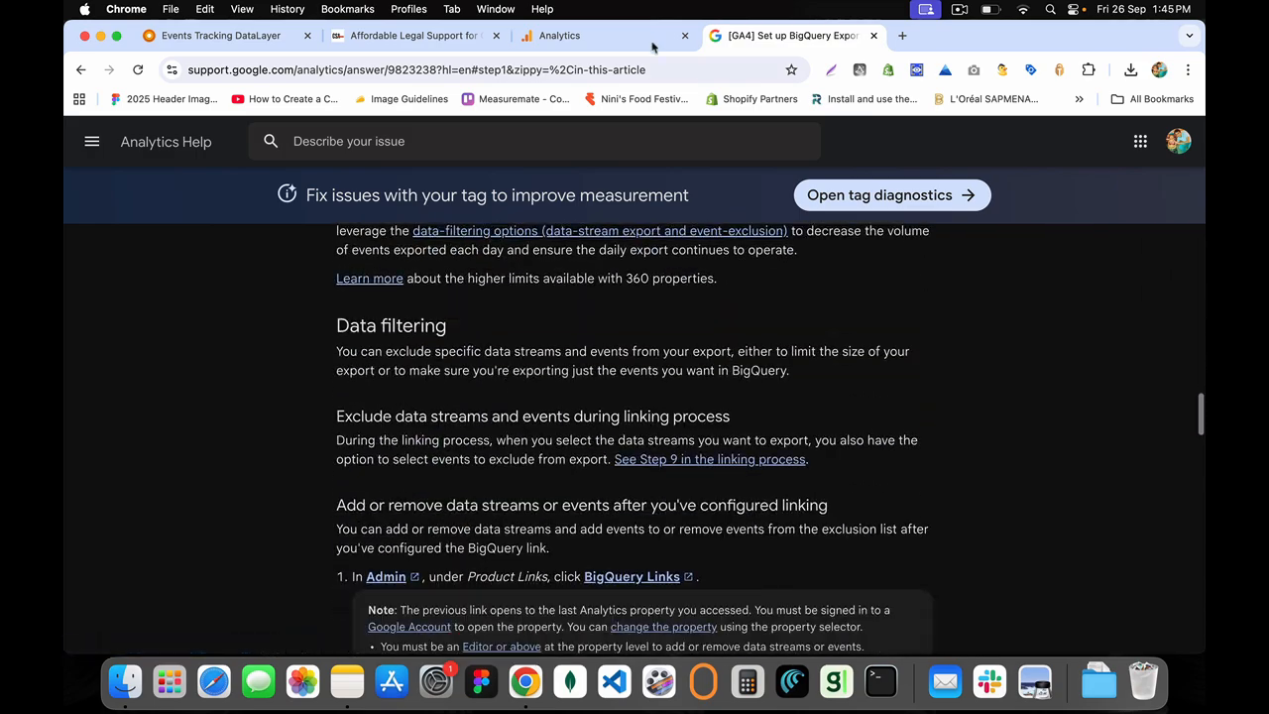
click(621, 36)
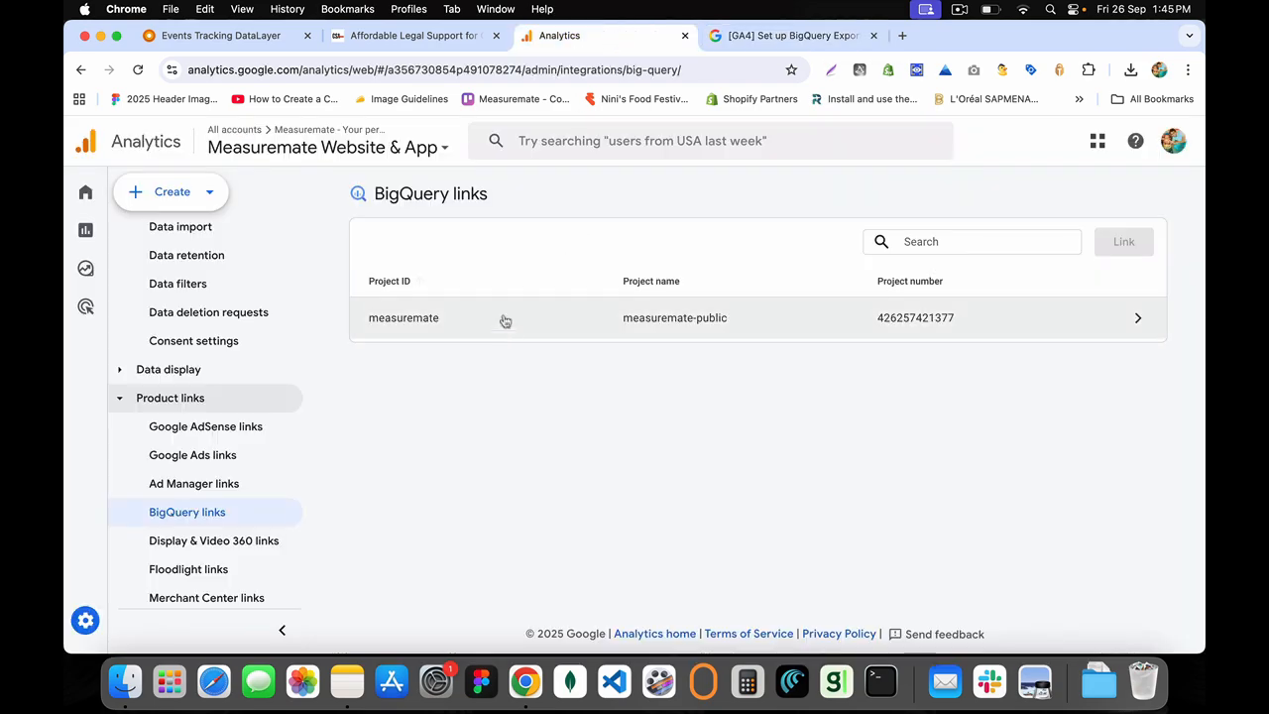
Open the Google Cloud website under another Google account and close the leftover Google Cloud and Analytics Help tabs
click(901, 35)
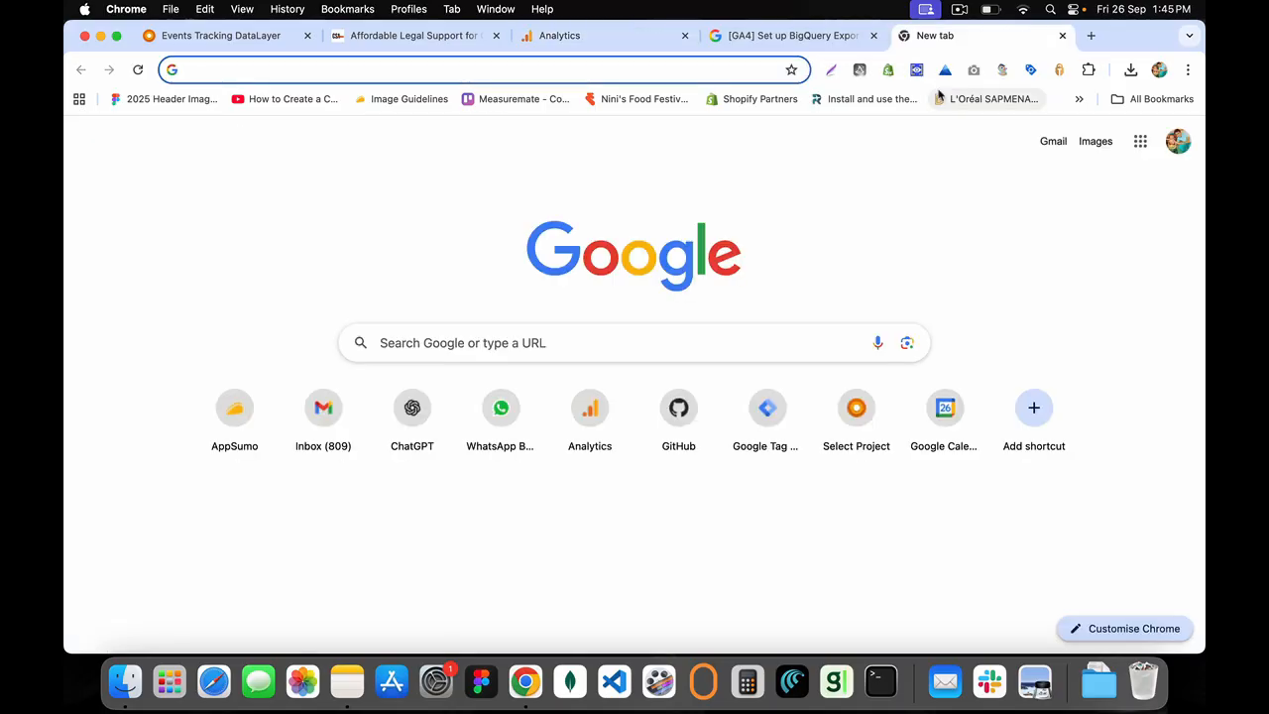
text(cloud)
key(Return)
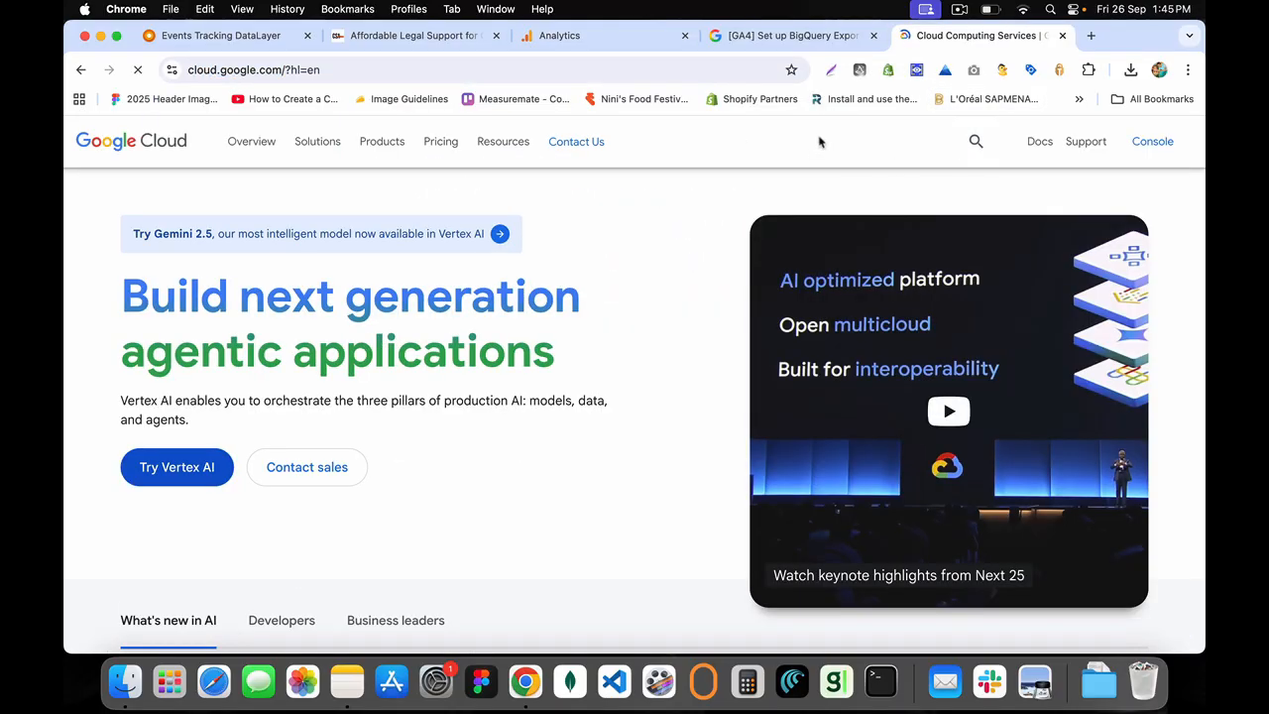
click(1159, 141)
click(976, 437)
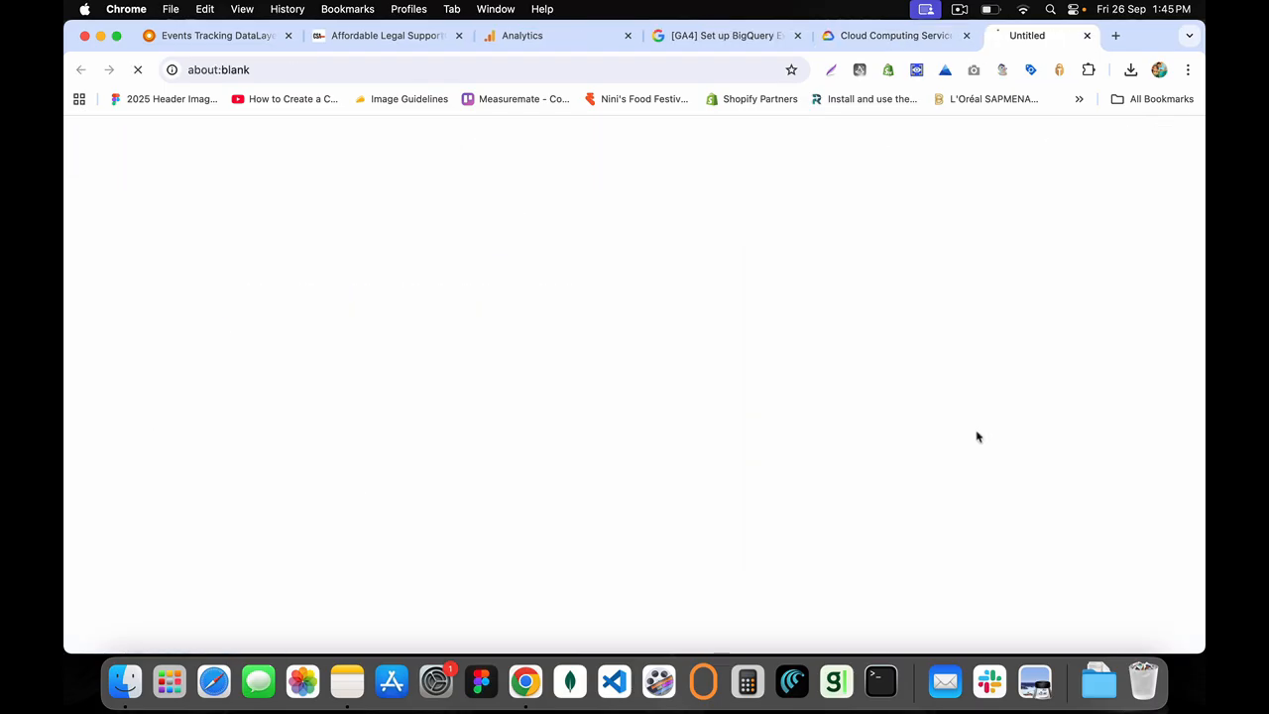
click(933, 35)
click(711, 34)
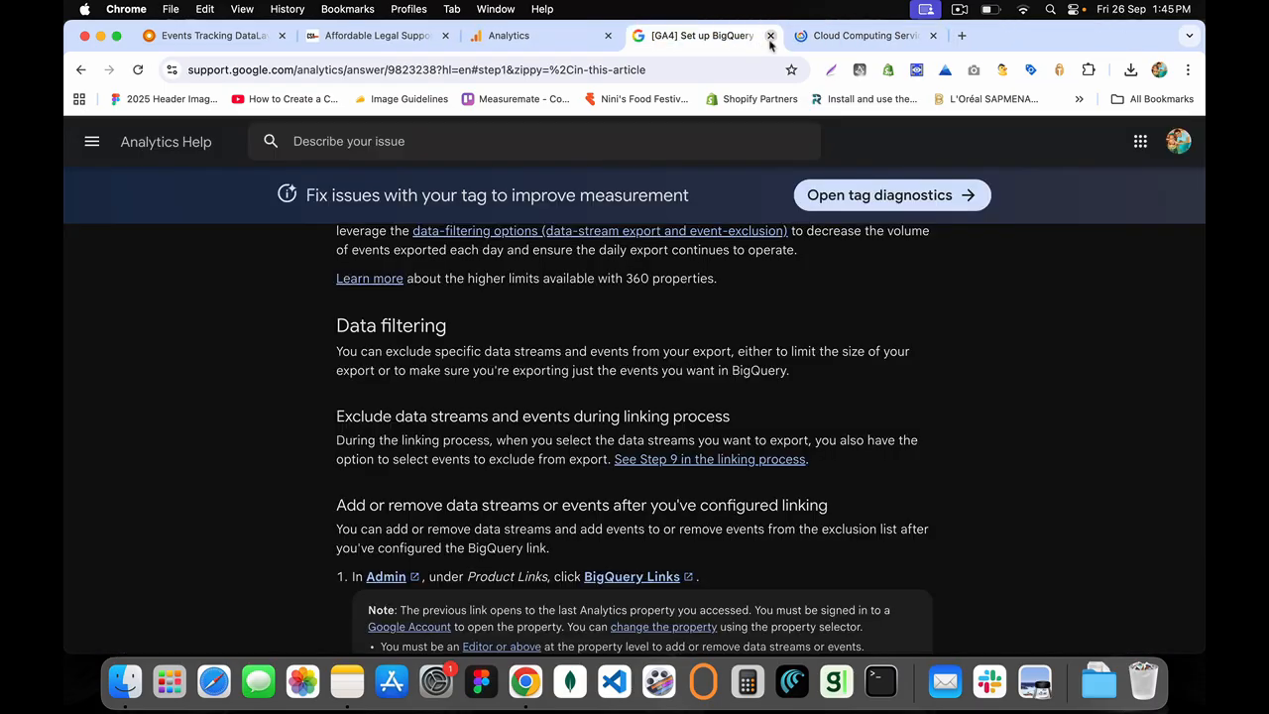
click(771, 36)
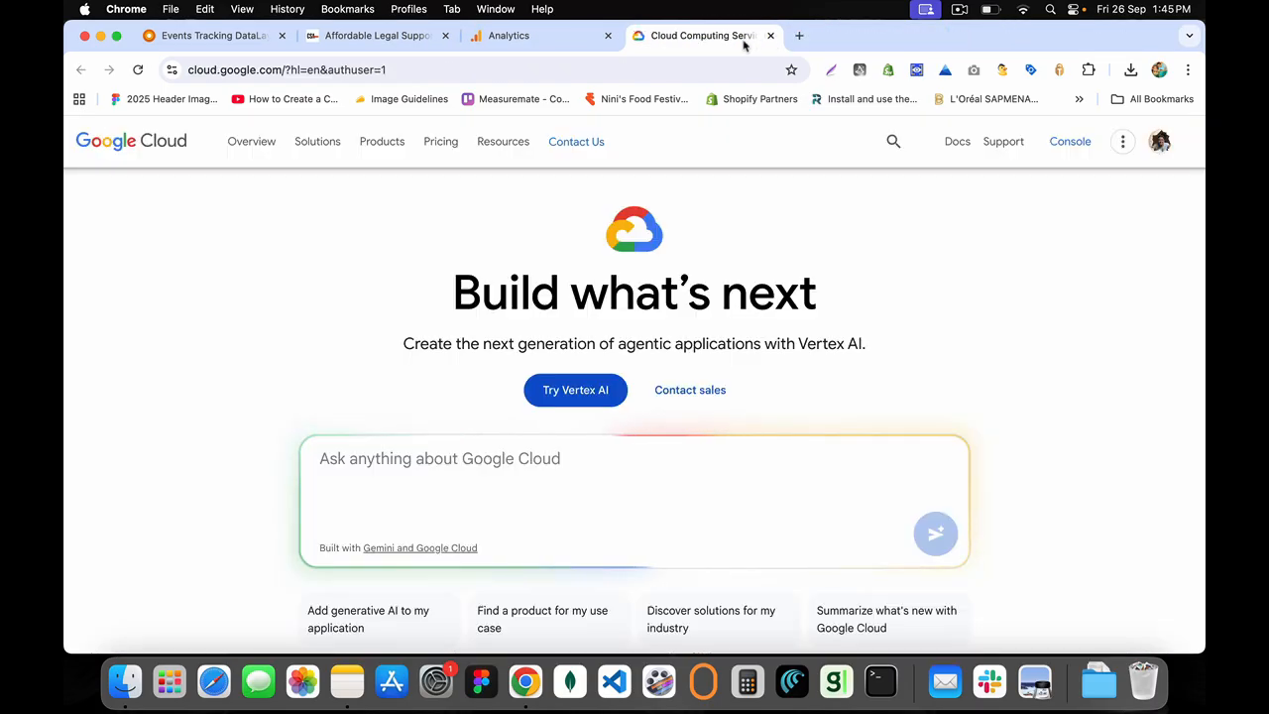
Enter the Google Cloud console for the measuremate-public project and open BigQuery
click(1075, 141)
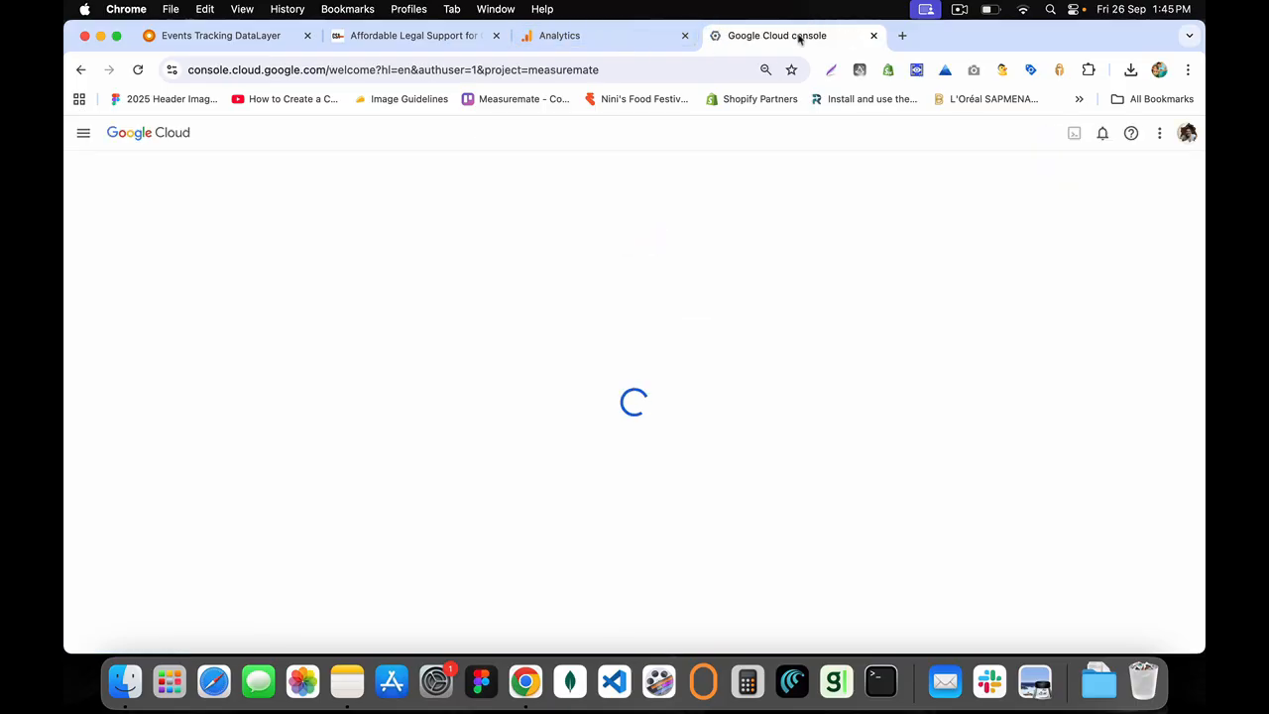
click(85, 136)
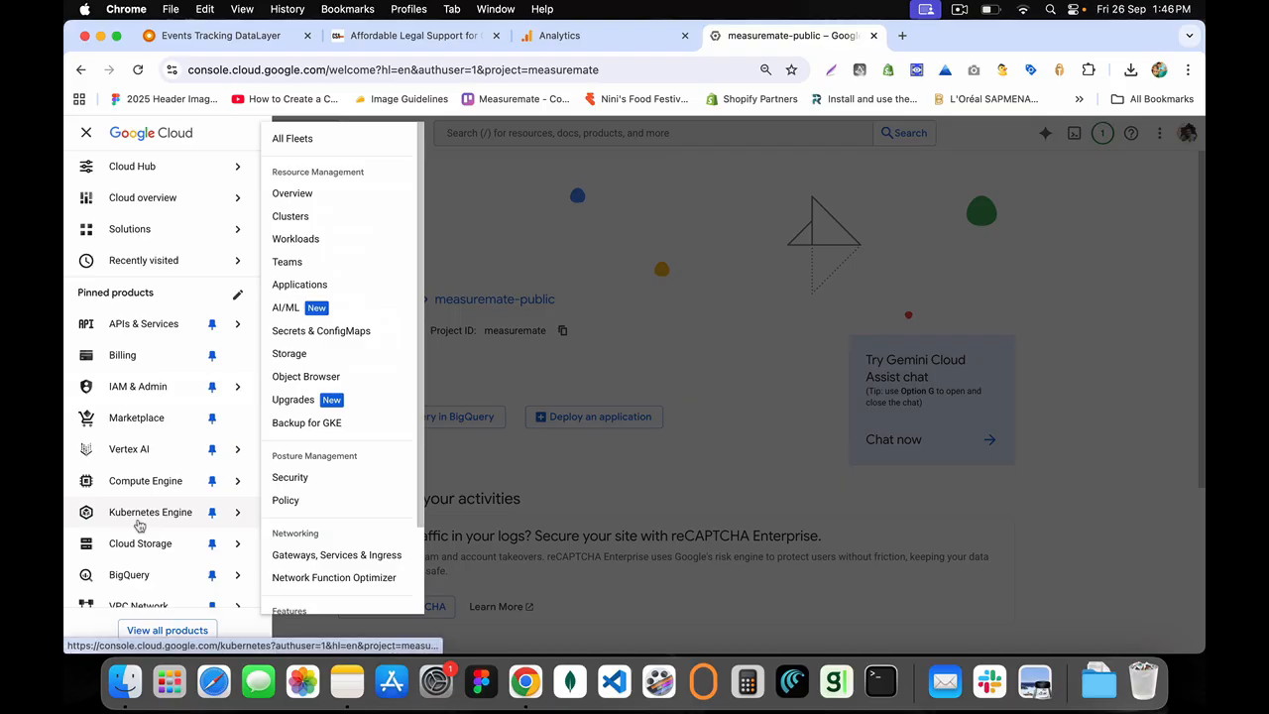
scroll(138, 508, down, 2)
click(148, 458)
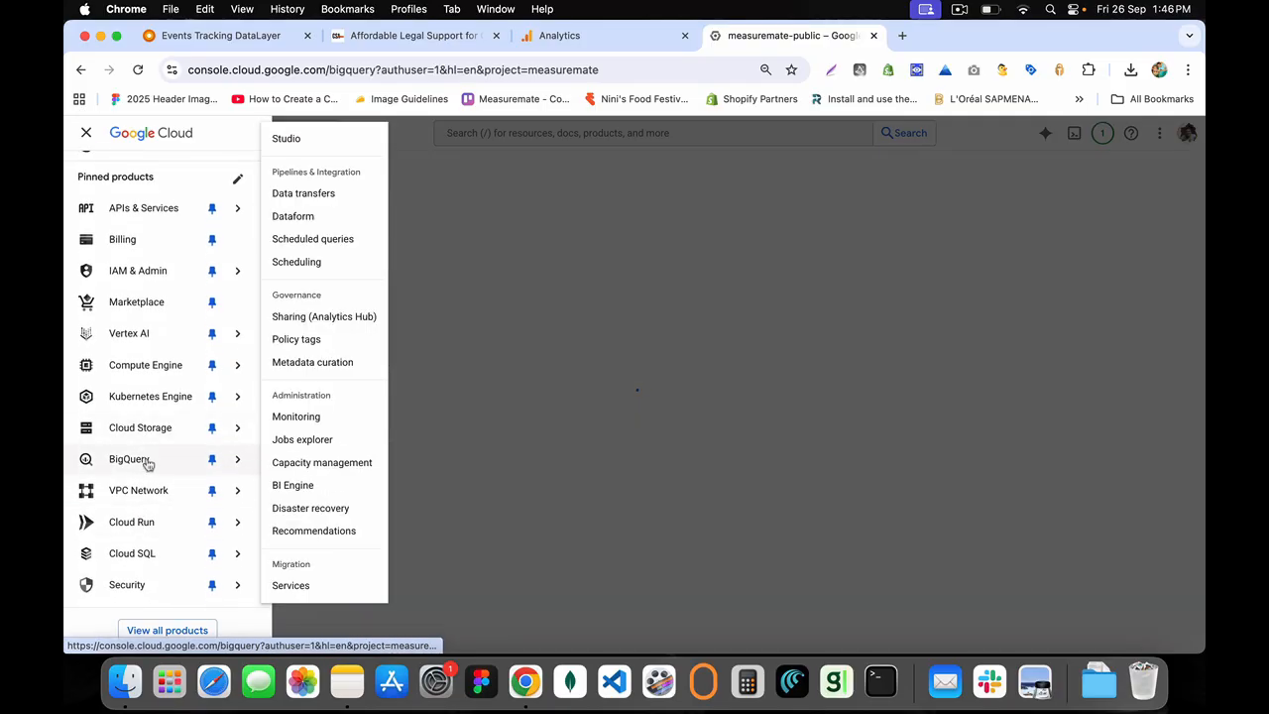
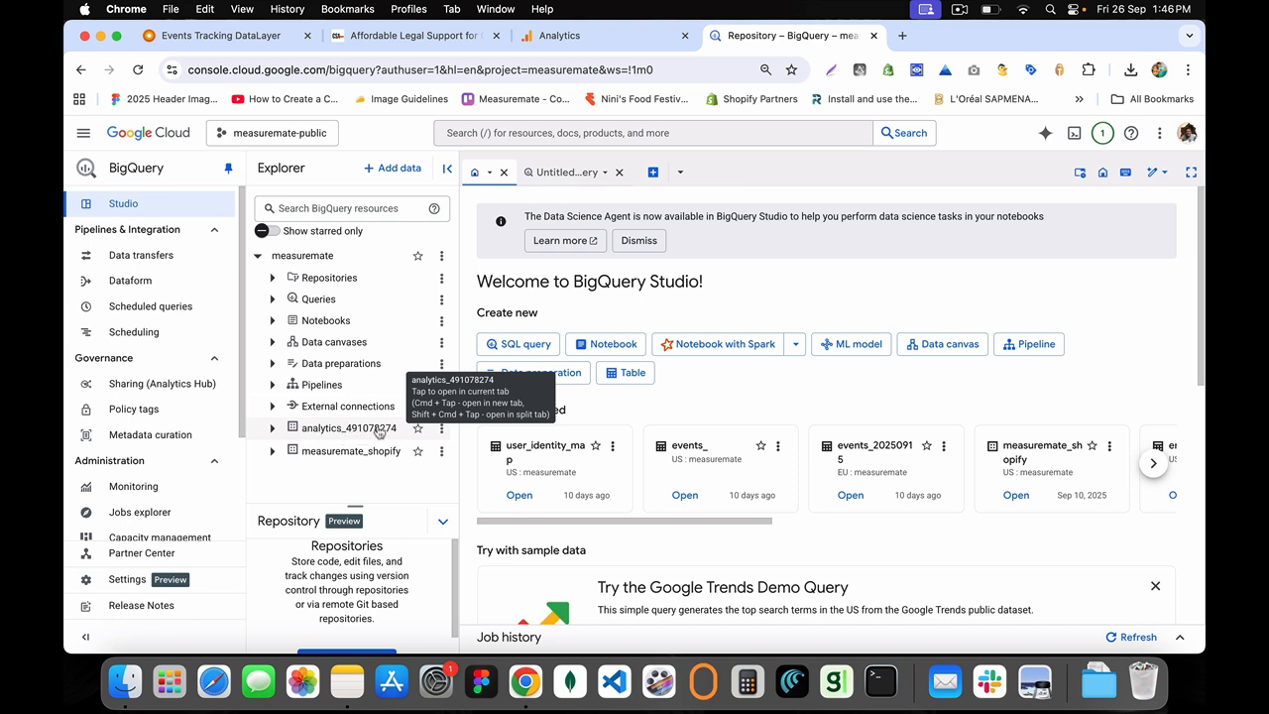
Open the Analytics export dataset in BigQuery, compare its number with the property ID in Analytics' property details, and expand the dataset
click(379, 432)
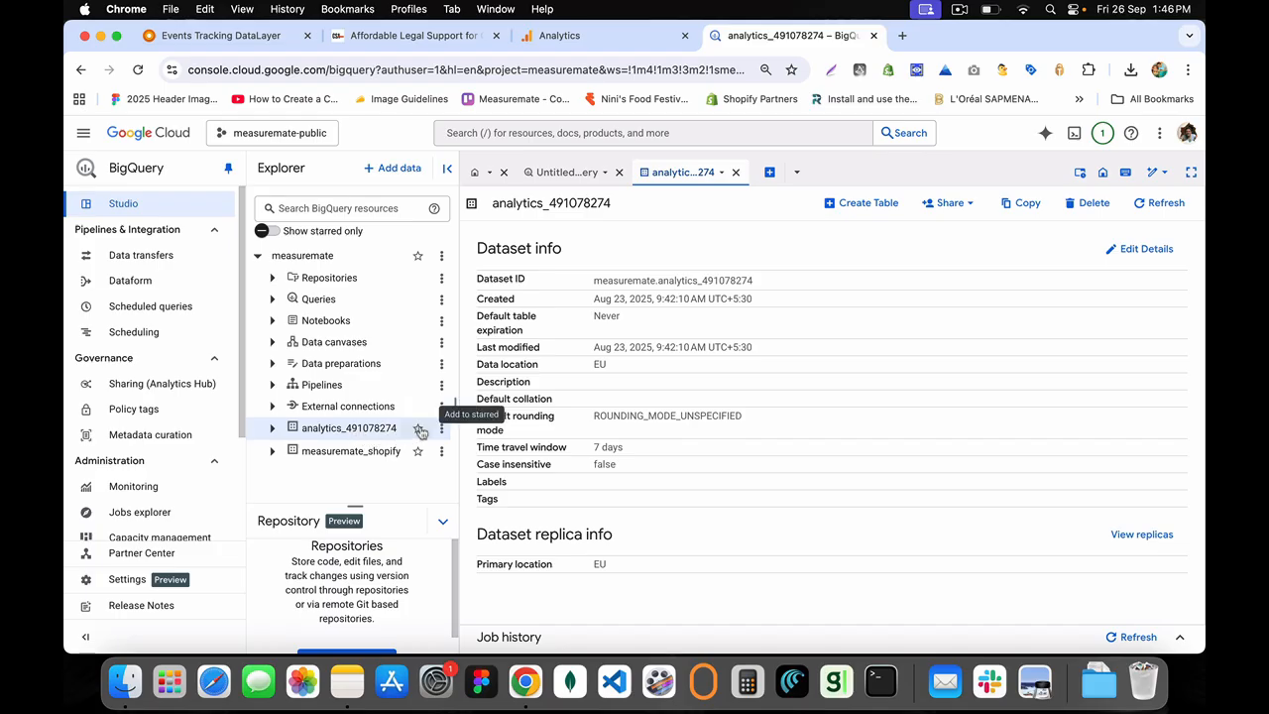
click(593, 37)
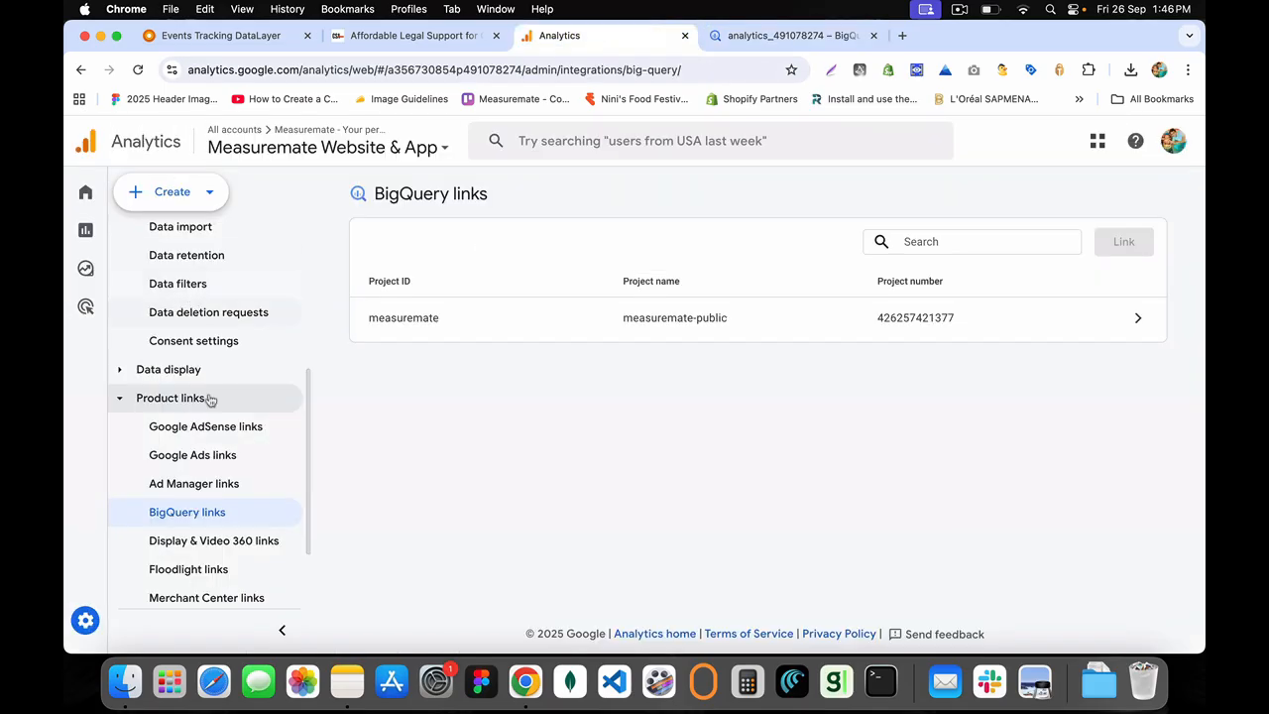
scroll(207, 402, up, 5)
click(173, 432)
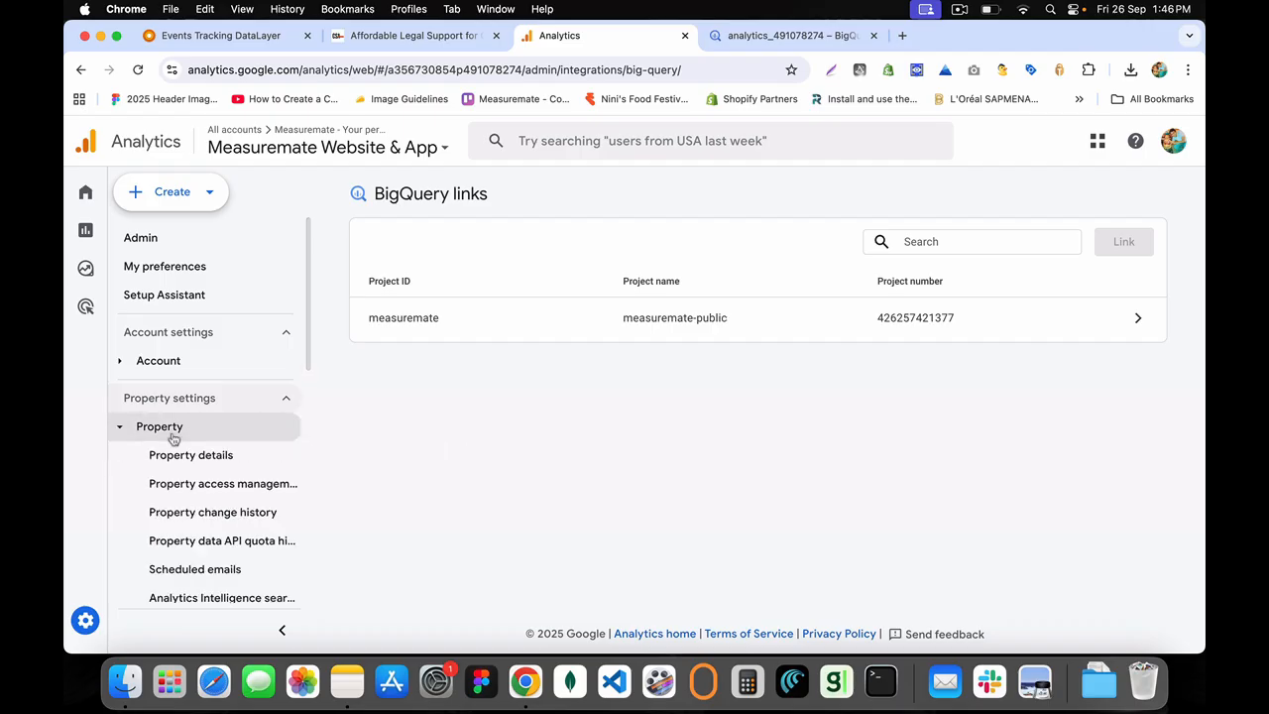
click(244, 457)
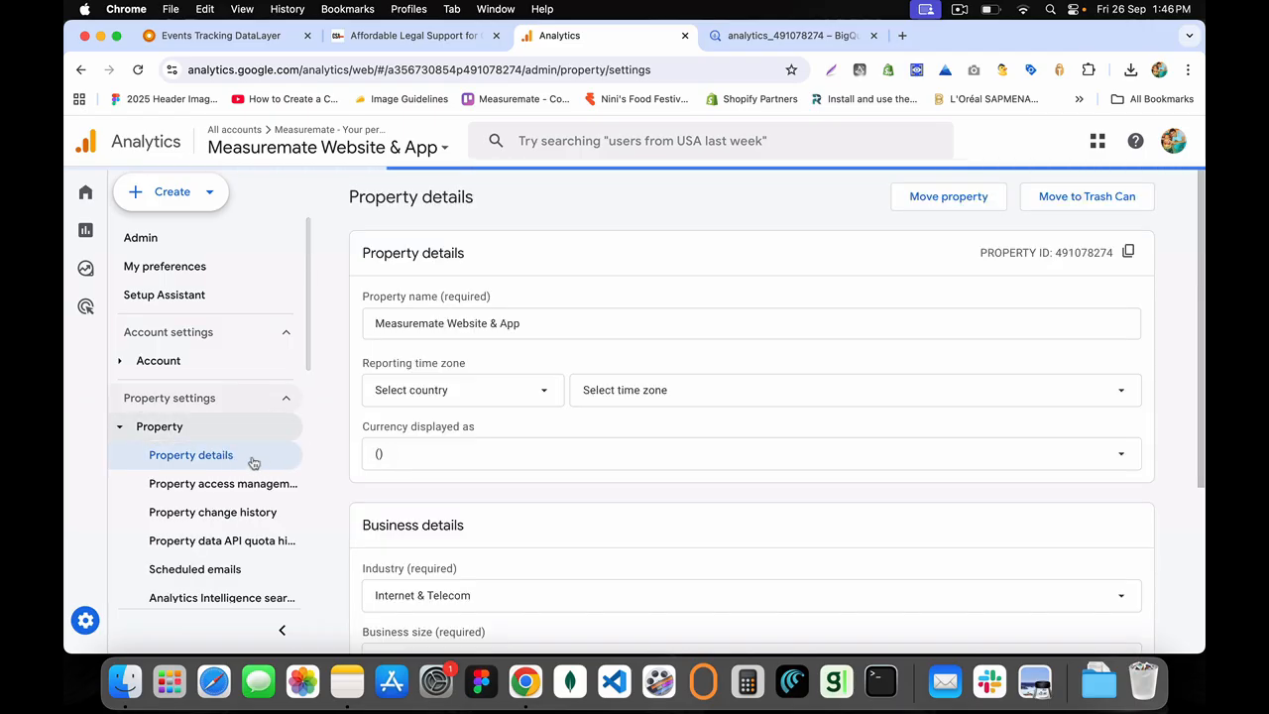
drag(991, 253, 1122, 253)
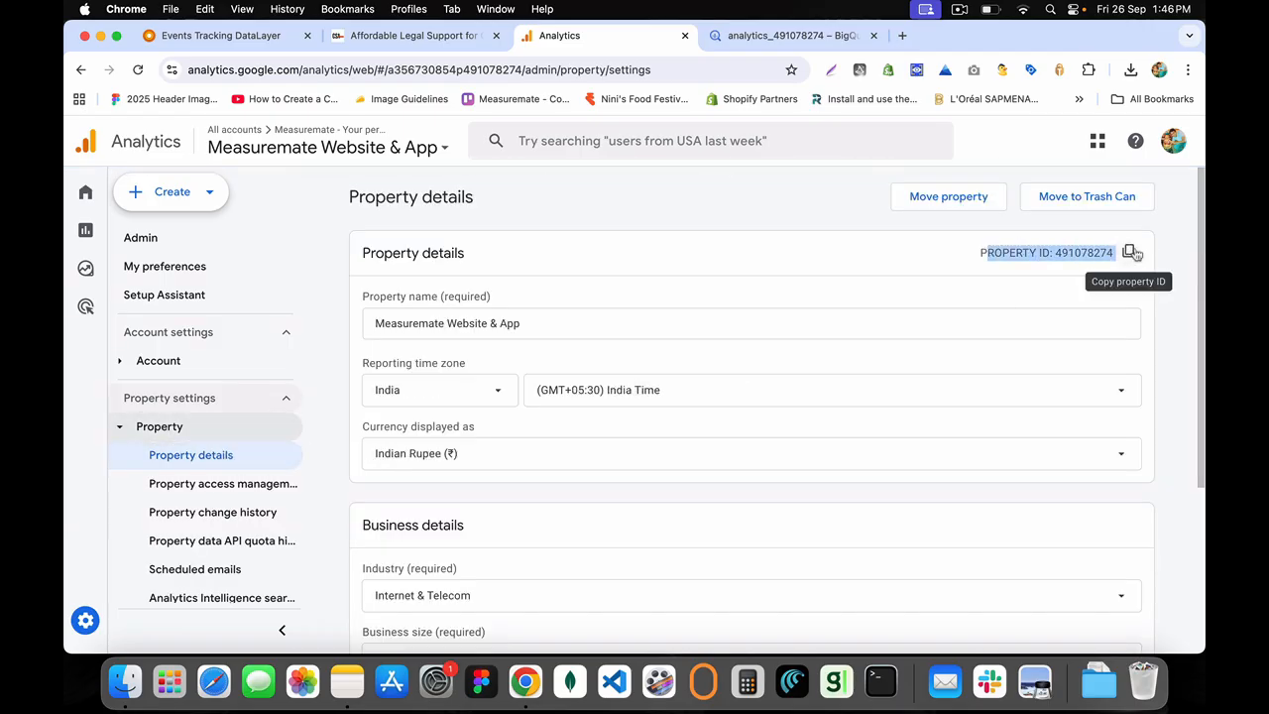
click(792, 36)
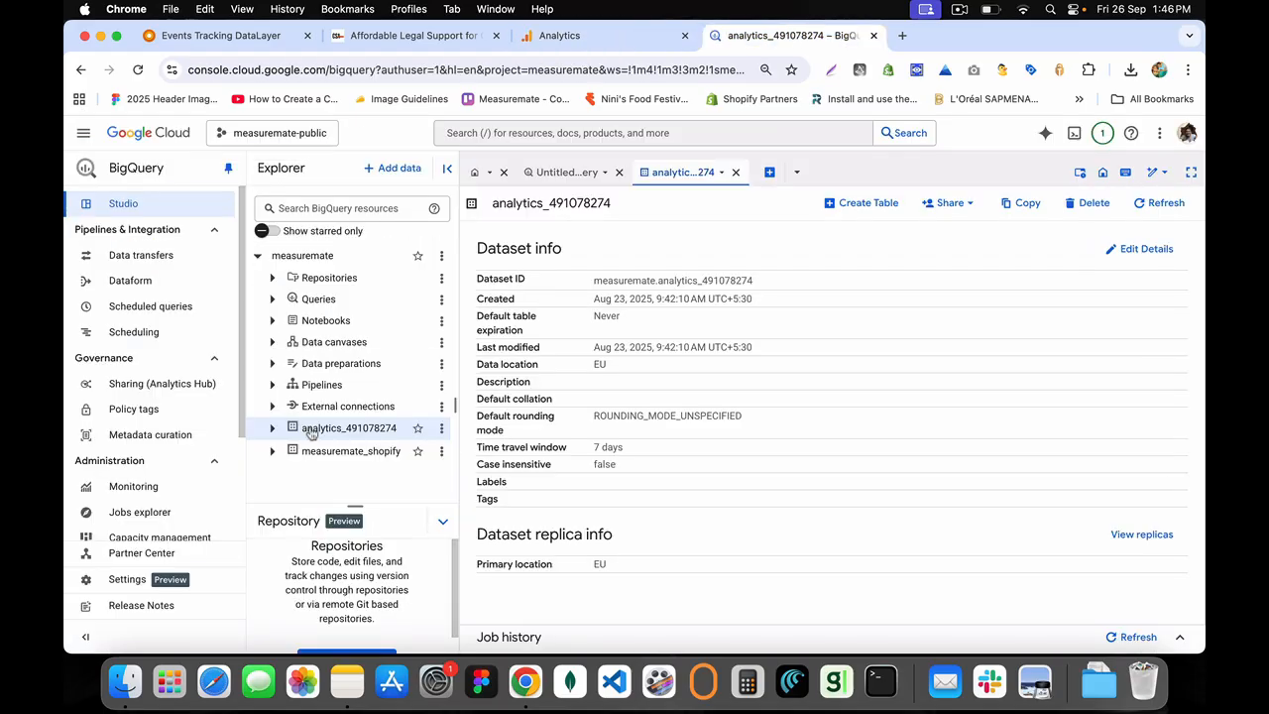
click(276, 428)
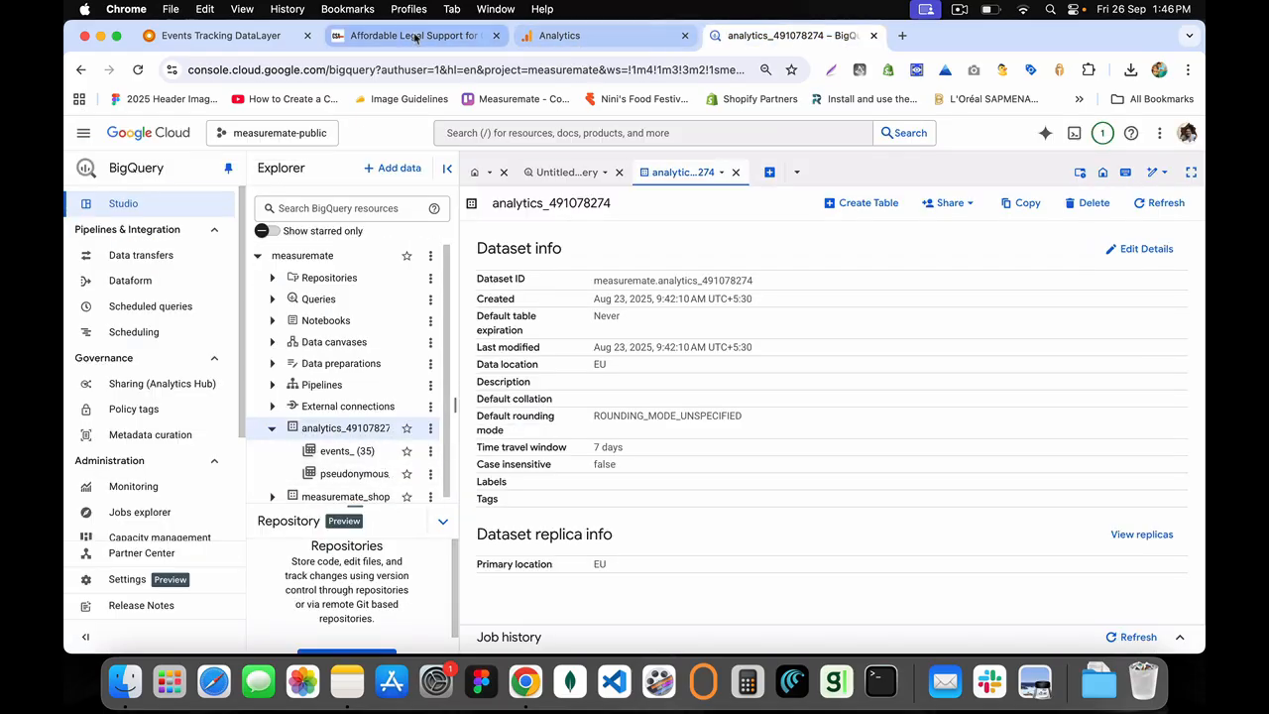
Switch to Measuremate, open the project's Manage Integrations settings and expand the Big Query integration
click(274, 32)
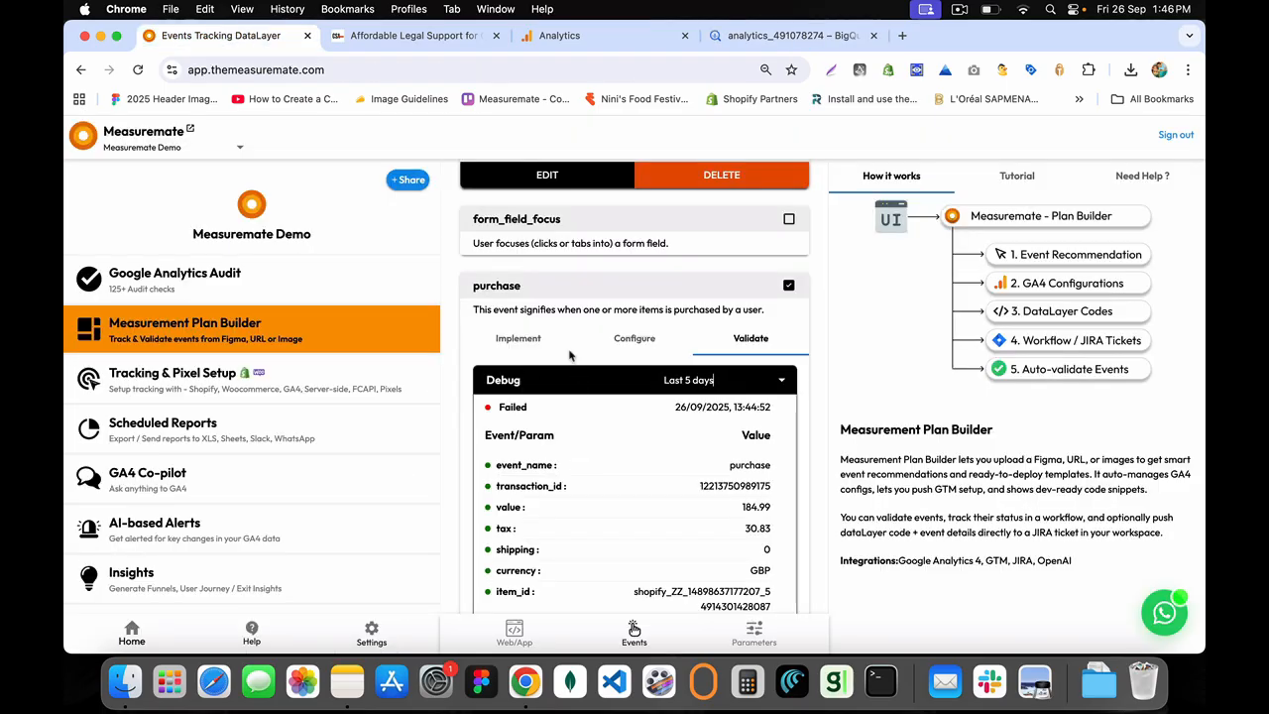
click(371, 632)
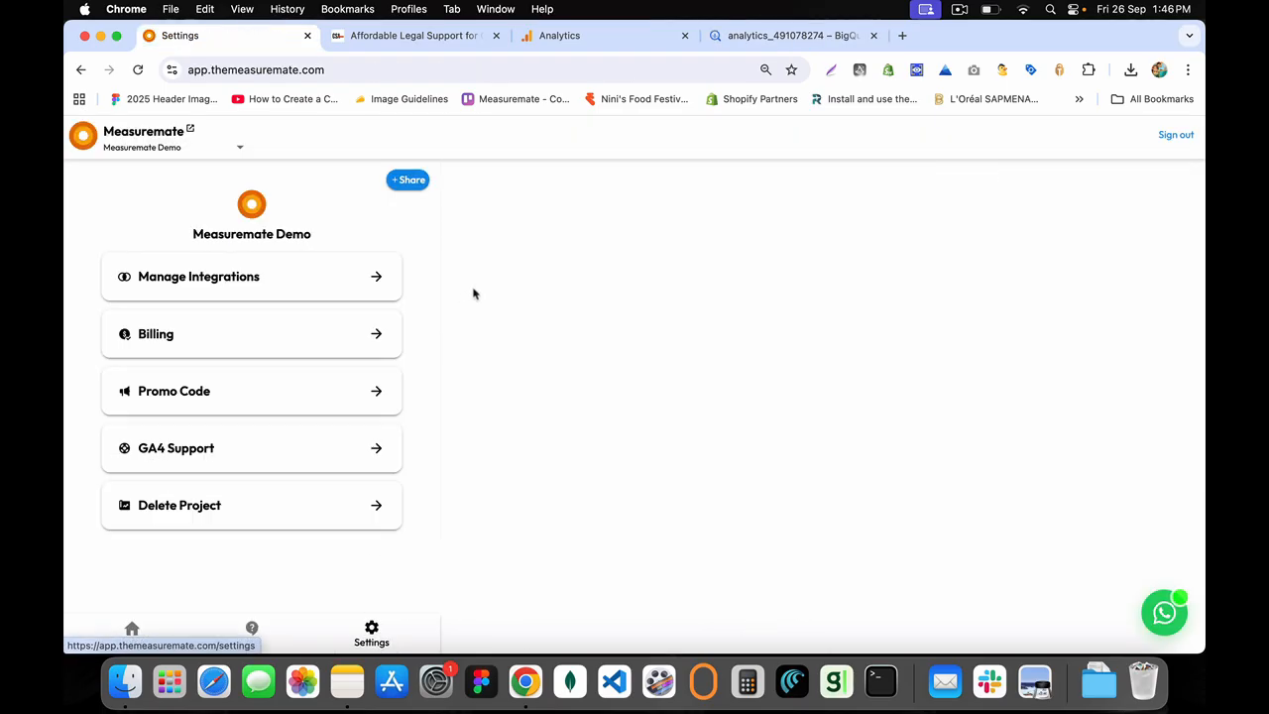
click(380, 279)
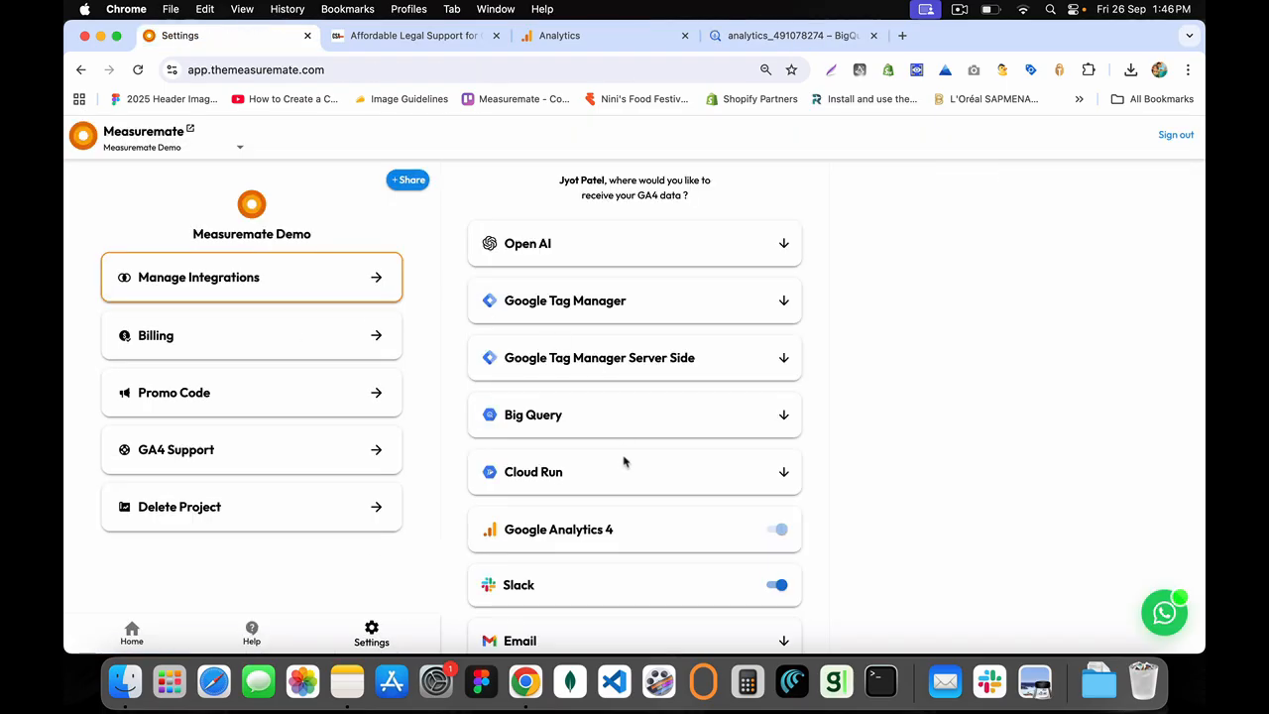
scroll(691, 421, down, 1)
click(782, 387)
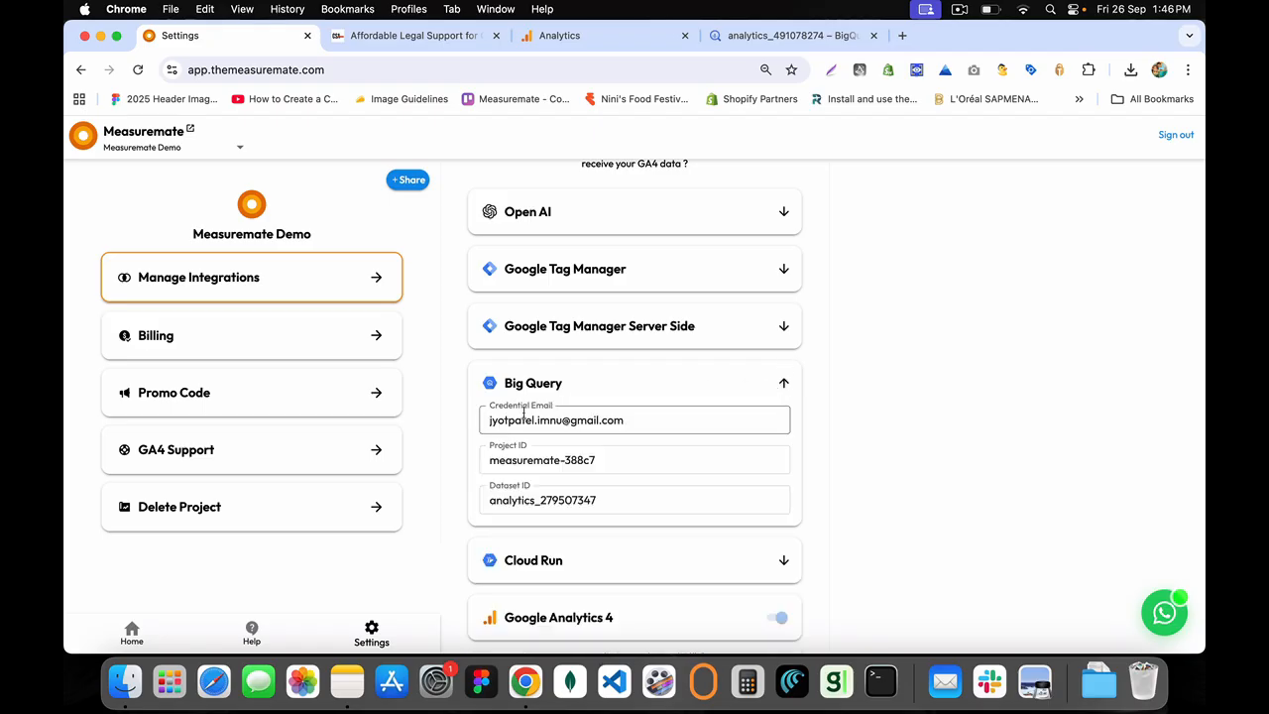
Point out the Big Query integration's credential email, project ID and dataset ID, and return to Measuremate's home page
drag(484, 419, 659, 416)
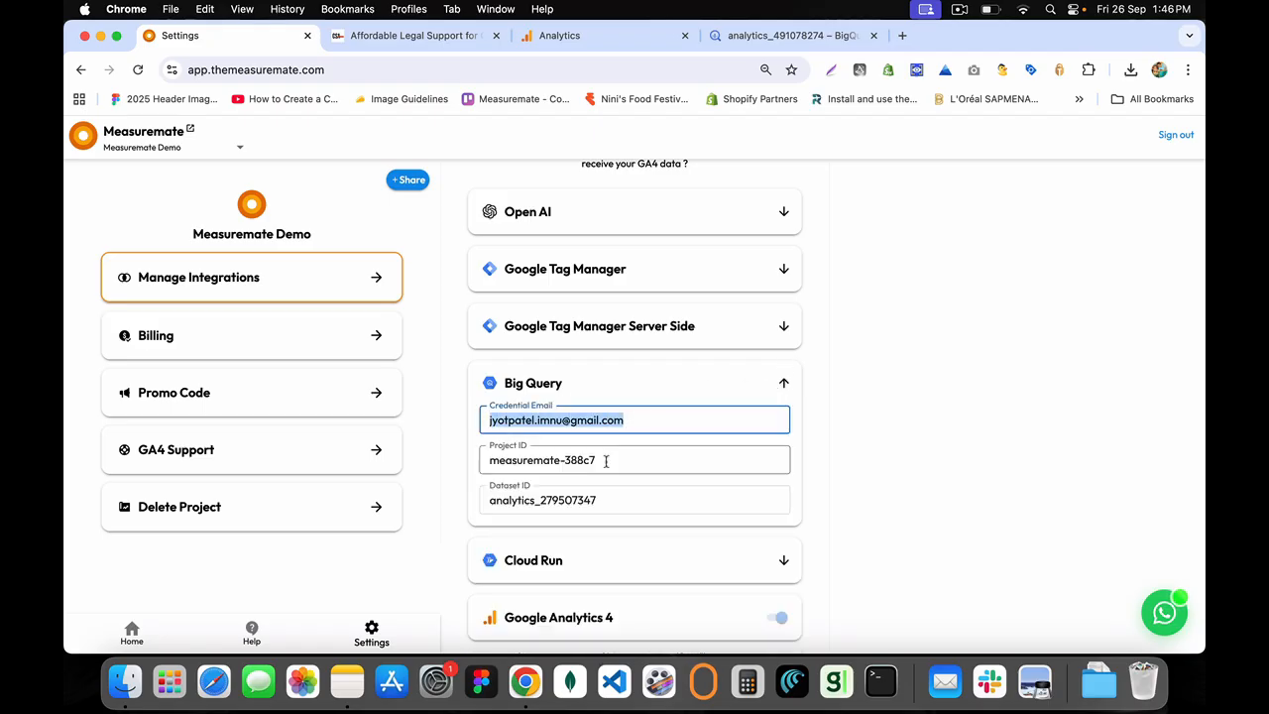
drag(604, 460, 478, 460)
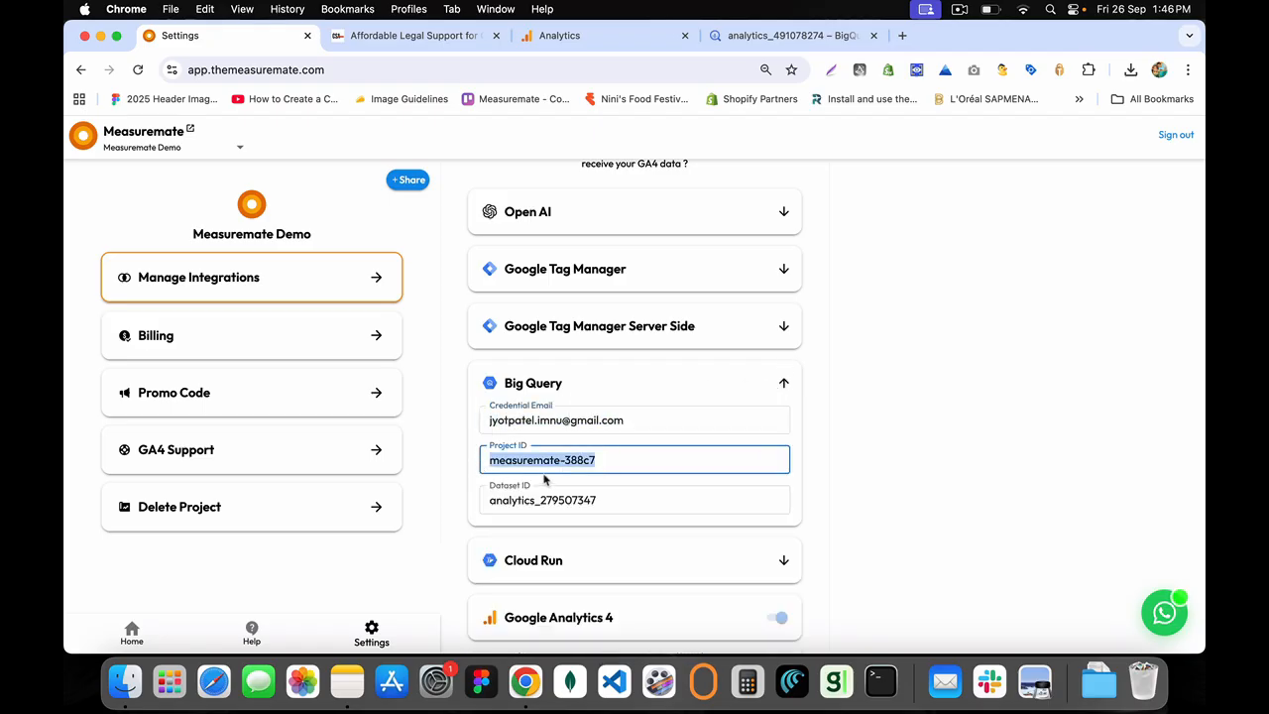
drag(492, 460, 498, 495)
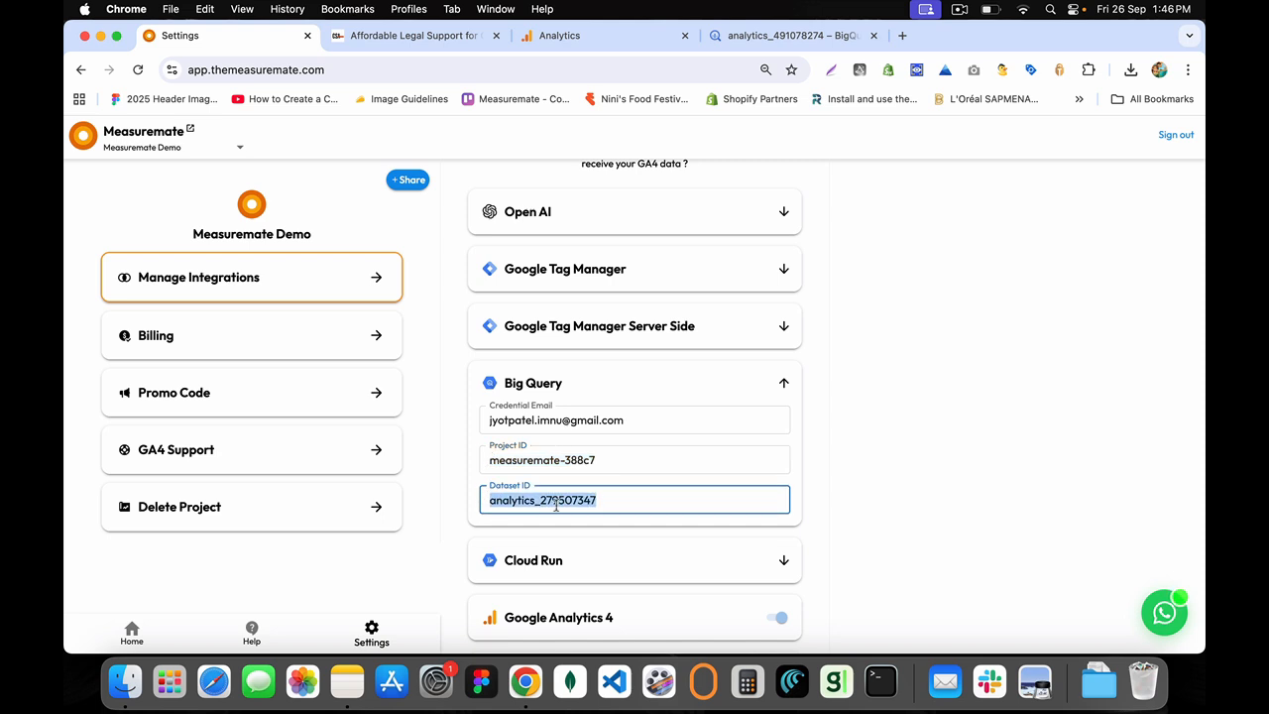
double_click(607, 500)
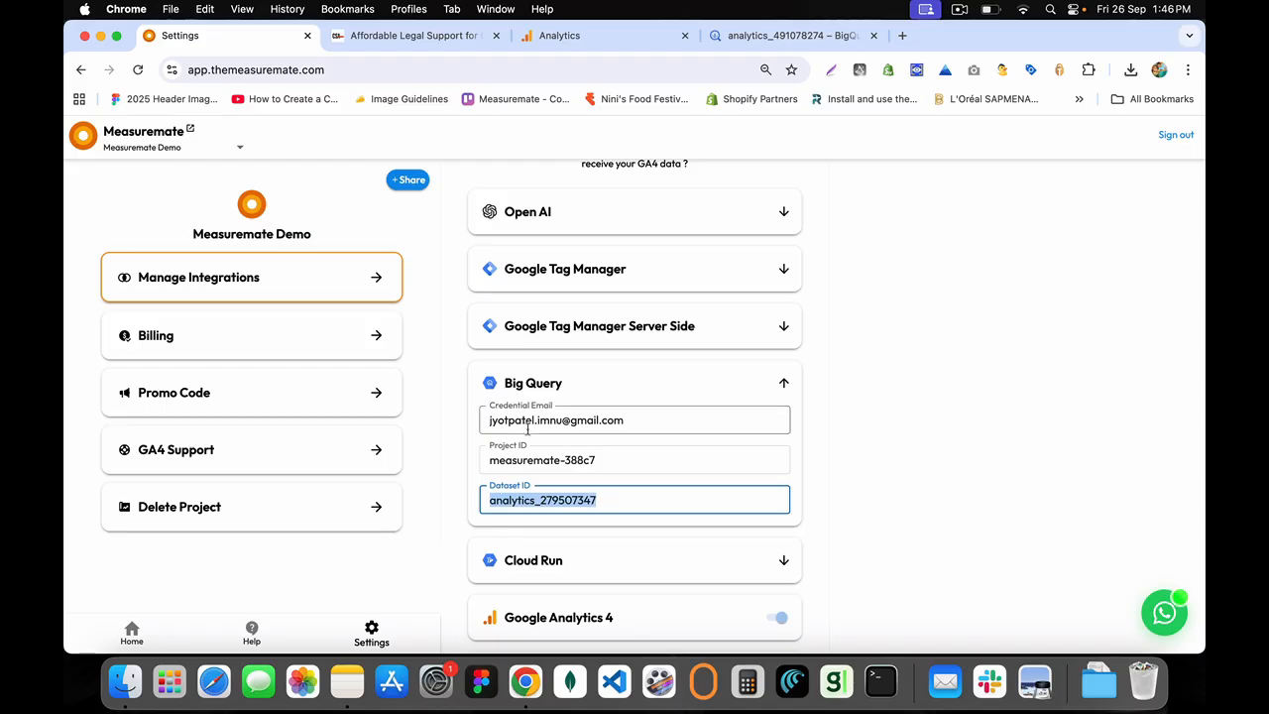
scroll(529, 433, up, 1)
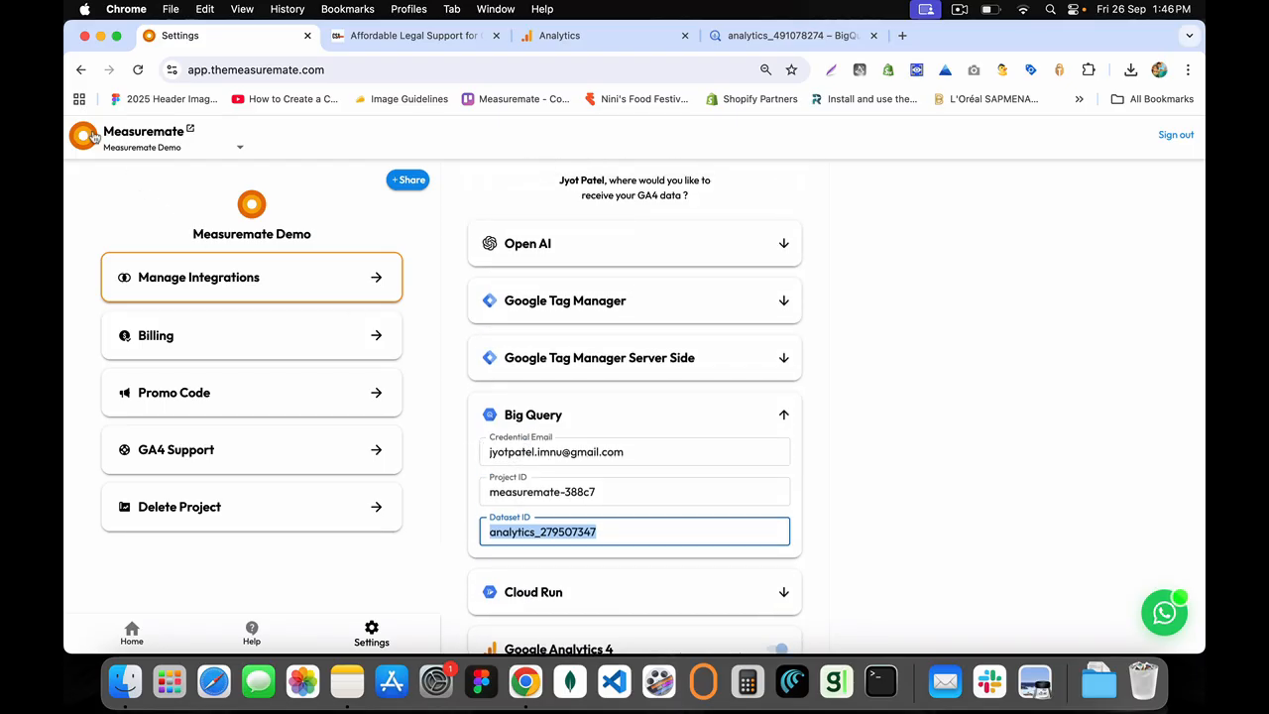
drag(598, 535, 470, 540)
click(86, 139)
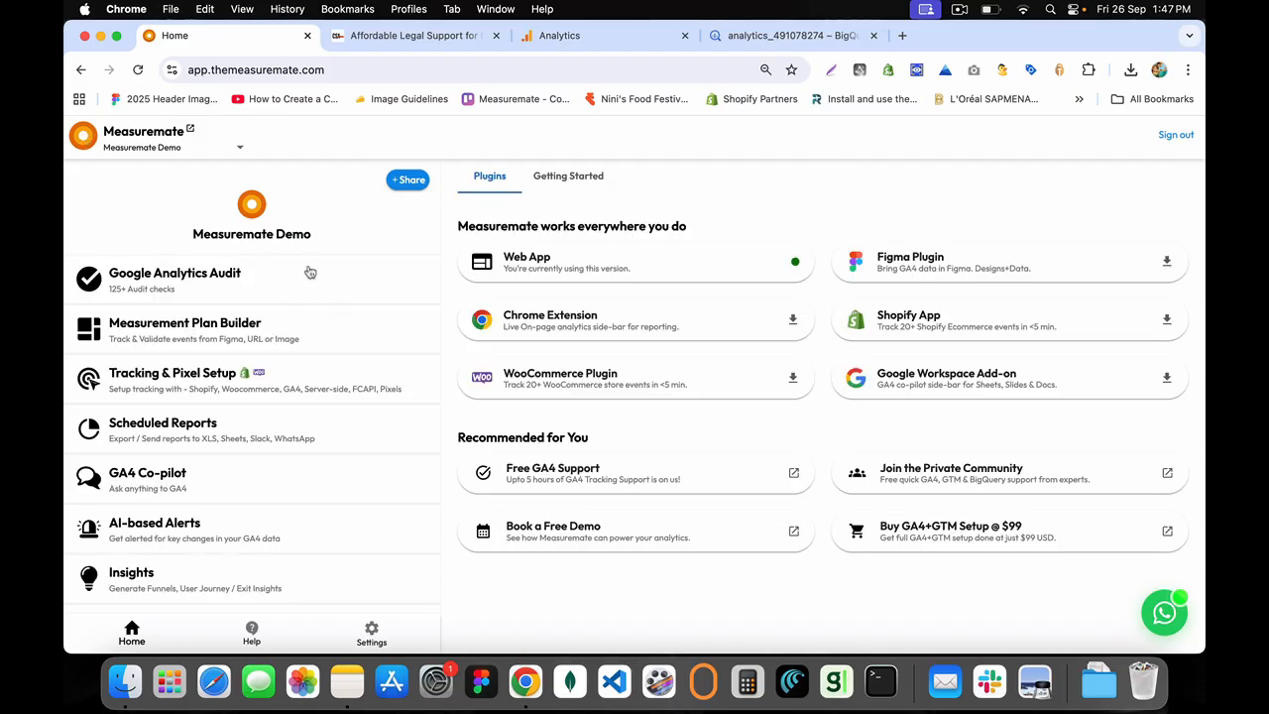
Switch to Analytics and highlight the property ID in the property details
click(596, 42)
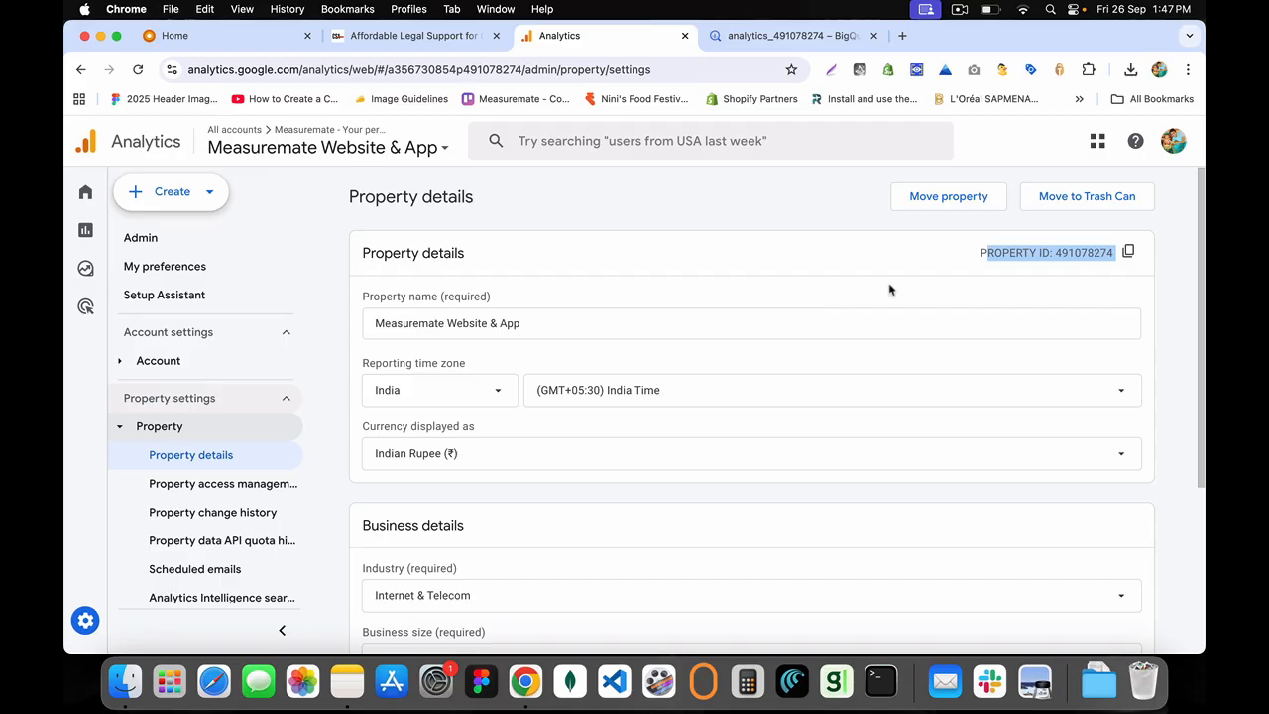
click(1064, 255)
drag(1054, 253, 1100, 256)
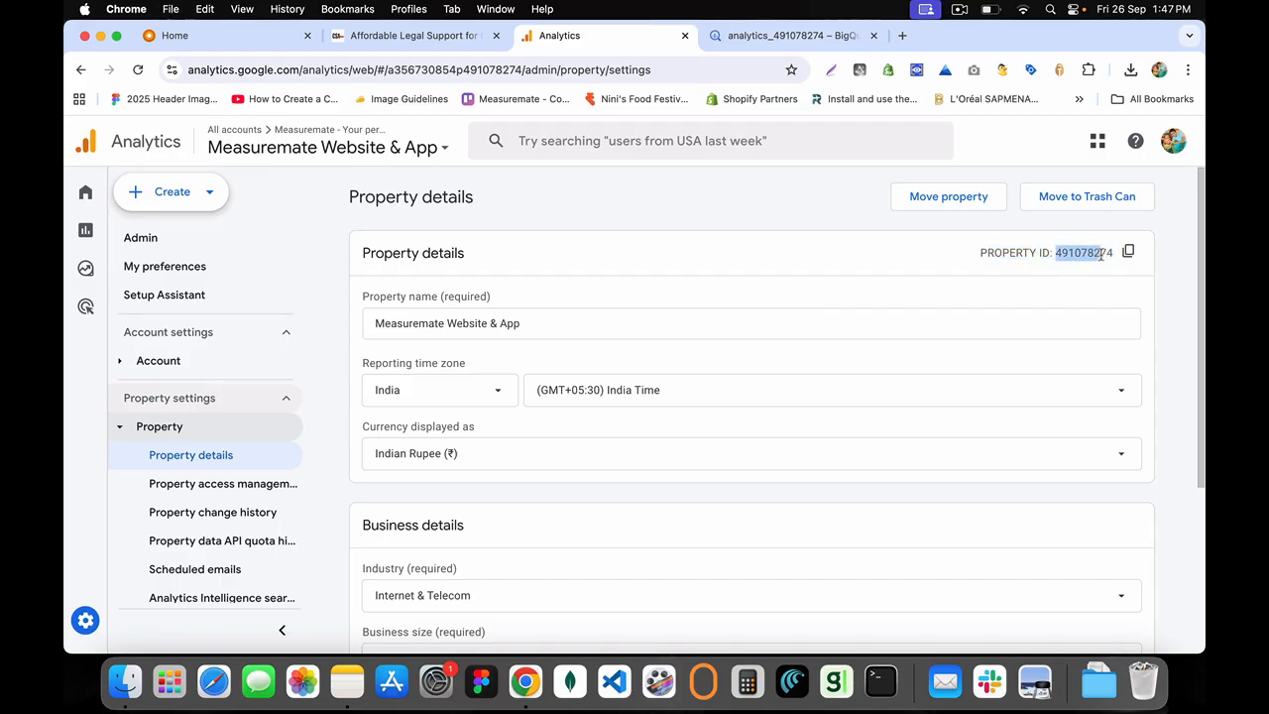
Return to Measuremate's Measurement Plan Builder and open My Events for the Home Page UI
click(284, 37)
click(213, 332)
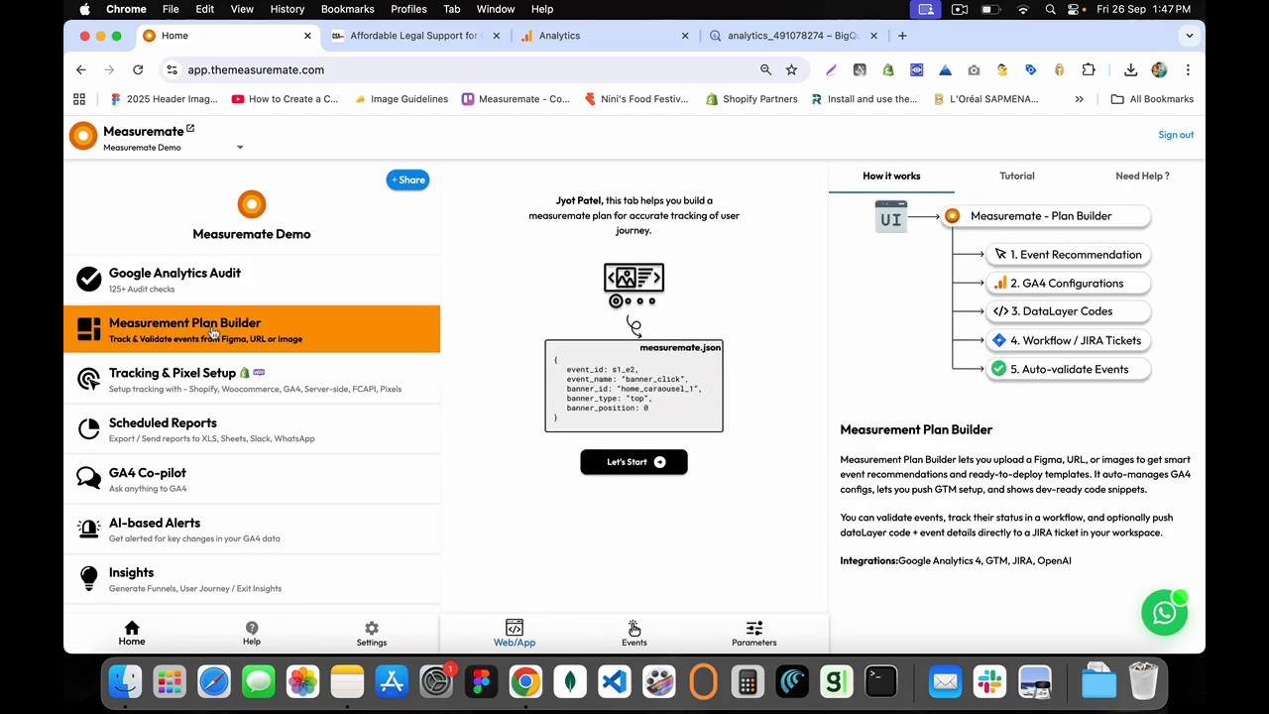
click(624, 636)
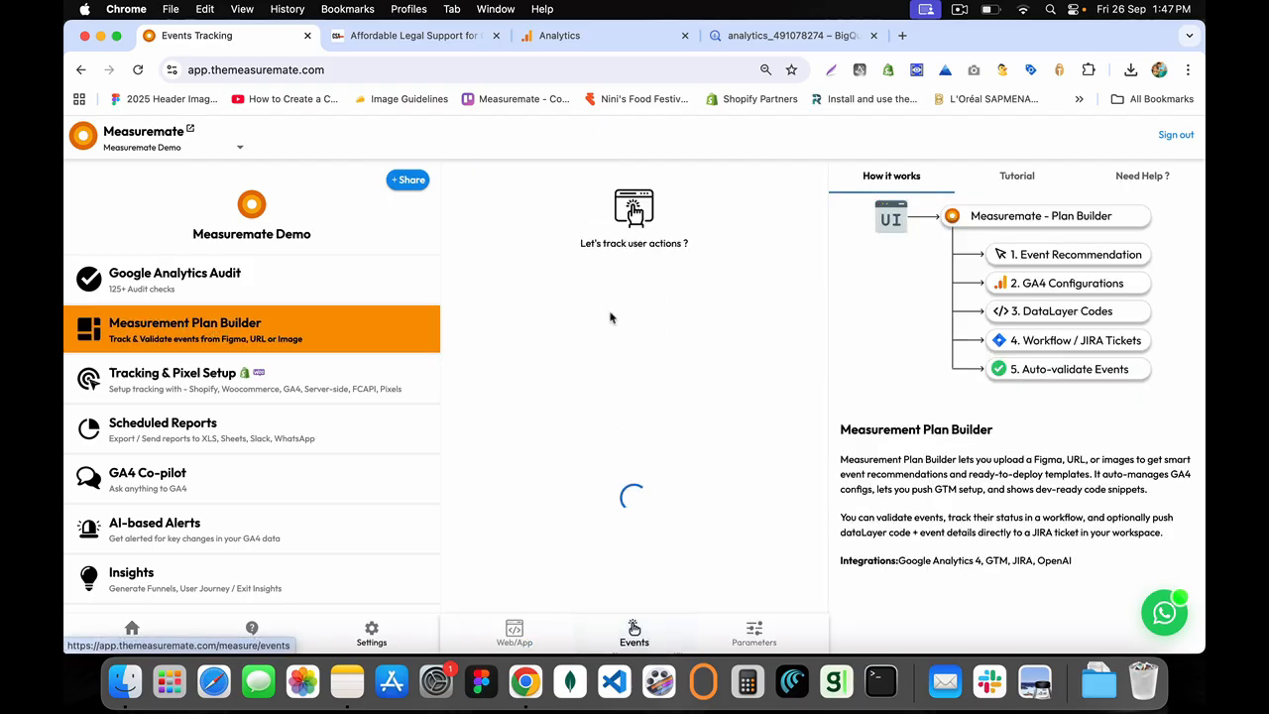
click(601, 287)
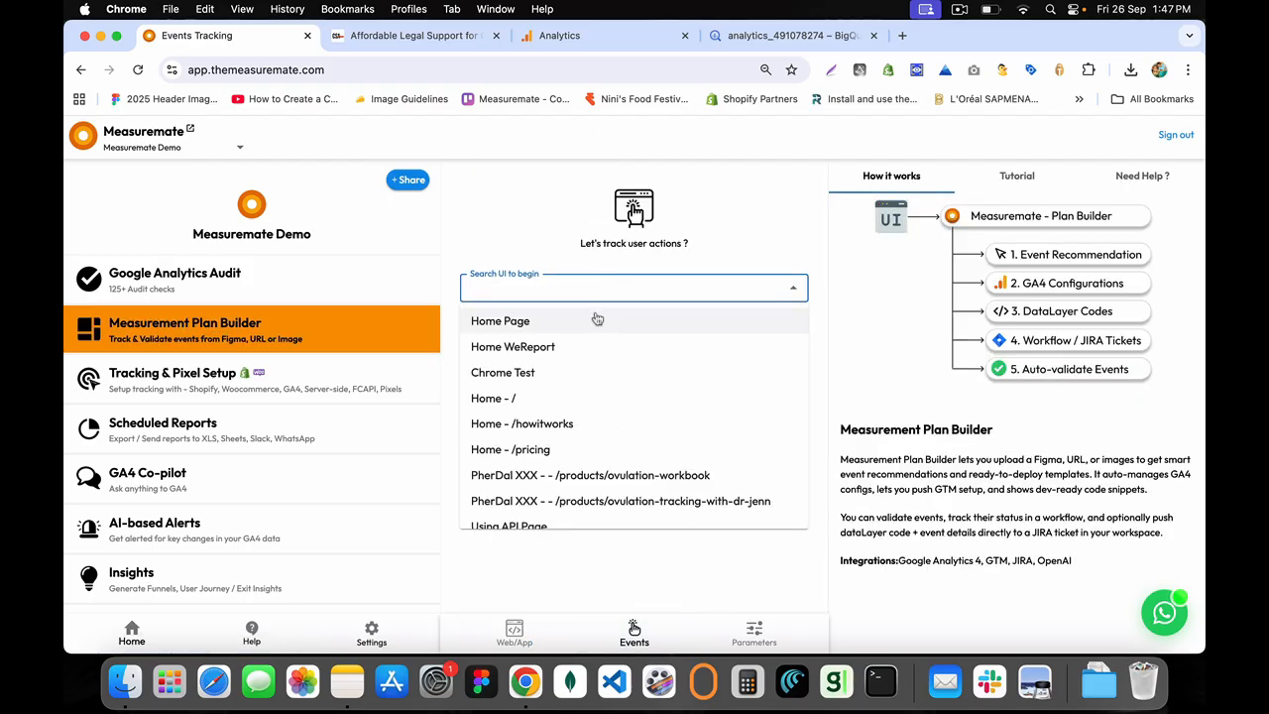
click(598, 320)
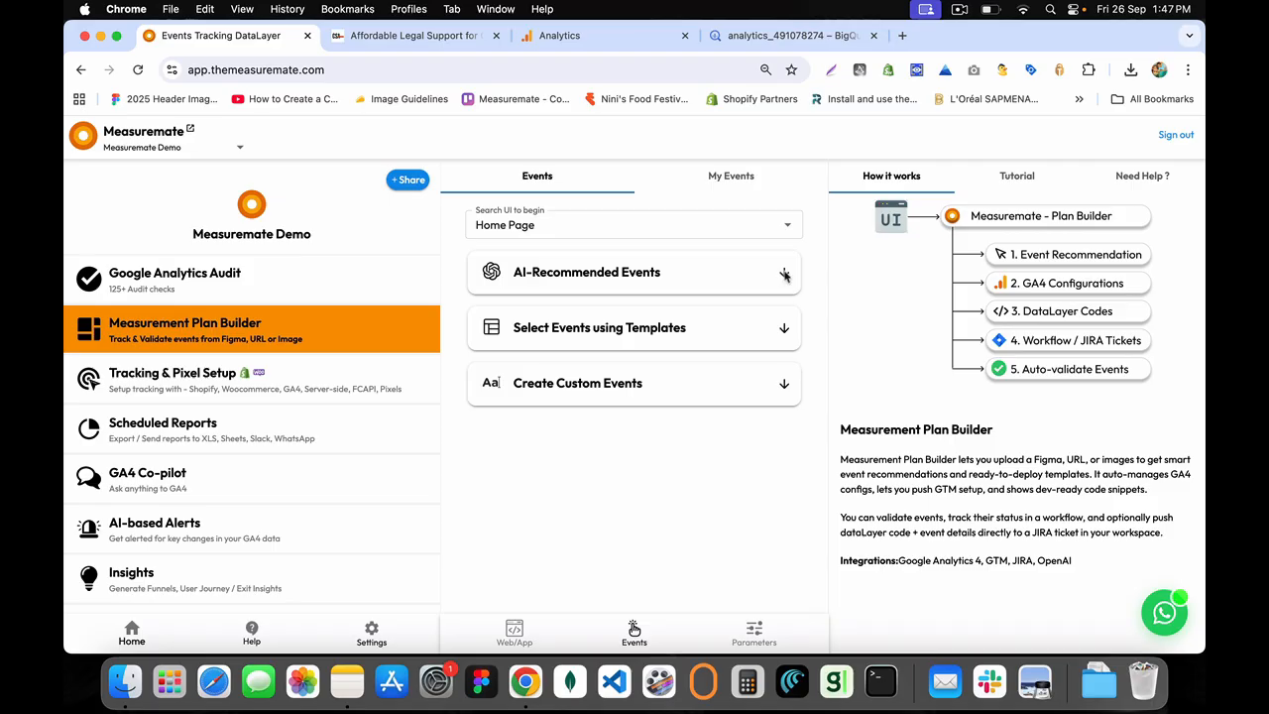
click(739, 182)
scroll(675, 281, down, 2)
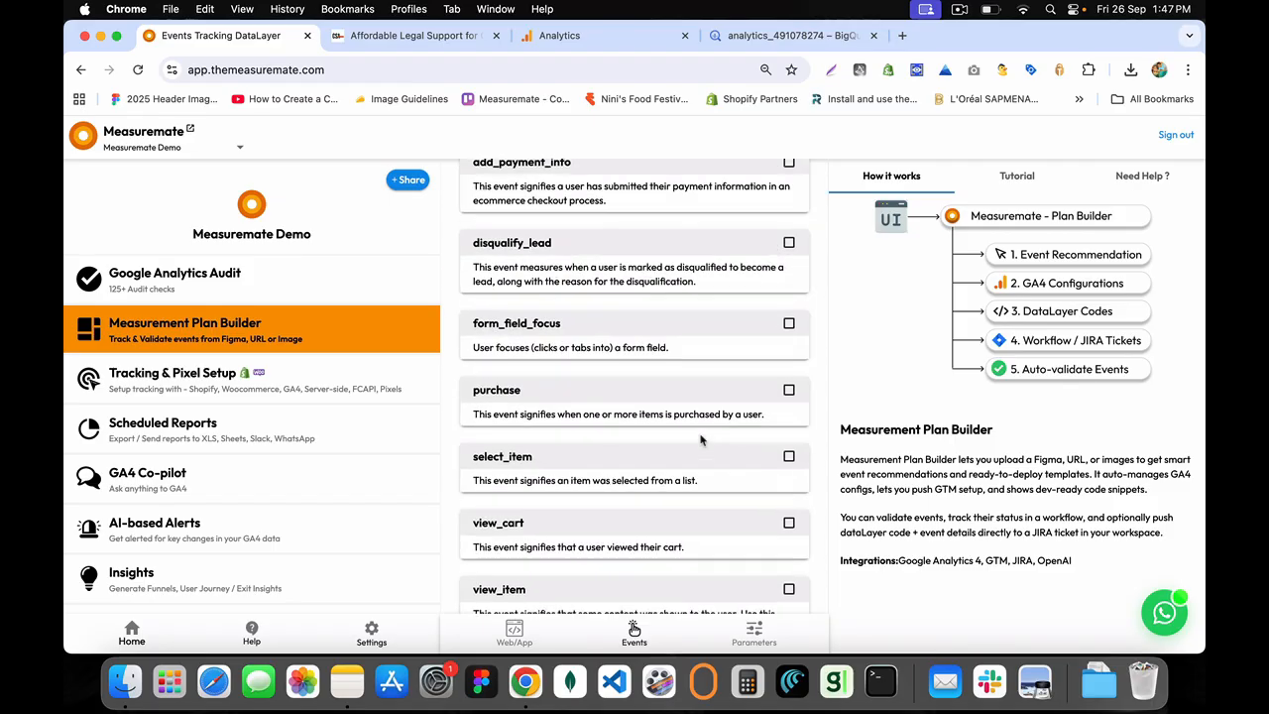
Select the purchase event and validate its debug data for the last 5 days
click(788, 389)
scroll(751, 387, down, 2)
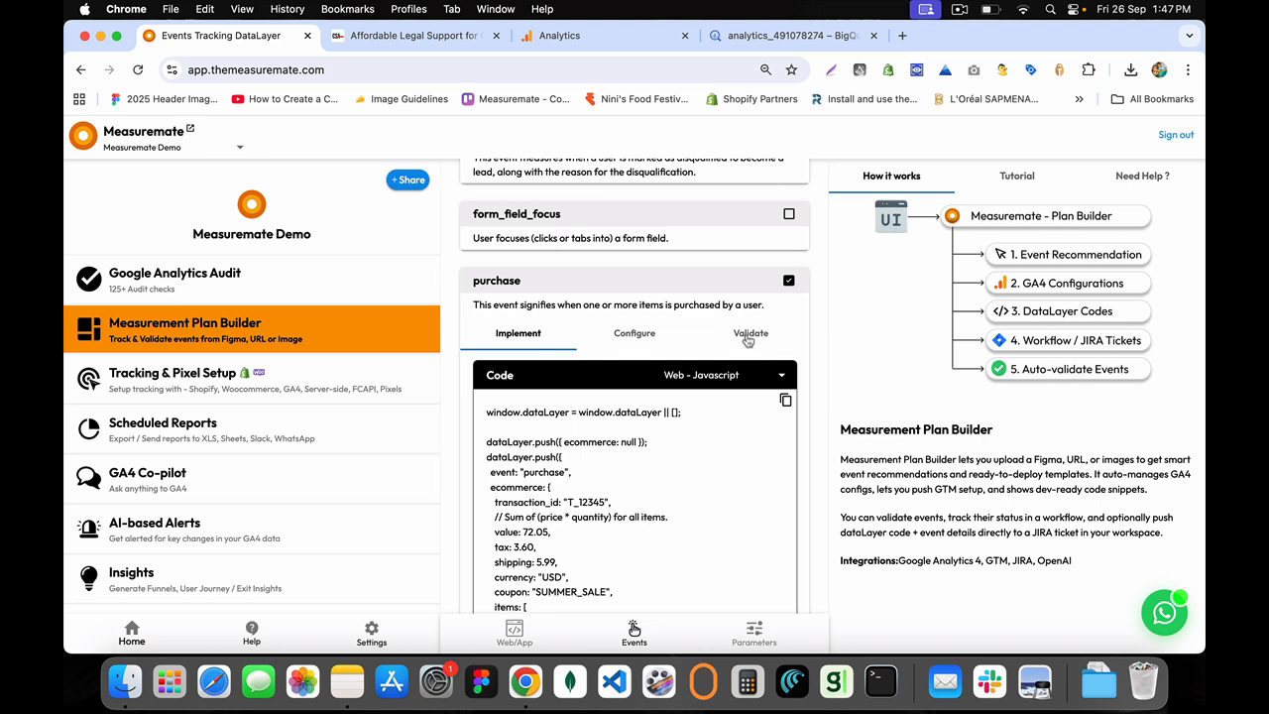
click(749, 335)
click(726, 374)
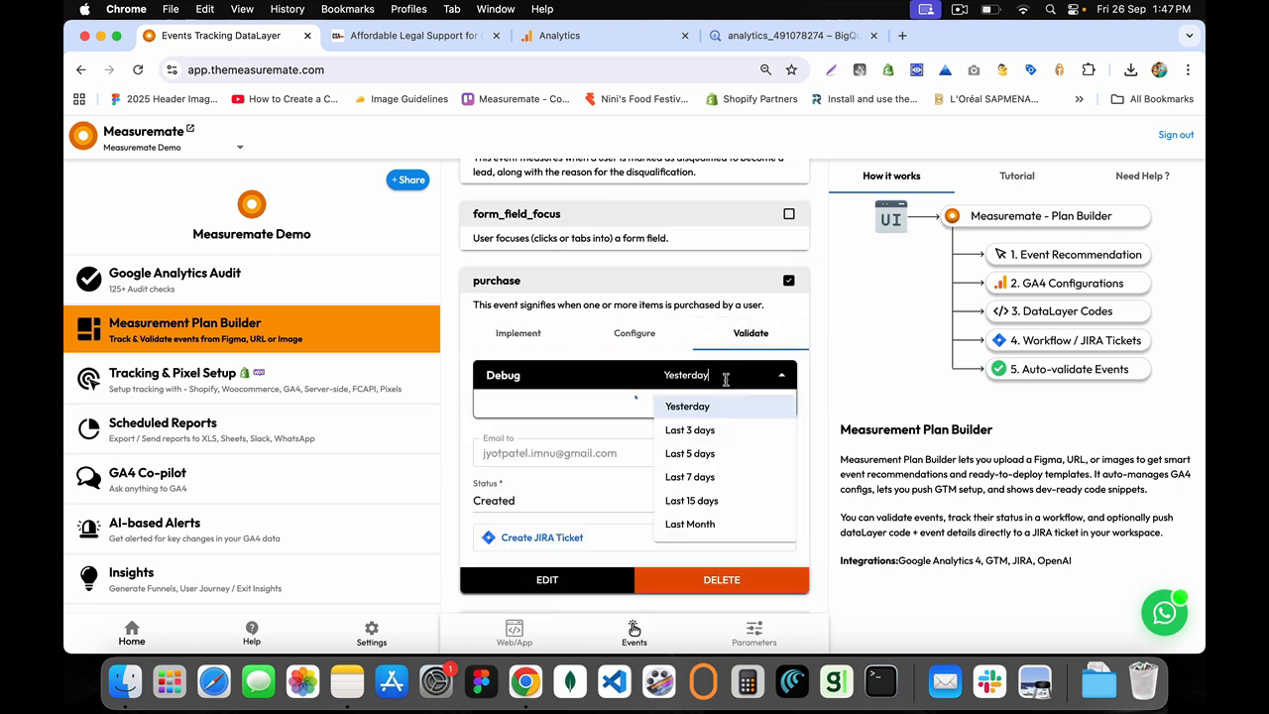
click(694, 453)
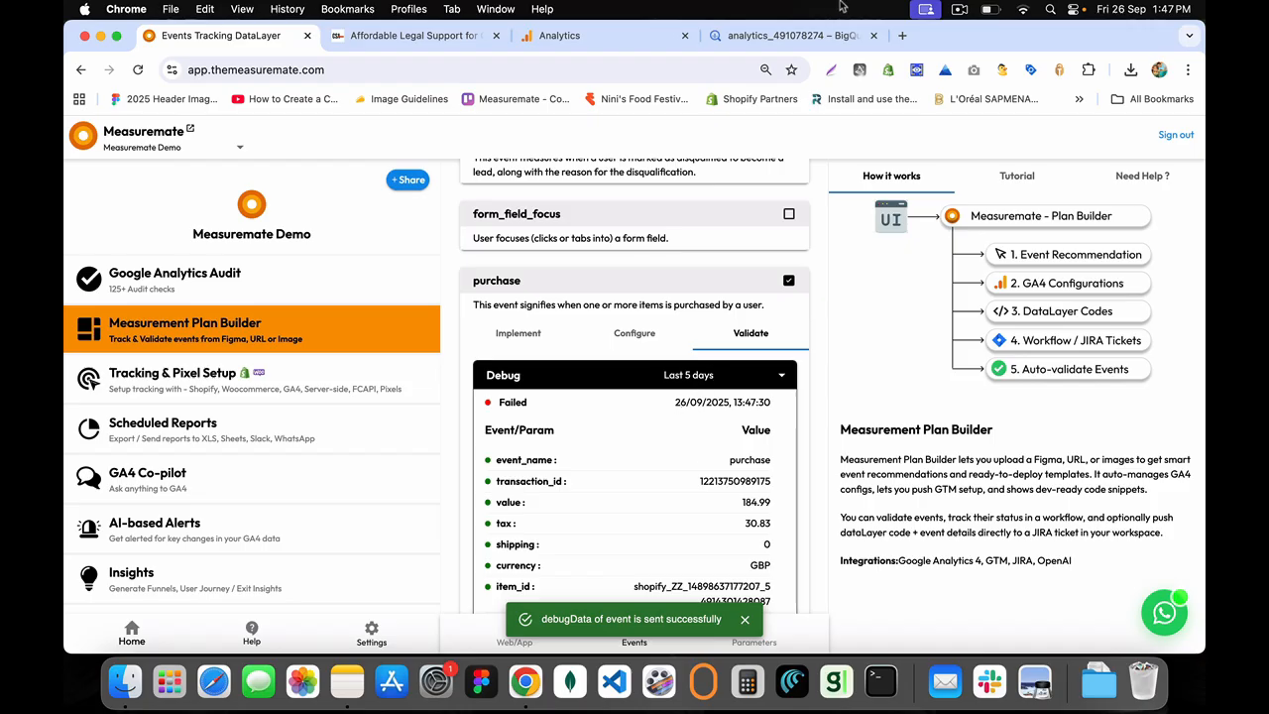
Switch to BigQuery and run a SELECT * query on the events_20250925 table with LIMIT 1000, closing the reference pane
click(791, 39)
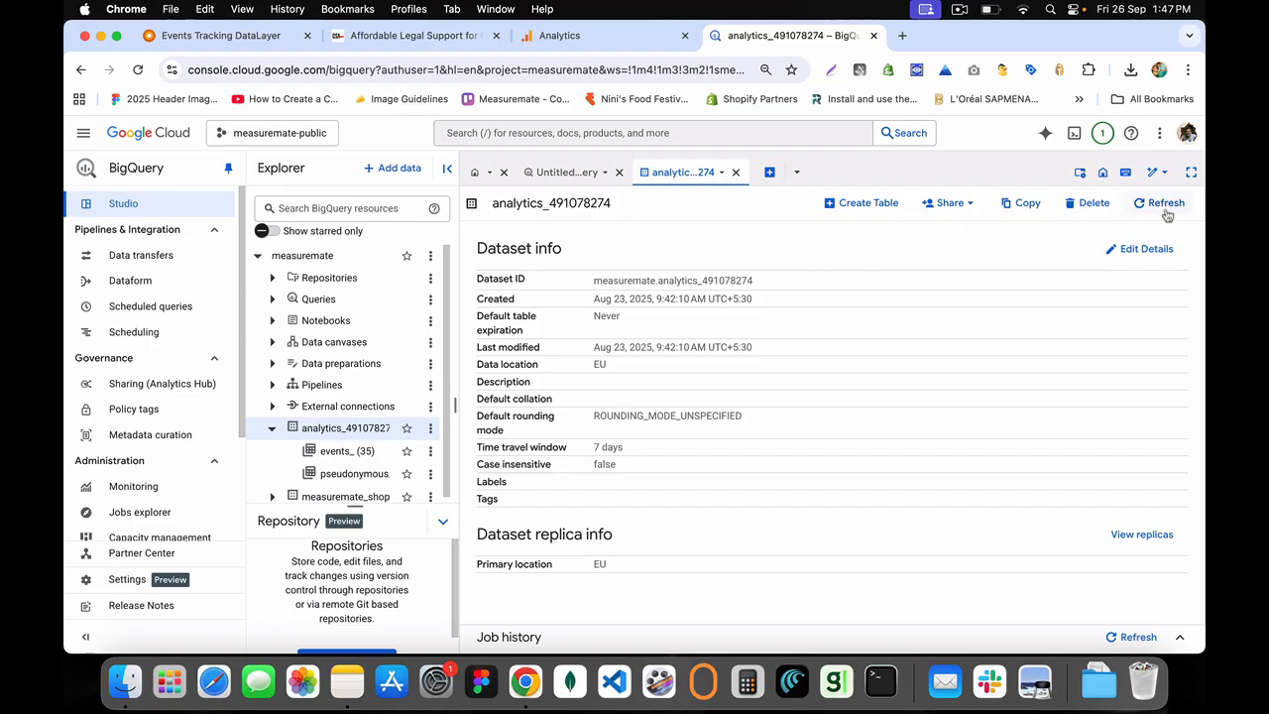
click(334, 451)
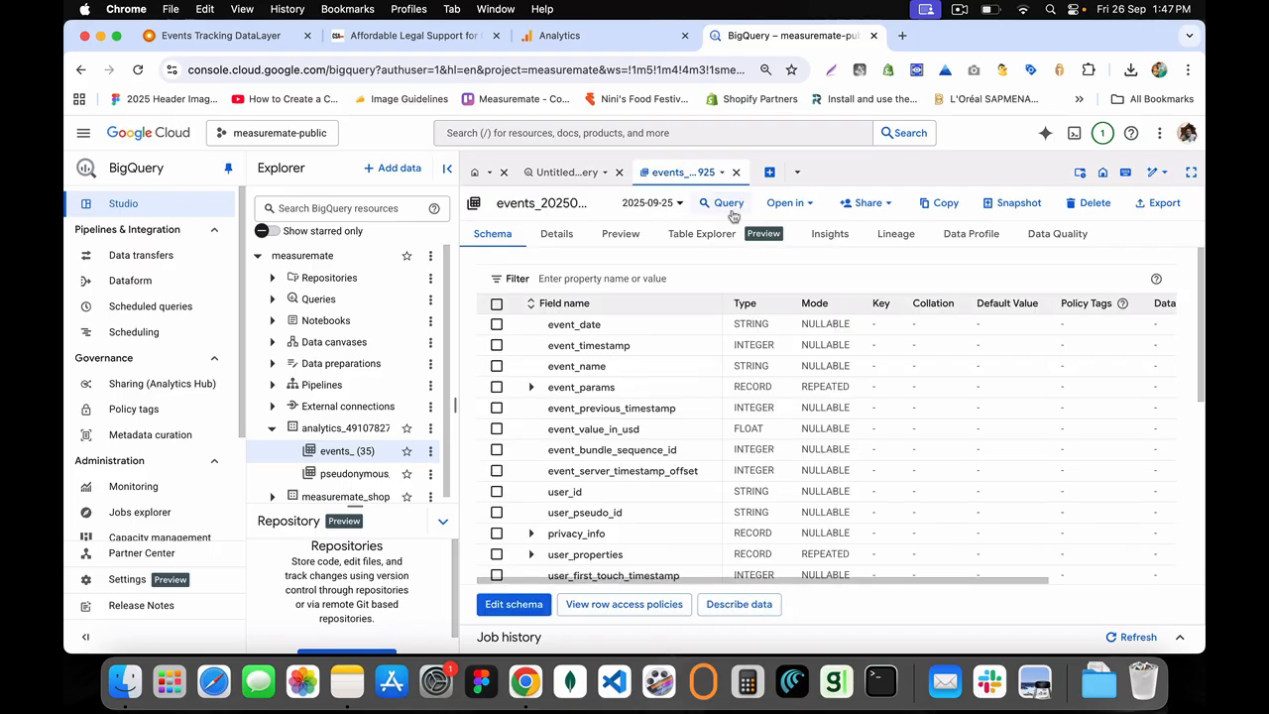
click(728, 203)
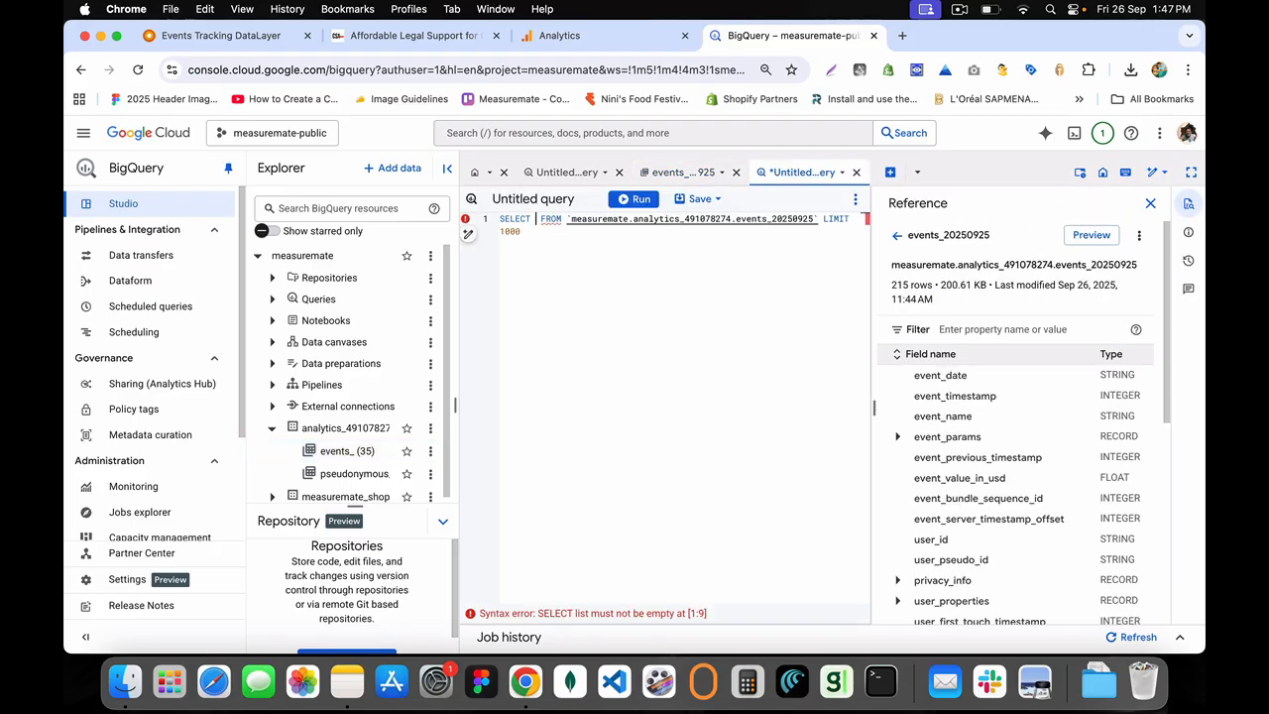
text(*)
click(635, 200)
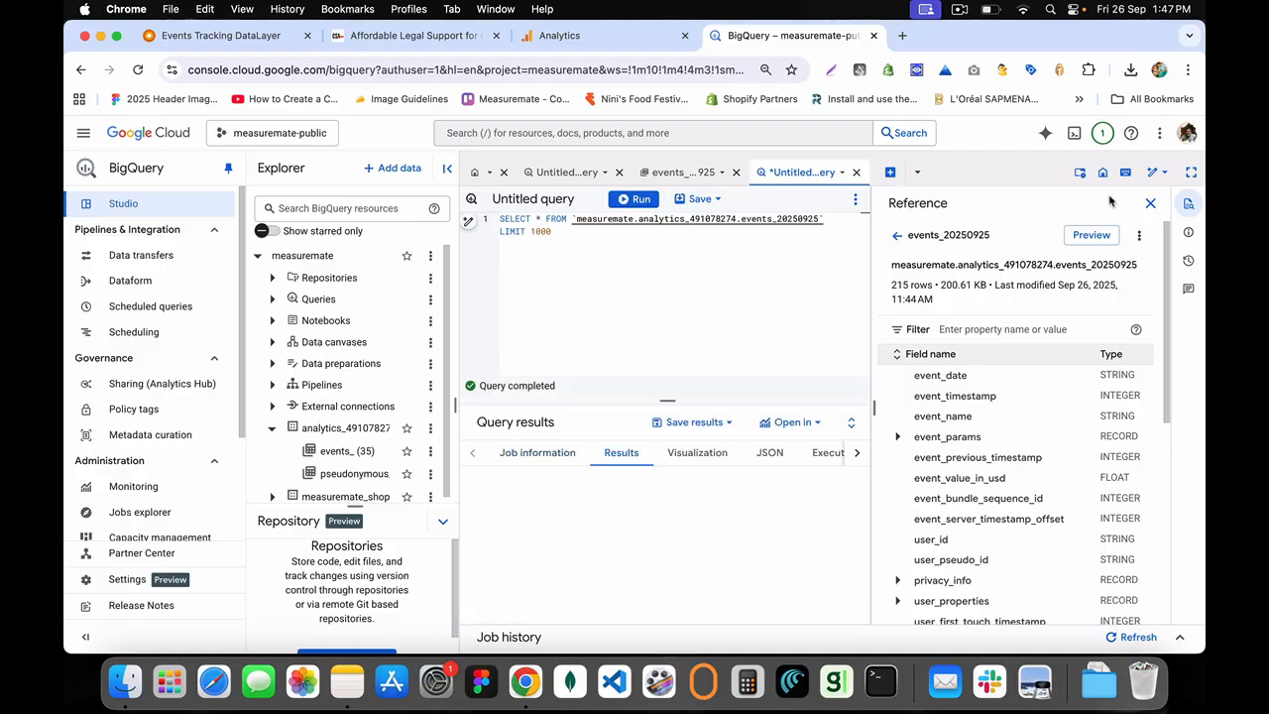
click(1151, 203)
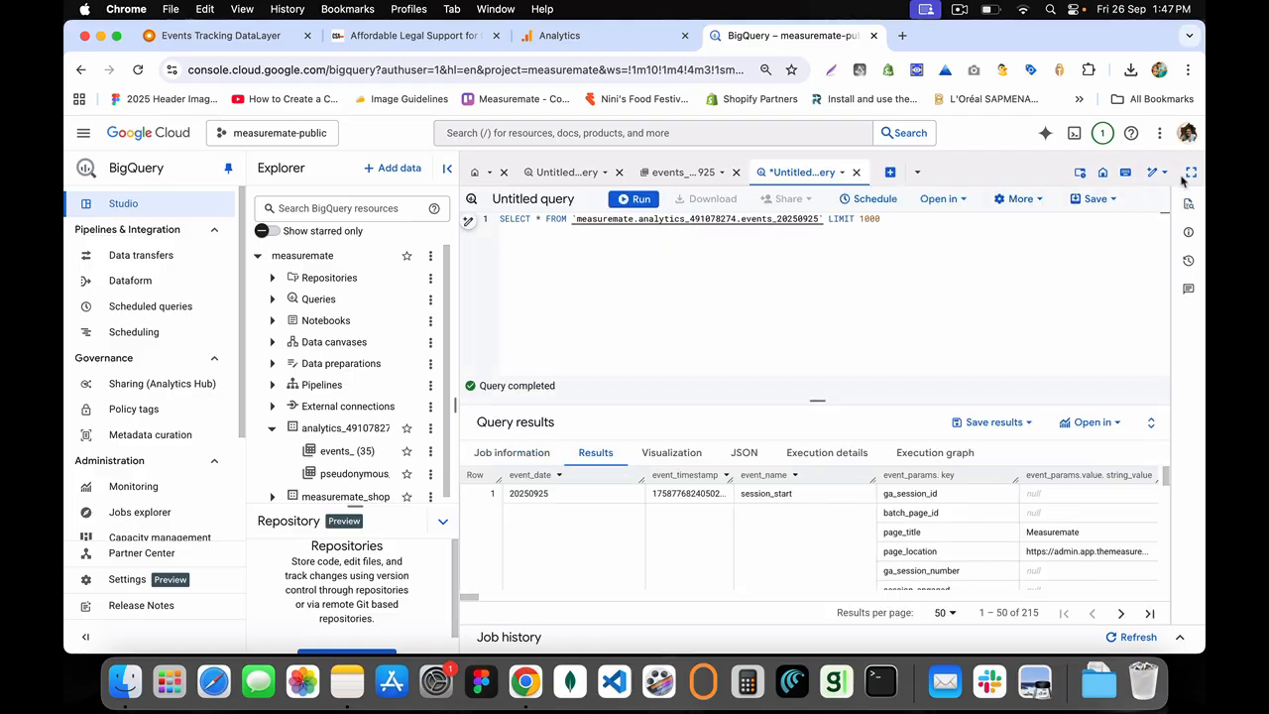
Look through the event names and parameters in the query results and return to Measuremate's purchase event validation
scroll(733, 500, down, 6)
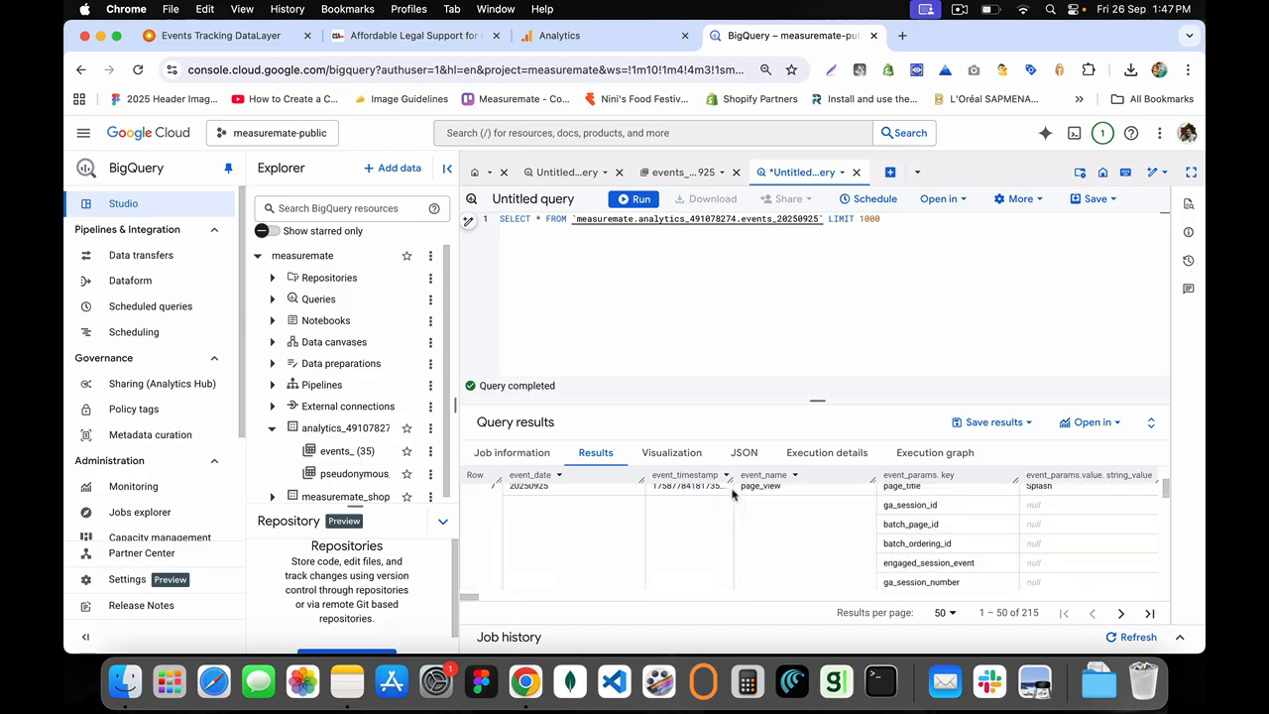
scroll(733, 495, down, 15)
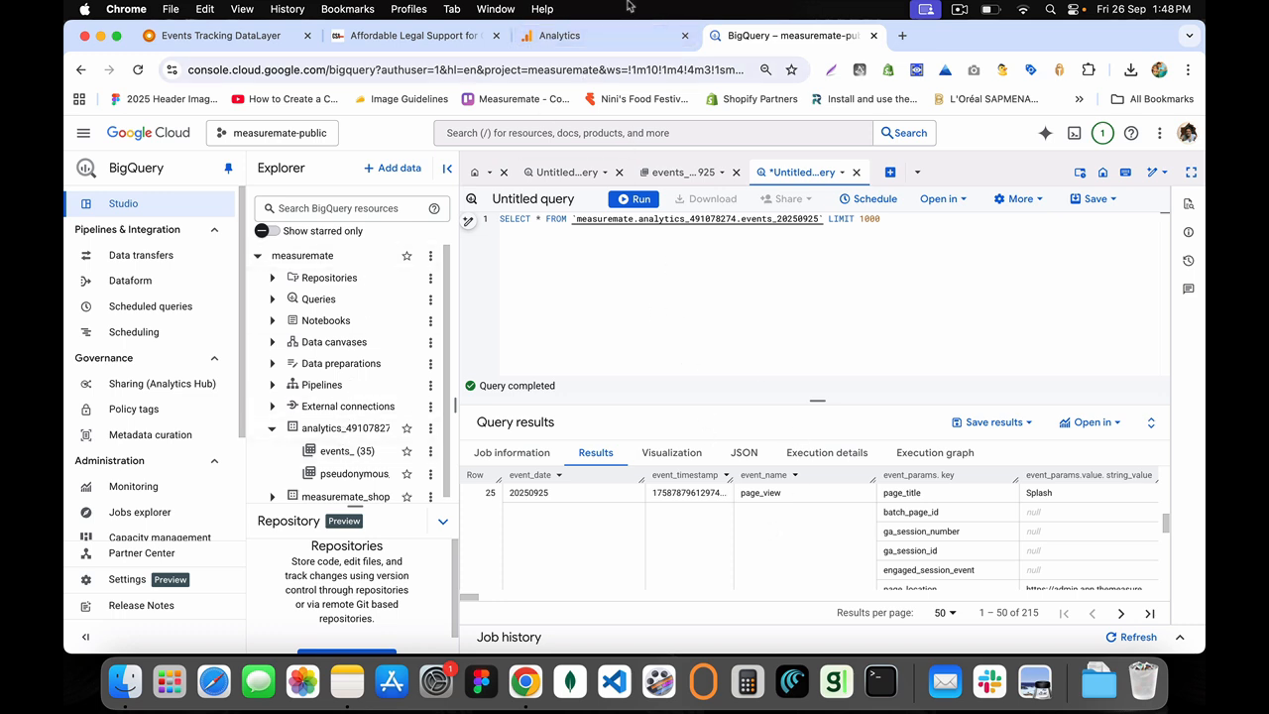
click(238, 37)
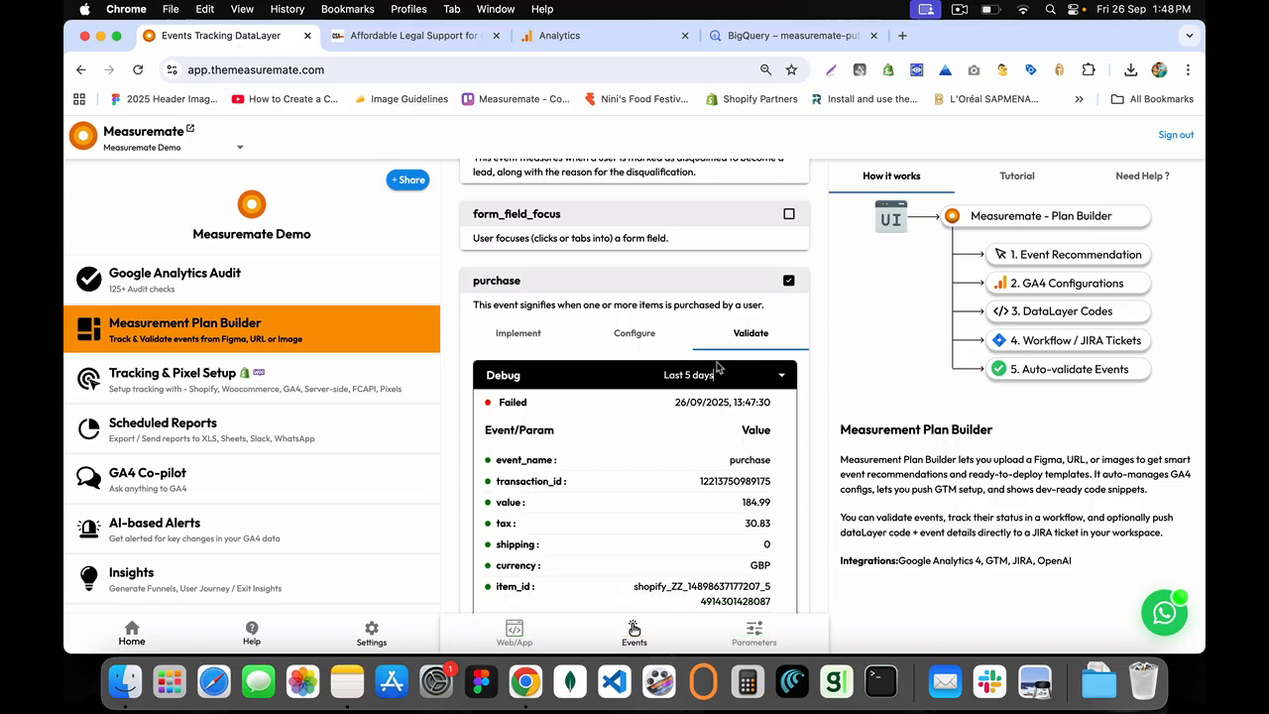
Examine the purchase event's debug date-range options, validation timestamp and the parameter values, including the failing ones
click(666, 374)
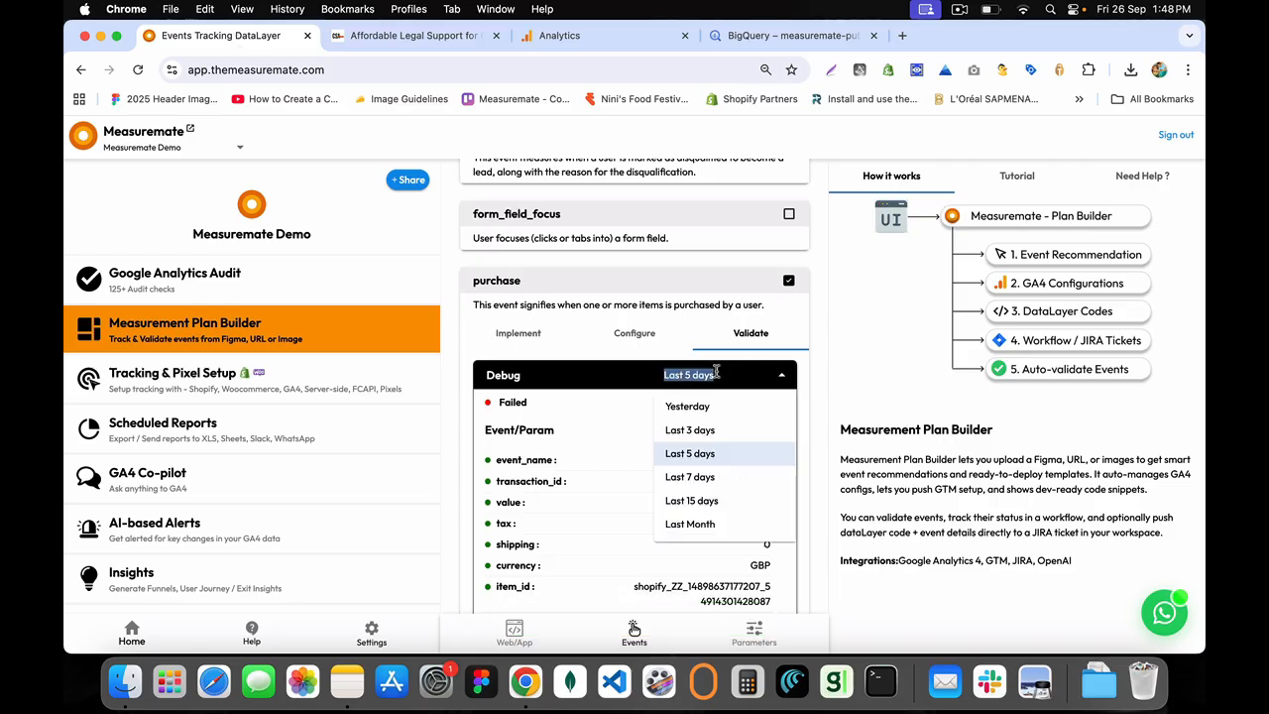
click(821, 351)
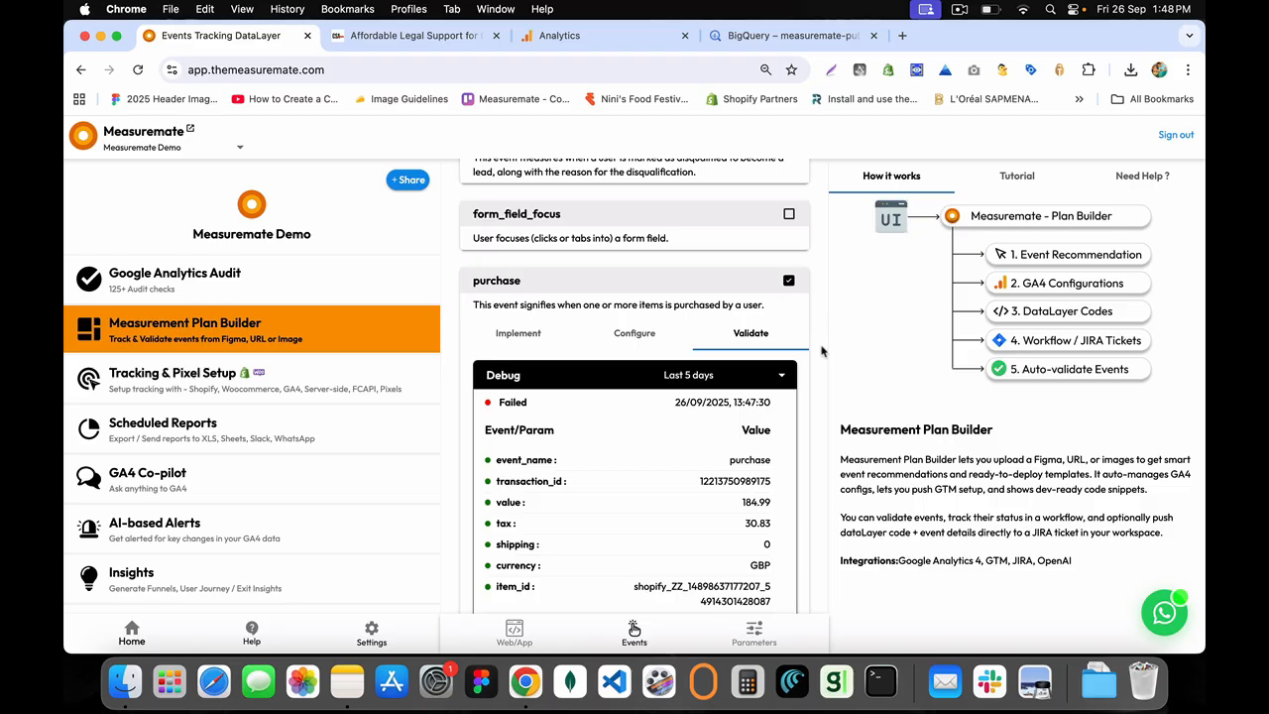
drag(674, 404, 770, 404)
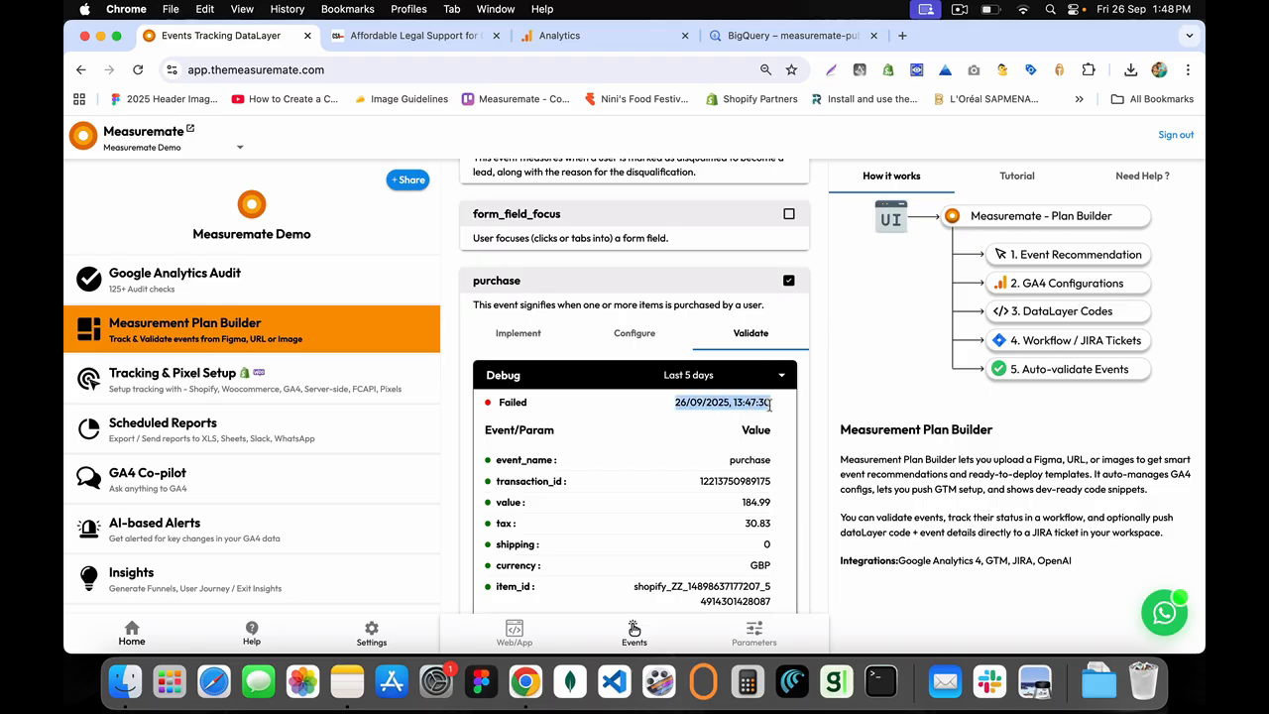
click(638, 483)
scroll(639, 484, down, 3)
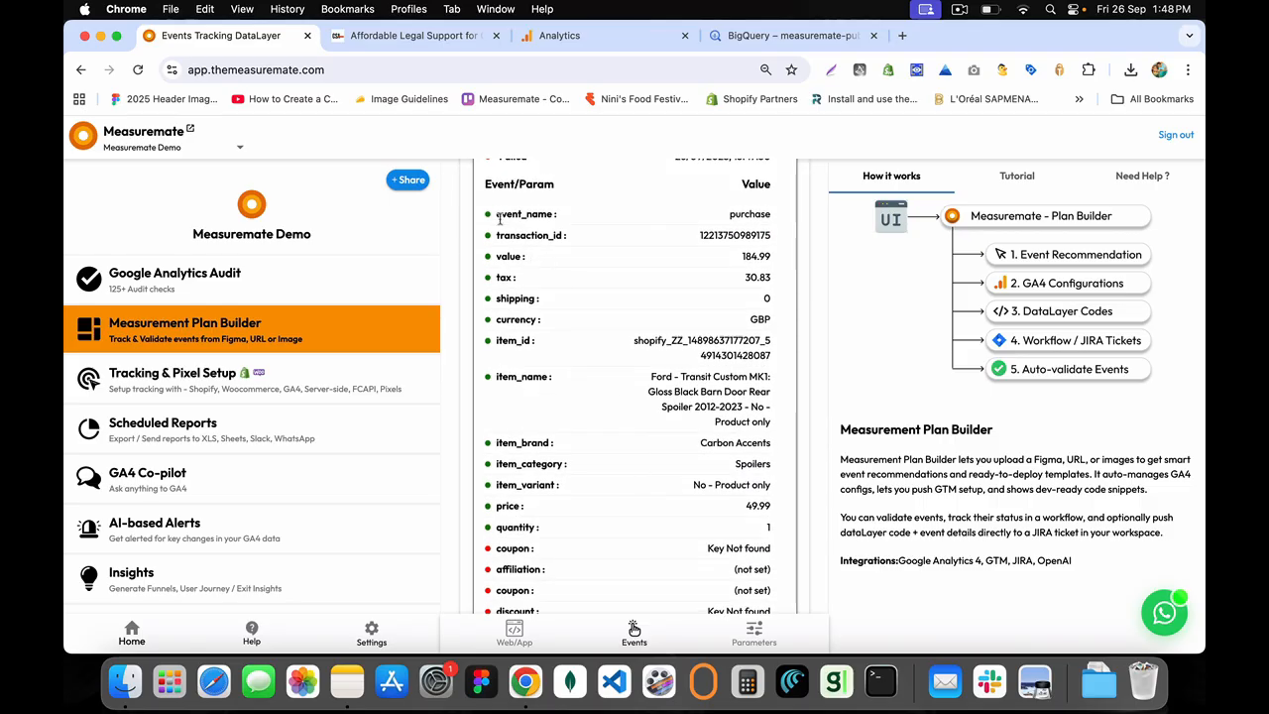
drag(498, 218, 645, 515)
click(647, 516)
scroll(646, 516, down, 3)
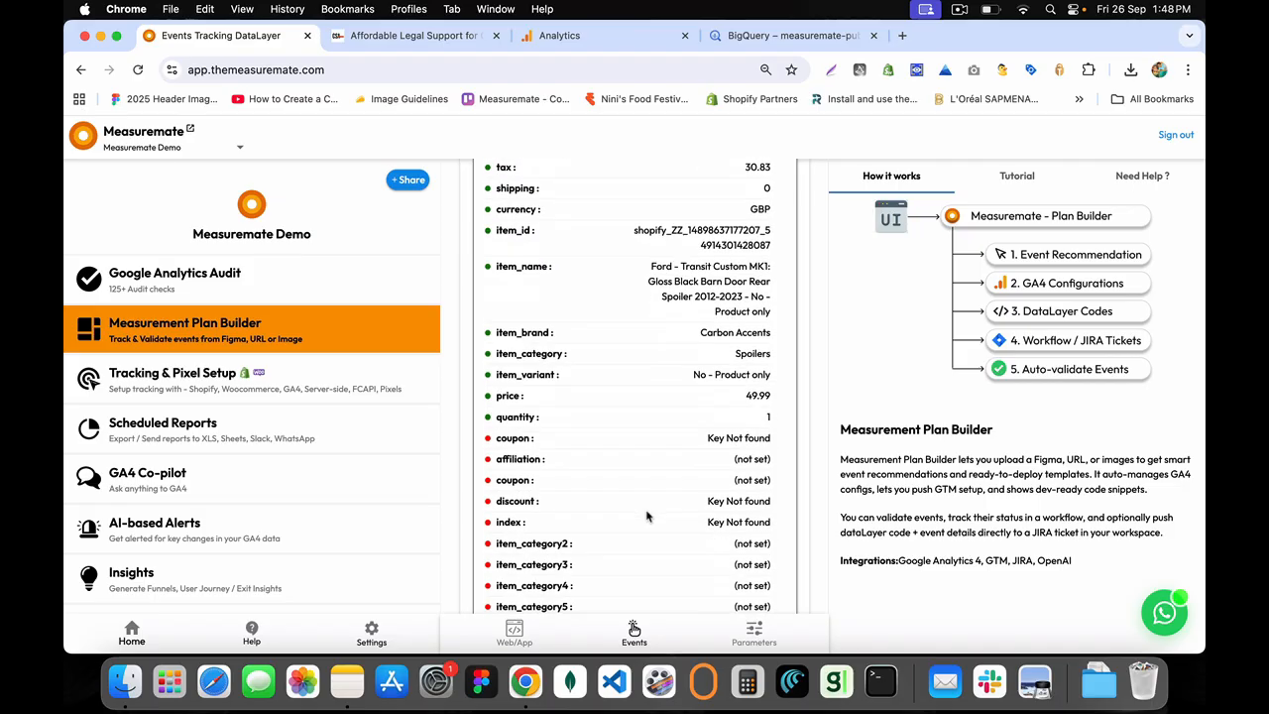
scroll(646, 515, up, 3)
scroll(646, 515, up, 2)
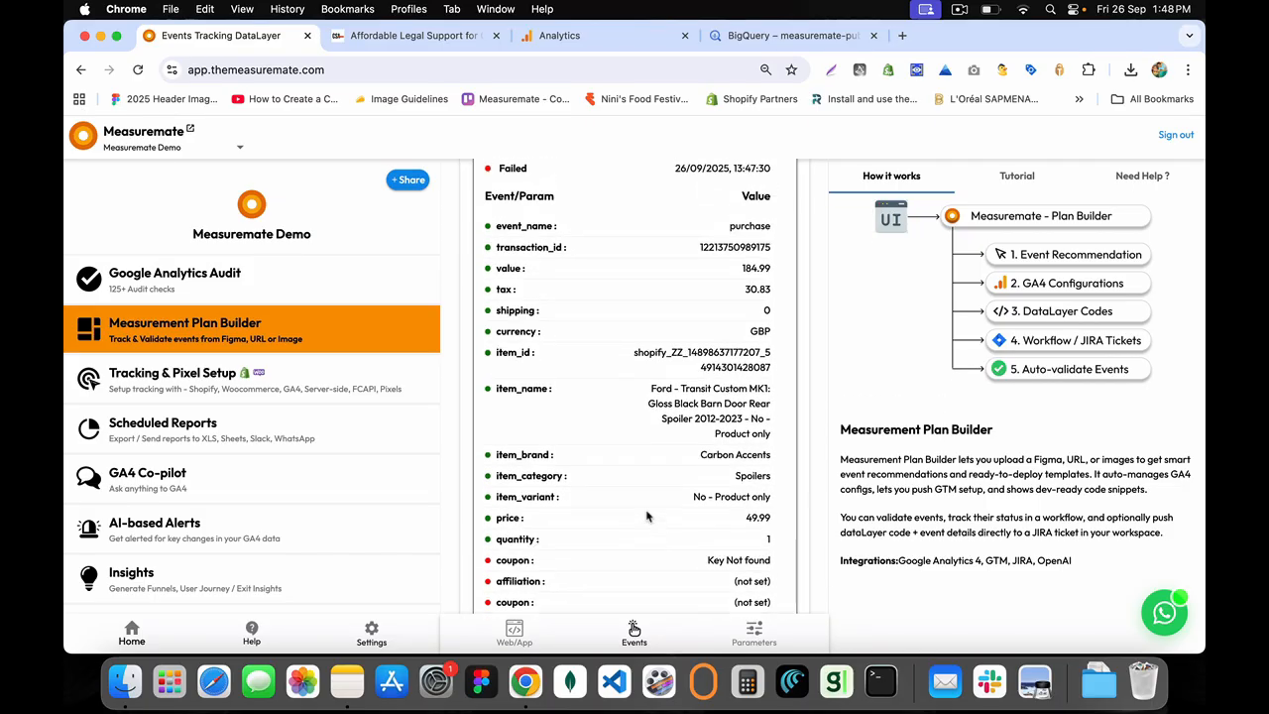
scroll(646, 515, up, 3)
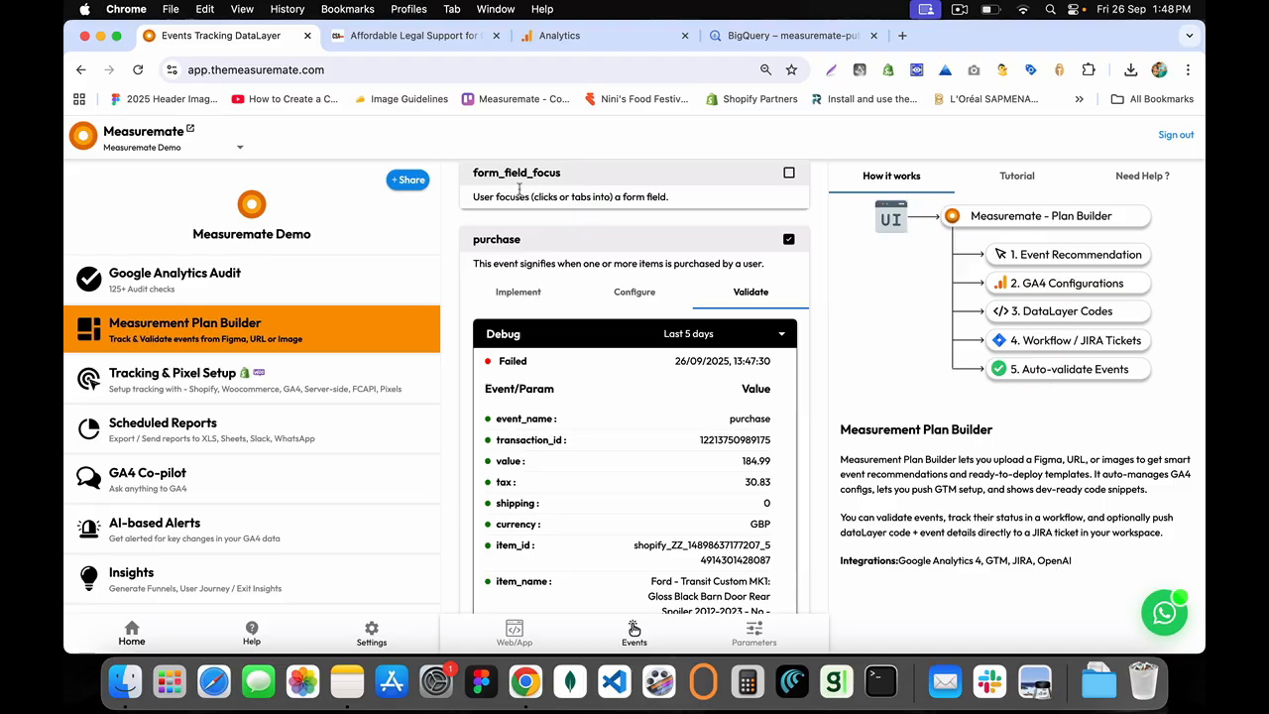
Open the Home Page's Events options, compare the AI-recommended and template choices, and expand Create Custom Events
scroll(525, 190, up, 5)
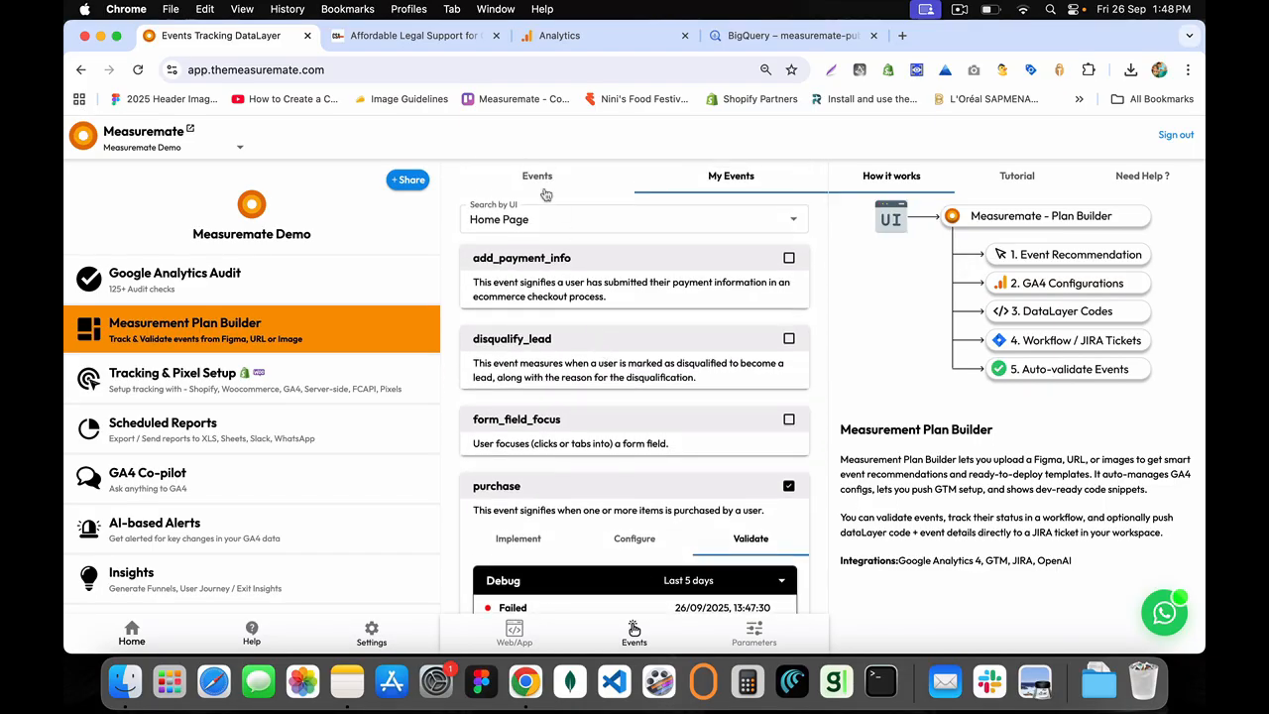
click(537, 175)
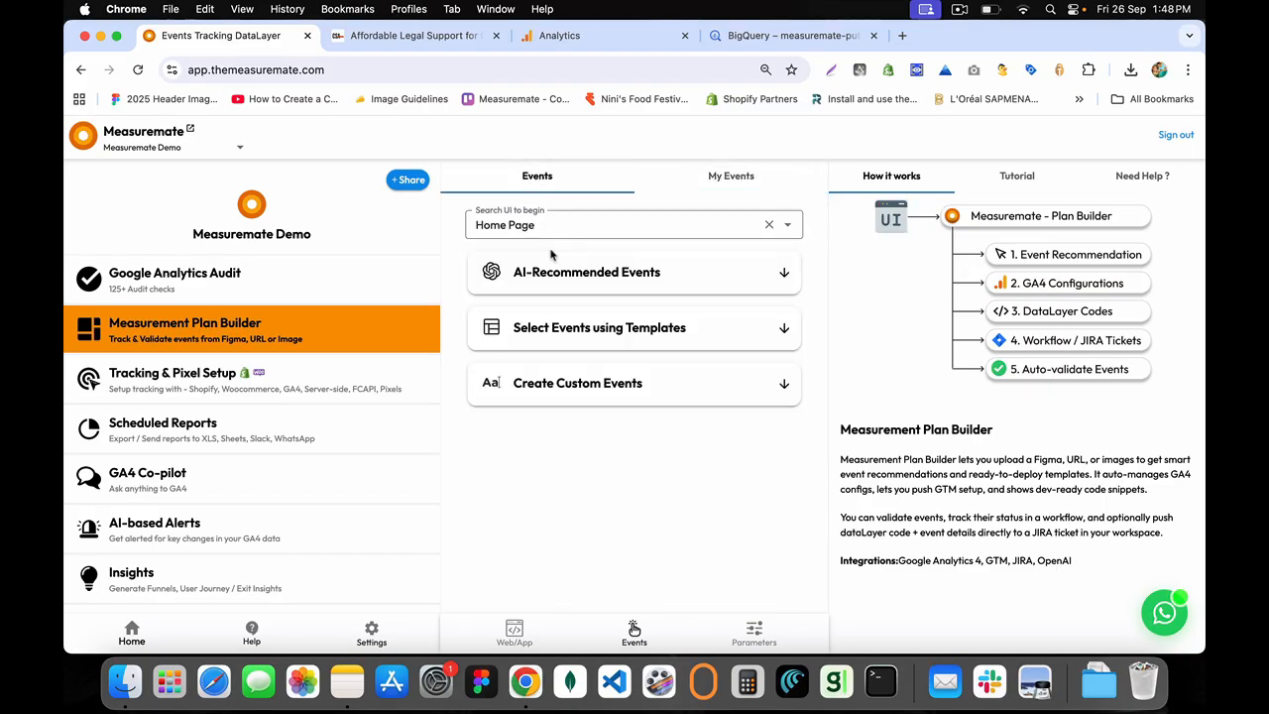
drag(513, 270, 645, 286)
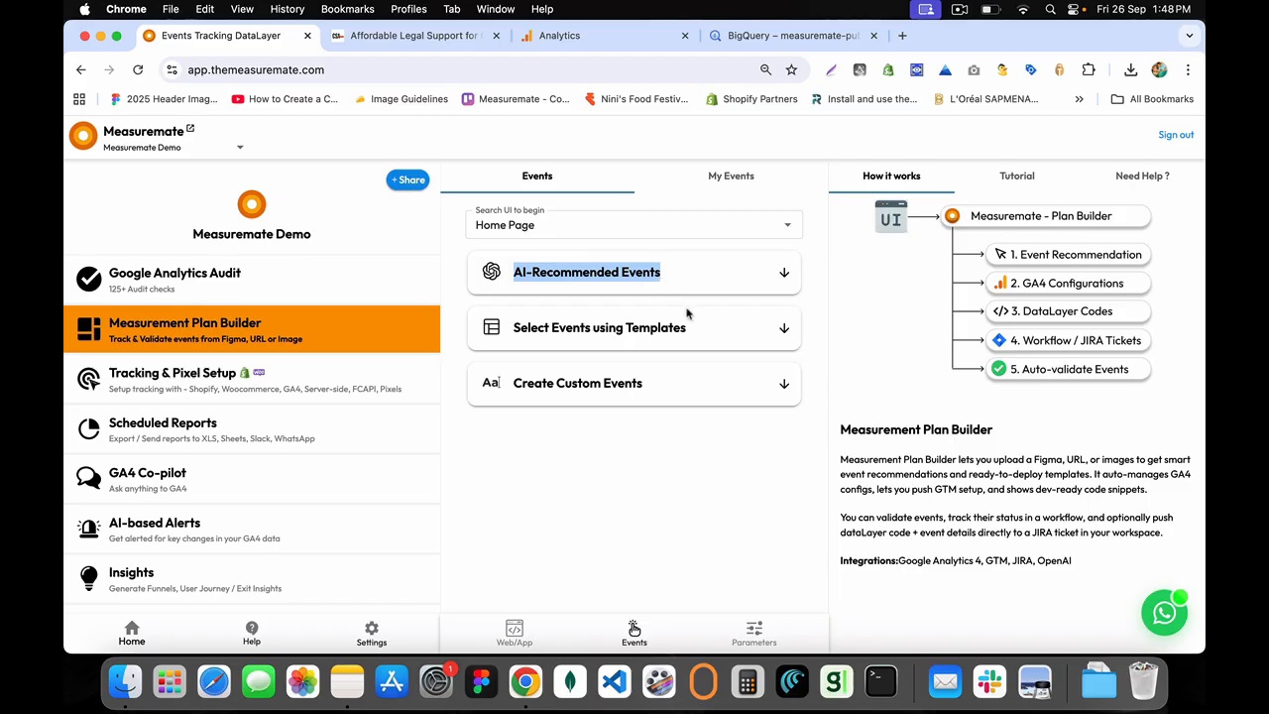
drag(693, 329, 514, 325)
drag(513, 272, 666, 280)
drag(686, 327, 514, 323)
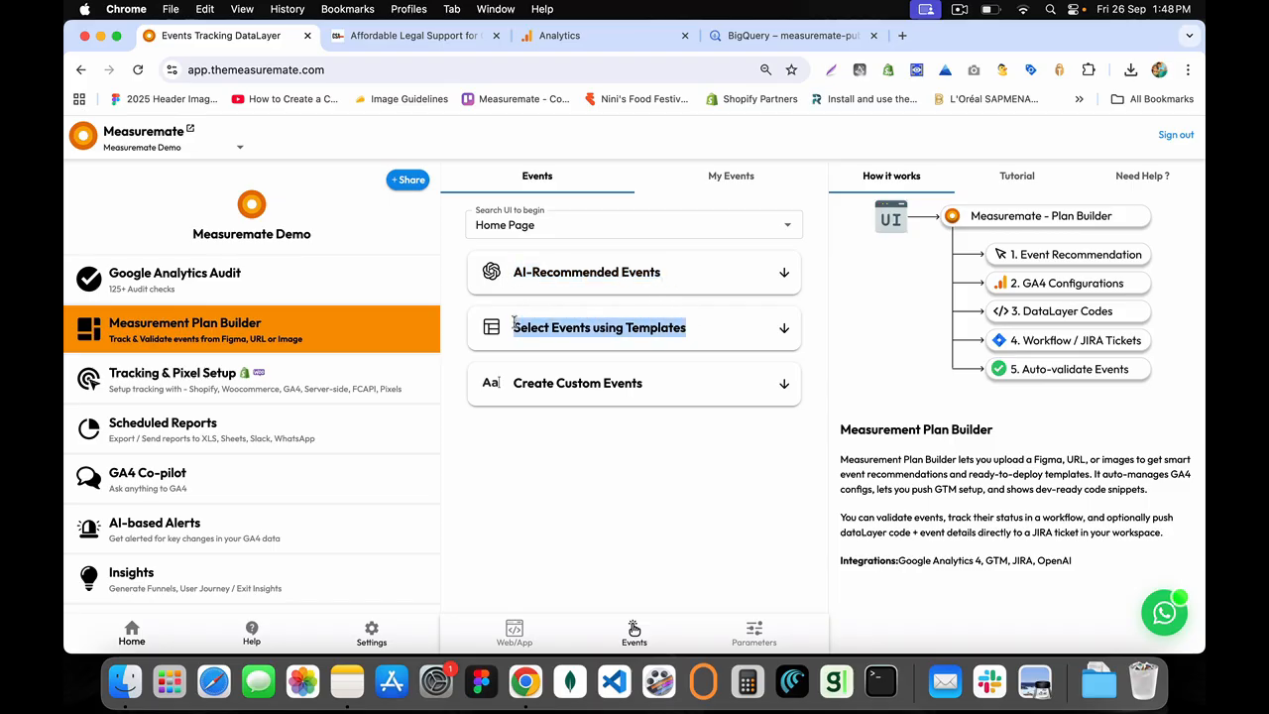
drag(514, 271, 682, 289)
click(682, 291)
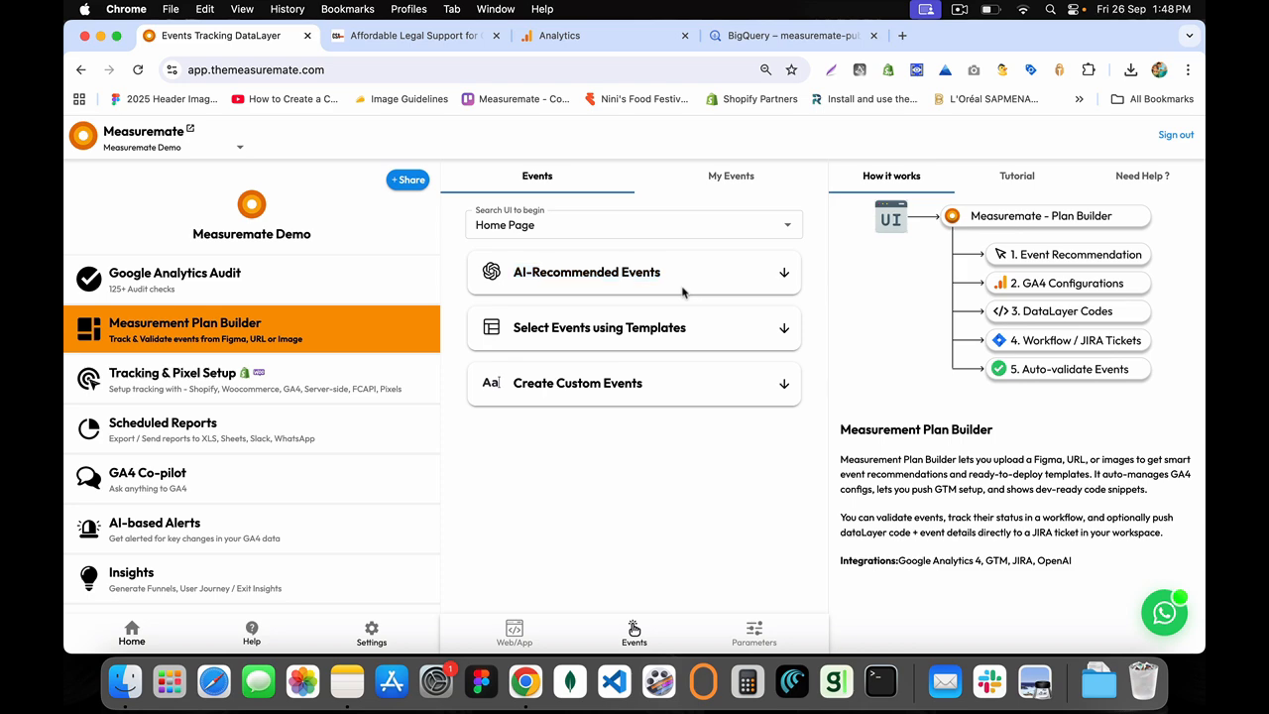
click(784, 385)
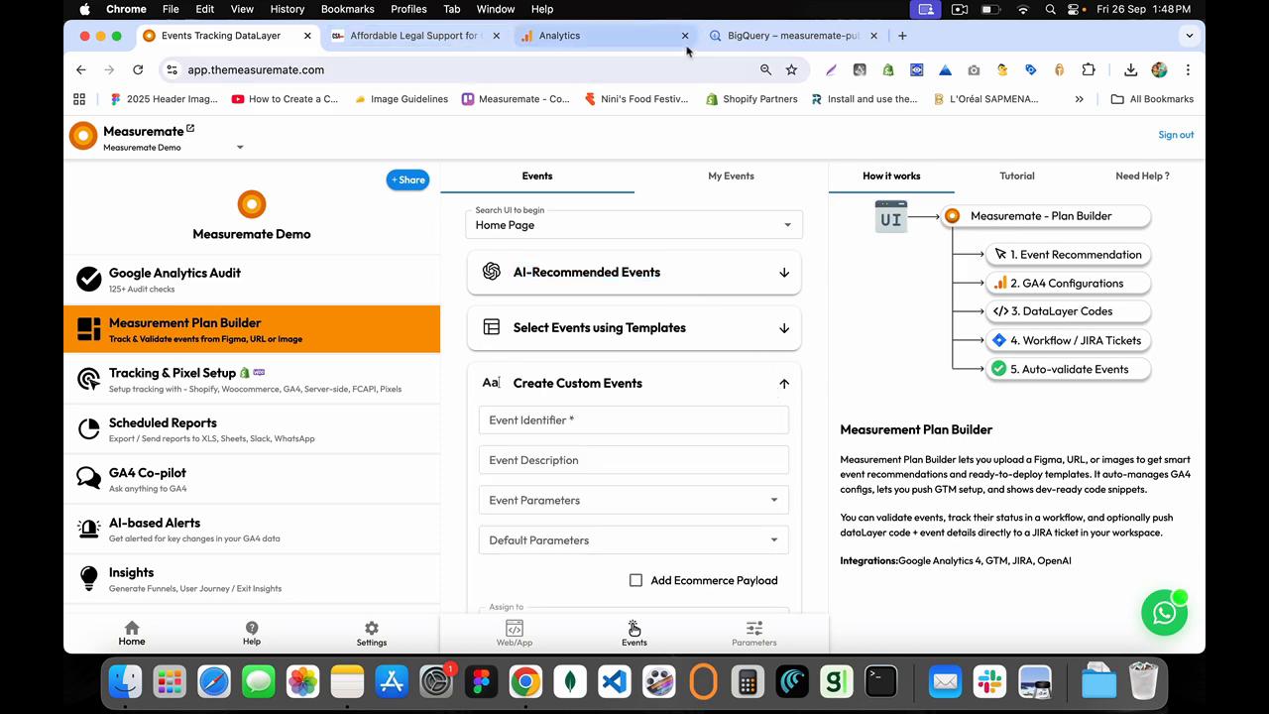
Load wereport.work in place of the legal support site and locate the Try It Yourself button on its home page
click(403, 40)
click(397, 70)
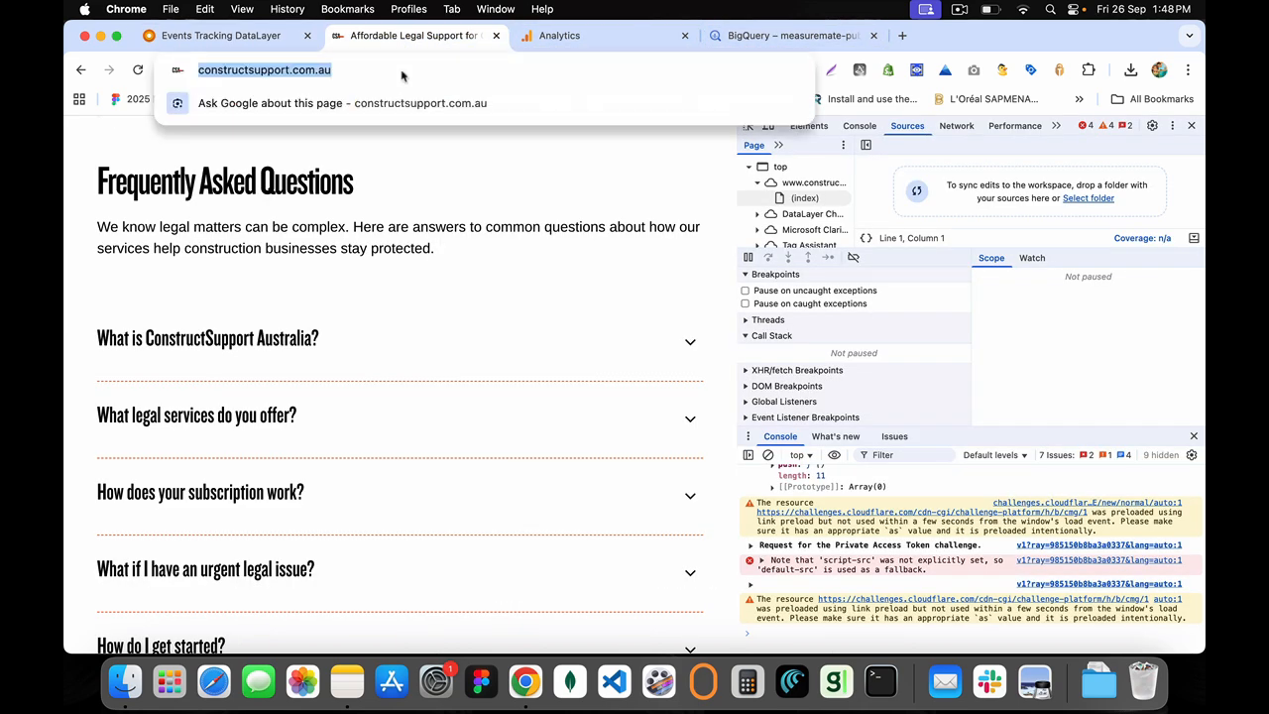
text(were)
key(Return)
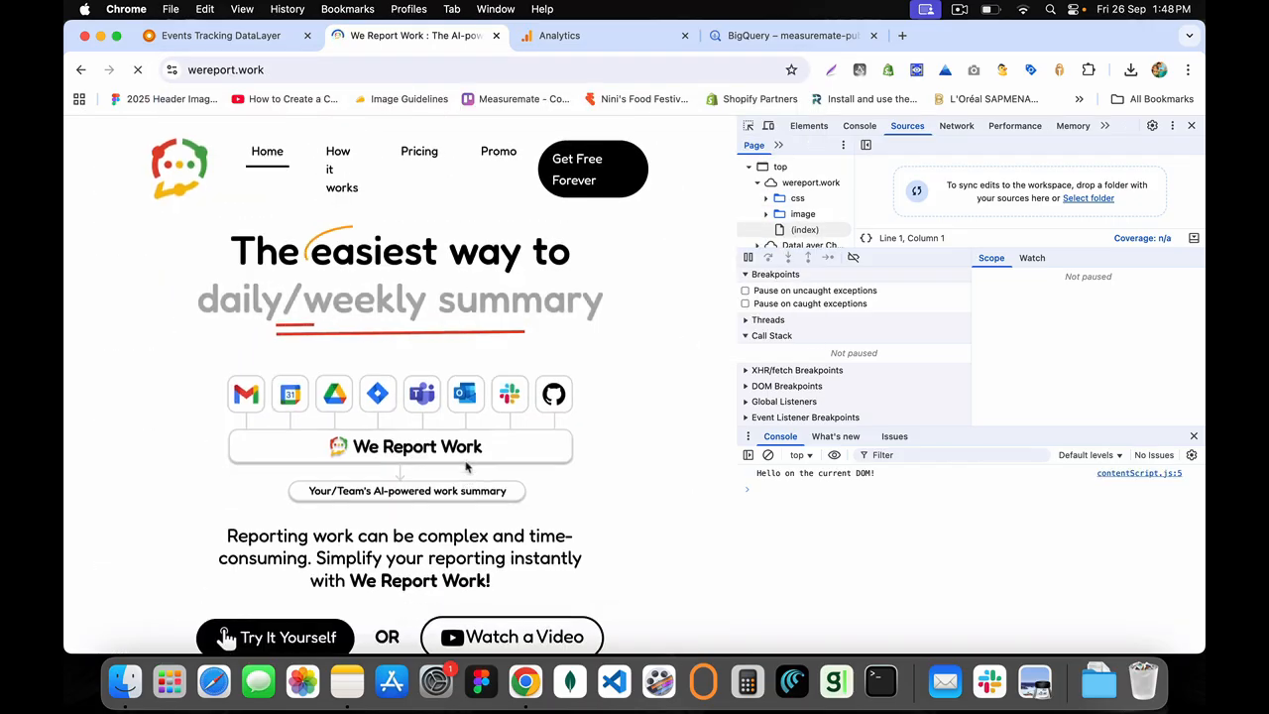
scroll(465, 468, down, 5)
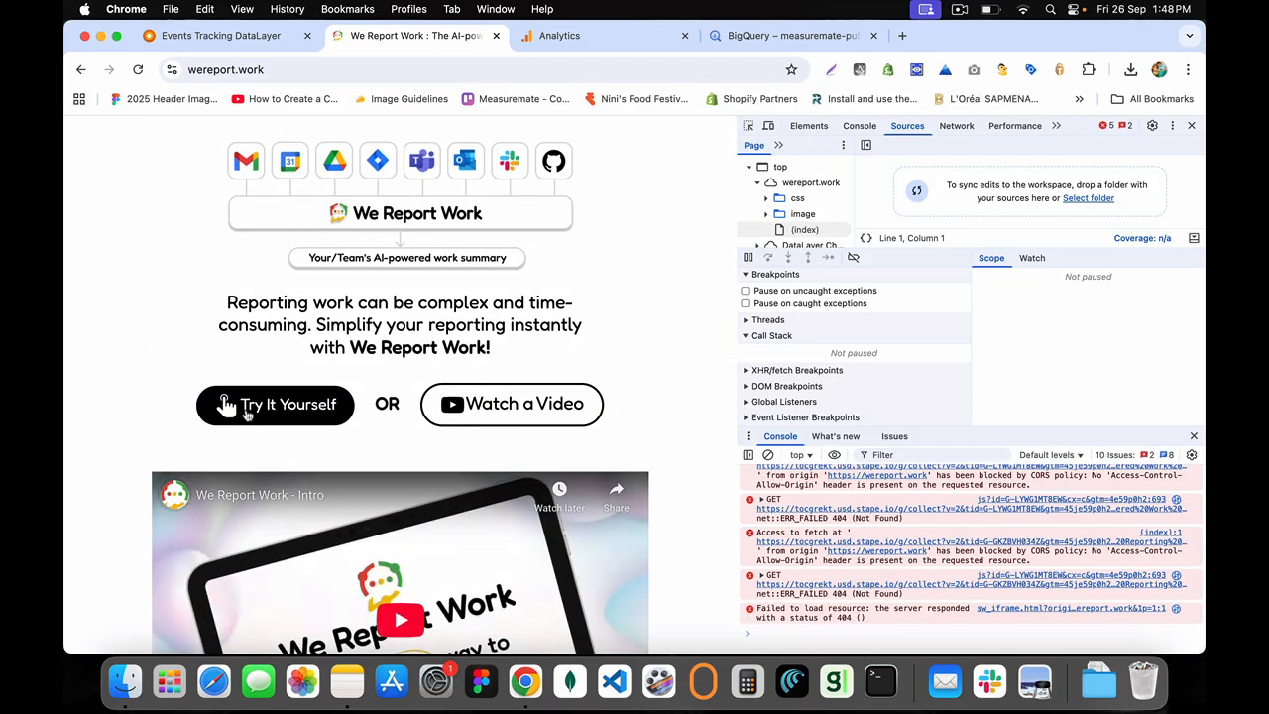
Return to Measuremate and set the custom event's identifier to click_try_it_yourself
click(239, 36)
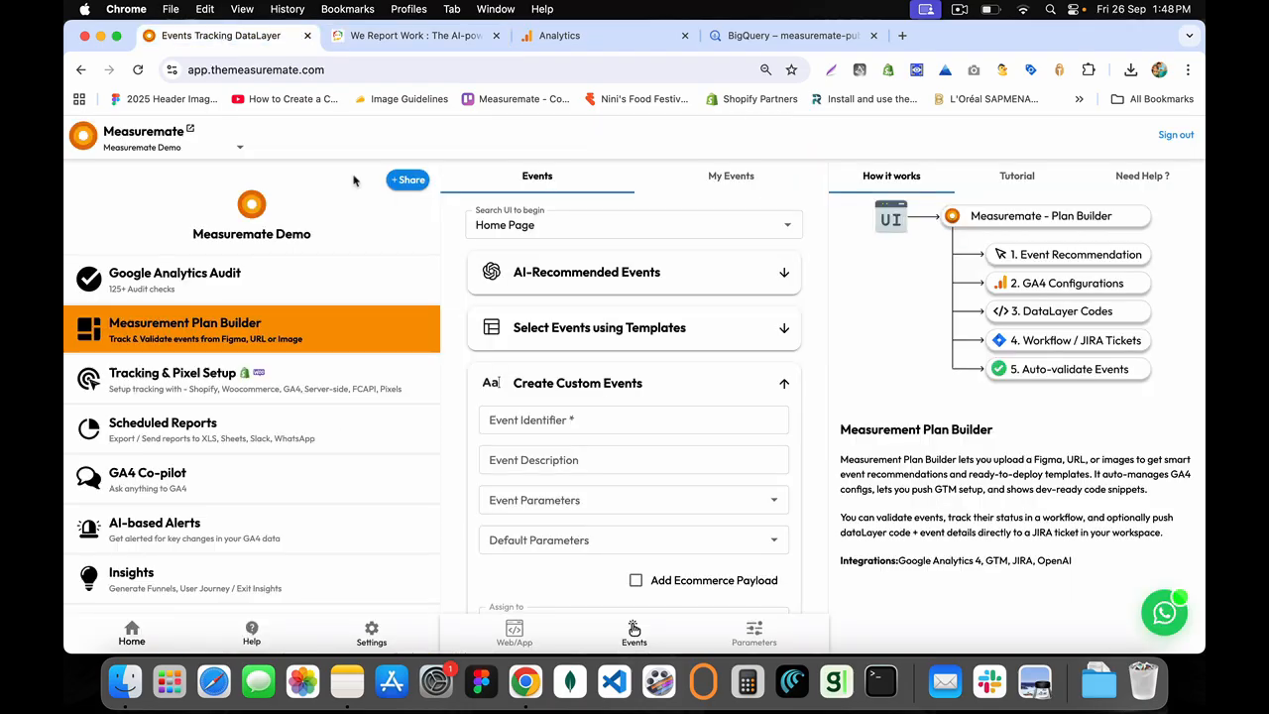
click(523, 419)
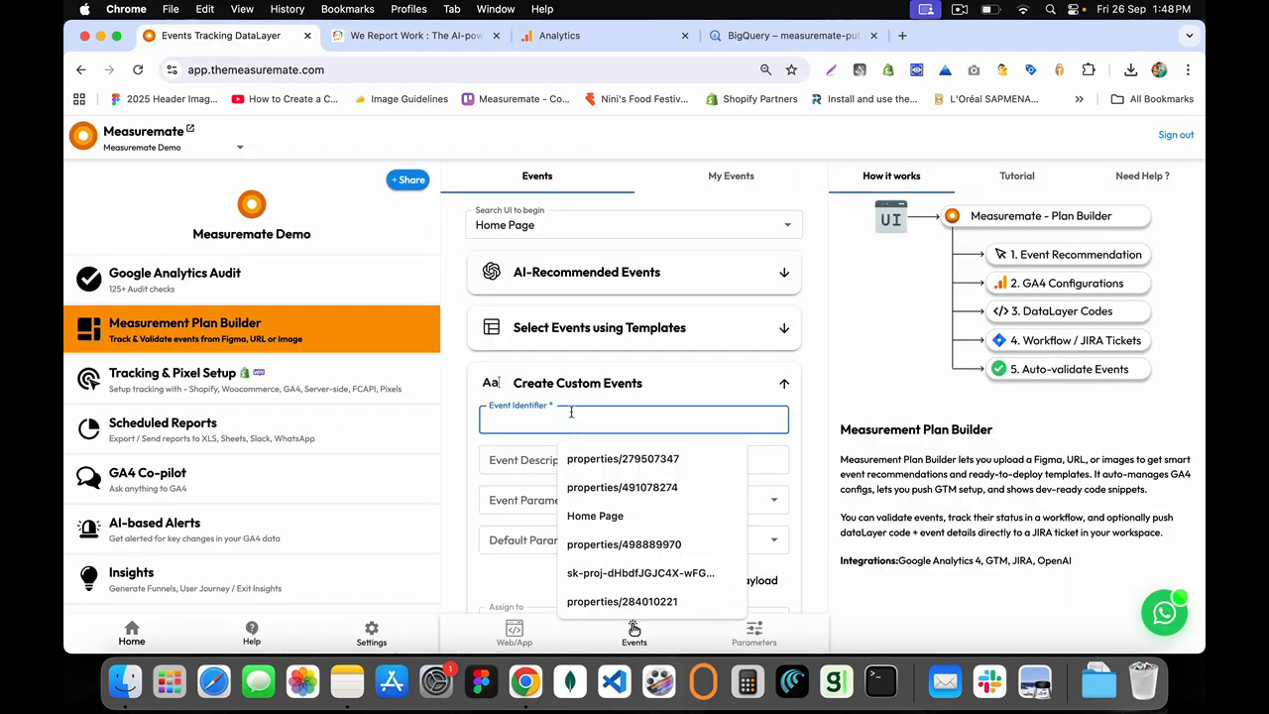
text(c)
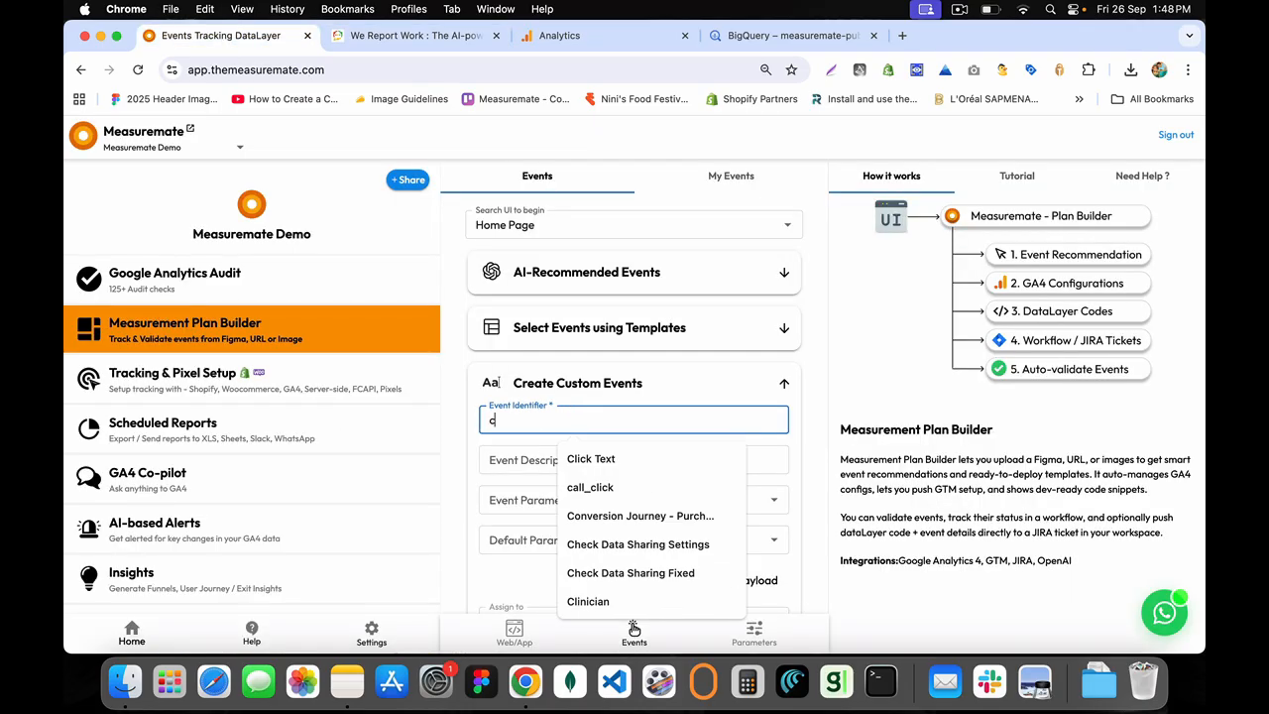
text(lick)
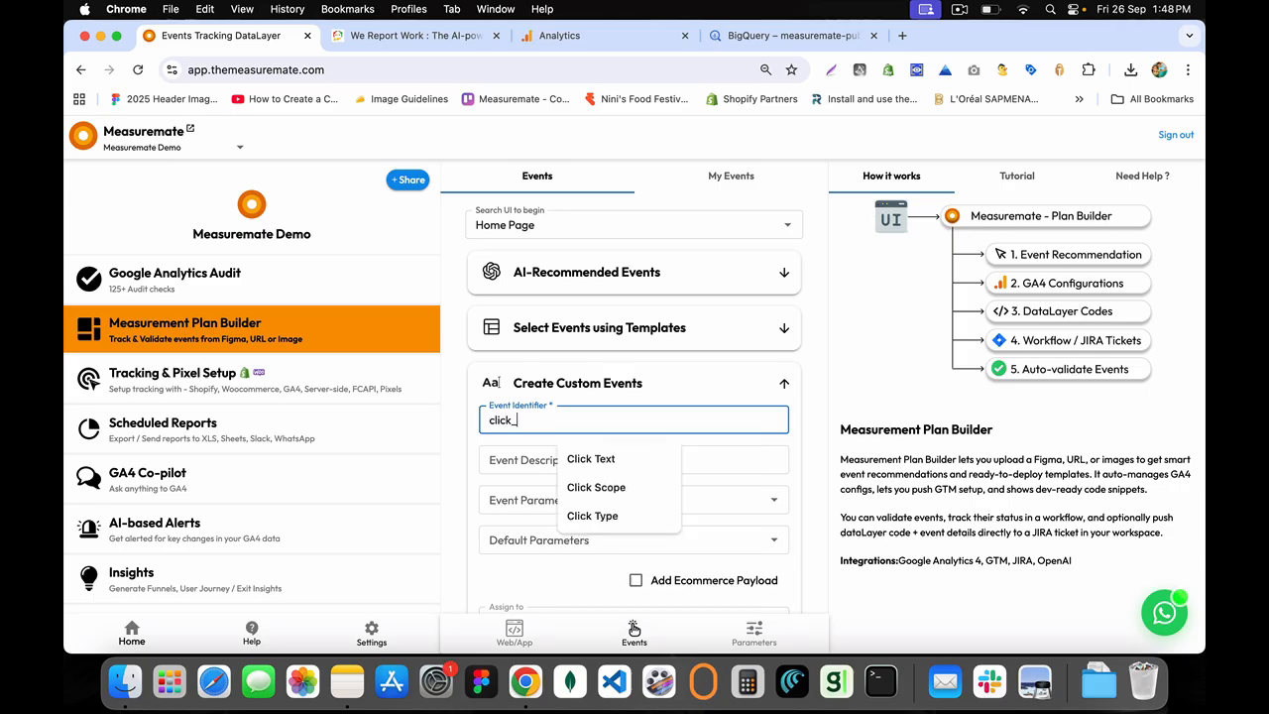
text(_itry_it)
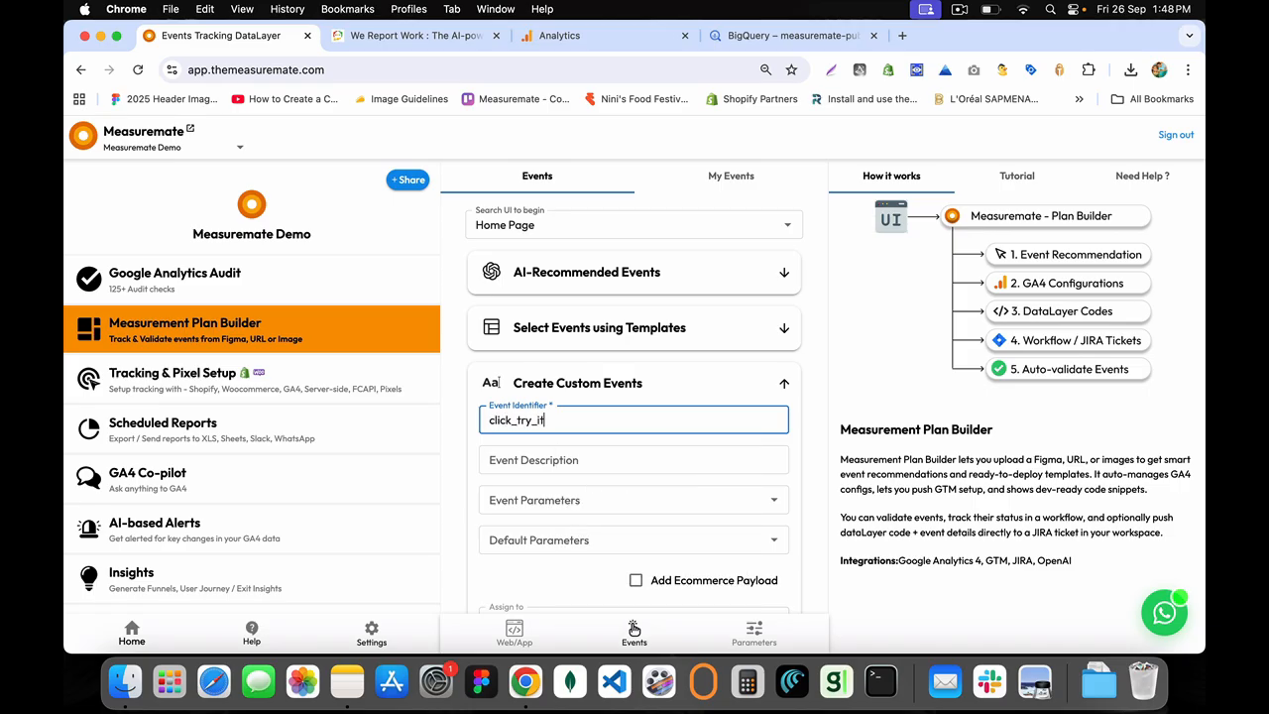
text(_yourself)
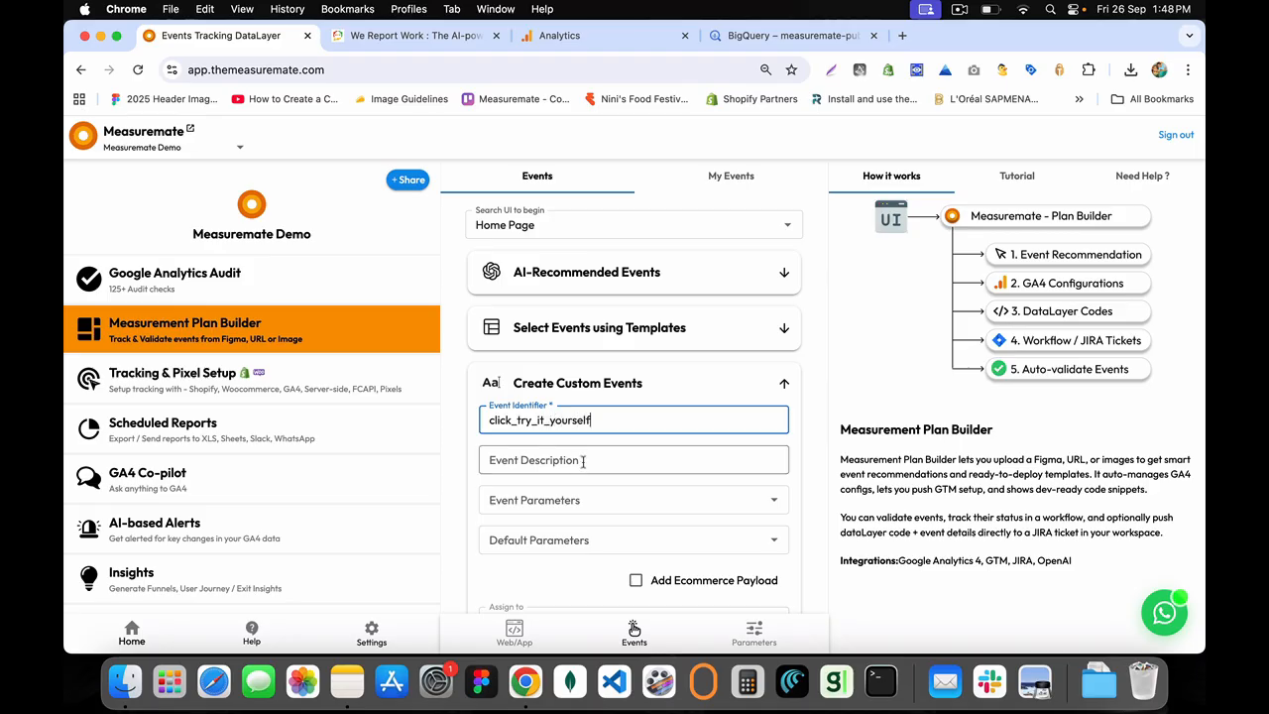
Set the custom event's description to "When a user clicks on Try it Yourself"
click(580, 461)
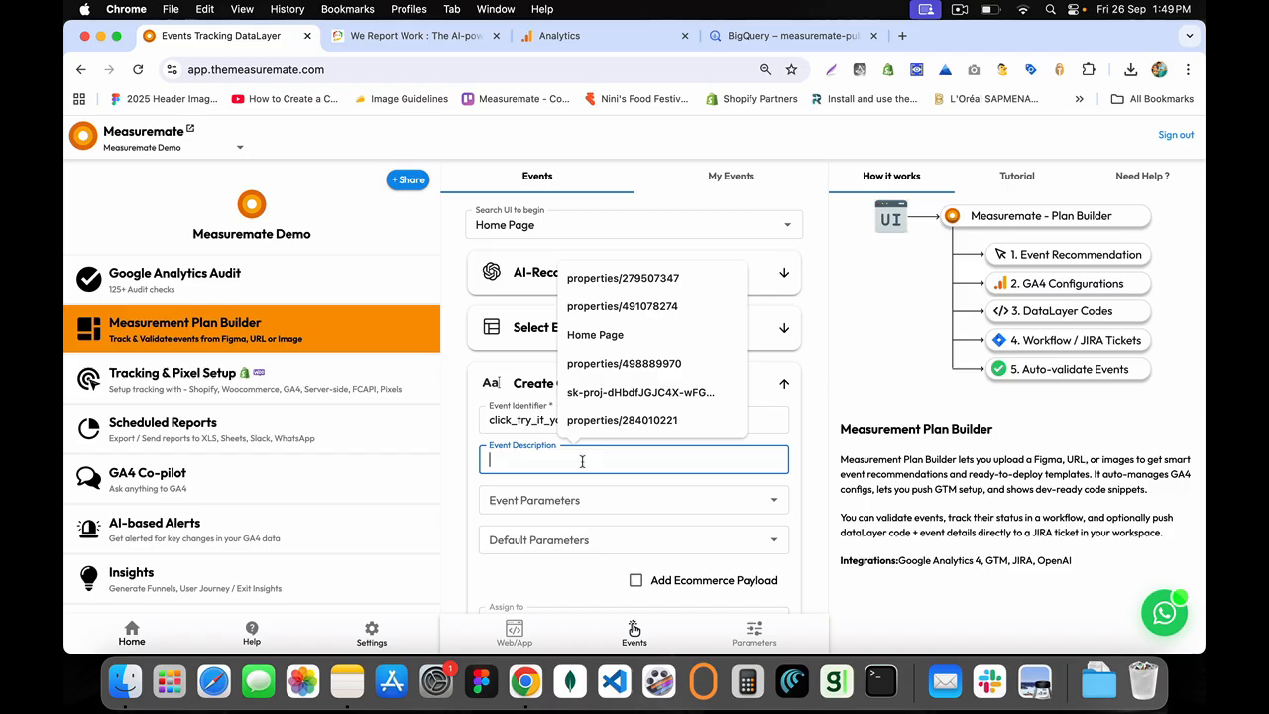
text(Go)
key(BackSpace)
key(BackSpace)
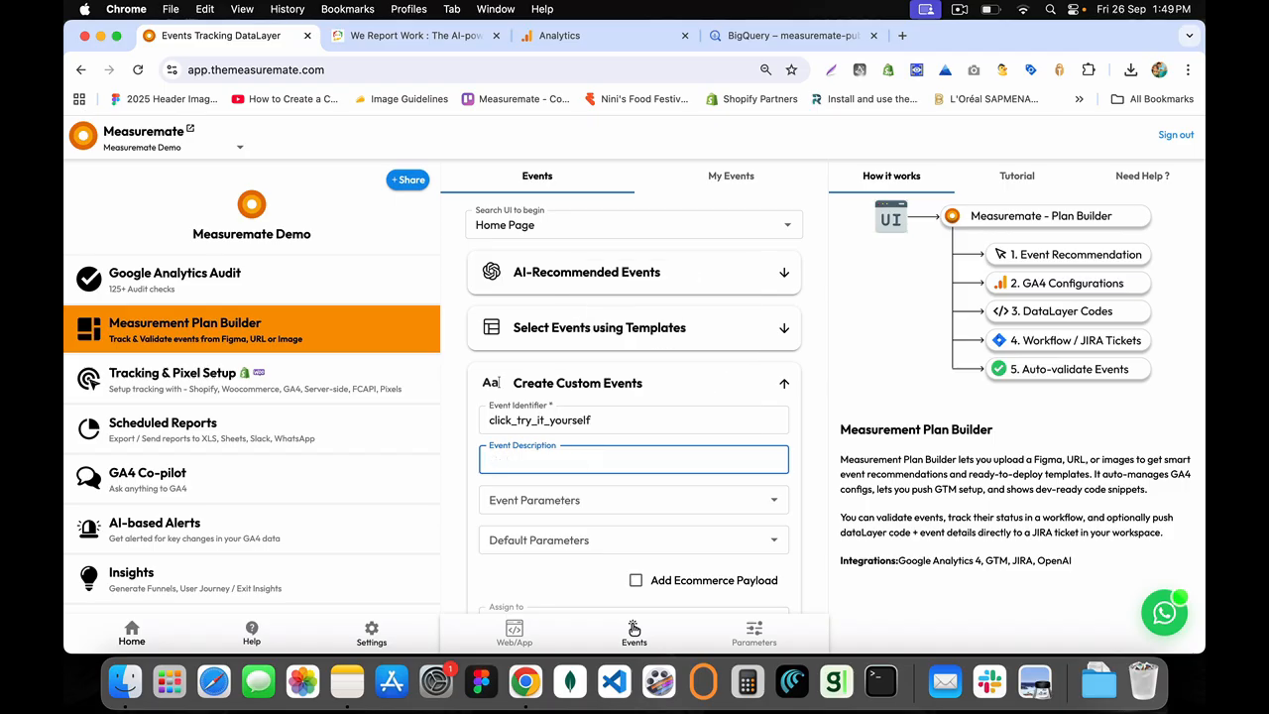
text(When a user clicks on Try it Yourself)
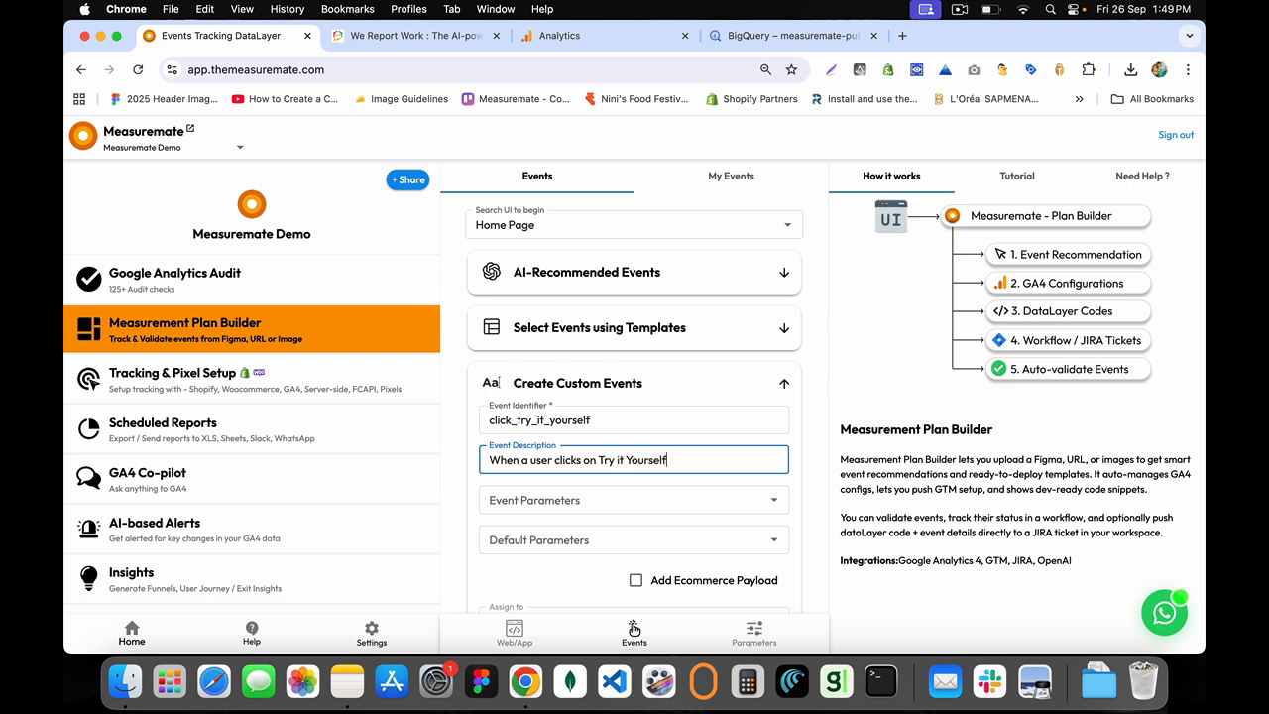
Look through the available event parameters for the custom event and close the list without choosing any
click(568, 498)
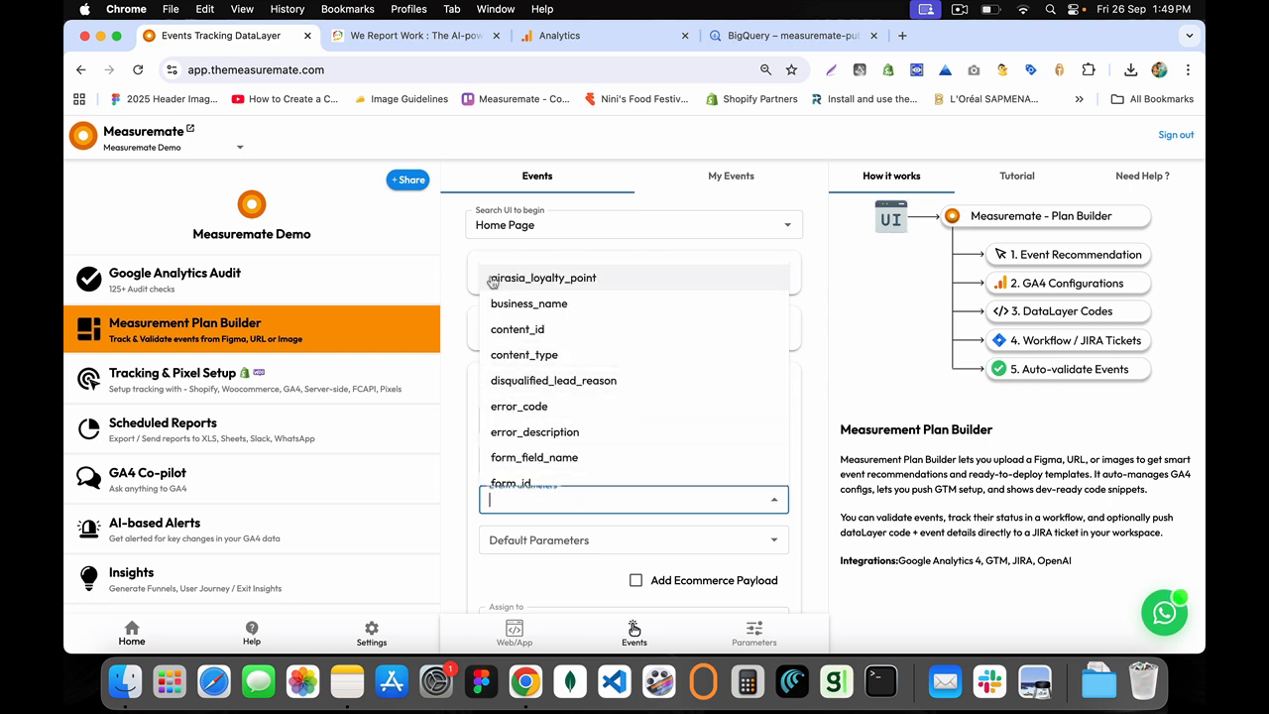
scroll(554, 412, down, 3)
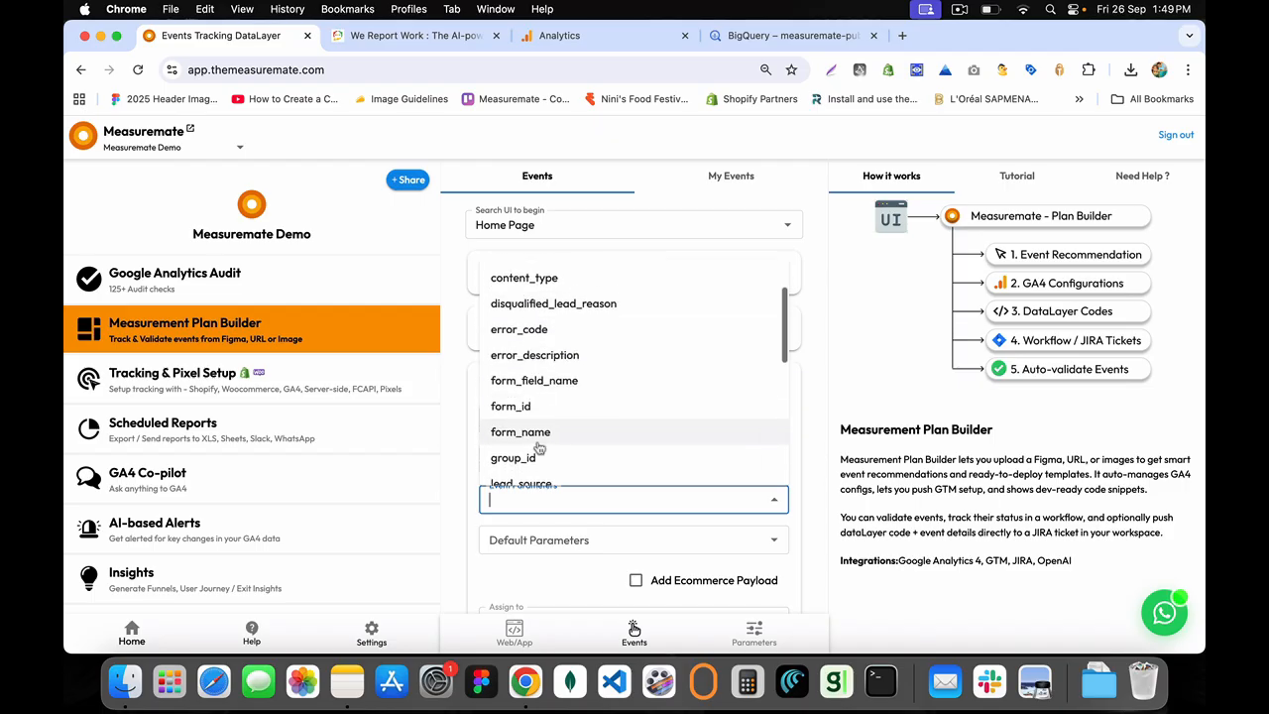
scroll(539, 416, down, 3)
scroll(539, 411, down, 10)
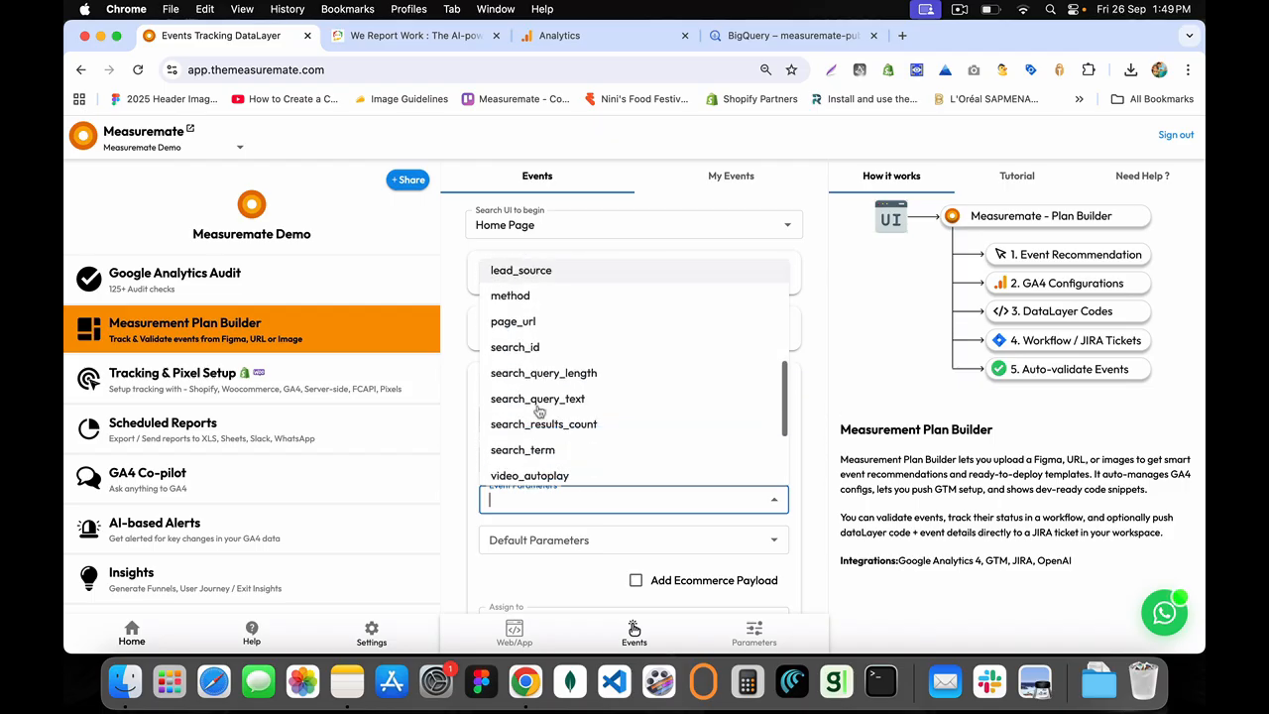
scroll(538, 411, down, 2)
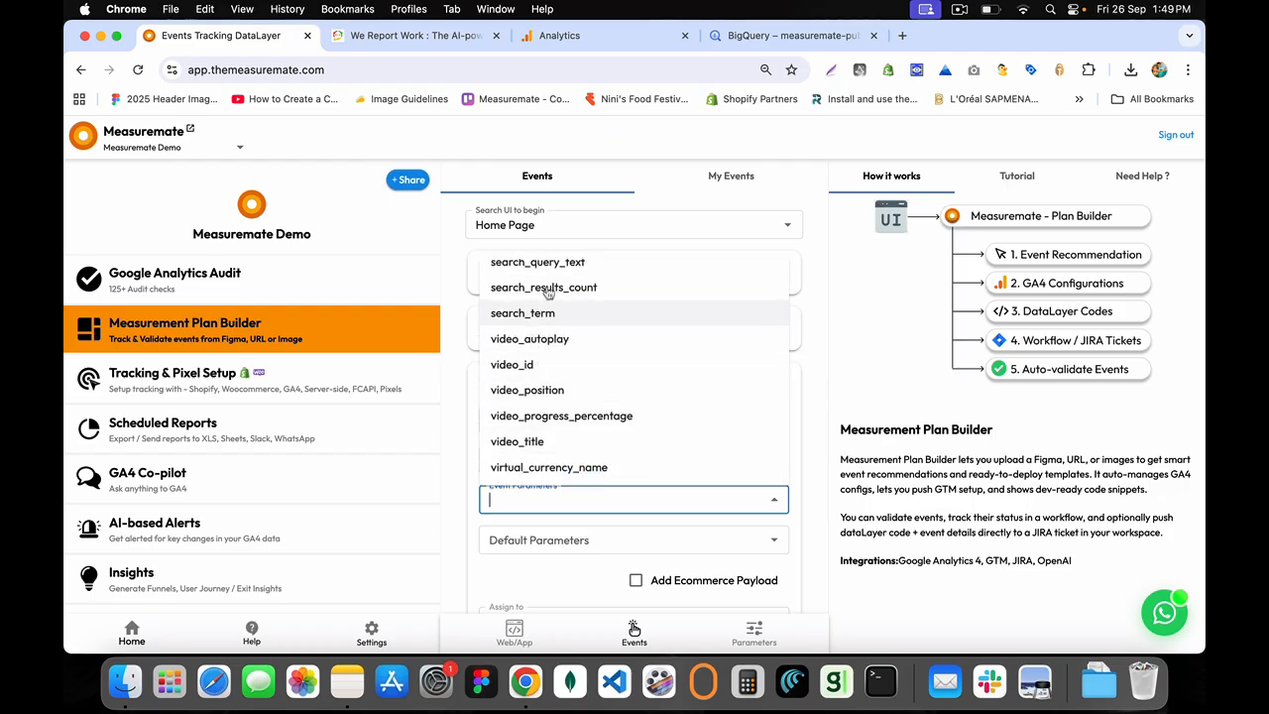
scroll(555, 308, up, 10)
scroll(564, 305, up, 5)
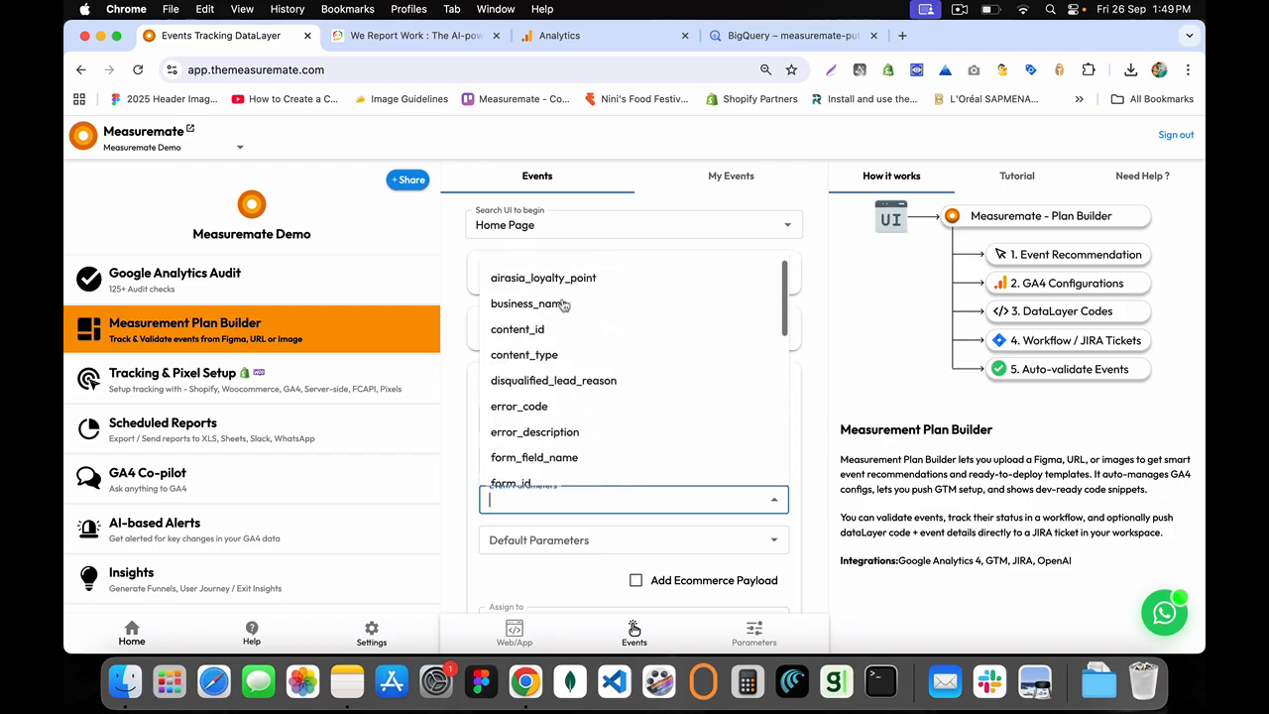
click(464, 412)
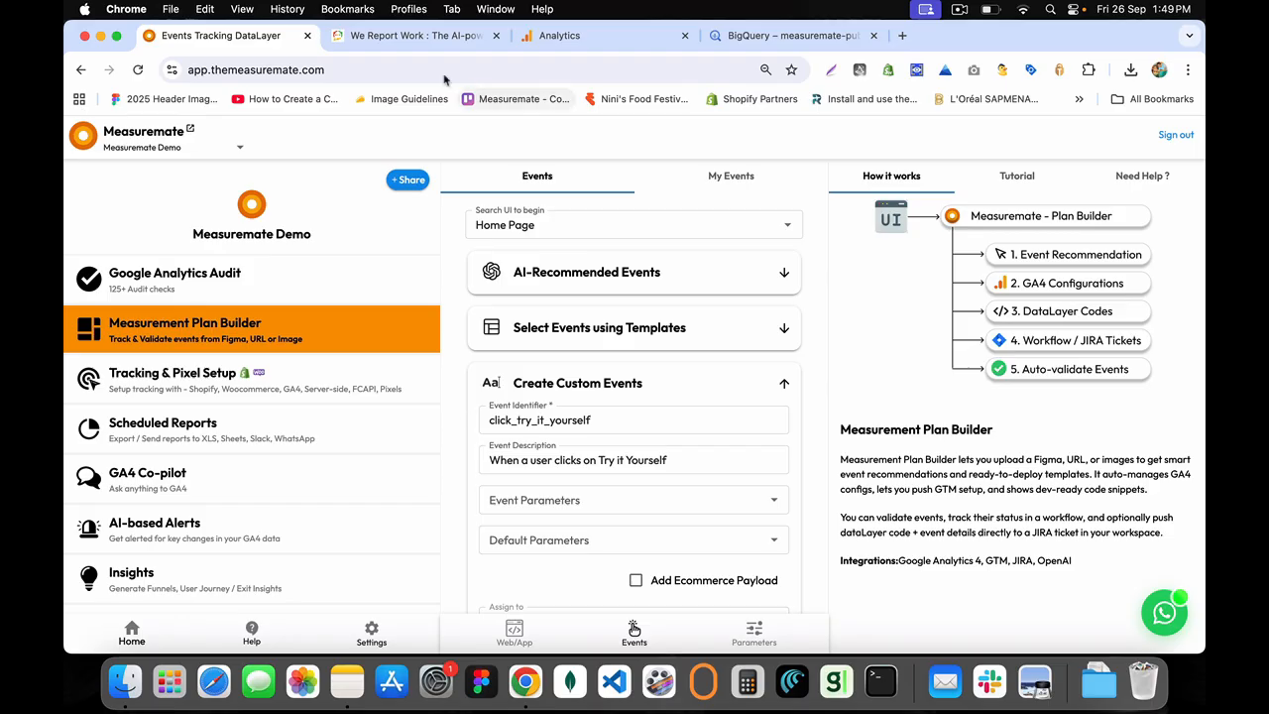
Recheck the Try It Yourself button on wereport.work, return to Measuremate and add the click_try_it_yourself event with status Created
click(411, 36)
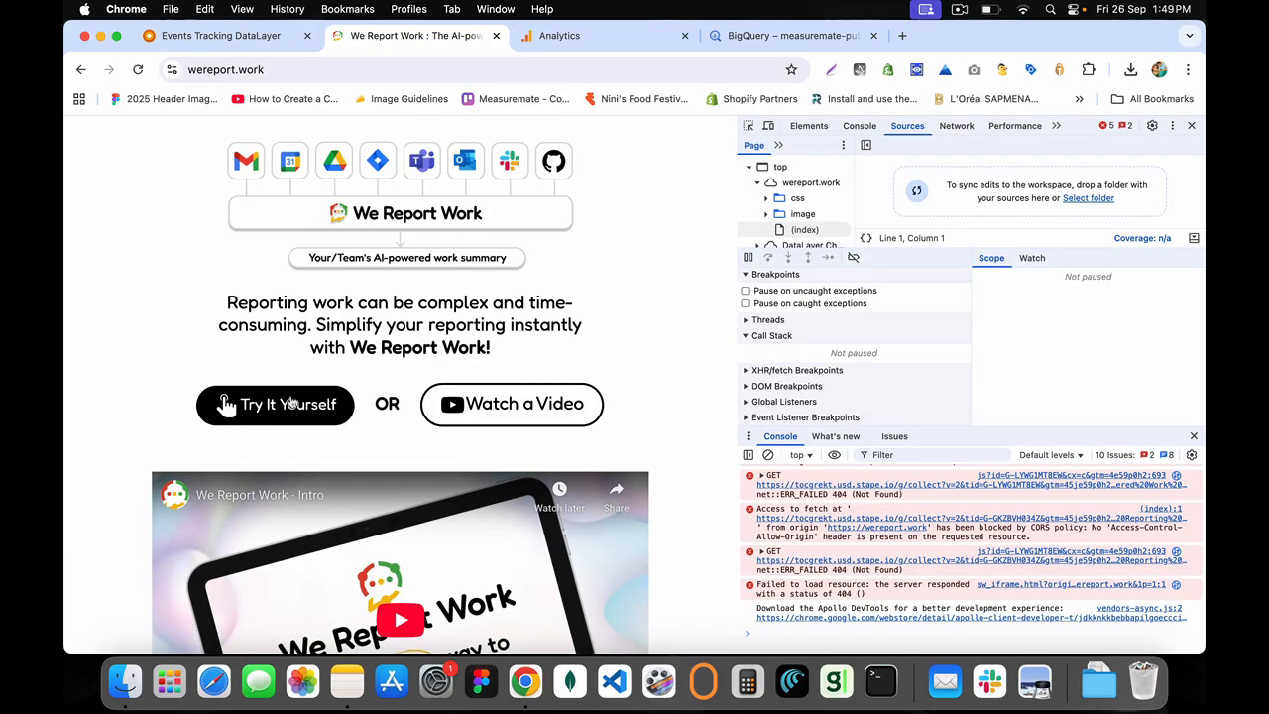
click(203, 38)
scroll(594, 428, down, 3)
scroll(593, 428, down, 2)
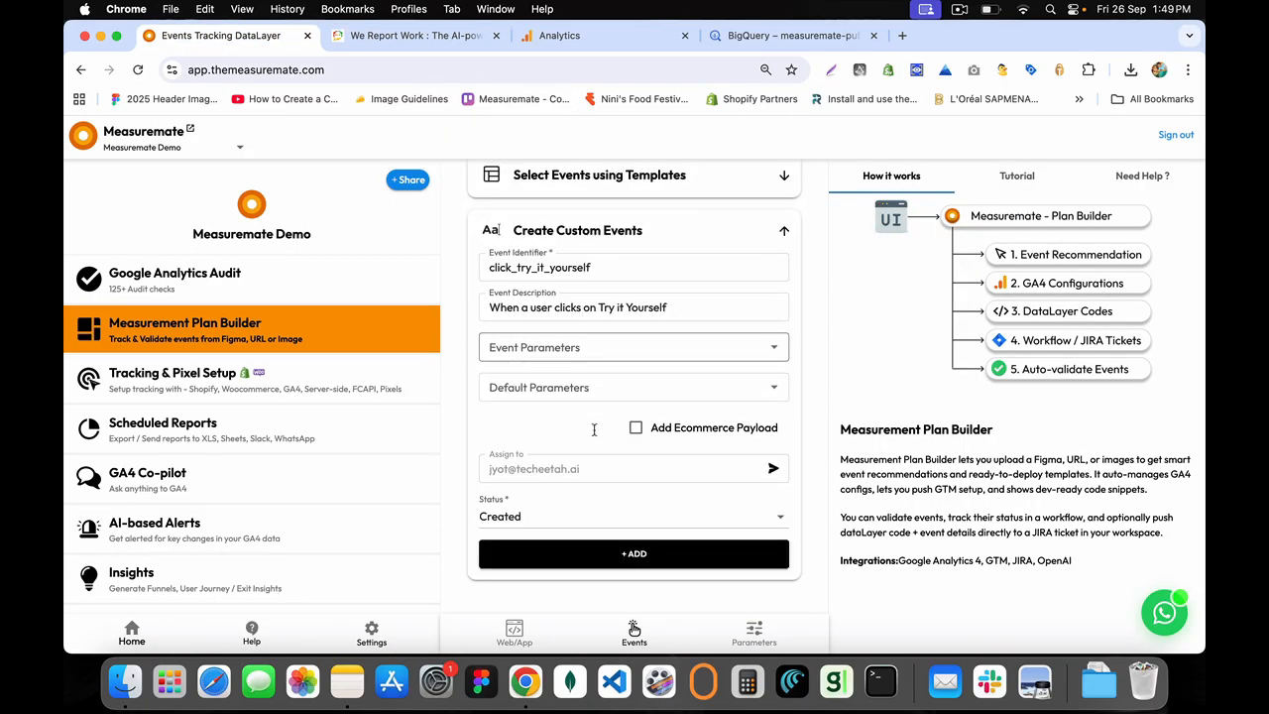
click(643, 555)
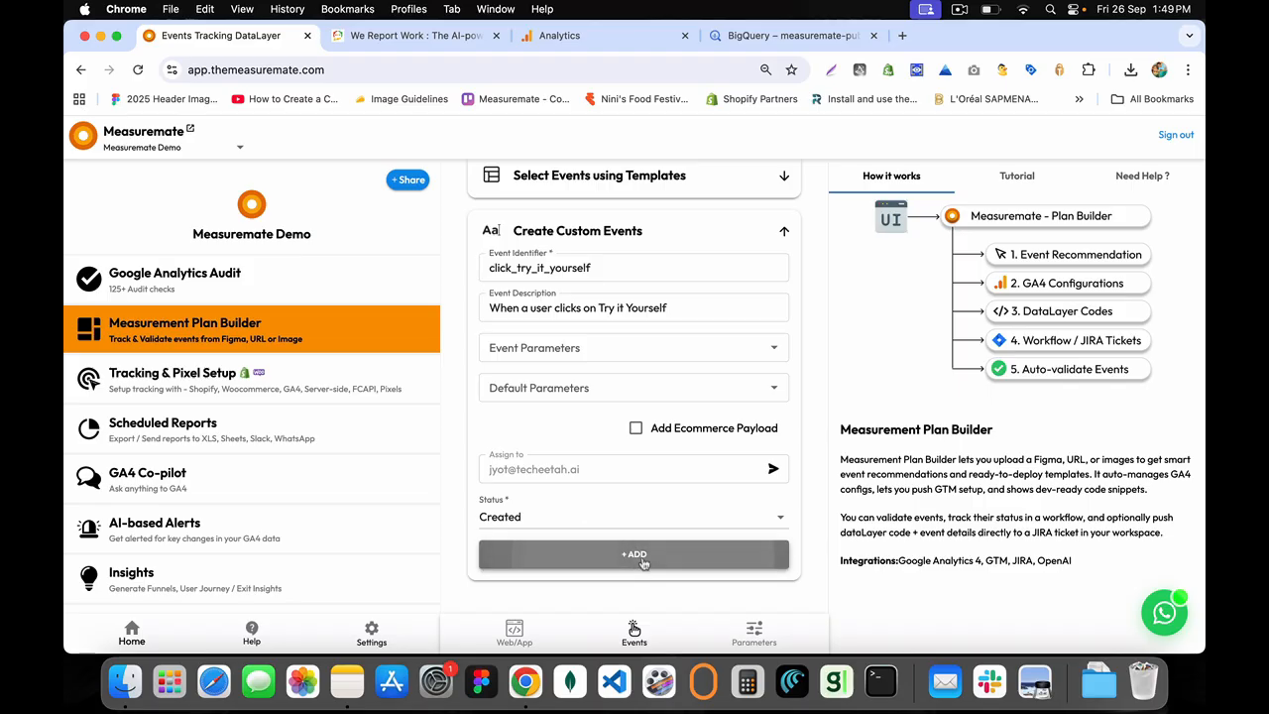
scroll(711, 329, up, 2)
scroll(711, 329, up, 2)
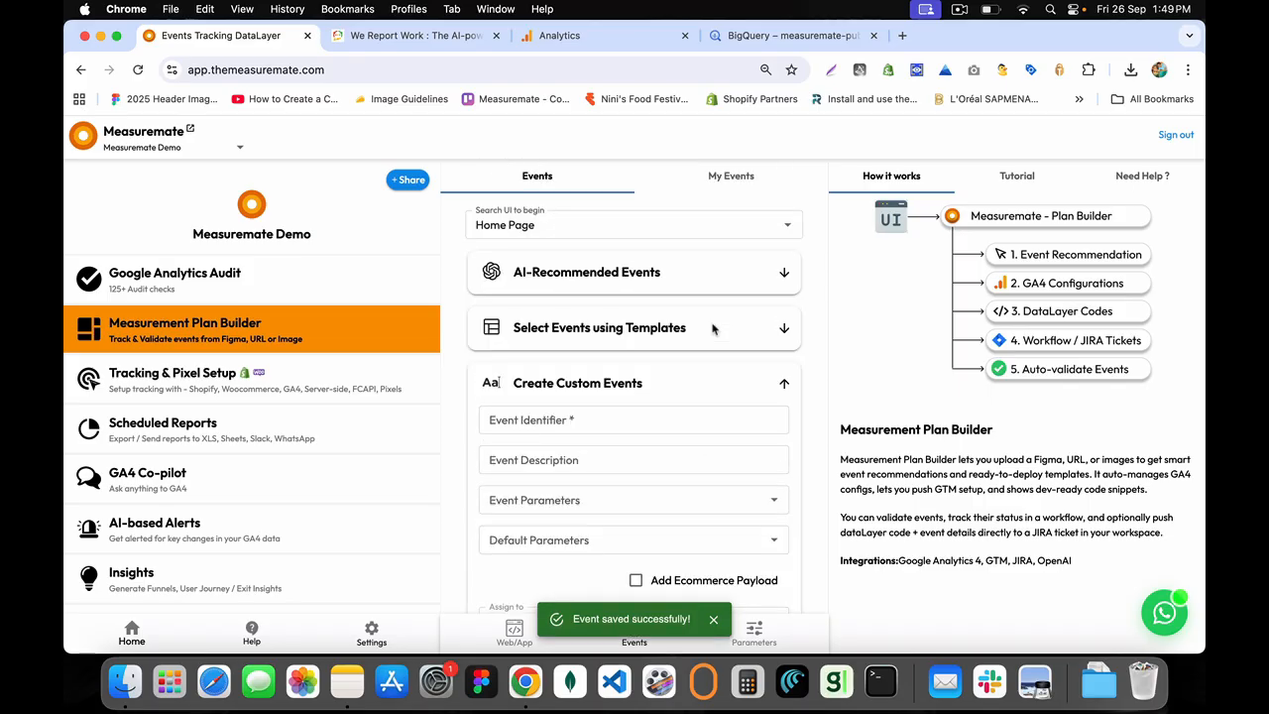
List the saved events of the Home Page and look for the click_try_it_yourself event
click(712, 621)
click(634, 632)
click(595, 288)
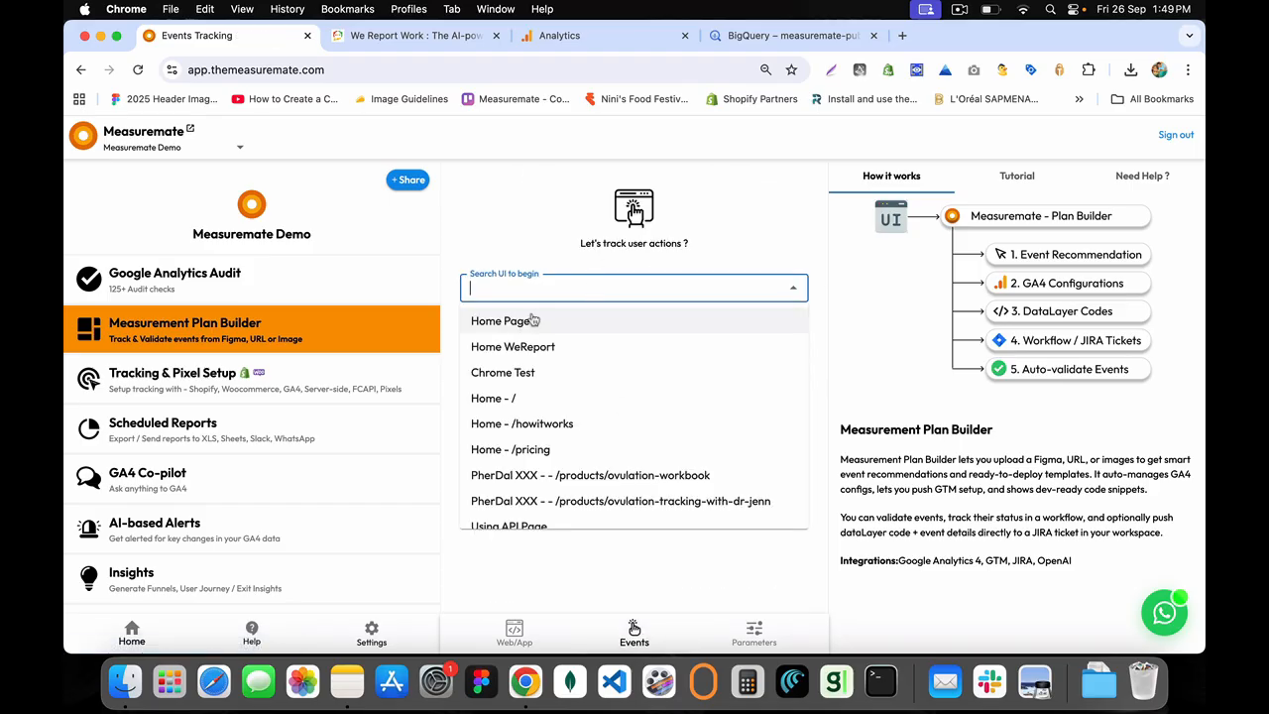
click(533, 320)
click(730, 175)
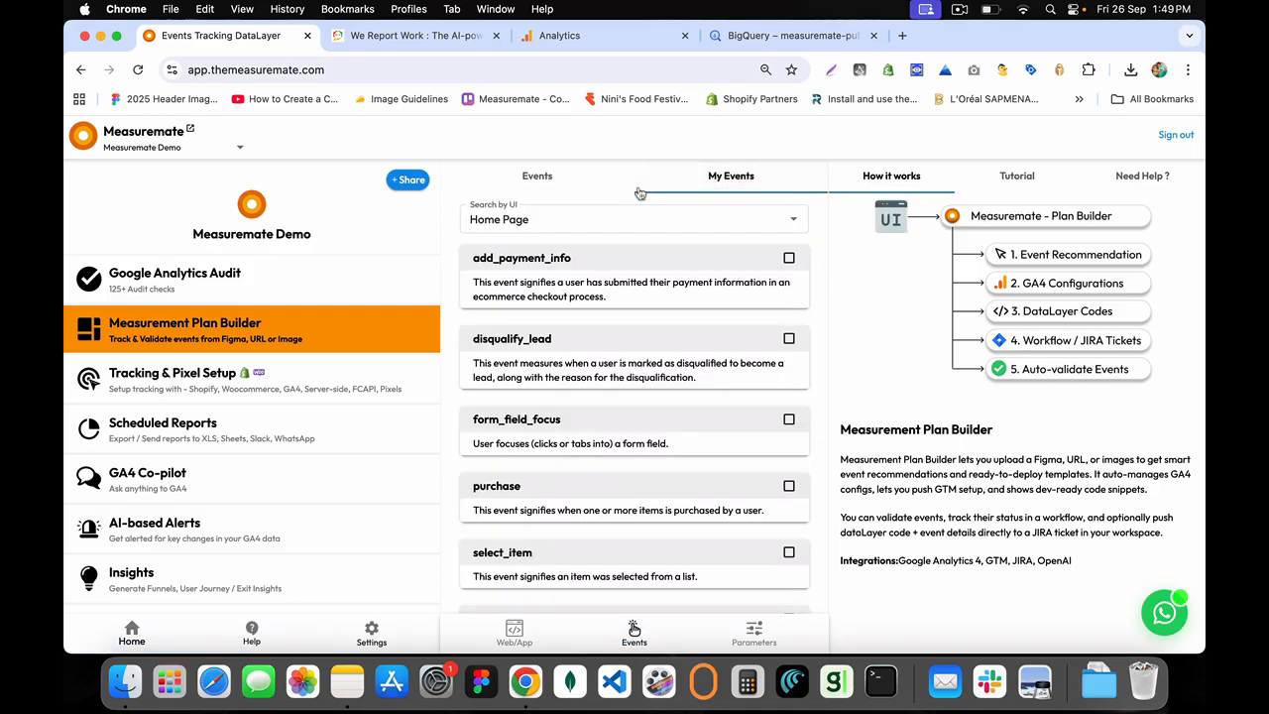
scroll(605, 347, down, 3)
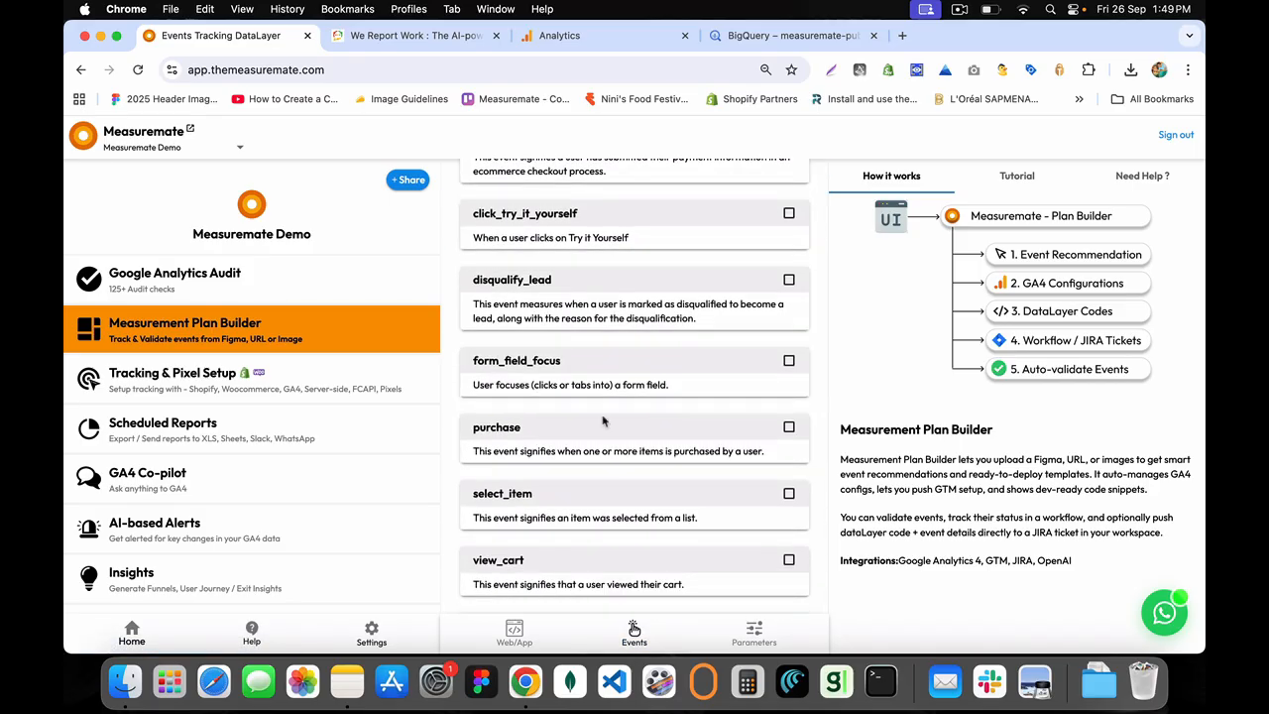
scroll(604, 422, down, 3)
scroll(611, 456, up, 6)
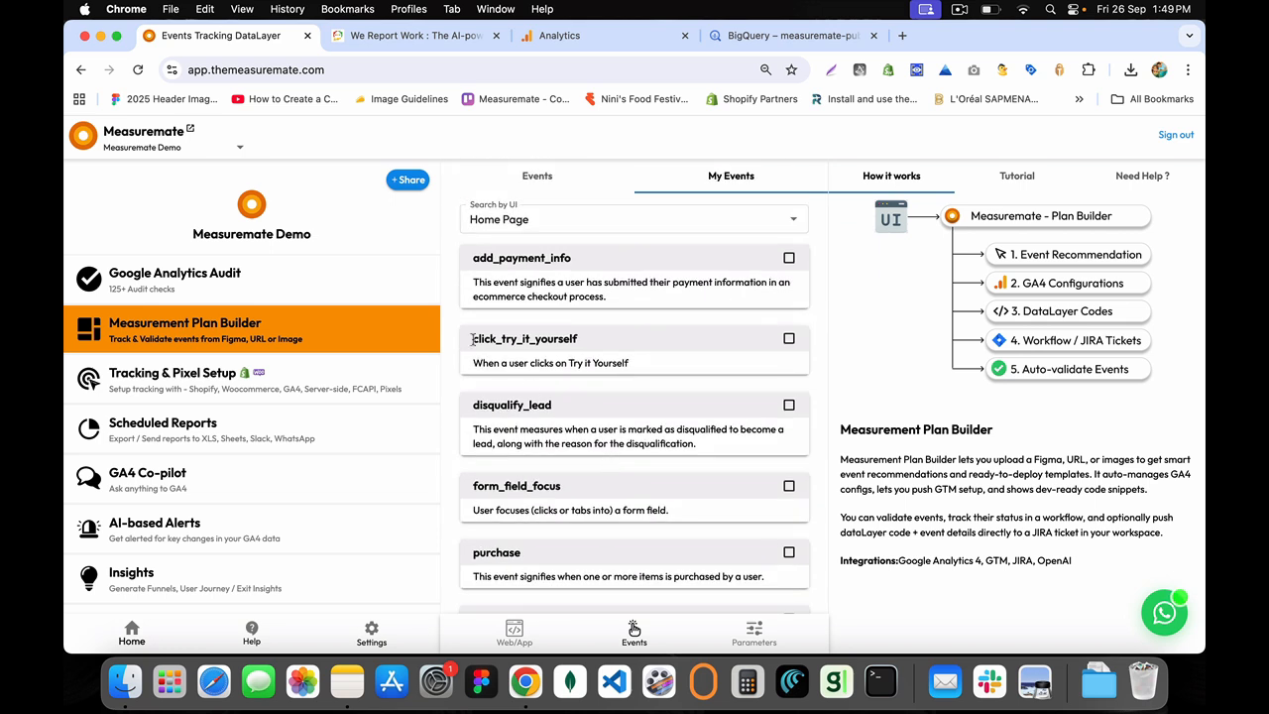
Expand the click_try_it_yourself event and review its dataLayer code and GTM configuration
drag(472, 339, 584, 350)
click(789, 339)
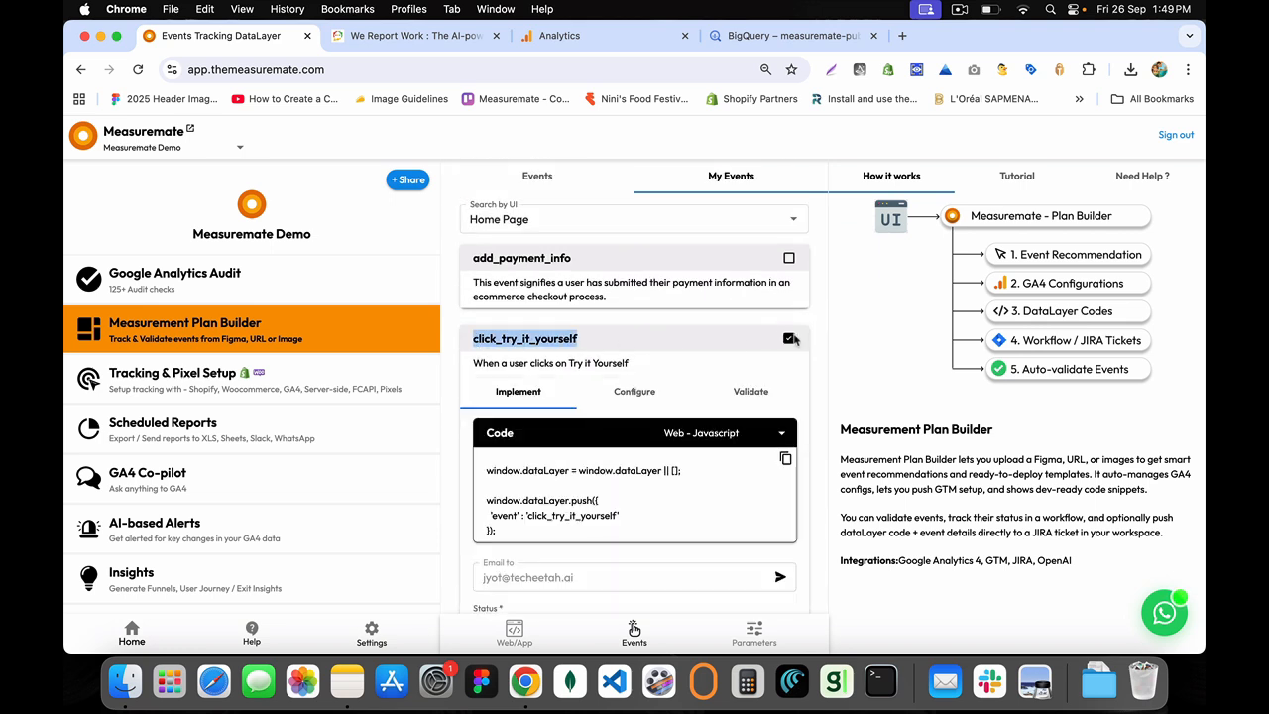
drag(487, 468, 538, 536)
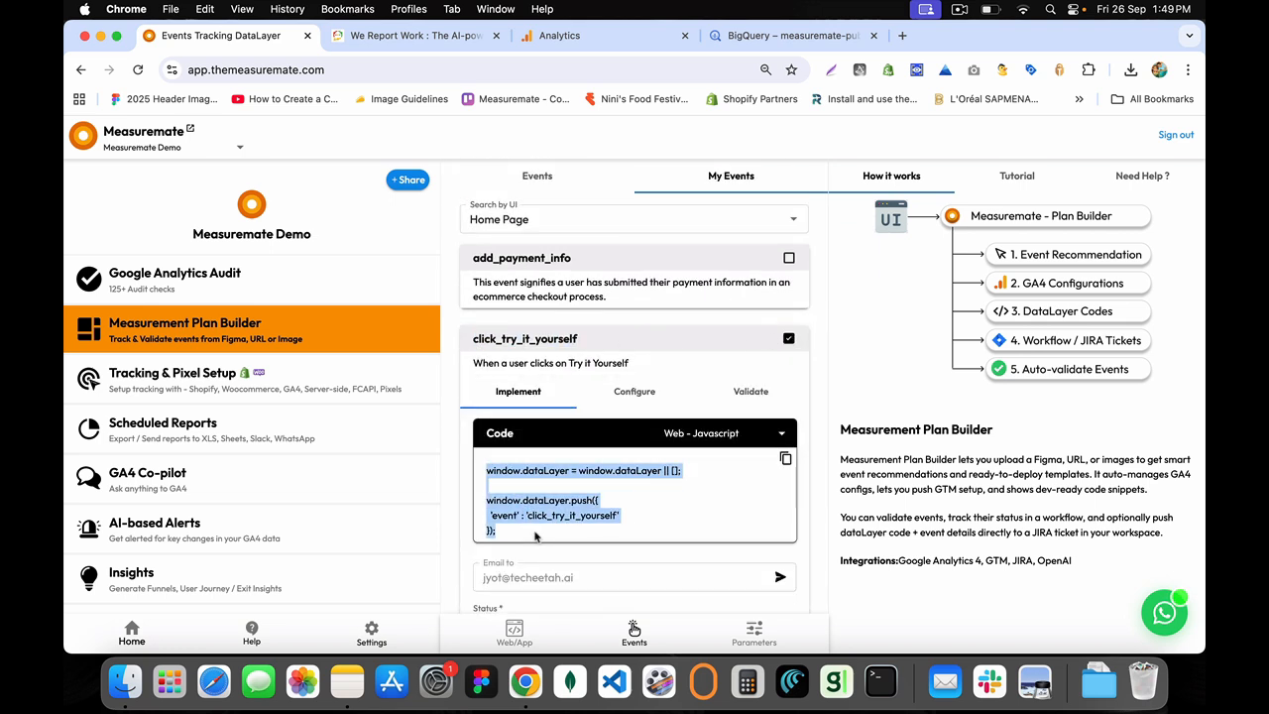
click(644, 392)
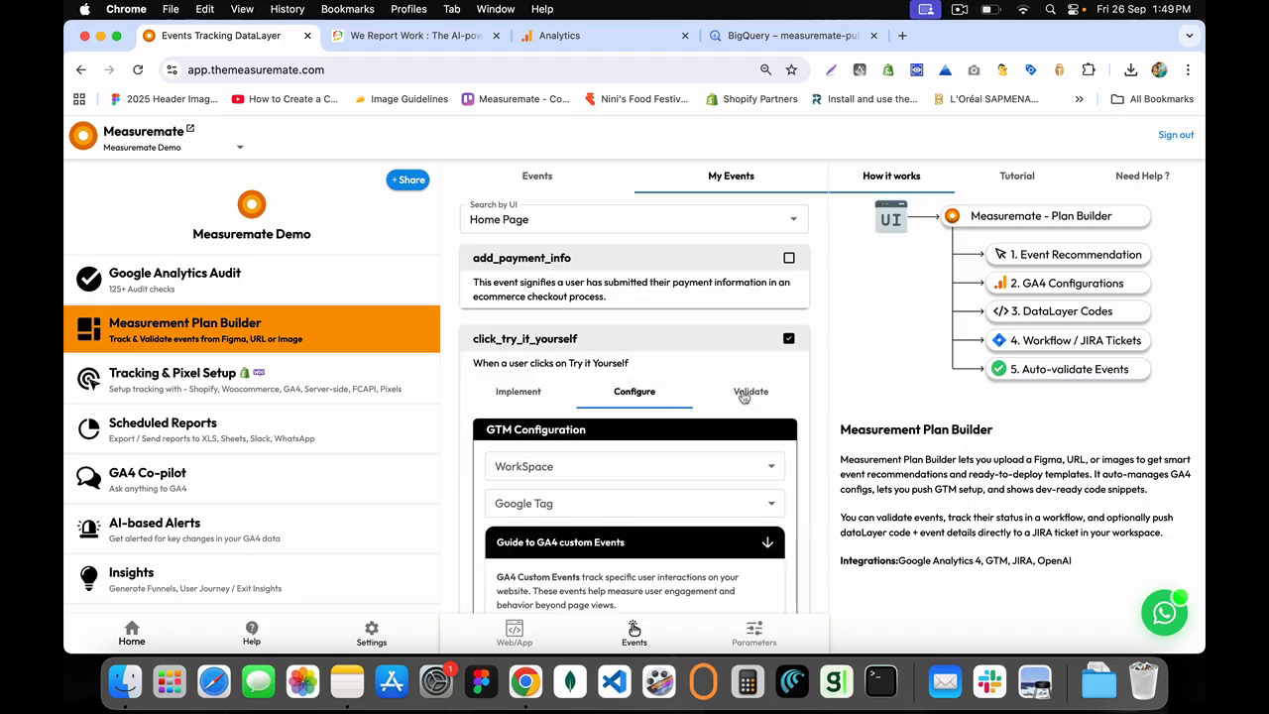
Check the BigQuery validation of click_try_it_yourself for yesterday and view the available date ranges
click(744, 395)
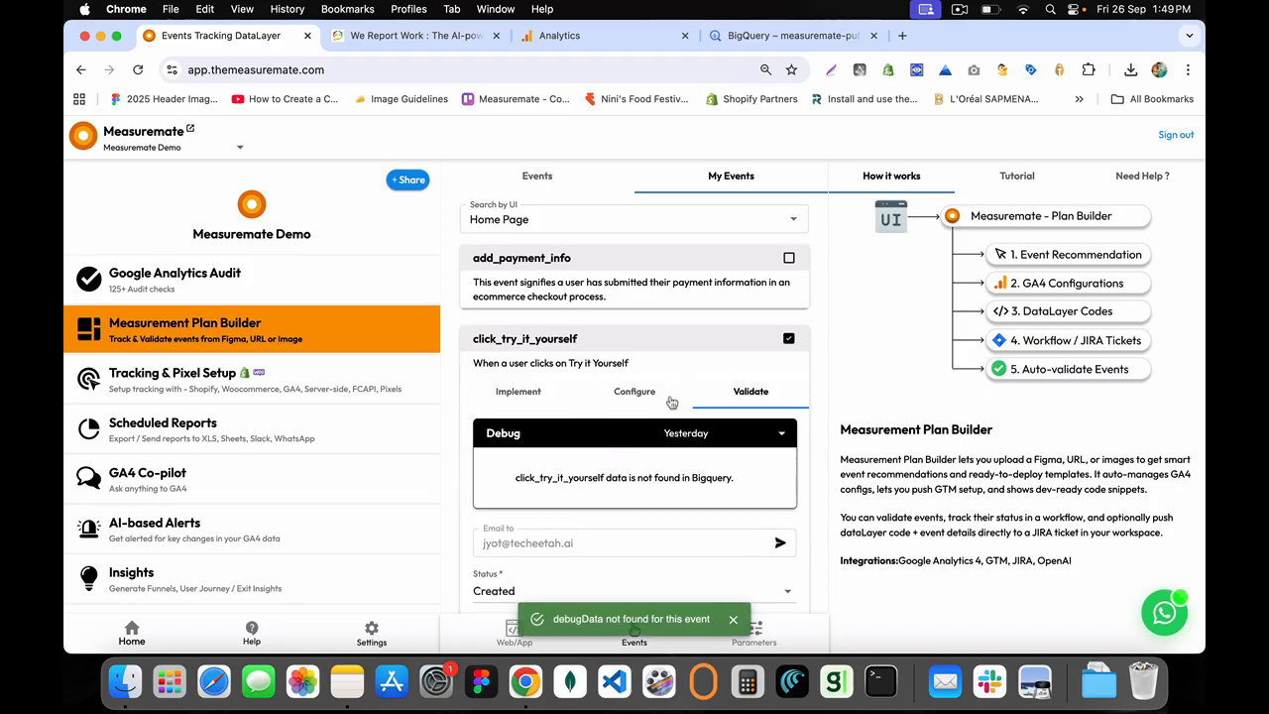
click(690, 434)
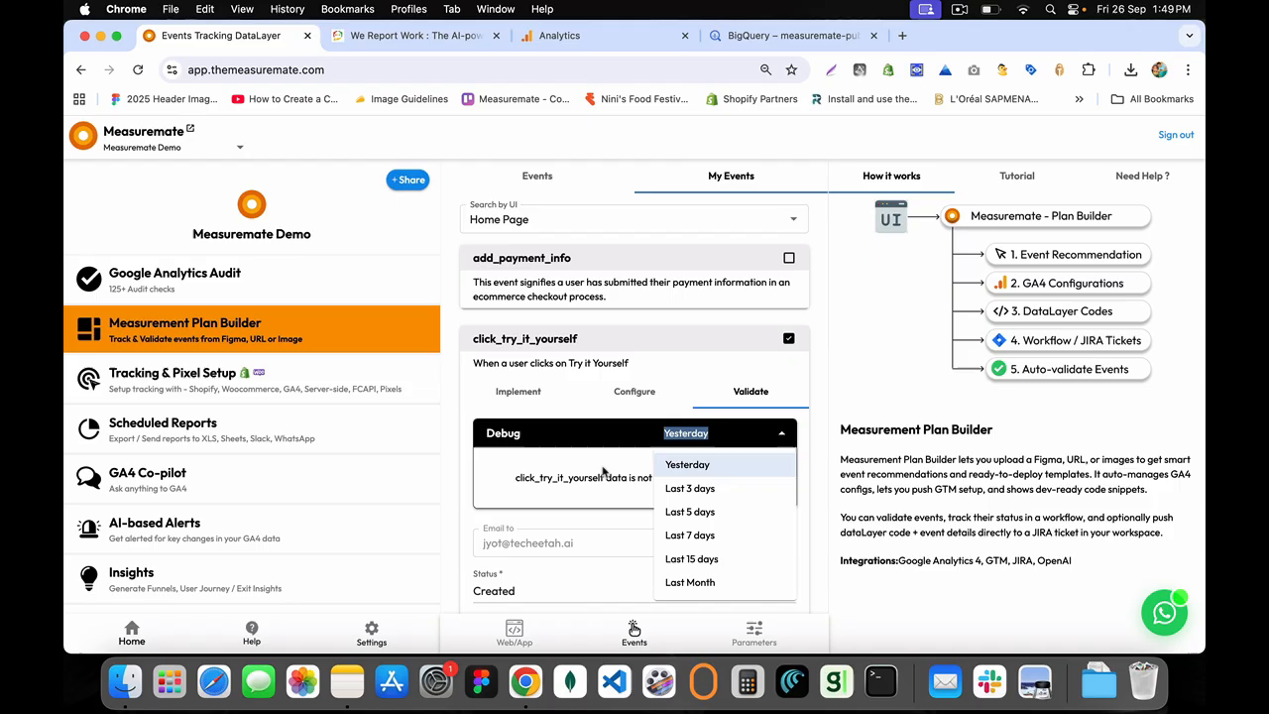
click(514, 461)
double_click(515, 479)
drag(626, 482, 472, 472)
click(746, 483)
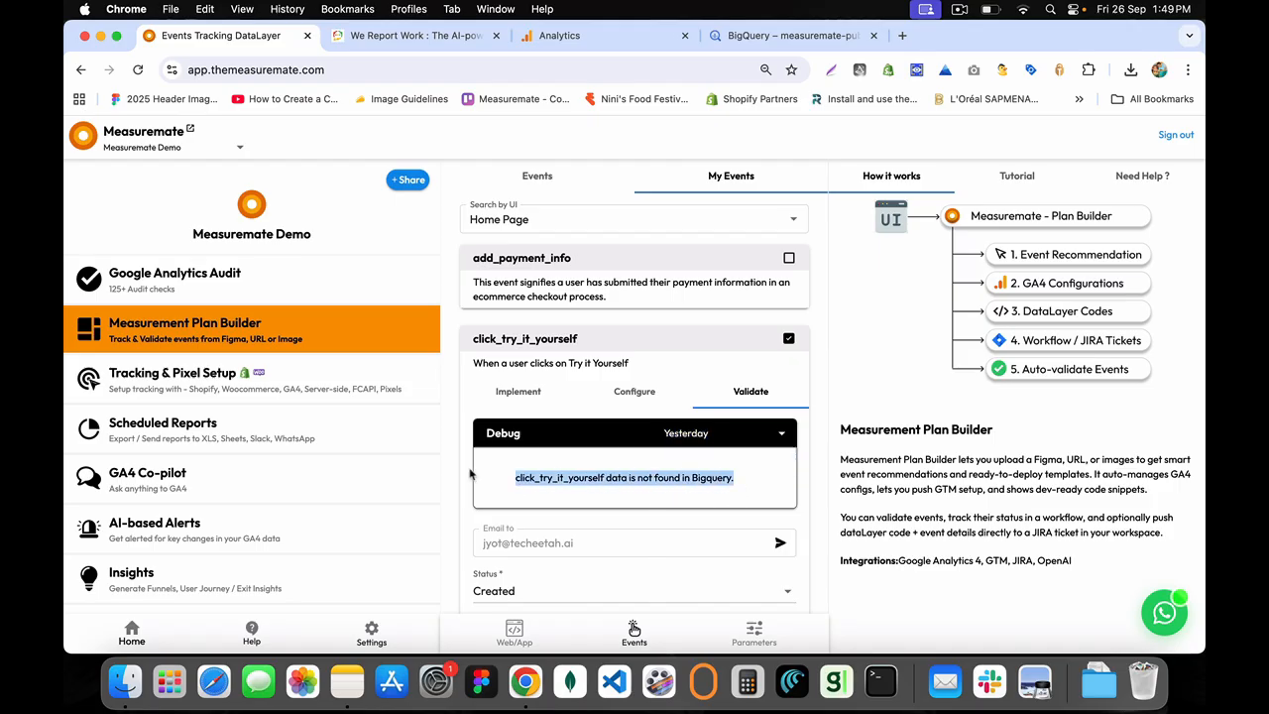
click(511, 476)
Return to the implementation code of click_try_it_yourself and review its email, status and JIRA ticket options
click(514, 396)
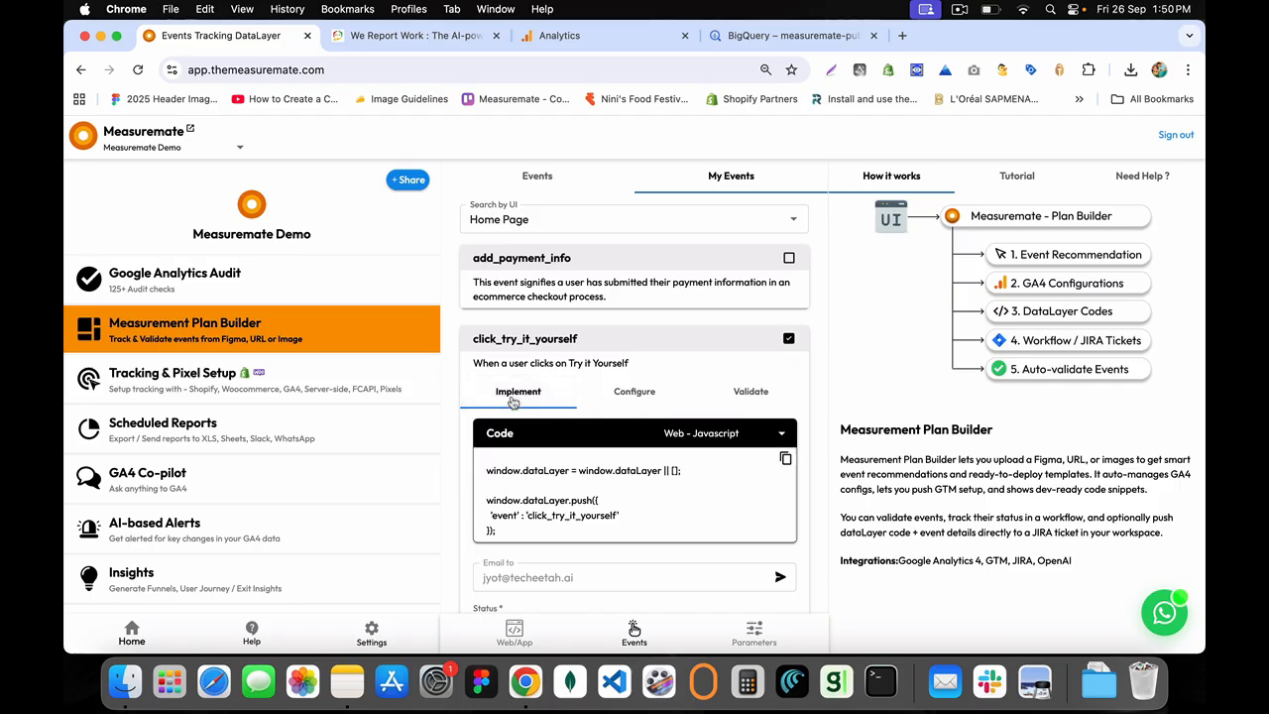
scroll(512, 401, down, 5)
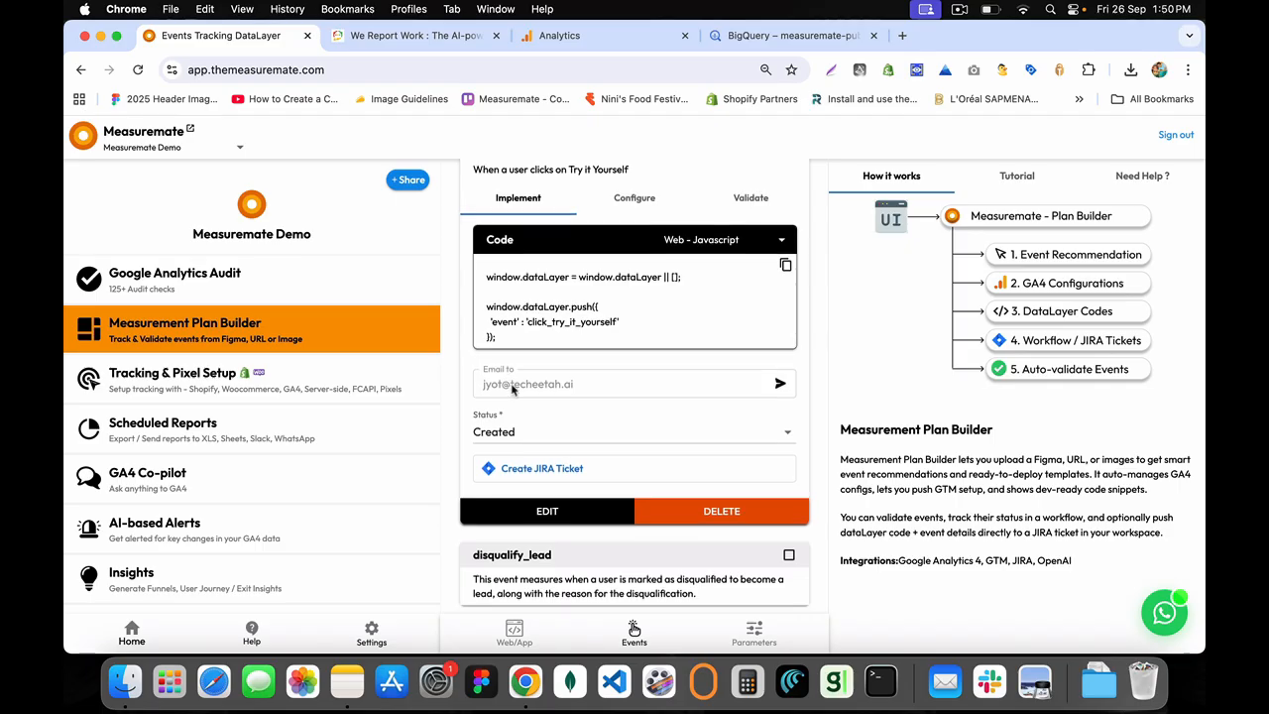
scroll(512, 388, down, 2)
scroll(512, 388, up, 3)
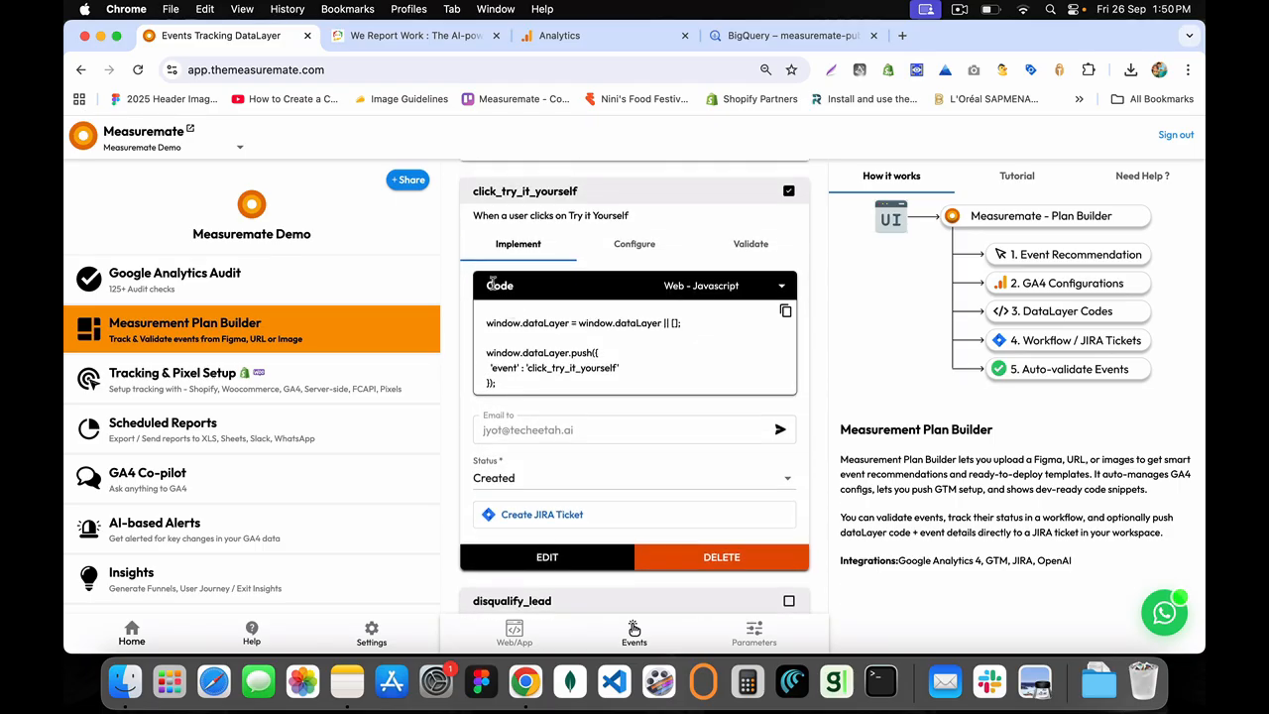
scroll(493, 282, up, 3)
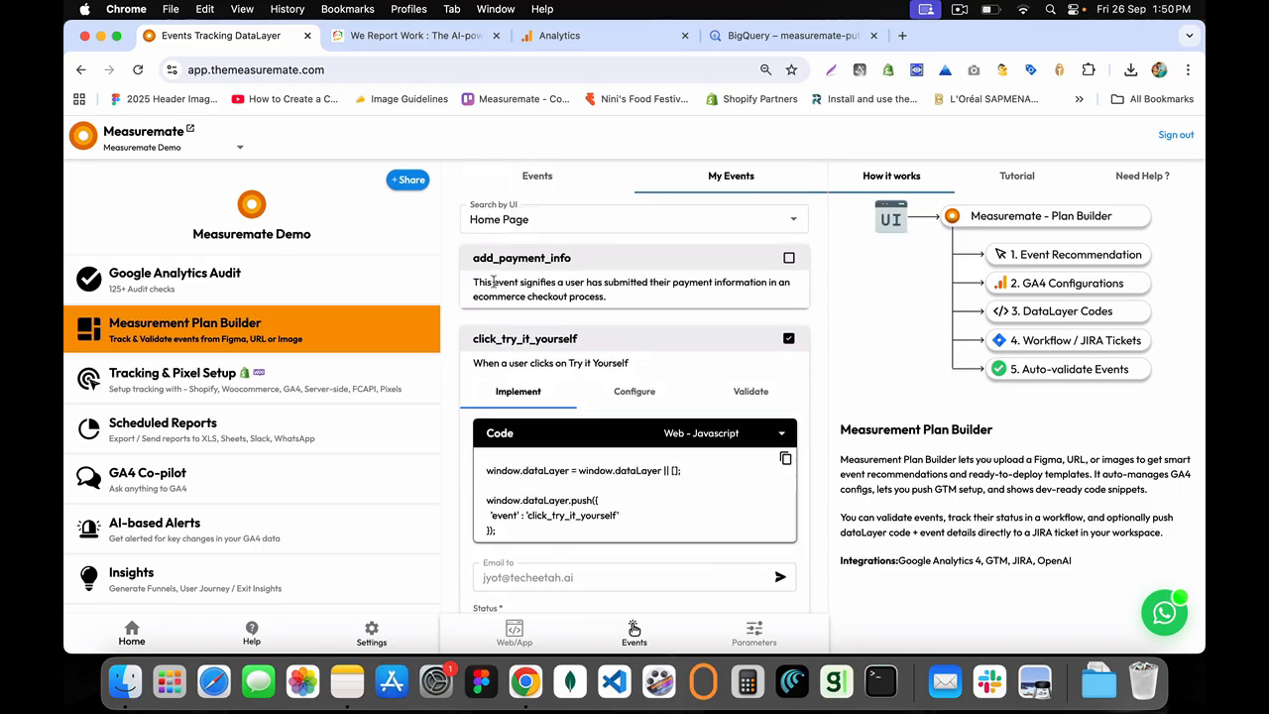
Look over the custom event and custom parameter options and return to event creation for the Home Page
click(534, 178)
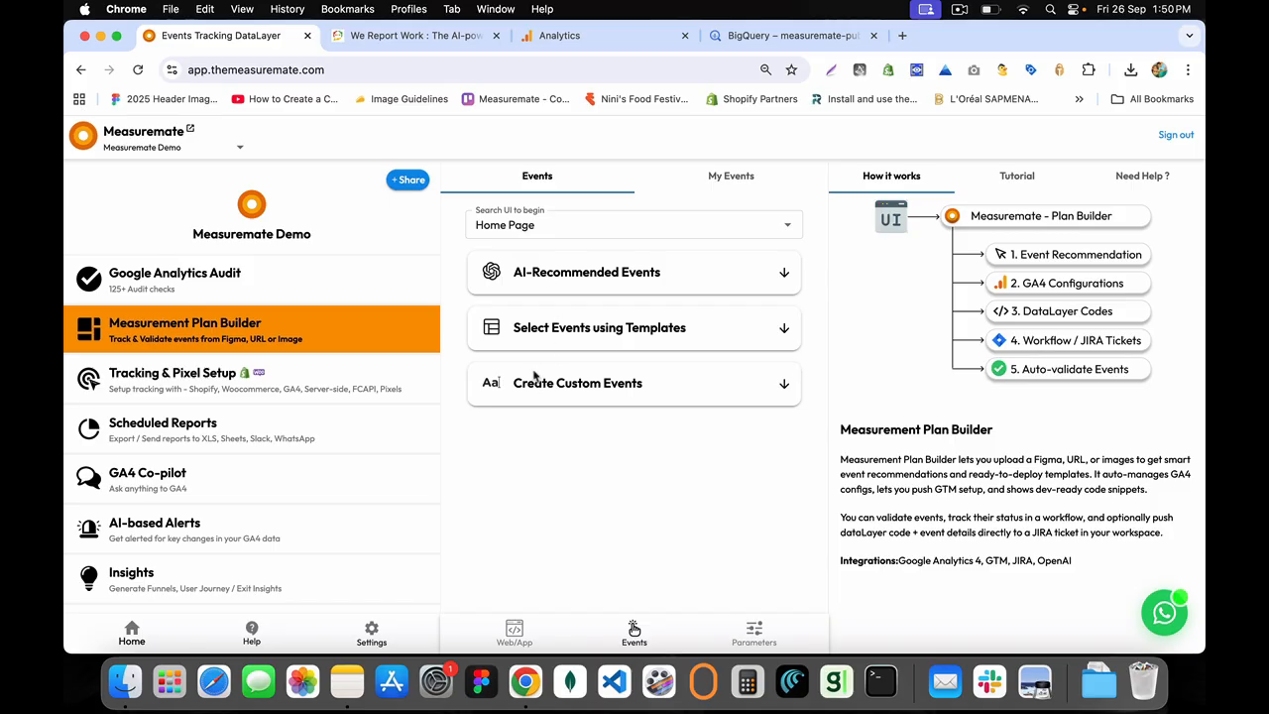
drag(516, 384, 668, 394)
click(668, 394)
click(733, 633)
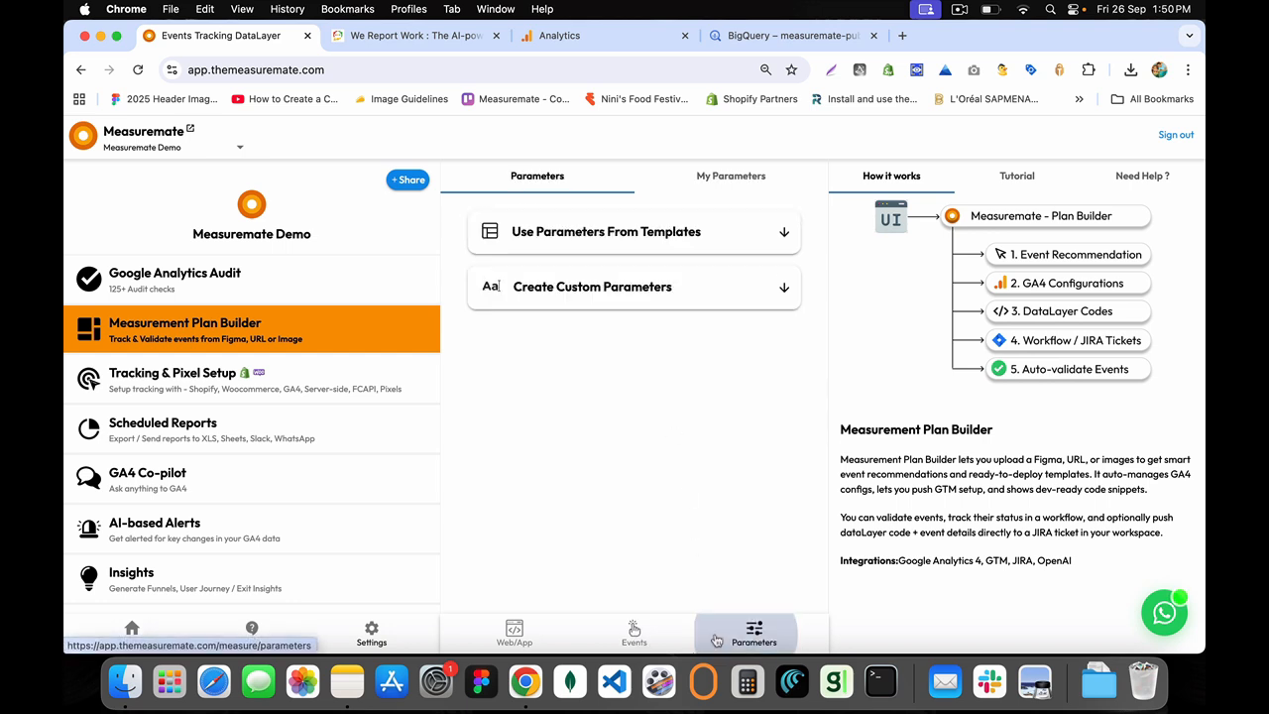
click(635, 630)
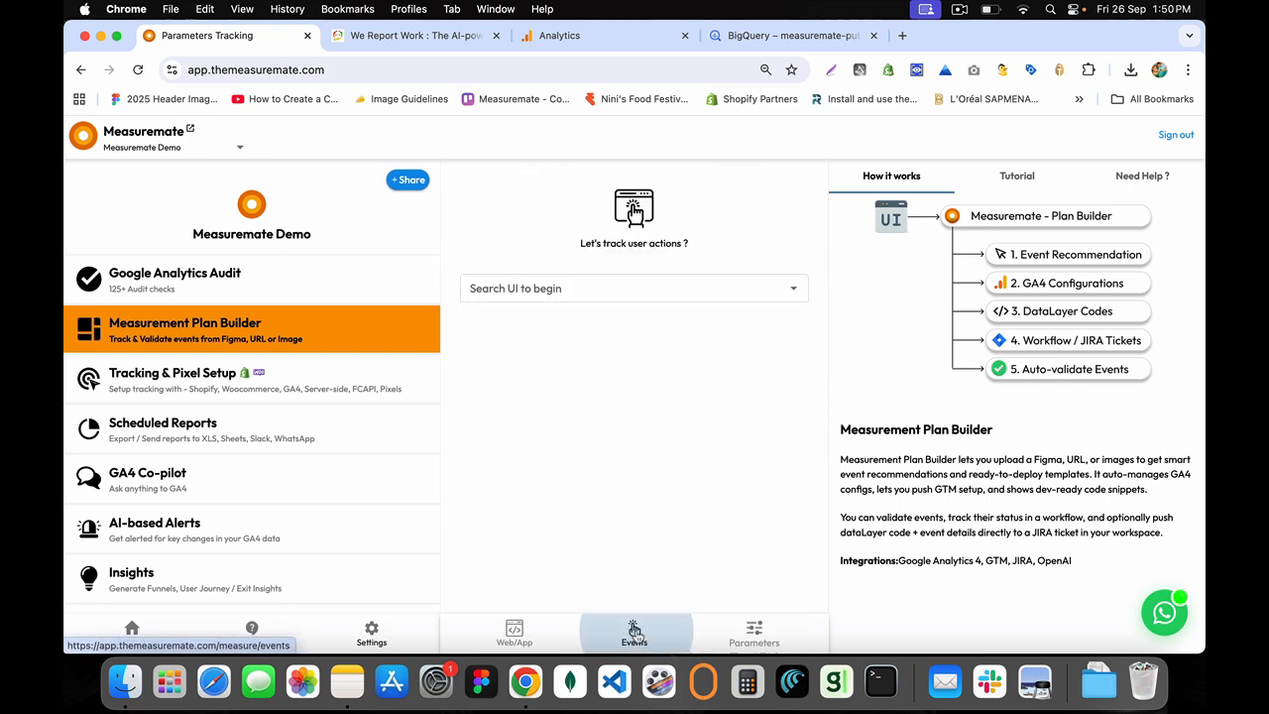
click(634, 286)
click(540, 320)
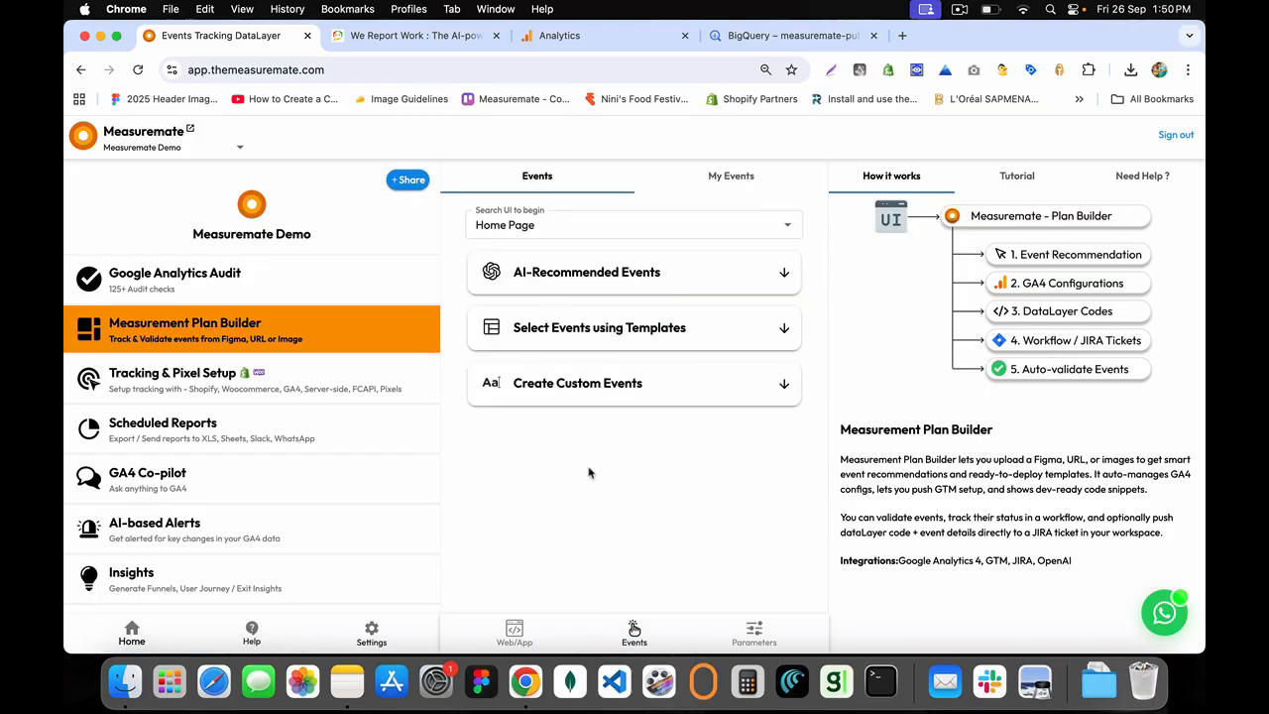
Examine the full list of event templates, from ecommerce and lead events to video, form, search and call events
click(784, 328)
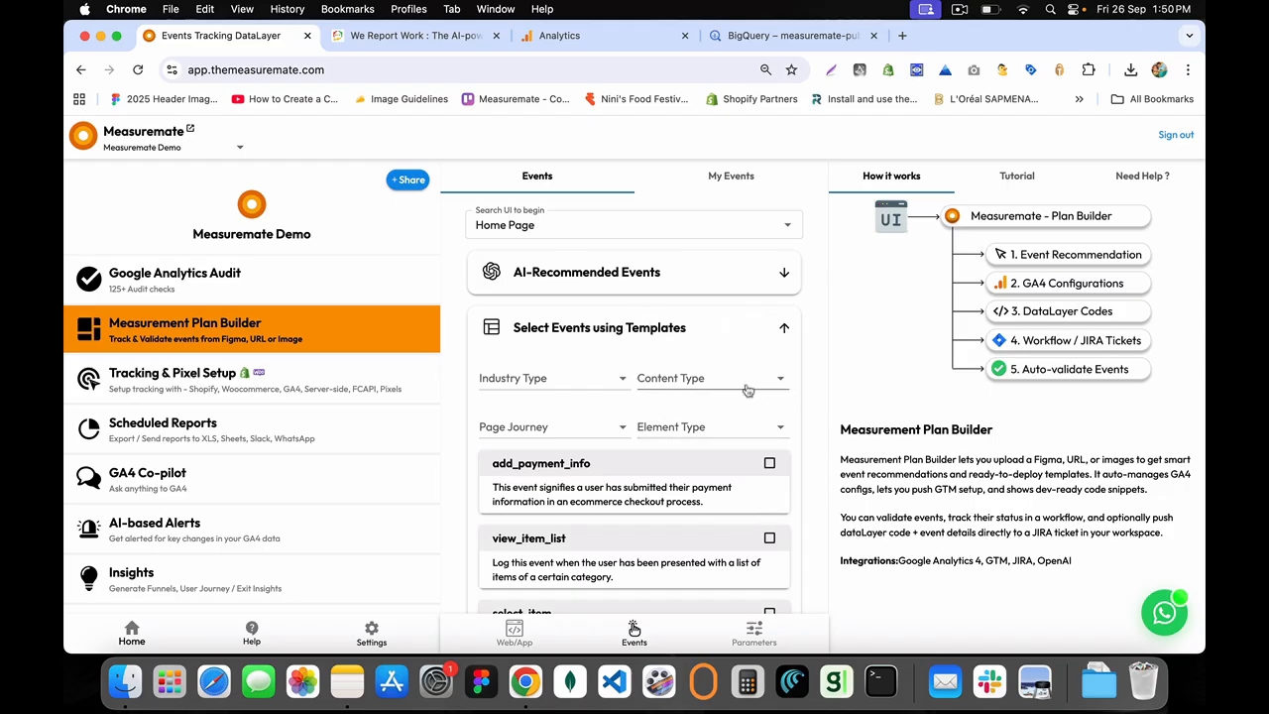
scroll(698, 442, down, 10)
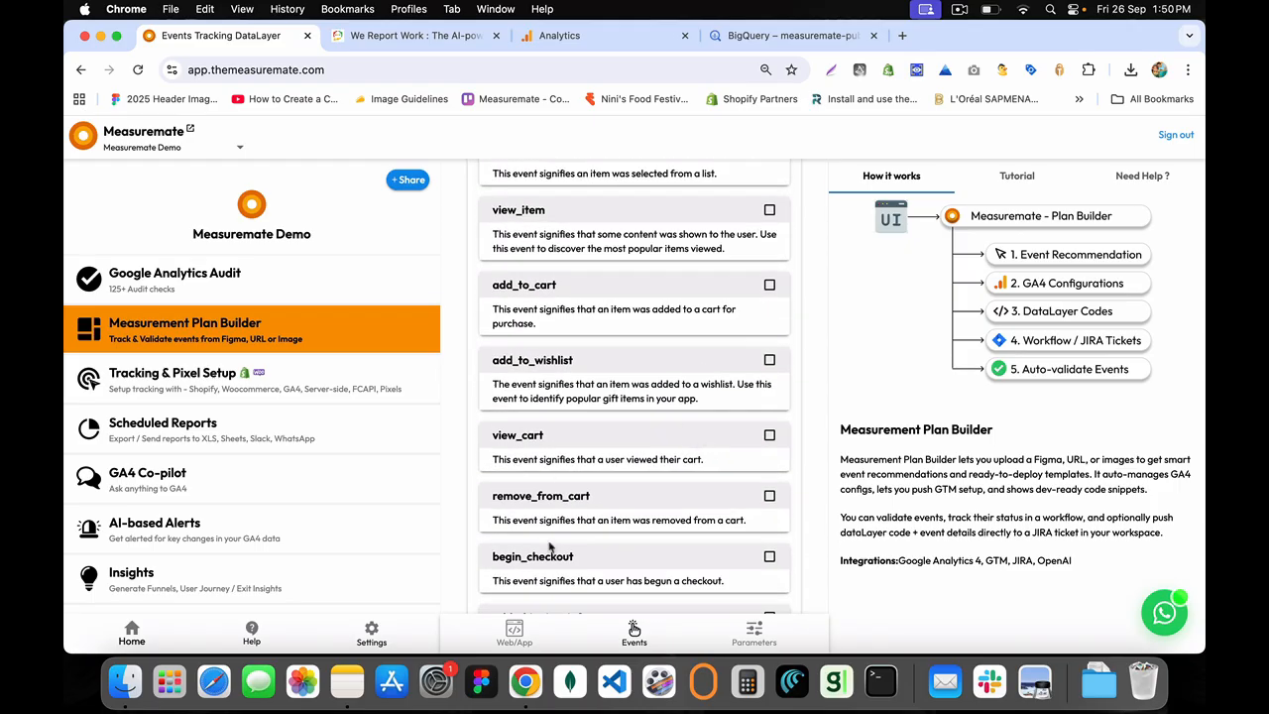
scroll(550, 547, down, 9)
scroll(535, 412, down, 5)
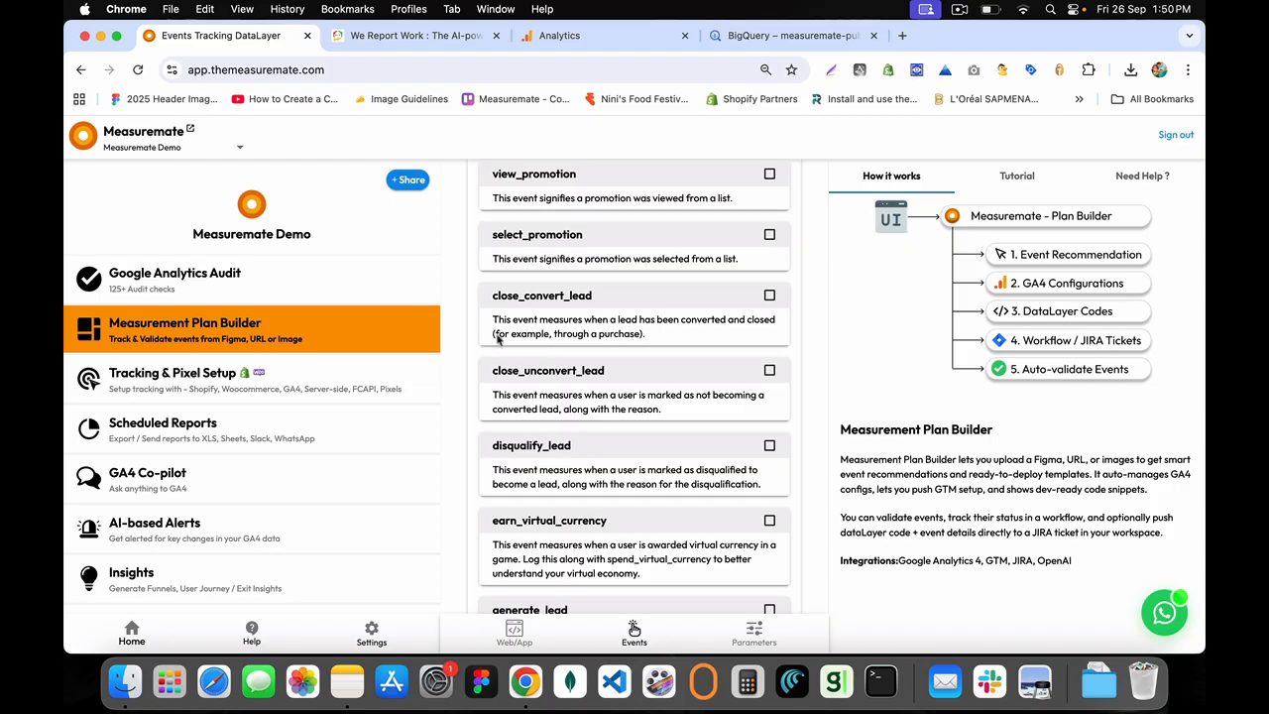
scroll(563, 439, down, 5)
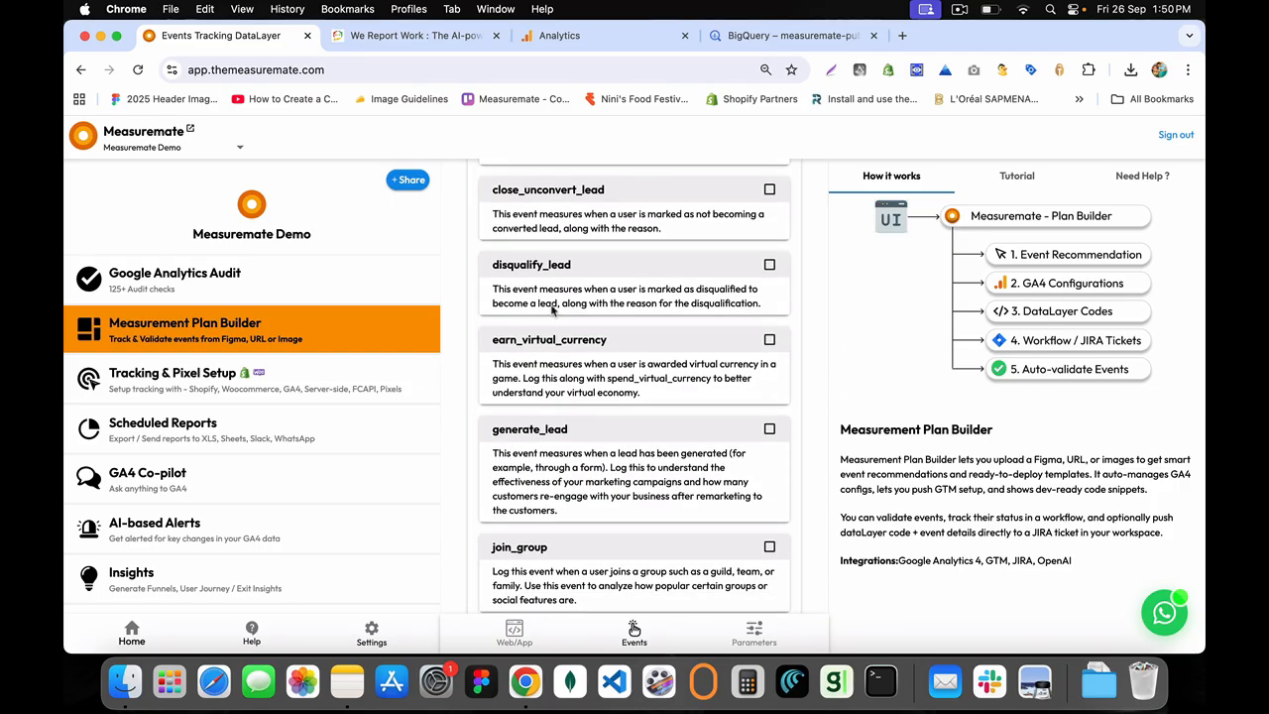
scroll(623, 495, down, 6)
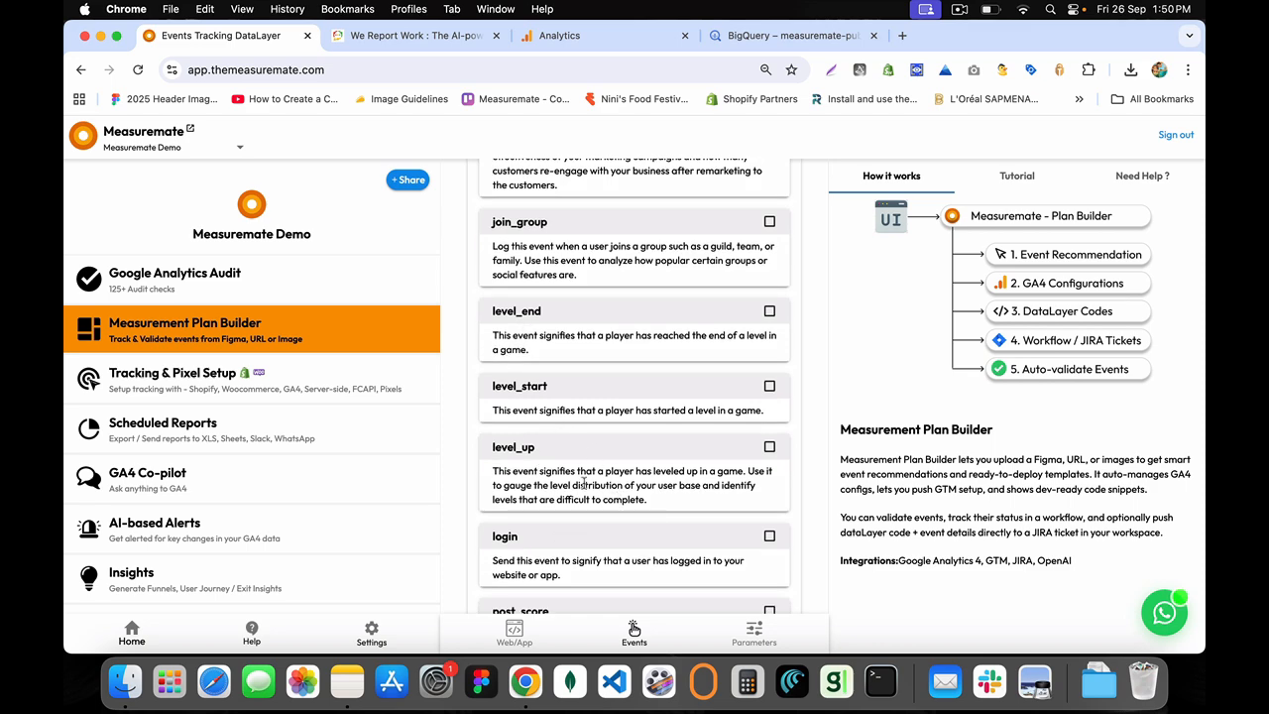
scroll(585, 483, down, 5)
scroll(595, 487, down, 6)
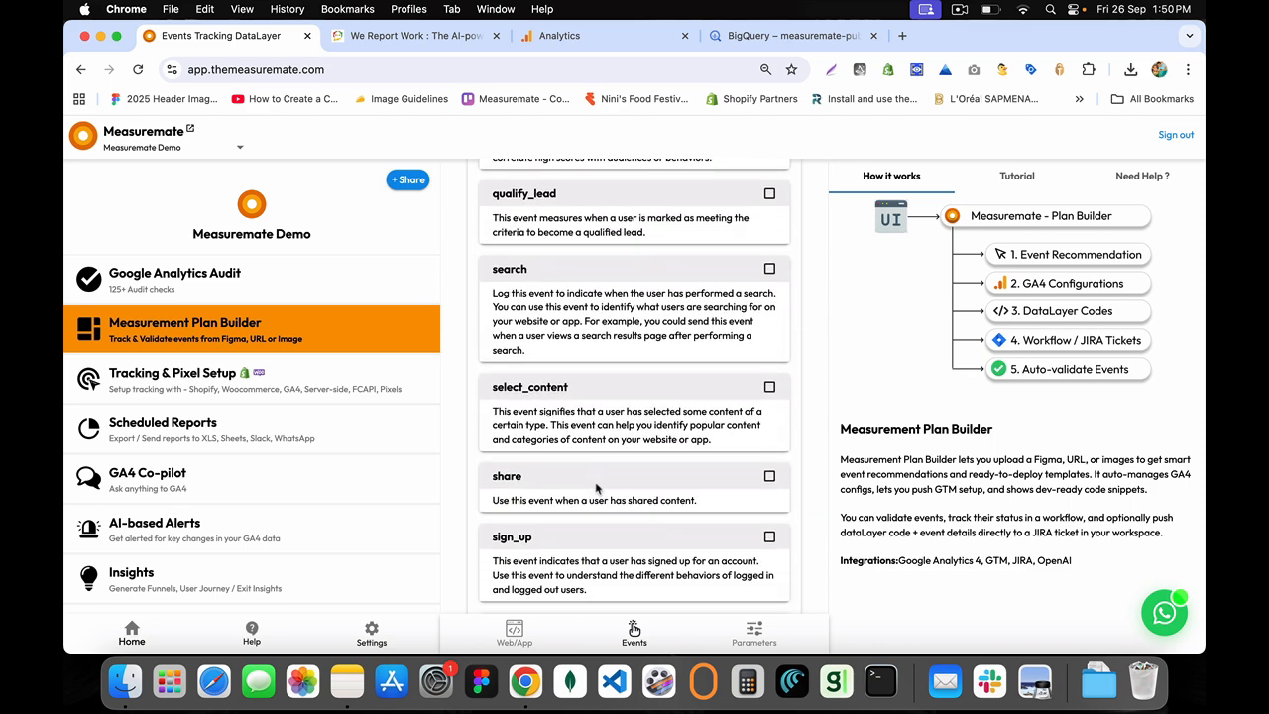
scroll(596, 486, down, 2)
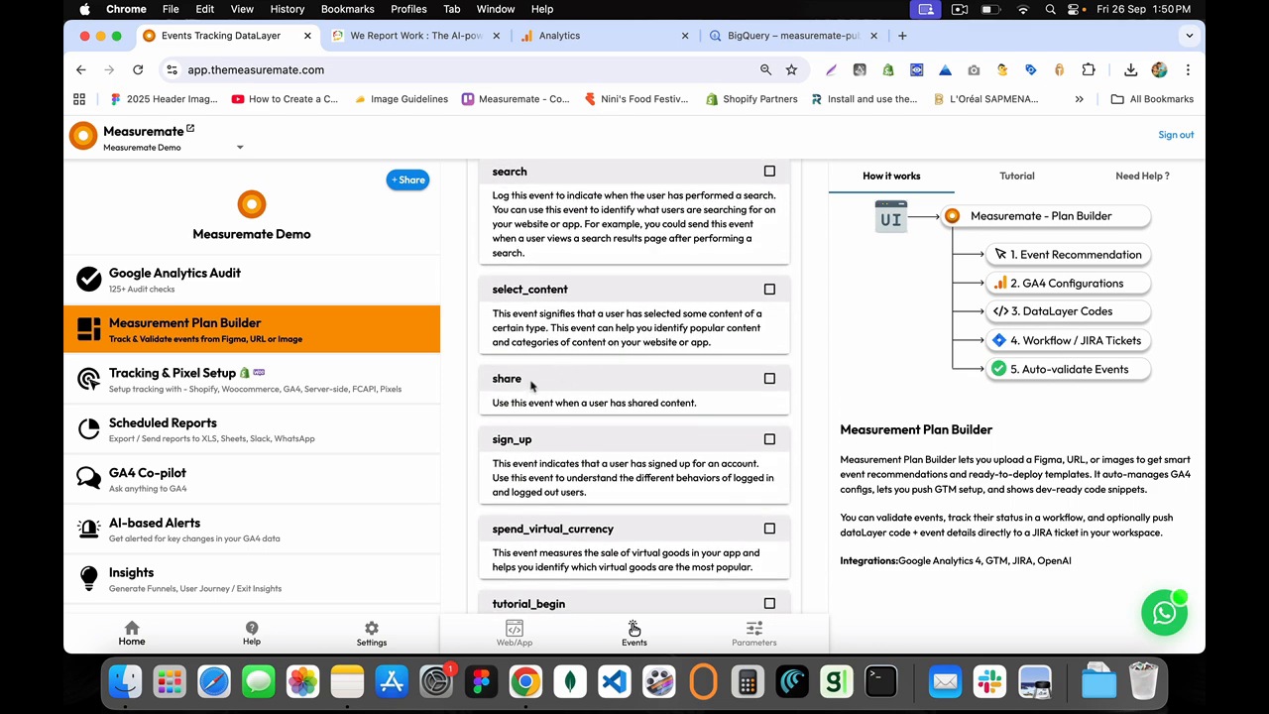
scroll(597, 587, down, 7)
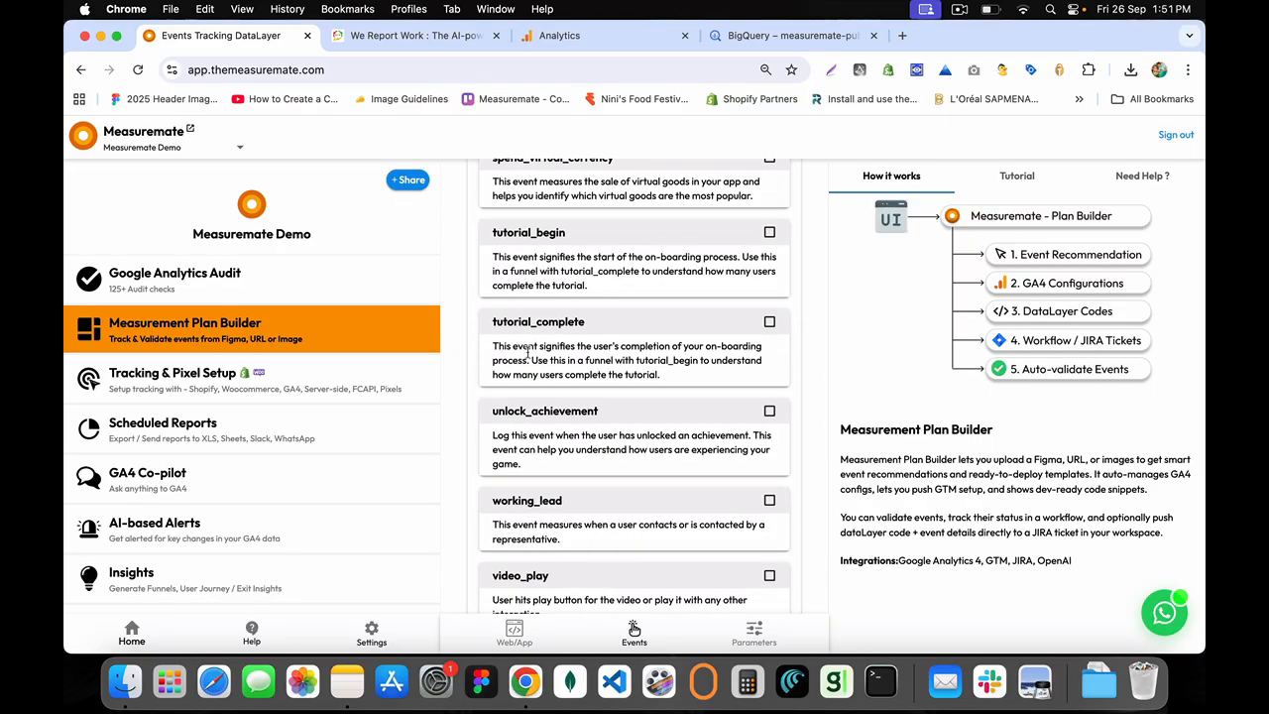
scroll(574, 442, down, 5)
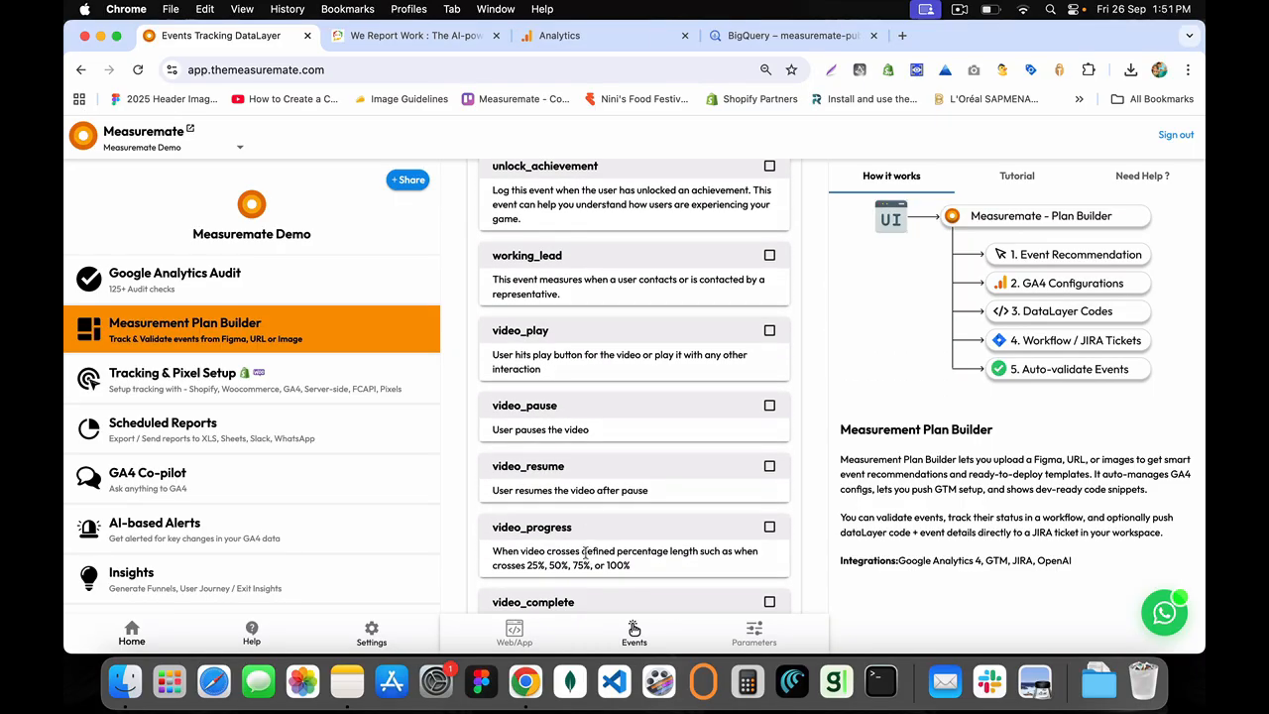
scroll(555, 337, down, 3)
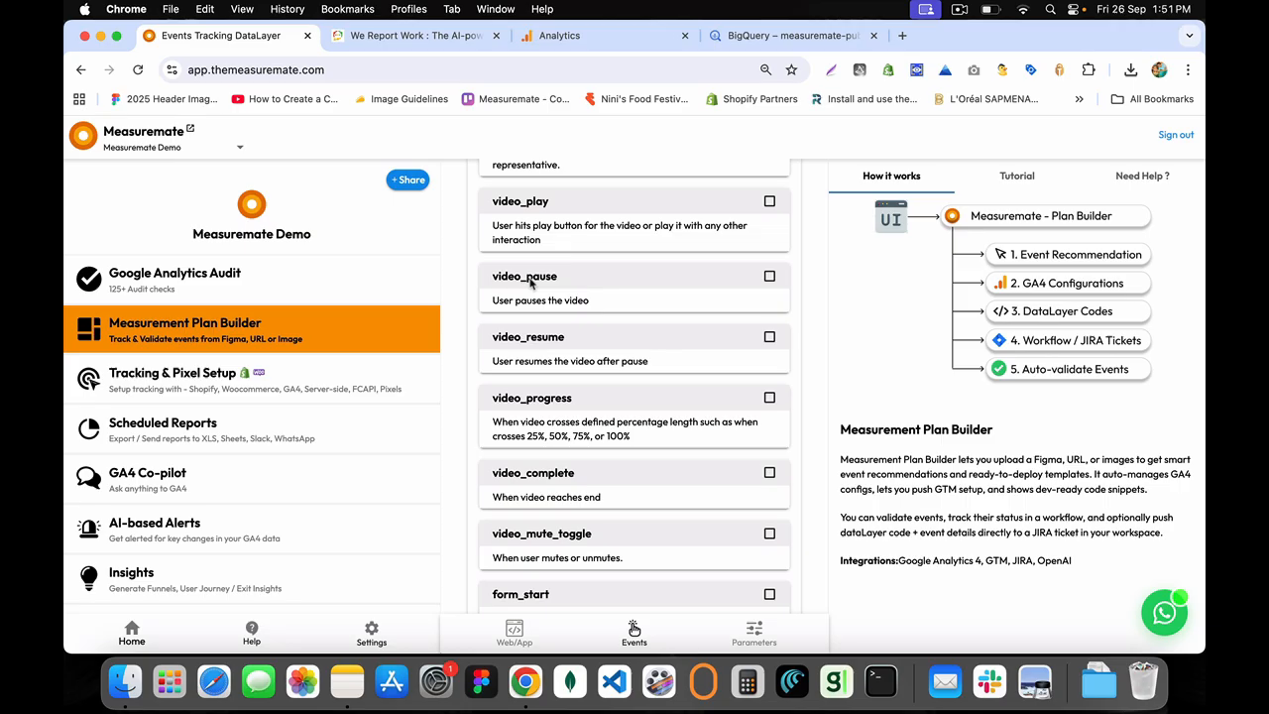
scroll(571, 579, down, 7)
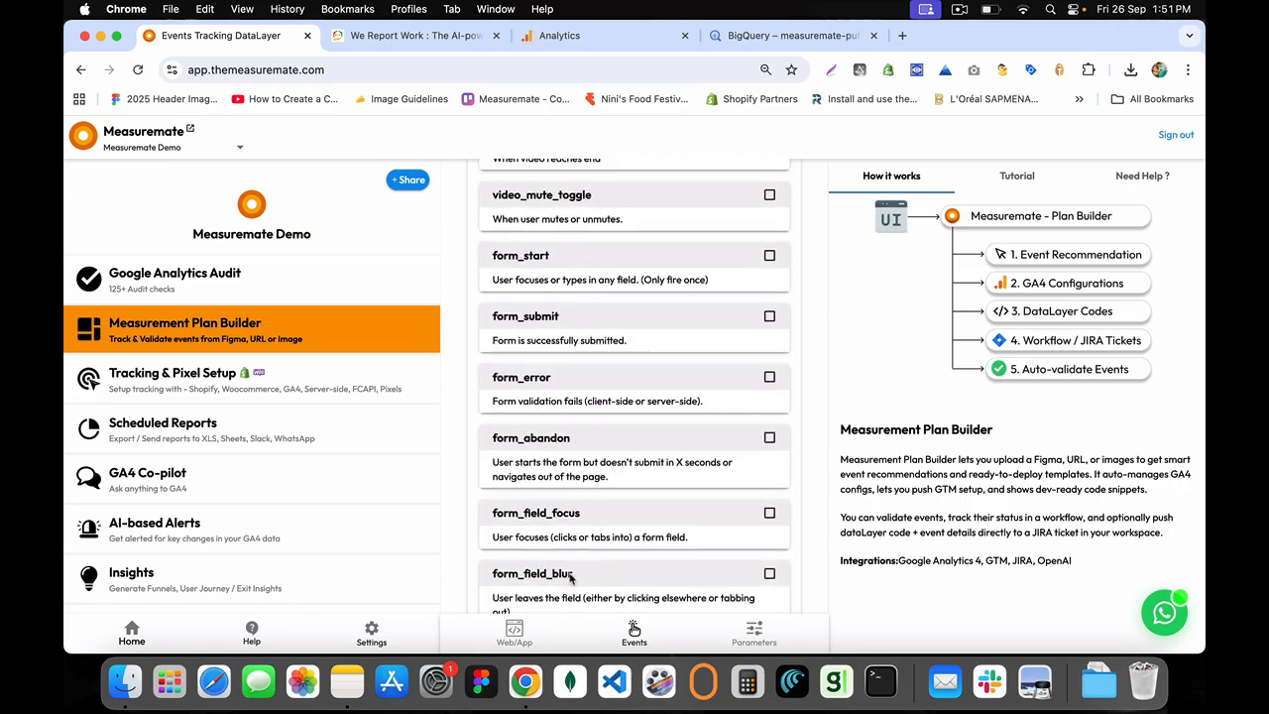
scroll(555, 475, down, 9)
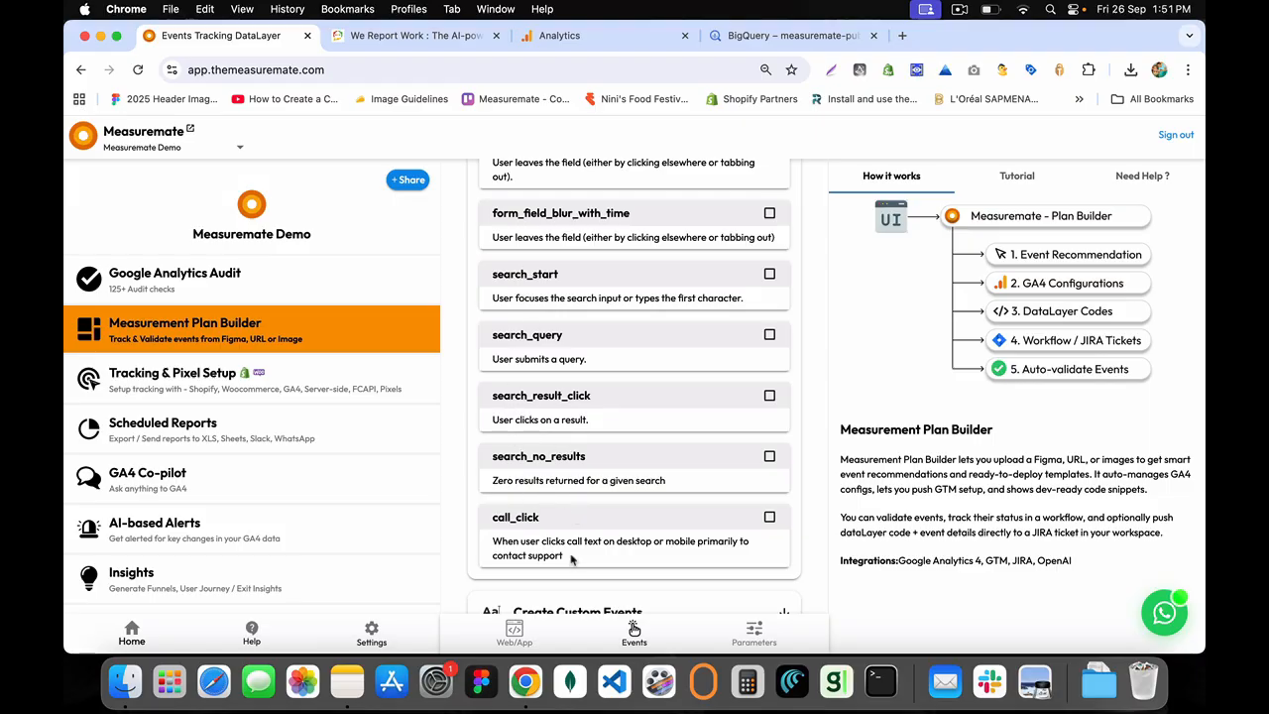
scroll(572, 557, down, 1)
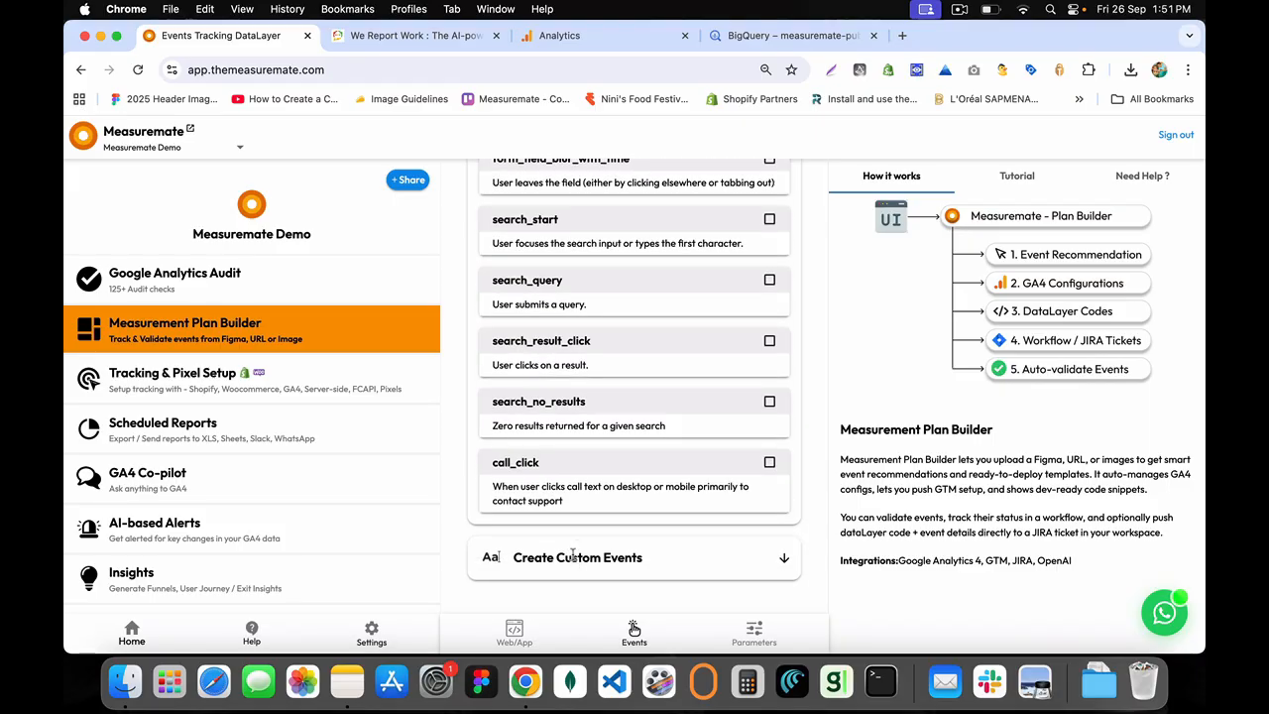
scroll(542, 335, up, 15)
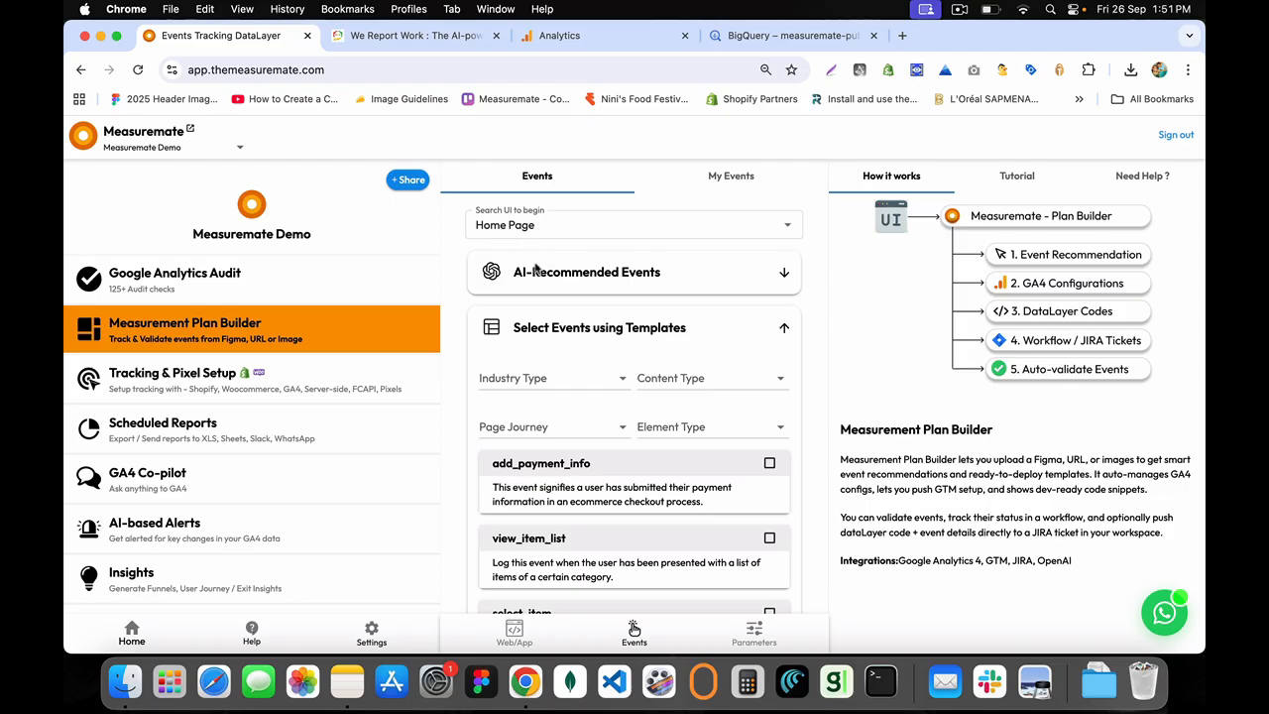
Highlight the AI-Recommended Events heading among the Home Page's event creation options
mouse_move(512, 272)
mouse_down()
mouse_move(678, 275)
mouse_move(512, 273)
mouse_up()
click(512, 275)
drag(513, 272, 659, 287)
click(664, 285)
click(514, 279)
click(659, 287)
Open tagmanager.google.com in a new browser tab and find the Measuremate containers in the account list
click(902, 36)
text(tagmanager.google.com)
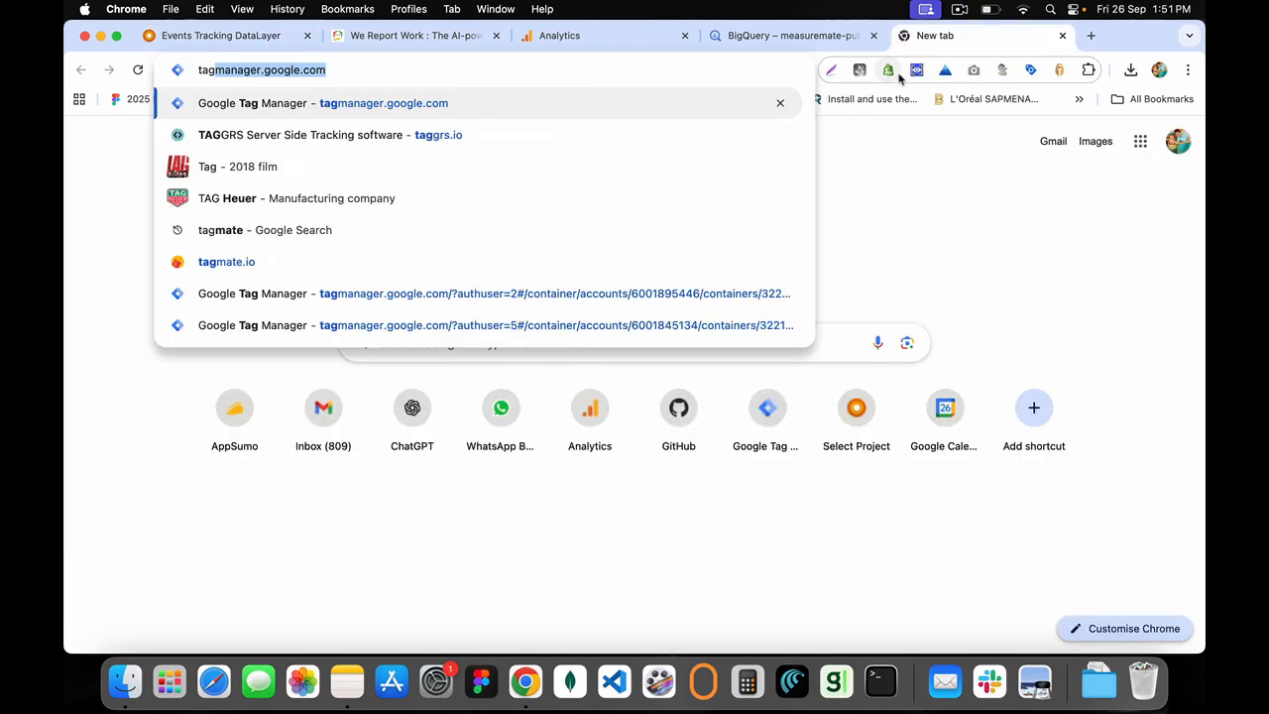
key(Return)
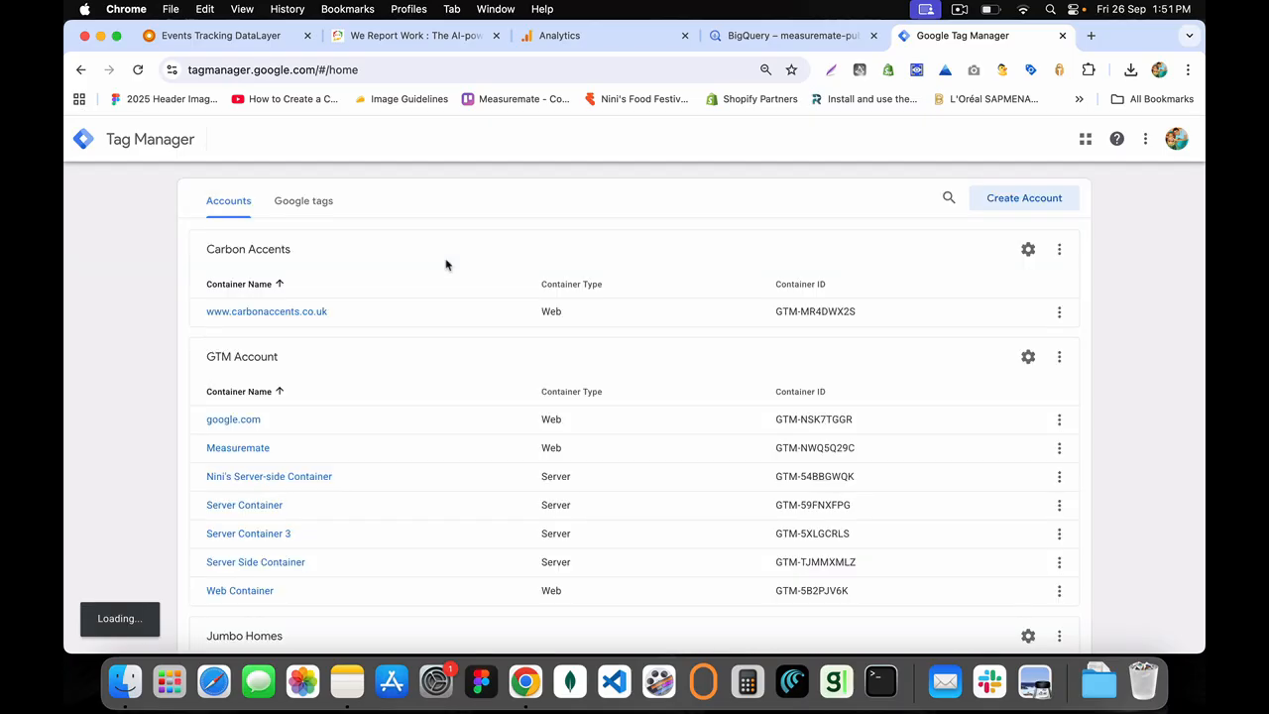
scroll(272, 447, down, 5)
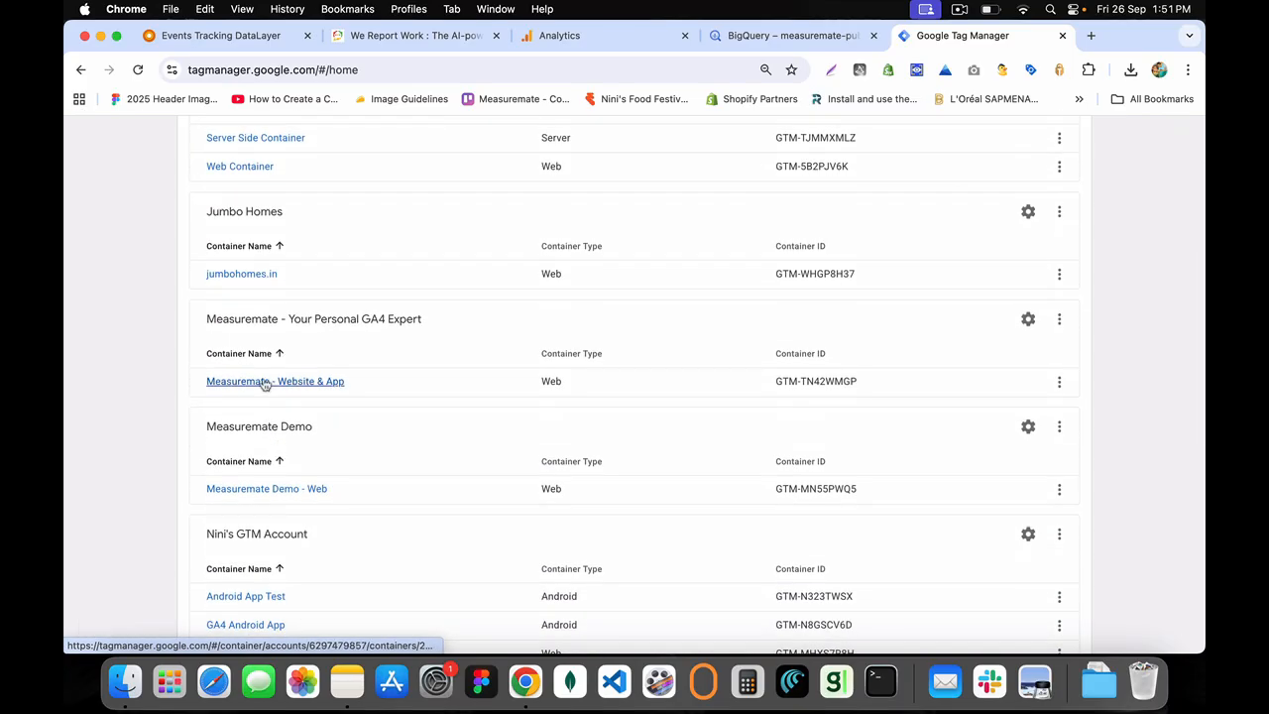
Review the workspace changes in the Measuremate Demo - Web container, then close Google Tag Manager
click(263, 488)
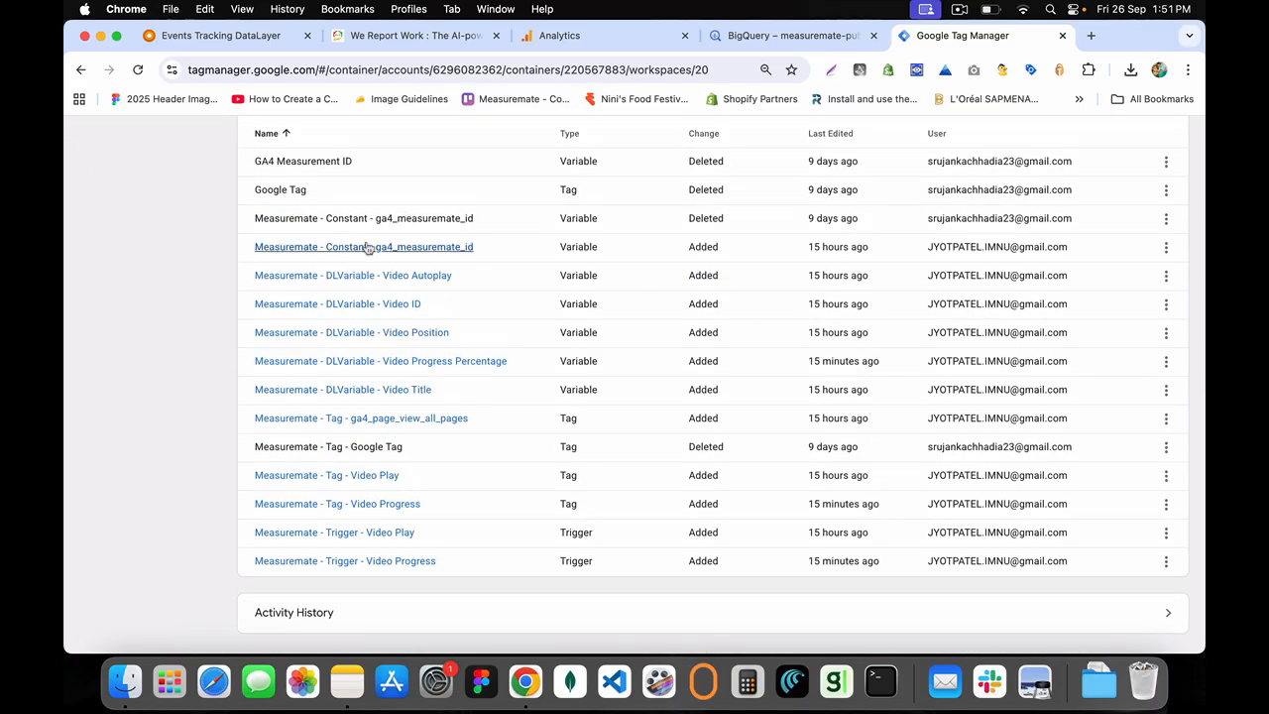
click(764, 36)
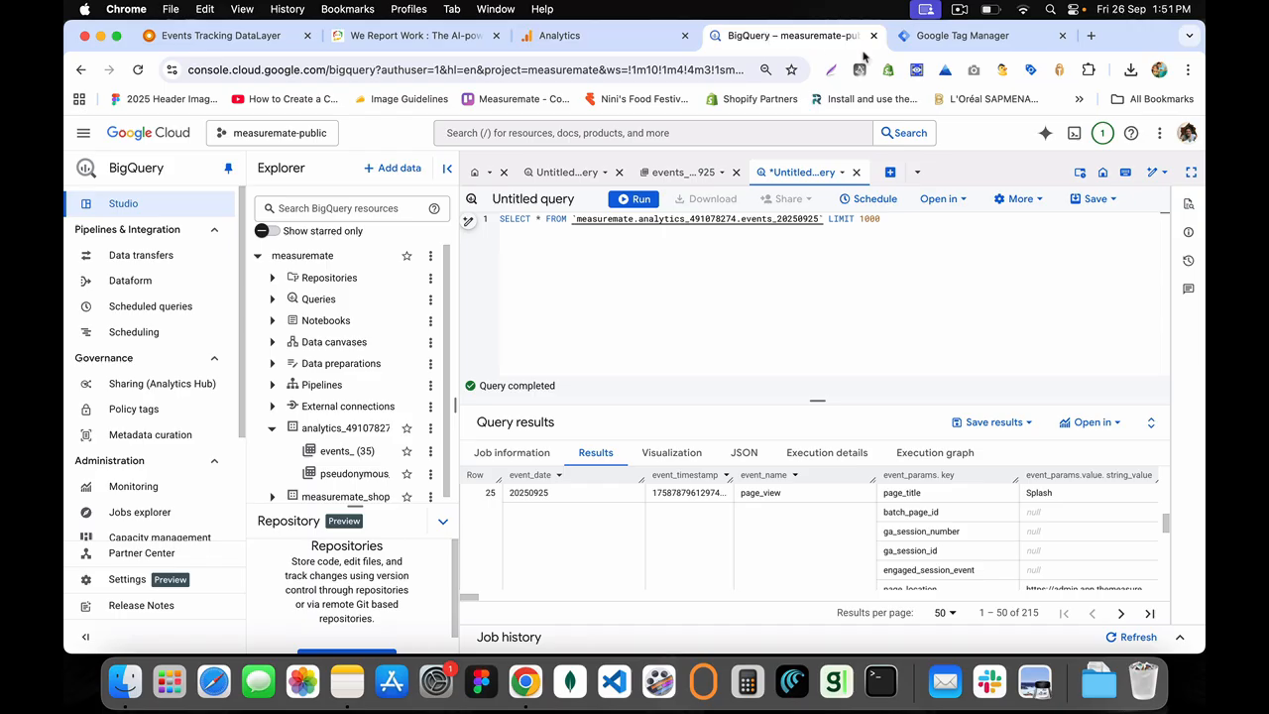
click(931, 37)
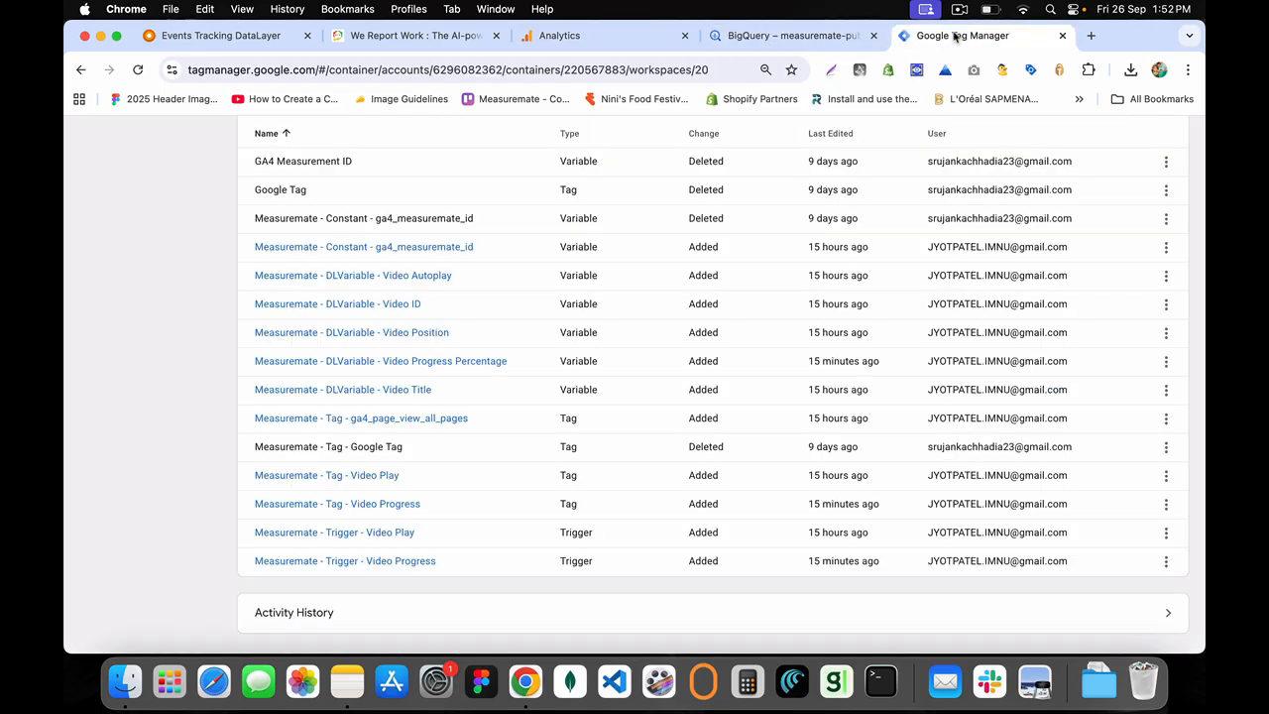
click(1061, 37)
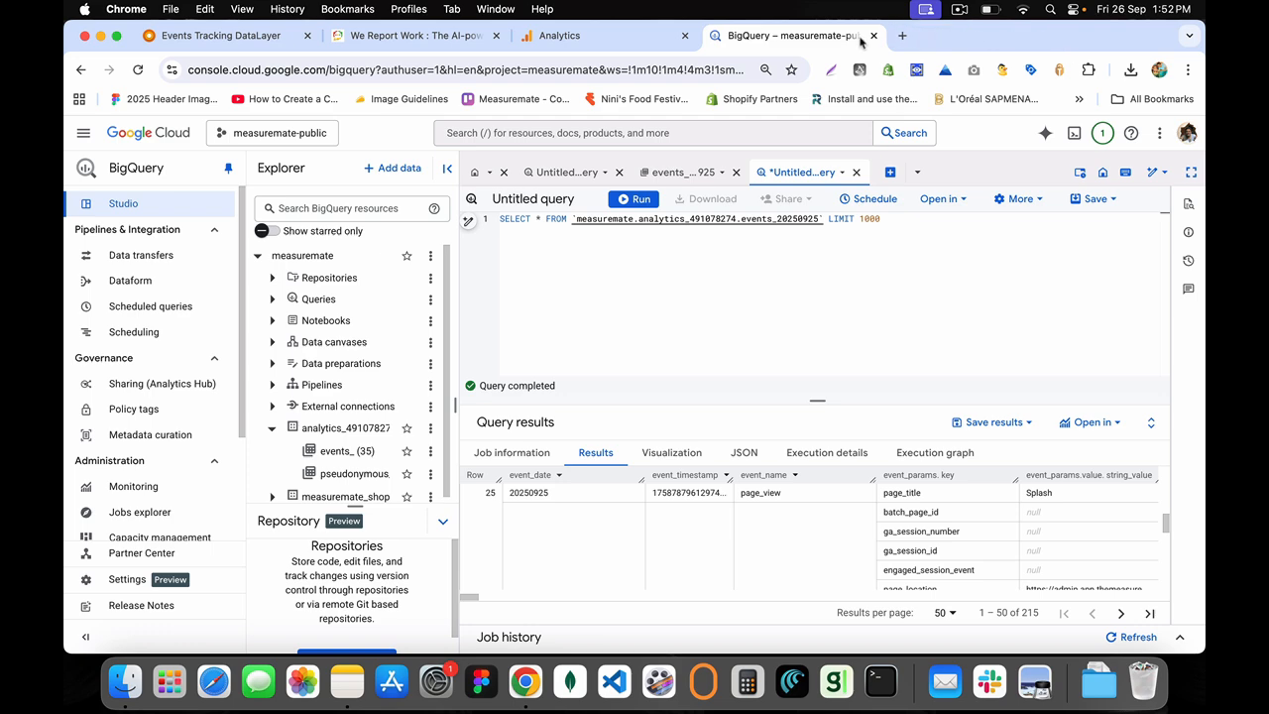
Return to Measuremate's event creation for the Home Page and collapse the event templates
click(597, 37)
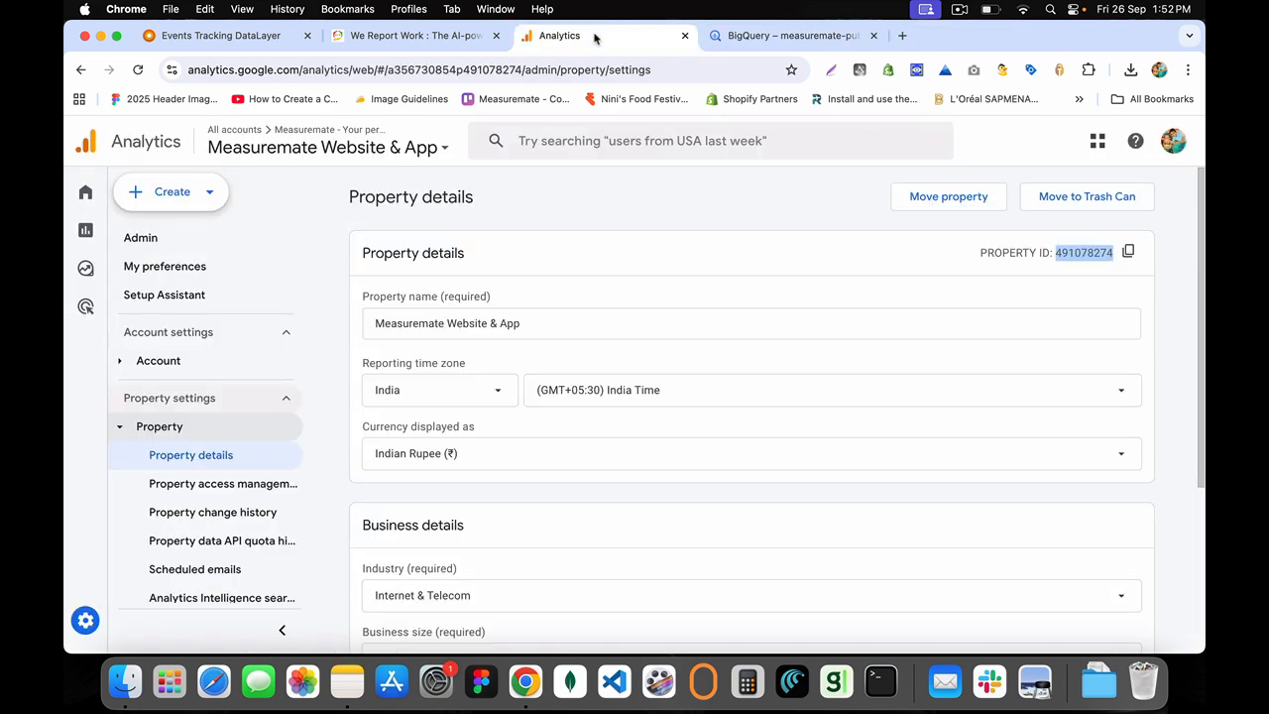
click(406, 38)
click(224, 38)
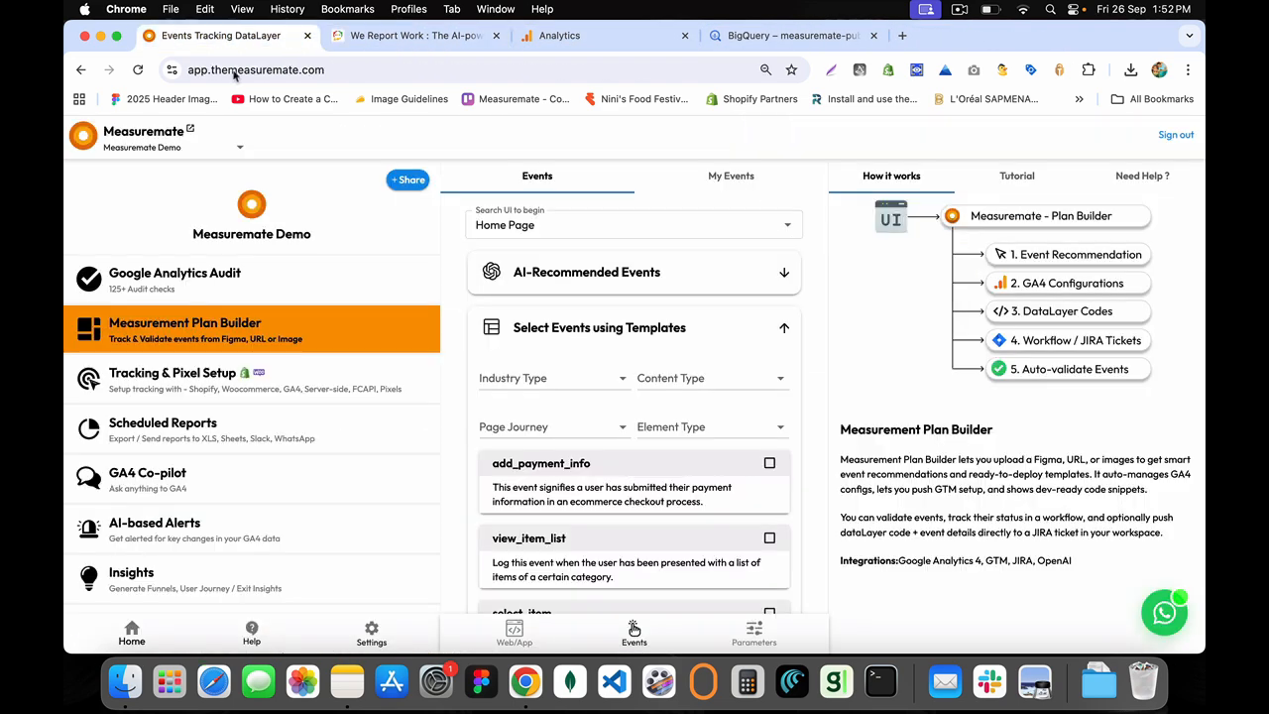
click(783, 328)
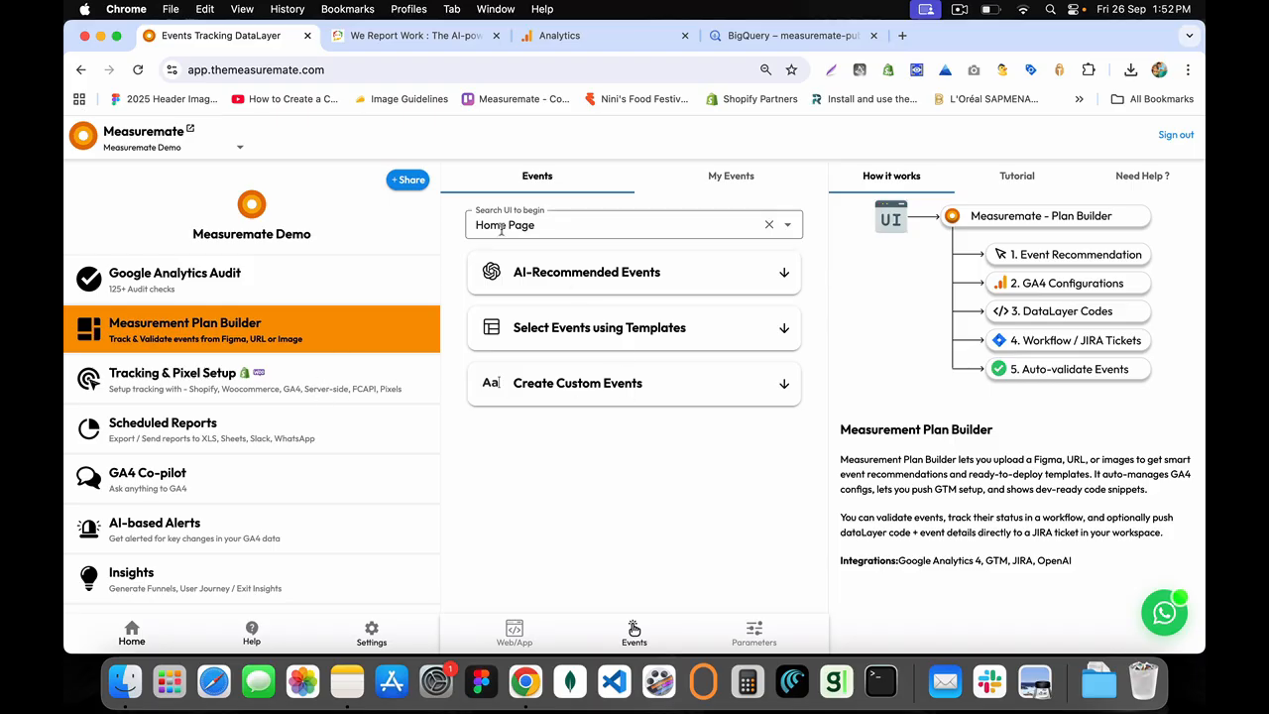
Look over Tracking & Pixel Setup, including the WooCommerce option and the Shopify Tracking settings and guide
click(282, 380)
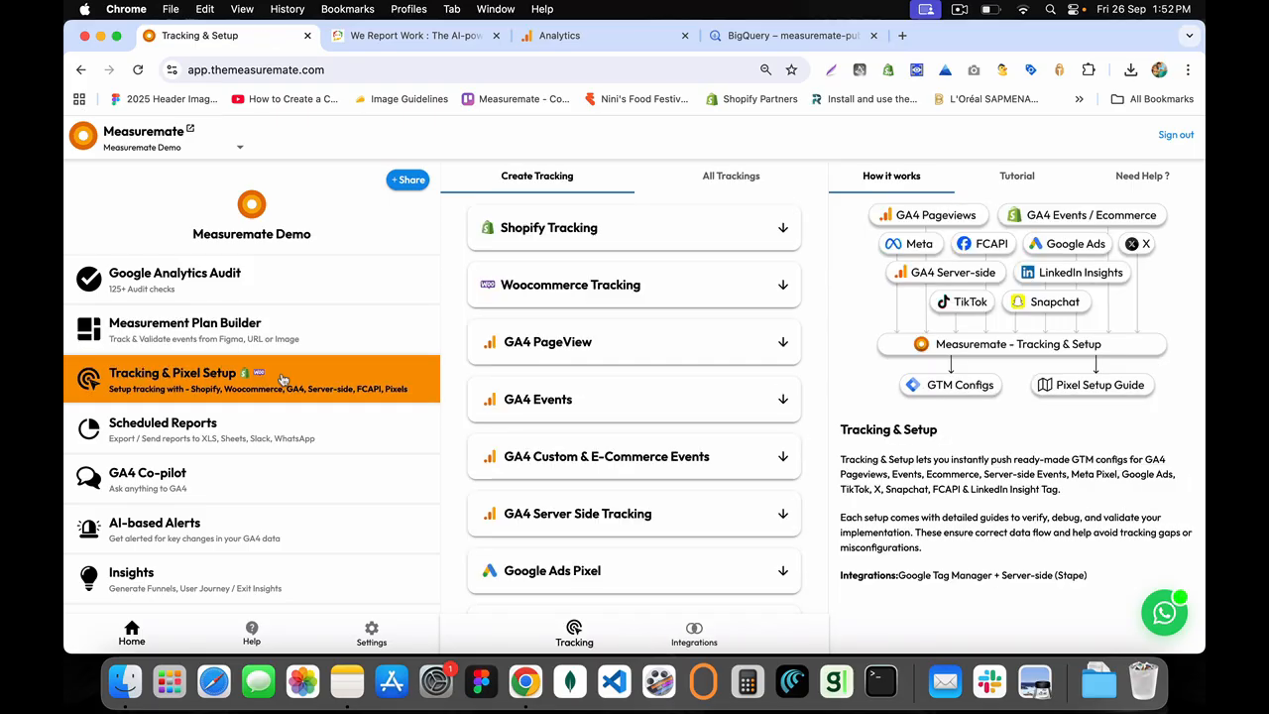
drag(502, 224, 610, 232)
mouse_move(642, 285)
mouse_down()
mouse_move(482, 286)
mouse_move(654, 286)
mouse_up()
click(503, 226)
click(656, 287)
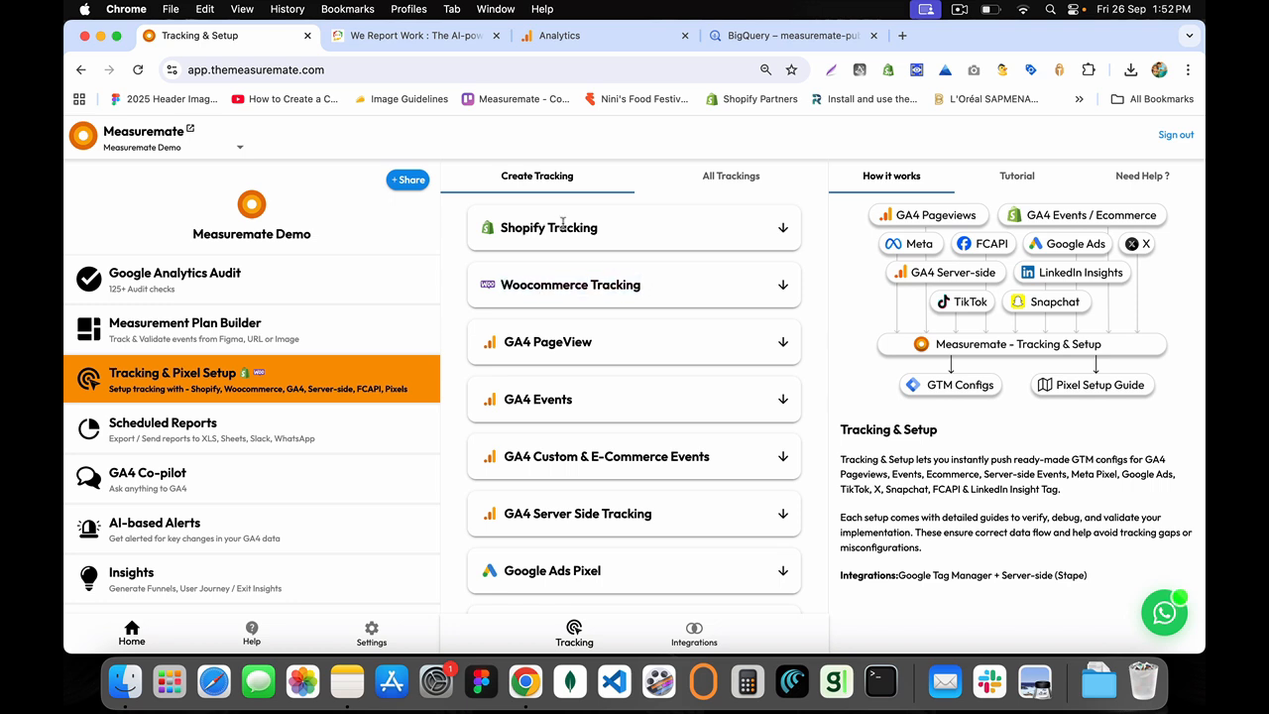
click(782, 228)
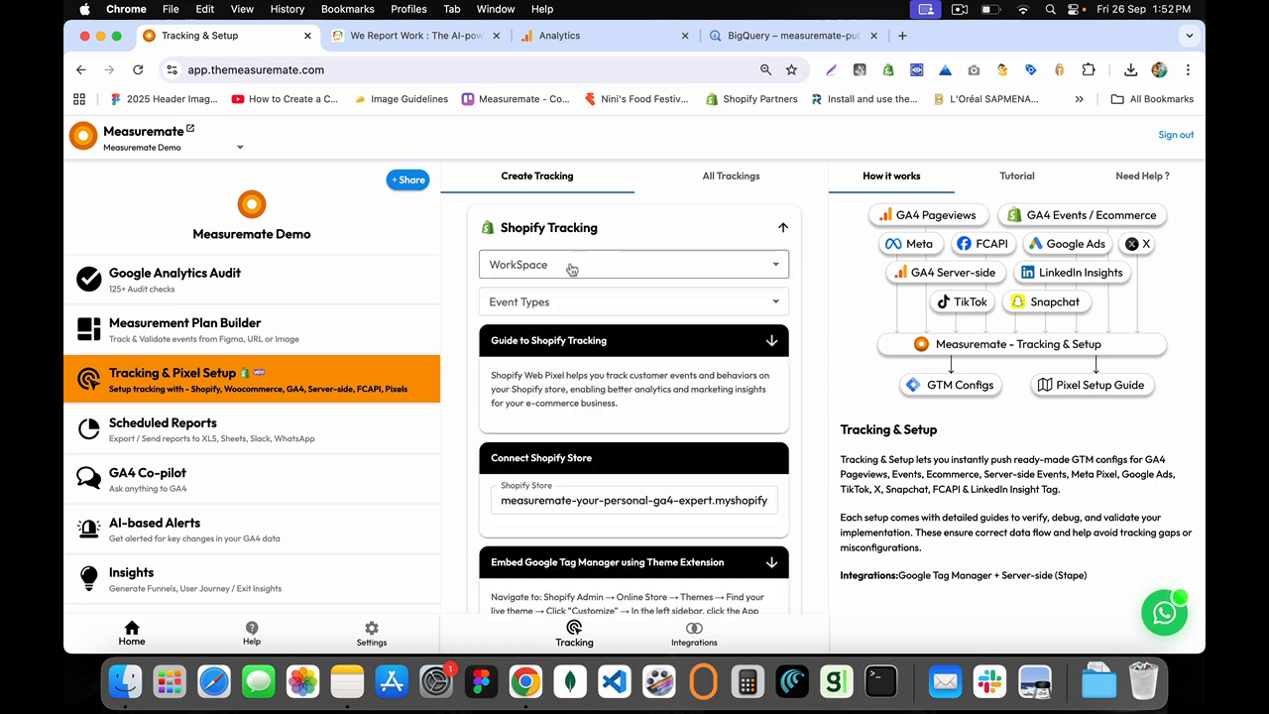
drag(501, 228, 606, 231)
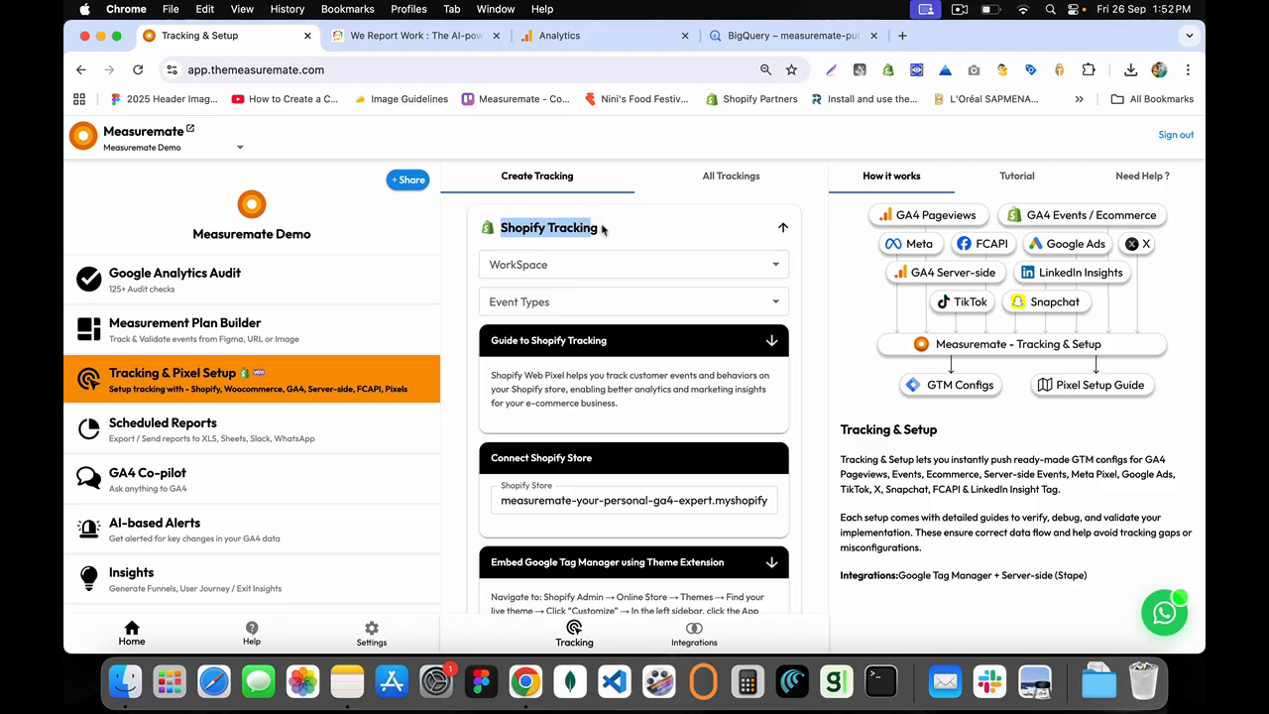
click(606, 231)
click(780, 227)
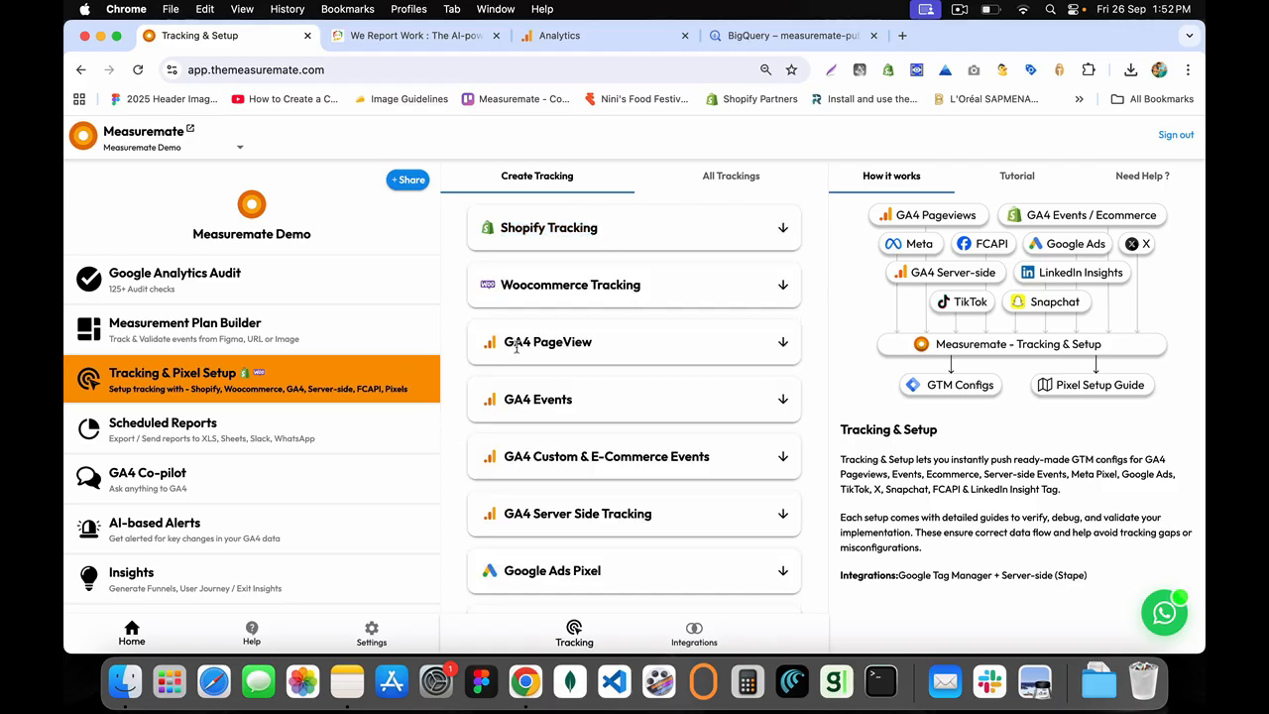
Examine the GA4 Server Side Tracking guide and the remaining ad pixel options
scroll(541, 414, down, 3)
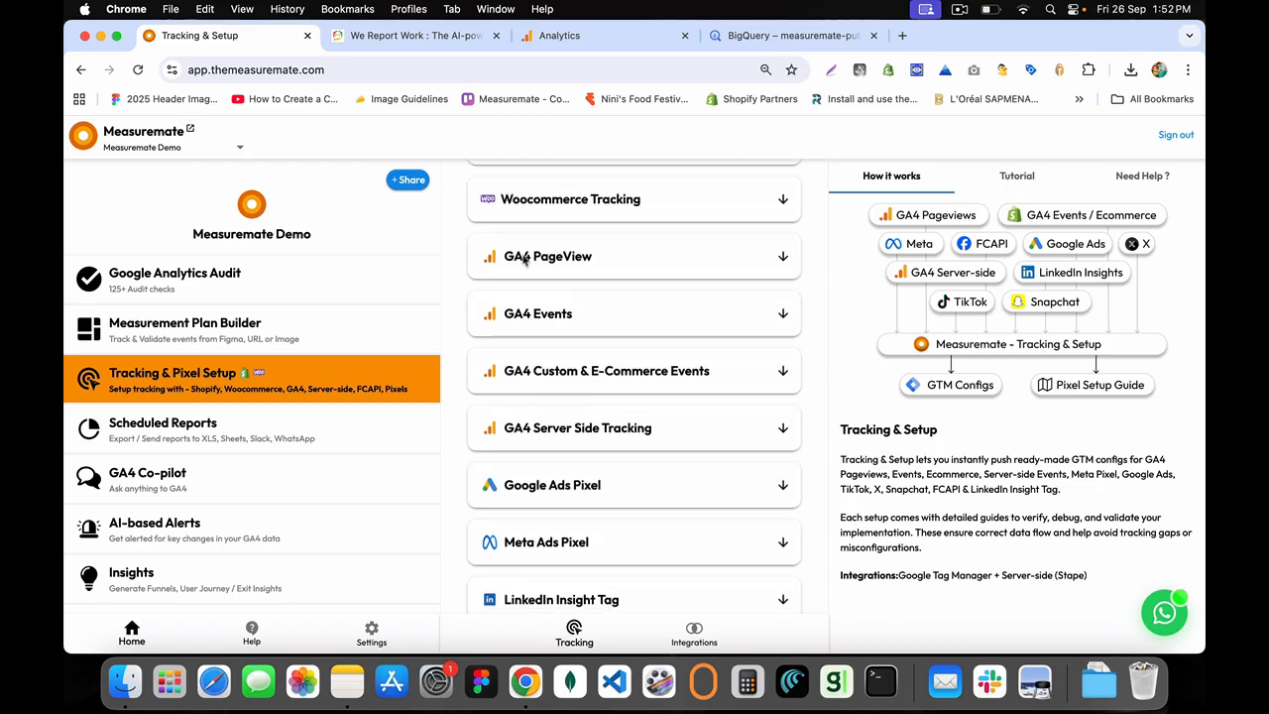
drag(504, 427, 652, 427)
click(649, 427)
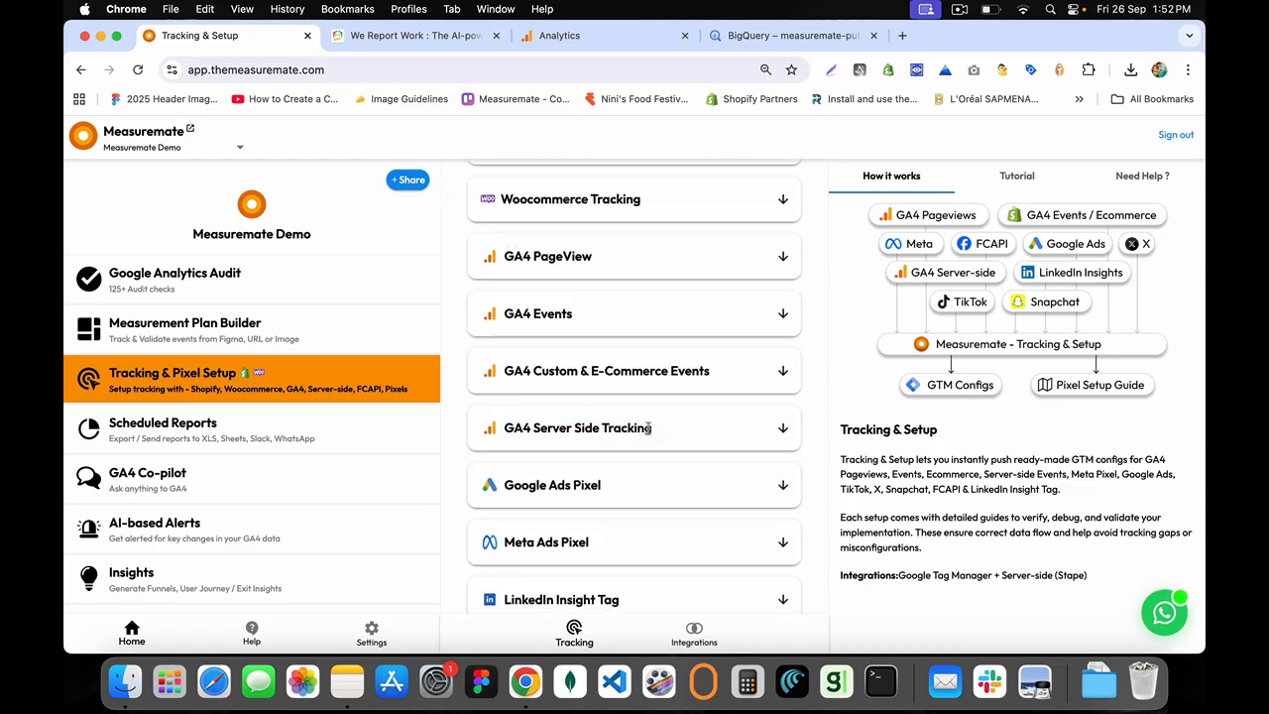
click(780, 429)
click(750, 388)
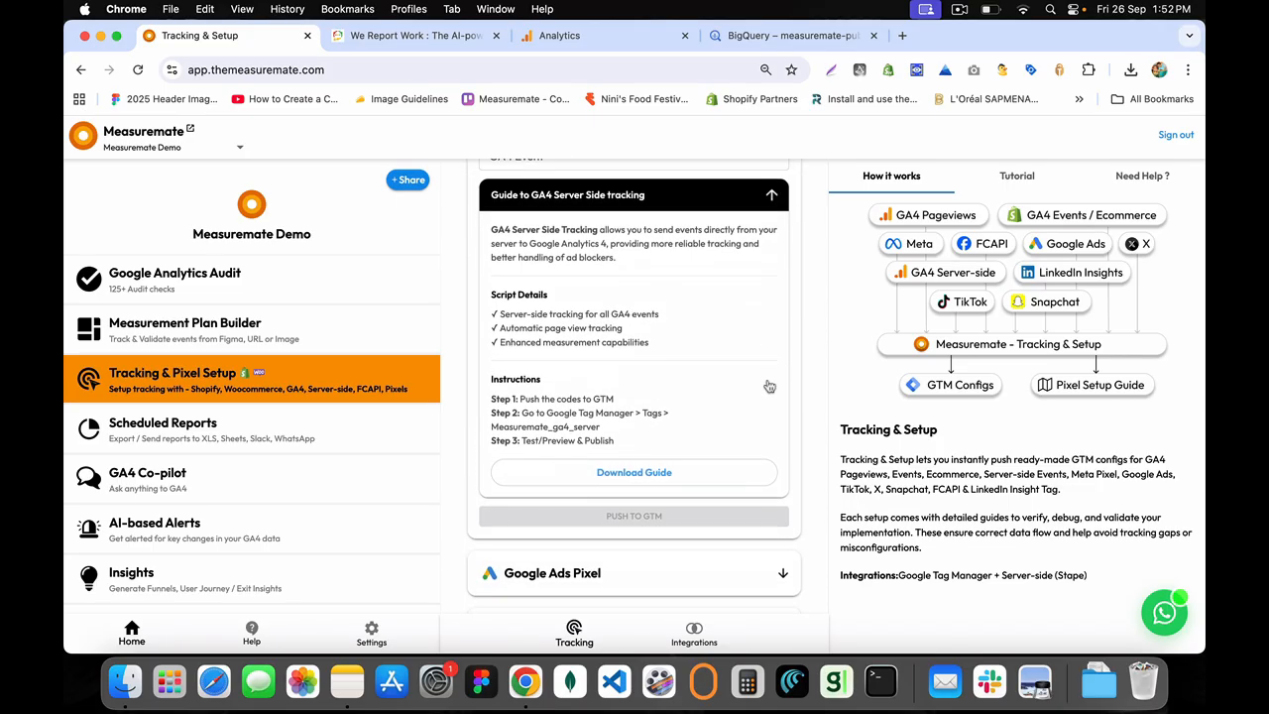
scroll(644, 416, up, 2)
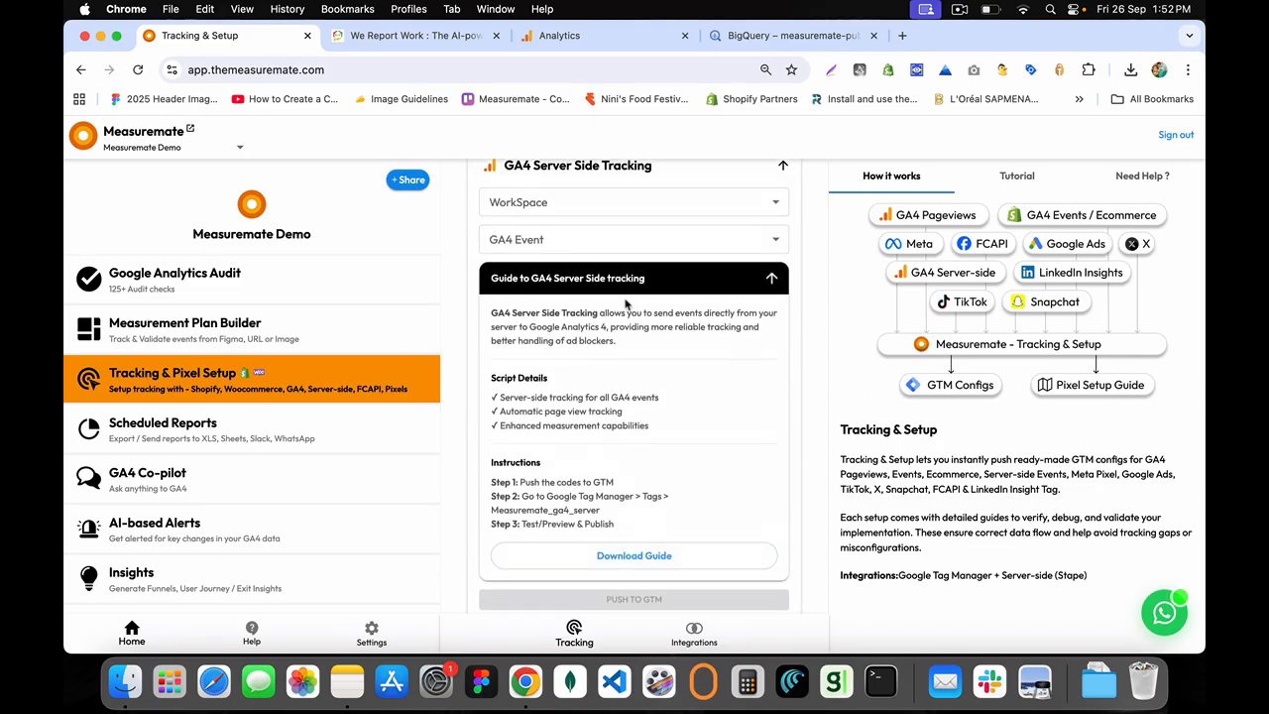
click(774, 294)
scroll(609, 288, down, 2)
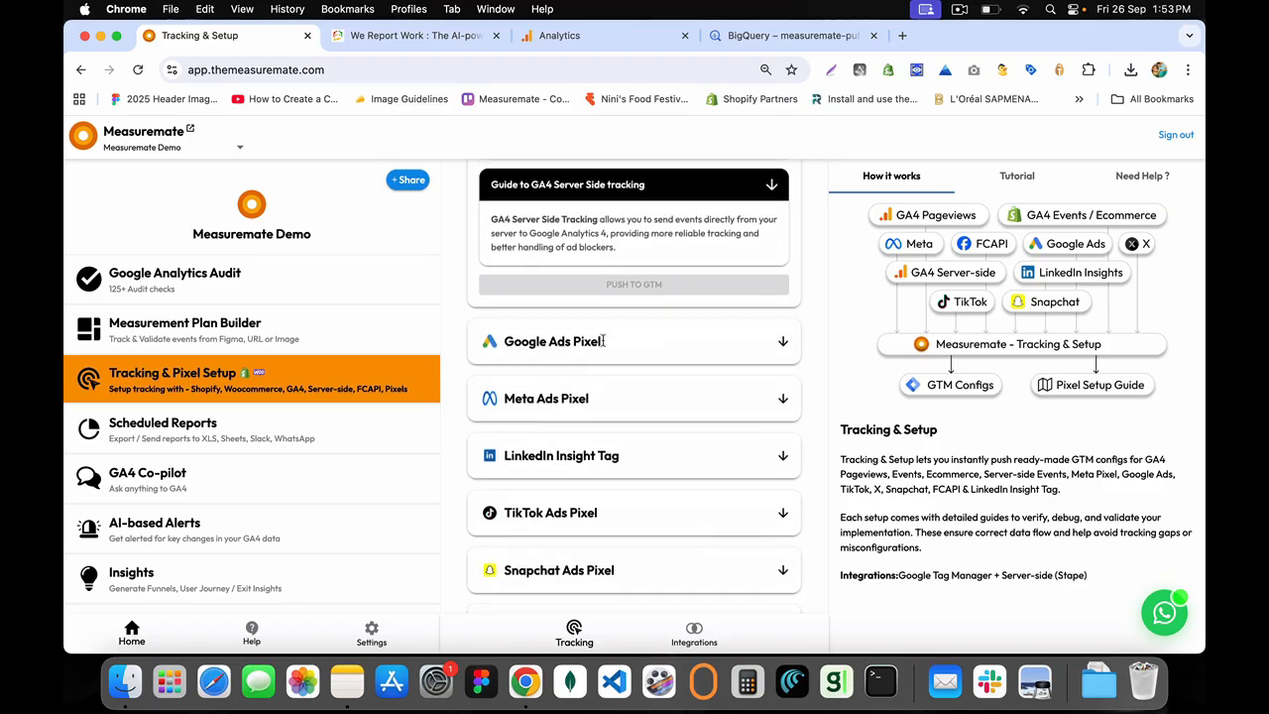
Start a new UI from a Figma design in the Measurement Plan Builder and open the Measuremate plugin's Figma page
click(213, 349)
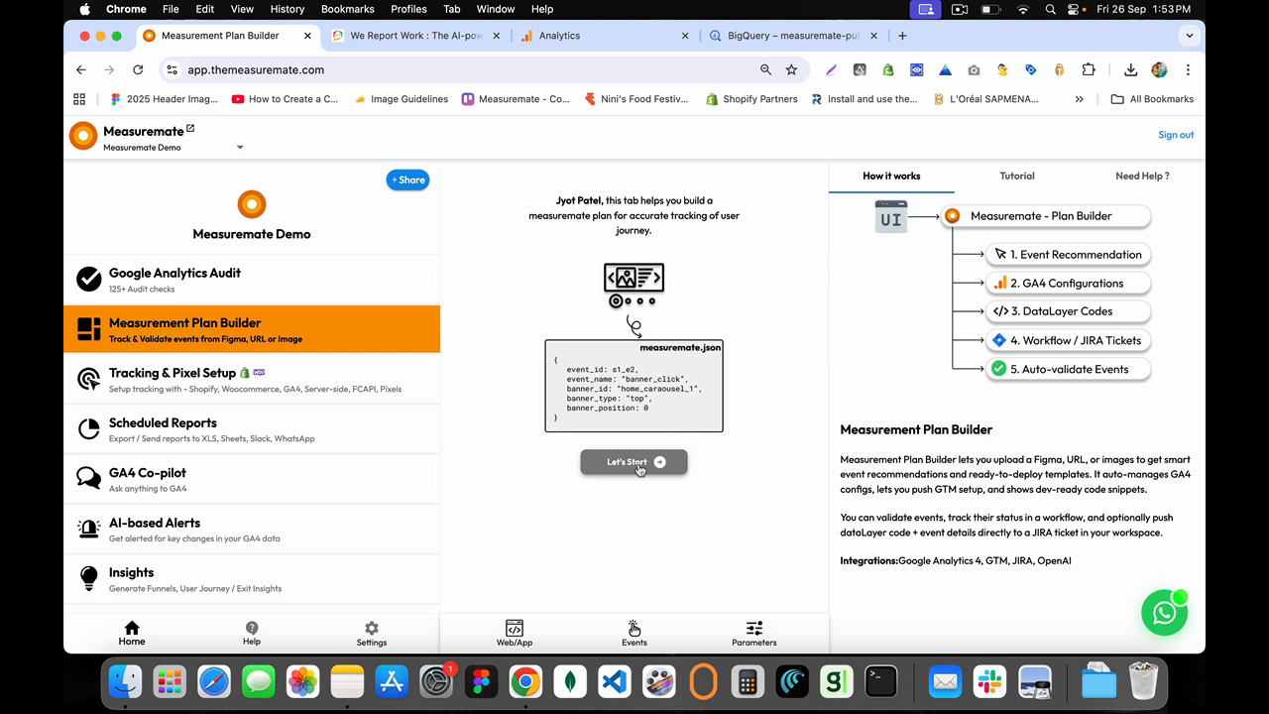
click(514, 634)
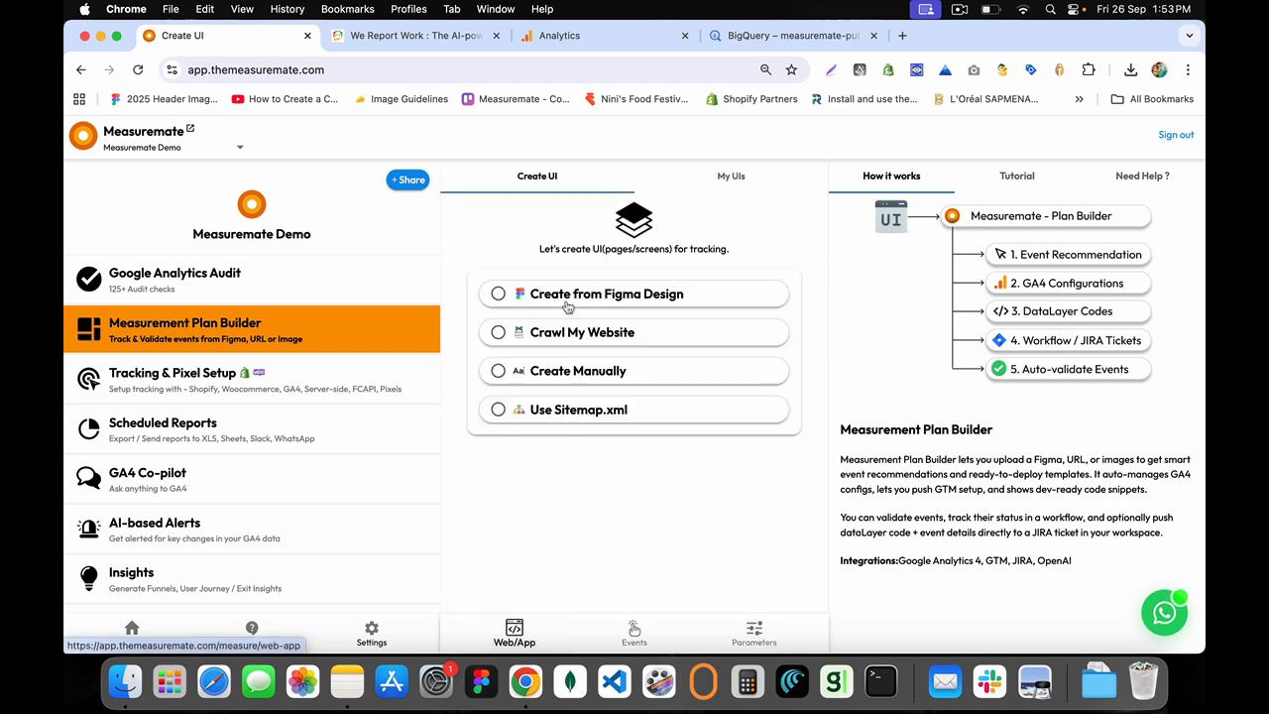
click(550, 298)
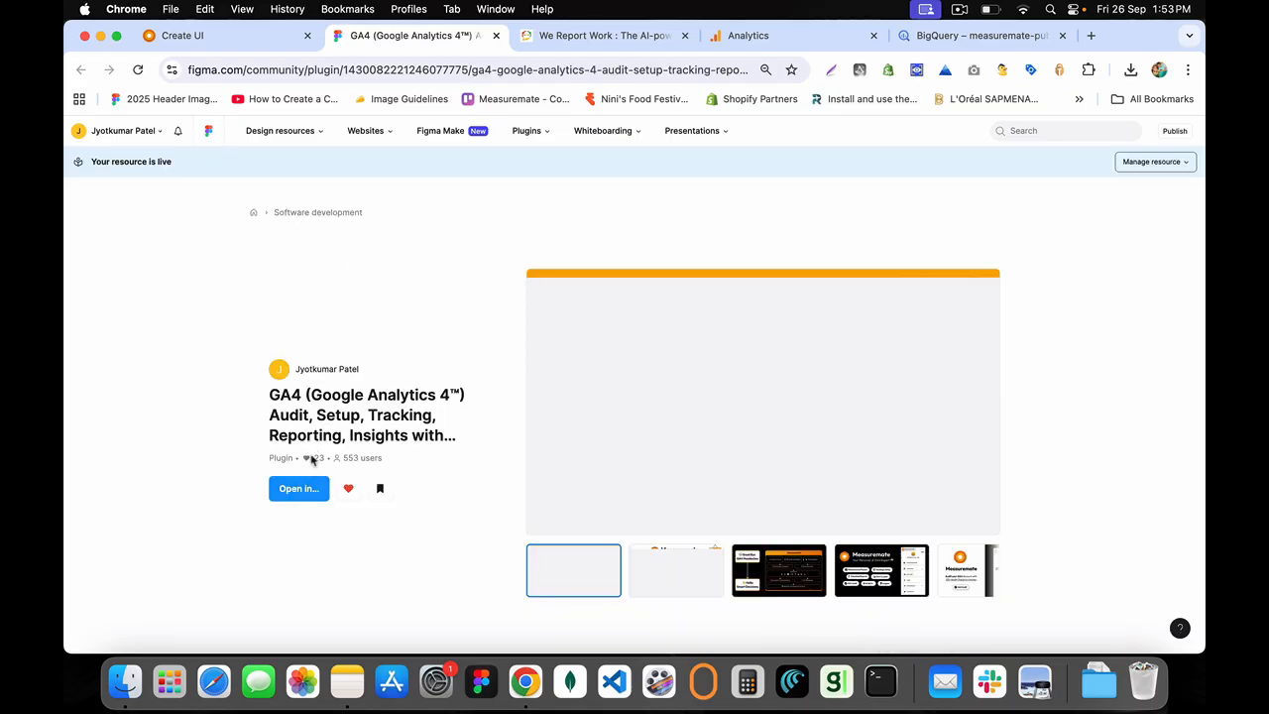
Open the Measuremate plugin in the recent Figma file Moustachescapes - Home and run it
click(291, 493)
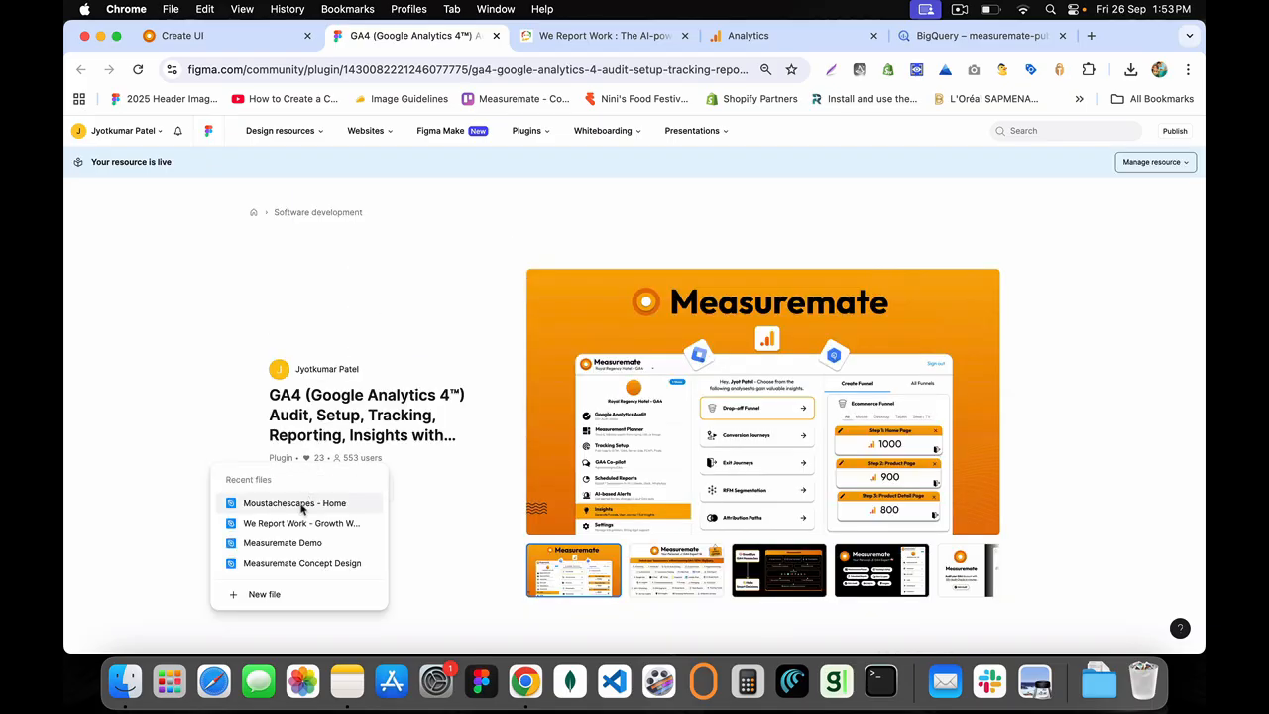
click(301, 505)
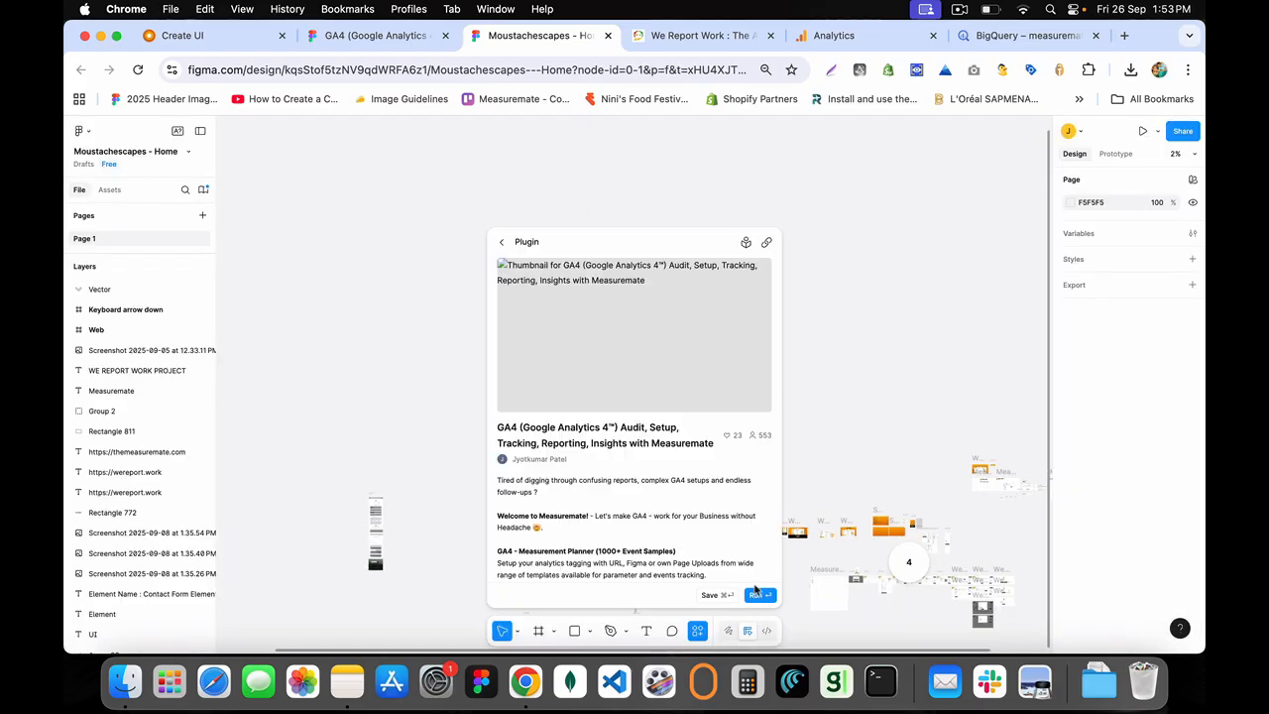
click(755, 594)
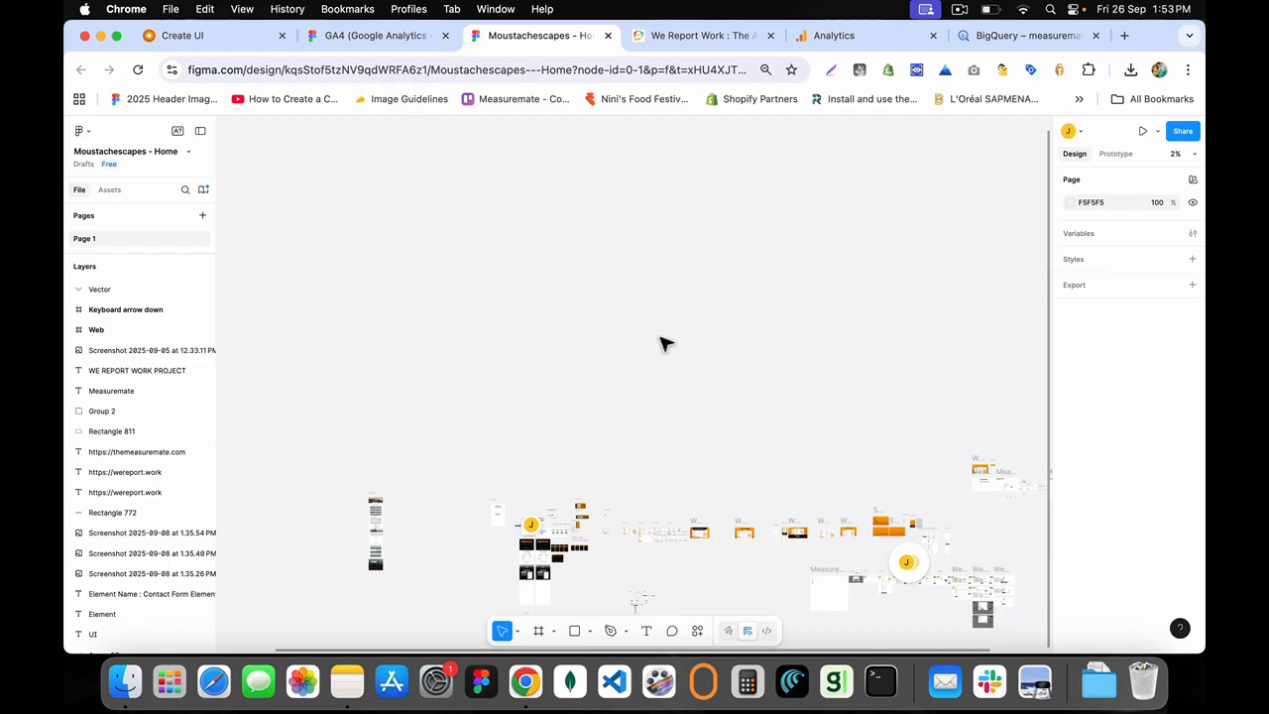
Move the plugin window aside and search Figma's plugins and widgets for GA4
click(697, 631)
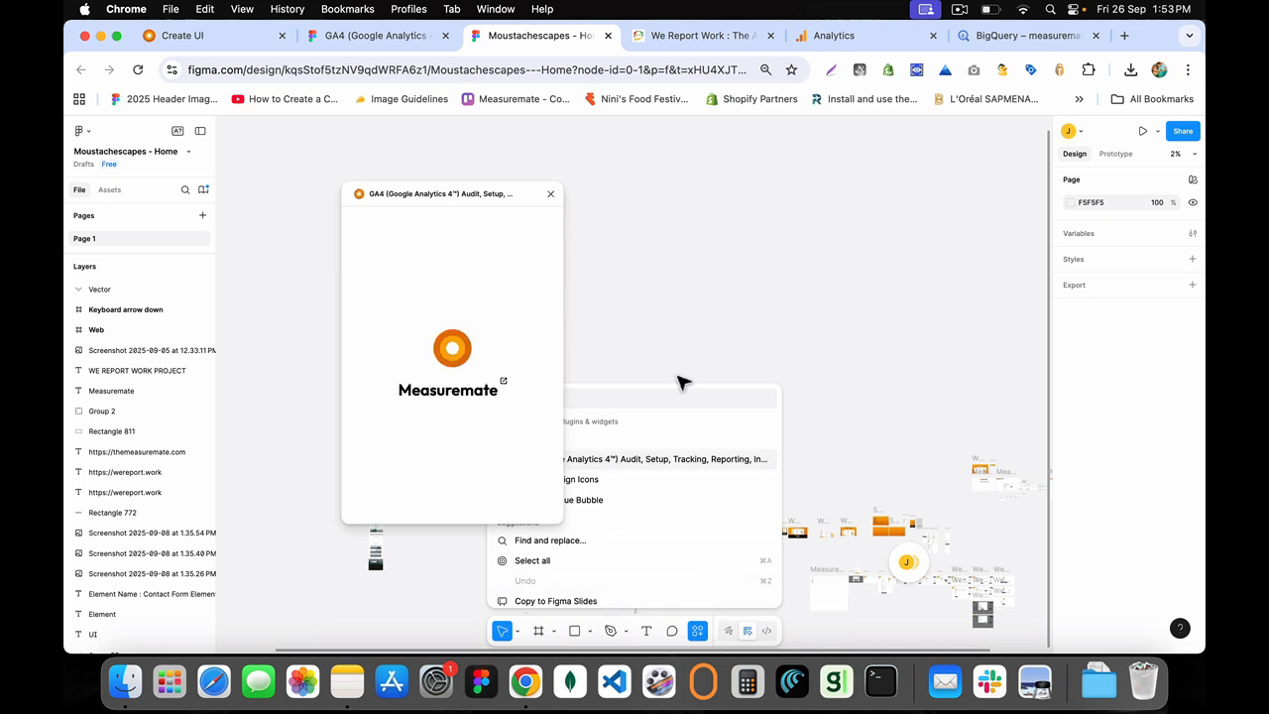
drag(463, 191, 350, 169)
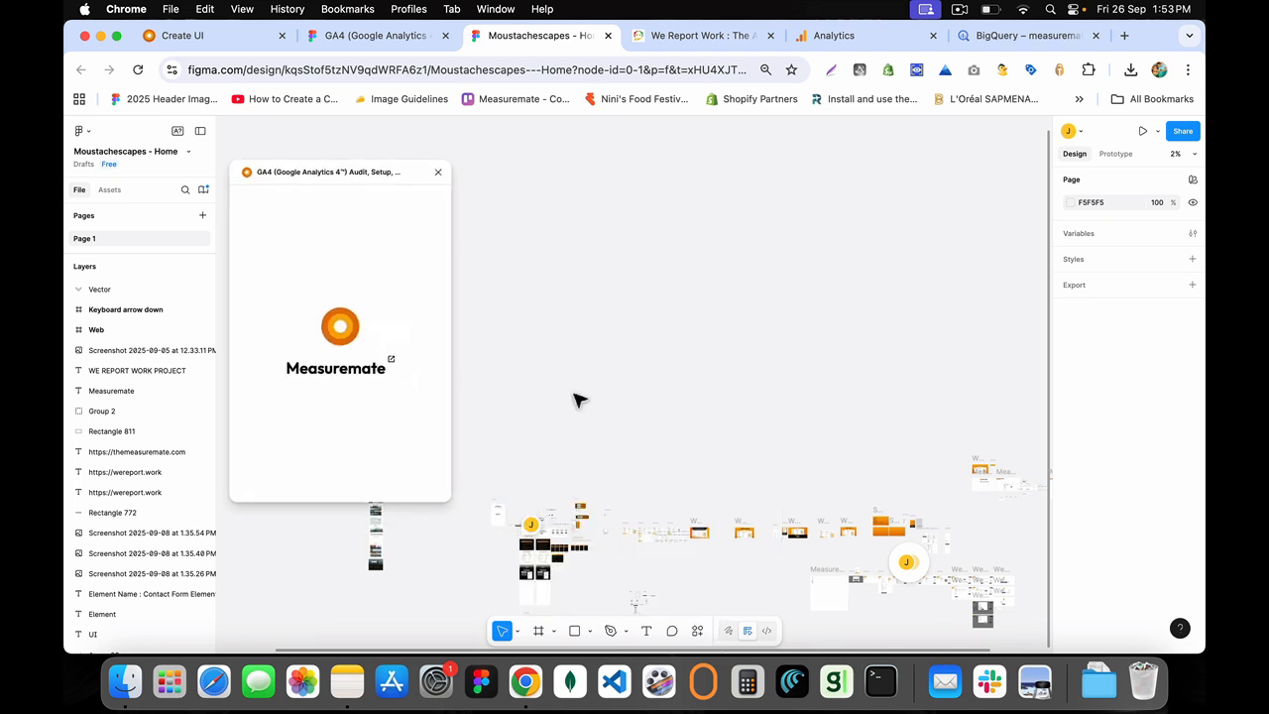
click(697, 629)
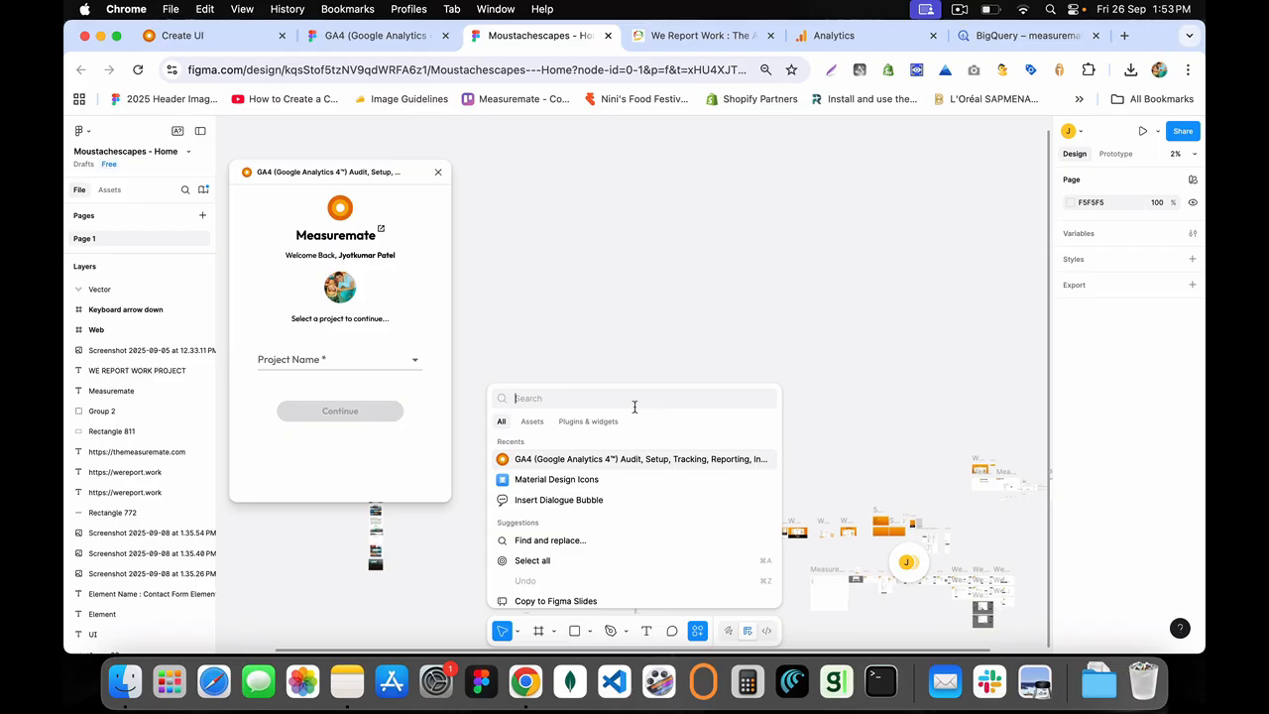
text(GA4)
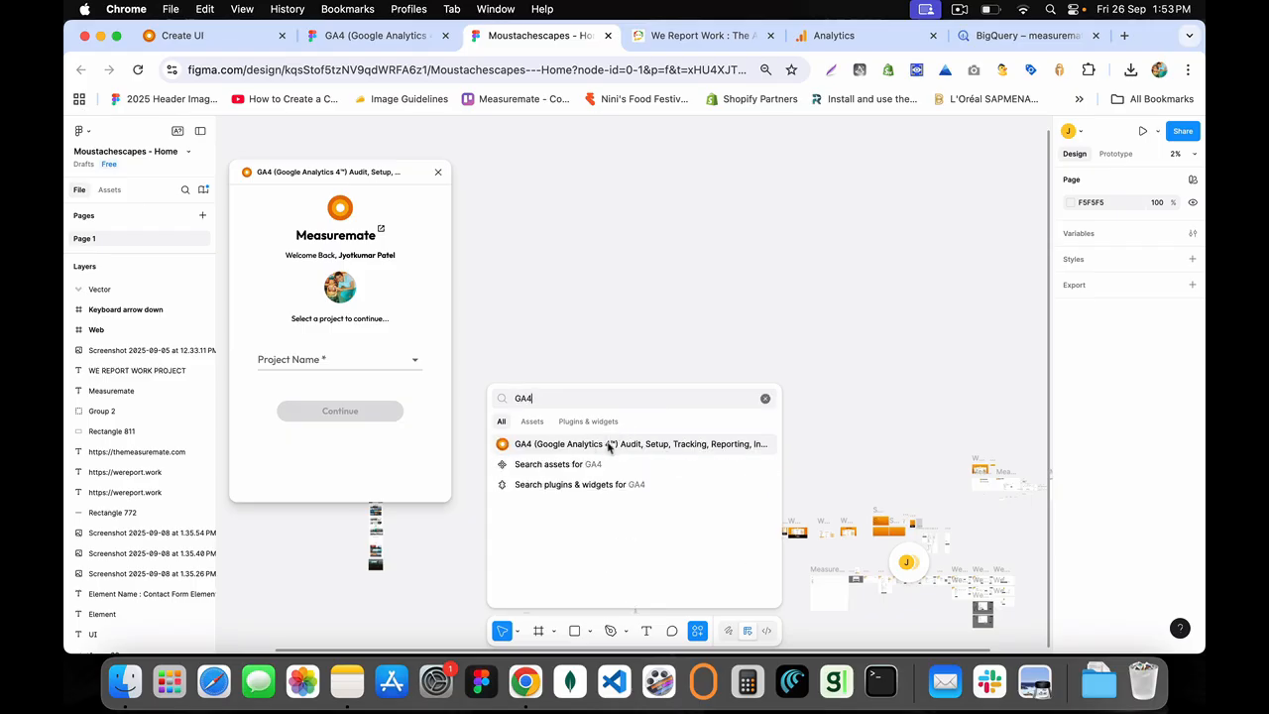
click(583, 422)
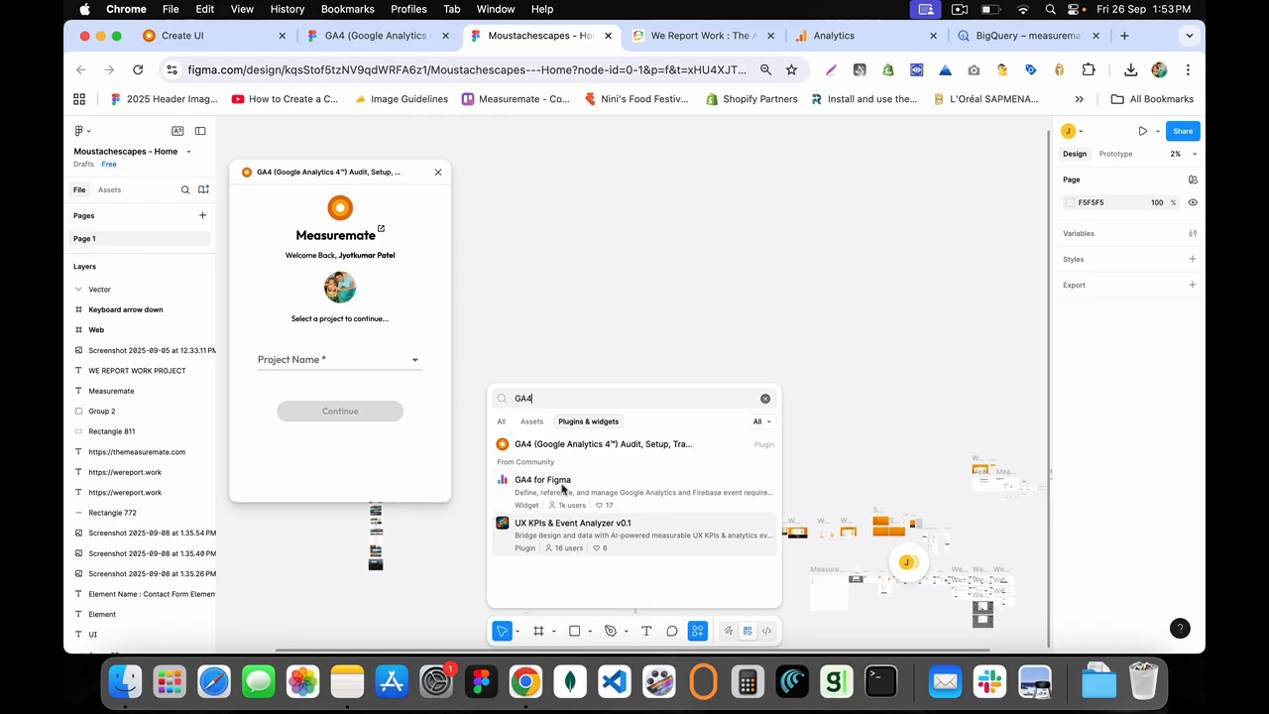
click(571, 307)
Continue into the Figma plugin with the Measuremate Demo project
click(297, 359)
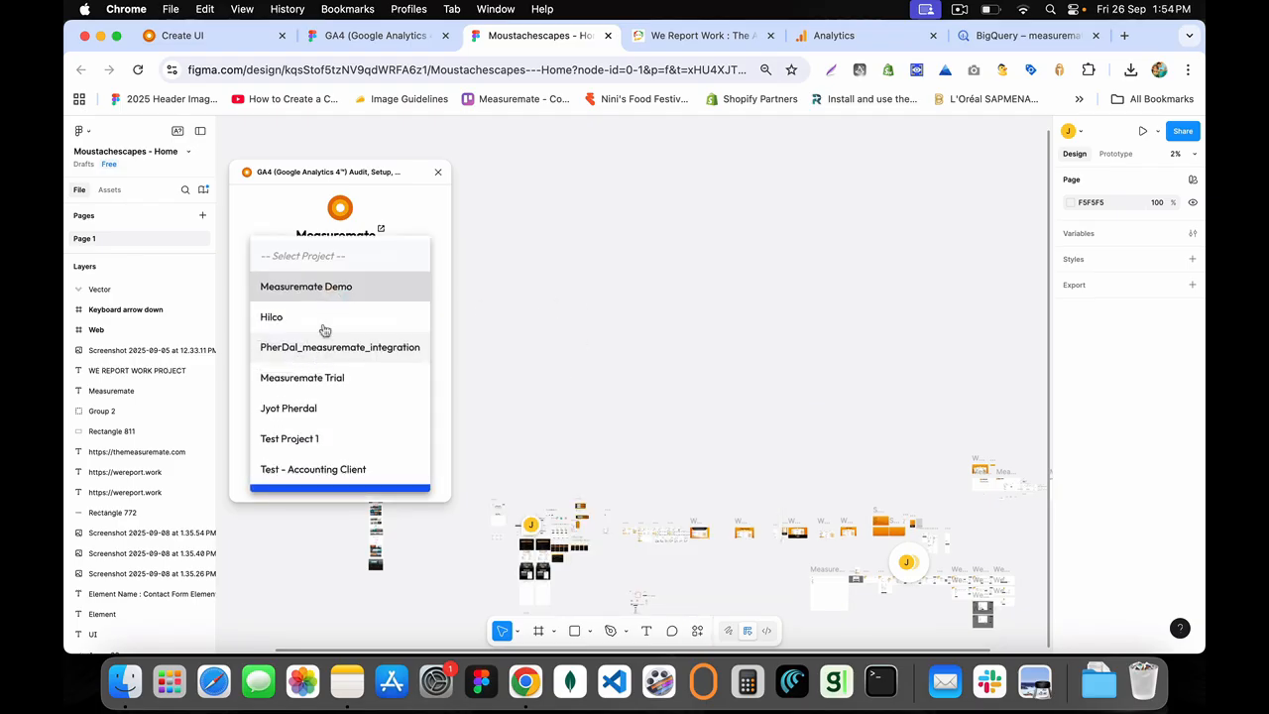
click(333, 286)
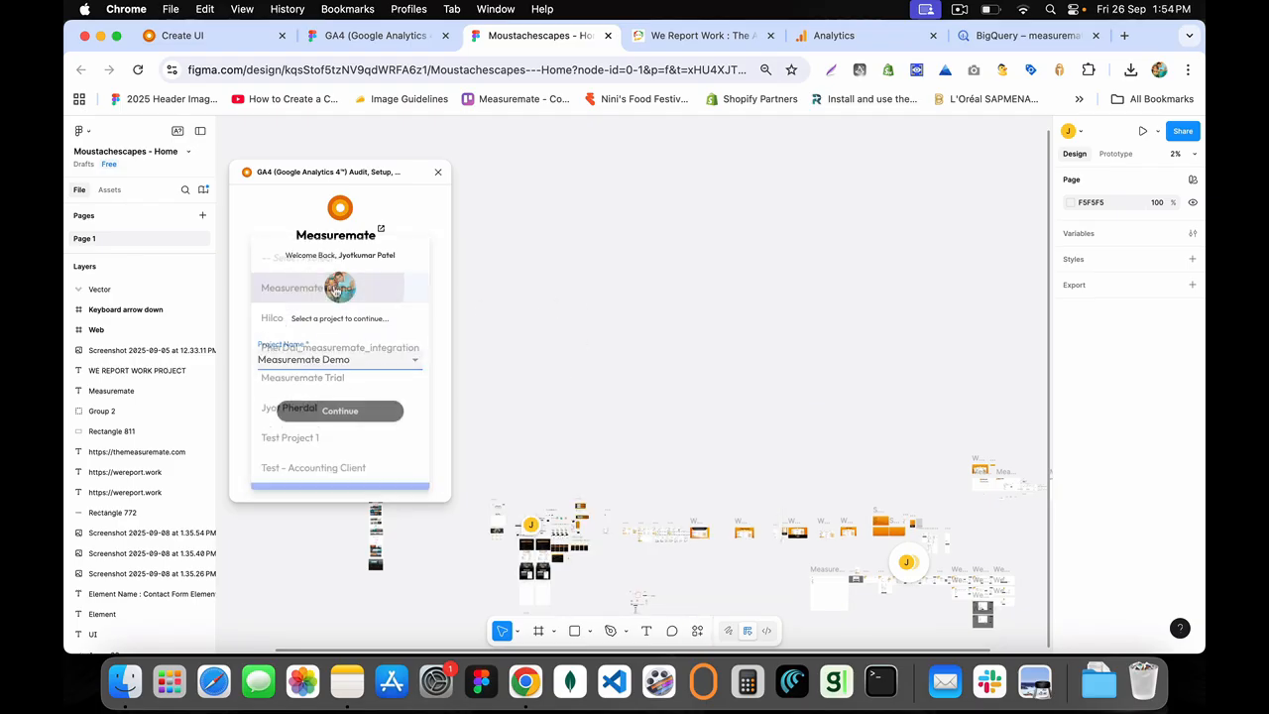
click(348, 410)
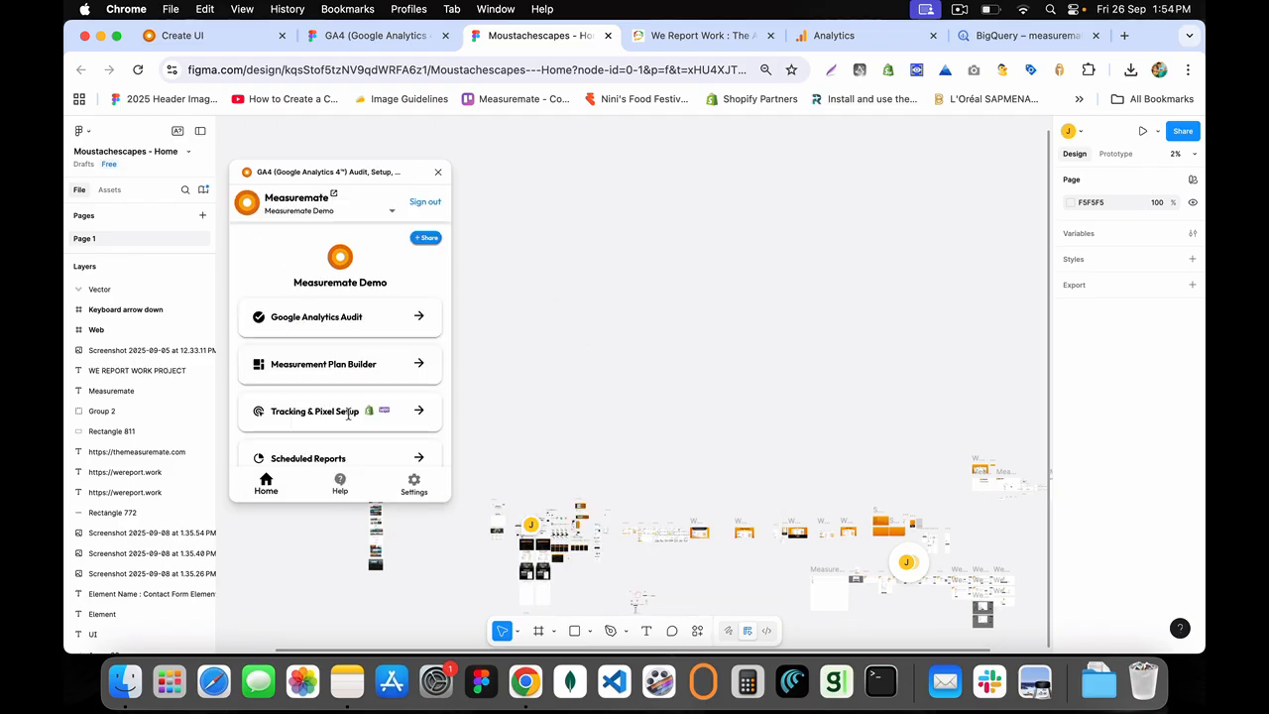
Open the plugin's Measurement Plan Builder, move its window clear of the designs, and compare it with the web app's Create UI form
click(421, 366)
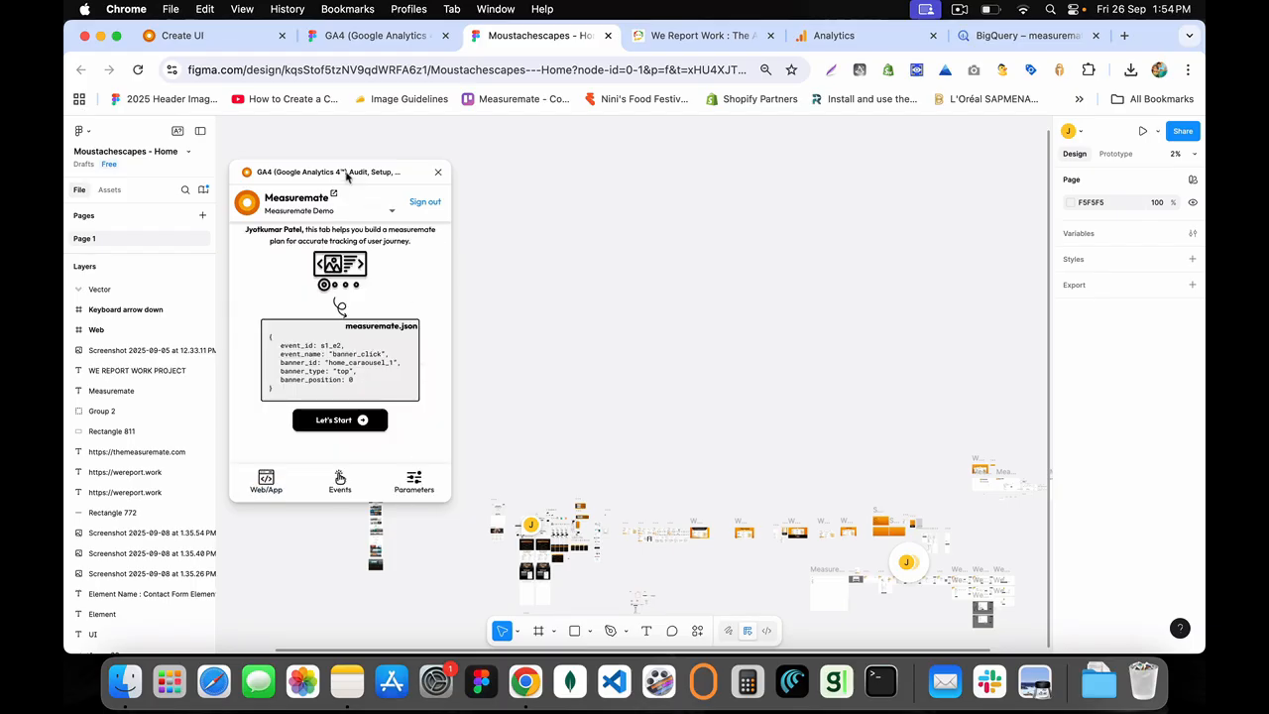
drag(346, 175, 869, 164)
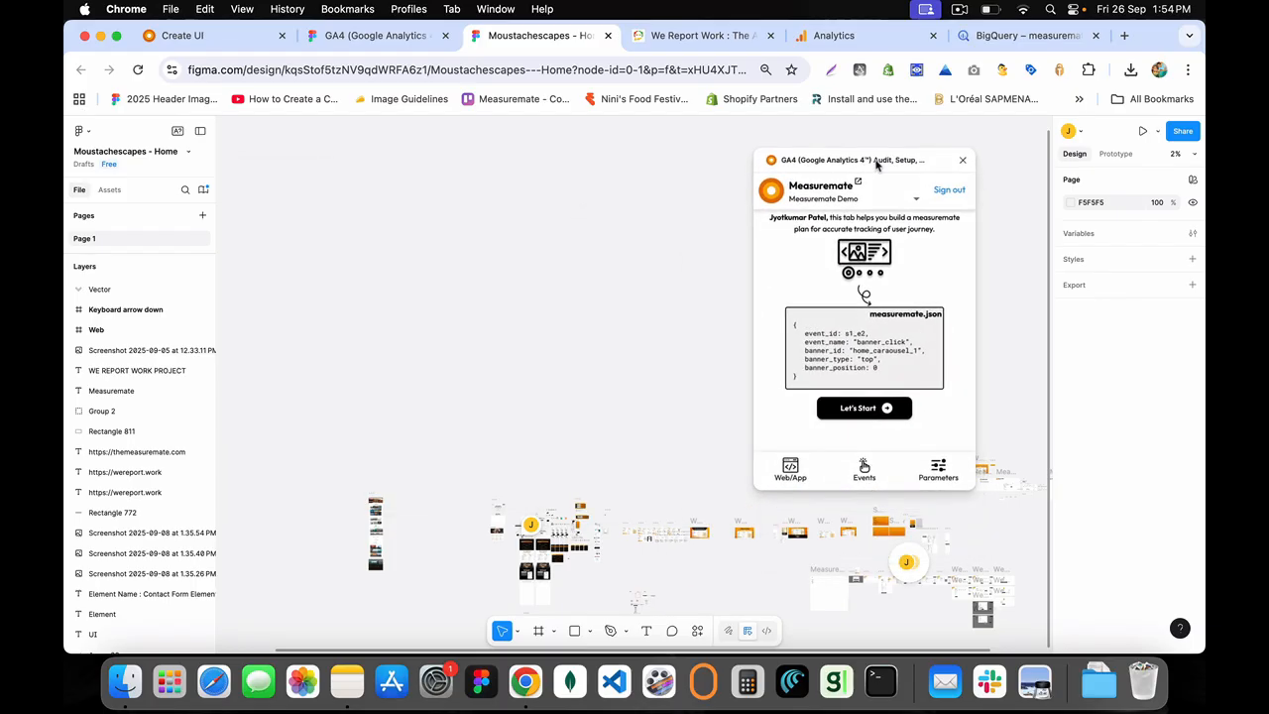
click(197, 38)
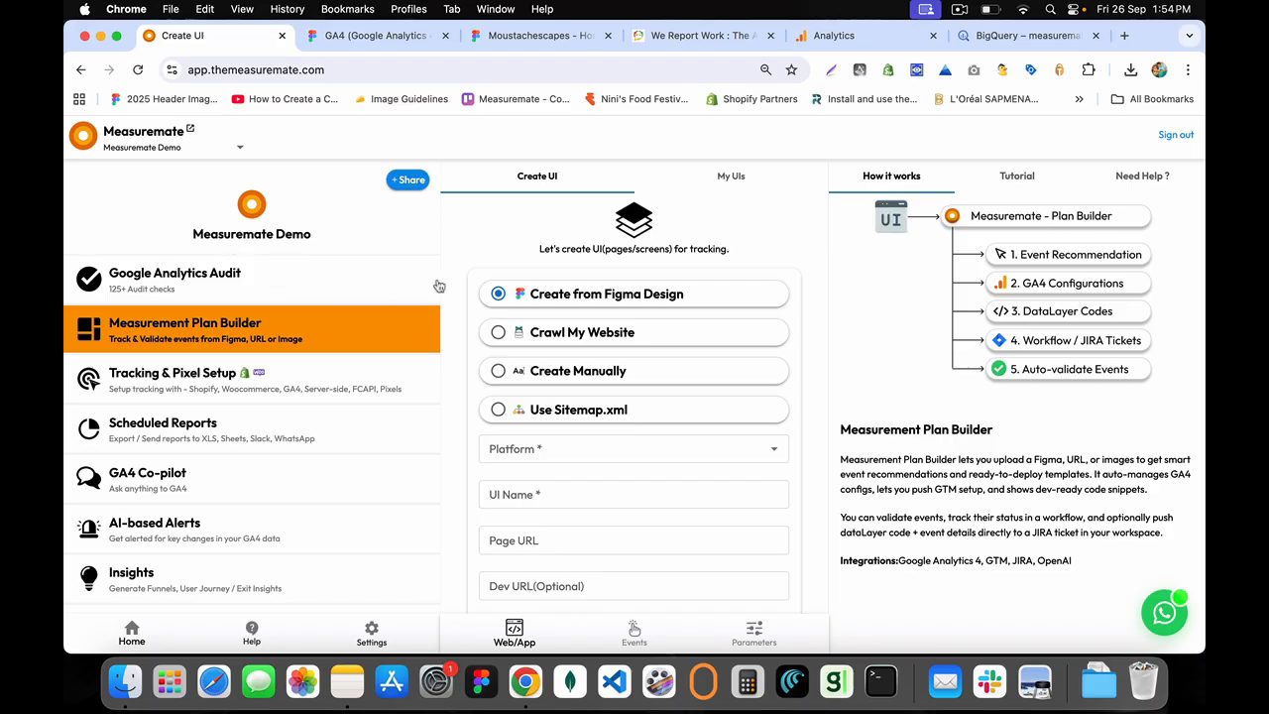
click(543, 36)
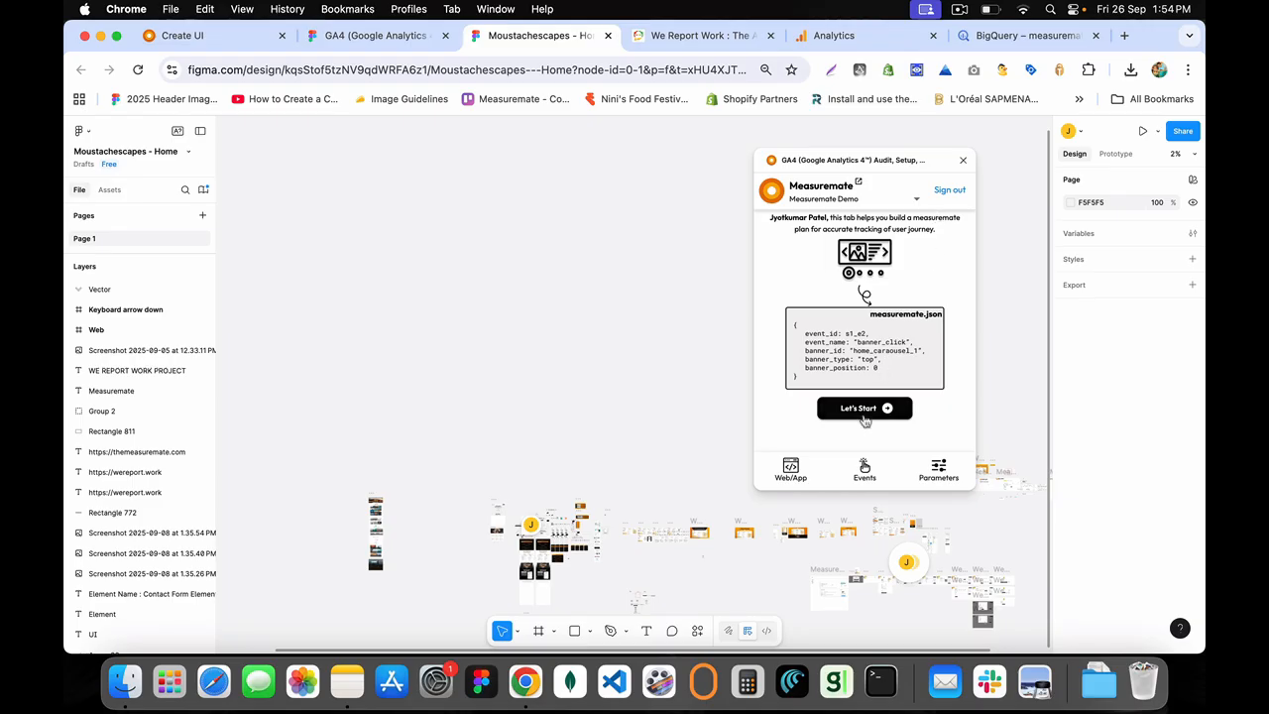
Start a new UI in the plugin's Web/App section using the Create from Figma Design method
click(790, 468)
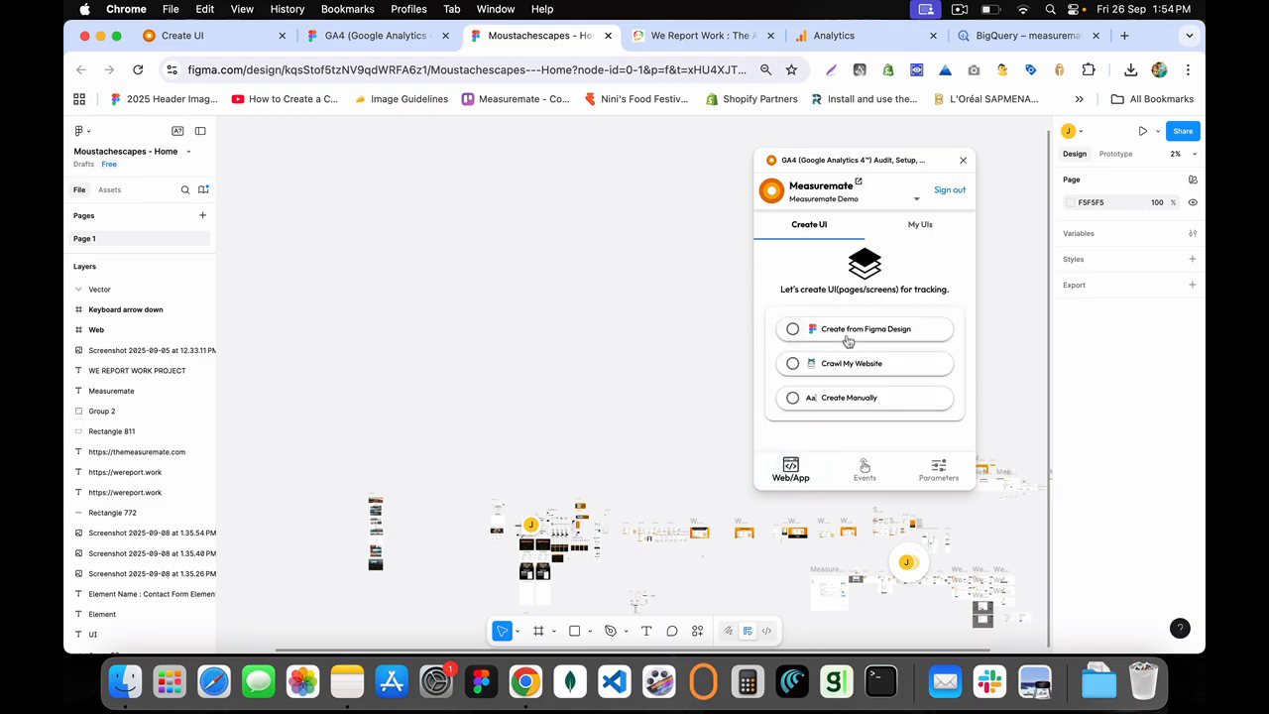
scroll(727, 536, up, 10)
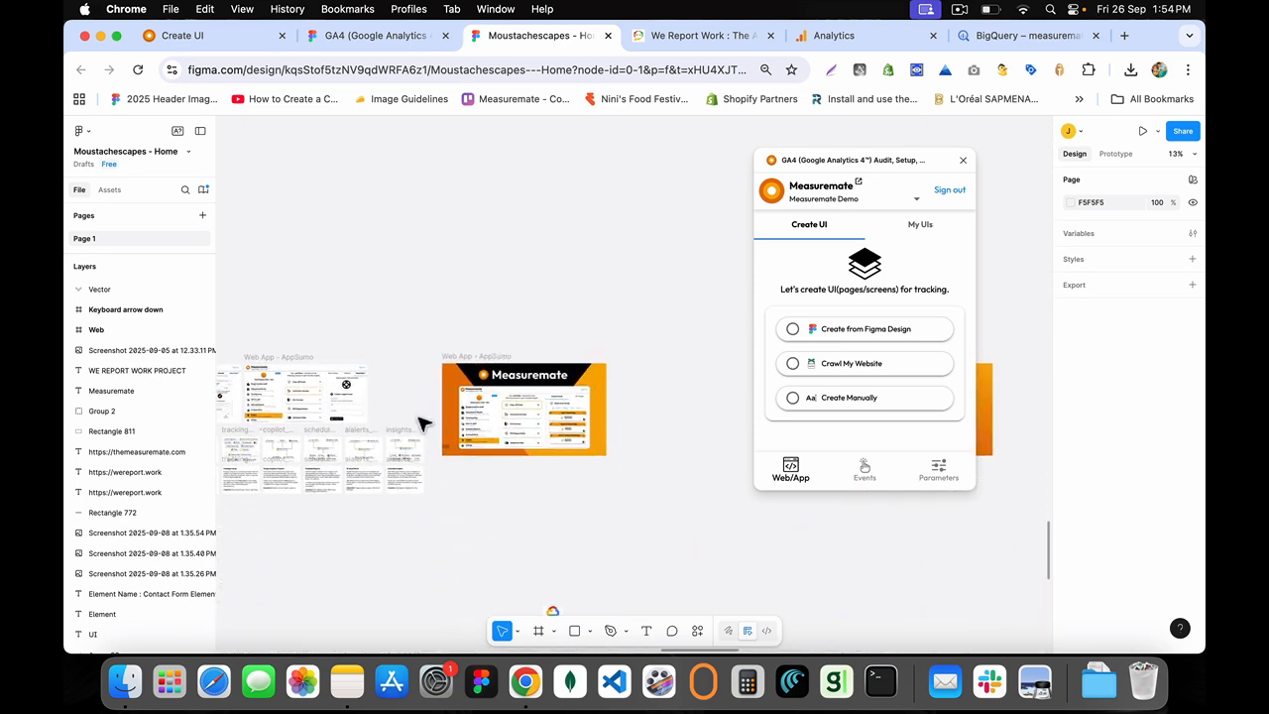
scroll(424, 426, left, 5)
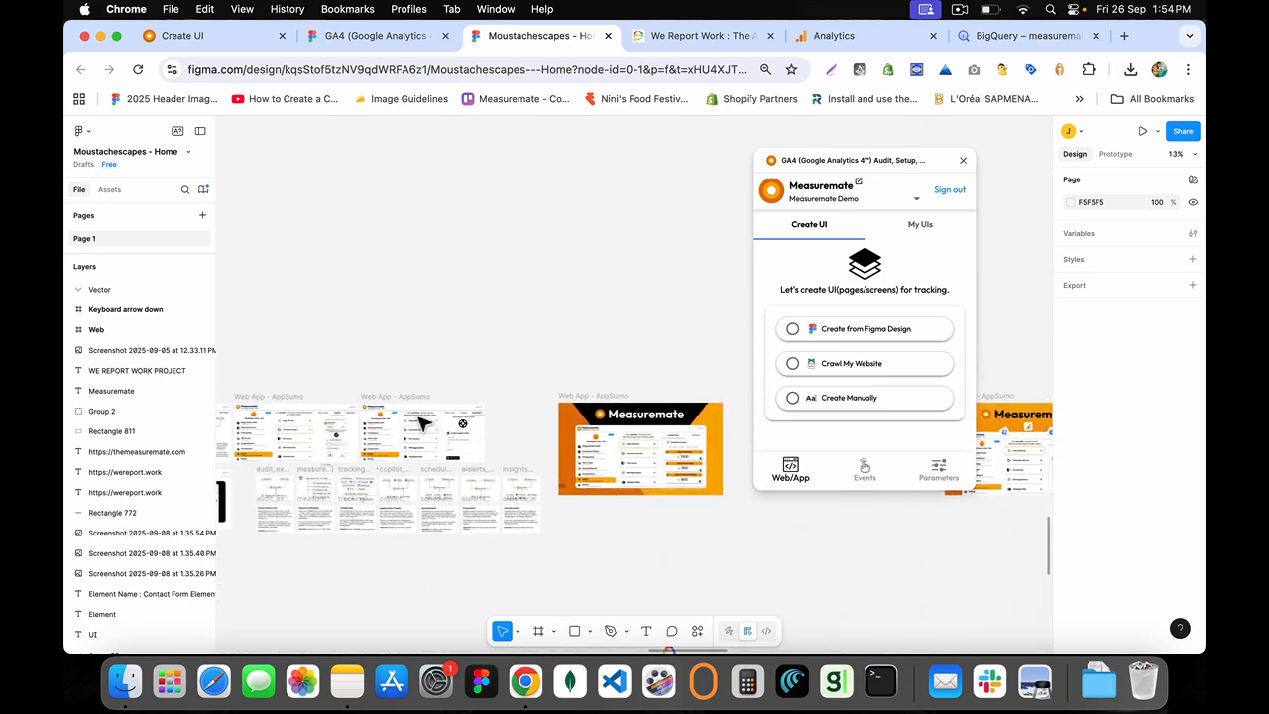
scroll(424, 427, up, 10)
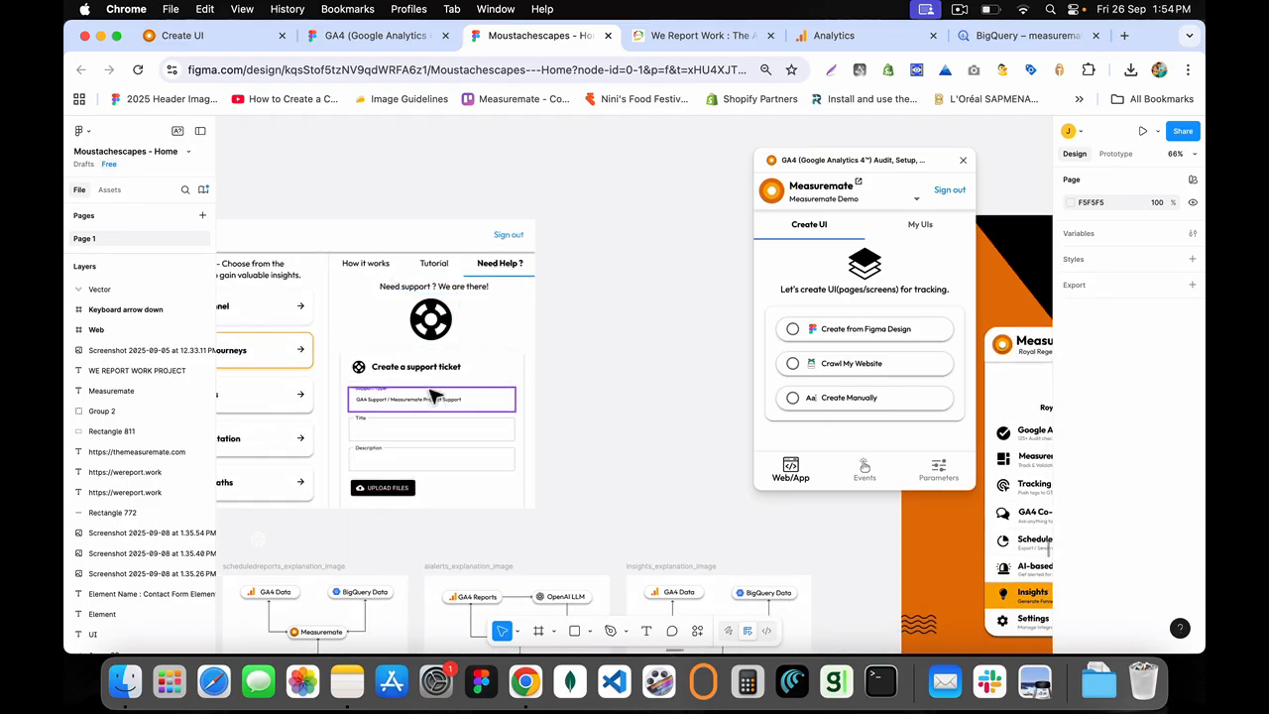
click(846, 333)
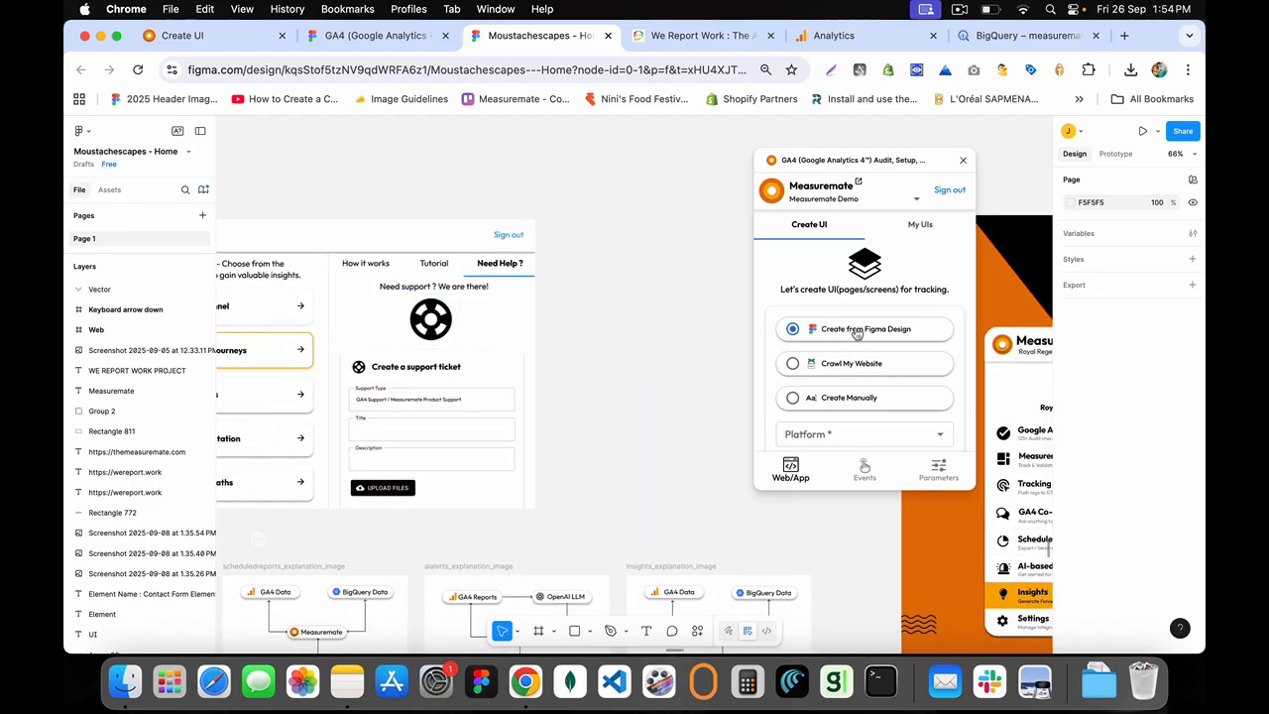
scroll(856, 337, down, 5)
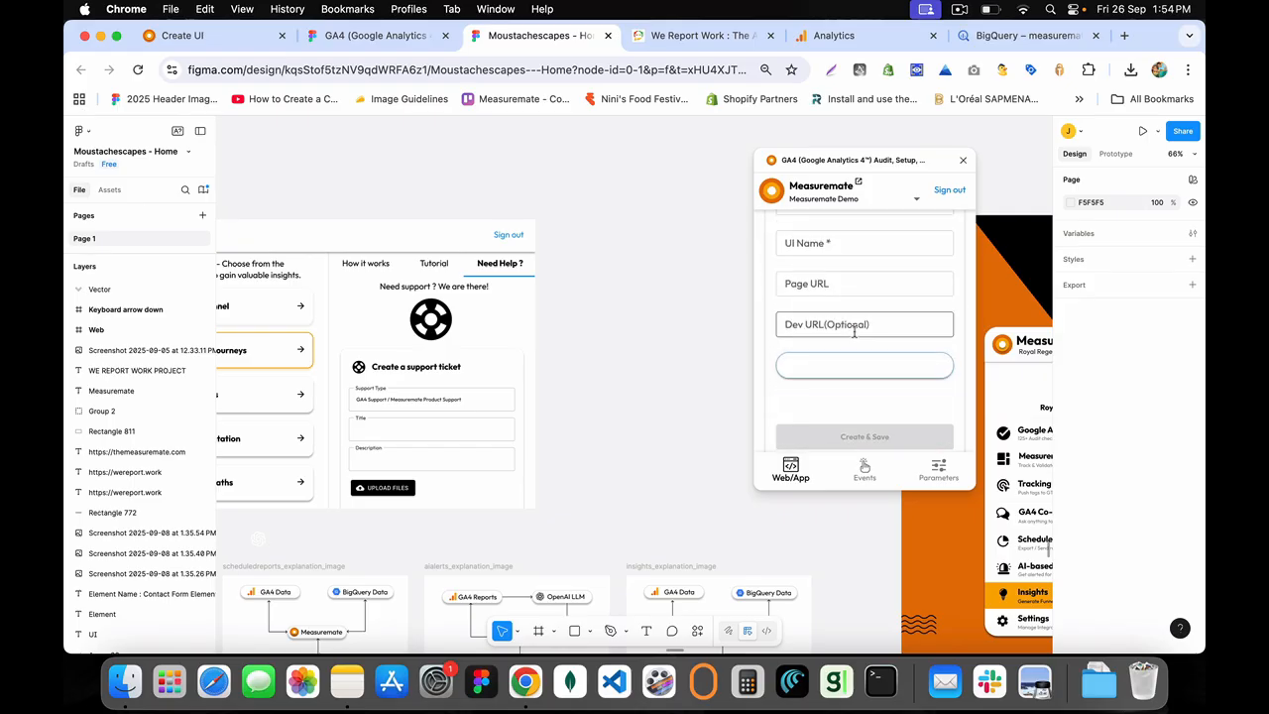
Select the whole Web App - AppSumo frame with the highlighted Insights entry as the design for the new UI
click(390, 376)
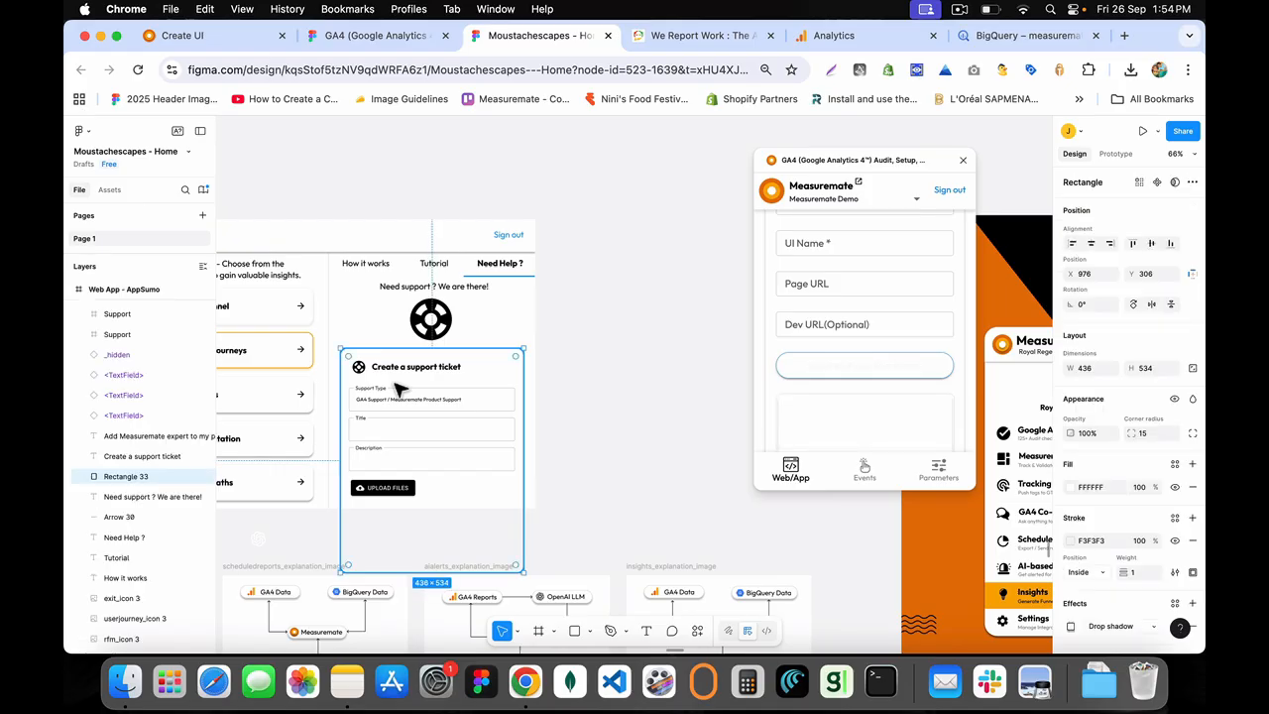
scroll(333, 358, left, 5)
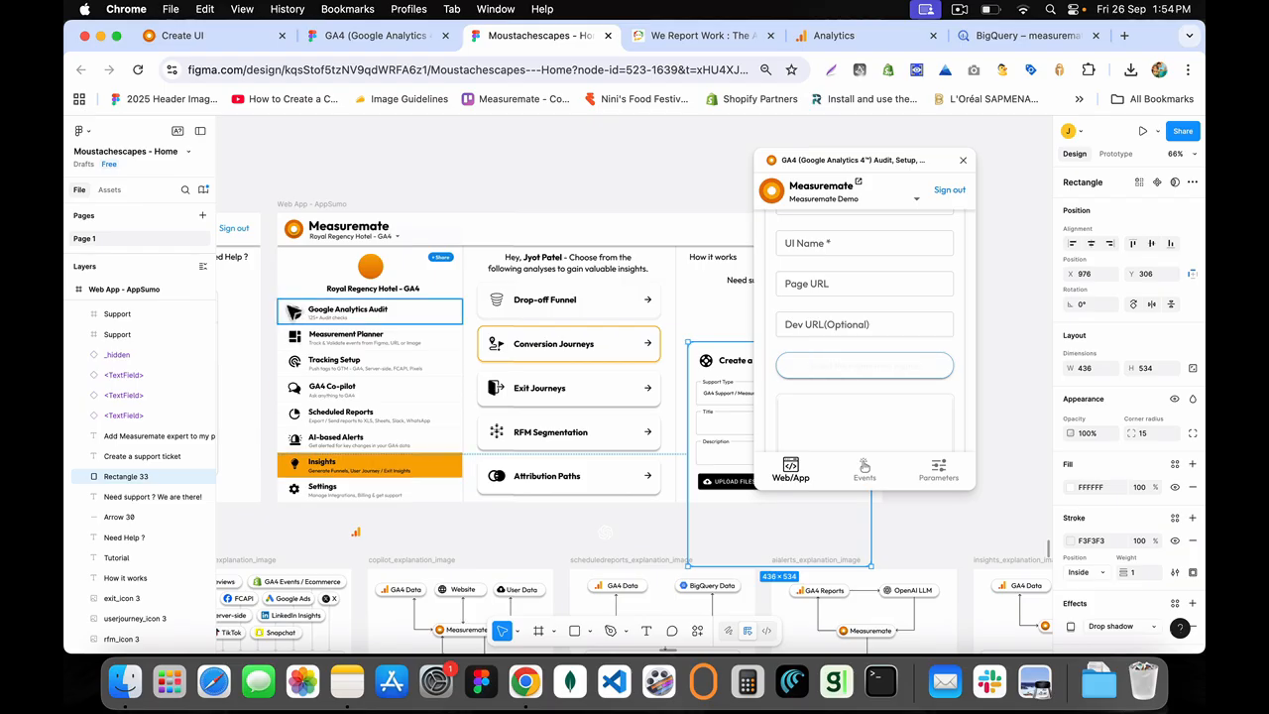
click(294, 313)
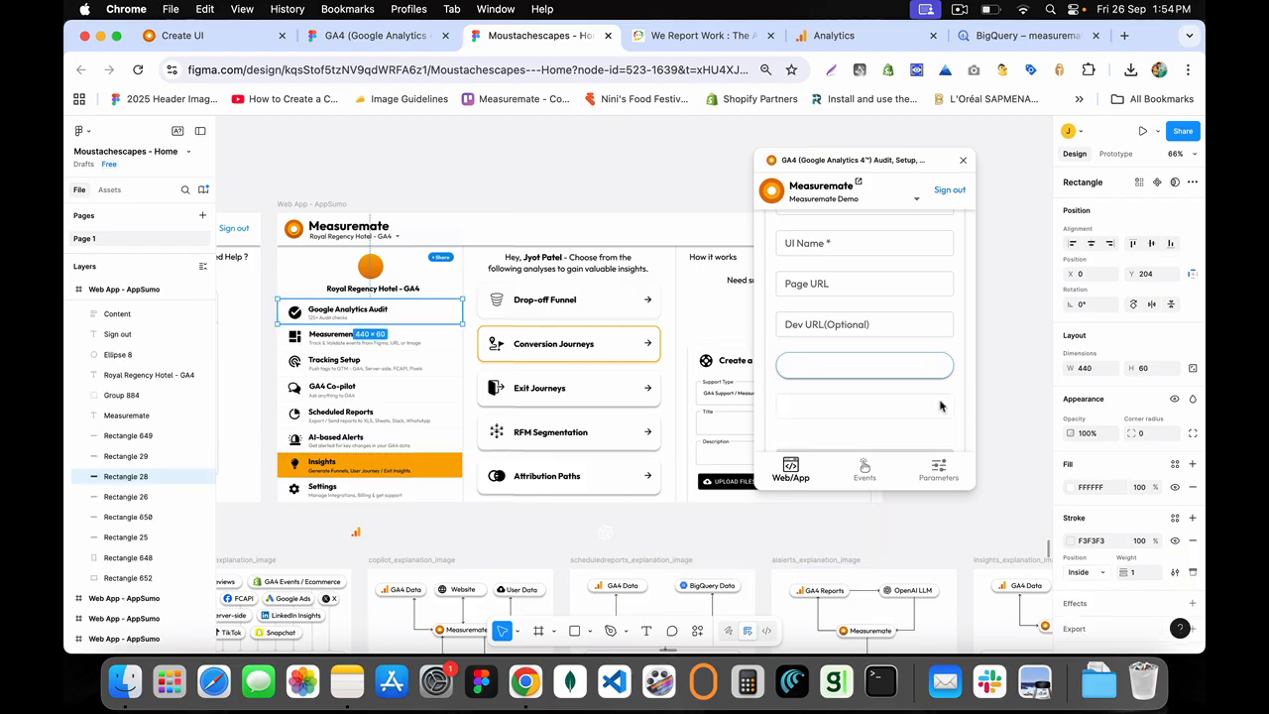
click(329, 205)
click(837, 331)
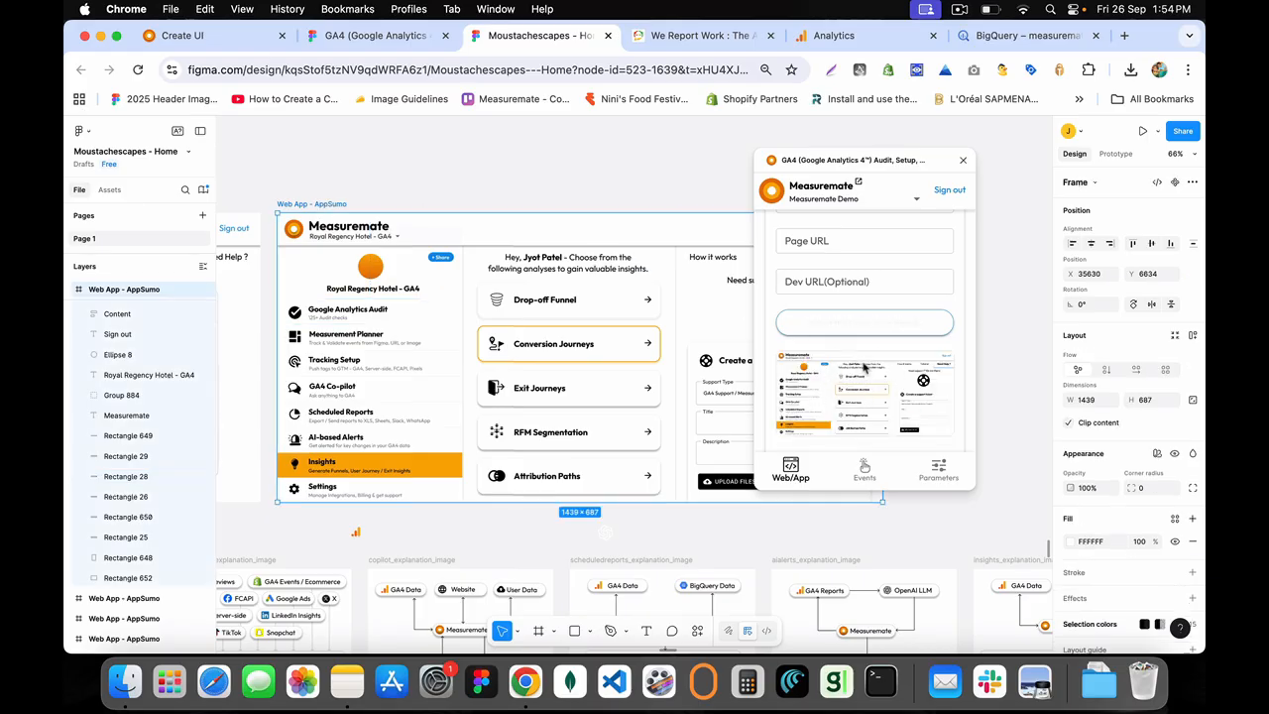
scroll(841, 246, up, 3)
scroll(840, 246, up, 1)
click(814, 289)
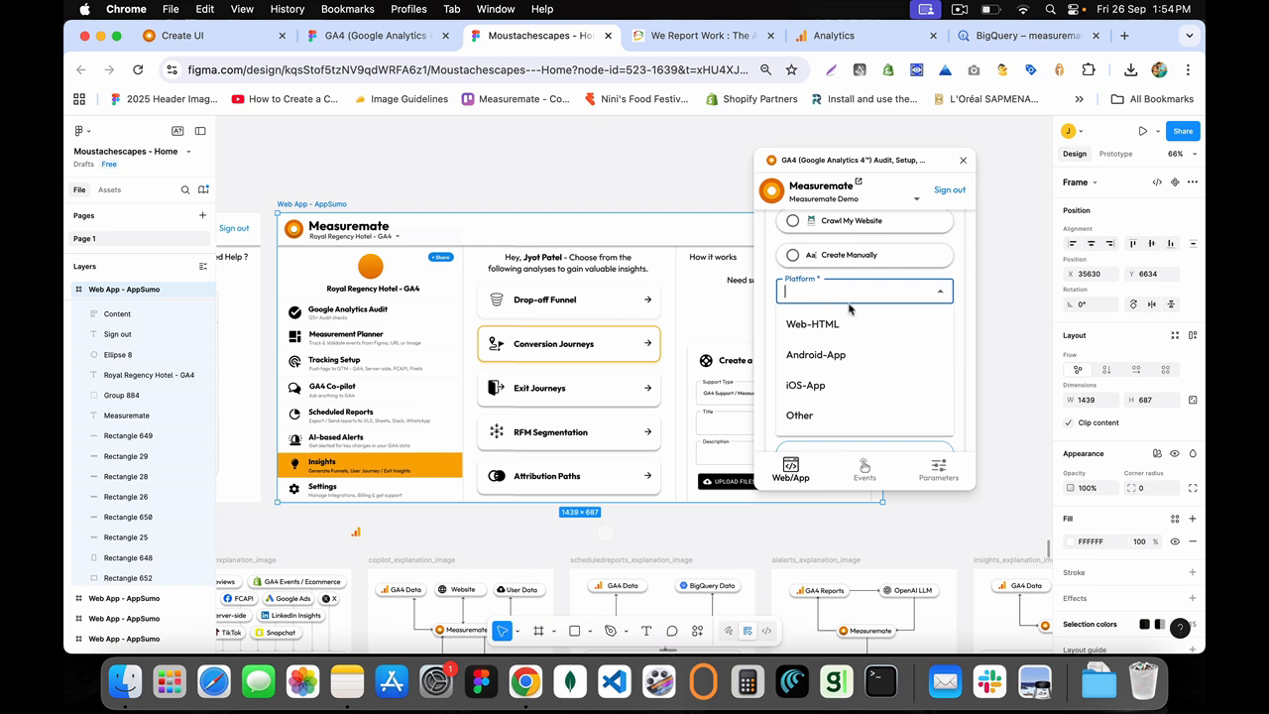
click(807, 323)
click(887, 328)
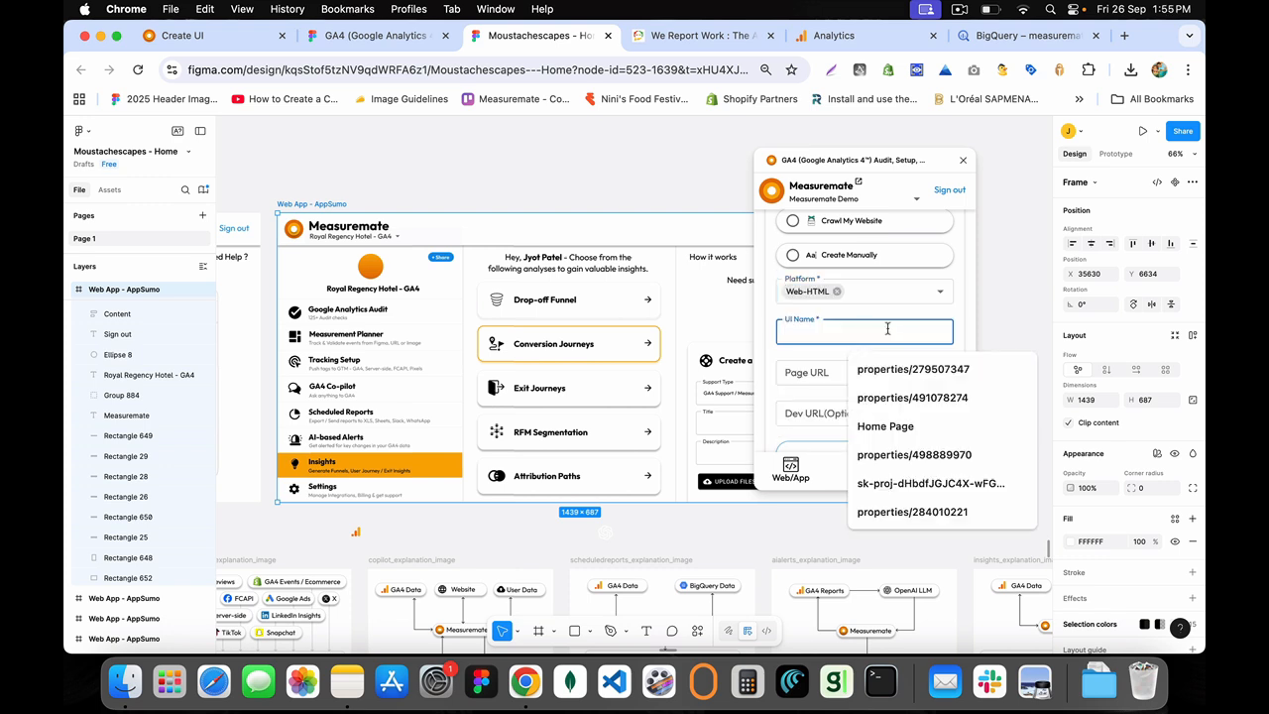
text(Dashboard)
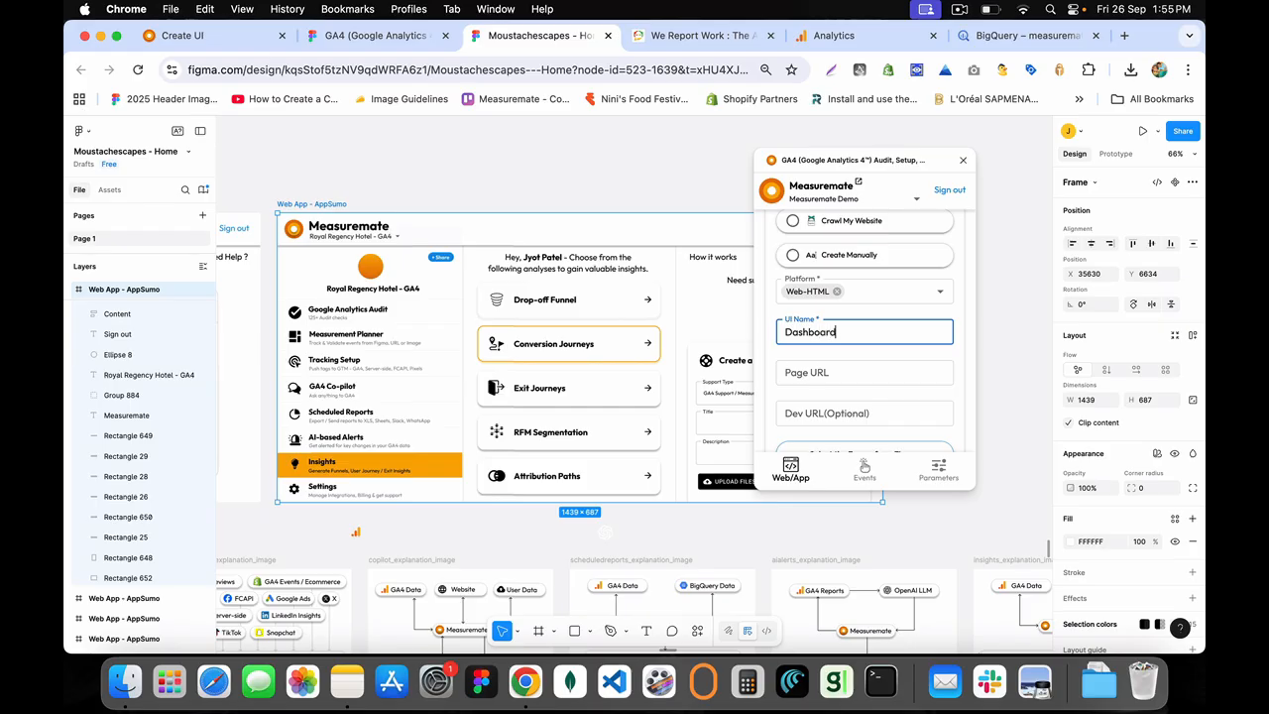
click(934, 374)
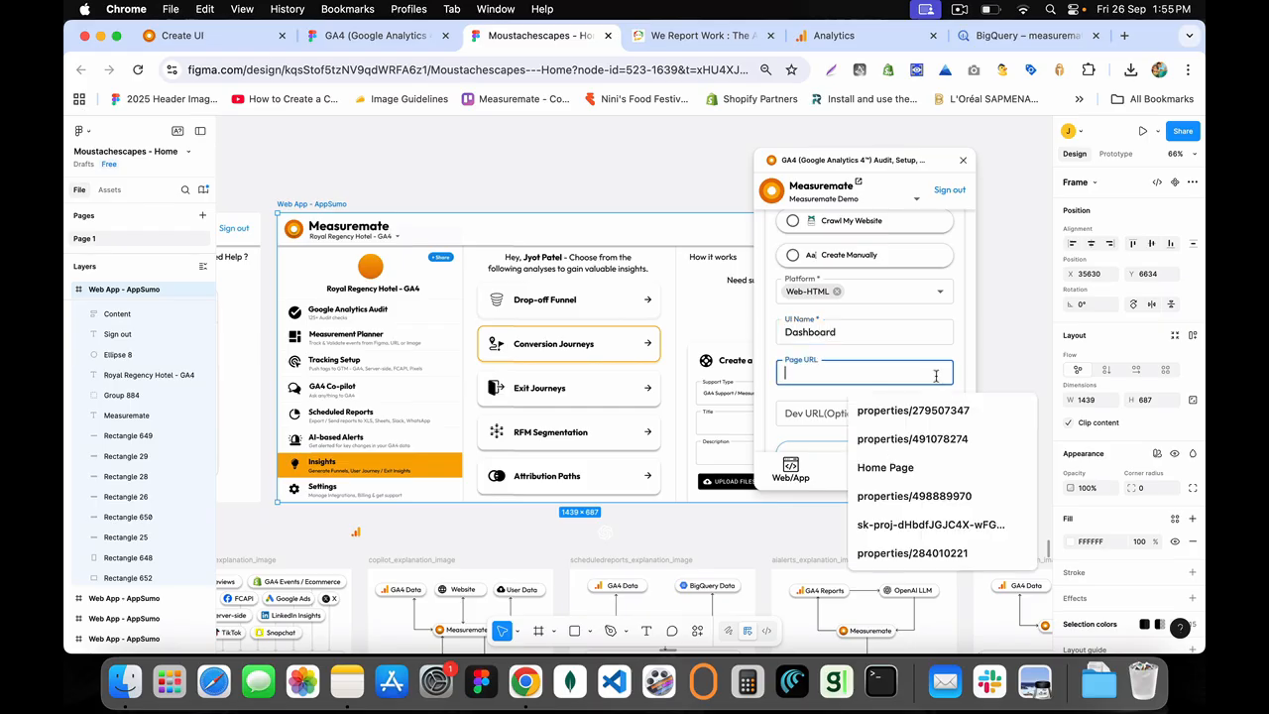
text(http)
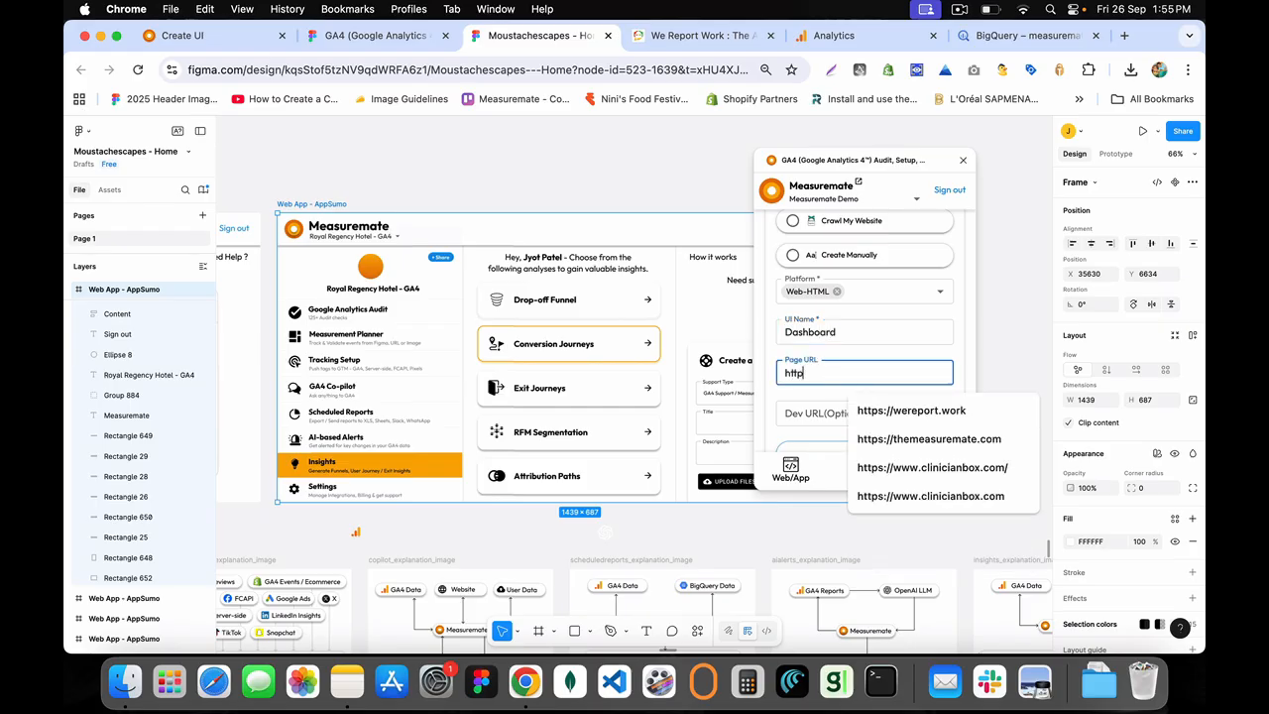
text(s://app.themeasuremate.com)
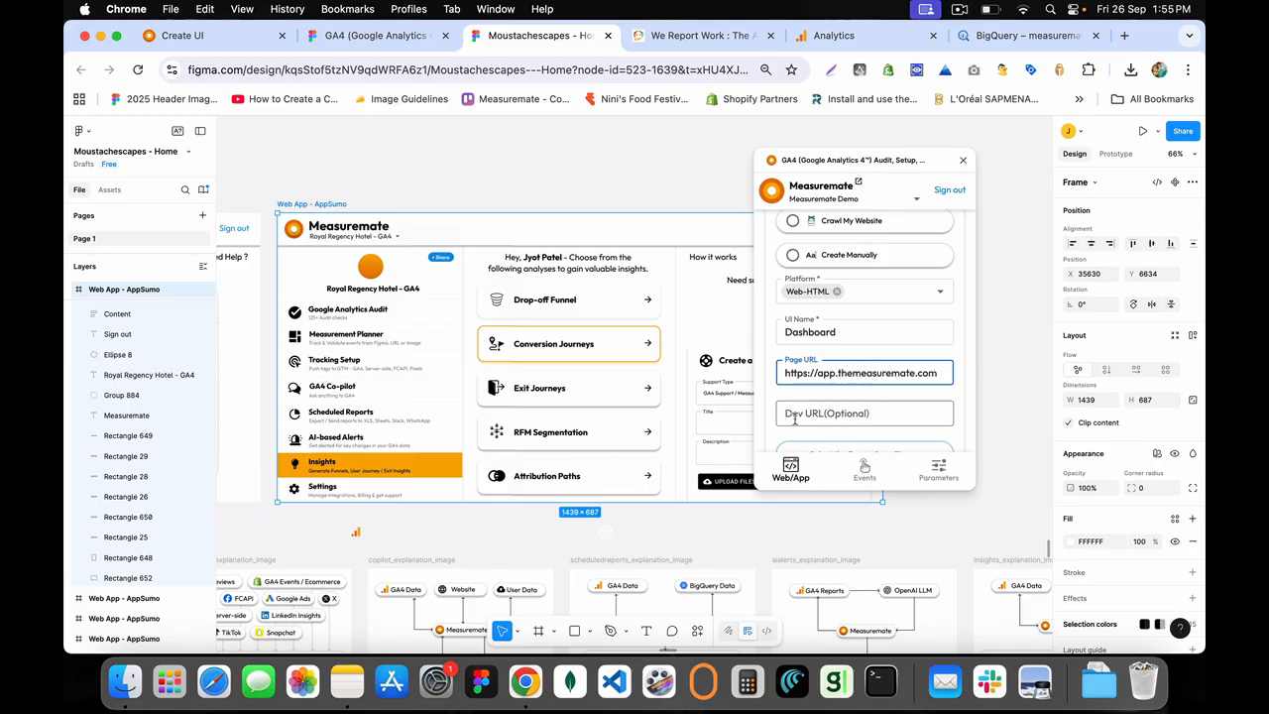
Copy the page URL into the Dev URL field, create and save the UI, and dismiss the notification
scroll(821, 386, down, 1)
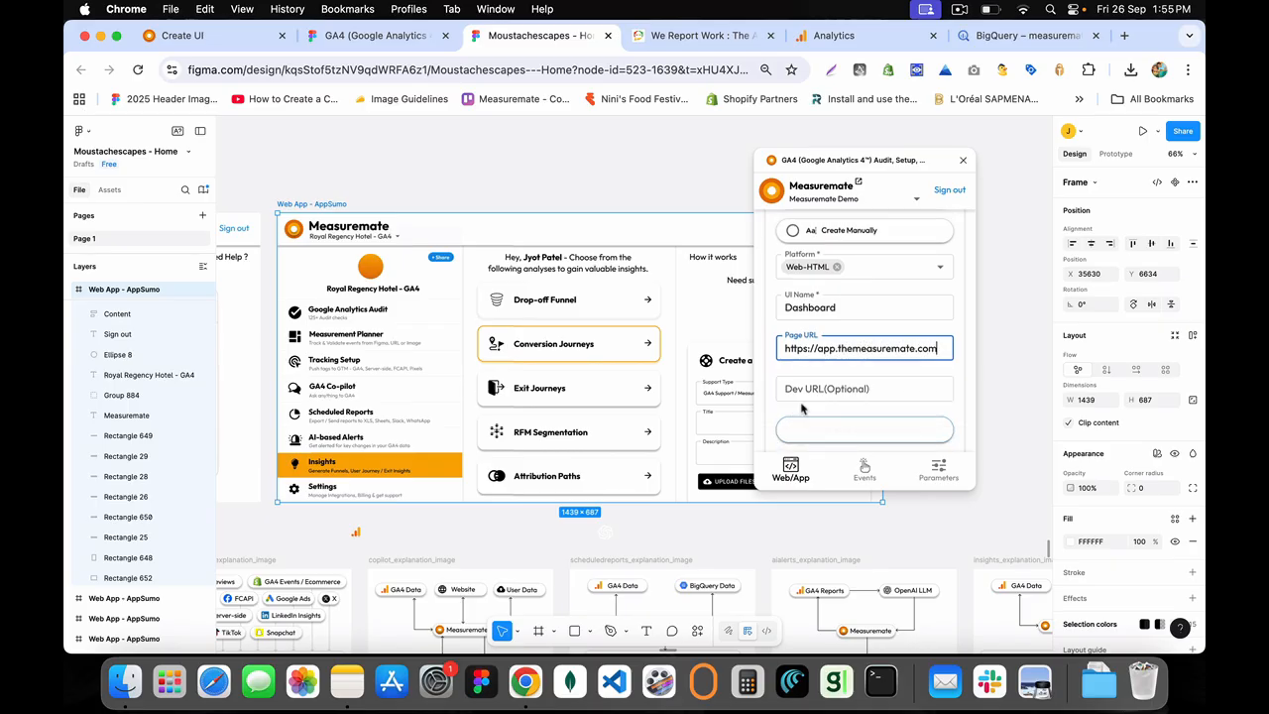
key(super+a)
key(super+c)
click(821, 386)
key(super+v)
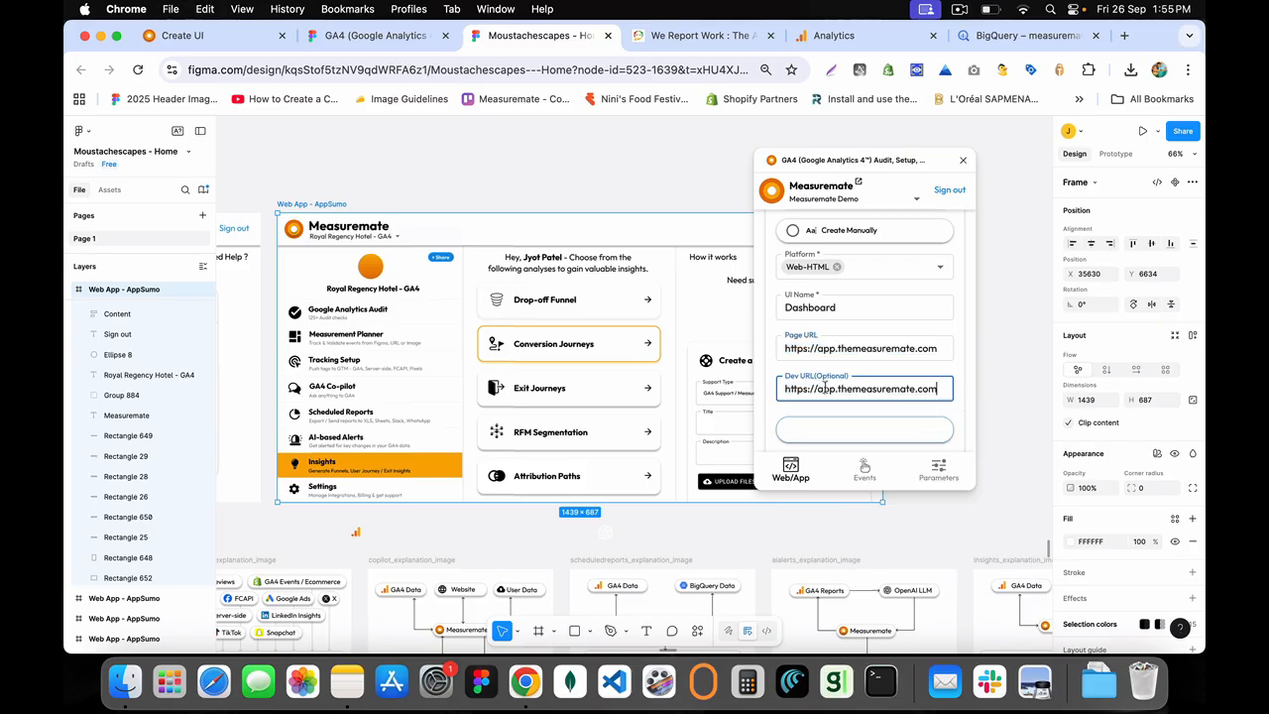
scroll(817, 386, down, 3)
scroll(808, 386, down, 2)
click(866, 421)
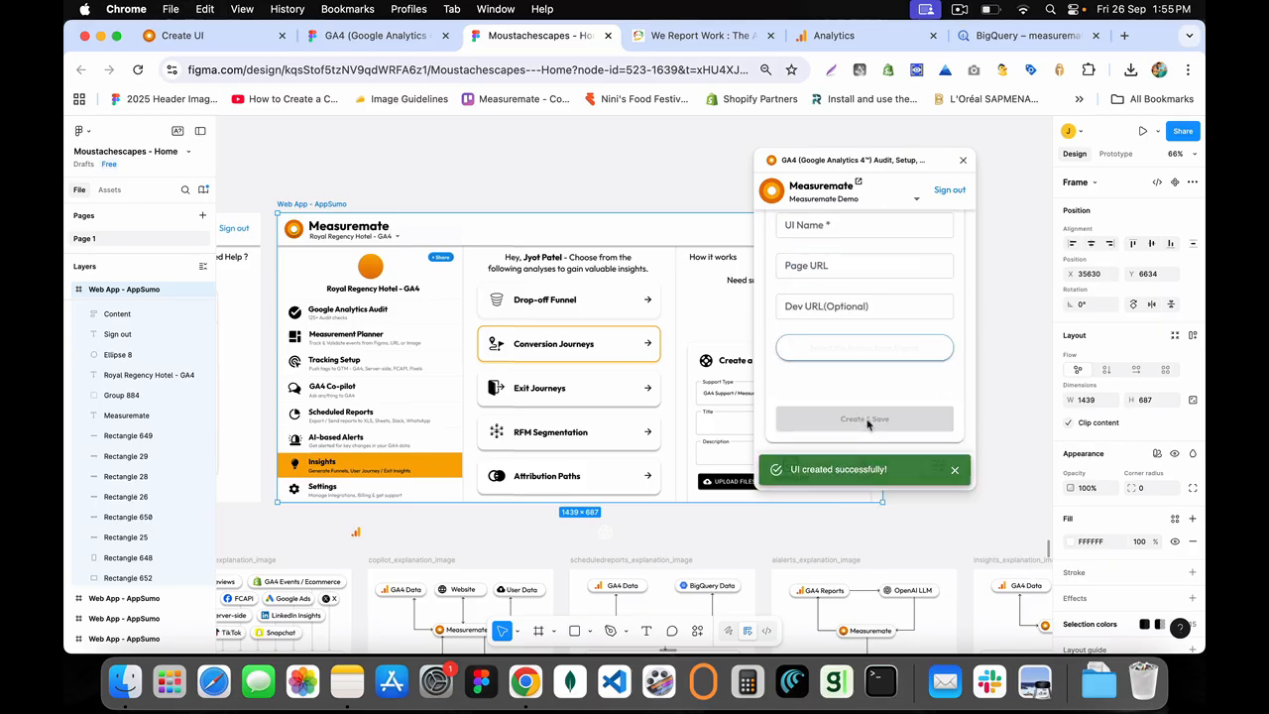
click(953, 469)
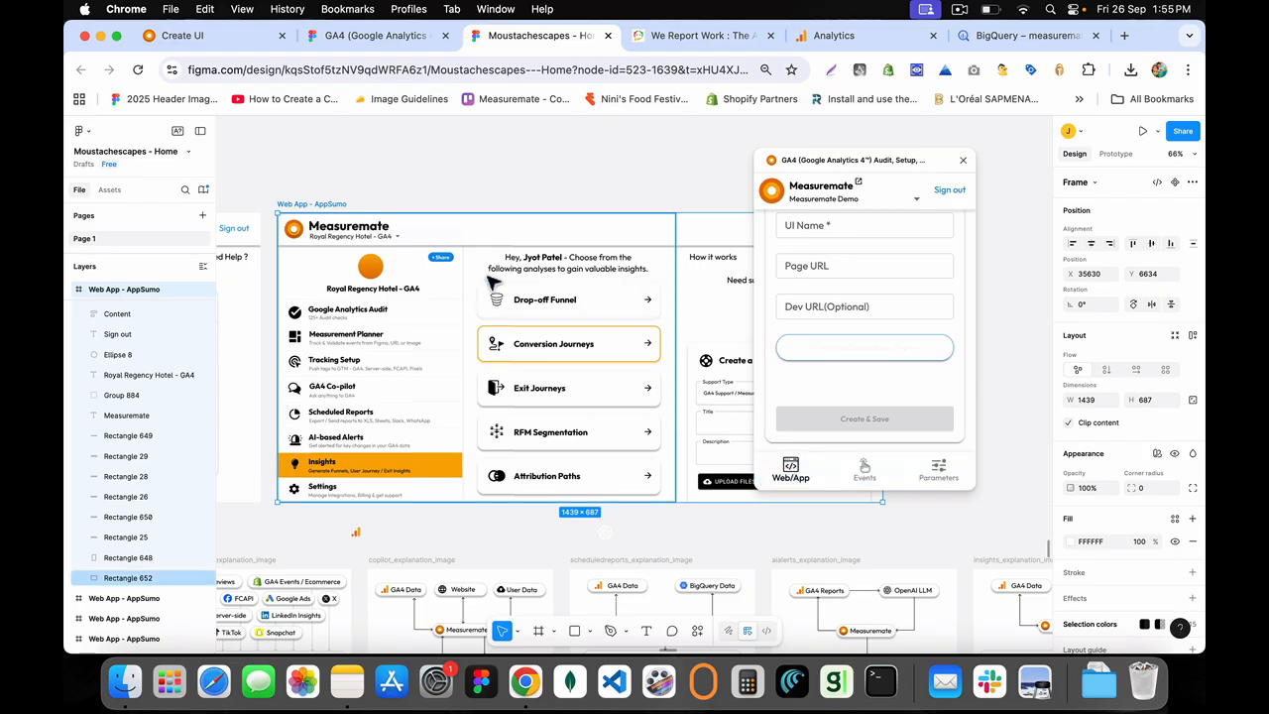
Close the Figma plugin and its community page, and return to the Measuremate web app
click(962, 160)
scroll(590, 252, up, 3)
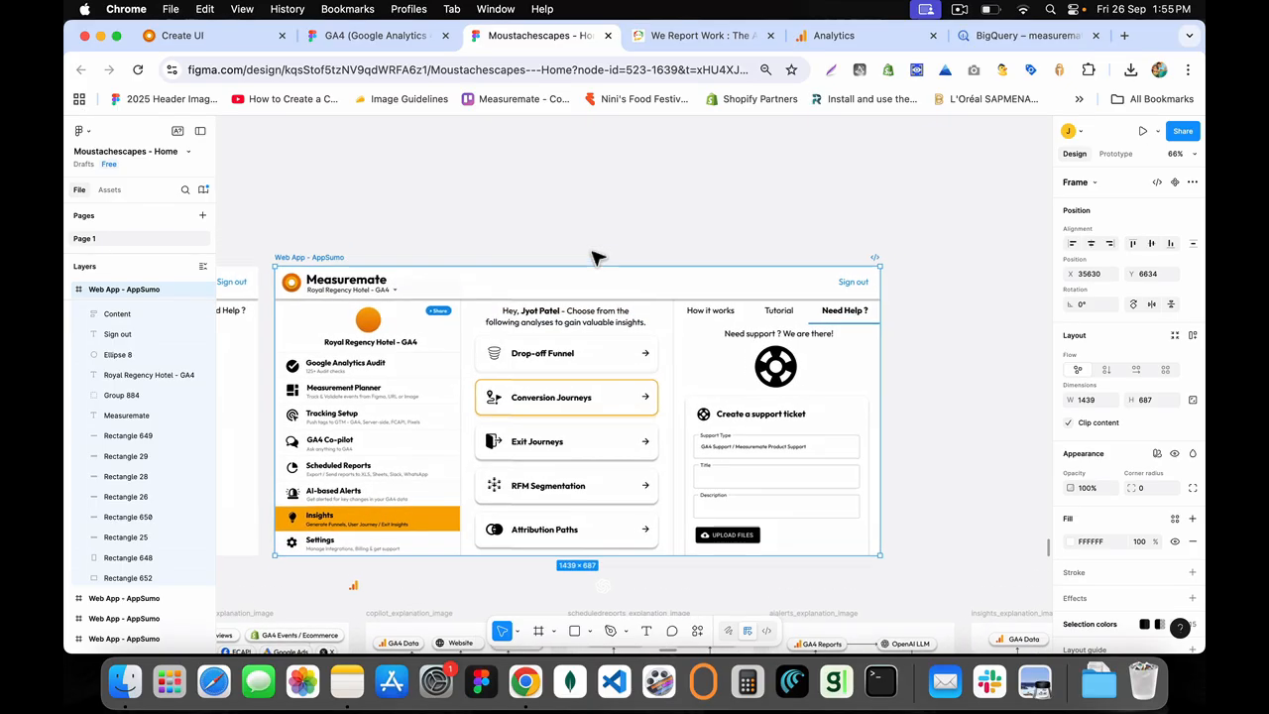
click(364, 37)
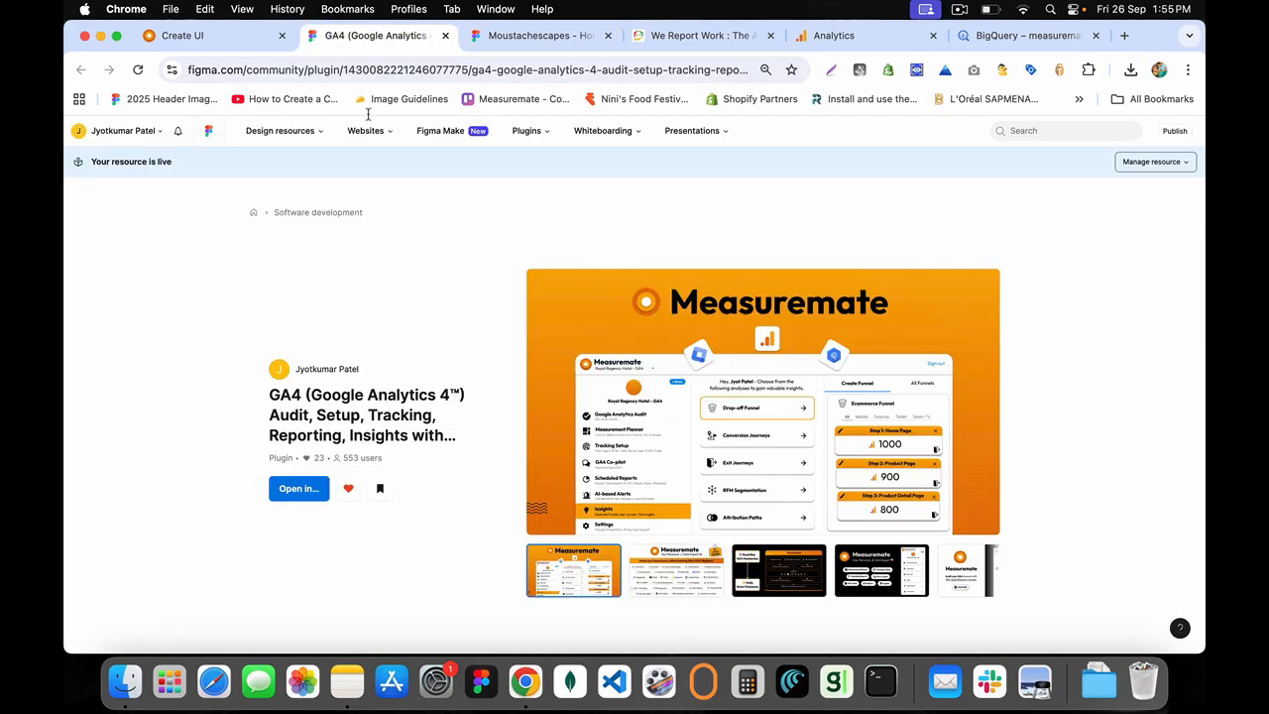
click(445, 35)
click(212, 43)
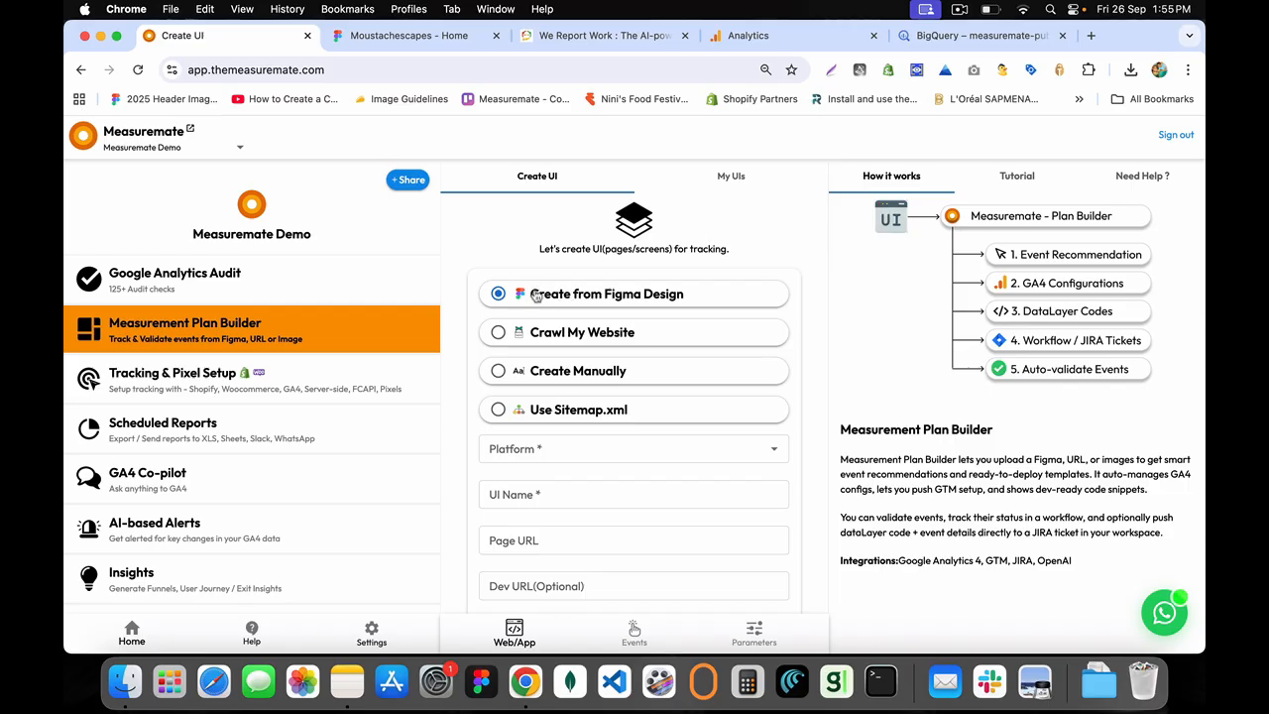
Find the Dashboard UI in the project's list of UIs and open it for editing
click(721, 183)
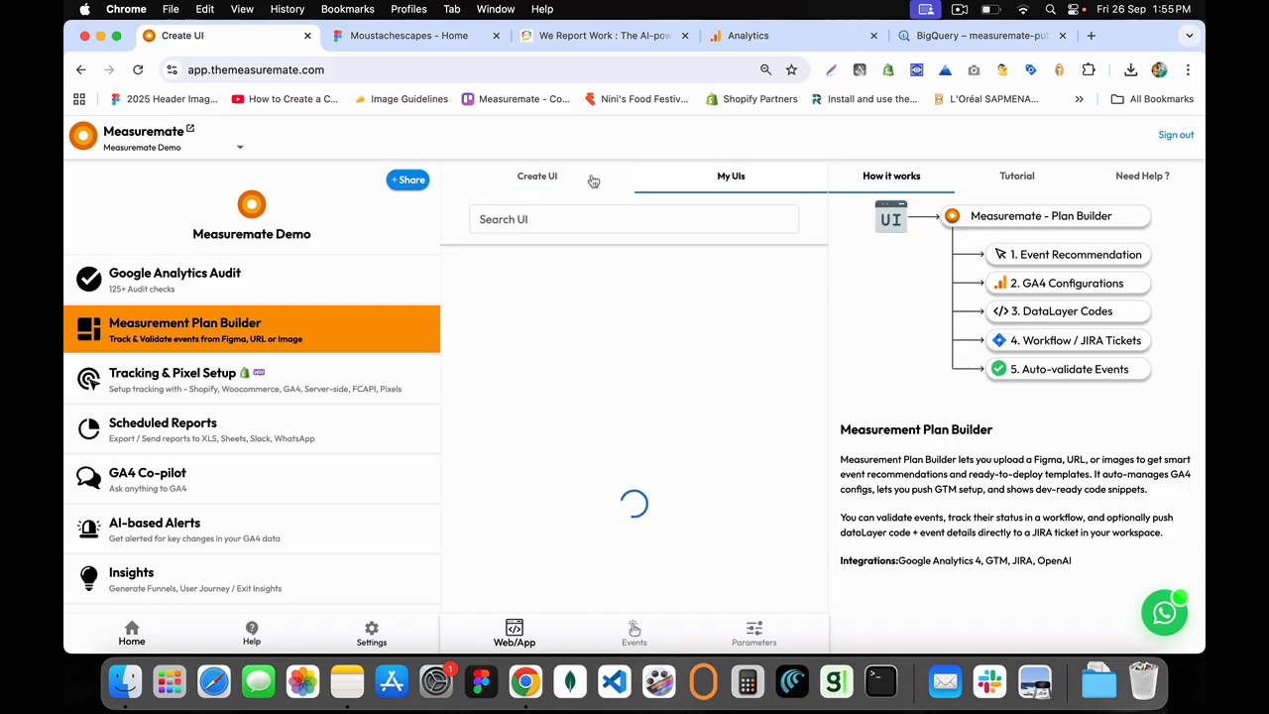
scroll(667, 423, down, 3)
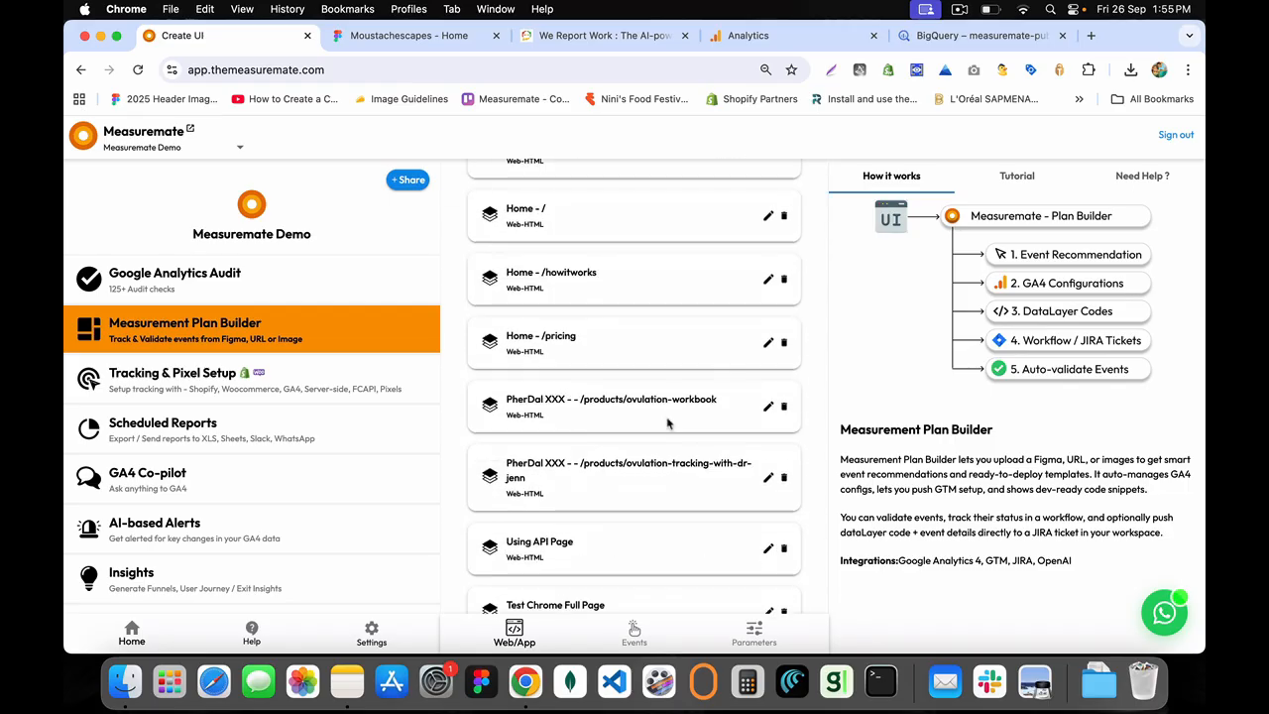
scroll(659, 364, down, 5)
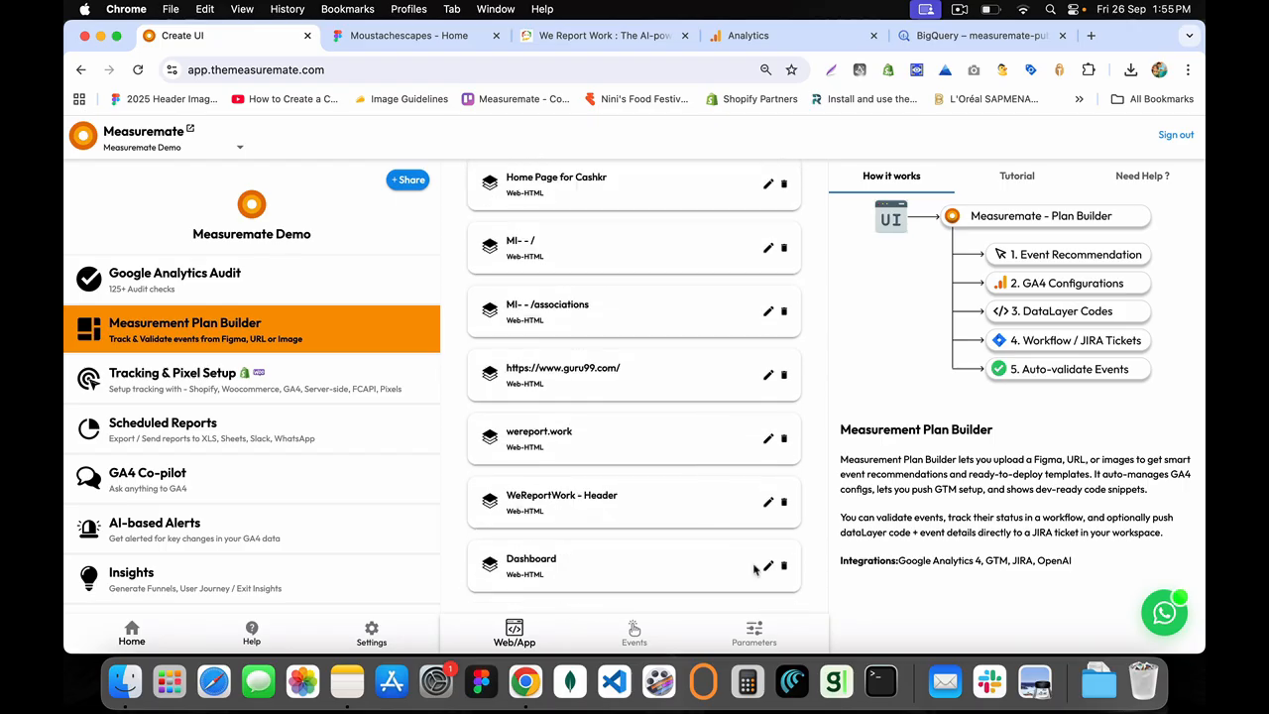
click(768, 565)
scroll(645, 297, up, 3)
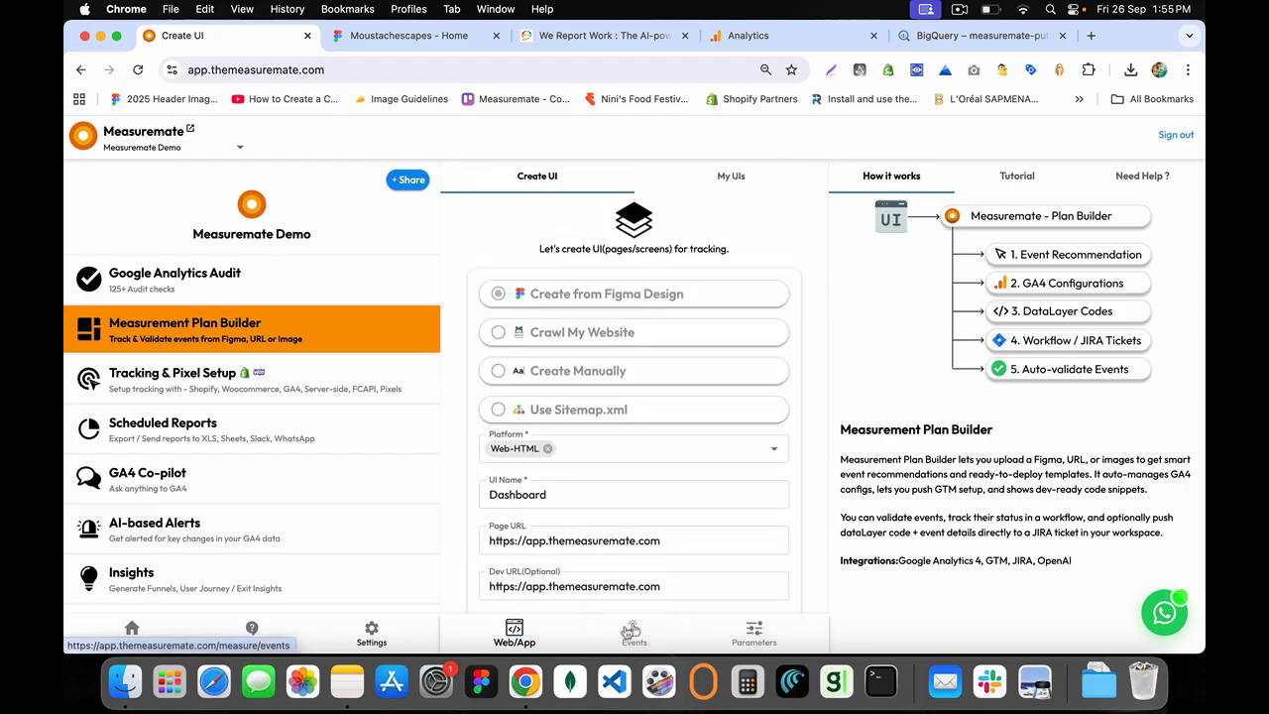
Load the saved events of the Home Page UI and examine the validation debug data of click_try_it_yourself
click(630, 631)
click(649, 288)
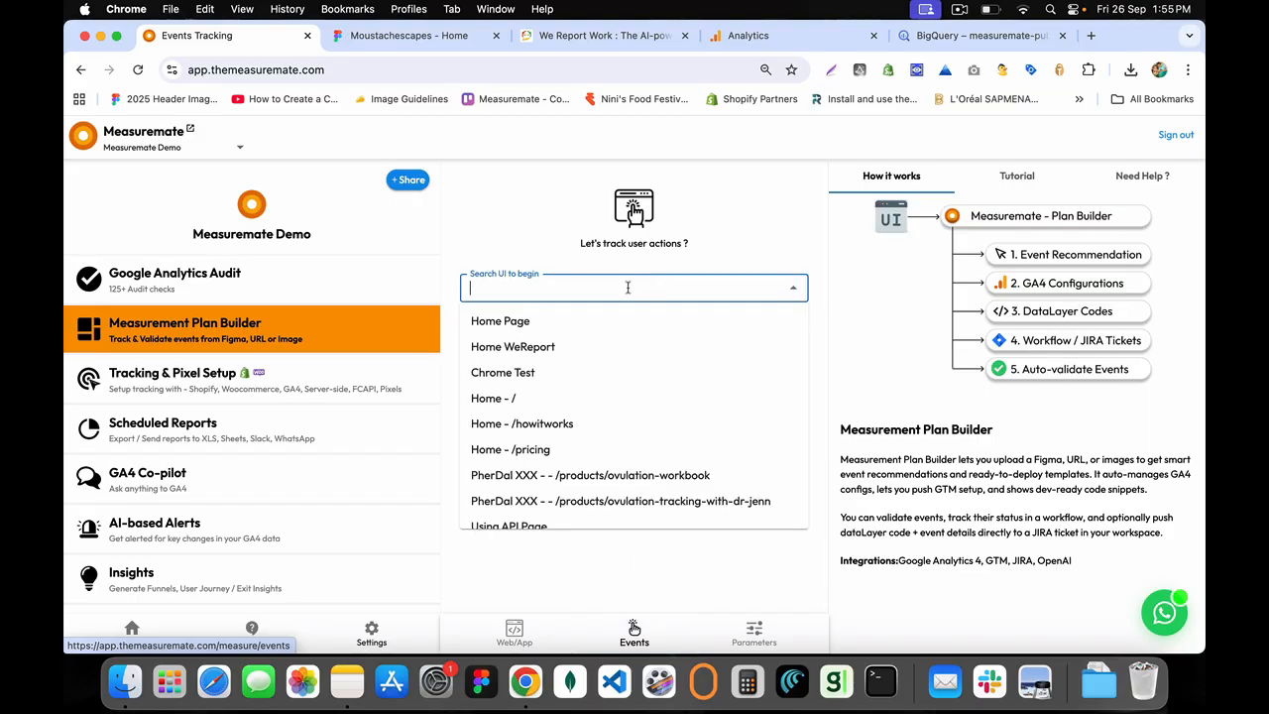
click(535, 320)
click(727, 180)
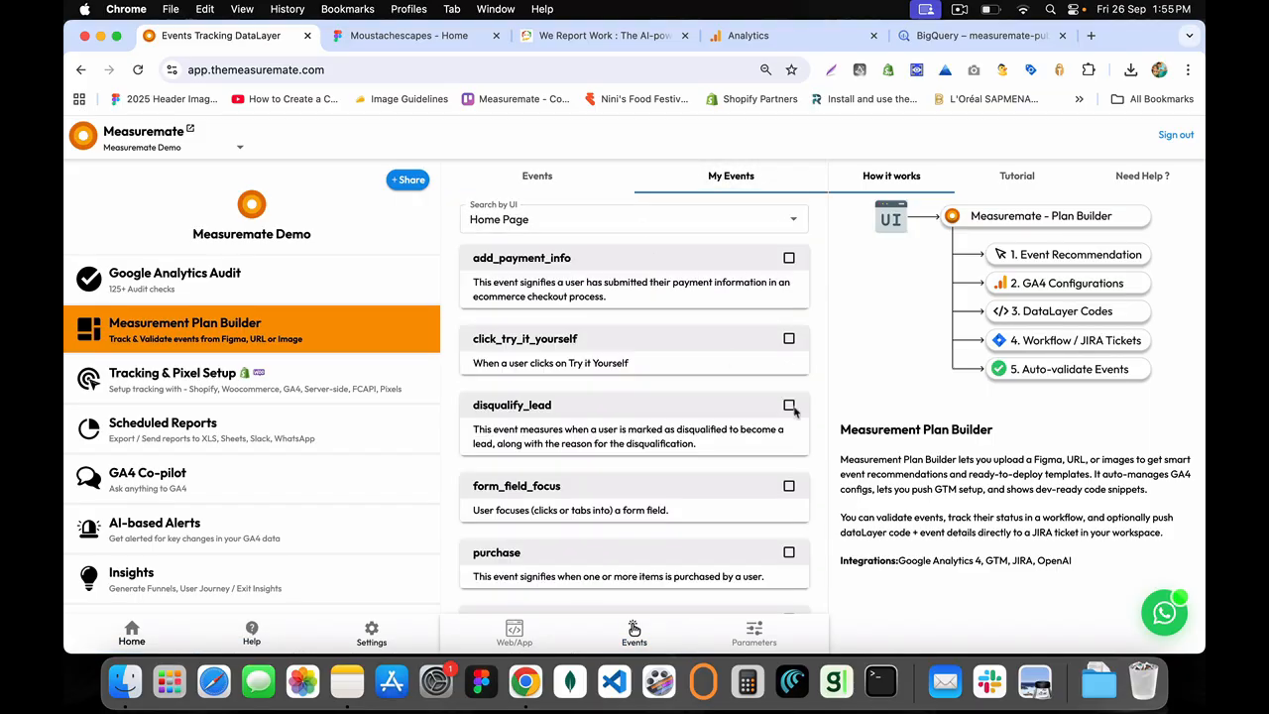
click(789, 340)
click(750, 393)
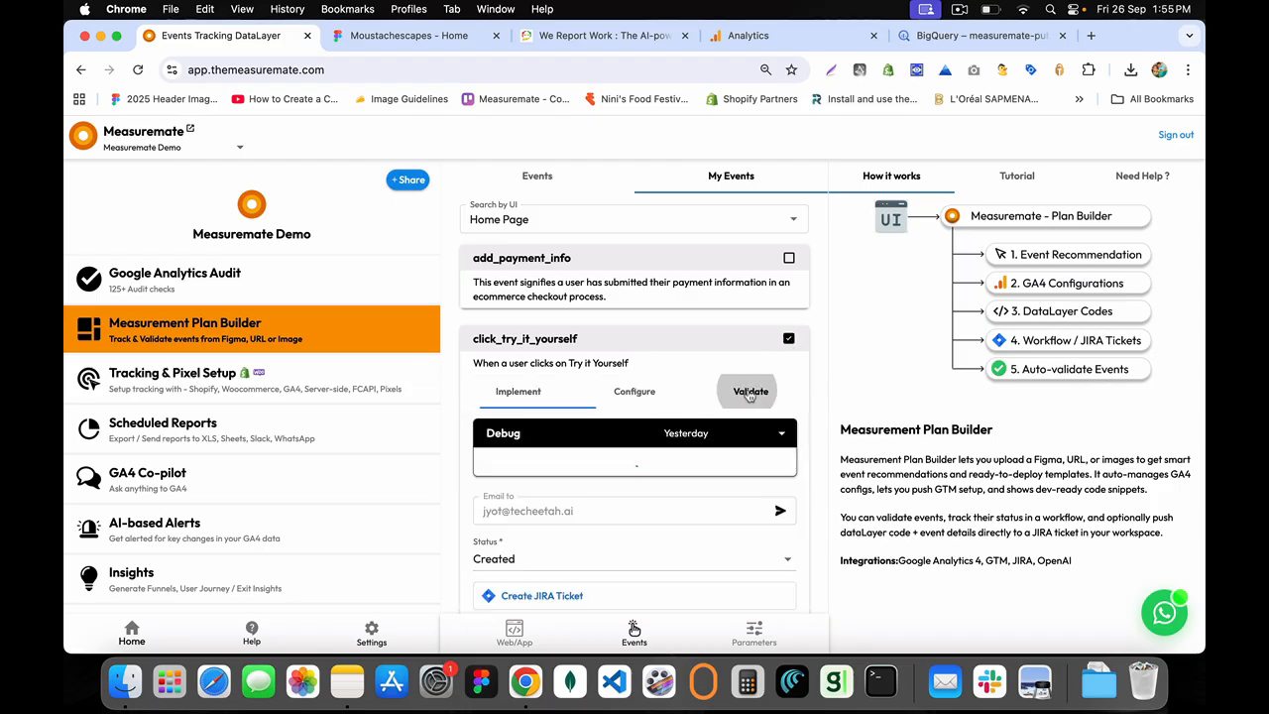
click(686, 433)
Show the click_try_it_yourself implementation code as iOS - Swift, highlight the snippet, and briefly compare it with the Figma file
click(518, 391)
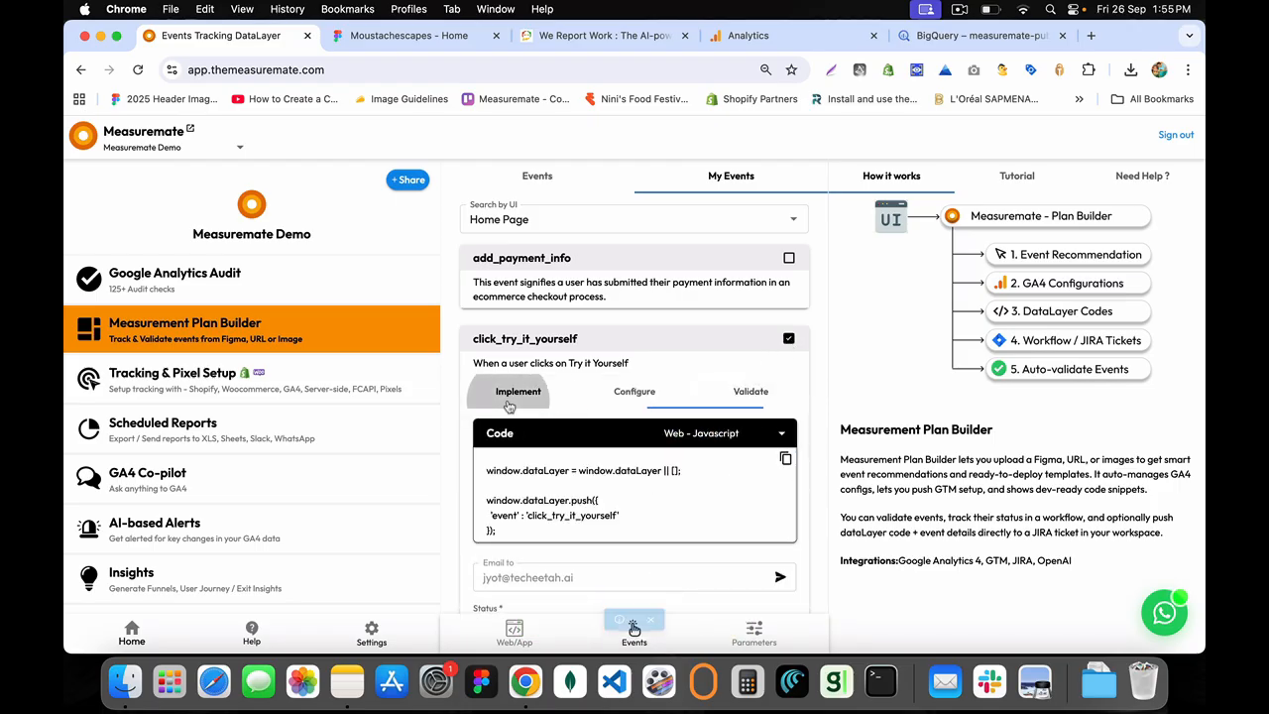
click(731, 430)
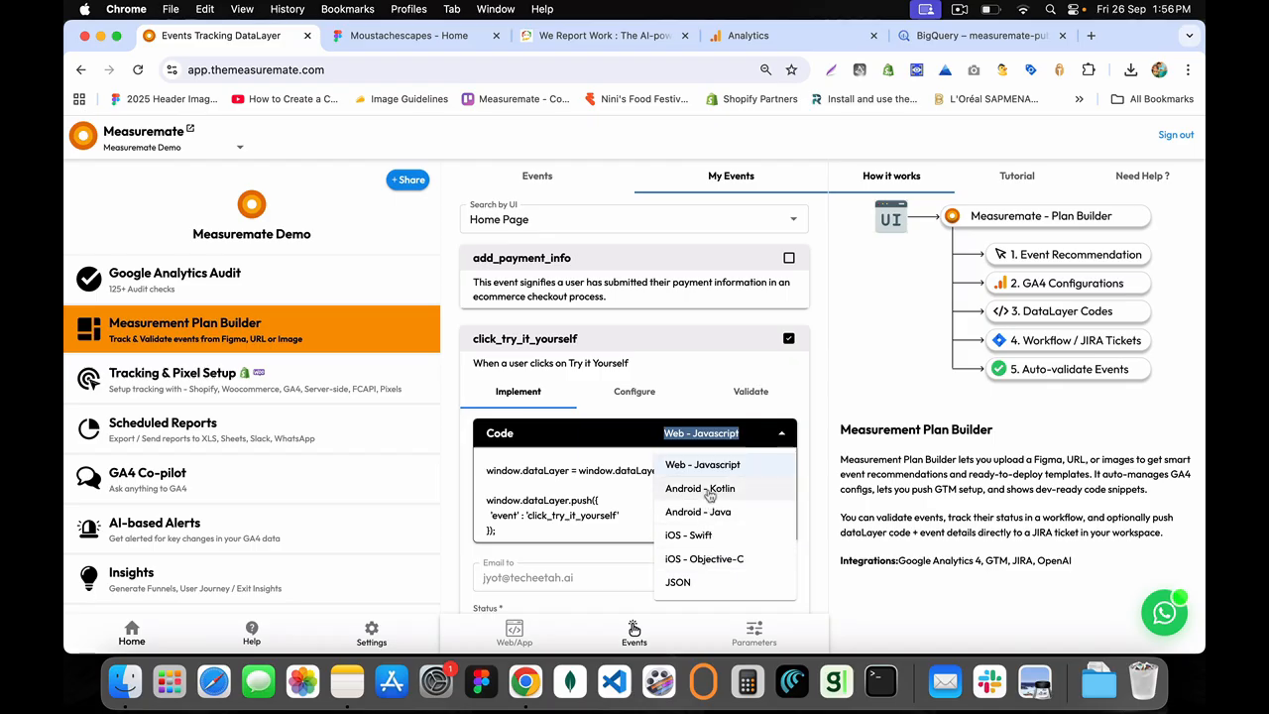
click(689, 535)
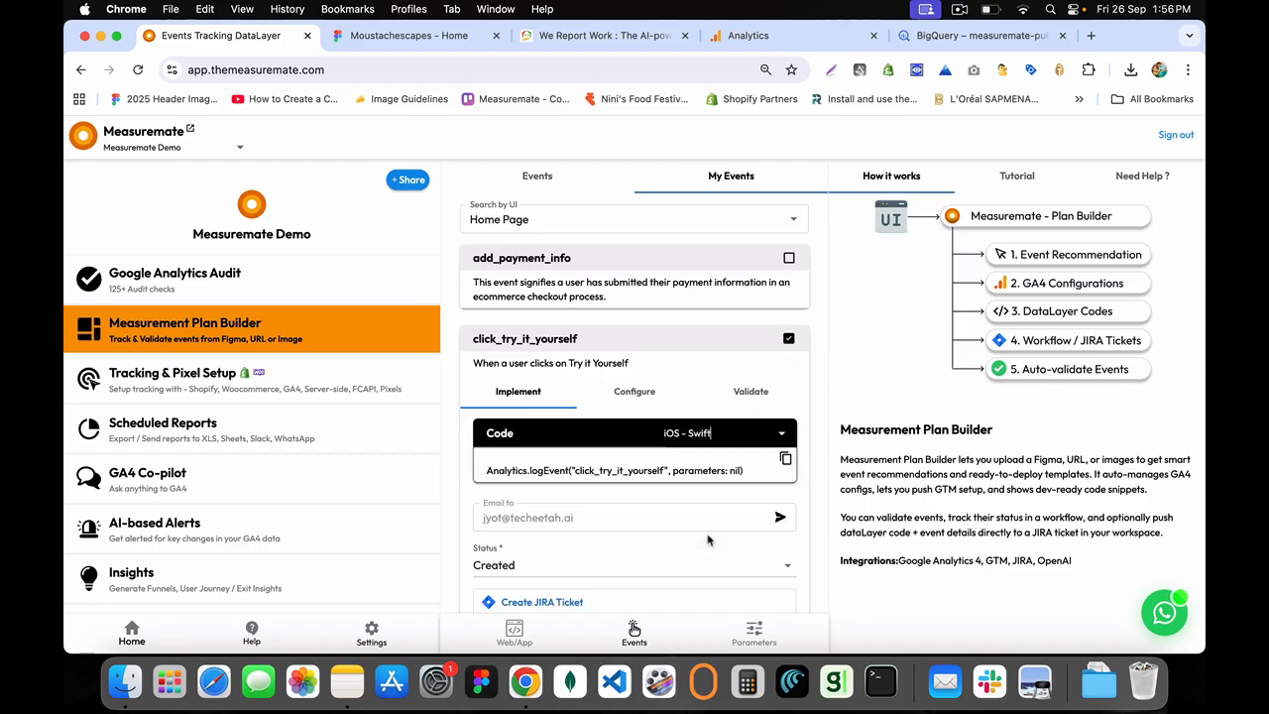
mouse_move(487, 470)
mouse_down()
mouse_move(745, 477)
mouse_move(744, 467)
mouse_move(485, 472)
mouse_up()
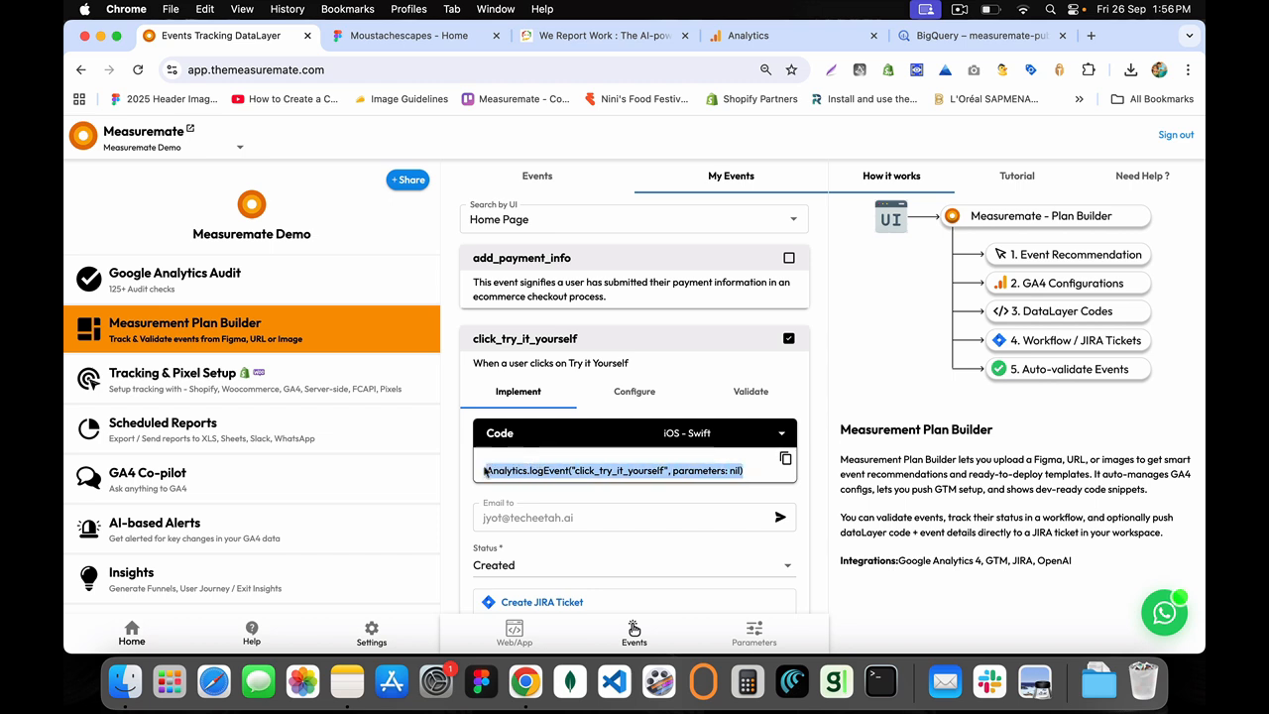
click(421, 36)
click(285, 35)
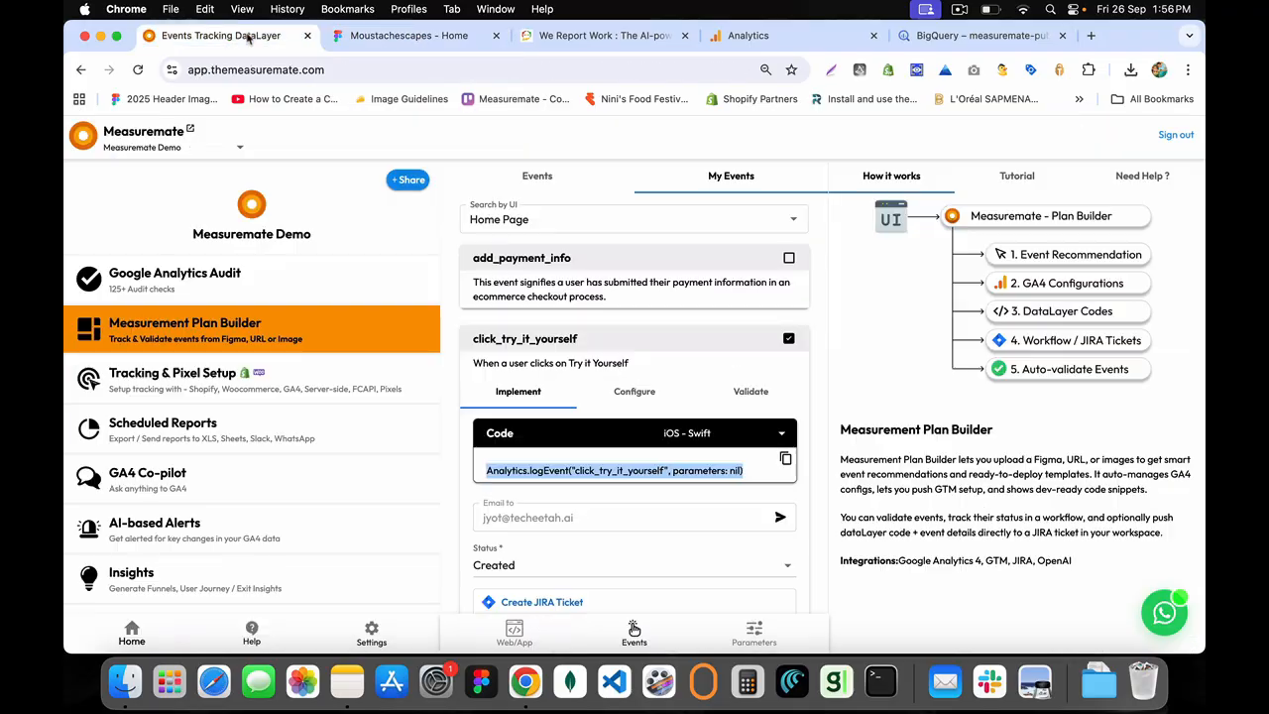
Start creating a UI in the Measurement Plan Builder and examine the Crawl My Website and Create Manually options
click(220, 323)
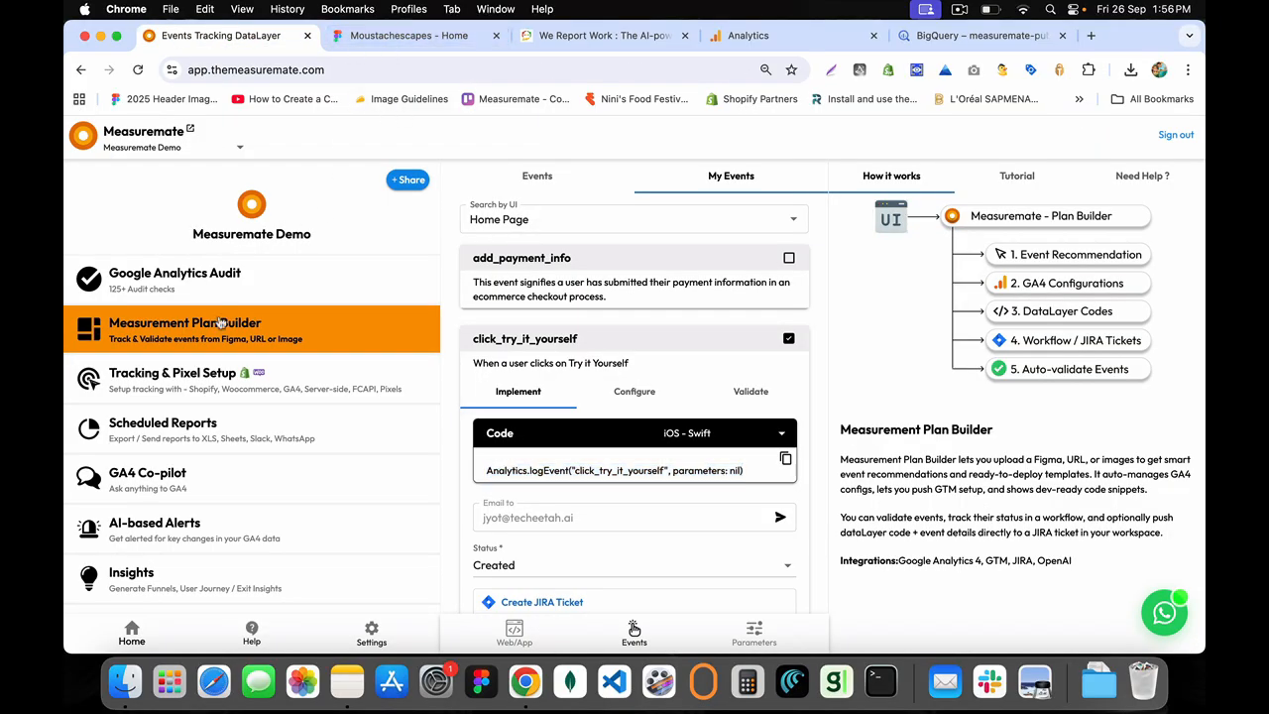
click(646, 467)
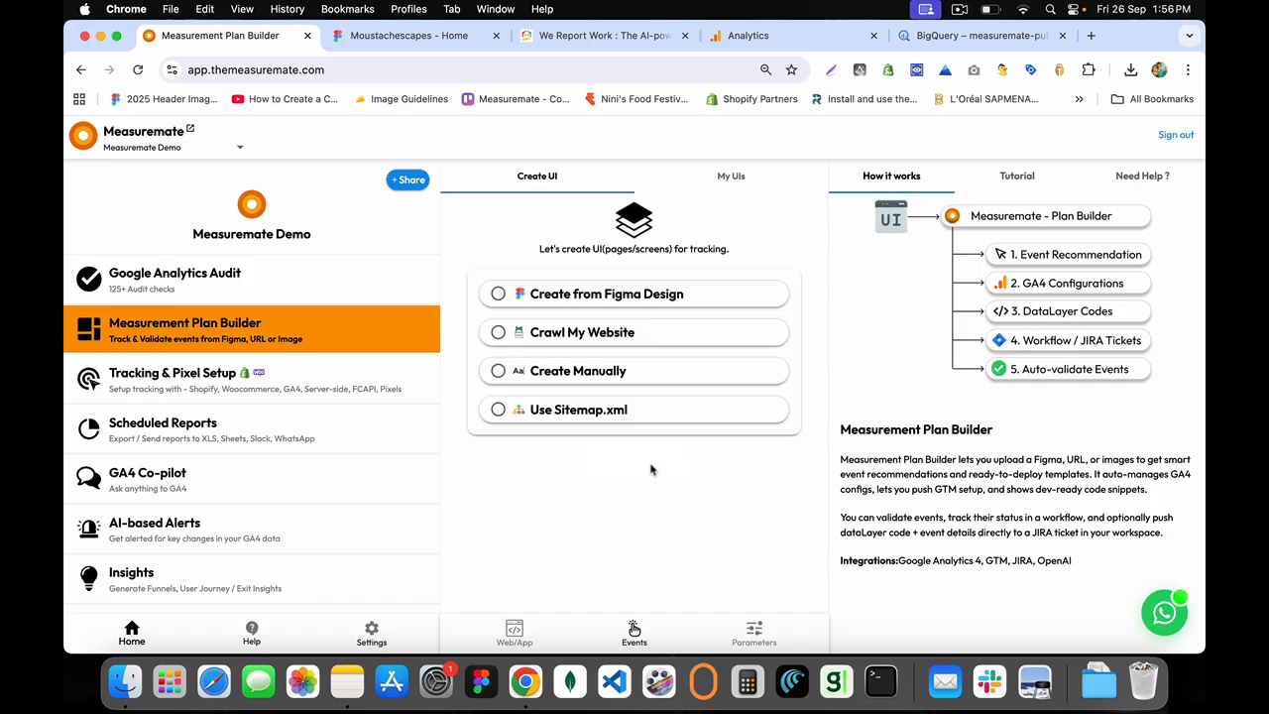
click(559, 338)
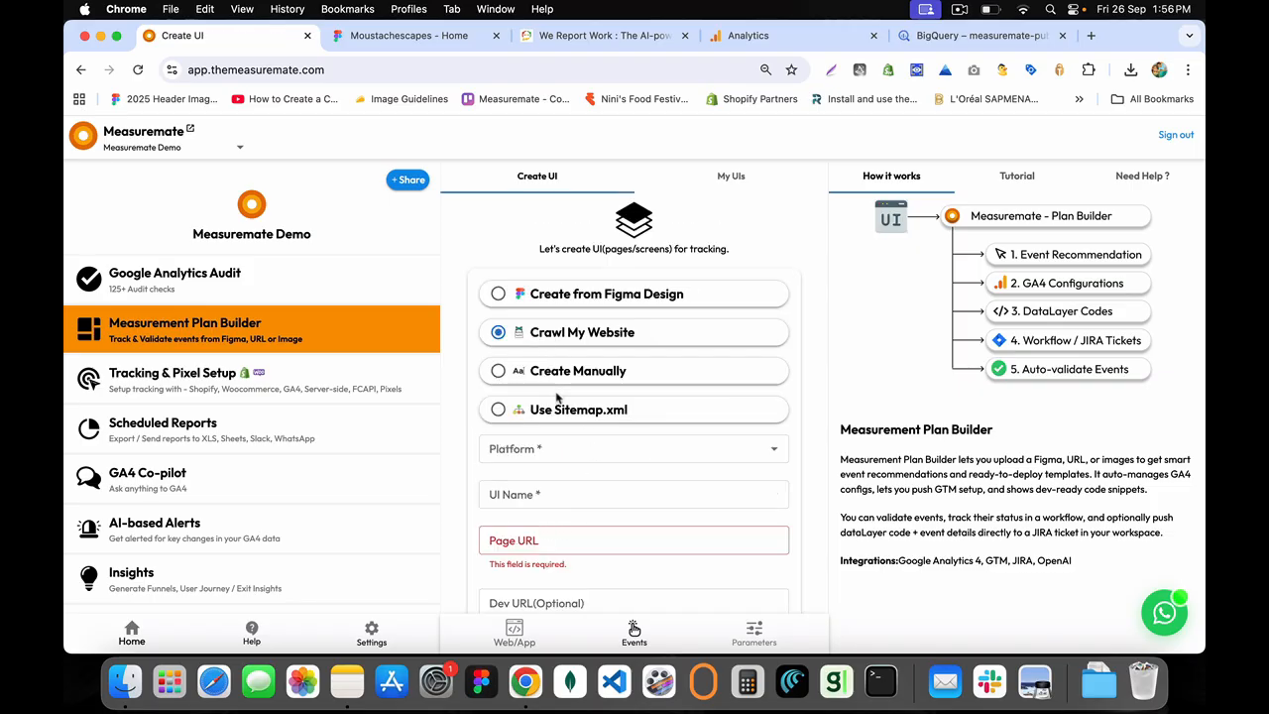
click(523, 368)
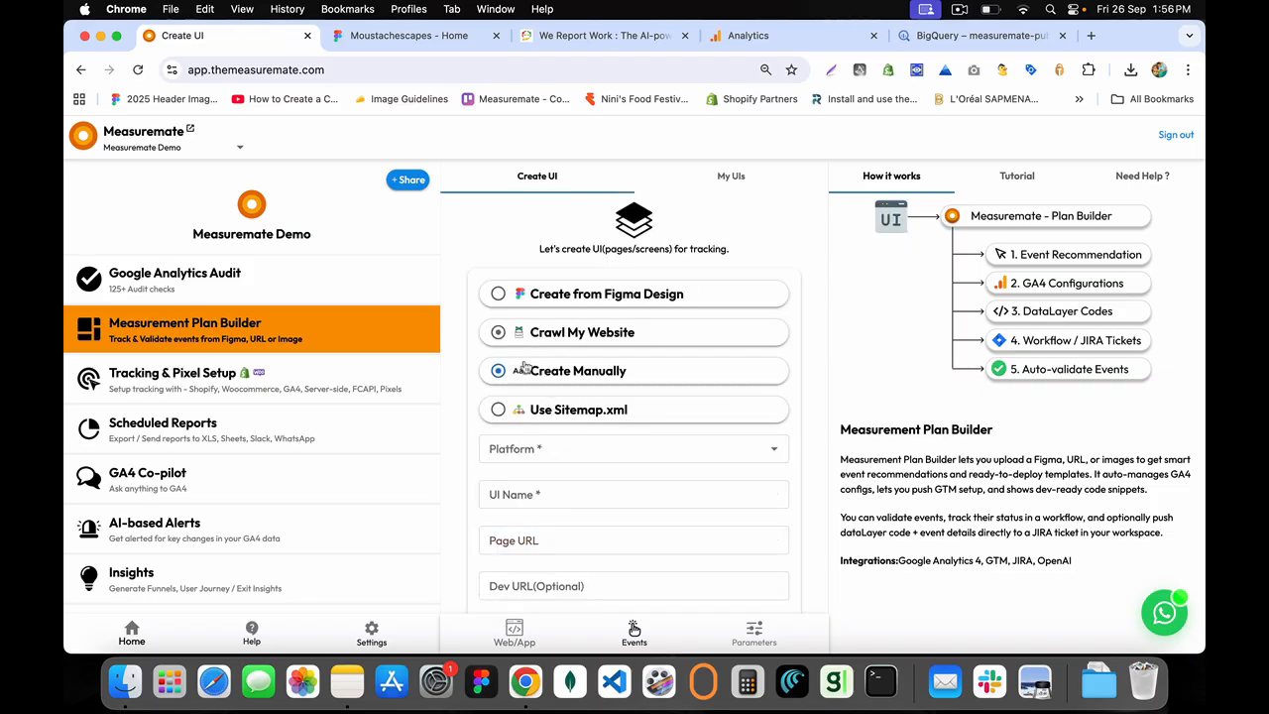
scroll(528, 476, down, 3)
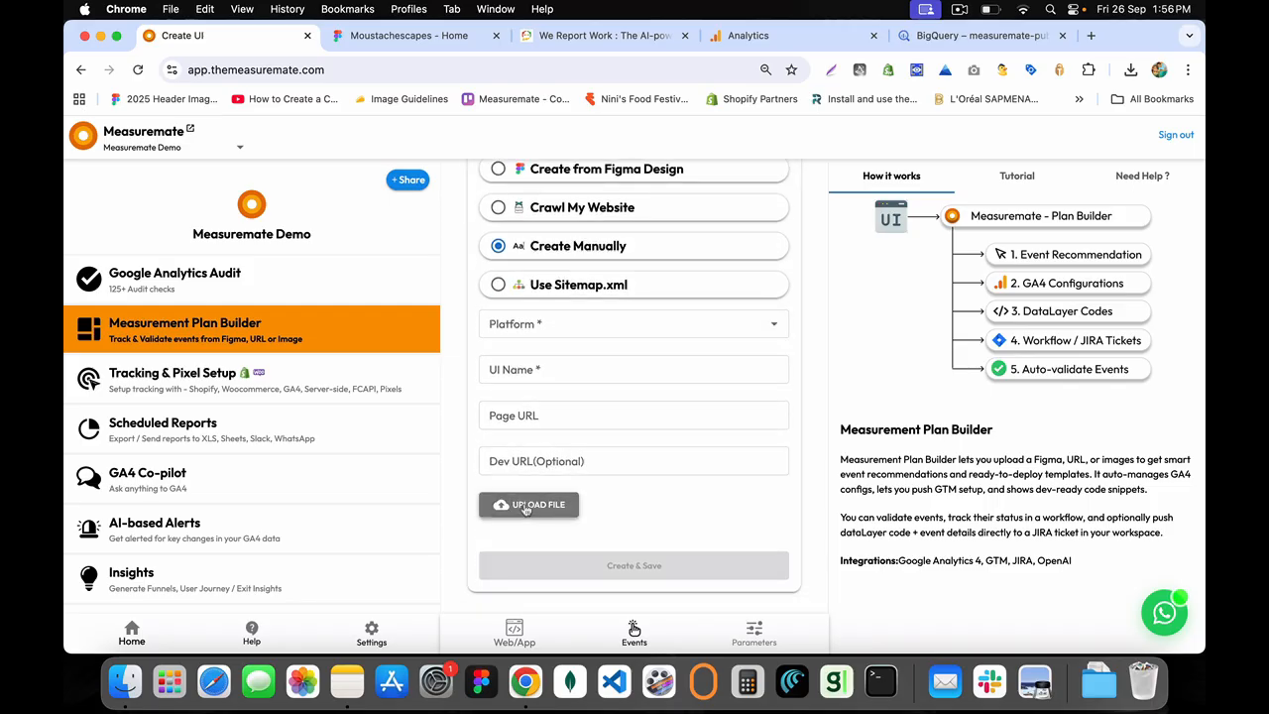
scroll(540, 396, up, 1)
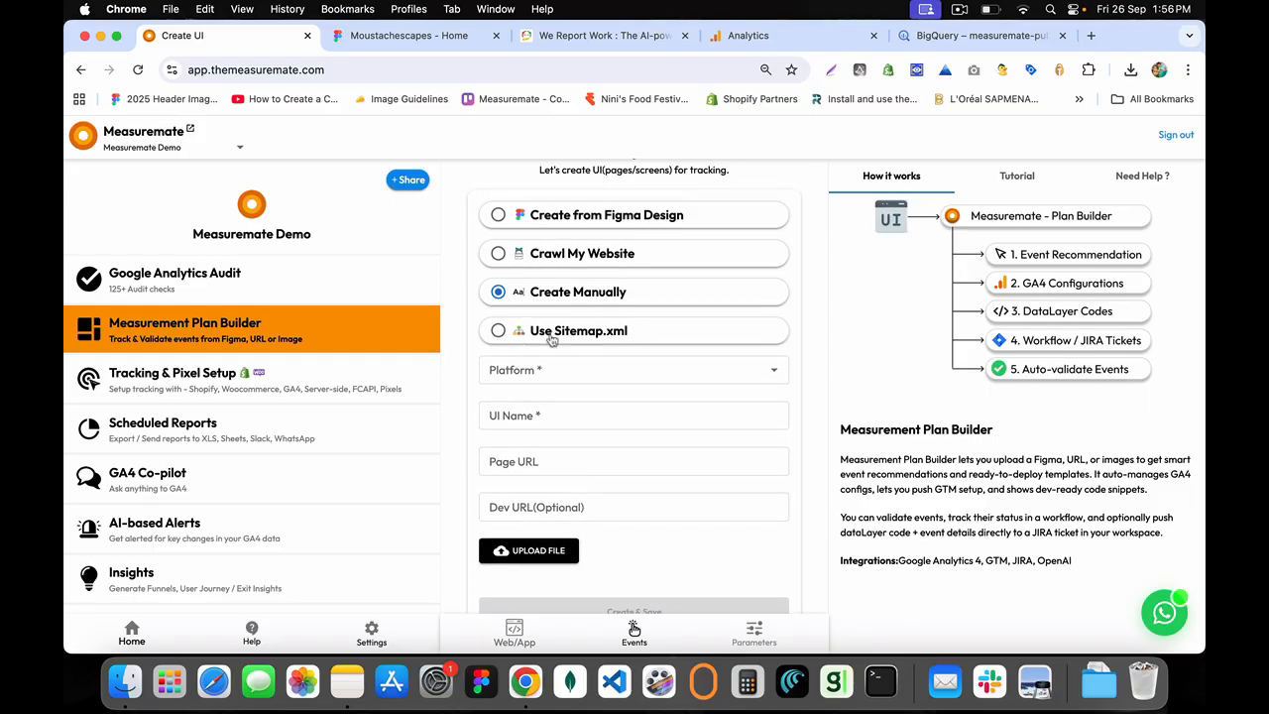
click(562, 335)
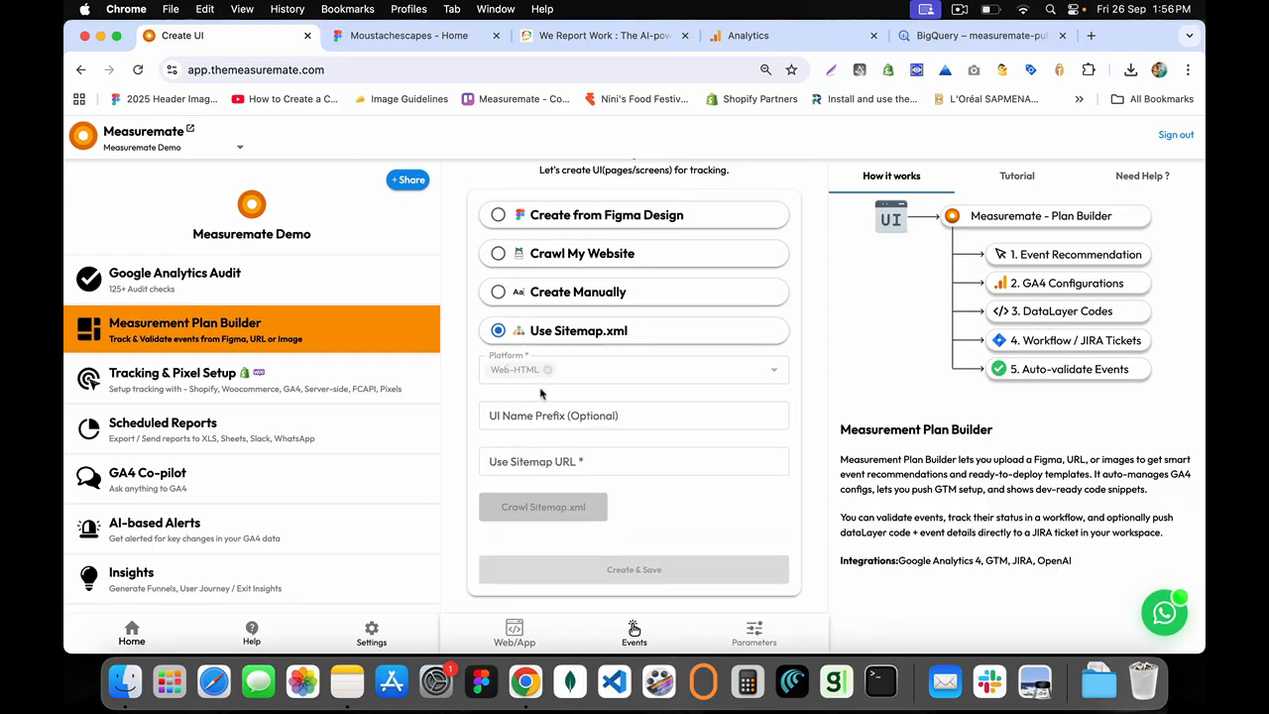
click(580, 417)
text(WRW)
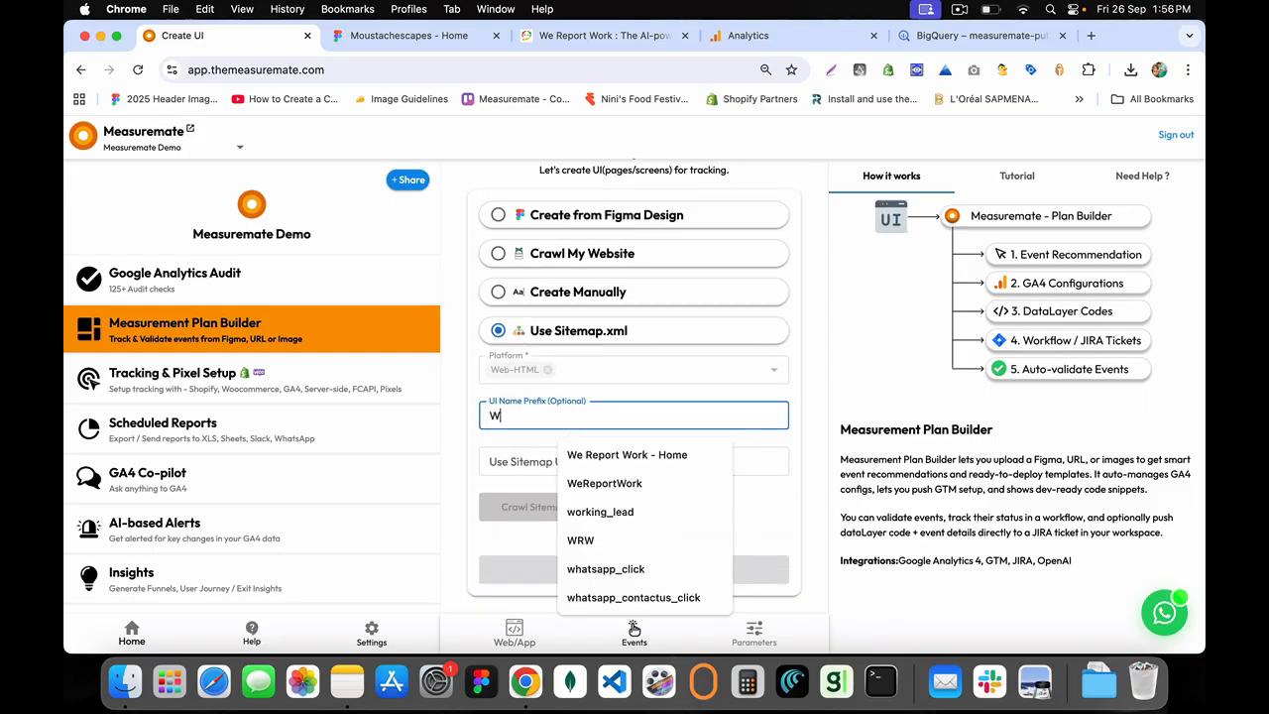
click(522, 463)
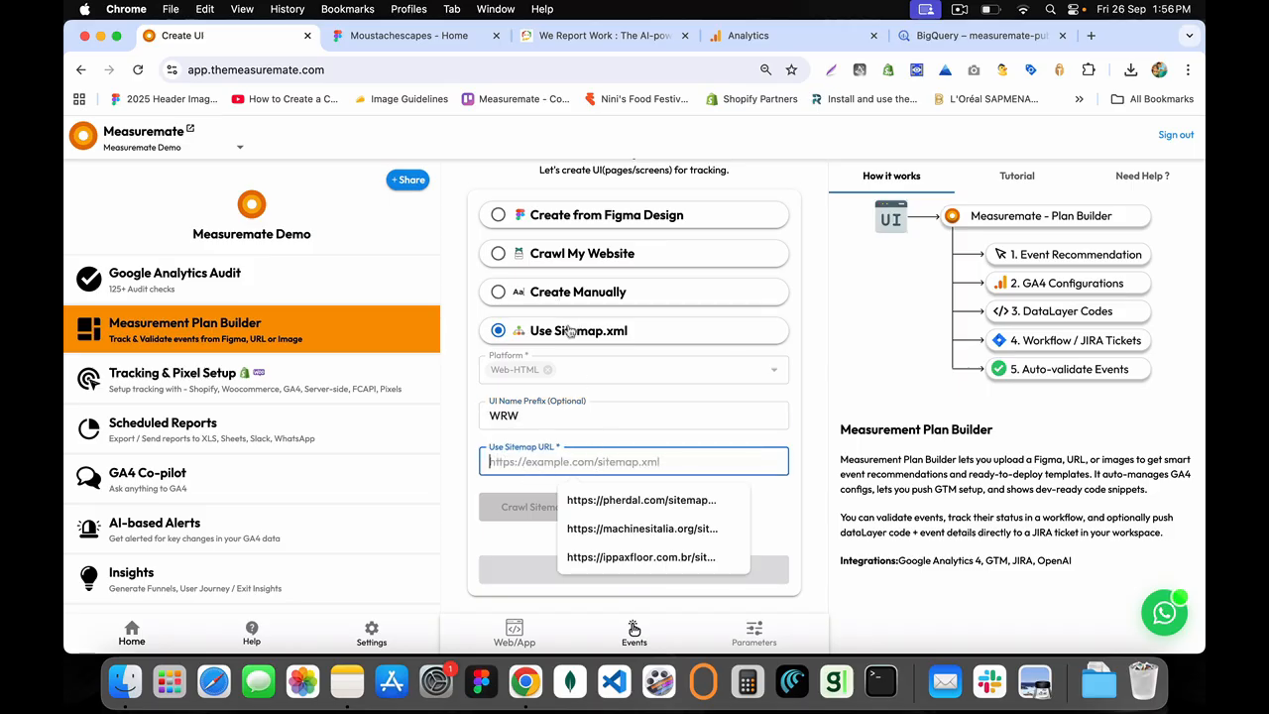
click(641, 501)
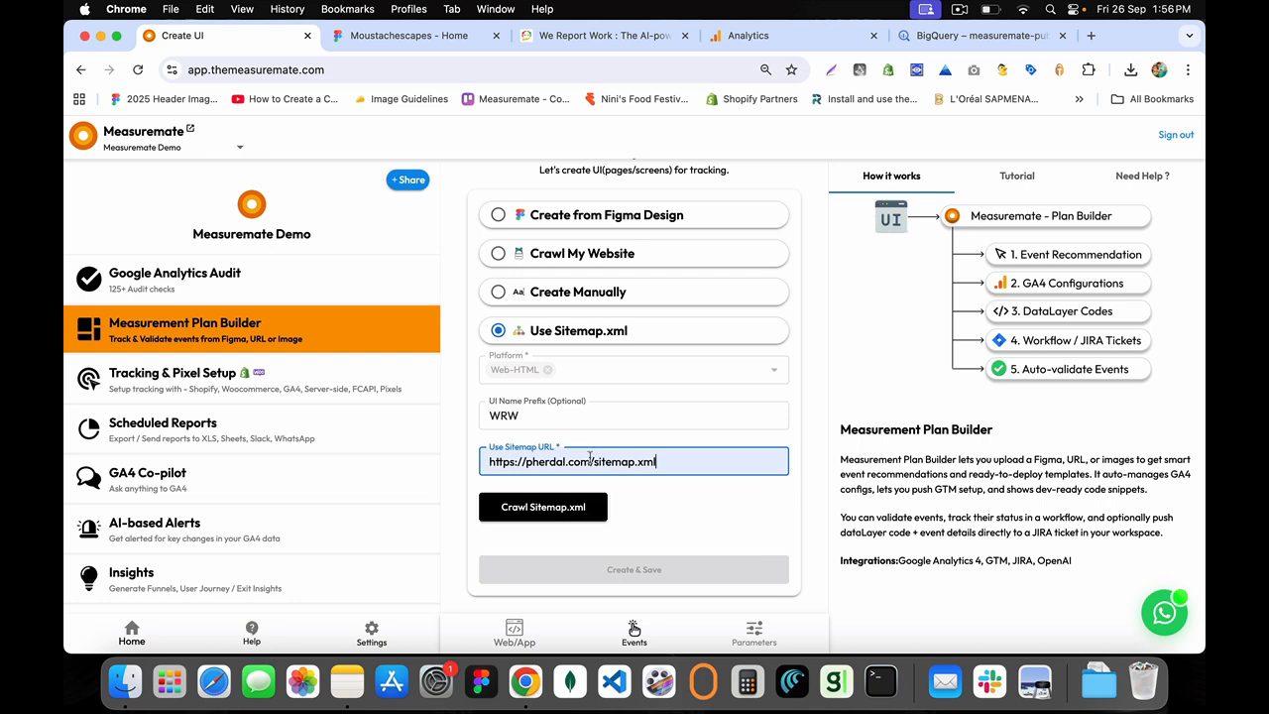
drag(595, 464, 655, 463)
click(555, 508)
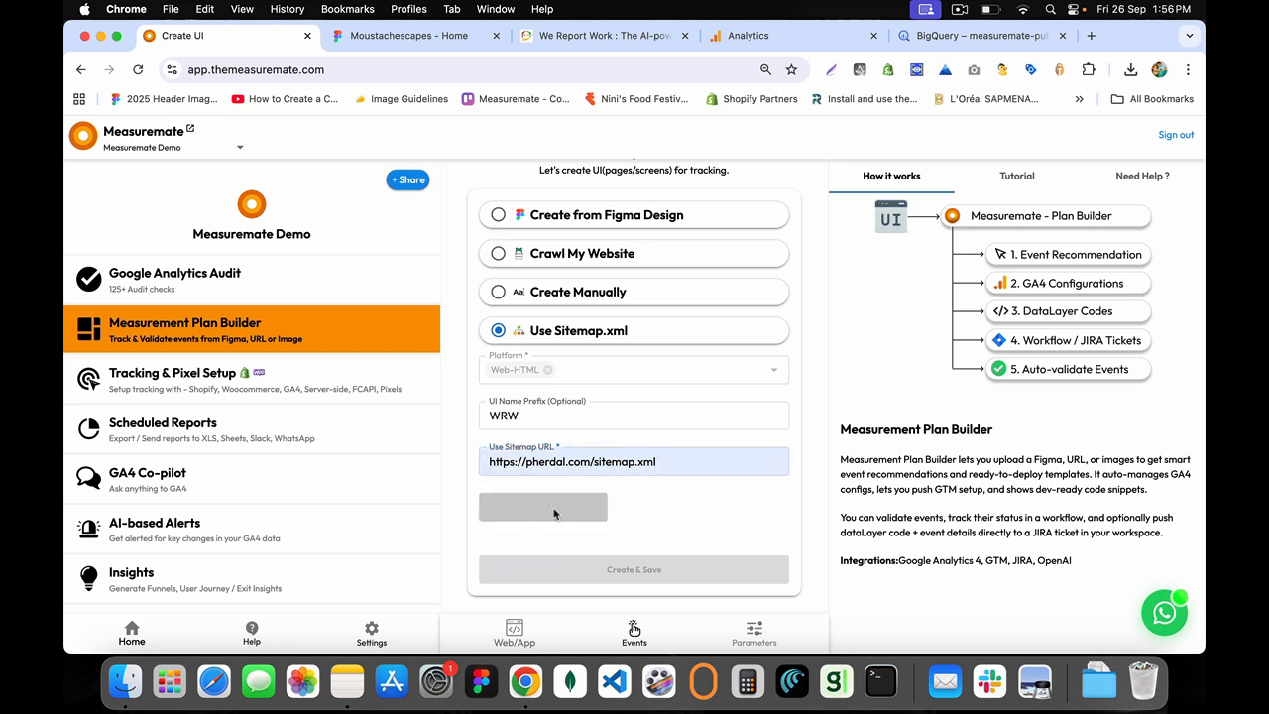
click(529, 551)
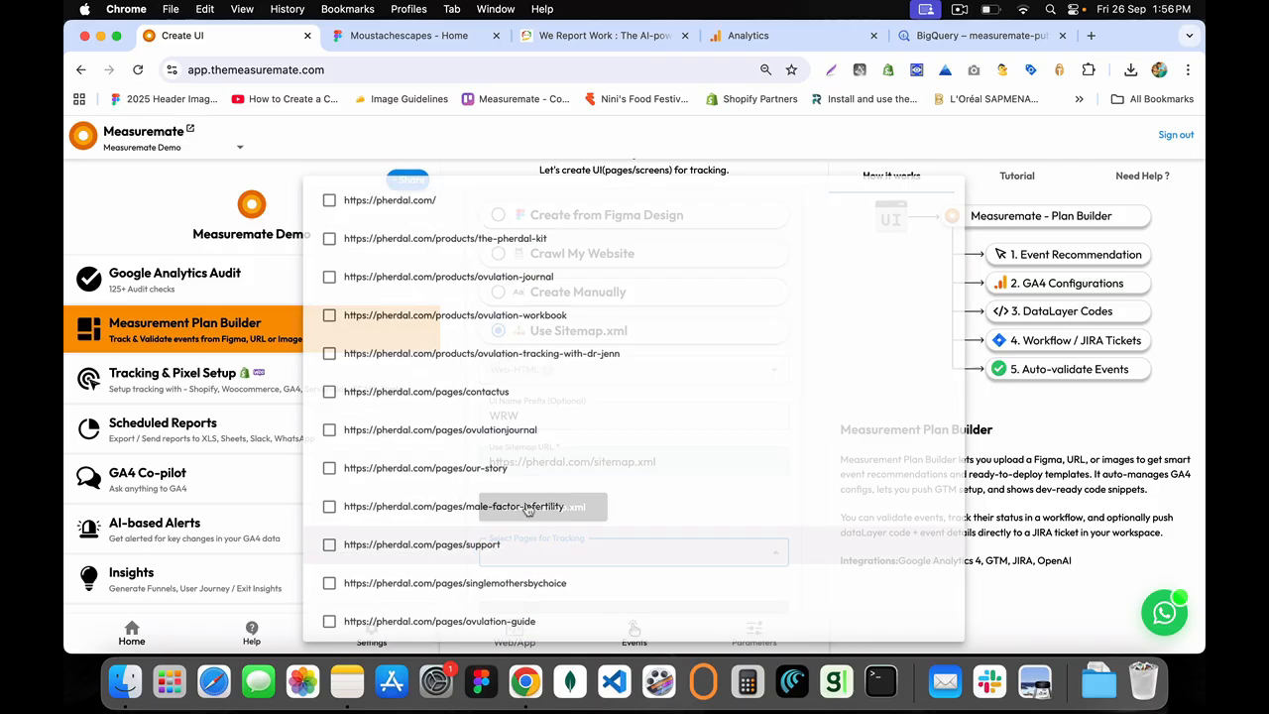
click(328, 198)
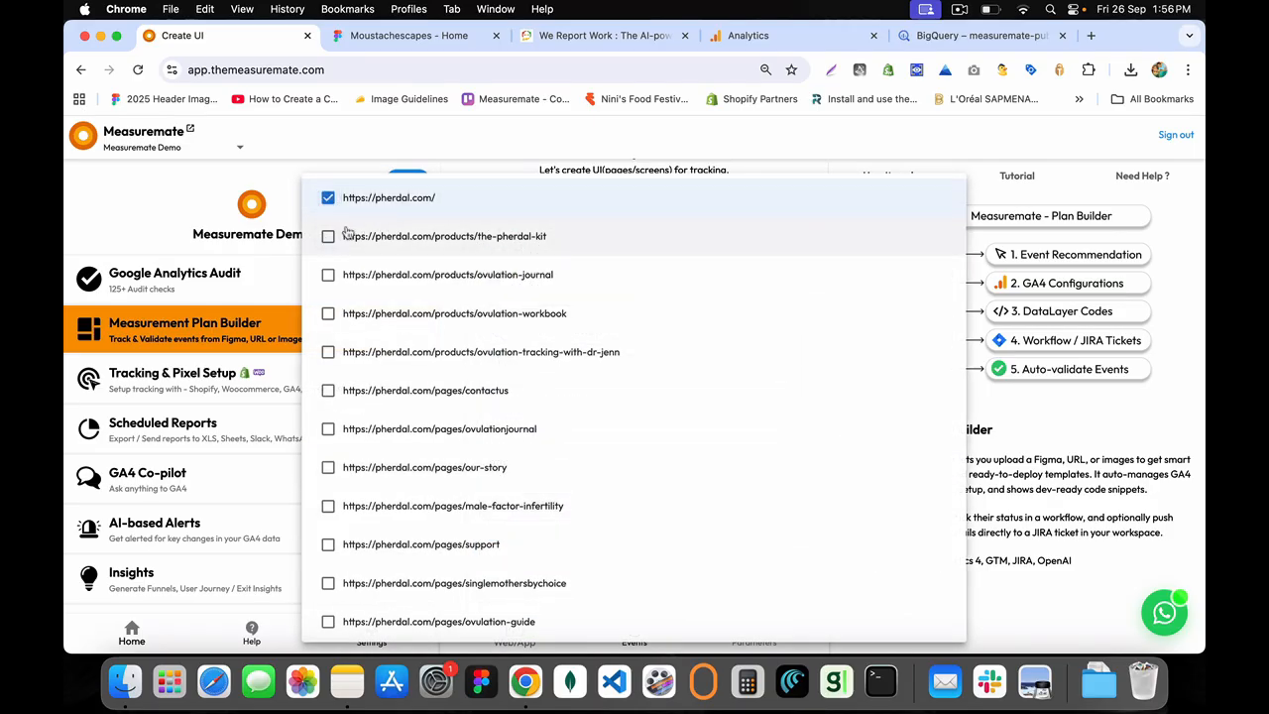
click(327, 238)
click(328, 314)
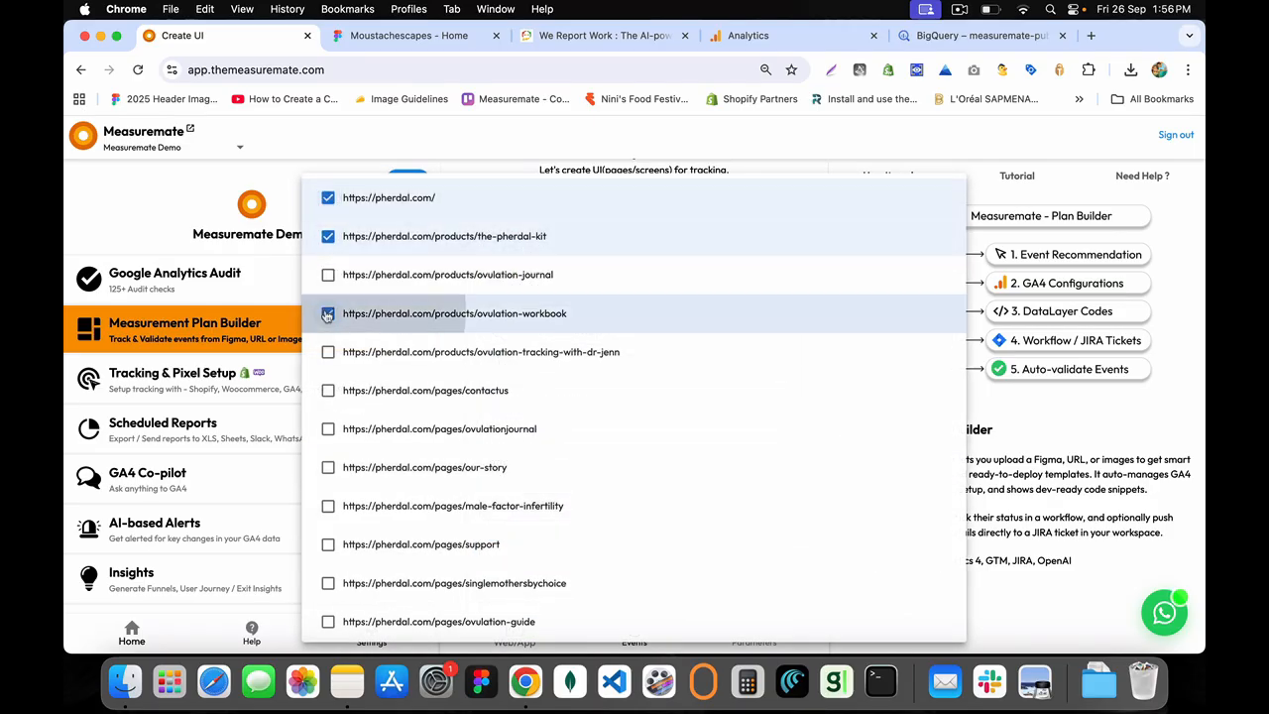
click(327, 275)
click(328, 198)
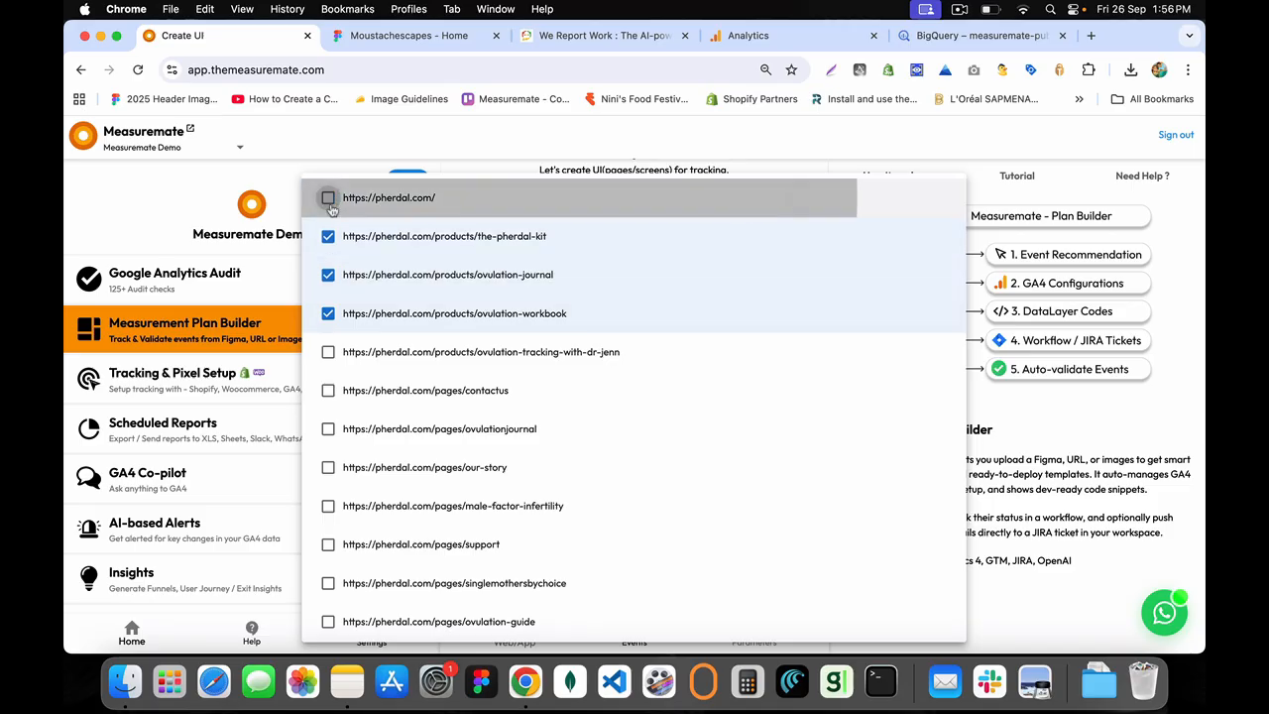
click(328, 238)
click(328, 276)
click(328, 314)
Choose only the blog page a-safe-and-clean-alternative-to-a-lube-launcher-for-conception for tracking, and create and save its UI
scroll(337, 495, down, 5)
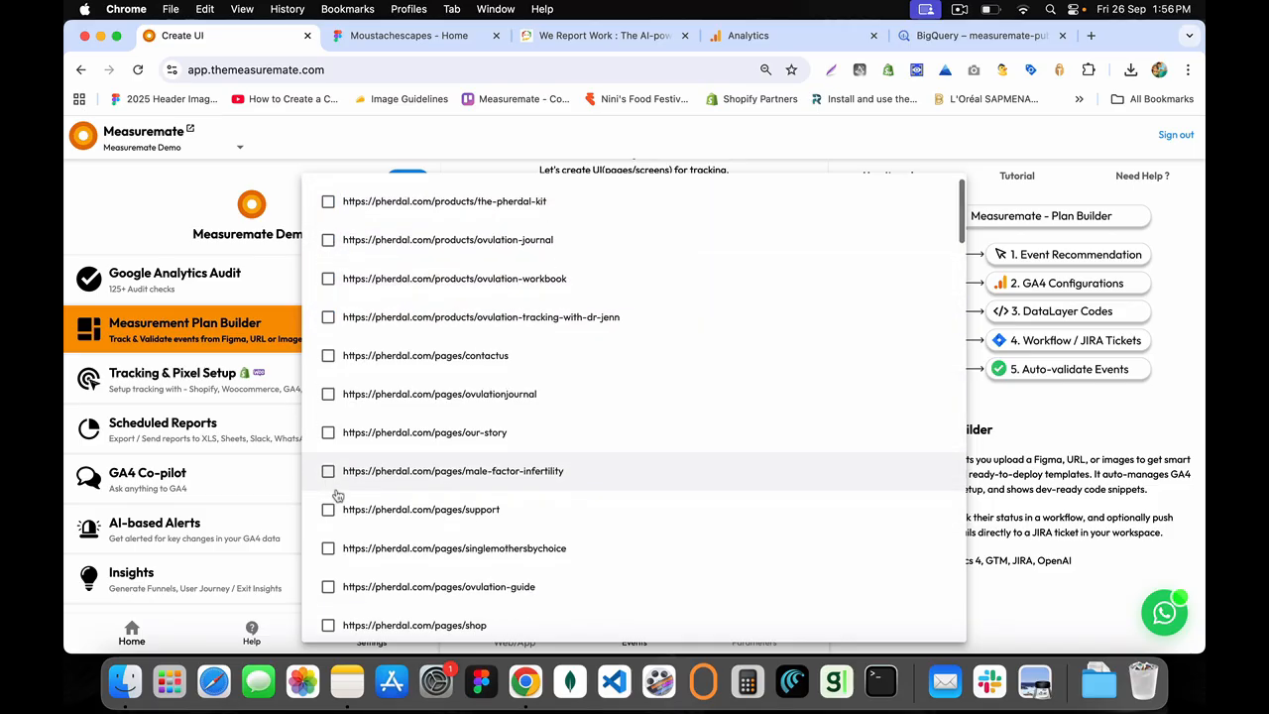
scroll(337, 494, down, 5)
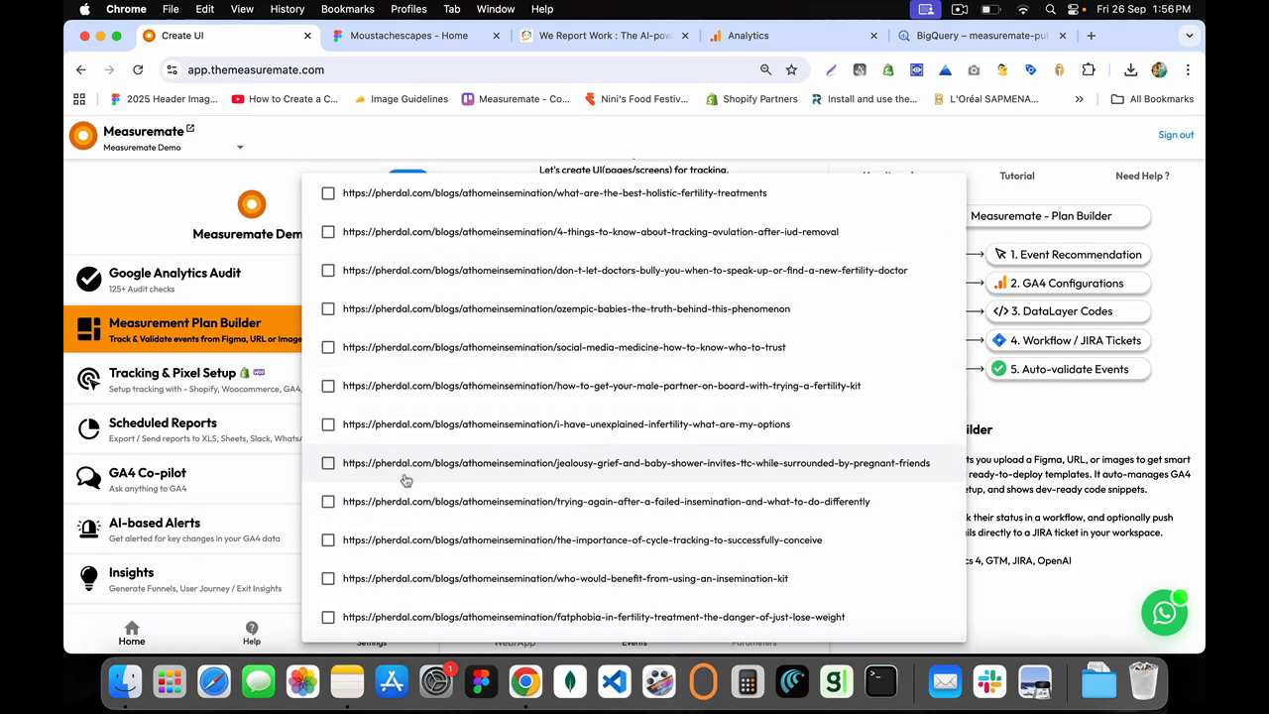
scroll(366, 258, up, 15)
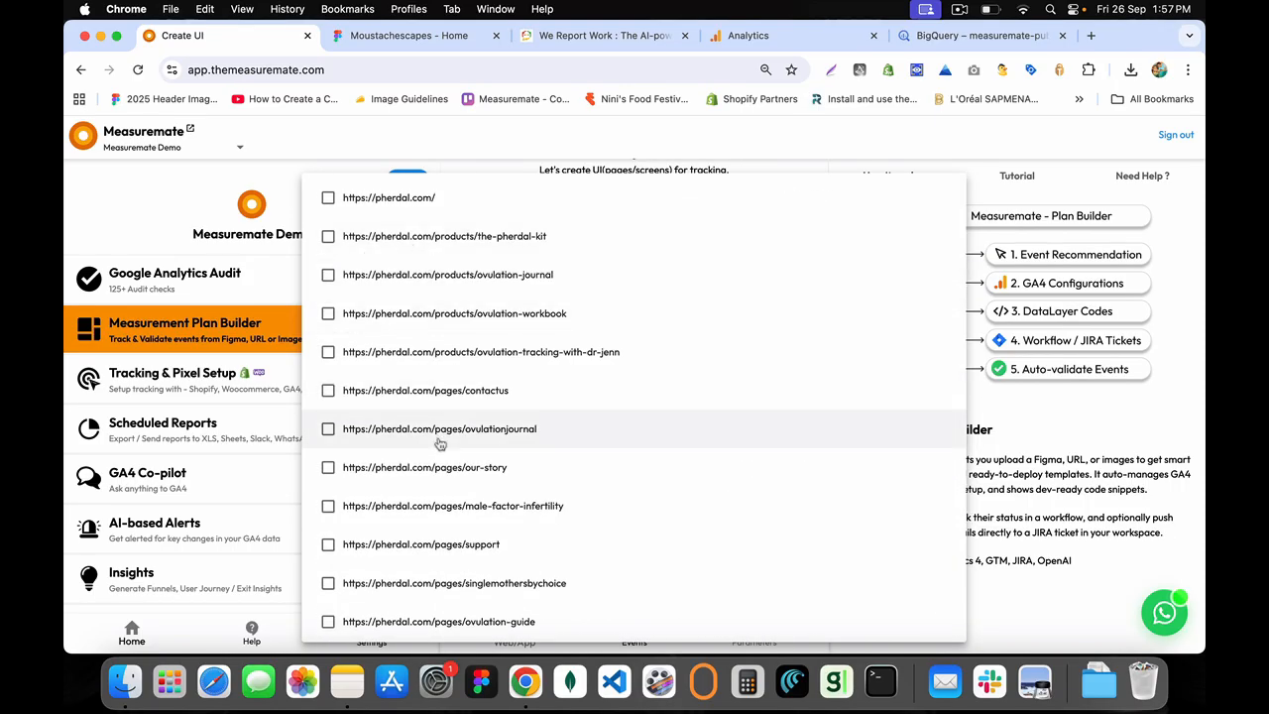
scroll(475, 461, down, 8)
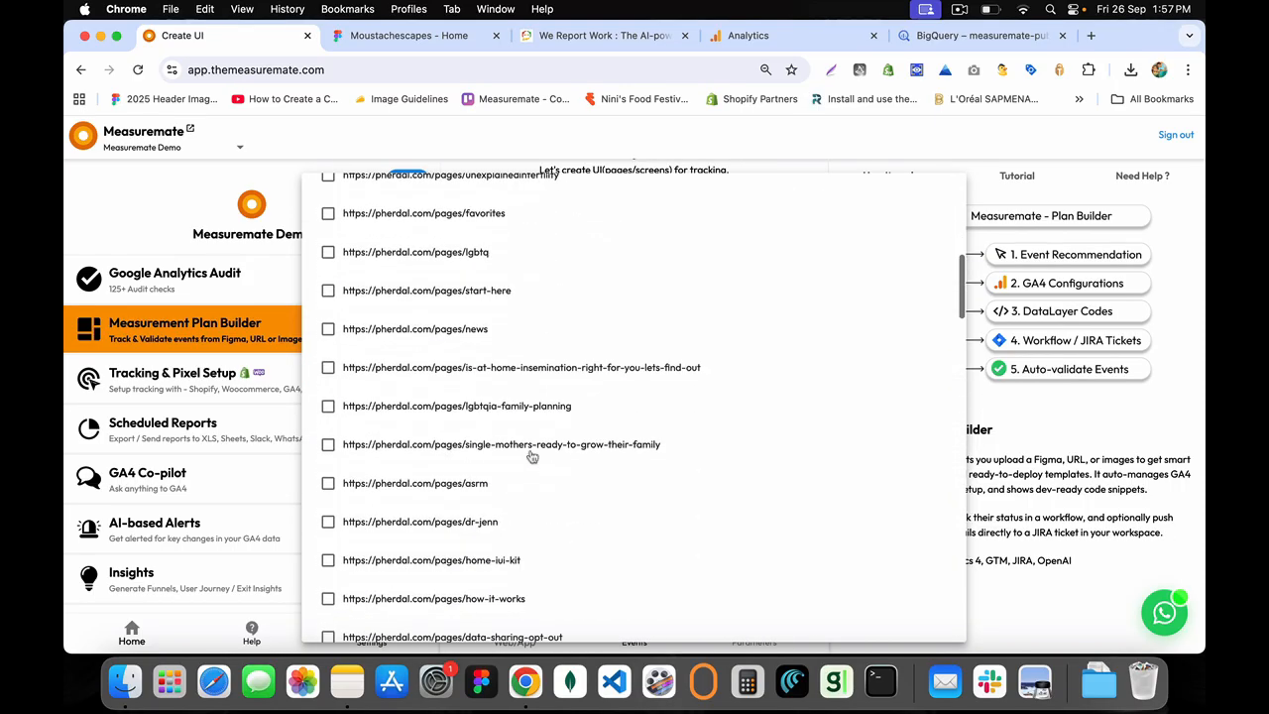
scroll(532, 457, down, 6)
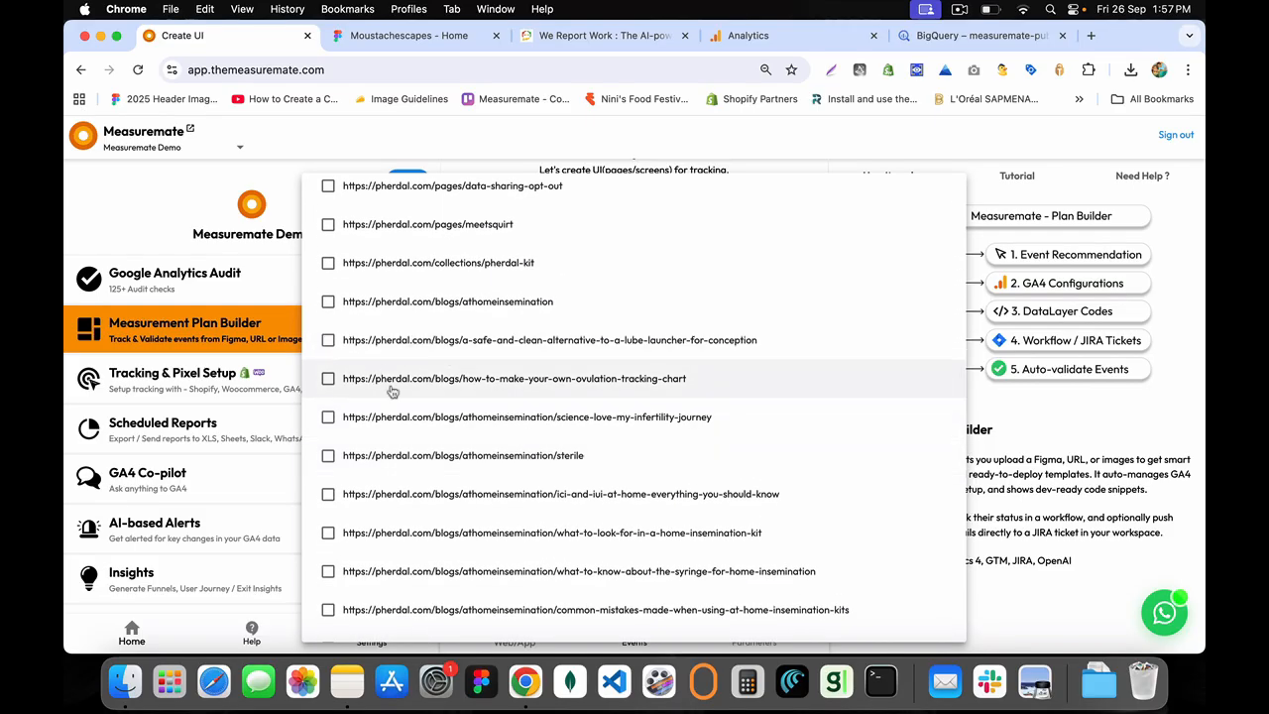
click(327, 340)
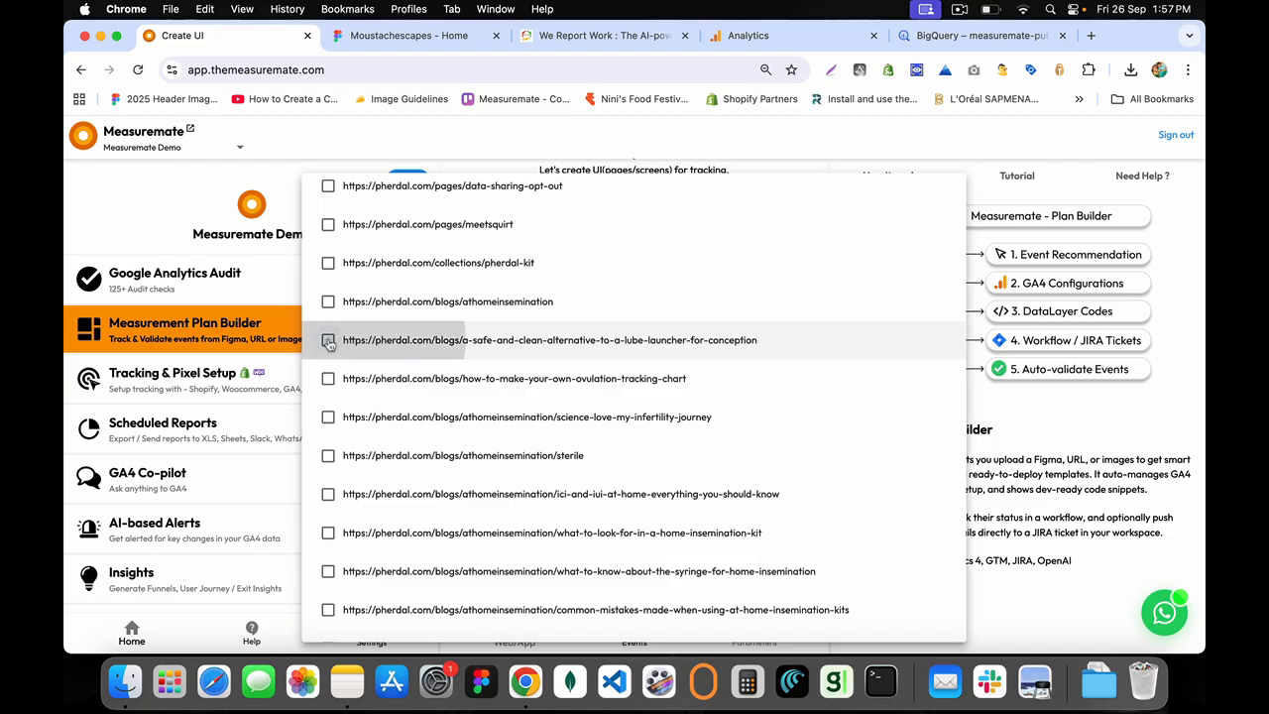
scroll(491, 417, down, 1)
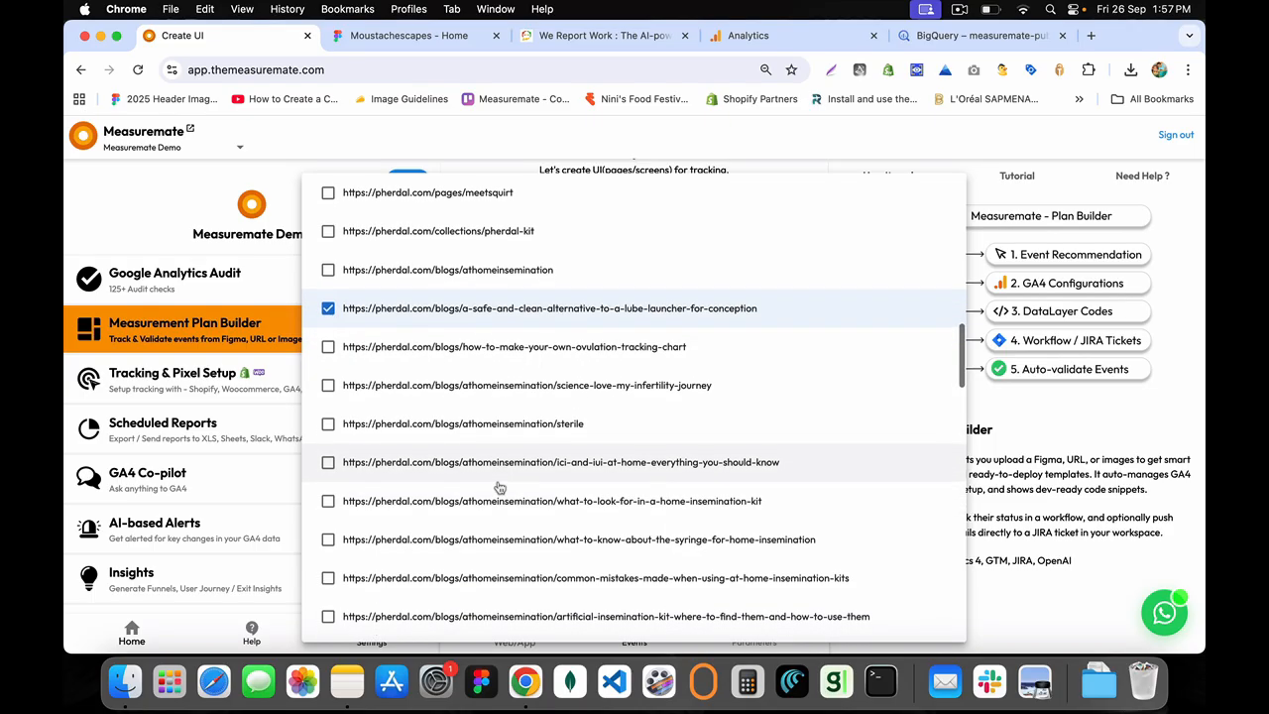
click(1006, 477)
scroll(560, 512, down, 1)
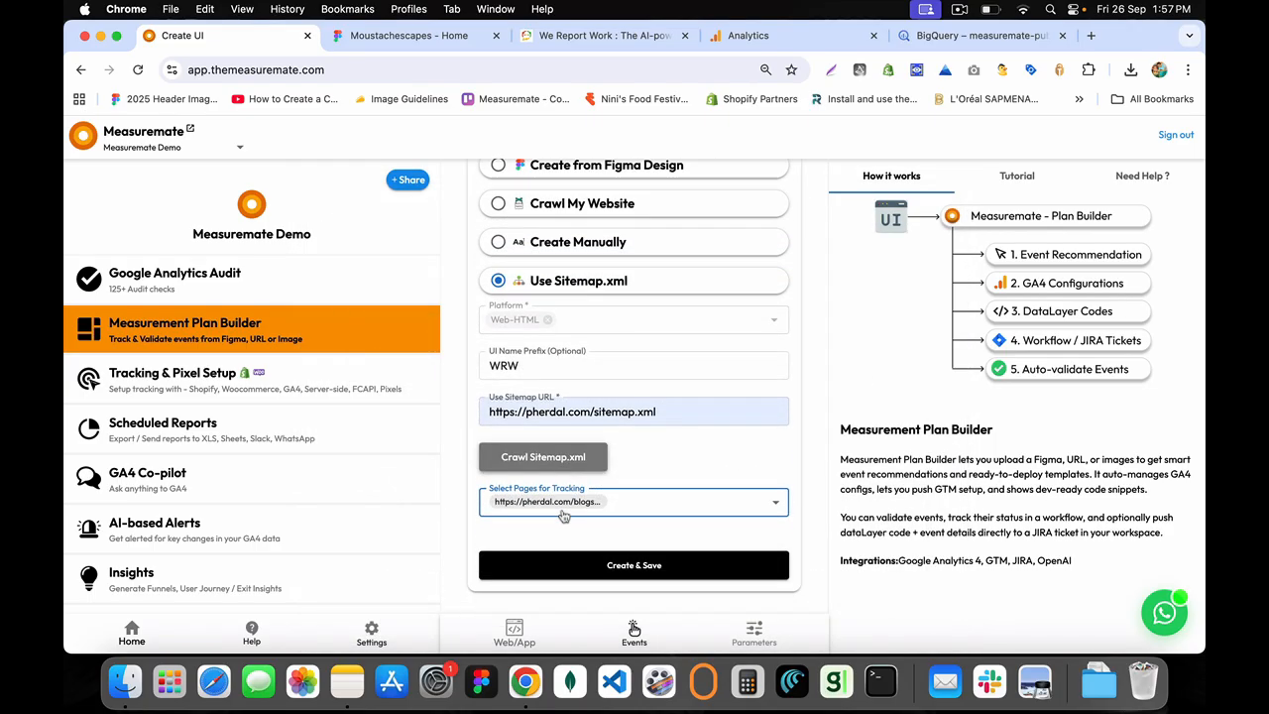
click(645, 566)
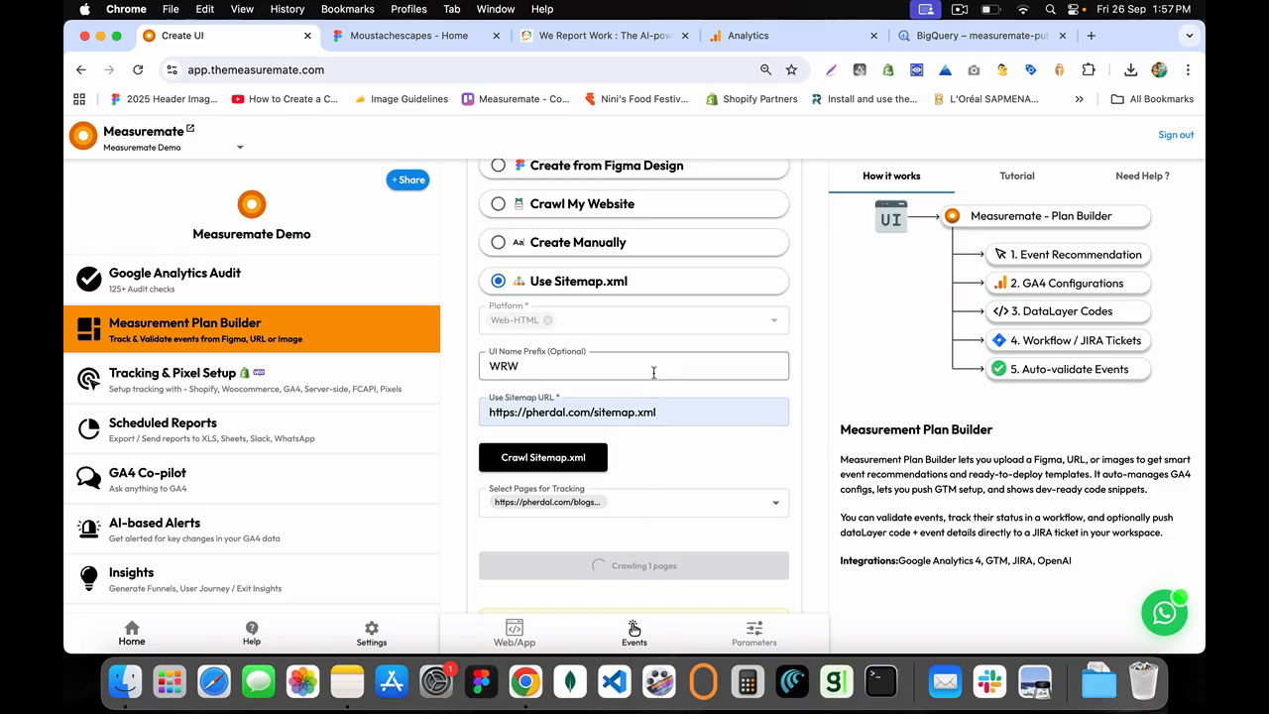
Find the newly created WRW blog page UI in the project's list of UIs and highlight its name prefix
scroll(656, 351, up, 2)
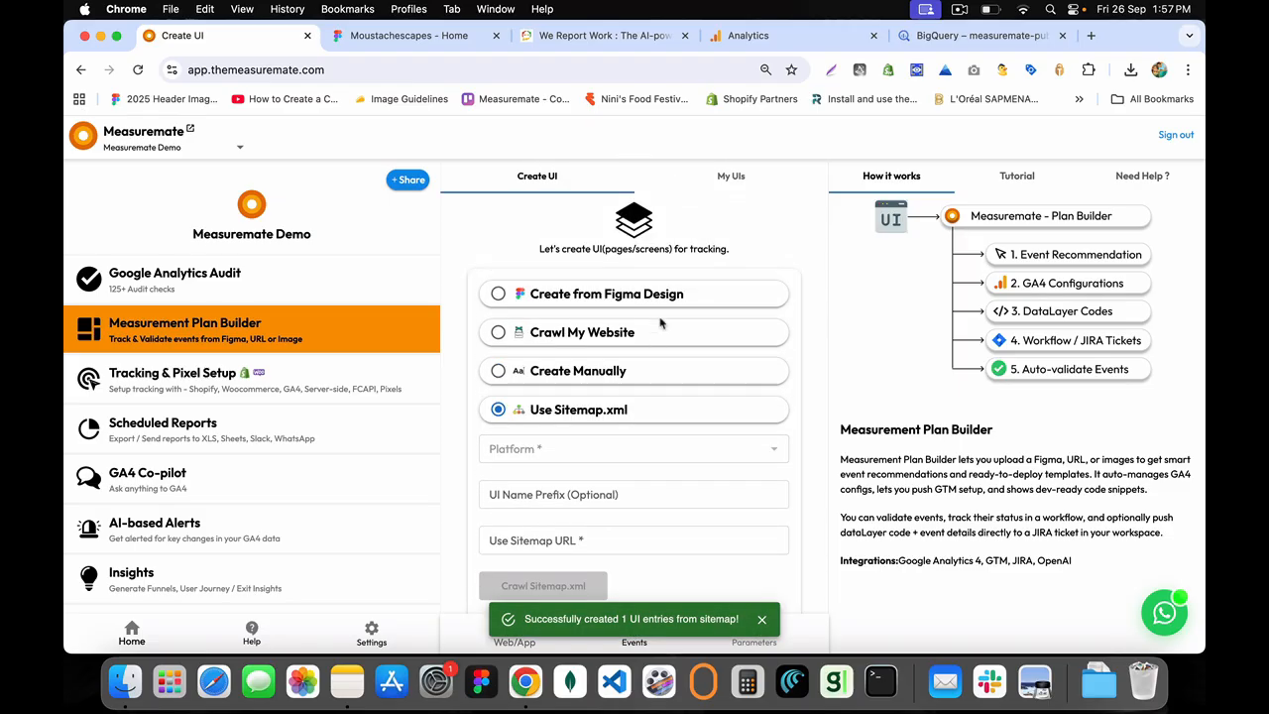
click(739, 188)
scroll(581, 490, down, 5)
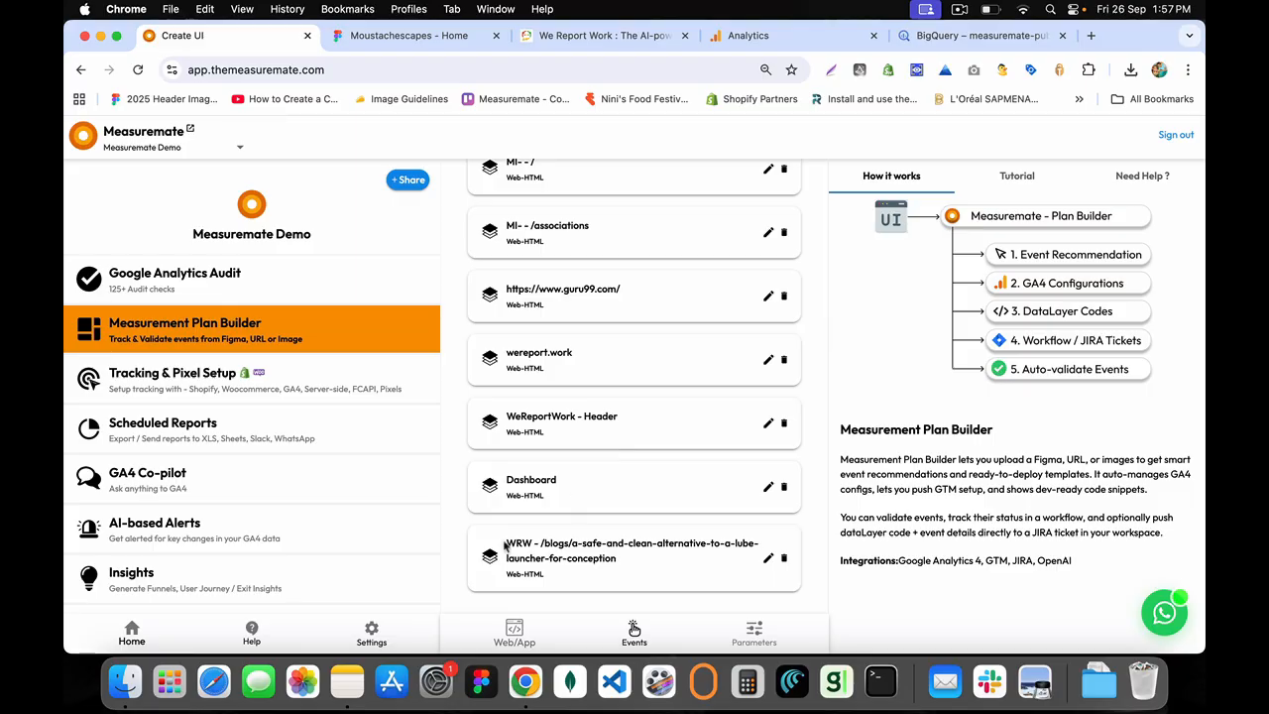
drag(504, 544, 545, 575)
click(551, 559)
double_click(526, 541)
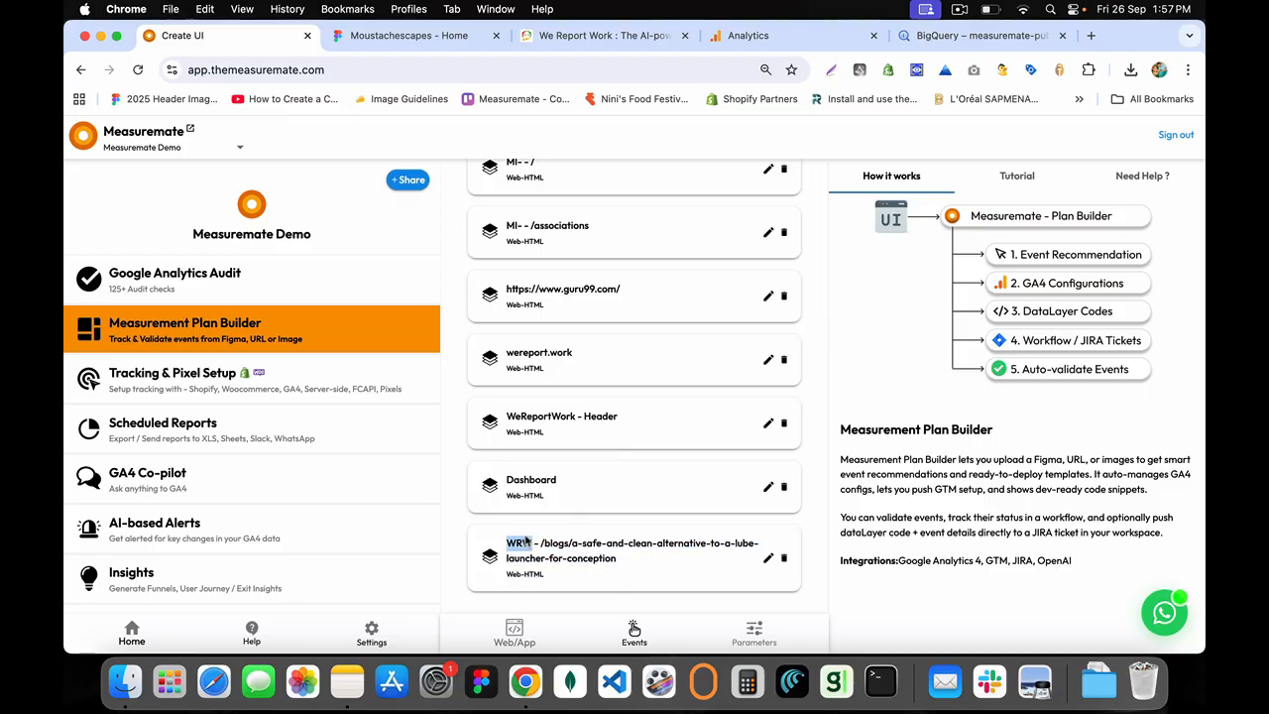
Open the WRW blog page UI for editing, view its captured page screenshot, and close the screenshot
click(768, 560)
click(554, 532)
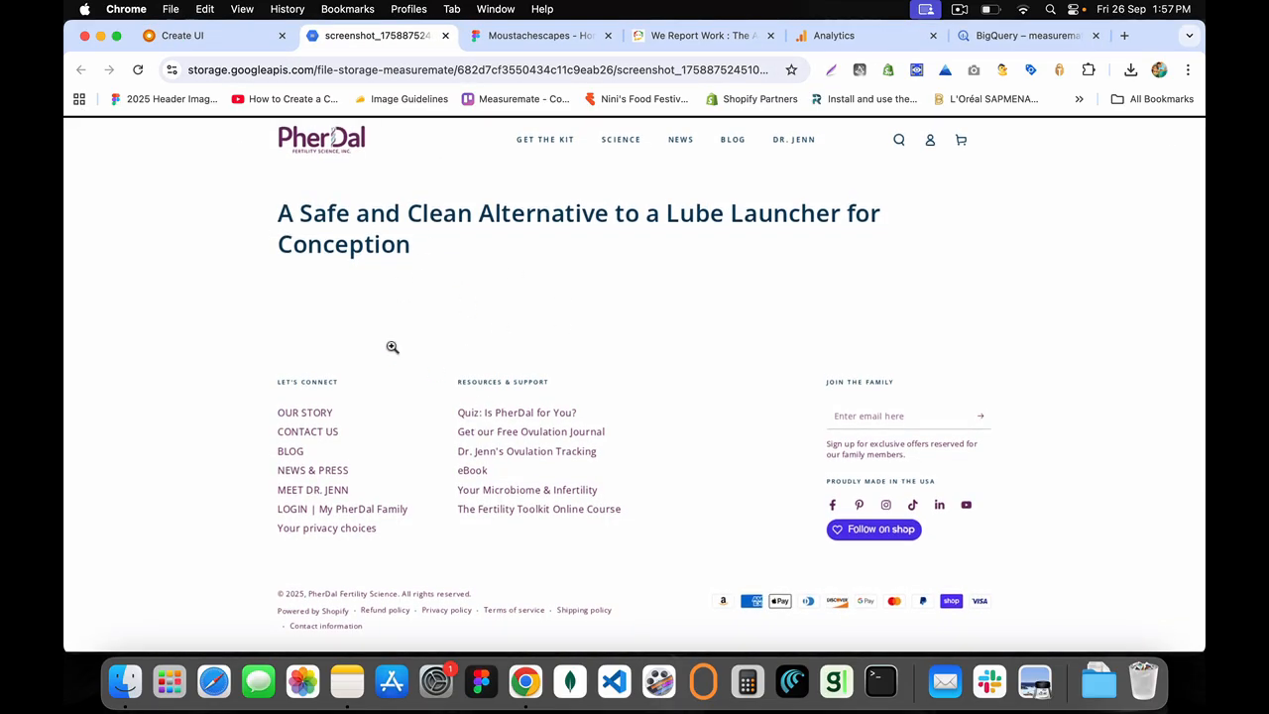
click(446, 37)
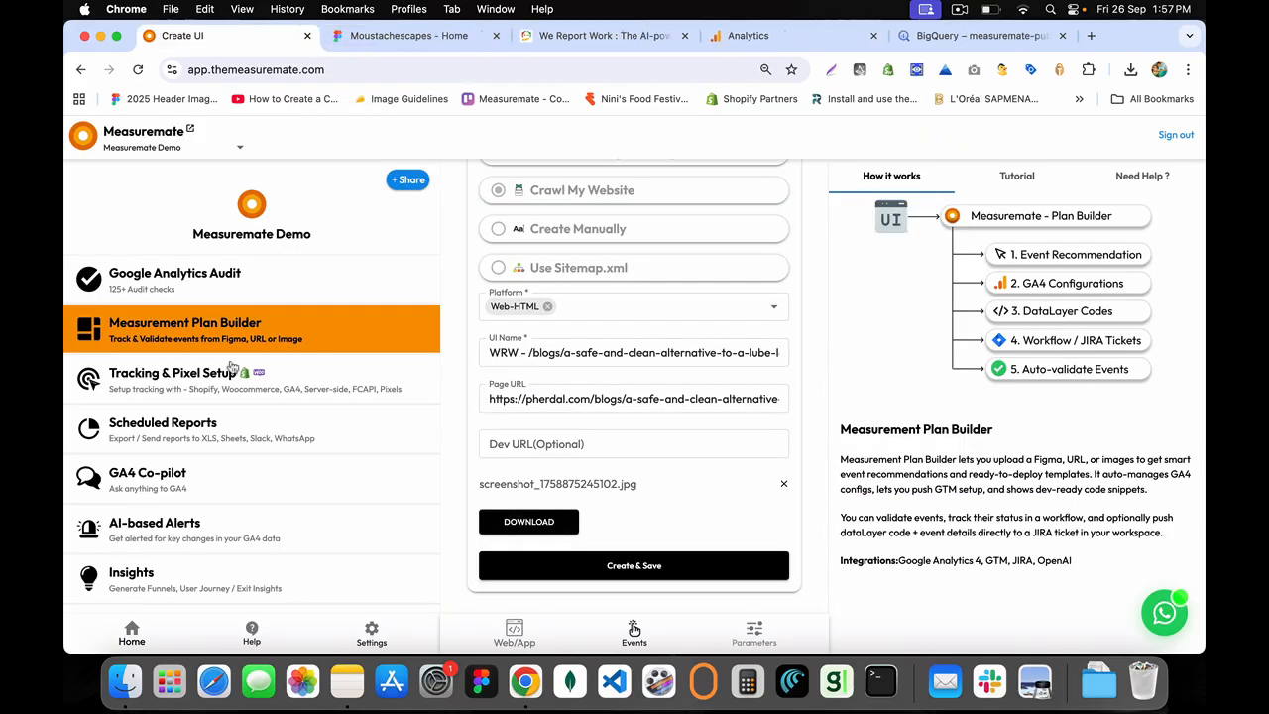
Return to the Measurement Plan Builder start page, open the support ticket form, and set the support type to Ga4 Support
click(312, 331)
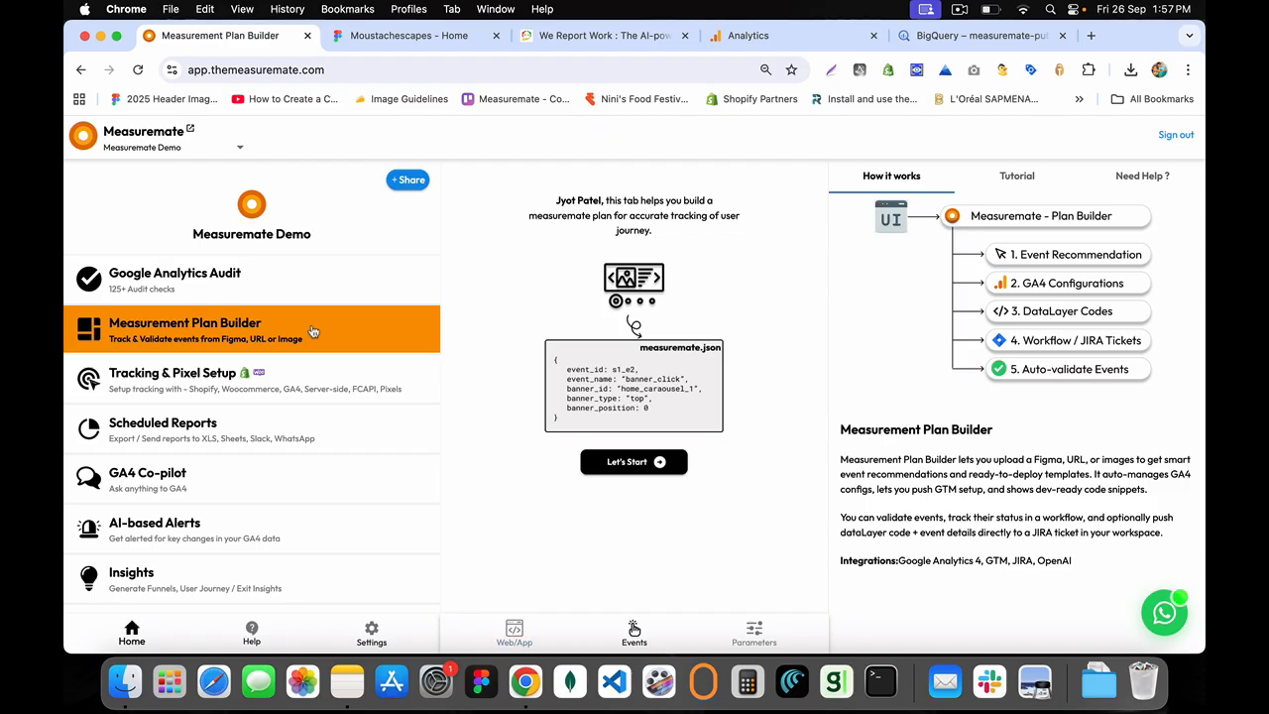
click(1142, 176)
click(931, 318)
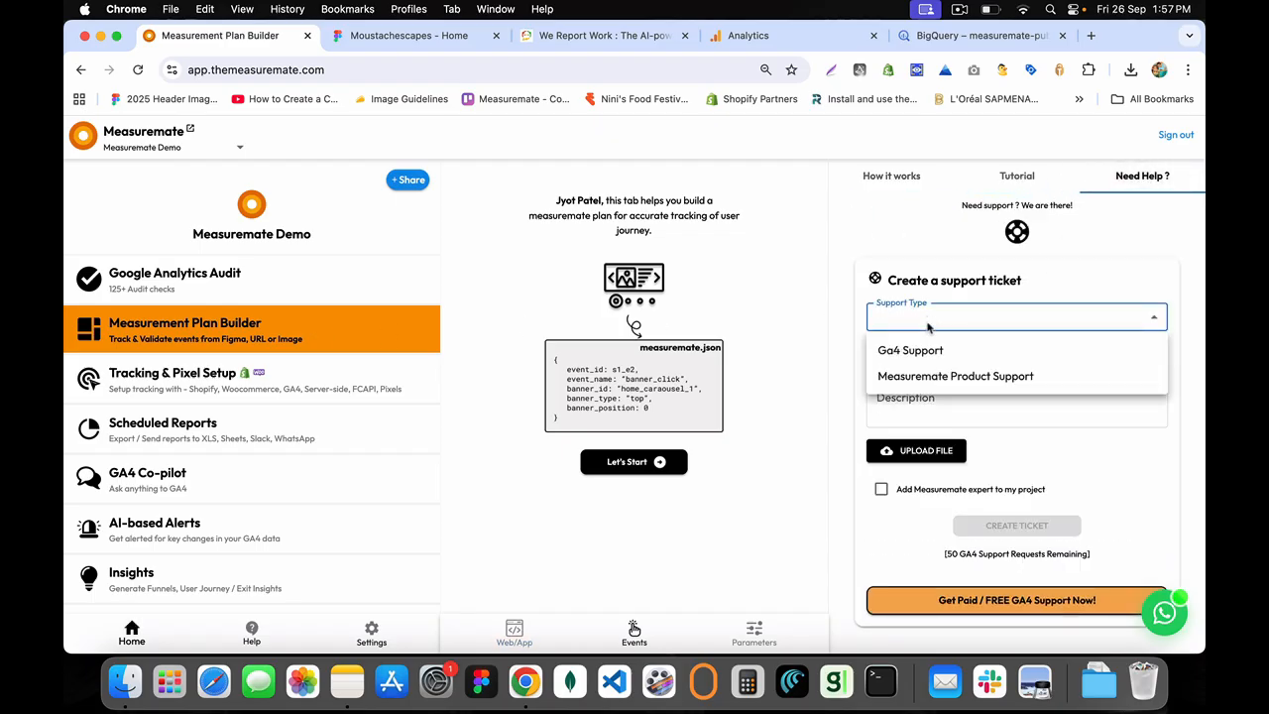
click(932, 348)
click(931, 317)
click(927, 370)
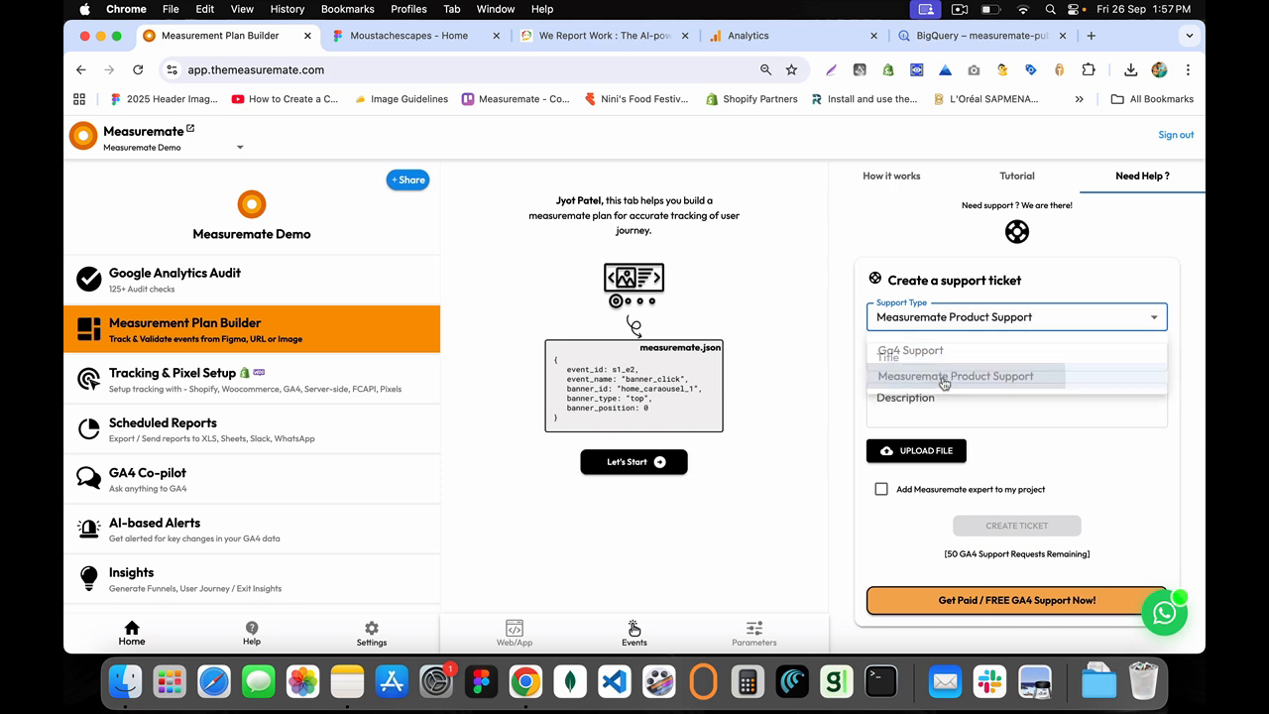
click(992, 317)
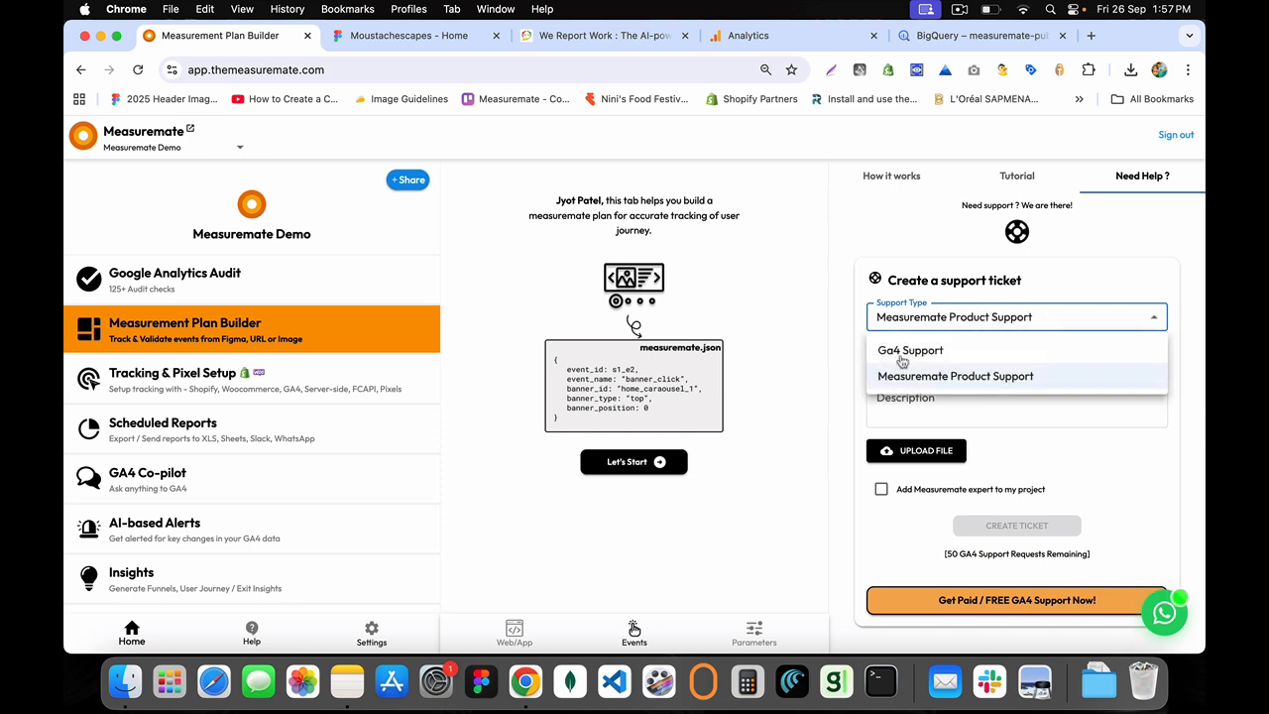
click(910, 348)
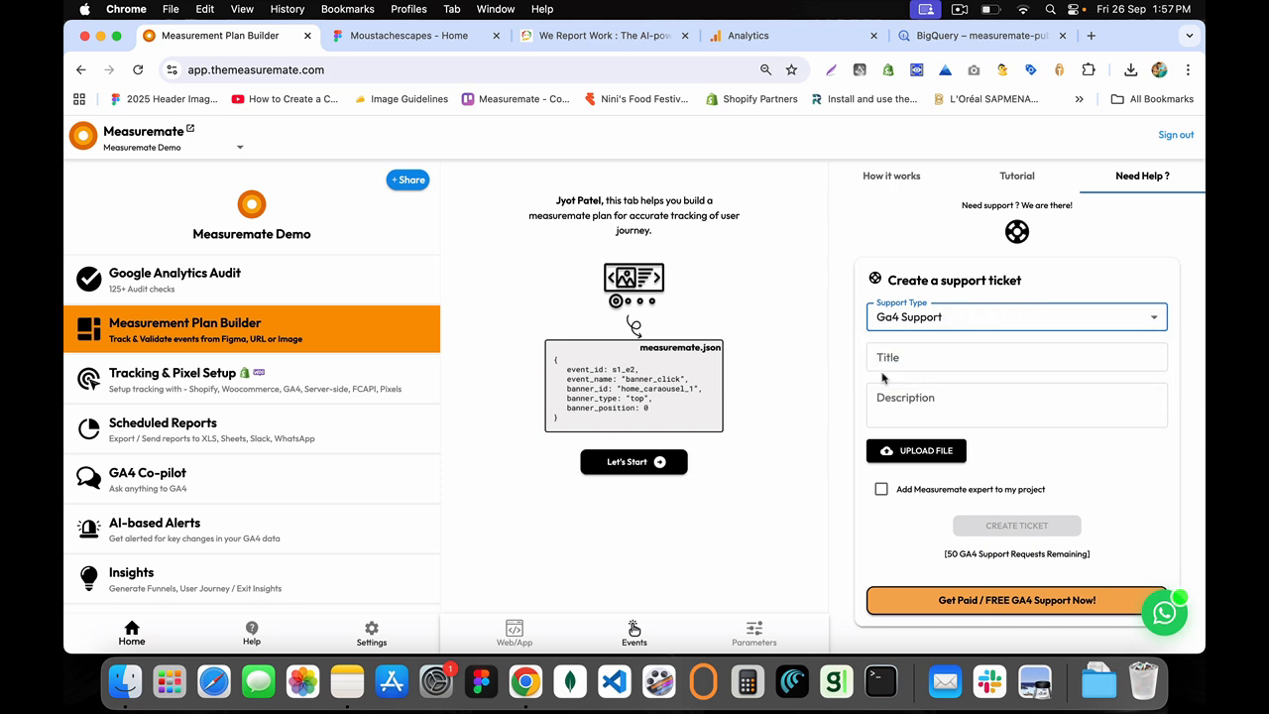